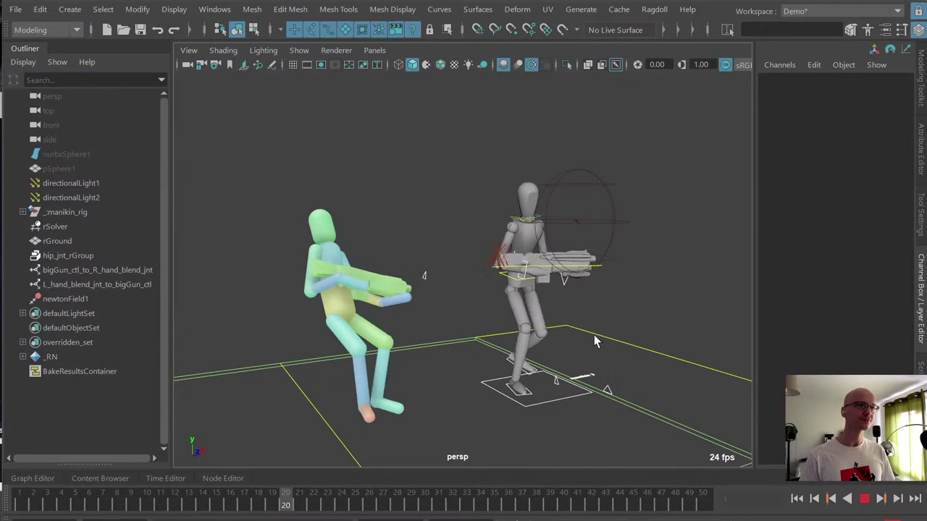
# - Rewind the running simulation to the first frame and delete all Ragdoll physics from the scene
pyautogui.press('Escape')
pyautogui.hotkey('alt', 'shift', 'v')
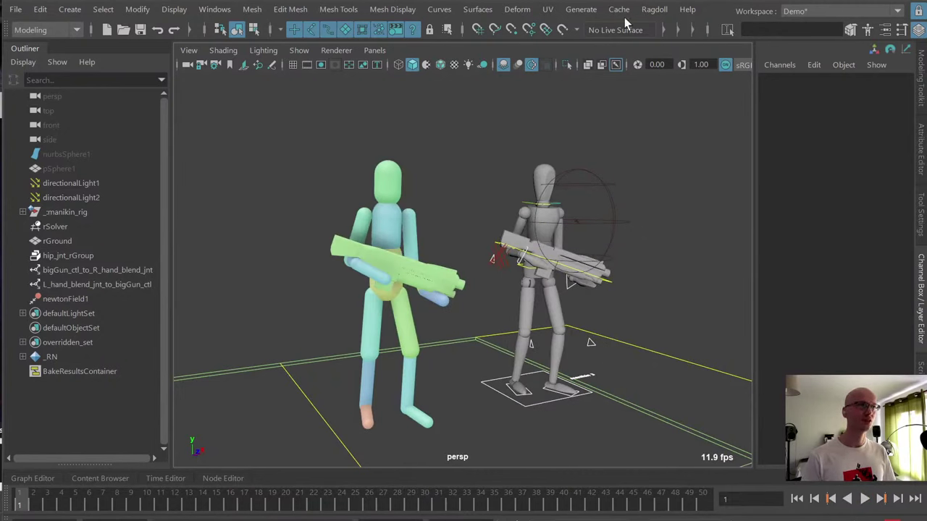
pyautogui.click(659, 15)
pyautogui.moveTo(681, 311)
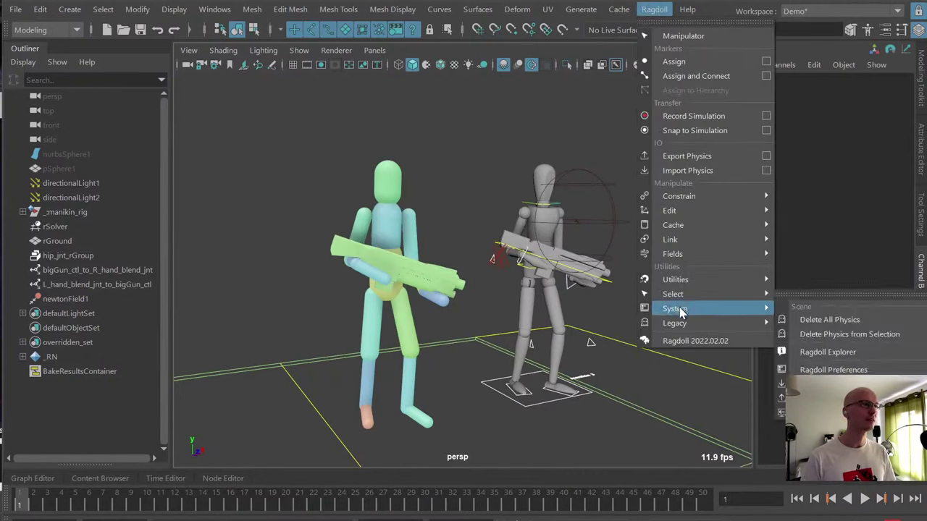
pyautogui.click(806, 323)
# - Delete newtonField1 from the scene, play back the remaining animation and rewind it to the first frame
pyautogui.click(72, 299)
pyautogui.press('Delete')
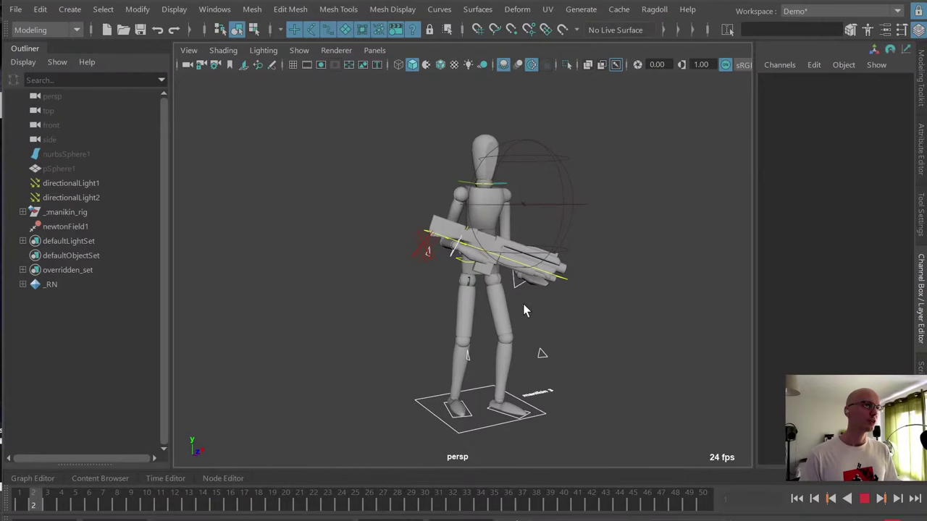
pyautogui.click(545, 169)
pyautogui.press('Delete')
pyautogui.hotkey('alt', 'v')
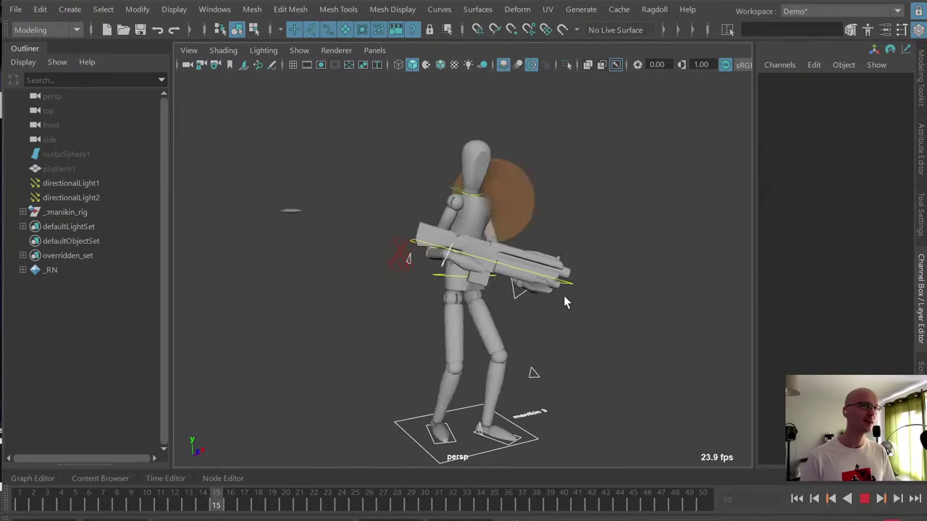
pyautogui.hotkey('alt', 'v')
pyautogui.hotkey('alt', 'shift', 'v')
pyautogui.keyDown('alt'); pyautogui.moveTo(522, 266); pyautogui.dragTo(522, 266, button='middle'); pyautogui.keyUp('alt')
# - Select the gun control bigGun_ctl and assign a Ragdoll marker to it
pyautogui.click(543, 273)
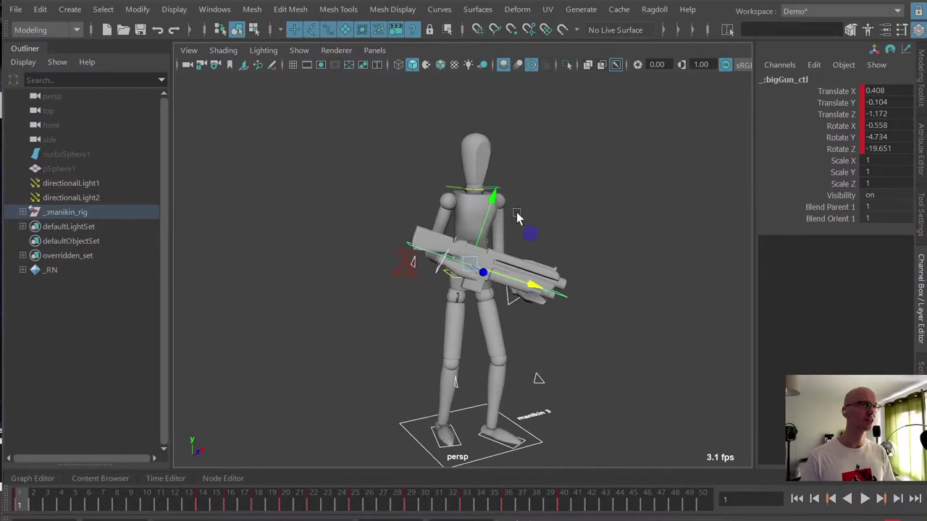
pyautogui.keyDown('alt'); pyautogui.moveTo(529, 269); pyautogui.dragTo(524, 251, button='middle'); pyautogui.keyUp('alt')
pyautogui.moveTo(838, 92); pyautogui.dragTo(839, 125)
pyautogui.hotkey('alt', 'v')
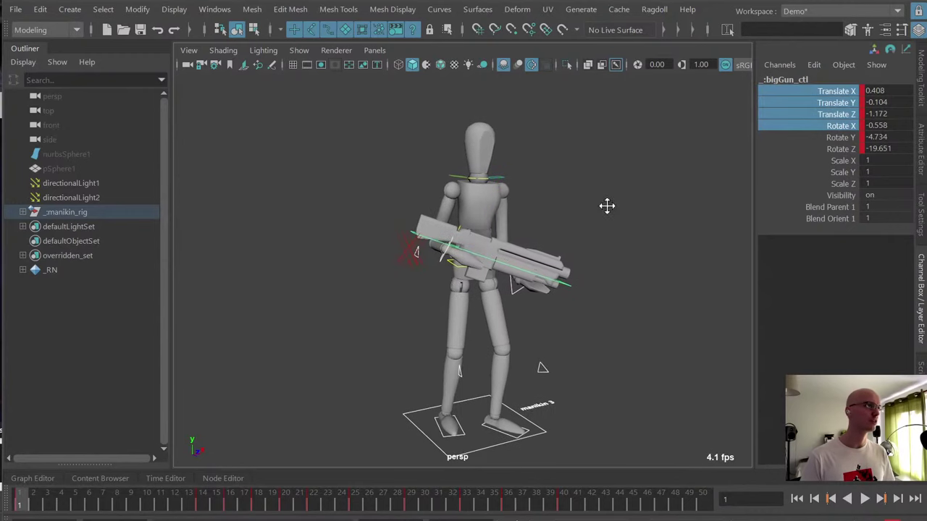
pyautogui.press('Escape')
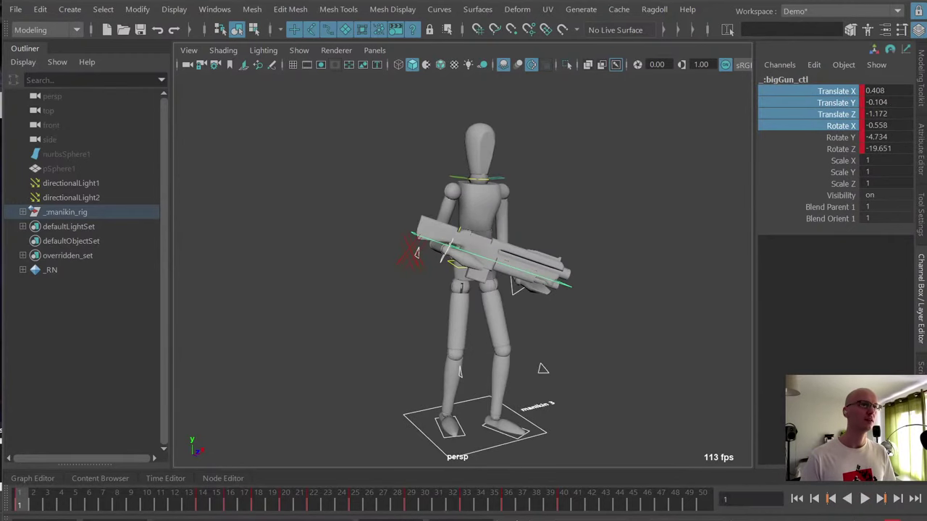
pyautogui.keyDown('alt'); pyautogui.moveTo(571, 209); pyautogui.dragTo(565, 227); pyautogui.keyUp('alt')
pyautogui.click(655, 10)
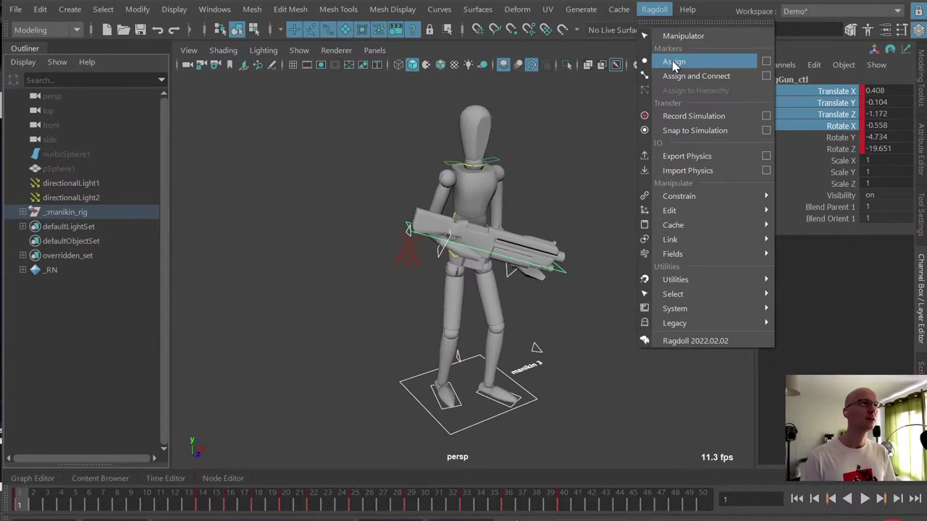
pyautogui.click(673, 63)
# - Play the simulation from several angles to examine the gun marker's motion and shape, rewinding to the first frame
pyautogui.moveTo(526, 251)
pyautogui.keyDown('alt'); pyautogui.mouseDown()
pyautogui.moveTo(488, 250)
pyautogui.moveTo(465, 231)
pyautogui.moveTo(521, 259)
pyautogui.mouseUp(); pyautogui.keyUp('alt')
pyautogui.hotkey('alt', 'v')
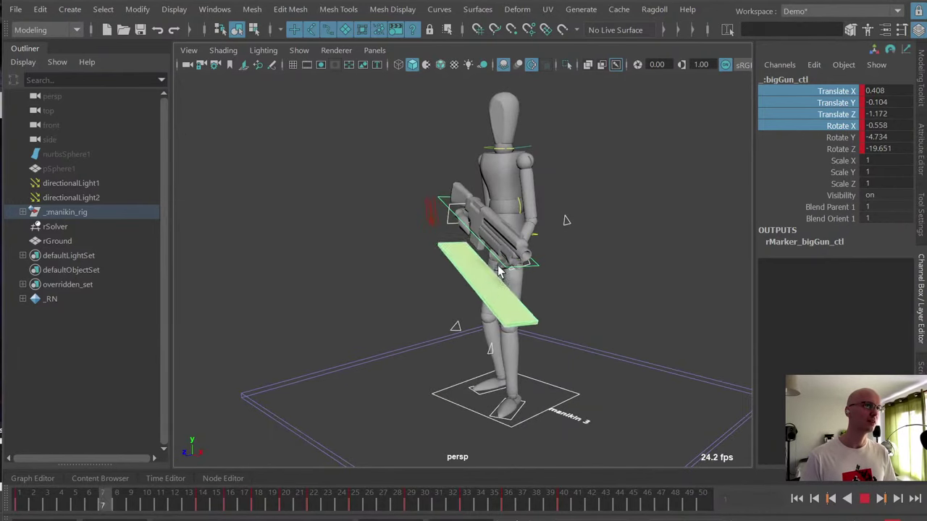
pyautogui.hotkey('alt', 'v')
pyautogui.keyDown('alt'); pyautogui.moveTo(507, 240); pyautogui.dragTo(462, 255); pyautogui.keyUp('alt')
pyautogui.keyDown('alt'); pyautogui.moveTo(478, 255); pyautogui.dragTo(565, 256, button='right'); pyautogui.keyUp('alt')
pyautogui.keyDown('alt'); pyautogui.moveTo(565, 257); pyautogui.dragTo(532, 171, button='middle'); pyautogui.keyUp('alt')
pyautogui.hotkey('alt', 'v')
pyautogui.keyDown('alt'); pyautogui.moveTo(524, 319); pyautogui.dragTo(565, 310); pyautogui.keyUp('alt')
pyautogui.hotkey('alt', 'v')
pyautogui.hotkey('alt', 'shift', 'v')
# - Replace the gun marker's collision shape with the marineWeapon_geo mesh
pyautogui.keyDown('alt'); pyautogui.moveTo(450, 190); pyautogui.dragTo(462, 240, button='middle'); pyautogui.keyUp('alt')
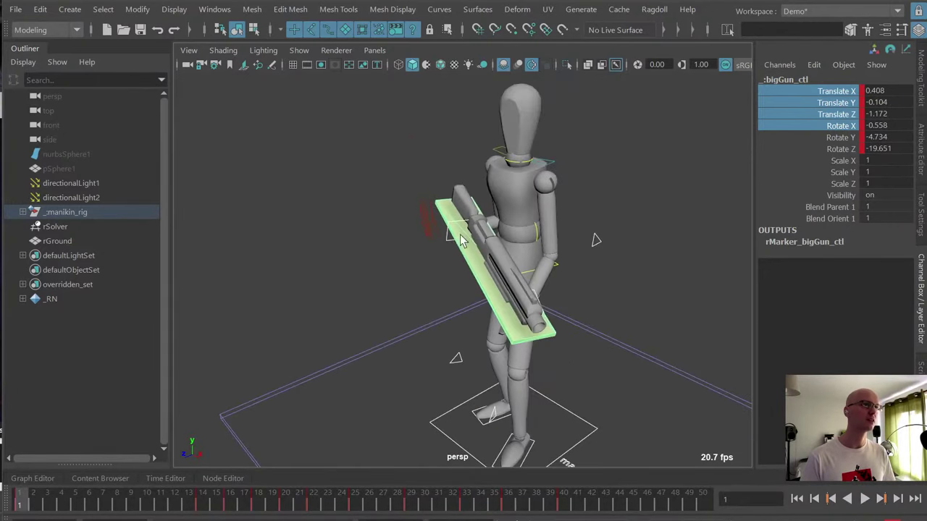
pyautogui.keyDown('alt'); pyautogui.moveTo(462, 238); pyautogui.dragTo(510, 223); pyautogui.keyUp('alt')
pyautogui.keyDown('alt'); pyautogui.moveTo(511, 223); pyautogui.dragTo(565, 248, button='right'); pyautogui.keyUp('alt')
pyautogui.click(450, 194)
pyautogui.keyDown('alt'); pyautogui.moveTo(451, 194); pyautogui.dragTo(457, 221); pyautogui.keyUp('alt')
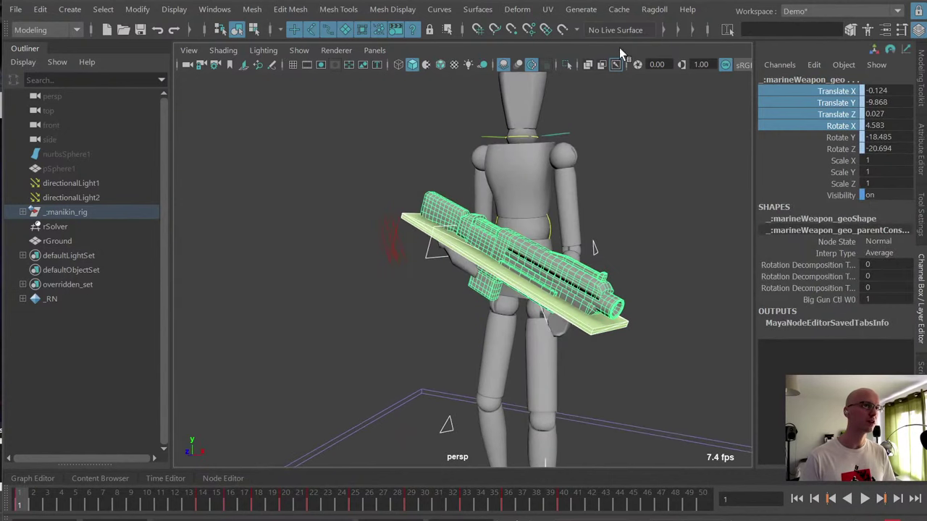
pyautogui.click(654, 9)
pyautogui.moveTo(662, 275)
pyautogui.click(796, 287)
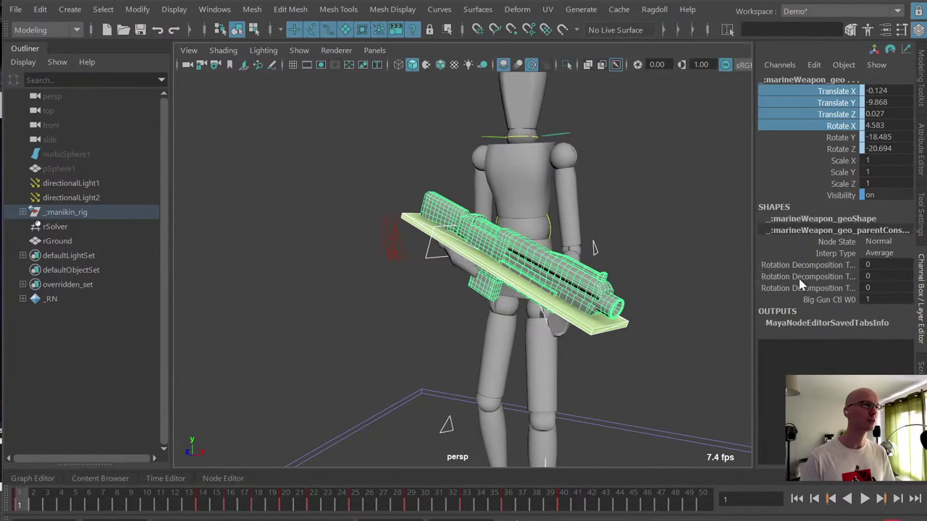
# - Replay the simulation to examine how the mesh-shaped gun marker falls onto the ground
pyautogui.hotkey('alt', 'v')
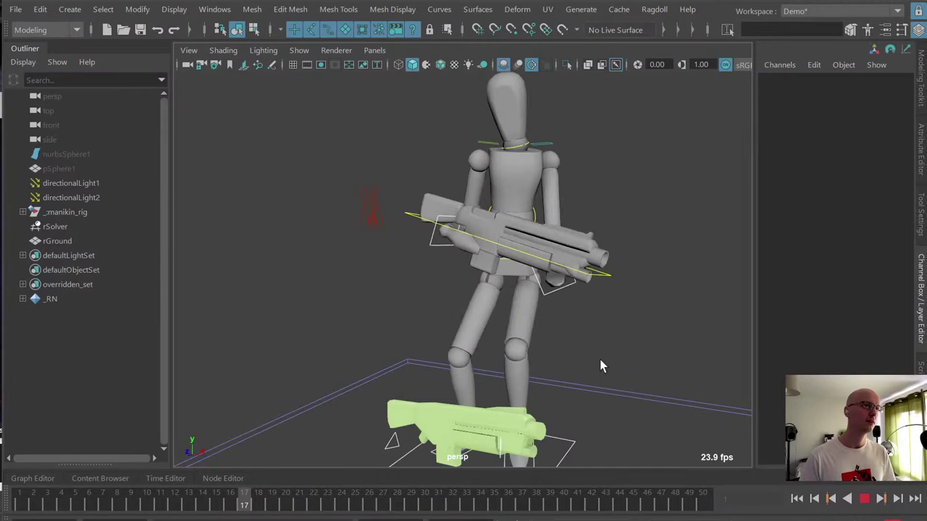
pyautogui.hotkey('alt', 'v')
pyautogui.hotkey('alt', 'shift', 'v')
pyautogui.hotkey('alt', 'v')
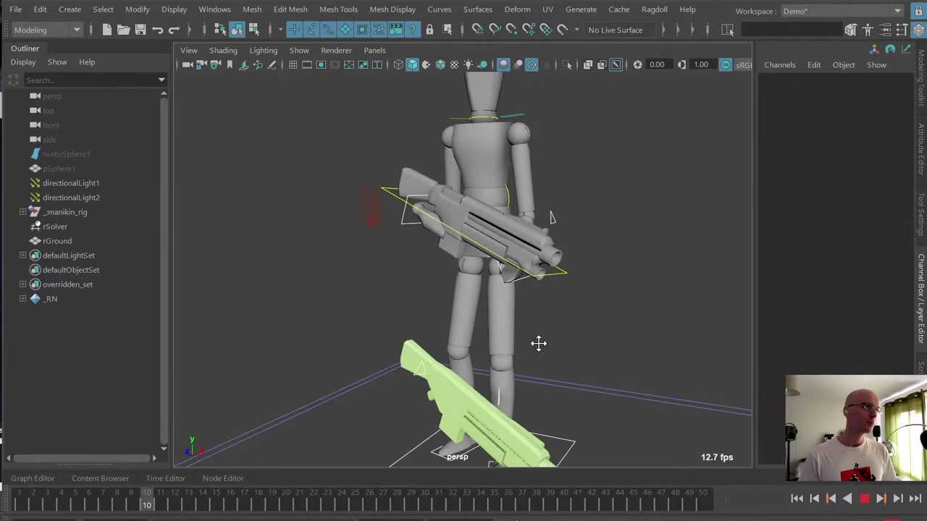
pyautogui.keyDown('alt'); pyautogui.moveTo(538, 344); pyautogui.dragTo(535, 317, button='middle'); pyautogui.keyUp('alt')
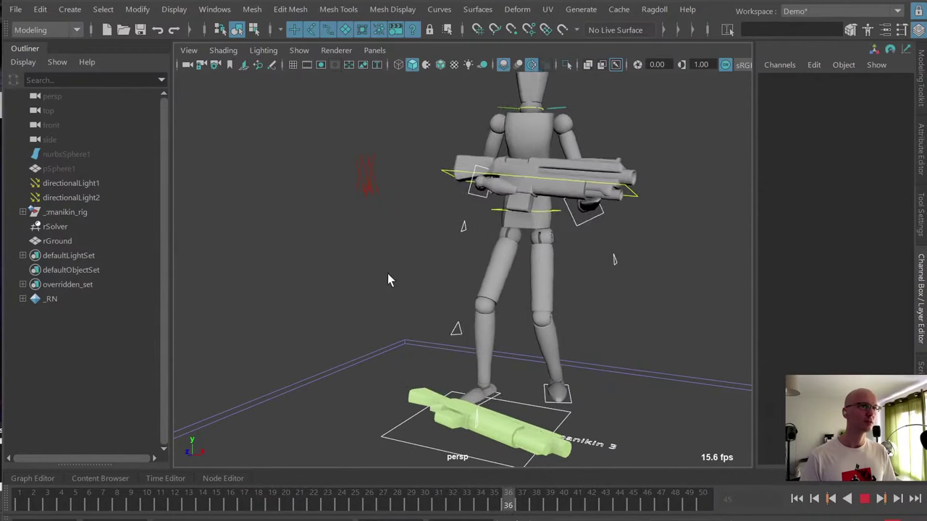
pyautogui.hotkey('alt', 'v')
pyautogui.hotkey('alt', 'v')
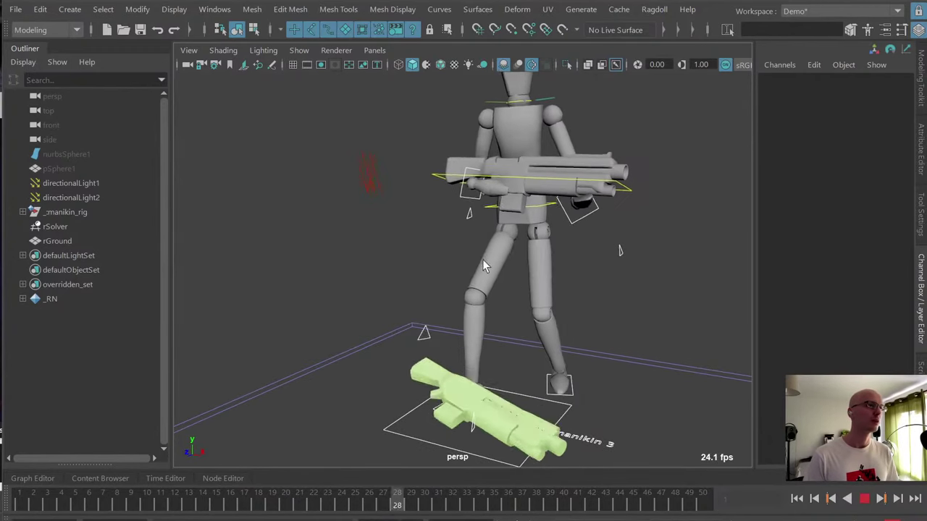
pyautogui.keyDown('alt'); pyautogui.moveTo(482, 259); pyautogui.dragTo(470, 219); pyautogui.keyUp('alt')
pyautogui.hotkey('alt', 'v')
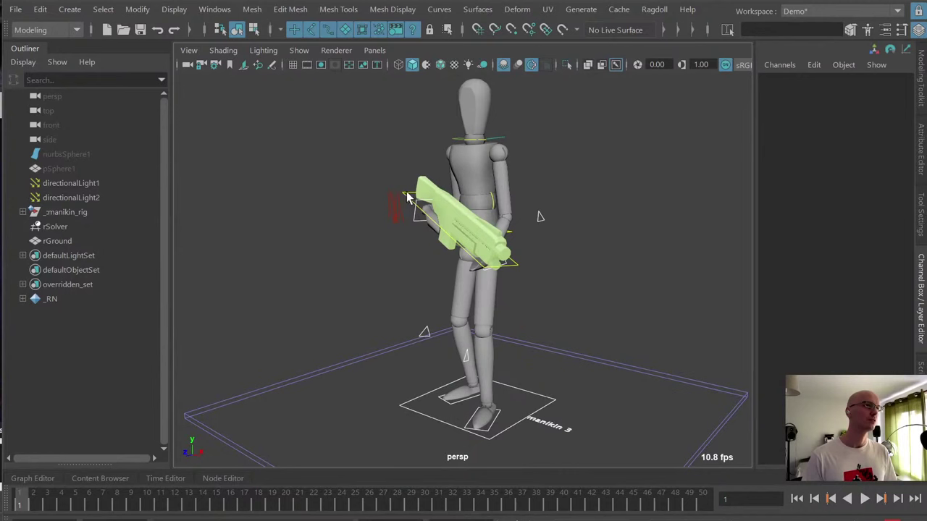
# - Set the Pose Space of bigGun_ctl's marker to World and play the simulation
pyautogui.click(407, 193)
pyautogui.keyDown('alt'); pyautogui.moveTo(407, 192); pyautogui.dragTo(417, 223); pyautogui.keyUp('alt')
pyautogui.click(790, 242)
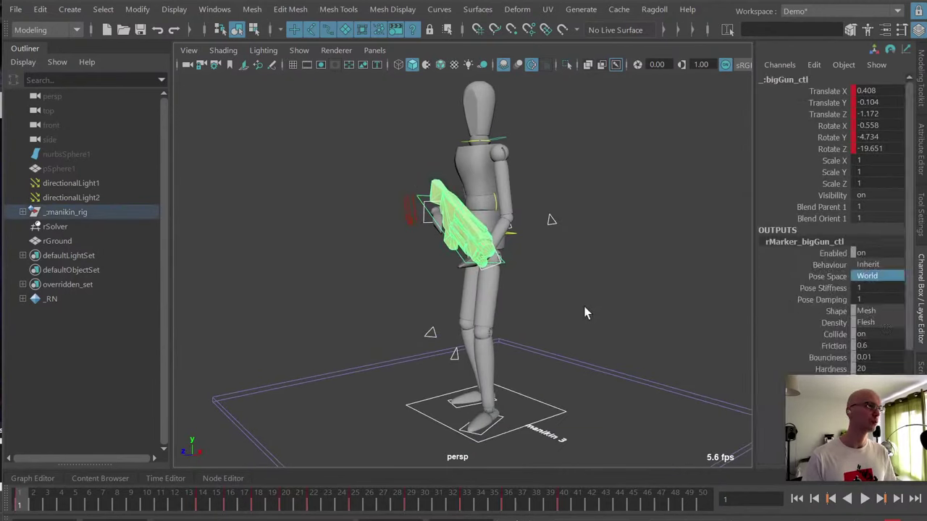
pyautogui.keyDown('alt'); pyautogui.moveTo(584, 306); pyautogui.dragTo(570, 308, button='middle'); pyautogui.keyUp('alt')
pyautogui.hotkey('alt', 'v')
pyautogui.moveTo(514, 269)
pyautogui.keyDown('alt'); pyautogui.mouseDown()
pyautogui.moveTo(521, 262)
pyautogui.moveTo(507, 256)
pyautogui.mouseUp(); pyautogui.keyUp('alt')
# - Set the gun marker's Pose Stiffness to 0.01 and replay the simulation
pyautogui.hotkey('alt', 'v')
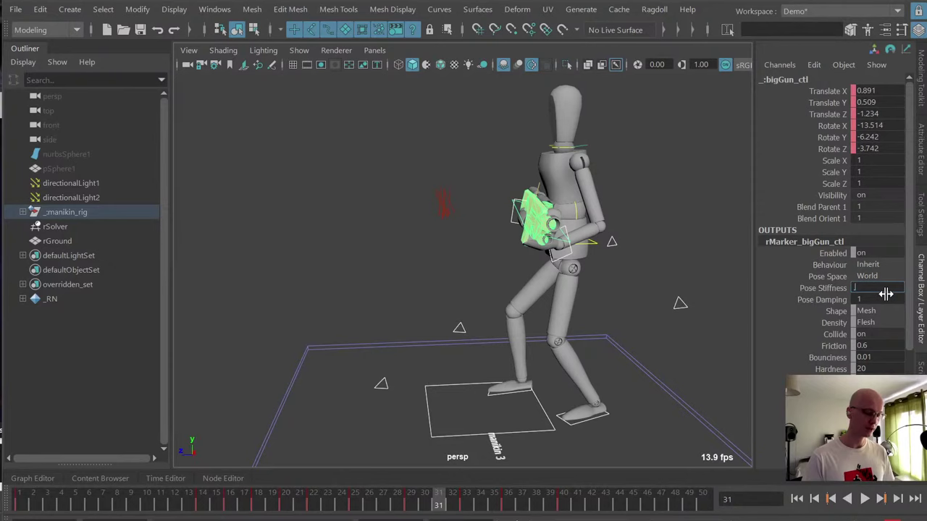
pyautogui.hotkey('alt', 'v')
pyautogui.keyDown('alt'); pyautogui.moveTo(464, 304); pyautogui.dragTo(512, 327); pyautogui.keyUp('alt')
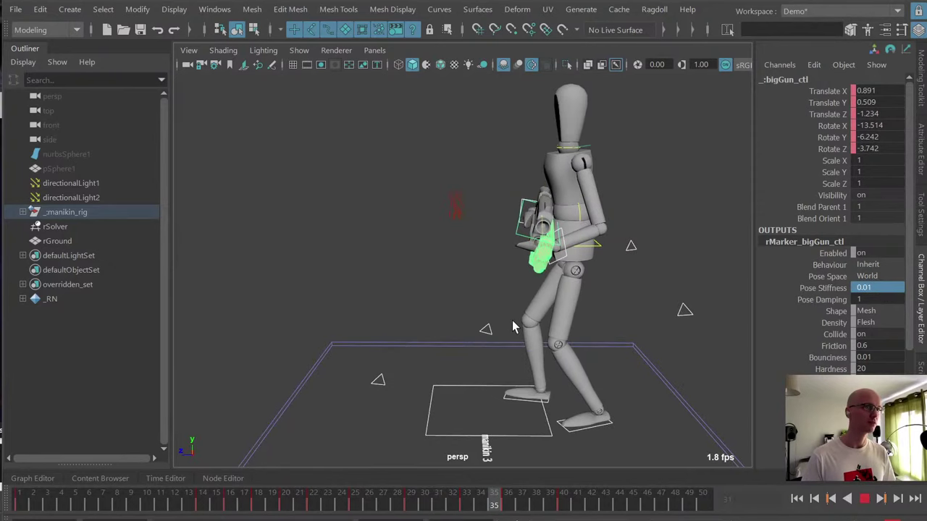
# - Set the gun marker's Pose Damping to 0.05 and watch the looser gun motion
pyautogui.doubleClick(871, 299)
pyautogui.write('0.05')
pyautogui.press('Return')
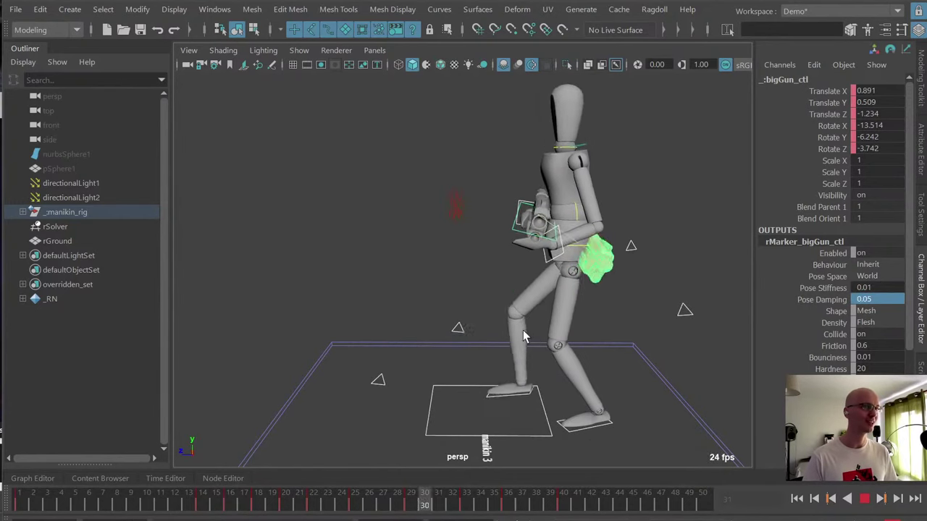
pyautogui.keyDown('alt'); pyautogui.moveTo(510, 319); pyautogui.dragTo(563, 333); pyautogui.keyUp('alt')
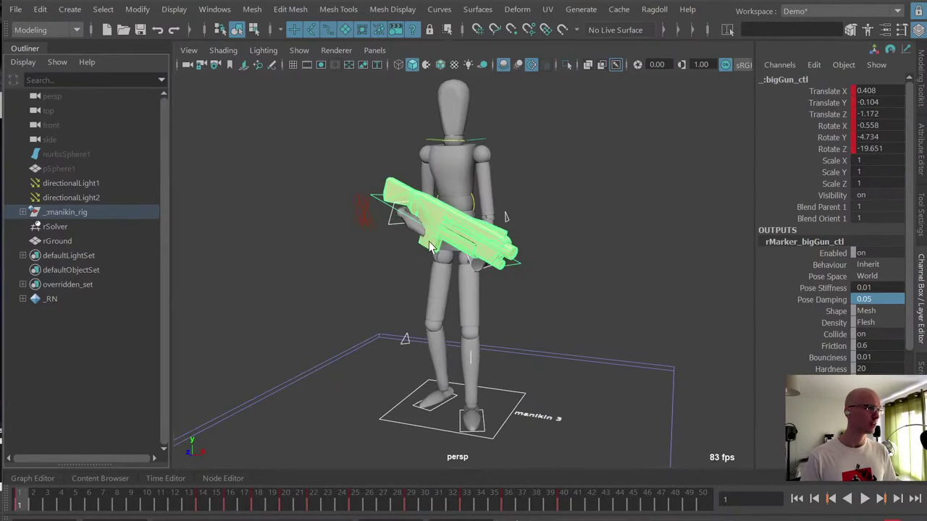
# - Set the rSolver's Gravity to 0 and play the simulation
pyautogui.click(58, 226)
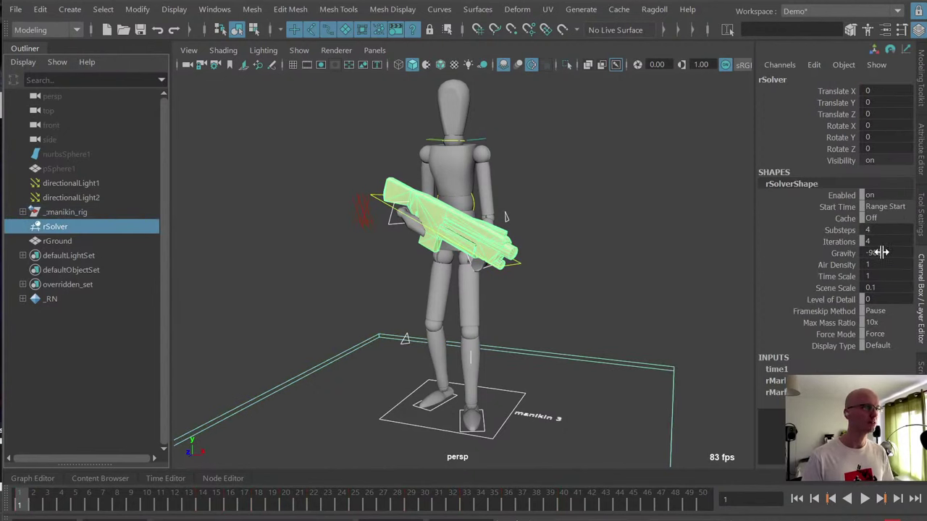
pyautogui.hotkey('alt', 'v')
pyautogui.keyDown('alt'); pyautogui.moveTo(568, 144); pyautogui.dragTo(522, 270); pyautogui.keyUp('alt')
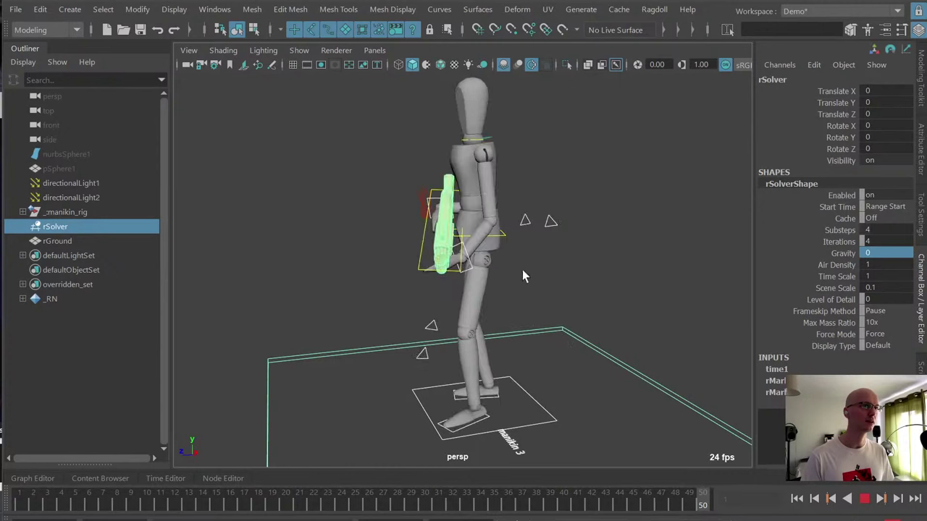
# - Raise the gun marker's Pose Damping to 0.5 and replay the simulation
pyautogui.click(403, 250)
pyautogui.click(420, 257)
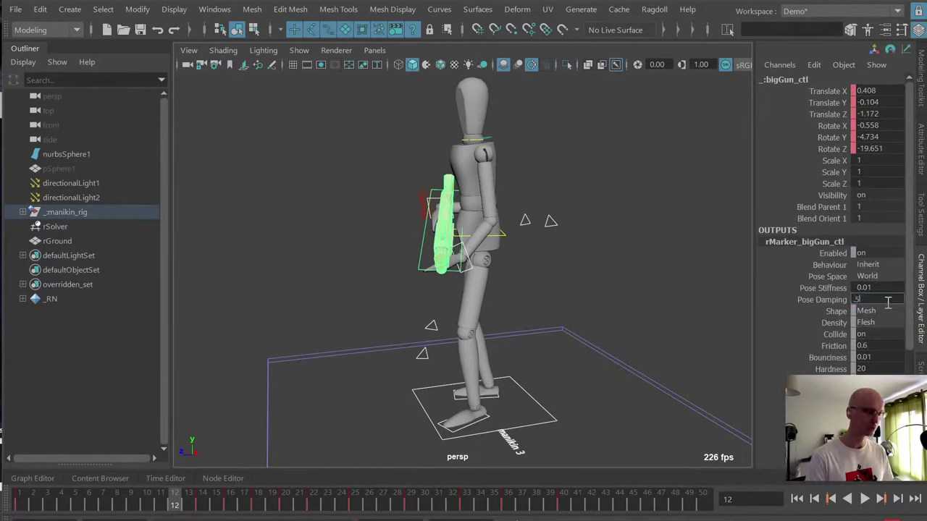
pyautogui.click(615, 288)
pyautogui.hotkey('alt', 'v')
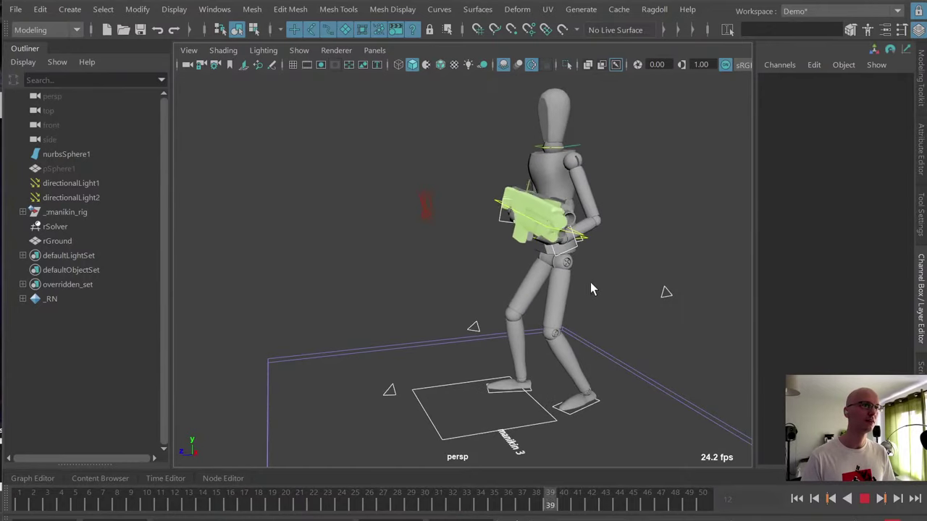
pyautogui.keyDown('alt'); pyautogui.moveTo(591, 282); pyautogui.dragTo(578, 280); pyautogui.keyUp('alt')
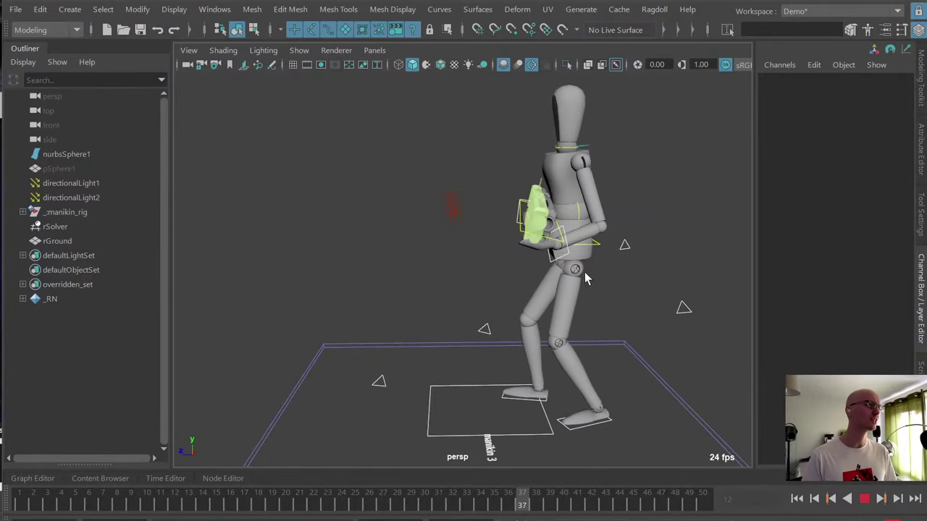
pyautogui.keyDown('alt'); pyautogui.moveTo(578, 274); pyautogui.dragTo(578, 287); pyautogui.keyUp('alt')
# - Step back and forth through the simulated frames around 26 to 32 to examine how the gun meets the body
pyautogui.hotkey('alt', 'v')
pyautogui.keyDown('alt'); pyautogui.moveTo(569, 249); pyautogui.dragTo(590, 291); pyautogui.keyUp('alt')
pyautogui.hotkey('alt', ',')
pyautogui.hotkey('alt', ',')
pyautogui.hotkey('alt', ',')
pyautogui.hotkey('alt', ',')
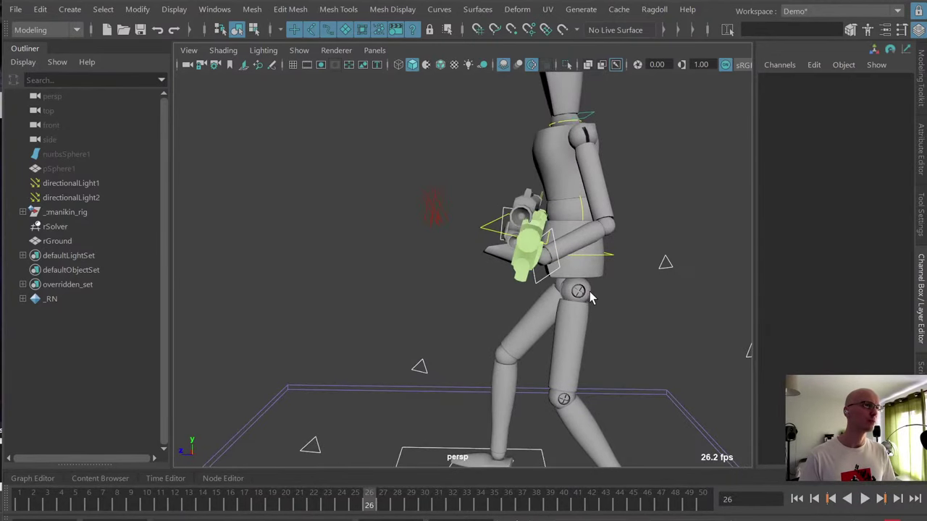
pyautogui.hotkey('alt', ',')
pyautogui.hotkey('alt', ',')
pyautogui.hotkey('alt', '.')
pyautogui.hotkey('alt', '.')
pyautogui.hotkey('alt', '.')
pyautogui.hotkey('alt', '.')
pyautogui.hotkey('alt', '.')
pyautogui.hotkey('alt', '.')
pyautogui.hotkey('alt', '.')
pyautogui.hotkey('alt', '.')
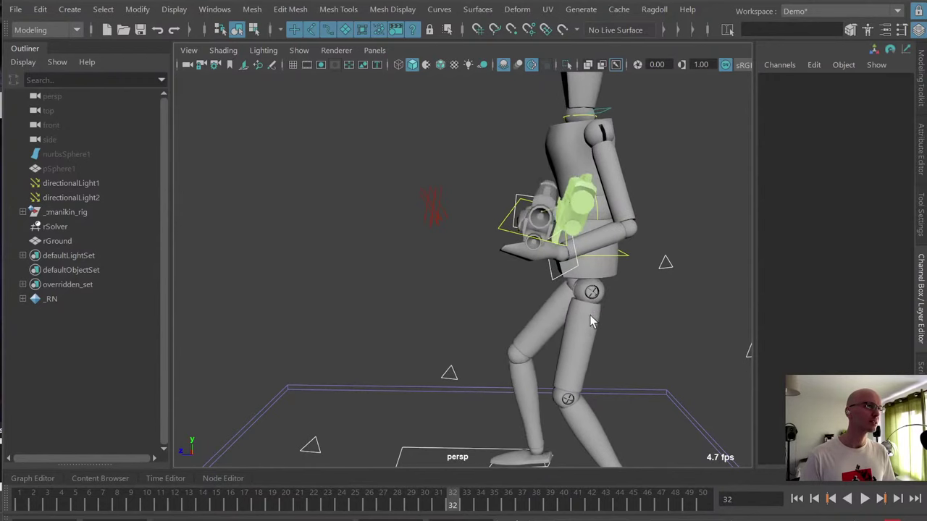
pyautogui.hotkey('alt', ',')
pyautogui.hotkey('alt', ',')
pyautogui.hotkey('alt', 'v')
# - Assign and connect Ragdoll markers on the manikin's torso-to-hip geometry from the first frame, and start the simulation
pyautogui.hotkey('alt', 'shift', 'v')
pyautogui.keyDown('alt'); pyautogui.moveTo(417, 193); pyautogui.dragTo(466, 171); pyautogui.keyUp('alt')
pyautogui.click(443, 154)
pyautogui.keyDown('shift'); pyautogui.click(447, 200); pyautogui.keyUp('shift')
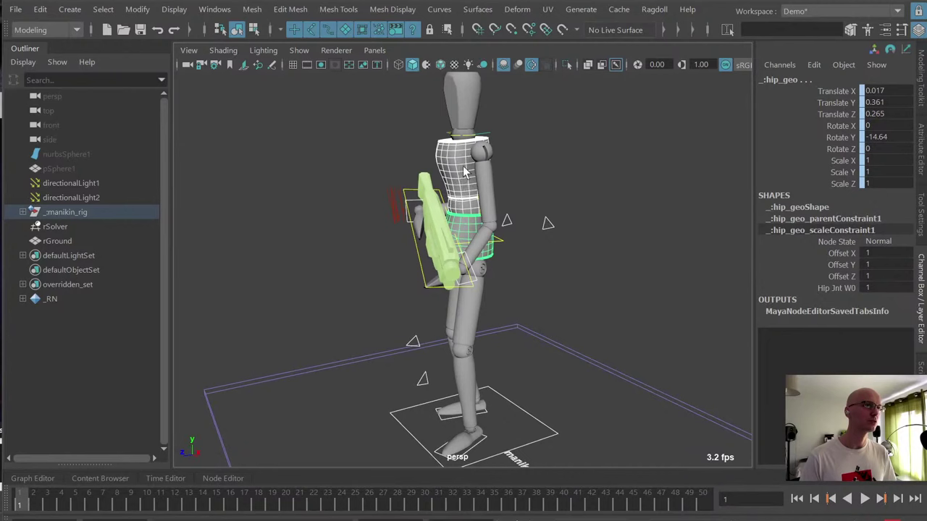
pyautogui.click(649, 13)
pyautogui.click(688, 60)
pyautogui.keyDown('alt'); pyautogui.moveTo(527, 231); pyautogui.dragTo(542, 249, button='middle'); pyautogui.keyUp('alt')
pyautogui.scroll(-3, 543, 226)
pyautogui.keyDown('alt'); pyautogui.moveTo(540, 248); pyautogui.dragTo(586, 297); pyautogui.keyUp('alt')
pyautogui.hotkey('alt', 'v')
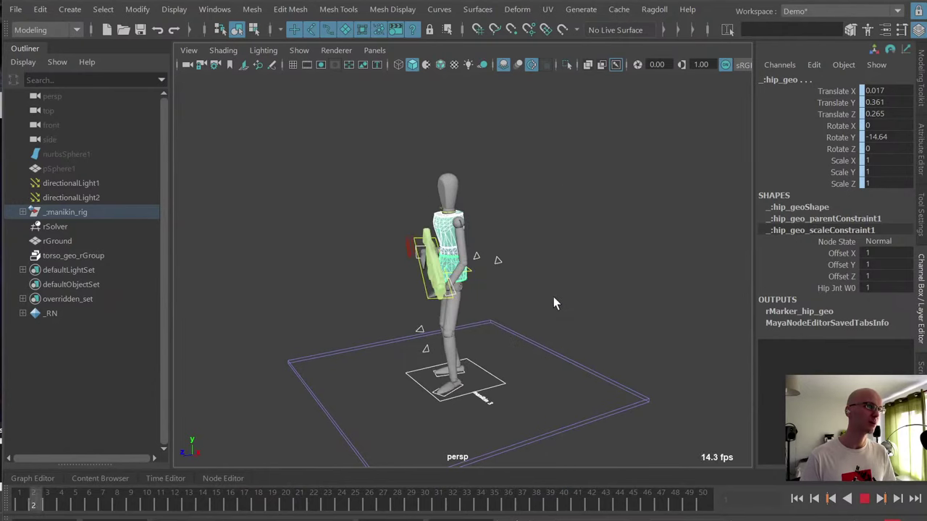
# - Set the Behaviour of the body markers to Kinematic and play the simulation to check the gun's contact with the torso
pyautogui.click(794, 312)
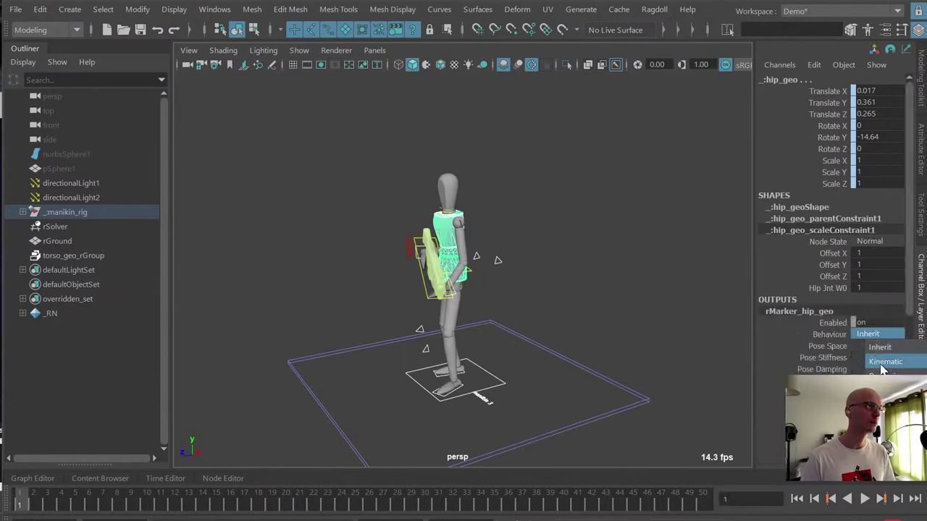
pyautogui.keyDown('alt'); pyautogui.moveTo(455, 259); pyautogui.dragTo(541, 276); pyautogui.keyUp('alt')
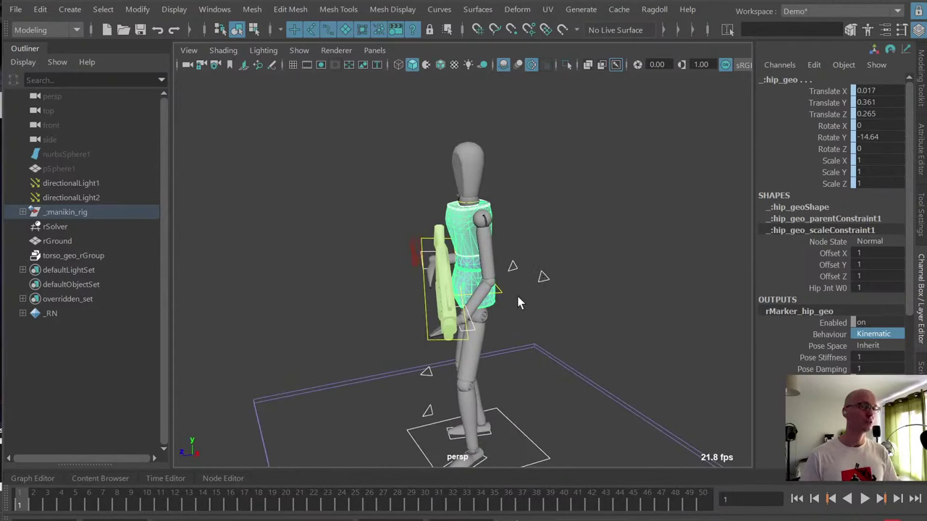
pyautogui.hotkey('alt', 'v')
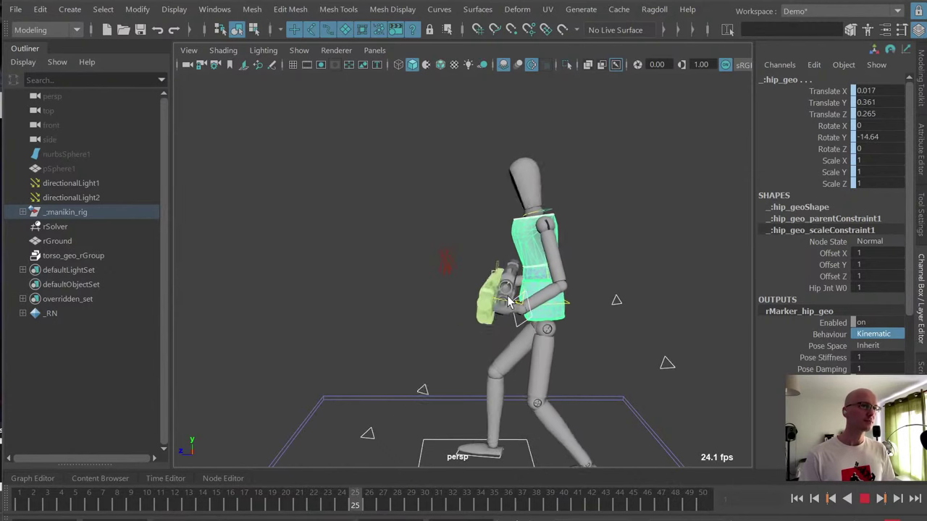
pyautogui.scroll(5, 511, 304)
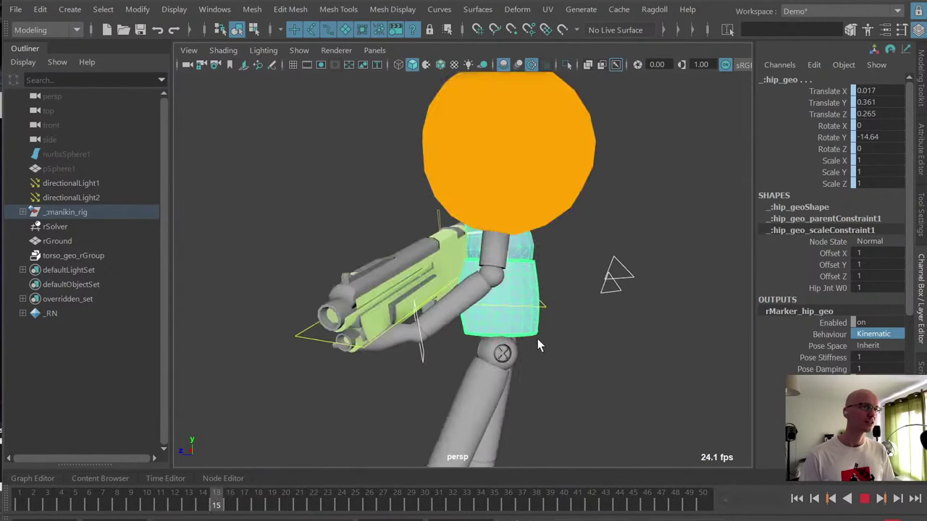
# - Stop the simulation, return to the first frame and select the gun control to examine its starting pose
pyautogui.press('Escape')
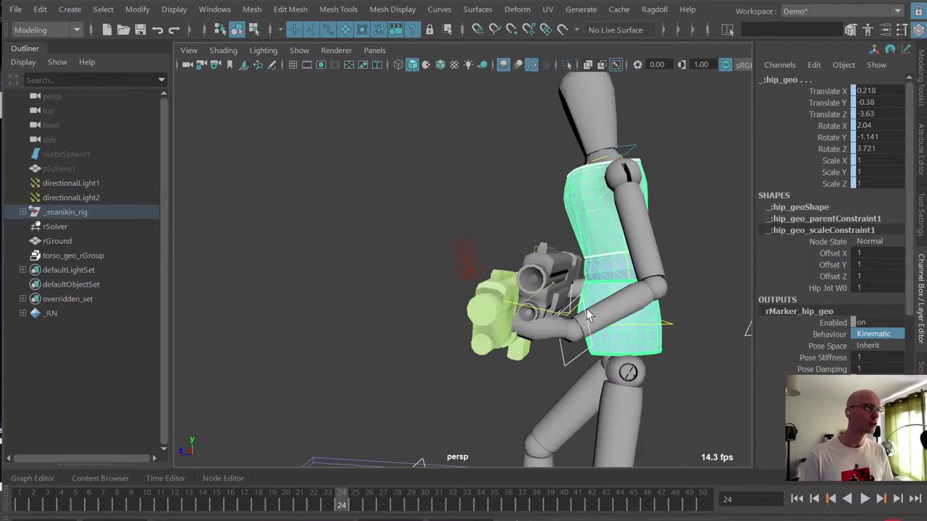
pyautogui.scroll(-5, 594, 319)
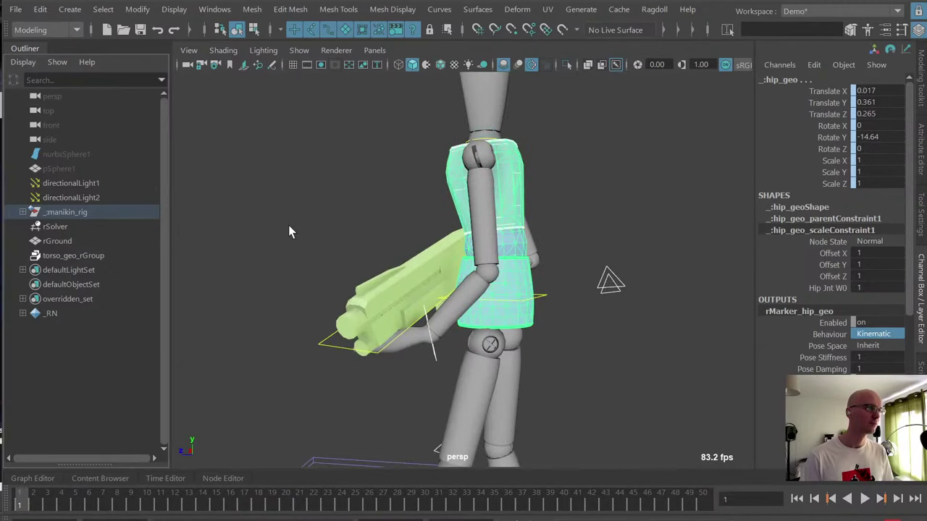
pyautogui.hotkey('alt', 'shift', 'v')
pyautogui.keyDown('alt'); pyautogui.moveTo(598, 319); pyautogui.dragTo(624, 326); pyautogui.keyUp('alt')
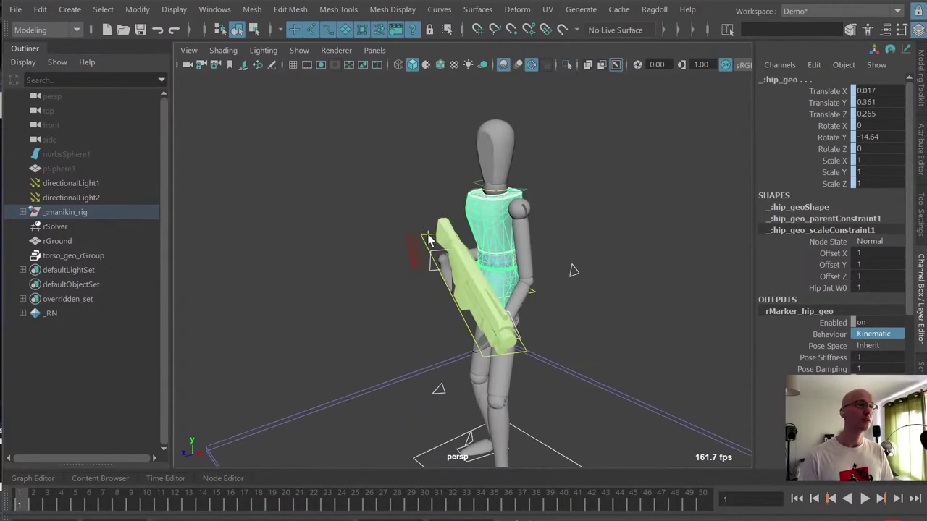
pyautogui.click(429, 241)
pyautogui.keyDown('alt'); pyautogui.moveTo(494, 254); pyautogui.dragTo(534, 258); pyautogui.keyUp('alt')
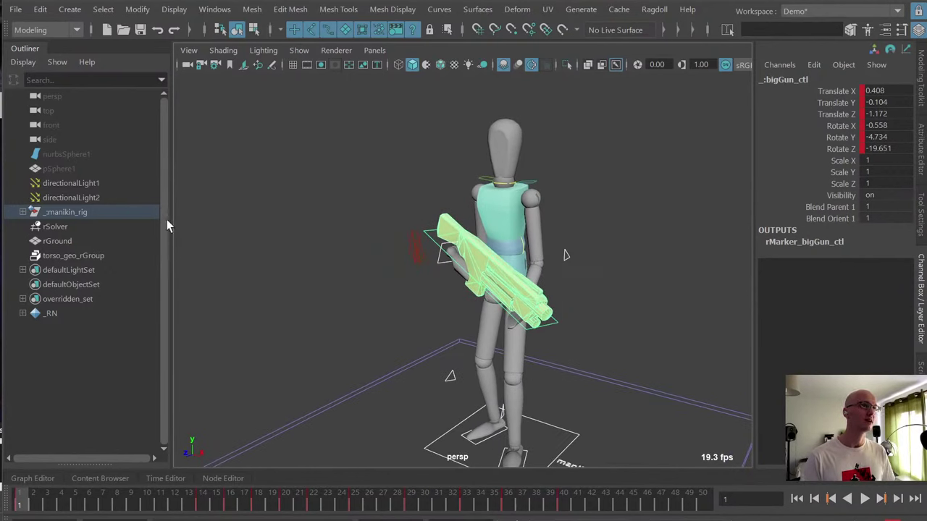
# - Hide the Ragdoll solver and play the manikin's original animation
pyautogui.click(56, 226)
pyautogui.press('h')
pyautogui.keyDown('alt'); pyautogui.moveTo(499, 280); pyautogui.dragTo(476, 291); pyautogui.keyUp('alt')
pyautogui.hotkey('alt', 'v')
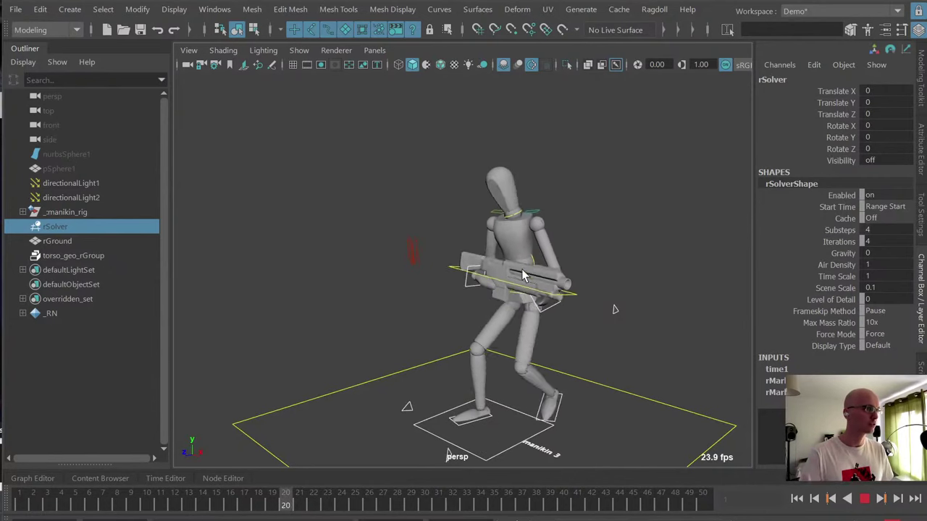
pyautogui.hotkey('alt', 'v')
# - Inspect the gun control's keyed translate and rotate channels, and show the solver again while playing the simulation
pyautogui.click(478, 243)
pyautogui.keyDown('alt'); pyautogui.moveTo(479, 253); pyautogui.dragTo(514, 276); pyautogui.keyUp('alt')
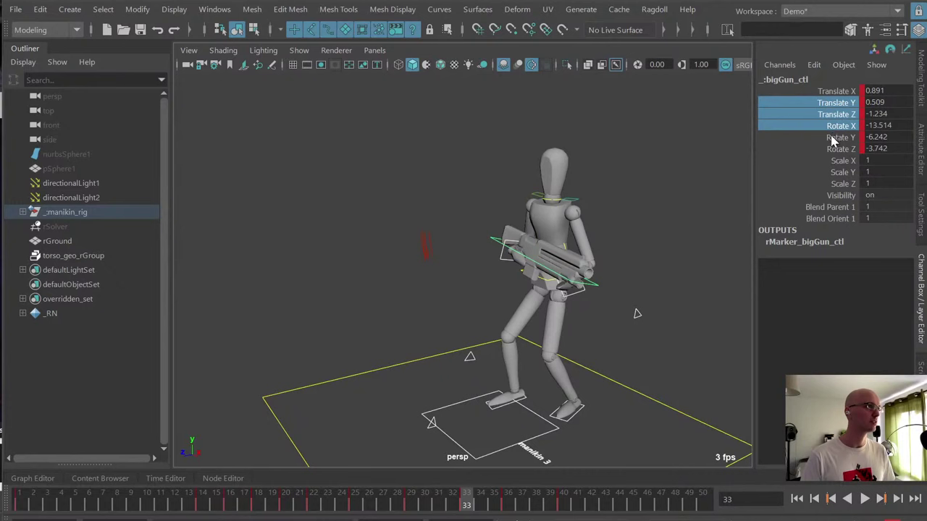
pyautogui.click(54, 226)
pyautogui.hotkey('alt', 'v')
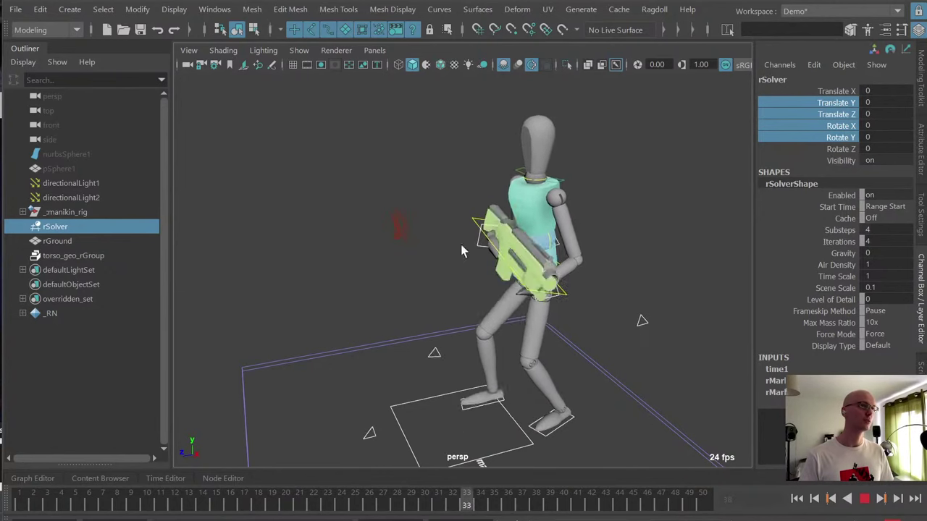
pyautogui.hotkey('alt', 'v')
# - Record the simulation onto the gun control and play back the baked result
pyautogui.click(415, 277)
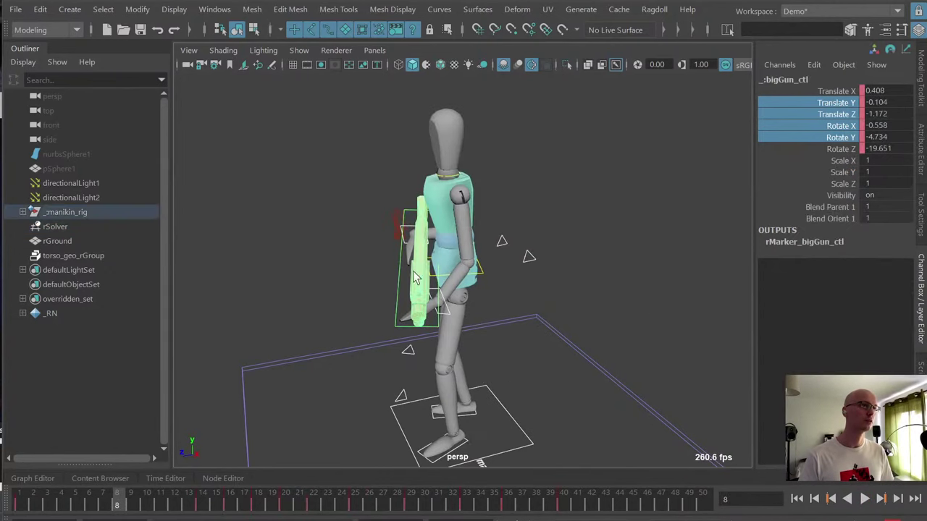
pyautogui.click(660, 8)
pyautogui.click(678, 117)
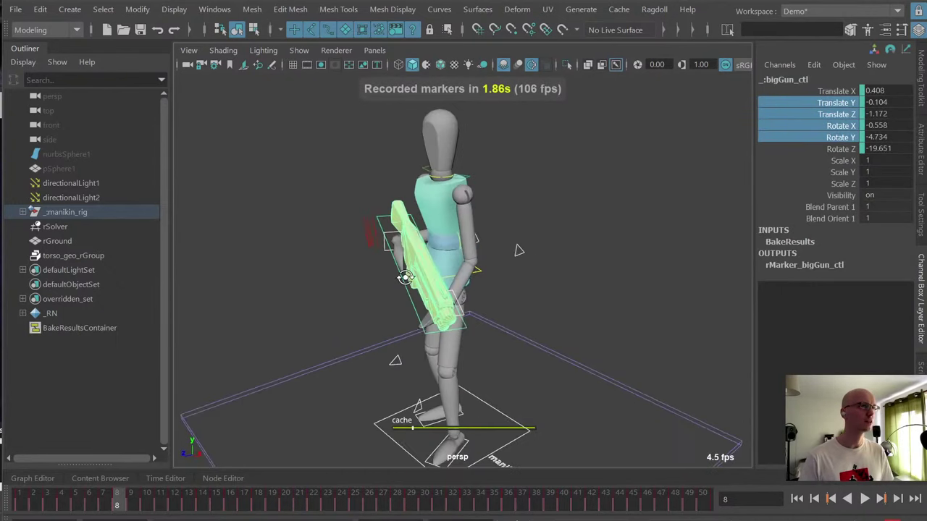
pyautogui.hotkey('alt', 'v')
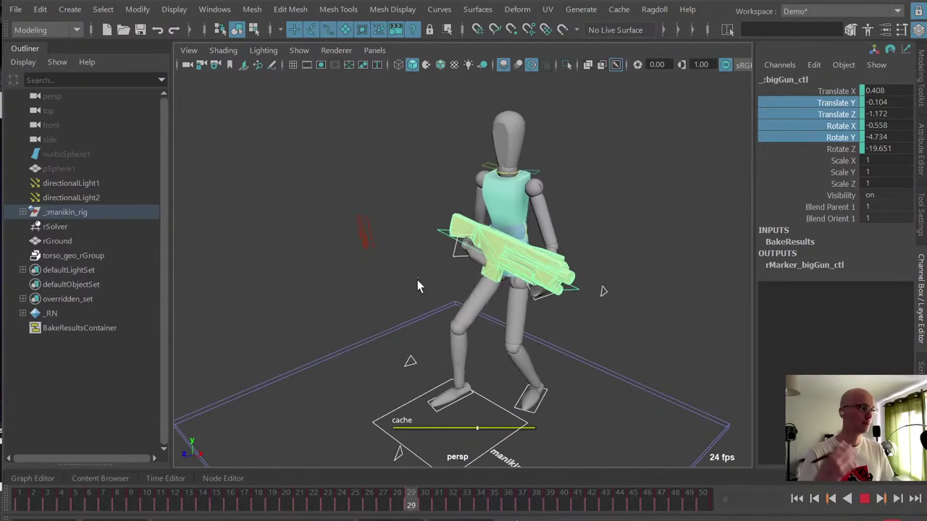
pyautogui.moveTo(444, 286)
pyautogui.keyDown('alt'); pyautogui.mouseDown()
pyautogui.moveTo(468, 279)
pyautogui.moveTo(461, 284)
pyautogui.mouseUp(); pyautogui.keyUp('alt')
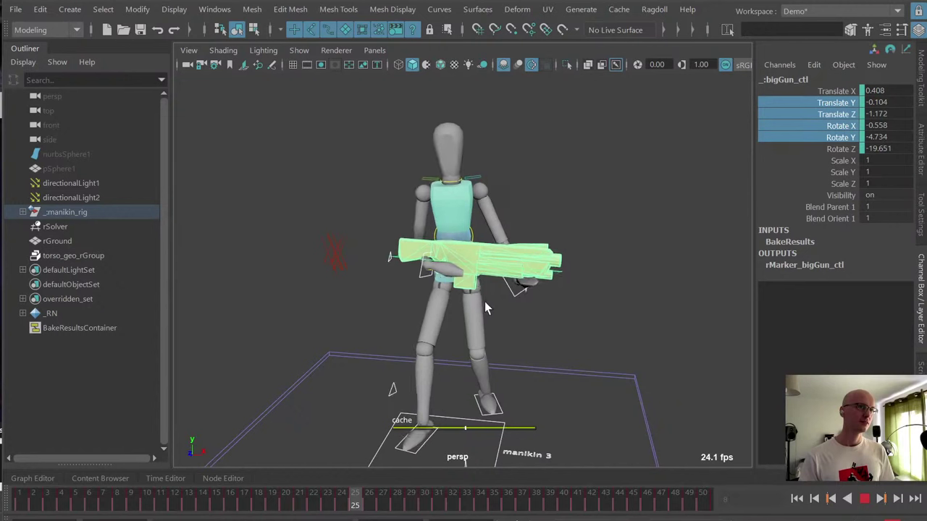
pyautogui.press('Escape')
# - Hide the Ragdoll solver, play the baked gun animation on the rig and return to the first frame
pyautogui.click(54, 227)
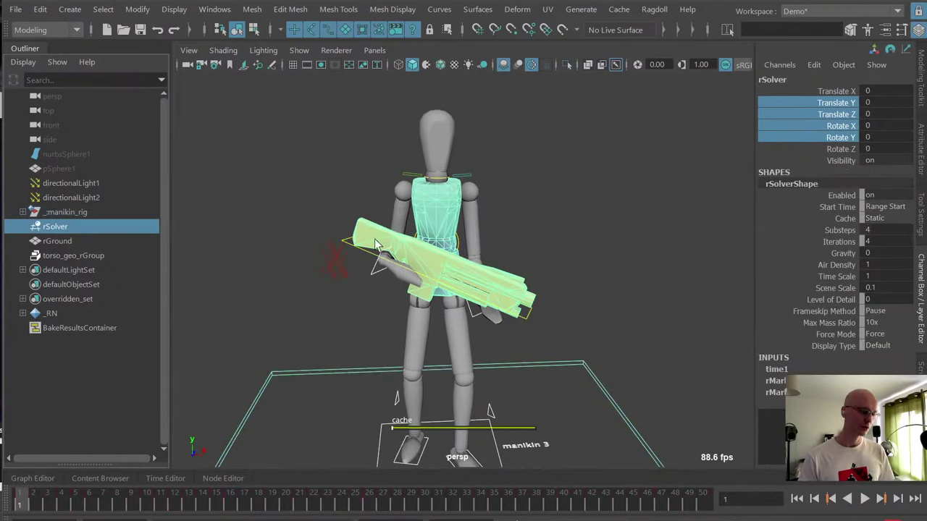
pyautogui.keyDown('alt'); pyautogui.moveTo(374, 238); pyautogui.dragTo(526, 292); pyautogui.keyUp('alt')
pyautogui.keyDown('alt'); pyautogui.moveTo(527, 292); pyautogui.dragTo(536, 314, button='right'); pyautogui.keyUp('alt')
pyautogui.hotkey('alt', 'v')
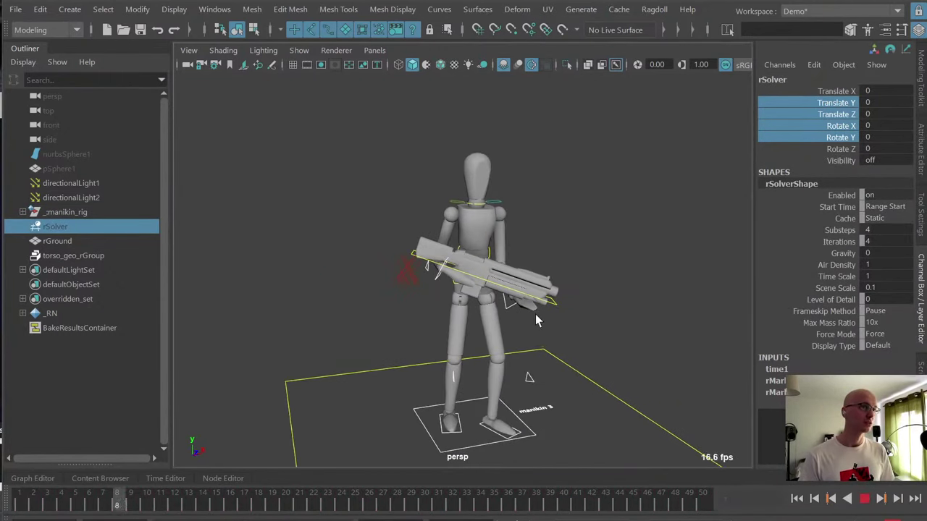
pyautogui.hotkey('alt', 'v')
pyautogui.hotkey('alt', 'shift', 'v')
pyautogui.keyDown('alt'); pyautogui.moveTo(554, 240); pyautogui.dragTo(539, 229, button='middle'); pyautogui.keyUp('alt')
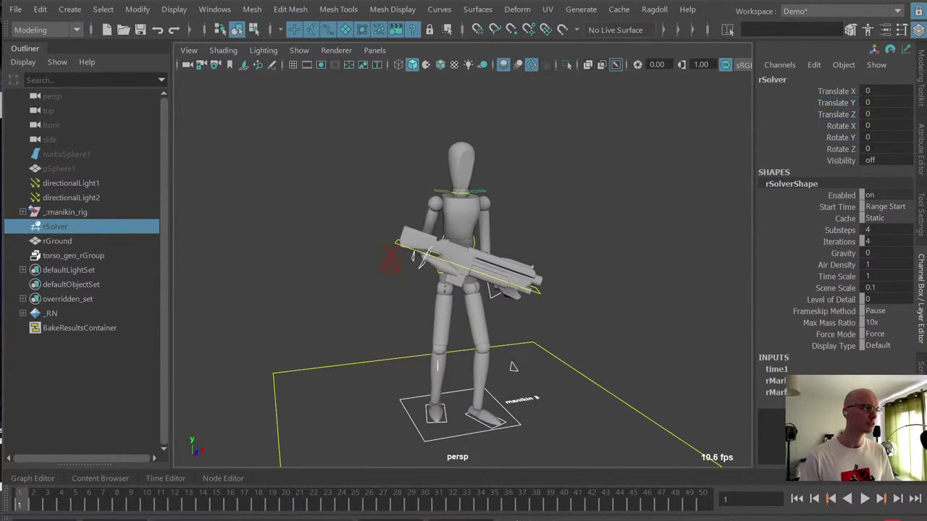
# - Expand the animation layers and play the scene to compare the BakeResults layer with the original animation
pyautogui.moveTo(817, 467); pyautogui.dragTo(817, 287)
pyautogui.keyDown('alt'); pyautogui.moveTo(532, 297); pyautogui.dragTo(556, 307); pyautogui.keyUp('alt')
pyautogui.hotkey('alt', 'v')
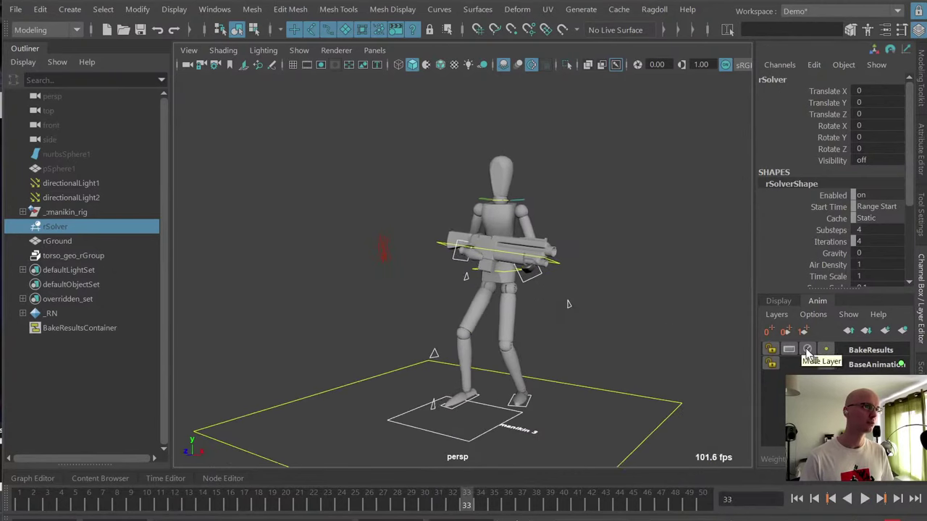
pyautogui.hotkey('alt', 'v')
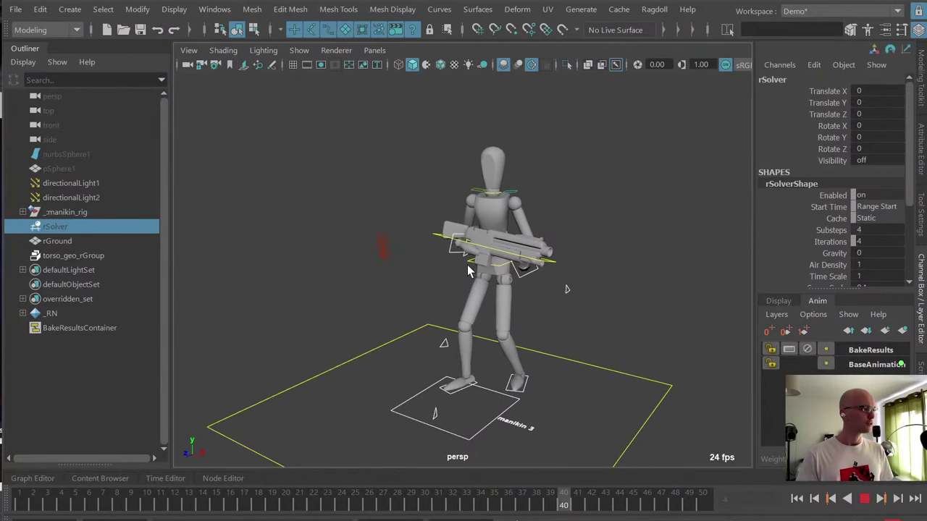
pyautogui.hotkey('alt', 'v')
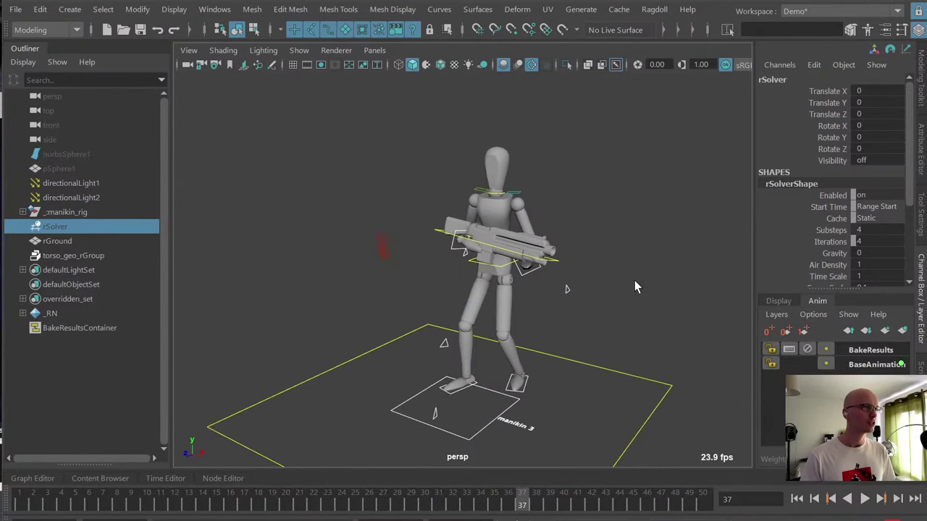
# - Delete all Ragdoll physics from the scene, and mute and lock the BakeResults animation layer
pyautogui.hotkey('alt', 'shift', 'v')
pyautogui.click(649, 13)
pyautogui.moveTo(696, 310)
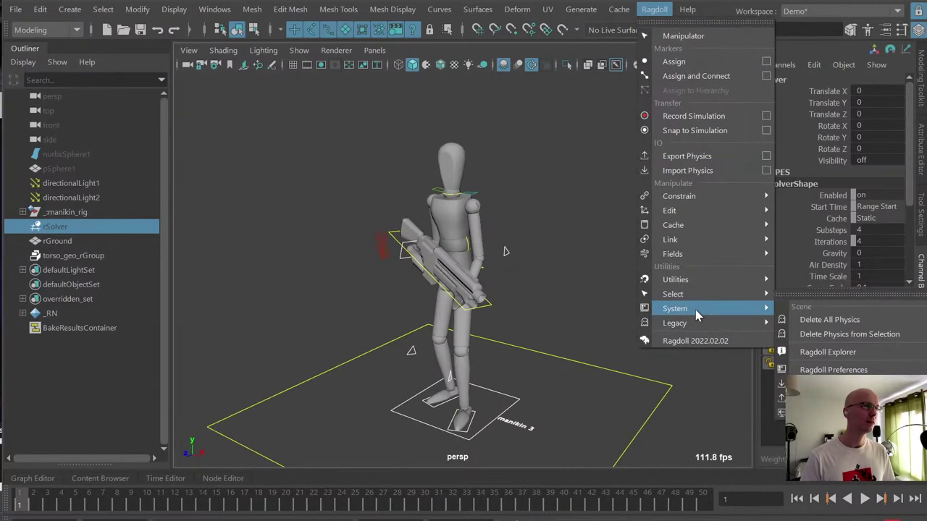
pyautogui.click(829, 320)
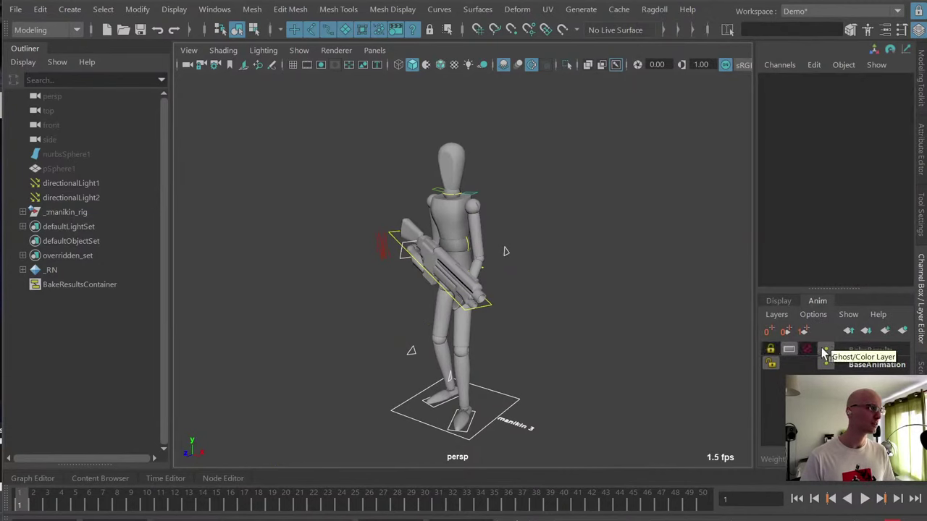
pyautogui.keyDown('alt'); pyautogui.moveTo(445, 275); pyautogui.dragTo(512, 257); pyautogui.keyUp('alt')
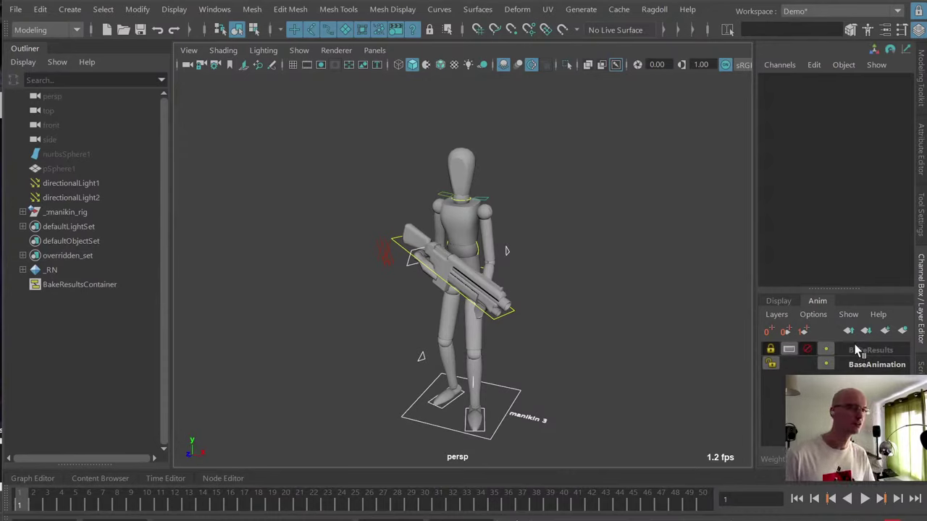
pyautogui.hotkey('alt', 'shift', 'v')
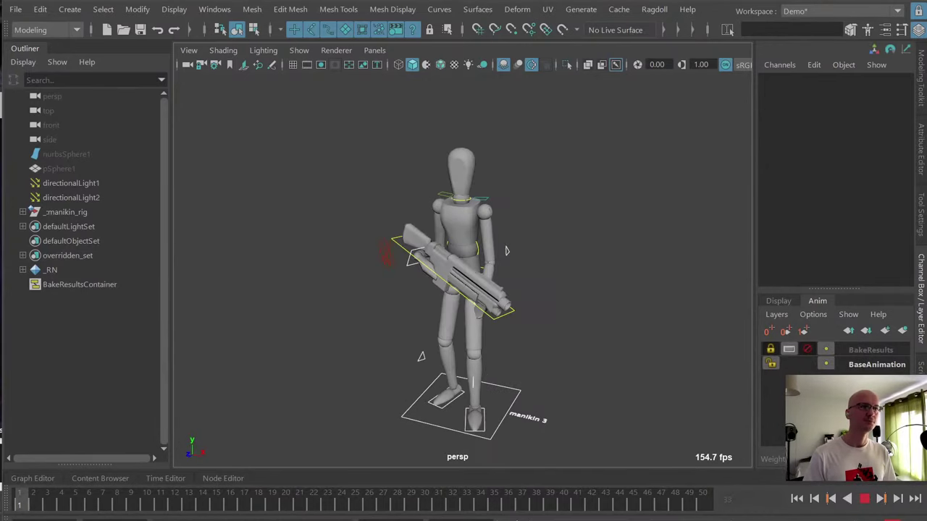
# - Display the rig's joints, and assign and connect Ragdoll markers from the hip joint through the torso to the head
pyautogui.keyDown('alt'); pyautogui.moveTo(436, 276); pyautogui.dragTo(455, 258); pyautogui.keyUp('alt')
pyautogui.keyDown('alt'); pyautogui.moveTo(435, 272); pyautogui.dragTo(464, 290, button='right'); pyautogui.keyUp('alt')
pyautogui.hotkey('alt', 'j')
pyautogui.click(460, 281)
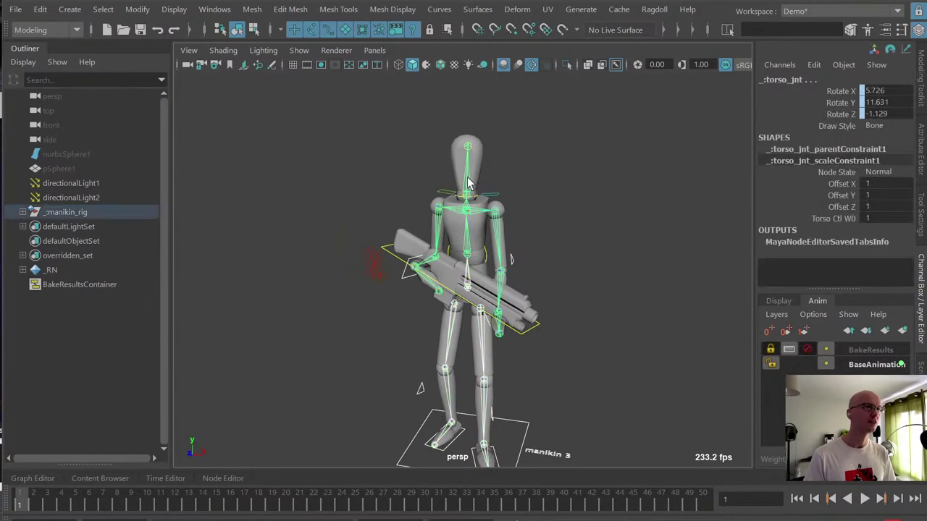
pyautogui.click(652, 9)
pyautogui.click(691, 77)
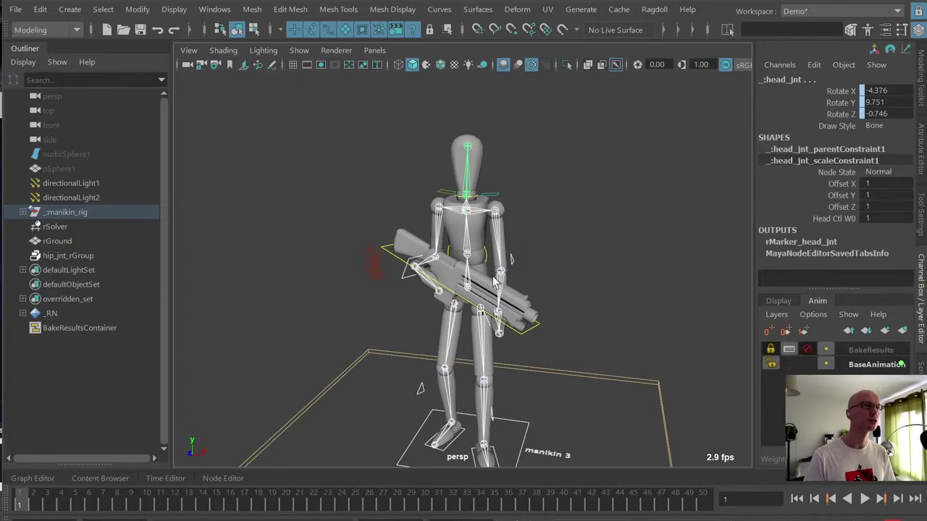
# - Assign and connect Ragdoll markers along the joints of both arms down to the hands
pyautogui.click(521, 233)
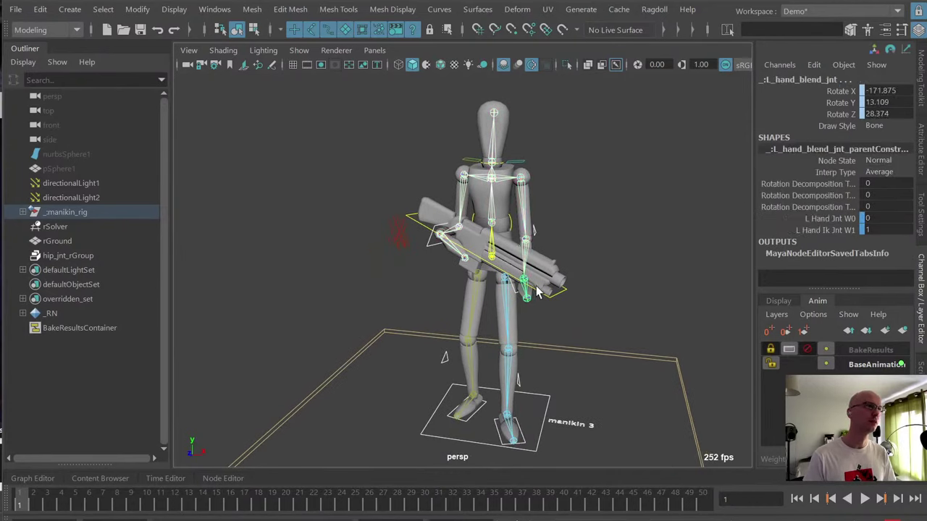
pyautogui.click(494, 215)
pyautogui.click(455, 236)
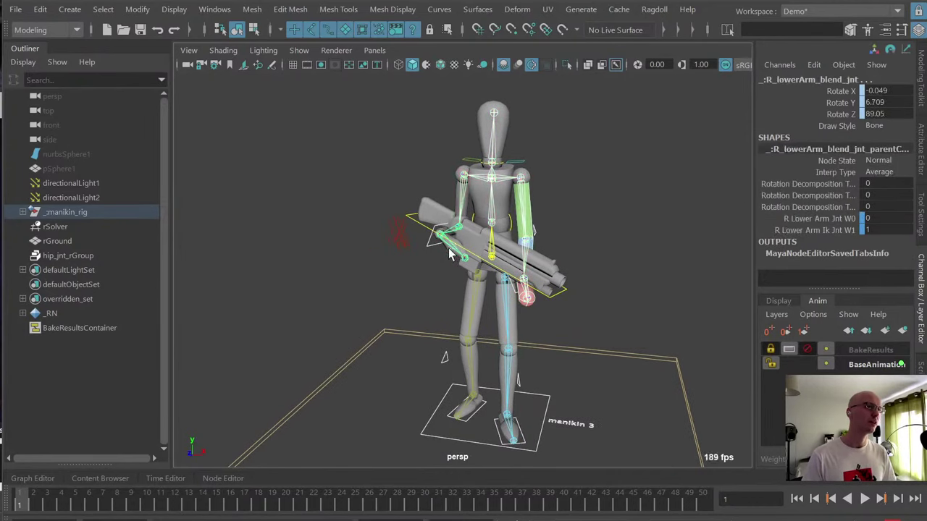
pyautogui.keyDown('shift'); pyautogui.click(465, 260); pyautogui.keyUp('shift')
pyautogui.press('g')
# - Assign and connect markers along both leg joint chains from thigh to foot, and play the simulation to check them
pyautogui.click(492, 243)
pyautogui.keyDown('shift'); pyautogui.click(506, 310); pyautogui.keyUp('shift')
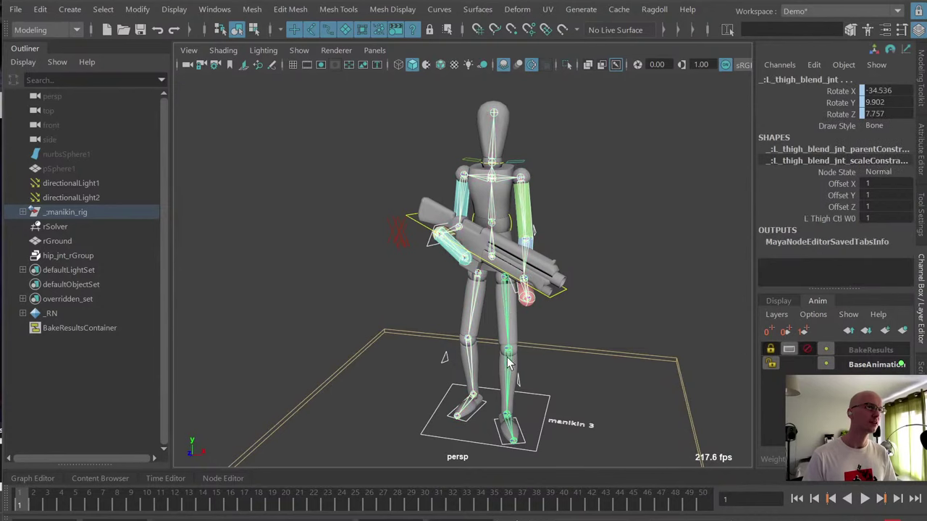
pyautogui.click(501, 428)
pyautogui.click(494, 266)
pyautogui.click(469, 356)
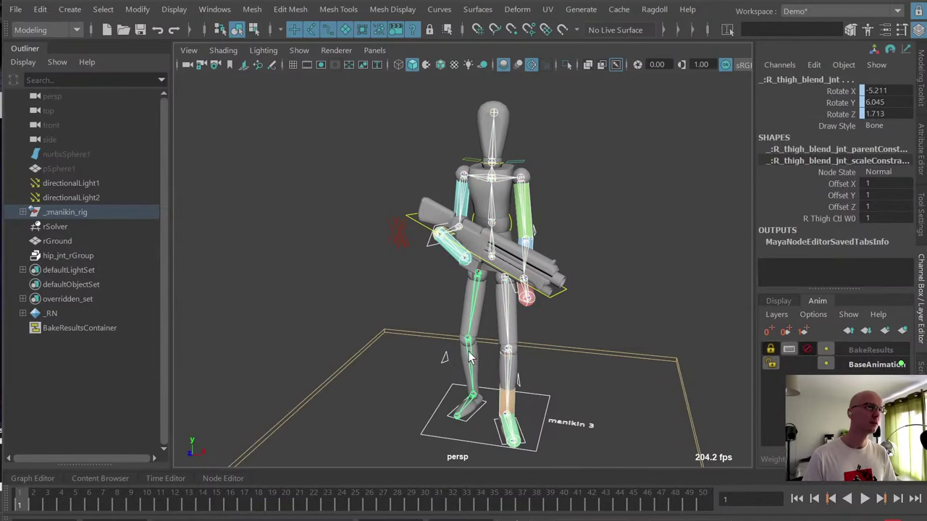
pyautogui.click(462, 402)
pyautogui.hotkey('alt', 'v')
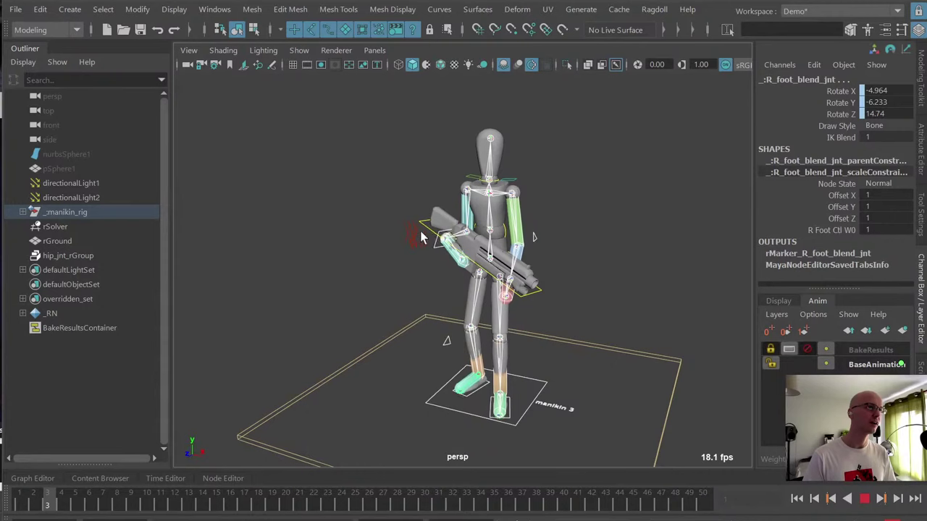
pyautogui.keyDown('alt'); pyautogui.moveTo(489, 281); pyautogui.dragTo(433, 278); pyautogui.keyUp('alt')
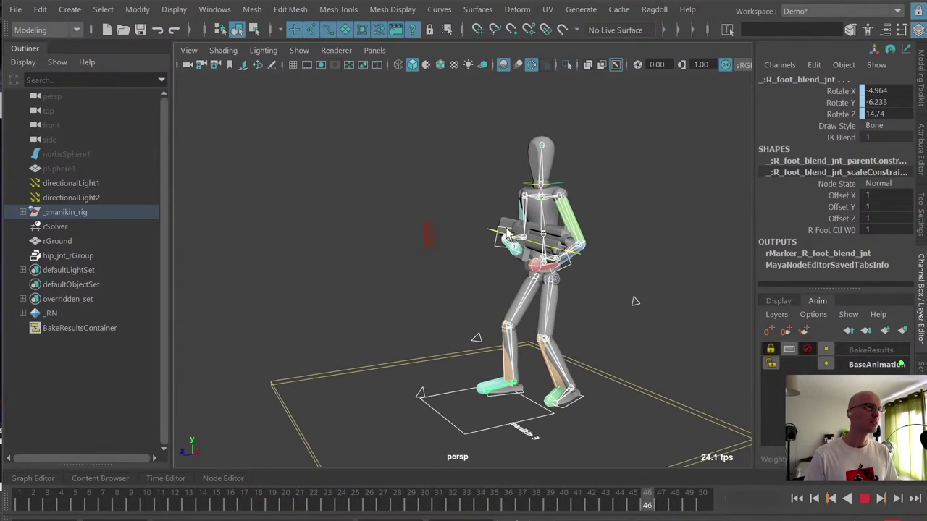
pyautogui.keyDown('alt'); pyautogui.moveTo(530, 318); pyautogui.dragTo(531, 321); pyautogui.keyUp('alt')
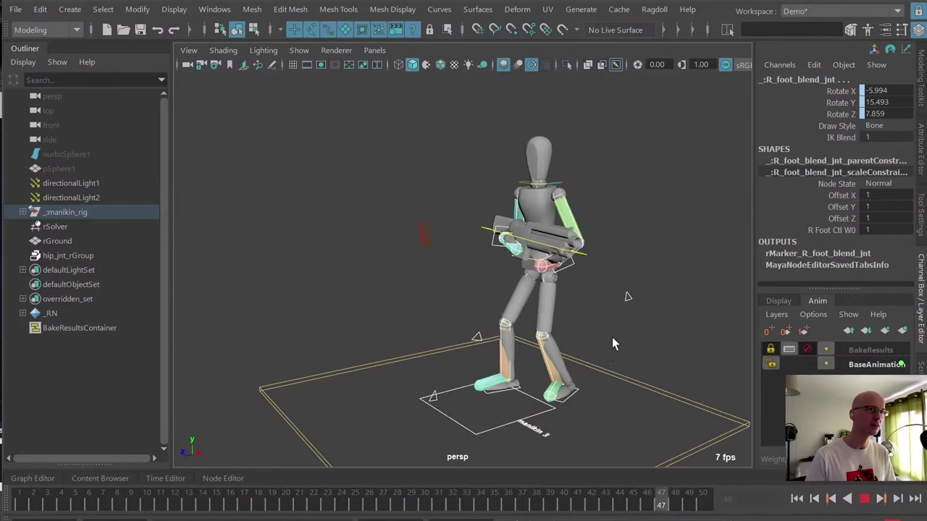
# - Move the solver beside the manikin to about -8.5 in Translate X and play the simulation next to the character
pyautogui.click(55, 225)
pyautogui.keyDown('alt'); pyautogui.moveTo(451, 282); pyautogui.dragTo(584, 291); pyautogui.keyUp('alt')
pyautogui.moveTo(636, 300); pyautogui.dragTo(512, 288, button='middle')
pyautogui.keyDown('alt'); pyautogui.moveTo(511, 288); pyautogui.dragTo(533, 309); pyautogui.keyUp('alt')
pyautogui.hotkey('alt', 'v')
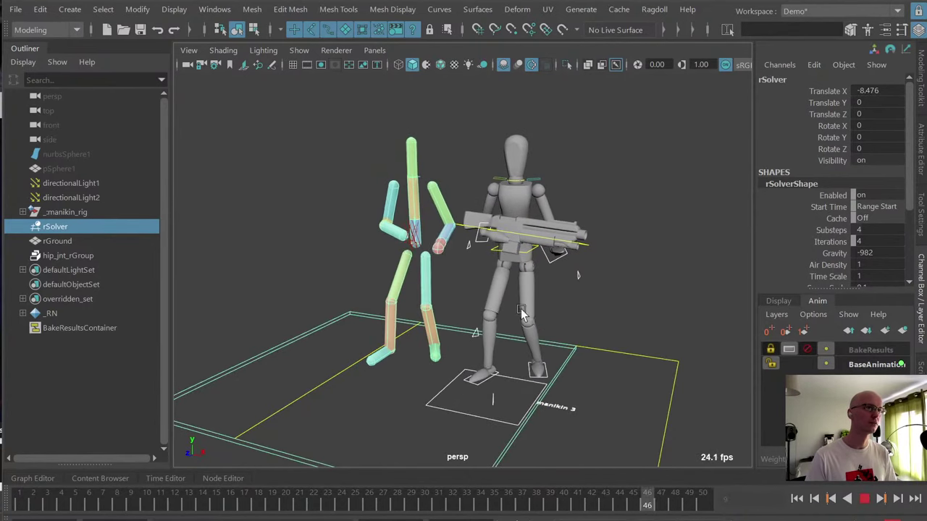
pyautogui.keyDown('alt'); pyautogui.moveTo(488, 300); pyautogui.dragTo(499, 304); pyautogui.keyUp('alt')
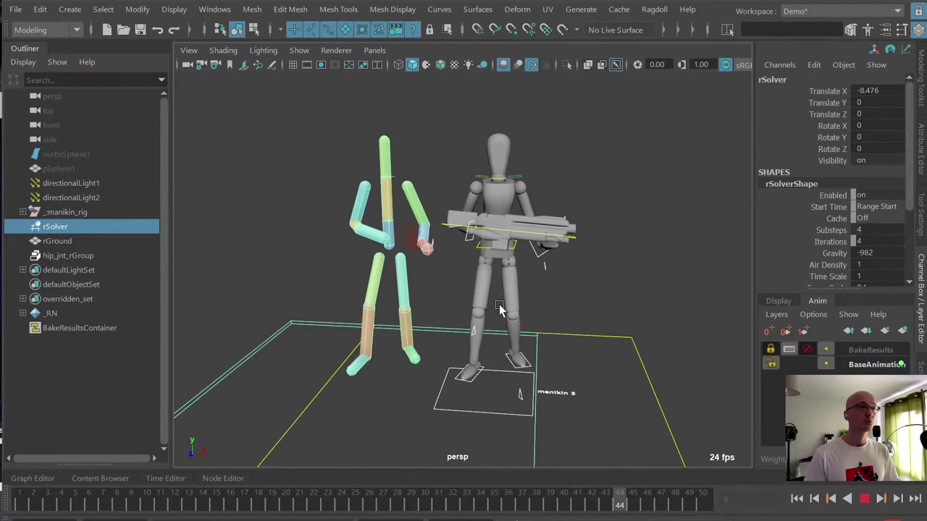
pyautogui.press('Escape')
pyautogui.keyDown('alt'); pyautogui.moveTo(467, 241); pyautogui.dragTo(481, 243); pyautogui.keyUp('alt')
pyautogui.click(580, 79)
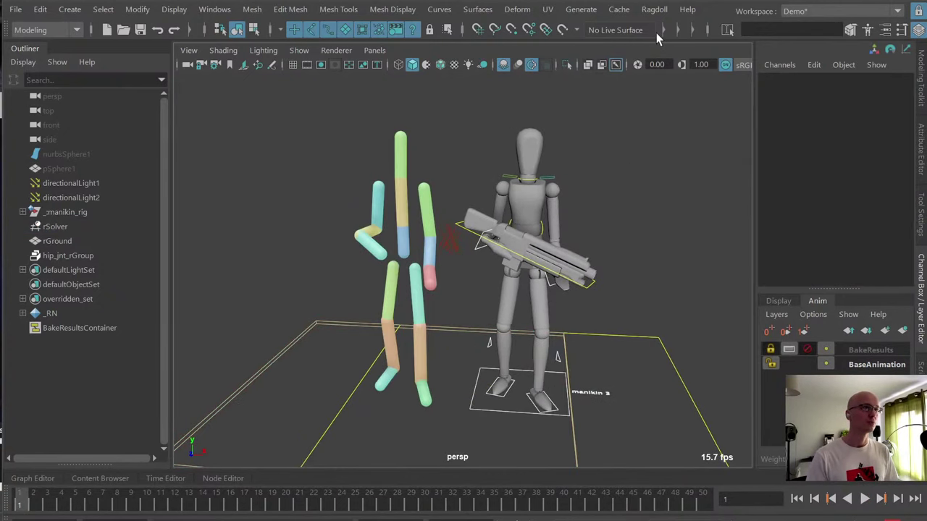
# - Activate the Ragdoll Manipulator and widen the torso and hip marker capsules to fit the body
pyautogui.click(654, 9)
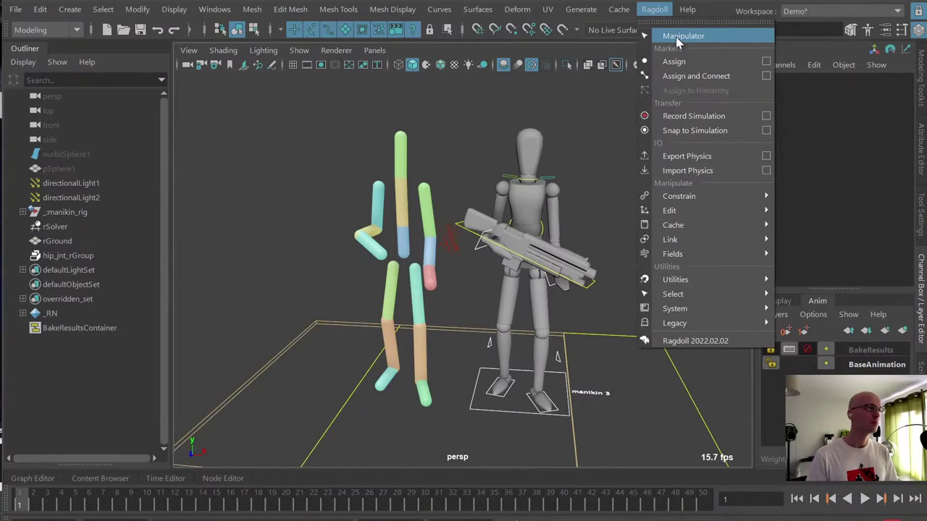
pyautogui.click(677, 40)
pyautogui.keyDown('alt'); pyautogui.moveTo(405, 185); pyautogui.dragTo(467, 199, button='middle'); pyautogui.keyUp('alt')
pyautogui.keyDown('alt'); pyautogui.moveTo(467, 199); pyautogui.dragTo(482, 254, button='right'); pyautogui.keyUp('alt')
pyautogui.click(483, 270)
pyautogui.keyDown('alt'); pyautogui.moveTo(485, 279); pyautogui.dragTo(503, 303); pyautogui.keyUp('alt')
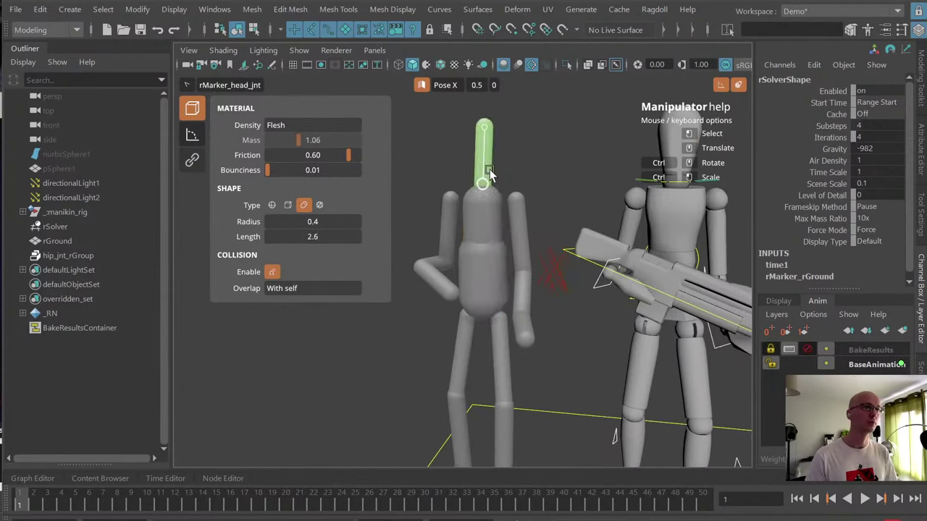
# - Widen the head, upper arm and leg marker capsules, giving the right upper arm a 0.6 radius and the right thigh 0.8
pyautogui.click(488, 256)
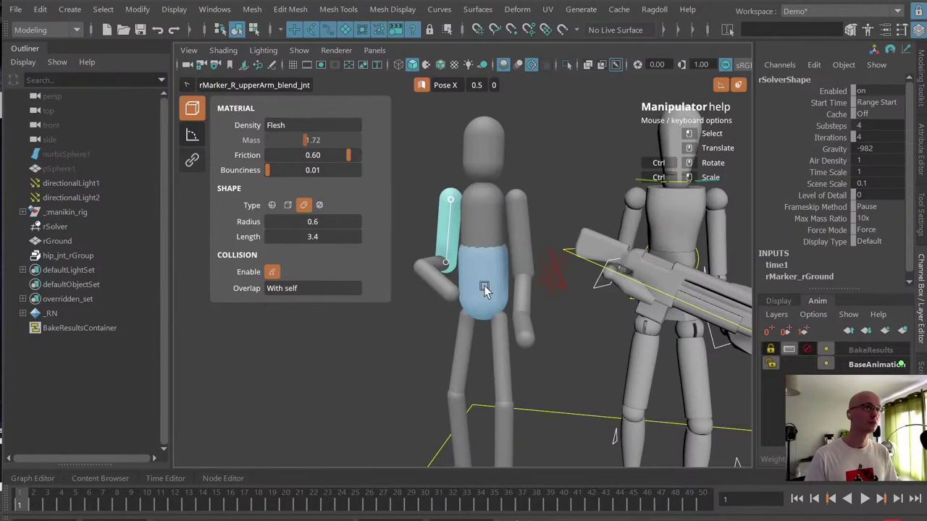
pyautogui.keyDown('alt'); pyautogui.moveTo(484, 287); pyautogui.dragTo(490, 229, button='middle'); pyautogui.keyUp('alt')
pyautogui.click(508, 297)
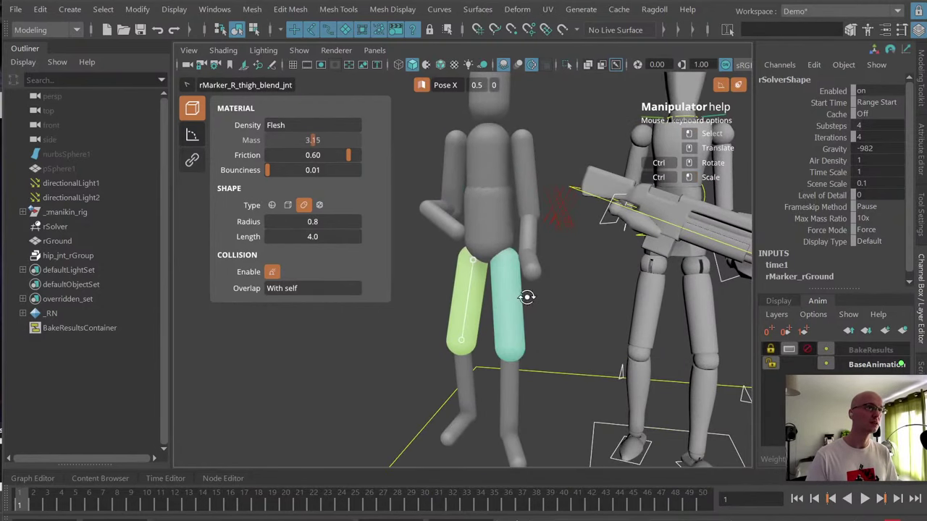
pyautogui.keyDown('alt'); pyautogui.moveTo(527, 296); pyautogui.dragTo(549, 292); pyautogui.keyUp('alt')
pyautogui.keyDown('alt'); pyautogui.moveTo(549, 292); pyautogui.dragTo(553, 235, button='right'); pyautogui.keyUp('alt')
pyautogui.keyDown('alt'); pyautogui.moveTo(552, 236); pyautogui.dragTo(523, 278, button='middle'); pyautogui.keyUp('alt')
pyautogui.click(543, 309)
# - Play the simulation to check the fitted marker shapes beside the manikin
pyautogui.press('q')
pyautogui.hotkey('alt', 'v')
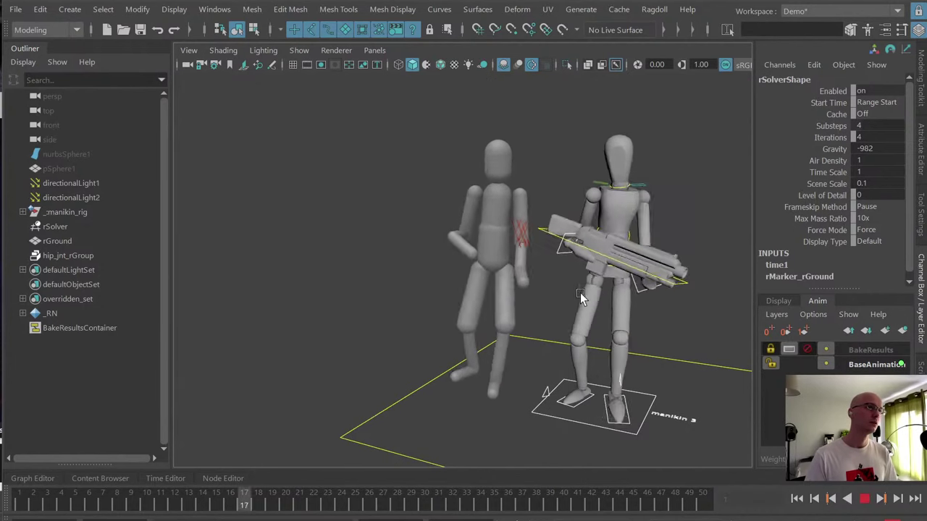
pyautogui.press('q')
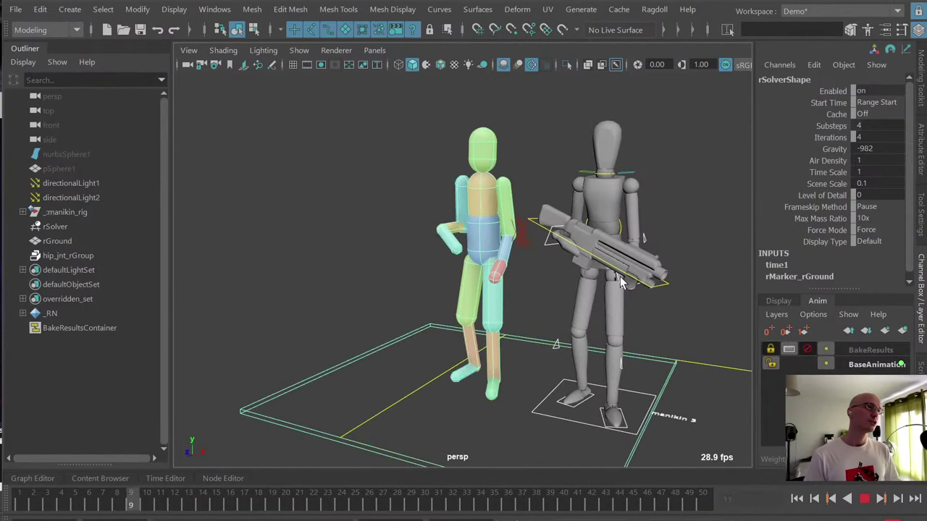
pyautogui.hotkey('alt', 'shift', 'v')
pyautogui.press('t')
pyautogui.keyDown('alt'); pyautogui.moveTo(620, 277); pyautogui.dragTo(582, 269); pyautogui.keyUp('alt')
pyautogui.press('q')
pyautogui.press('t')
pyautogui.keyDown('alt'); pyautogui.moveTo(605, 253); pyautogui.dragTo(603, 255, button='middle'); pyautogui.keyUp('alt')
pyautogui.press('q')
# - Set the hip joint marker's Pose Space to World and play the simulation
pyautogui.click(577, 259)
pyautogui.moveTo(836, 289); pyautogui.dragTo(844, 467)
pyautogui.keyDown('alt'); pyautogui.moveTo(500, 290); pyautogui.dragTo(565, 307); pyautogui.keyUp('alt')
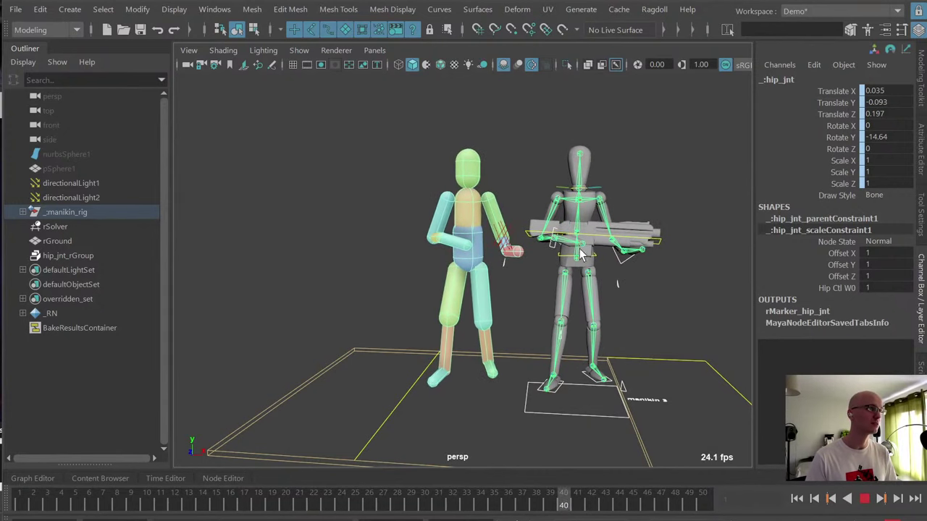
pyautogui.click(797, 311)
pyautogui.press('Escape')
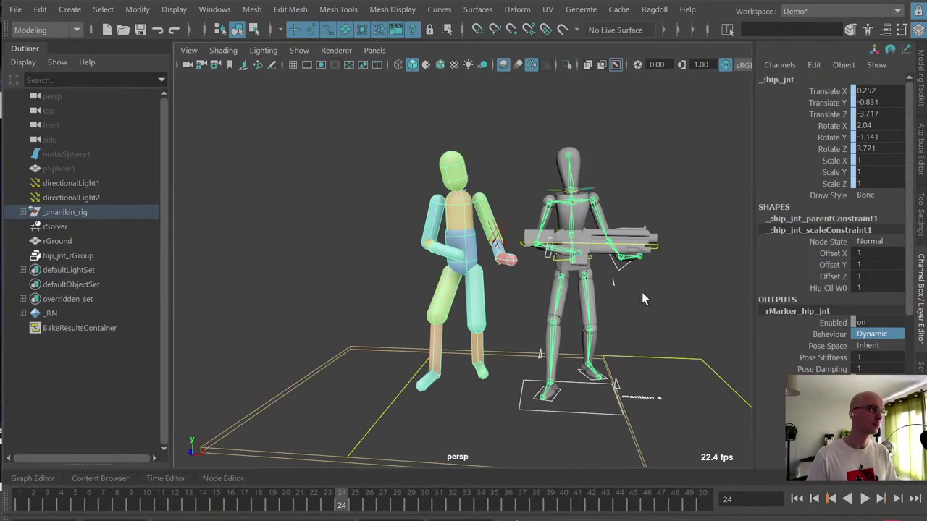
pyautogui.keyDown('alt'); pyautogui.moveTo(642, 292); pyautogui.dragTo(629, 294, button='middle'); pyautogui.keyUp('alt')
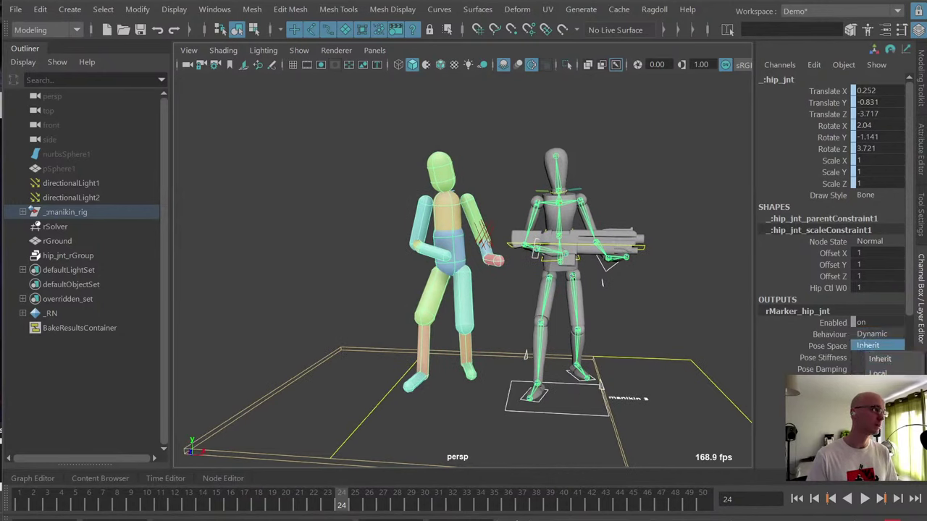
pyautogui.hotkey('alt', 'v')
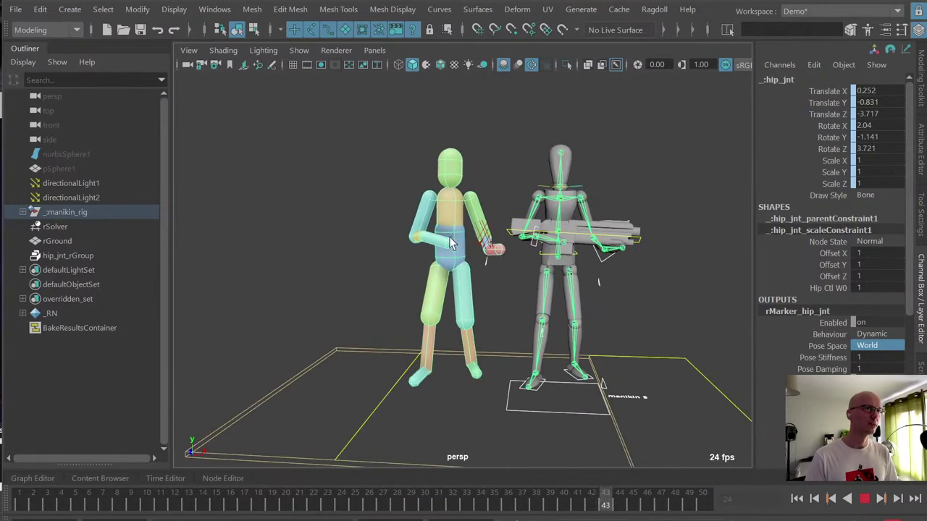
# - Open the hip joint marker's Pose Stiffness for editing and replay the simulation from the first frame
pyautogui.doubleClick(888, 358)
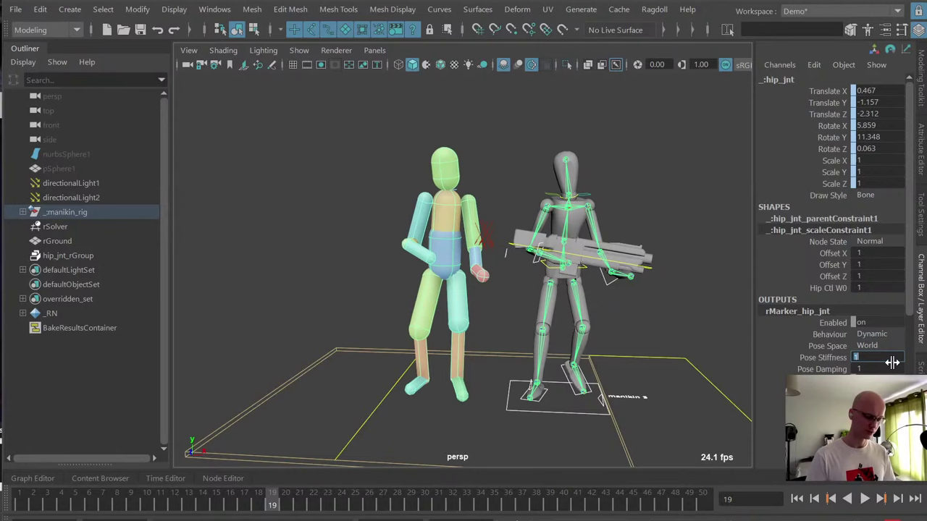
pyautogui.click(549, 304)
pyautogui.hotkey('alt', 'shift', 'v')
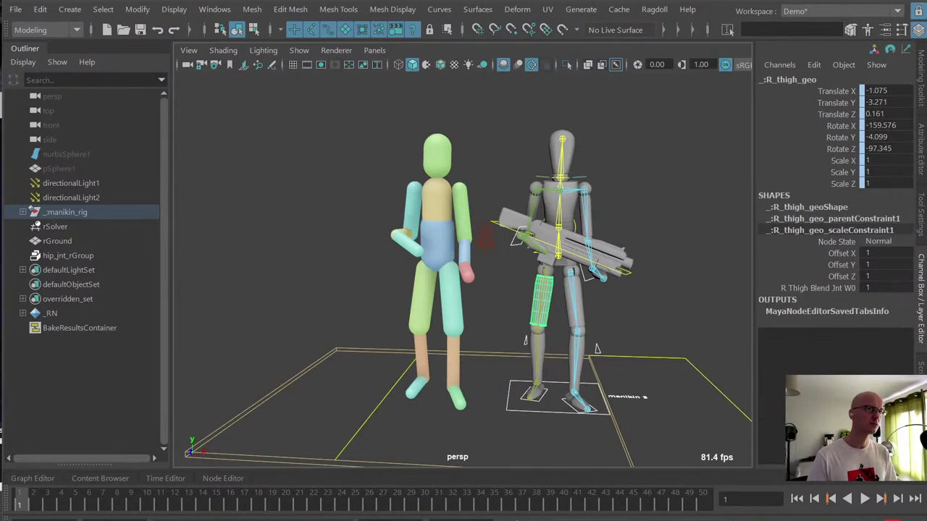
pyautogui.hotkey('alt', 'v')
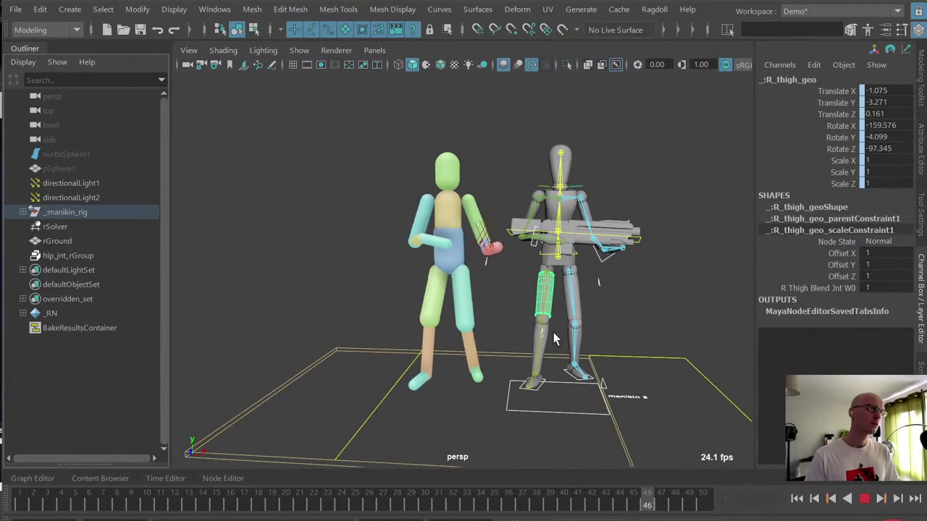
pyautogui.keyDown('alt'); pyautogui.moveTo(549, 332); pyautogui.dragTo(545, 311); pyautogui.keyUp('alt')
pyautogui.hotkey('alt', 'v')
pyautogui.hotkey('alt', 'shift', 'v')
# - Set the Behaviour of both foot joint markers to Kinematic and play the simulation
pyautogui.scroll(2, 544, 312)
pyautogui.click(544, 381)
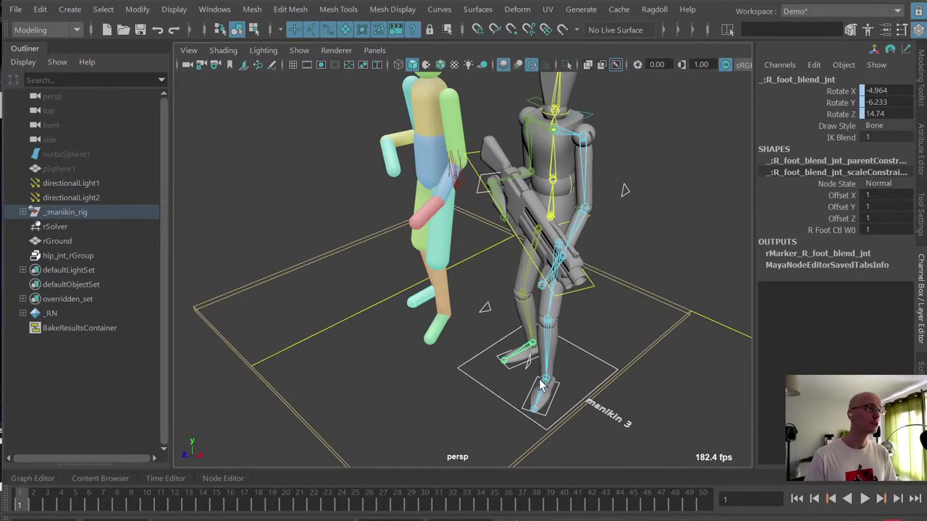
pyautogui.click(804, 255)
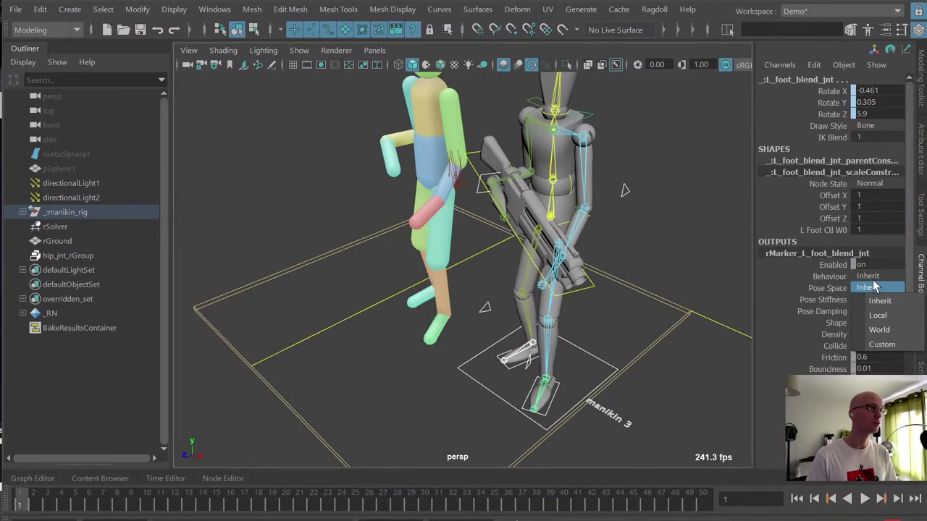
pyautogui.keyDown('alt'); pyautogui.moveTo(560, 336); pyautogui.dragTo(542, 339); pyautogui.keyUp('alt')
pyautogui.hotkey('alt', 'v')
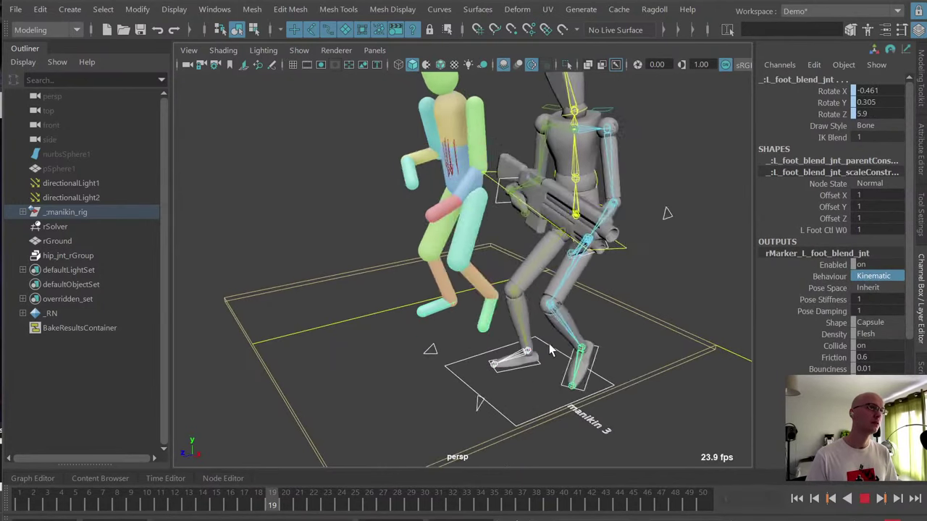
pyautogui.keyDown('alt'); pyautogui.moveTo(569, 341); pyautogui.dragTo(520, 307, button='right'); pyautogui.keyUp('alt')
pyautogui.keyDown('alt'); pyautogui.moveTo(520, 307); pyautogui.dragTo(526, 317, button='middle'); pyautogui.keyUp('alt')
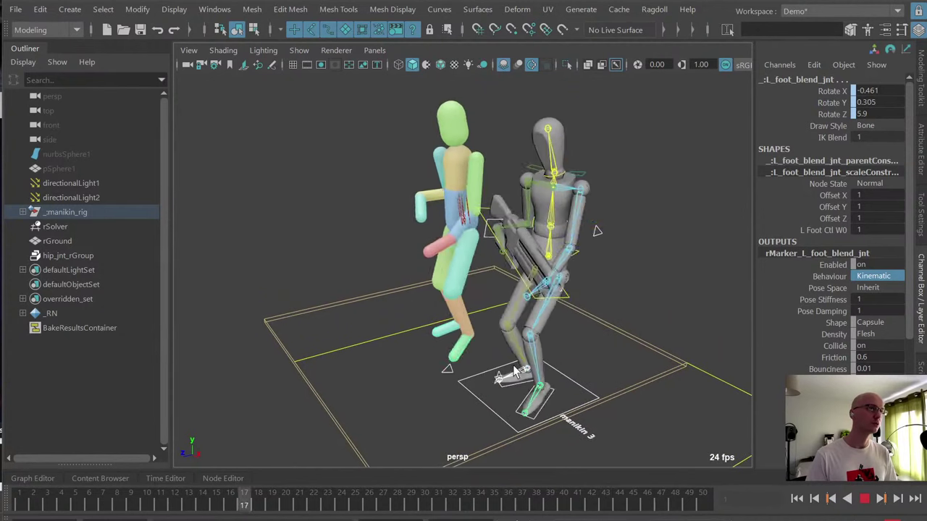
pyautogui.keyDown('alt'); pyautogui.moveTo(513, 346); pyautogui.dragTo(570, 342); pyautogui.keyUp('alt')
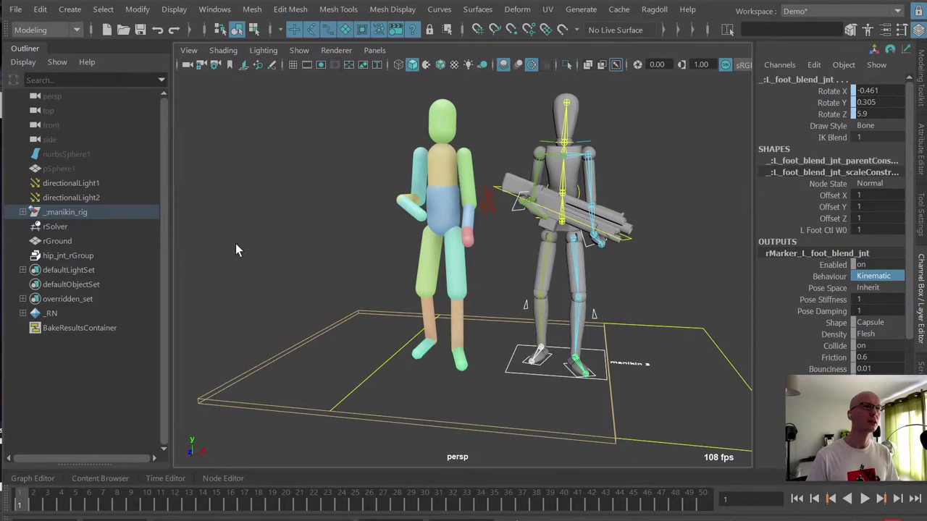
# - Set the Pose Stiffness of hip_jnt_rGroup to 0.1 and play the simulation to review the looser motion
pyautogui.click(109, 254)
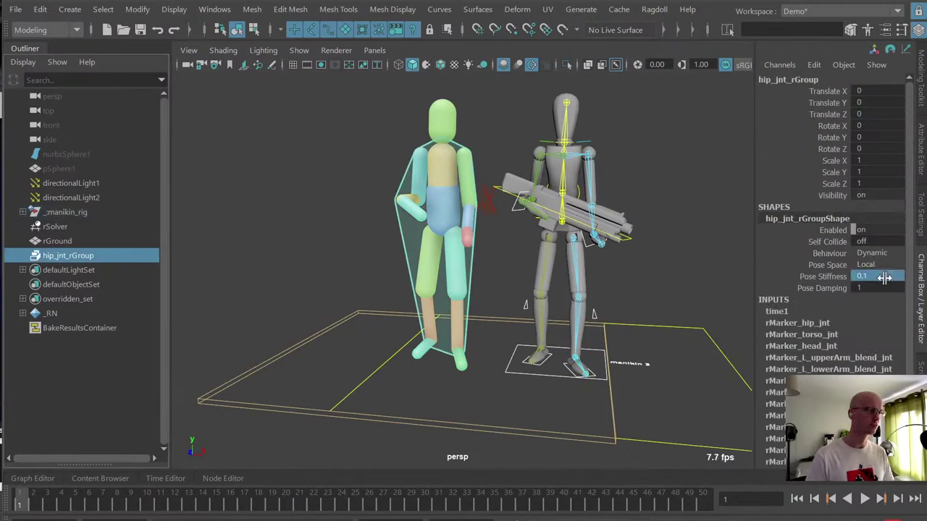
pyautogui.keyDown('alt'); pyautogui.moveTo(504, 270); pyautogui.dragTo(549, 286); pyautogui.keyUp('alt')
pyautogui.hotkey('alt', 'v')
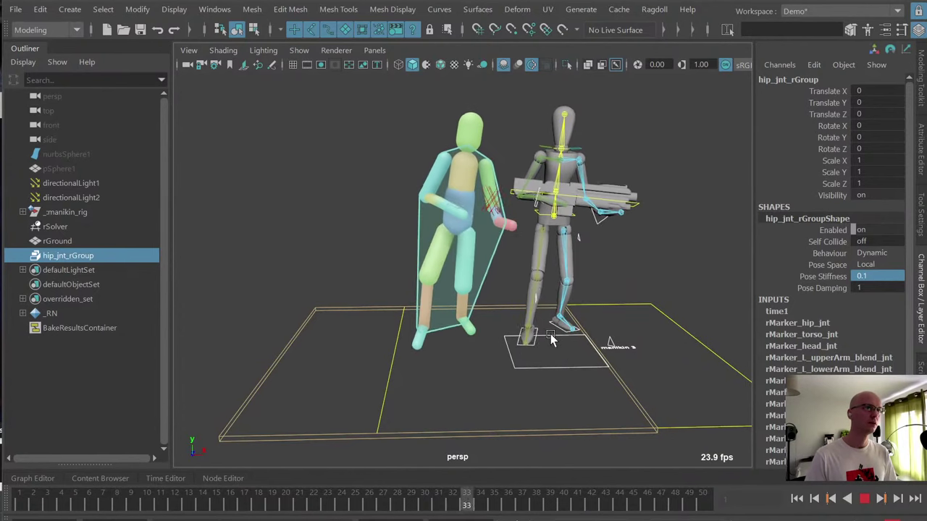
pyautogui.keyDown('alt'); pyautogui.moveTo(559, 335); pyautogui.dragTo(551, 332); pyautogui.keyUp('alt')
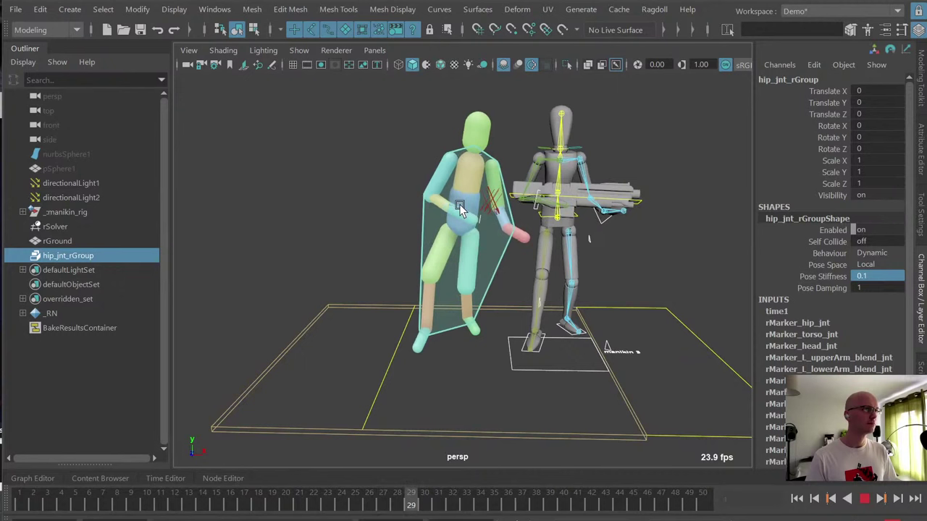
pyautogui.moveTo(562, 272)
pyautogui.keyDown('alt'); pyautogui.mouseDown()
pyautogui.moveTo(529, 265)
pyautogui.moveTo(567, 258)
pyautogui.mouseUp(); pyautogui.keyUp('alt')
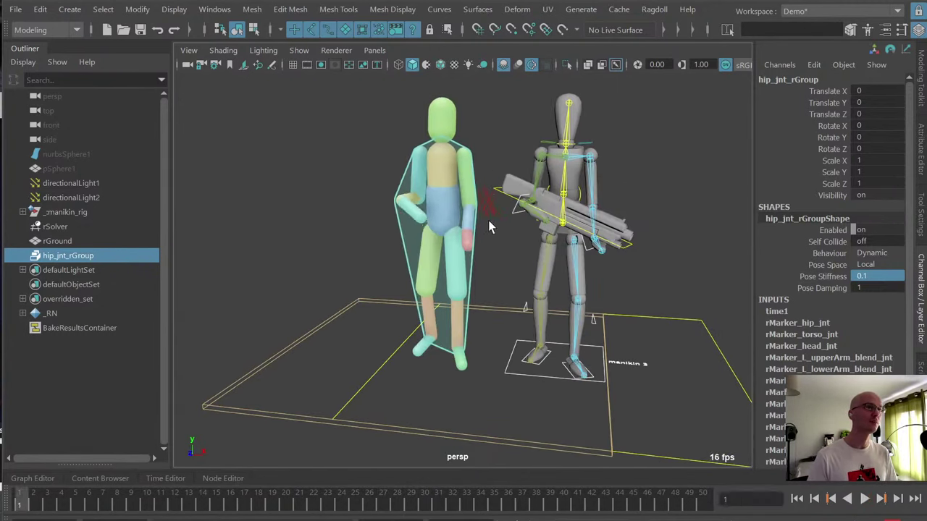
# - Assign a Ragdoll marker to the bigGun_ctl control
pyautogui.click(489, 222)
pyautogui.click(496, 192)
pyautogui.keyDown('alt'); pyautogui.moveTo(496, 192); pyautogui.dragTo(471, 200); pyautogui.keyUp('alt')
pyautogui.keyDown('alt'); pyautogui.moveTo(471, 200); pyautogui.dragTo(507, 205, button='right'); pyautogui.keyUp('alt')
pyautogui.click(505, 191)
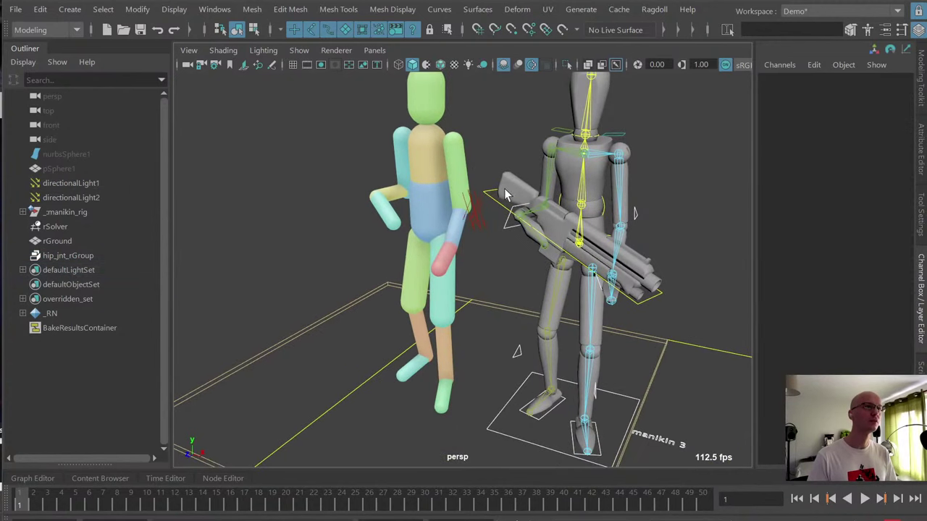
pyautogui.click(485, 192)
pyautogui.click(654, 9)
pyautogui.click(670, 56)
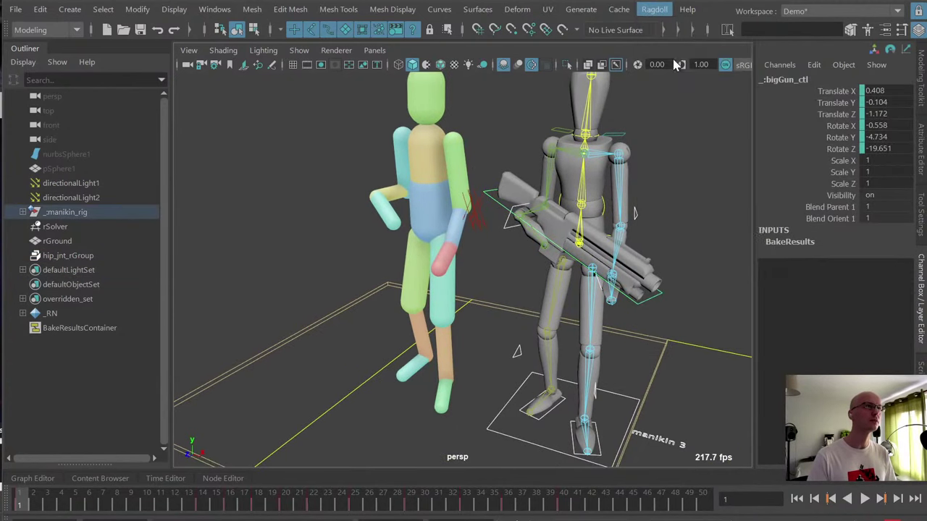
# - Replace the gun marker's shape with the marineWeapon_geo mesh
pyautogui.click(505, 178)
pyautogui.click(654, 9)
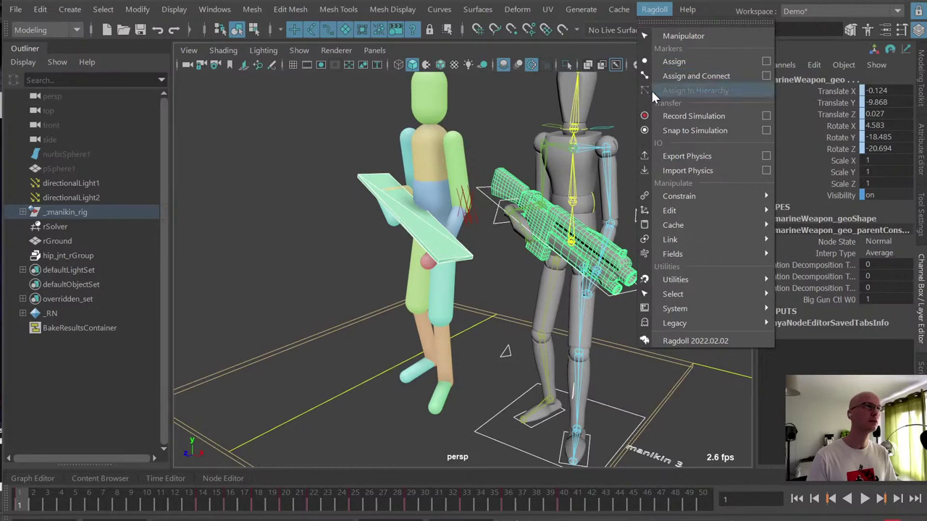
pyautogui.moveTo(693, 279)
pyautogui.click(801, 285)
pyautogui.keyDown('alt'); pyautogui.moveTo(516, 281); pyautogui.dragTo(391, 293, button='right'); pyautogui.keyUp('alt')
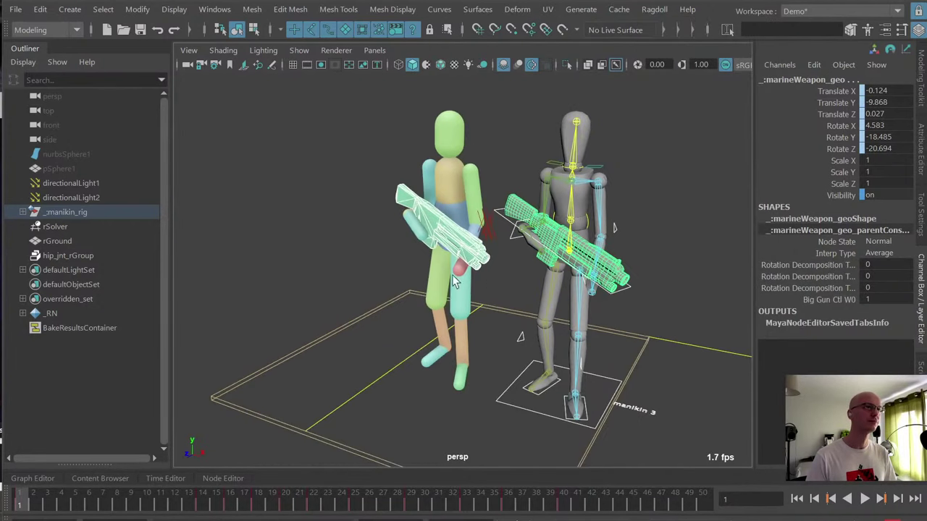
pyautogui.click(391, 293)
pyautogui.keyDown('alt'); pyautogui.moveTo(391, 293); pyautogui.dragTo(404, 288); pyautogui.keyUp('alt')
pyautogui.keyDown('alt'); pyautogui.moveTo(461, 325); pyautogui.dragTo(547, 334); pyautogui.keyUp('alt')
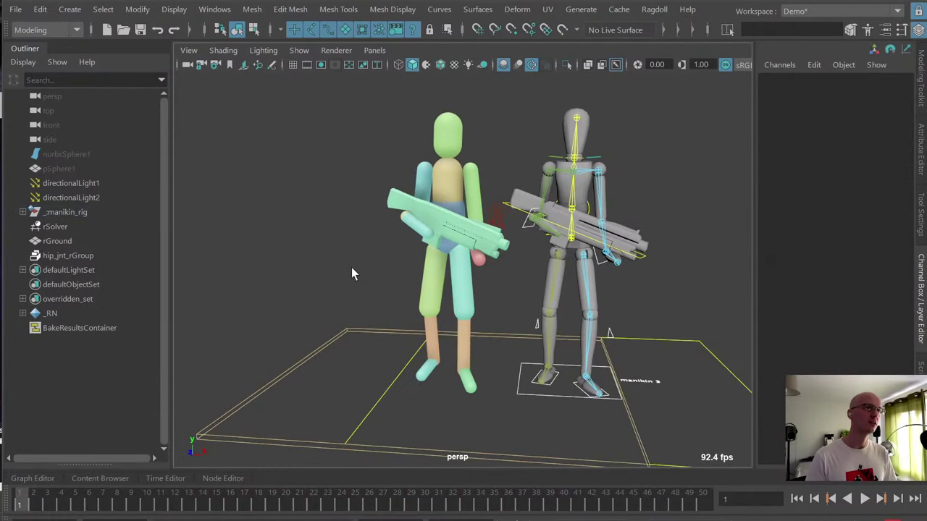
# - Play the simulation with the gun marker and examine how the manikin's hands meet the gun
pyautogui.keyDown('alt'); pyautogui.moveTo(352, 268); pyautogui.dragTo(331, 270); pyautogui.keyUp('alt')
pyautogui.hotkey('alt', 'v')
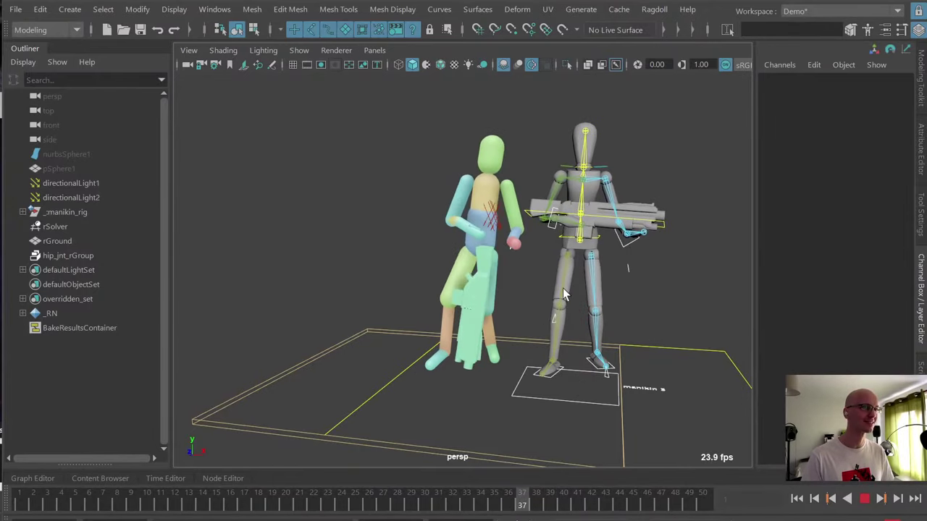
pyautogui.hotkey('alt', 'v')
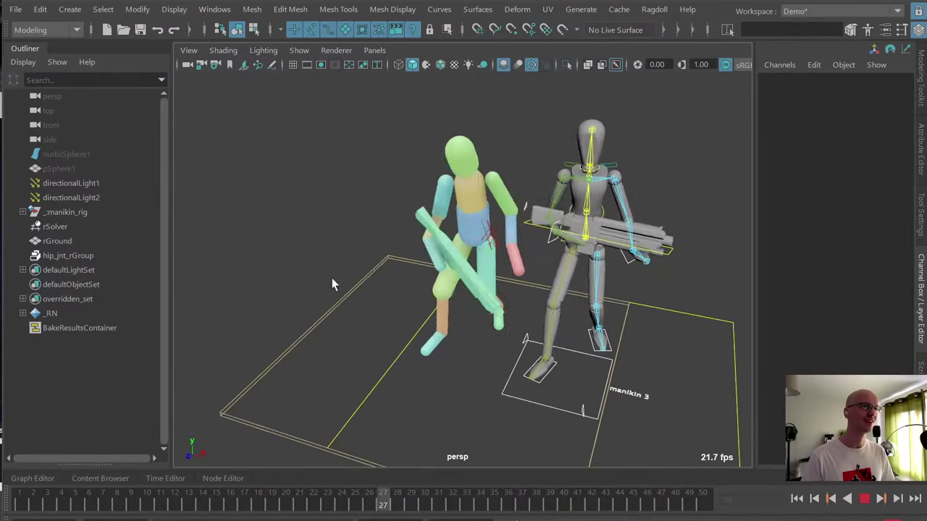
pyautogui.hotkey('alt', 'shift', 'v')
pyautogui.keyDown('alt'); pyautogui.moveTo(332, 278); pyautogui.dragTo(401, 219); pyautogui.keyUp('alt')
pyautogui.scroll(5, 401, 219)
pyautogui.keyDown('alt'); pyautogui.moveTo(412, 202); pyautogui.dragTo(449, 246, button='middle'); pyautogui.keyUp('alt')
pyautogui.keyDown('alt'); pyautogui.moveTo(450, 246); pyautogui.dragTo(609, 250); pyautogui.keyUp('alt')
pyautogui.scroll(4, 436, 181)
pyautogui.keyDown('alt'); pyautogui.moveTo(615, 254); pyautogui.dragTo(543, 257, button='middle'); pyautogui.keyUp('alt')
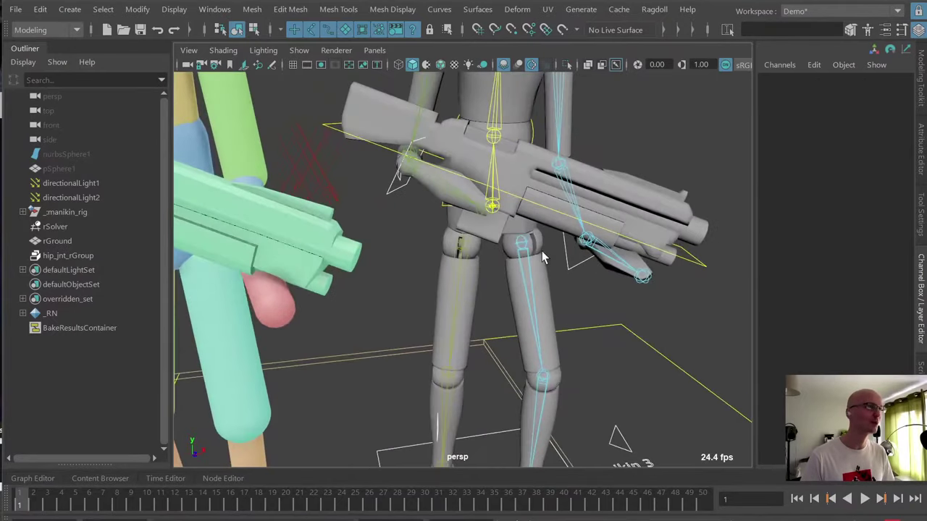
# - Constrain the gun marker to the manikin's right hand joint marker
pyautogui.scroll(-5, 532, 254)
pyautogui.keyDown('alt'); pyautogui.moveTo(417, 233); pyautogui.dragTo(493, 244, button='middle'); pyautogui.keyUp('alt')
pyautogui.keyDown('alt'); pyautogui.moveTo(557, 250); pyautogui.dragTo(493, 250); pyautogui.keyUp('alt')
pyautogui.click(497, 232)
pyautogui.keyDown('alt'); pyautogui.moveTo(522, 250); pyautogui.dragTo(528, 239, button='middle'); pyautogui.keyUp('alt')
pyautogui.moveTo(527, 239)
pyautogui.keyDown('alt'); pyautogui.mouseDown()
pyautogui.moveTo(514, 262)
pyautogui.moveTo(497, 223)
pyautogui.moveTo(514, 245)
pyautogui.mouseUp(); pyautogui.keyUp('alt')
pyautogui.click(557, 266)
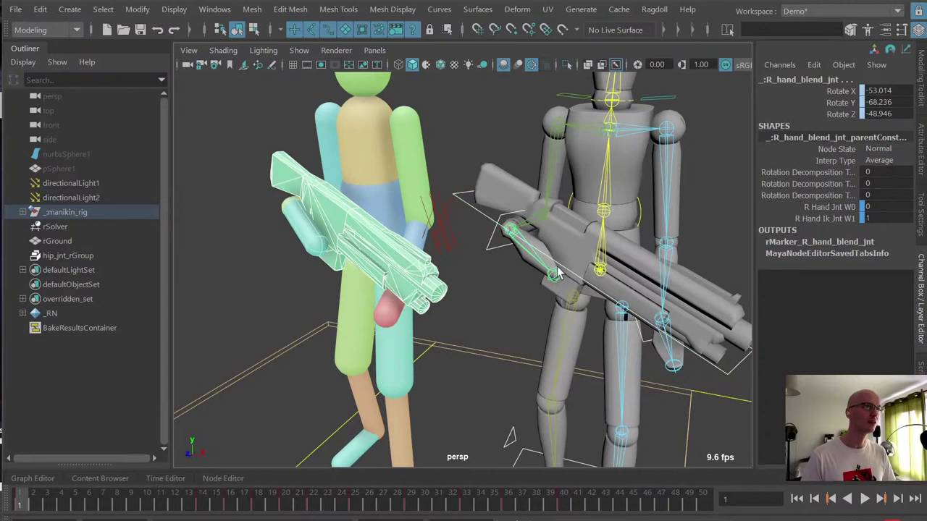
pyautogui.click(653, 10)
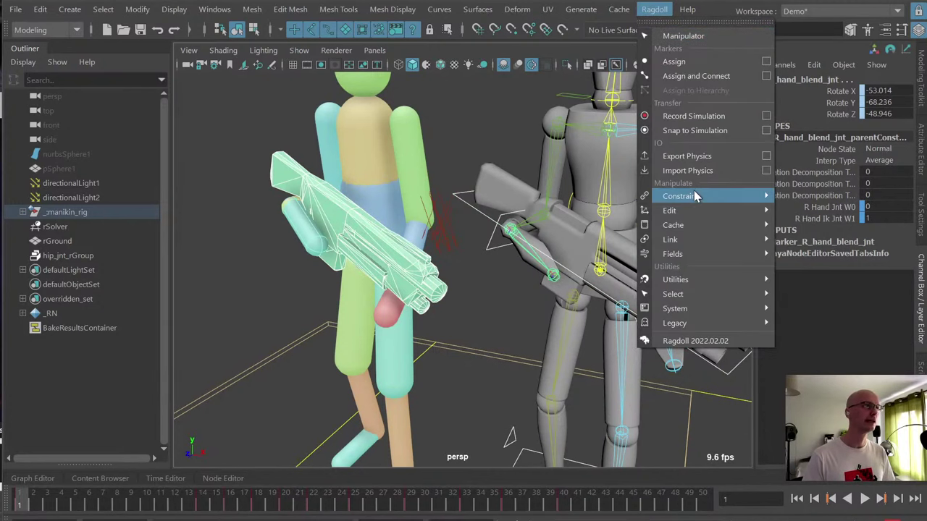
pyautogui.click(804, 210)
pyautogui.keyDown('alt'); pyautogui.moveTo(709, 218); pyautogui.dragTo(711, 349); pyautogui.keyUp('alt')
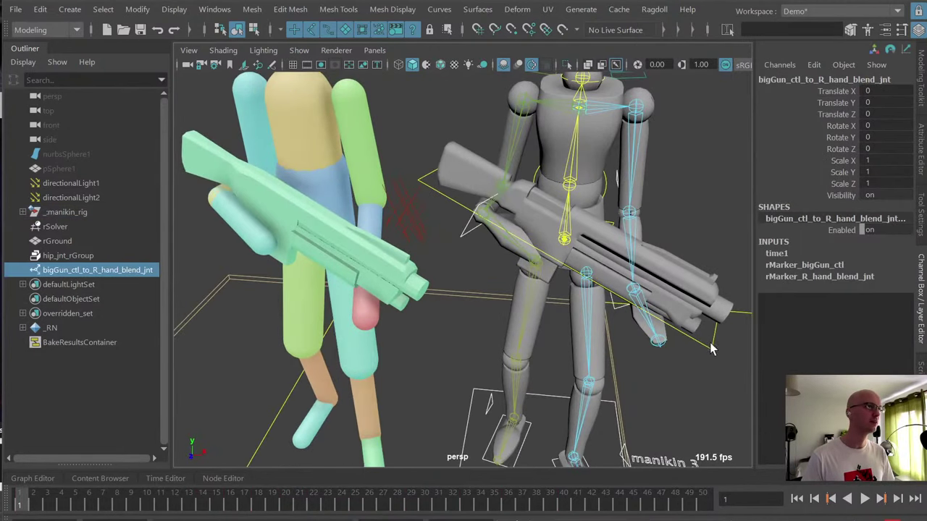
# - Apply the same constraint between the gun control and the left hand joint
pyautogui.click(711, 349)
pyautogui.keyDown('shift'); pyautogui.click(653, 317); pyautogui.keyUp('shift')
pyautogui.press('g')
pyautogui.keyDown('alt'); pyautogui.moveTo(683, 269); pyautogui.dragTo(585, 213); pyautogui.keyUp('alt')
# - Select both gun-to-hand constraints and play the simulation to check the grip
pyautogui.moveTo(110, 270); pyautogui.dragTo(110, 282)
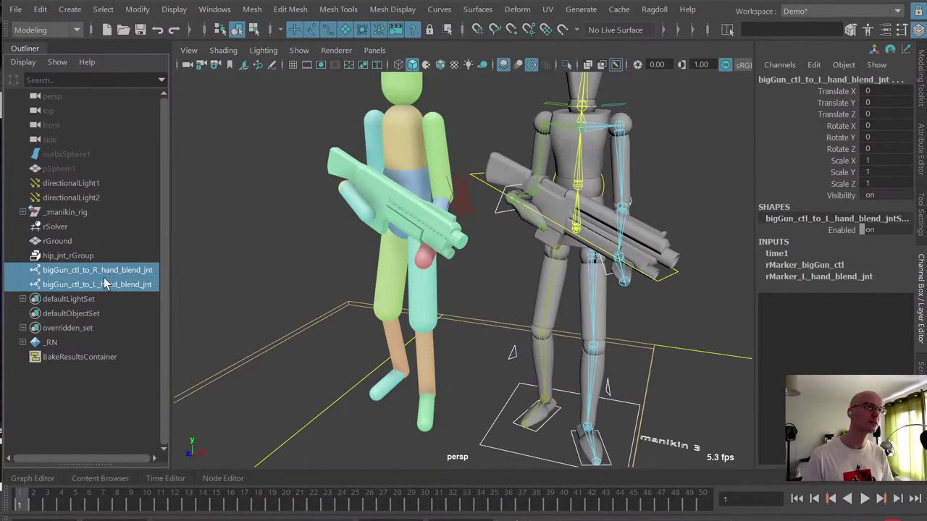
pyautogui.hotkey('alt', 'v')
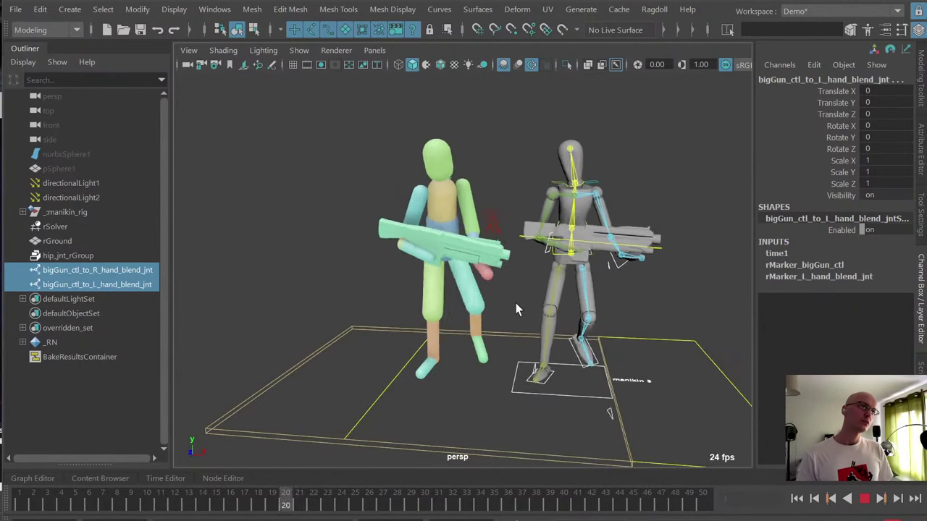
pyautogui.press('Escape')
pyautogui.keyDown('alt'); pyautogui.moveTo(556, 226); pyautogui.dragTo(522, 234); pyautogui.keyUp('alt')
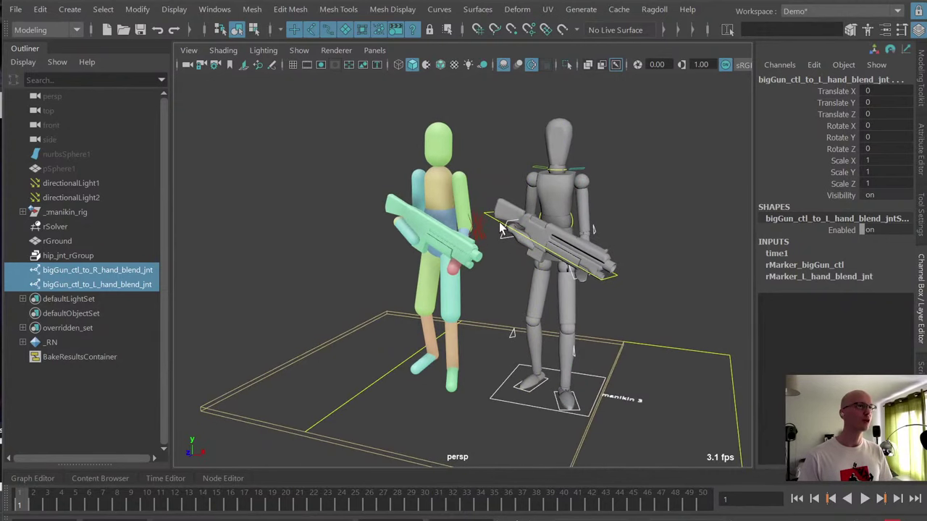
# - Set the density of the gun control's marker to Uranium and play the simulation to check how its weight pulls the body
pyautogui.click(501, 229)
pyautogui.click(787, 266)
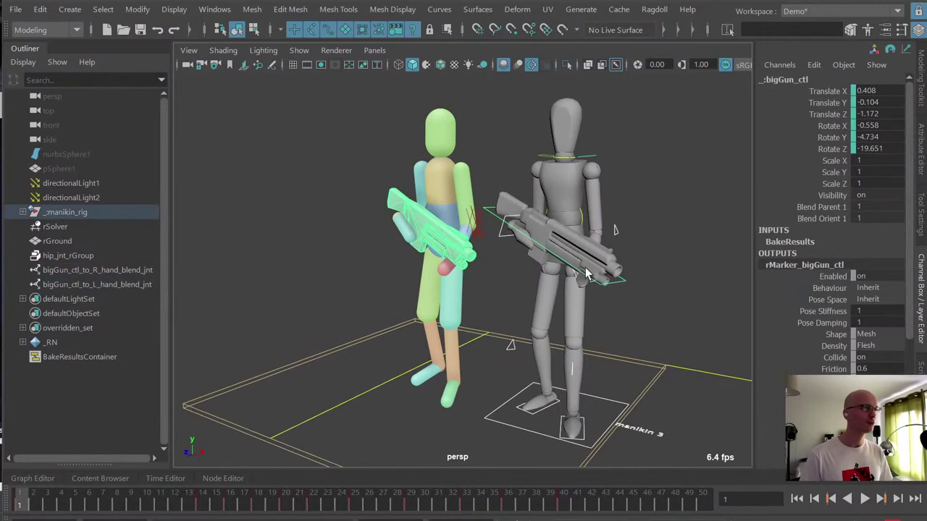
pyautogui.hotkey('alt', 'v')
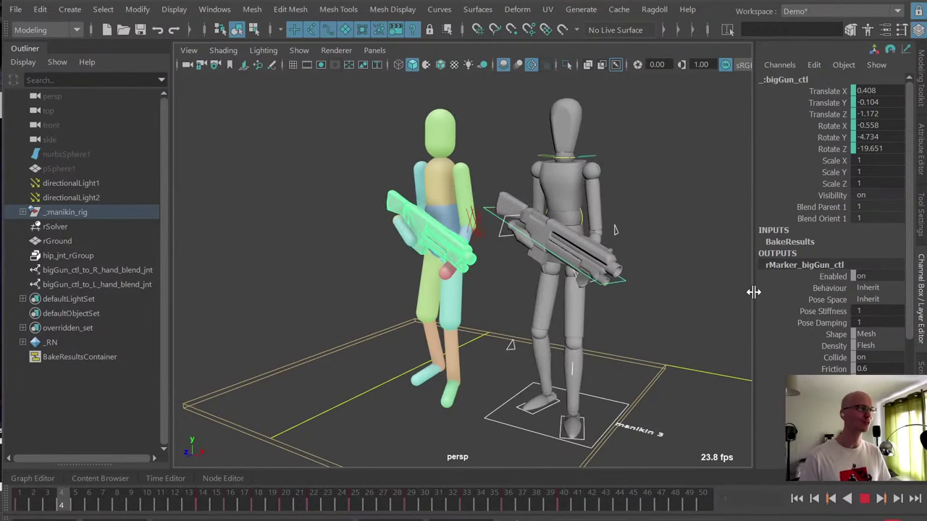
pyautogui.keyDown('alt'); pyautogui.moveTo(566, 298); pyautogui.dragTo(556, 280); pyautogui.keyUp('alt')
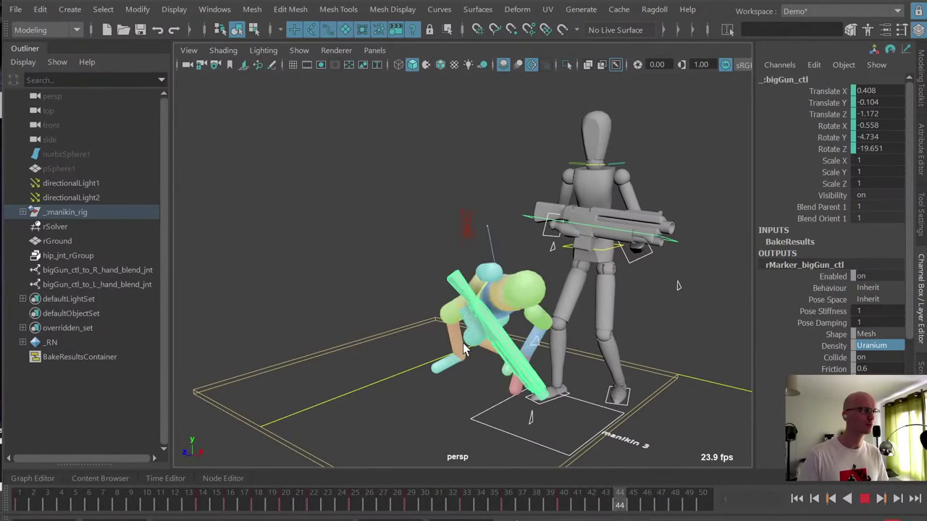
pyautogui.keyDown('alt'); pyautogui.moveTo(451, 336); pyautogui.dragTo(498, 287); pyautogui.keyUp('alt')
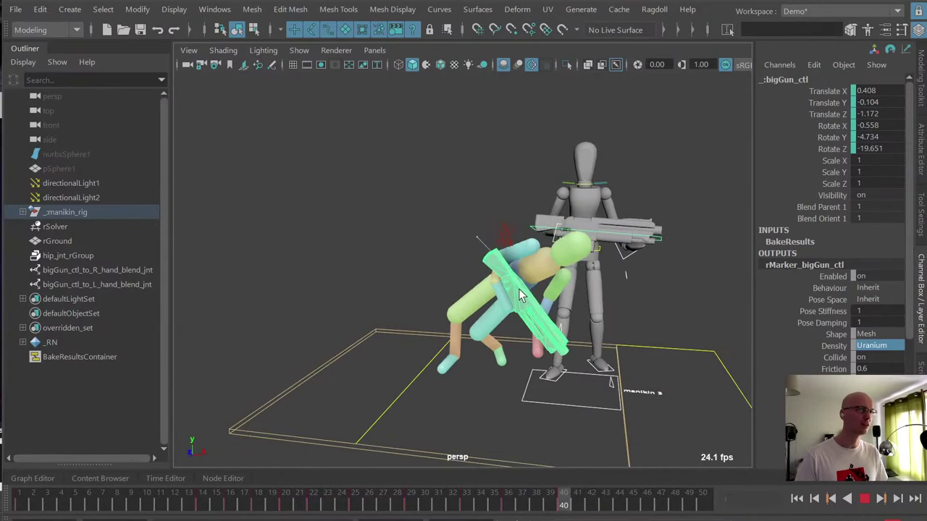
pyautogui.press('Escape')
# - Raise the pose stiffness of hip_jnt_rGroup to 0.2 and then 0.3, playing the simulation with each value
pyautogui.click(94, 255)
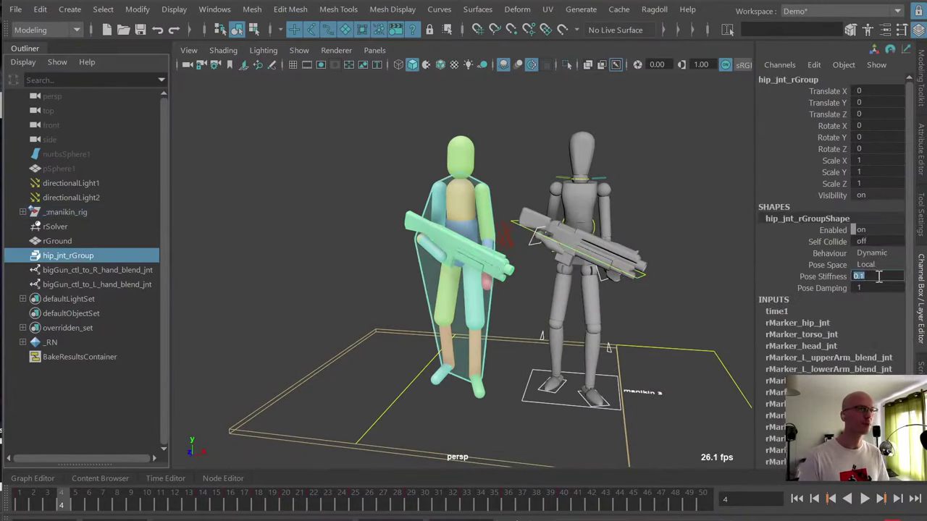
pyautogui.keyDown('alt'); pyautogui.moveTo(482, 288); pyautogui.dragTo(507, 293); pyautogui.keyUp('alt')
pyautogui.hotkey('alt', 'v')
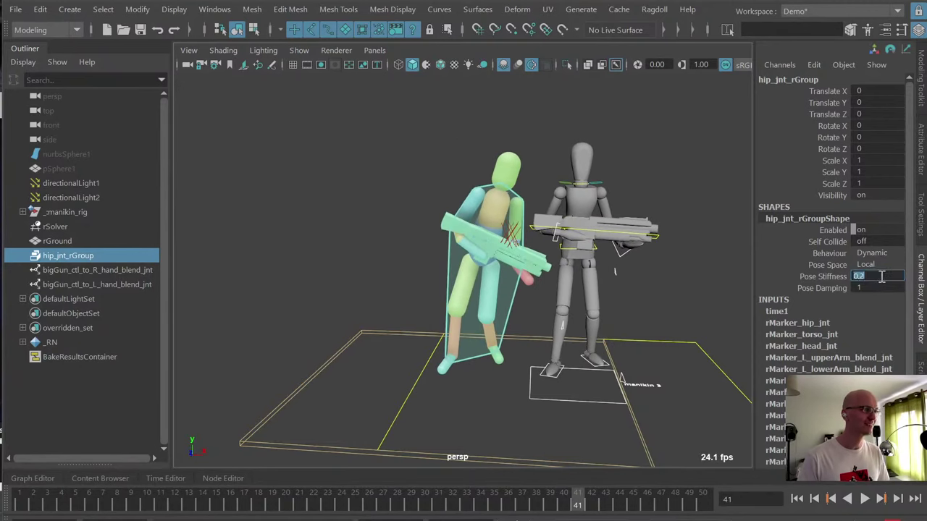
pyautogui.keyDown('alt'); pyautogui.moveTo(476, 283); pyautogui.dragTo(480, 277); pyautogui.keyUp('alt')
pyautogui.hotkey('alt', 'v')
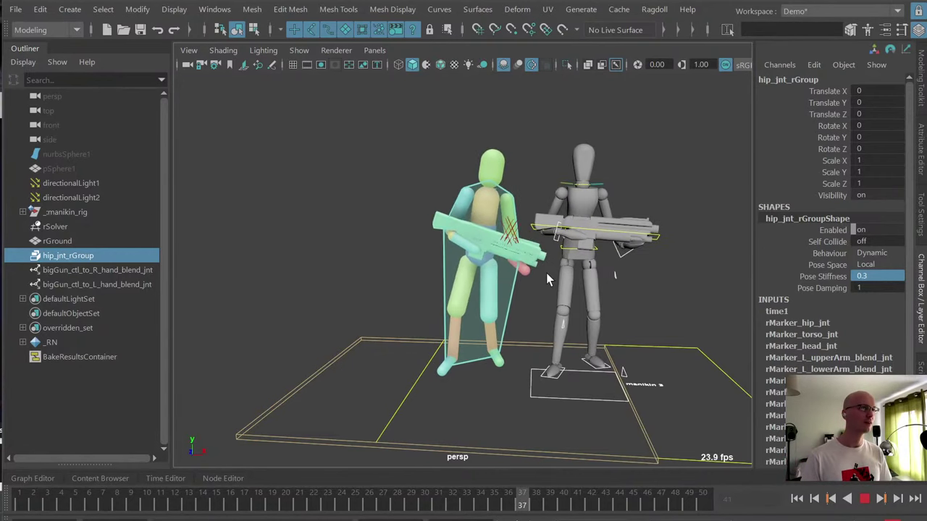
# - Replay the simulation from the side and step back and forth through the frames around the blast near frame 16
pyautogui.keyDown('alt'); pyautogui.moveTo(534, 273); pyautogui.dragTo(525, 312); pyautogui.keyUp('alt')
pyautogui.hotkey('alt', 'v')
pyautogui.keyDown('alt'); pyautogui.moveTo(512, 275); pyautogui.dragTo(526, 287); pyautogui.keyUp('alt')
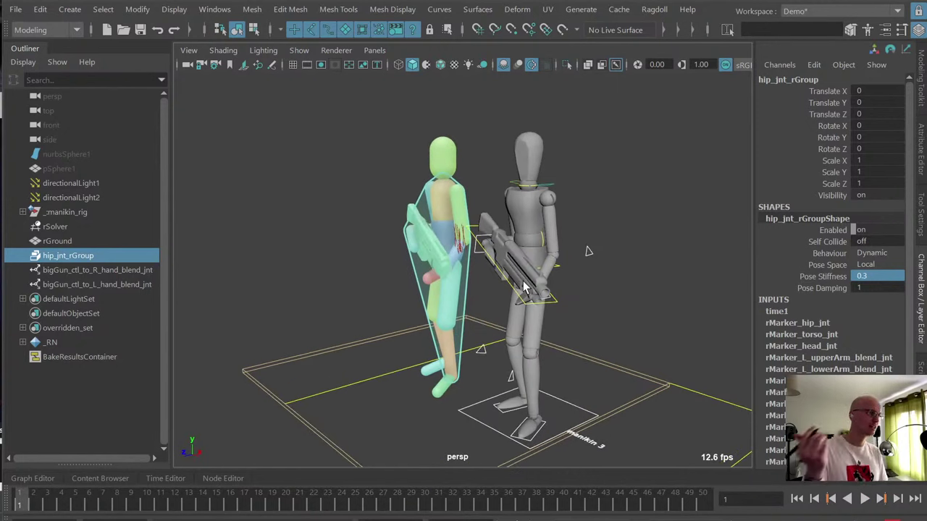
pyautogui.moveTo(481, 355)
pyautogui.keyDown('alt'); pyautogui.mouseDown()
pyautogui.moveTo(502, 317)
pyautogui.moveTo(470, 346)
pyautogui.mouseUp(); pyautogui.keyUp('alt')
pyautogui.press('Escape')
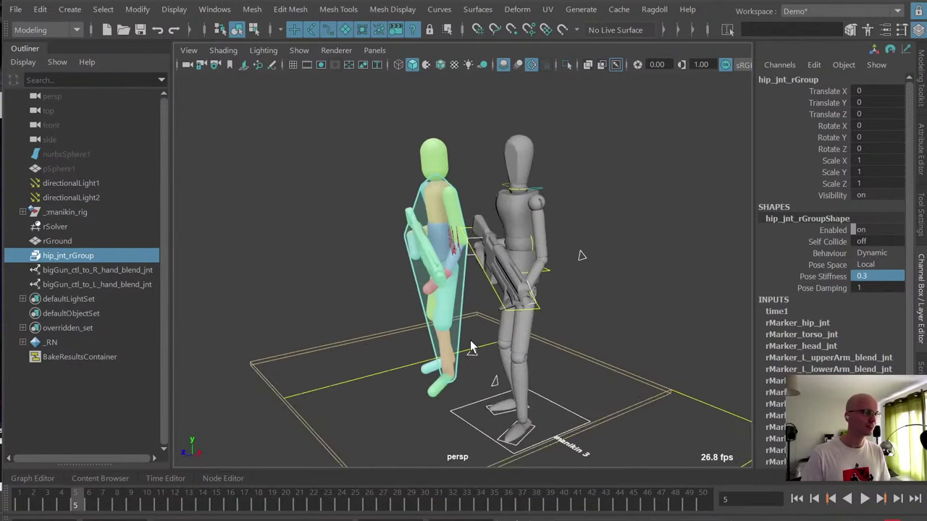
pyautogui.hotkey('alt', 'v')
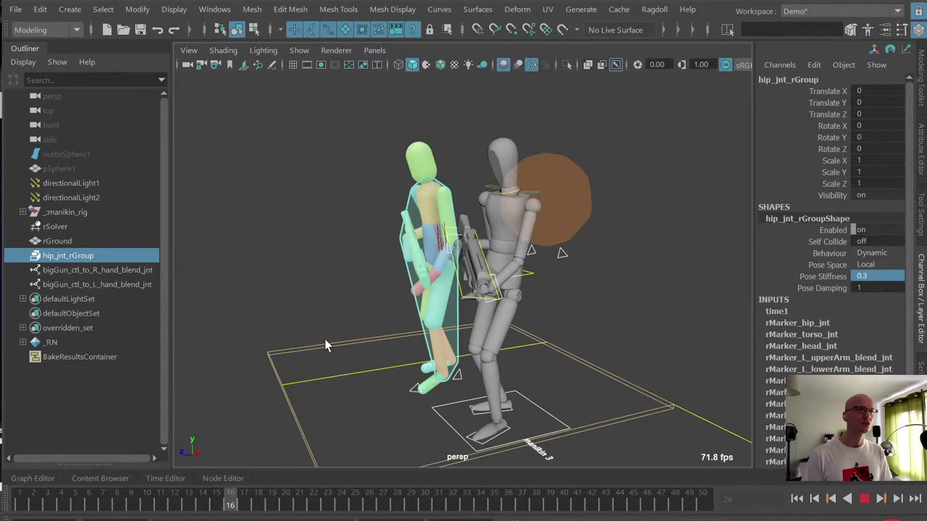
pyautogui.hotkey('alt', 'v')
pyautogui.hotkey('alt', ',')
pyautogui.hotkey('alt', ',')
pyautogui.hotkey('alt', '.')
pyautogui.hotkey('alt', '.')
pyautogui.hotkey('alt', ',')
pyautogui.hotkey('alt', ',')
pyautogui.hotkey('alt', '.')
pyautogui.hotkey('alt', '.')
pyautogui.hotkey('alt', ',')
pyautogui.hotkey('alt', ',')
pyautogui.hotkey('alt', '.')
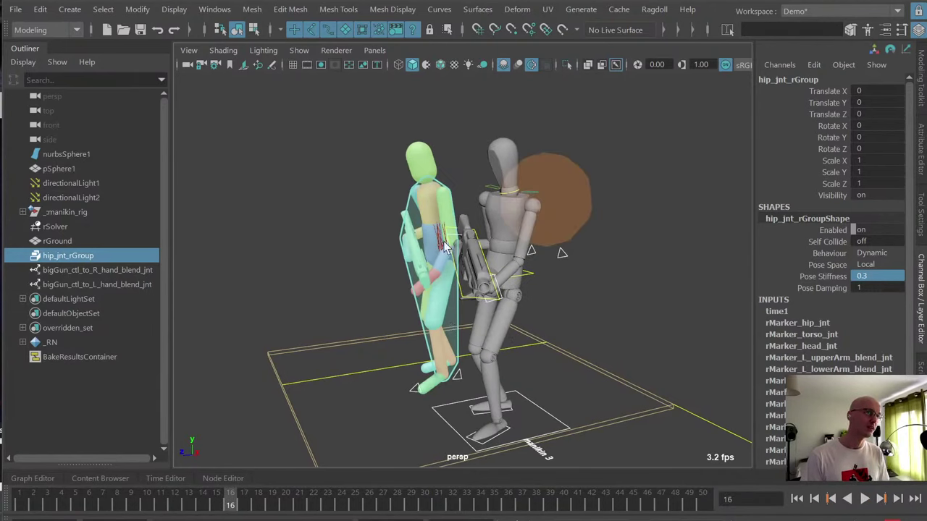
# - Show the manikin's joints and select both foot joints at frame 16
pyautogui.keyDown('alt'); pyautogui.moveTo(445, 247); pyautogui.dragTo(521, 249); pyautogui.keyUp('alt')
pyautogui.hotkey('alt', 'j')
pyautogui.keyDown('alt'); pyautogui.moveTo(560, 223); pyautogui.dragTo(524, 223, button='middle'); pyautogui.keyUp('alt')
pyautogui.click(516, 160)
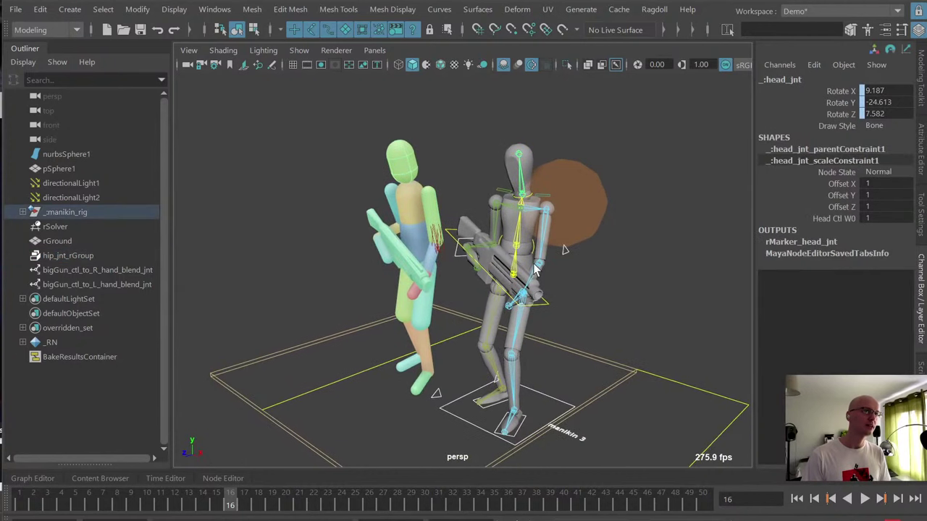
pyautogui.scroll(3, 533, 277)
pyautogui.click(526, 269)
pyautogui.keyDown('alt'); pyautogui.moveTo(535, 343); pyautogui.dragTo(542, 291, button='middle'); pyautogui.keyUp('alt')
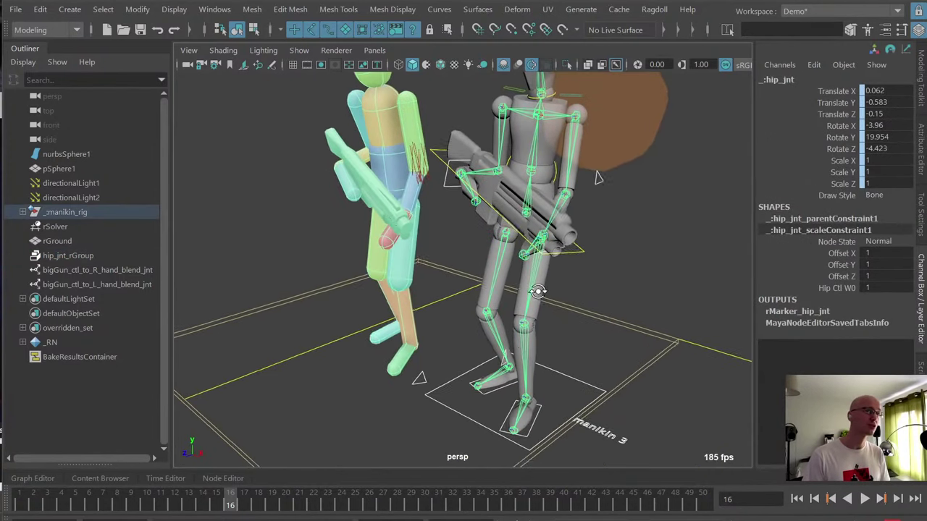
pyautogui.click(493, 378)
pyautogui.click(519, 413)
pyautogui.keyDown('alt'); pyautogui.moveTo(522, 394); pyautogui.dragTo(522, 300, button='right'); pyautogui.keyUp('alt')
pyautogui.scroll(2, 523, 286)
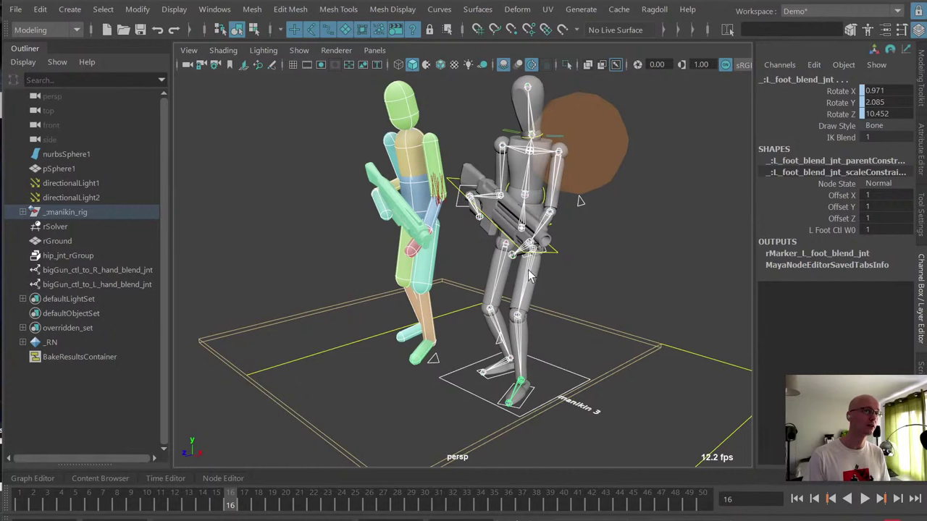
pyautogui.scroll(-1, 612, 268)
# - Key the foot markers' Behaviour as Kinematic at frame 16 and Inherit at frame 17, and play the simulation
pyautogui.click(796, 253)
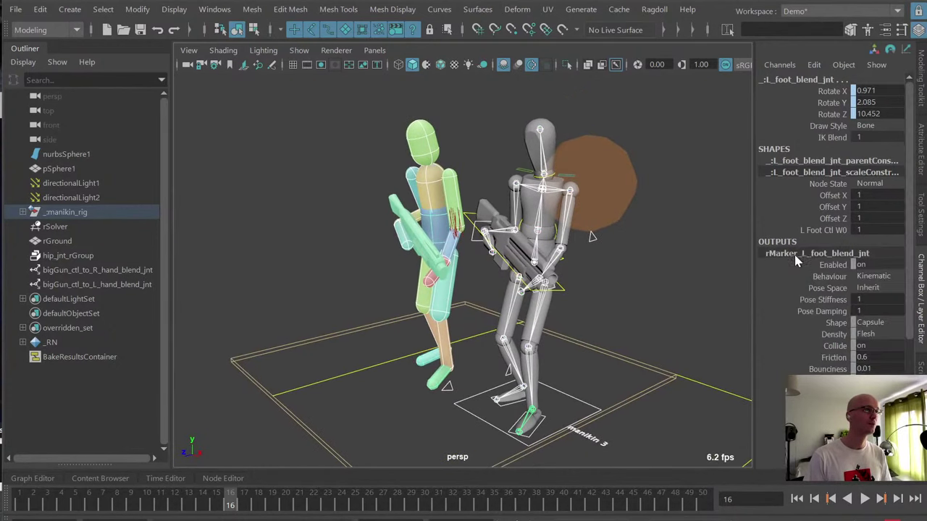
pyautogui.click(849, 318)
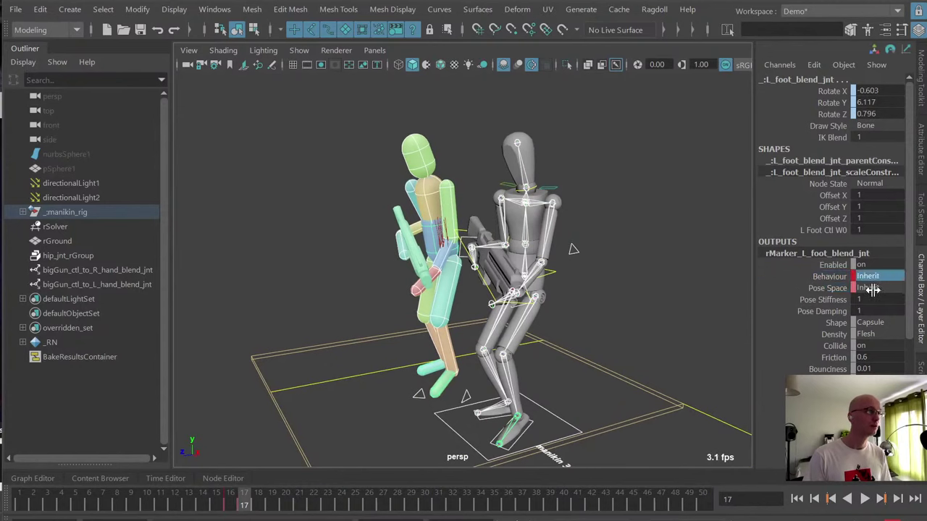
pyautogui.hotkey('alt', 'v')
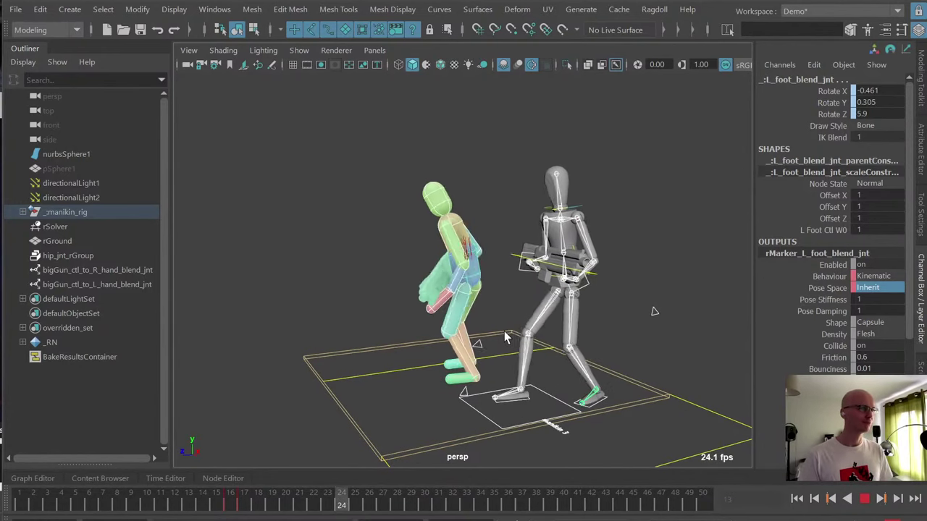
pyautogui.hotkey('alt', 'v')
pyautogui.hotkey('alt', 'shift', 'v')
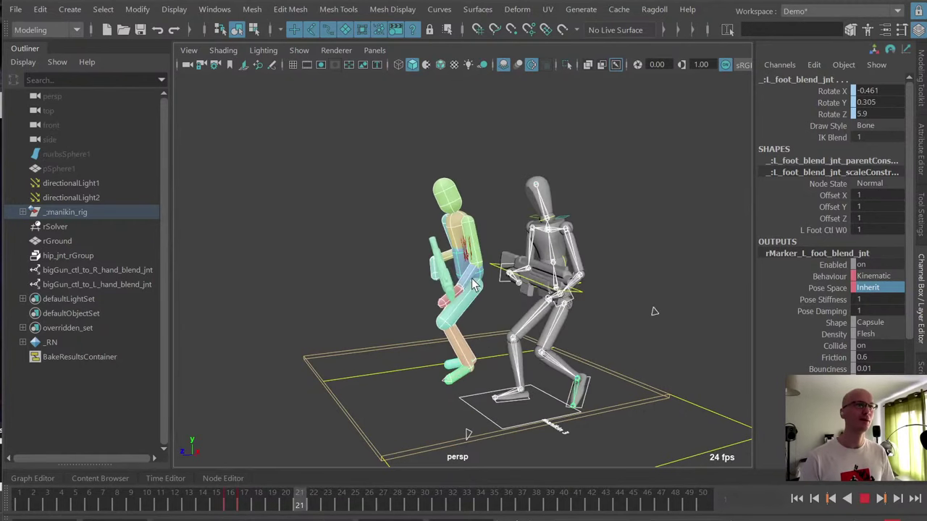
pyautogui.hotkey('alt', 'v')
pyautogui.click(640, 179)
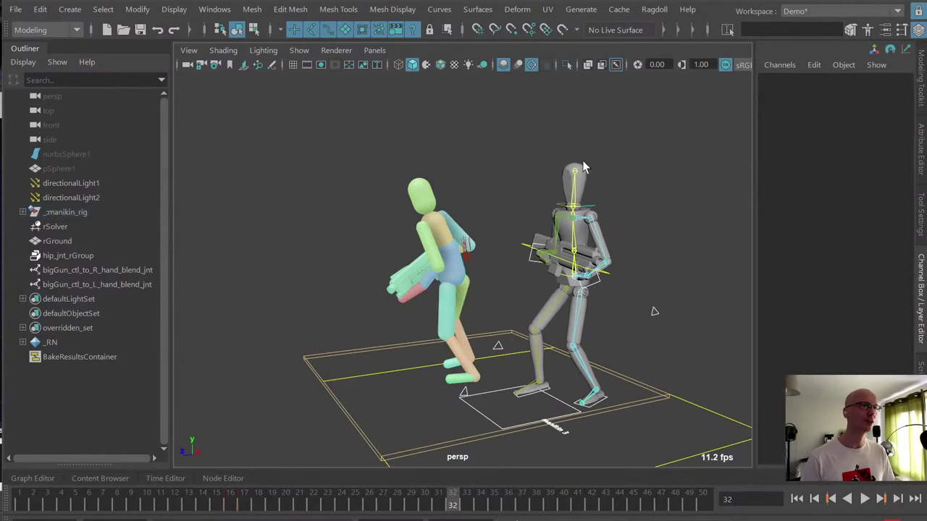
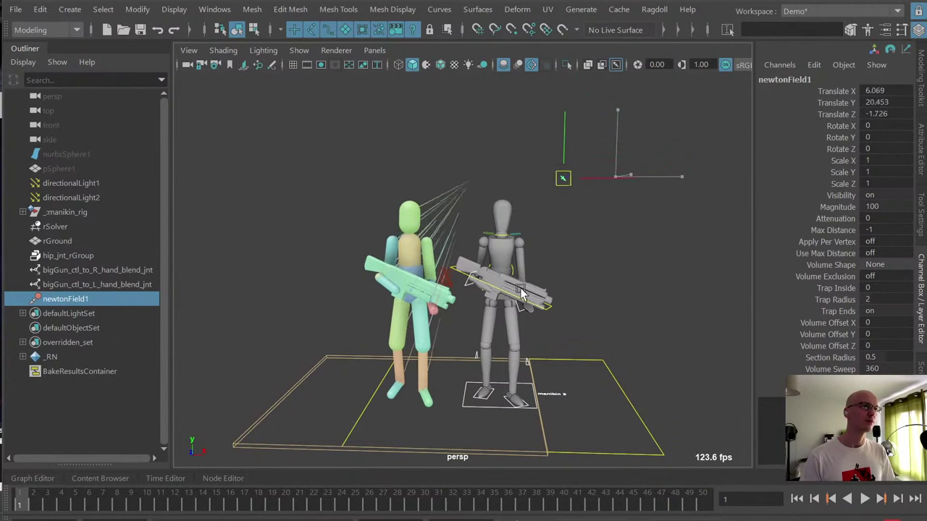
# - Move rSolver onto the manikin rig and reposition newtonField1 at about X 11.8, Y 19.1, Z -1.9
pyautogui.click(51, 229)
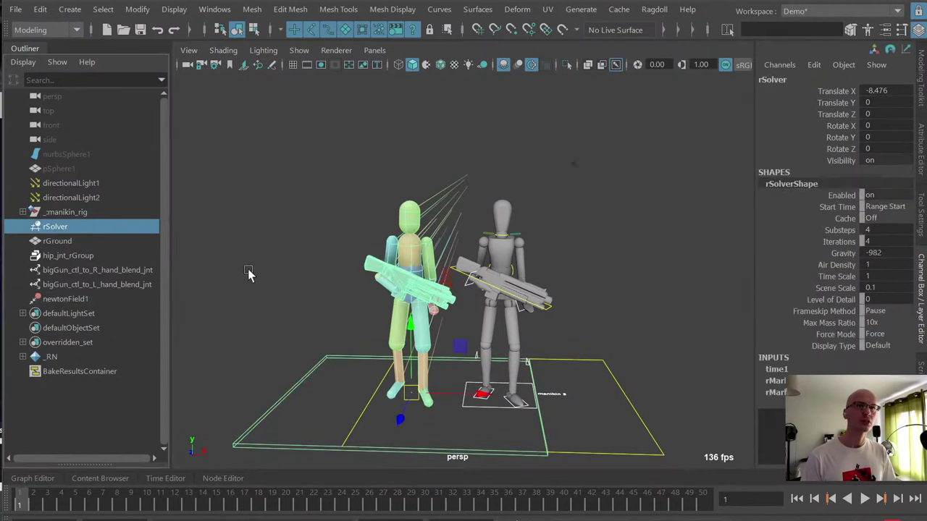
pyautogui.keyDown('alt'); pyautogui.moveTo(463, 256); pyautogui.dragTo(456, 244, button='middle'); pyautogui.keyUp('alt')
pyautogui.moveTo(548, 129); pyautogui.dragTo(607, 181)
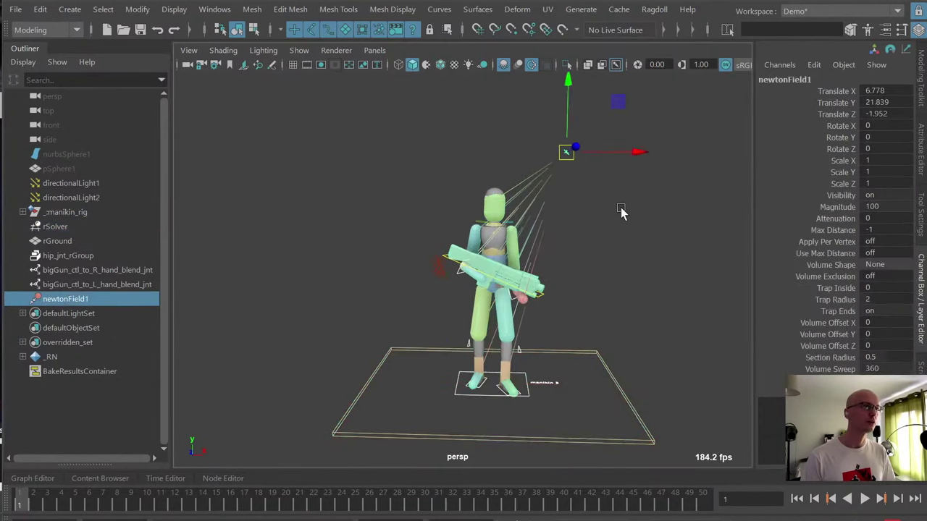
pyautogui.moveTo(631, 297); pyautogui.dragTo(686, 327, button='middle')
pyautogui.keyDown('alt'); pyautogui.moveTo(628, 194); pyautogui.dragTo(612, 202); pyautogui.keyUp('alt')
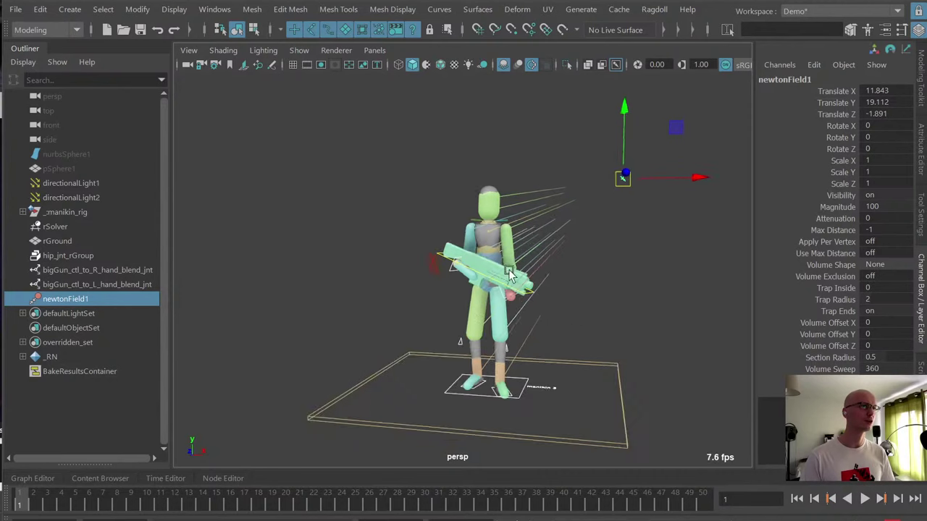
pyautogui.scroll(3, 613, 191)
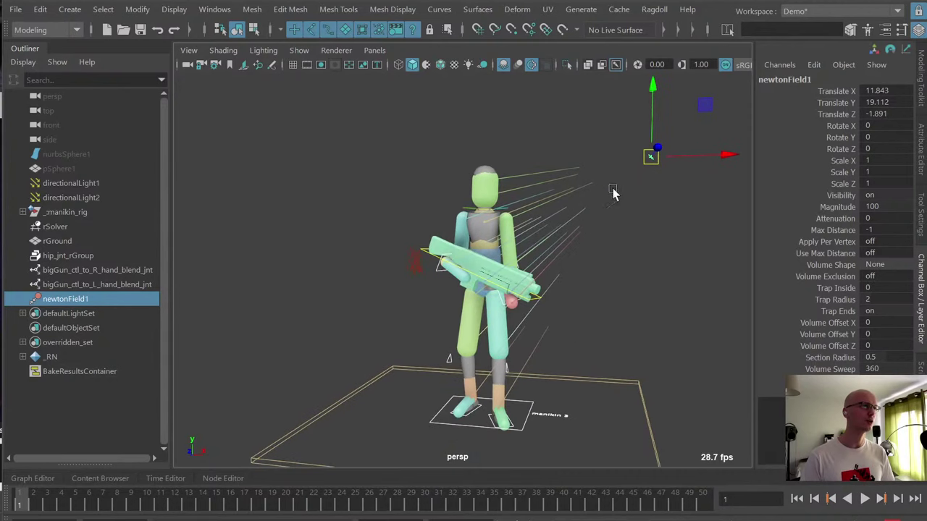
# - Set newtonField1's magnitude to -100 and move the field in front of the manikin at about X 4.0, Y 15.2, Z 11.1
pyautogui.click(871, 208)
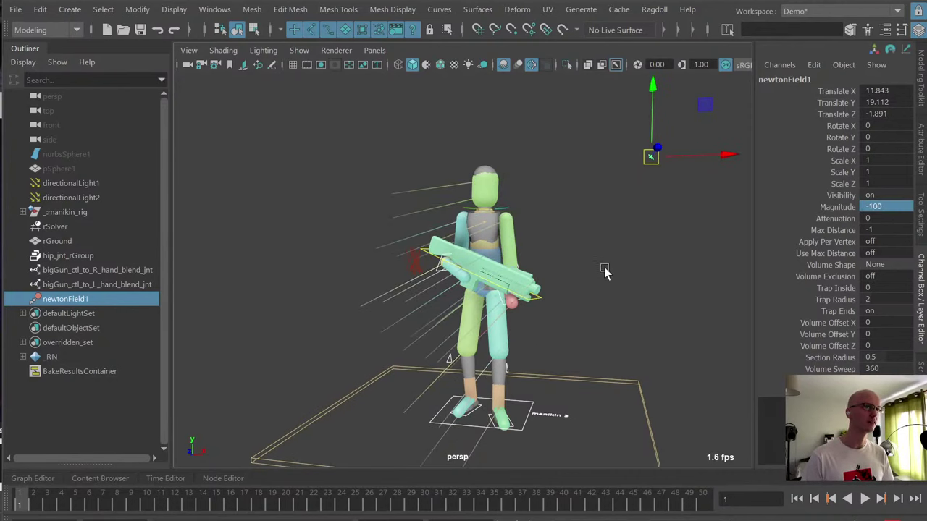
pyautogui.keyDown('alt'); pyautogui.moveTo(605, 270); pyautogui.dragTo(619, 277); pyautogui.keyUp('alt')
pyautogui.moveTo(619, 277); pyautogui.dragTo(559, 278, button='middle')
pyautogui.keyDown('alt'); pyautogui.moveTo(559, 278); pyautogui.dragTo(478, 270); pyautogui.keyUp('alt')
pyautogui.keyDown('alt'); pyautogui.moveTo(550, 242); pyautogui.dragTo(412, 352, button='middle'); pyautogui.keyUp('alt')
pyautogui.keyDown('alt'); pyautogui.moveTo(454, 338); pyautogui.dragTo(434, 331); pyautogui.keyUp('alt')
pyautogui.moveTo(506, 290); pyautogui.dragTo(462, 286, button='middle')
pyautogui.keyDown('alt'); pyautogui.moveTo(568, 279); pyautogui.dragTo(540, 306); pyautogui.keyUp('alt')
pyautogui.scroll(-2, 553, 285)
# - Play the simulation to check the repelling field's effect, and stop at frame 15
pyautogui.hotkey('alt', 'v')
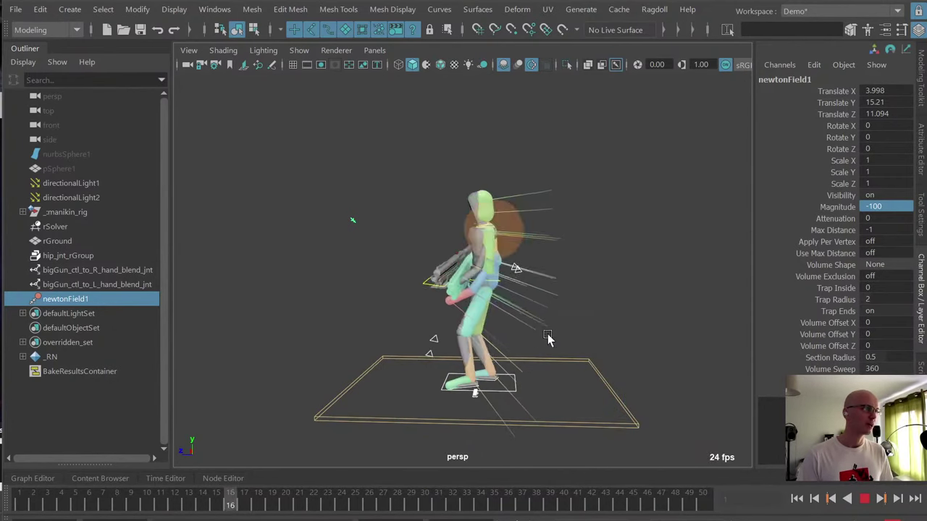
pyautogui.keyDown('alt'); pyautogui.moveTo(514, 323); pyautogui.dragTo(528, 320); pyautogui.keyUp('alt')
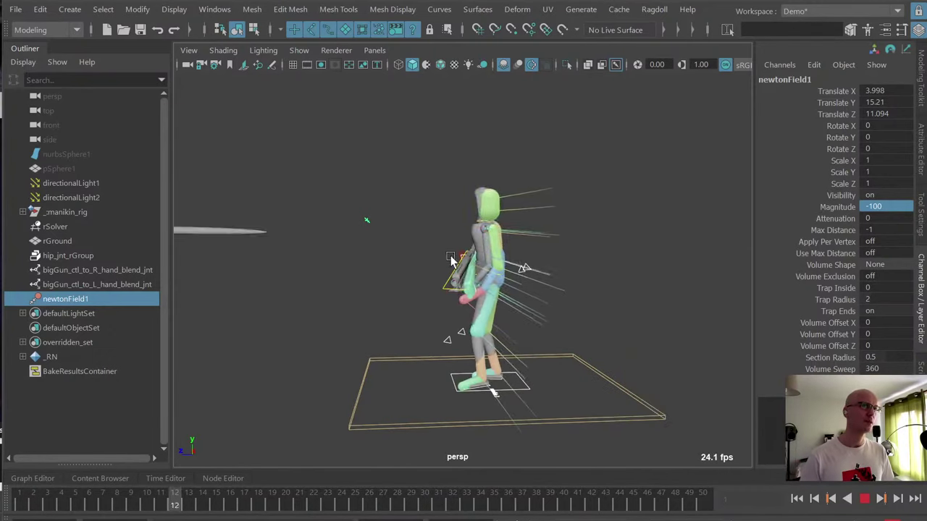
pyautogui.hotkey('alt', 'v')
# - Move newtonField1 close to the manikin's chest, at about X 2.0, Y 13.9, Z 3.5, checking it from several angles
pyautogui.keyDown('alt'); pyautogui.moveTo(384, 278); pyautogui.dragTo(399, 283); pyautogui.keyUp('alt')
pyautogui.keyDown('alt'); pyautogui.moveTo(400, 284); pyautogui.dragTo(474, 287, button='right'); pyautogui.keyUp('alt')
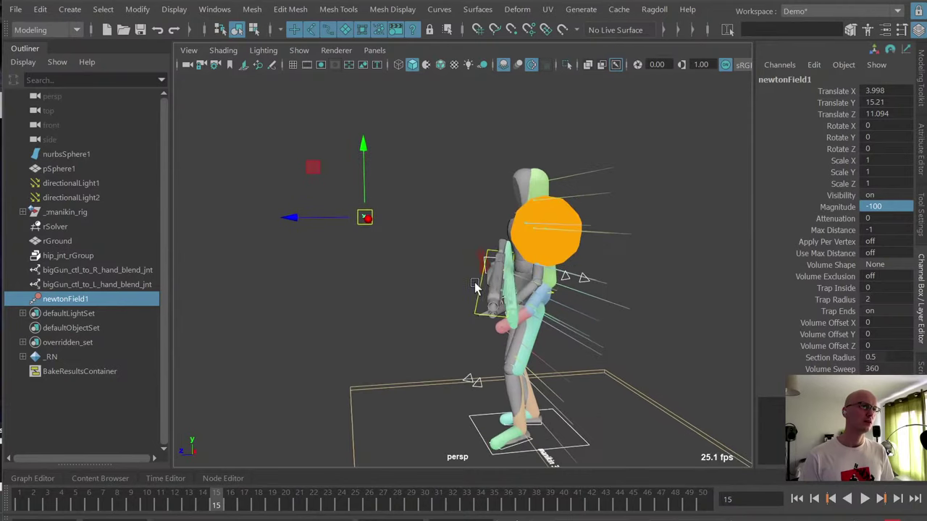
pyautogui.keyDown('alt'); pyautogui.moveTo(494, 317); pyautogui.dragTo(455, 294); pyautogui.keyUp('alt')
pyautogui.moveTo(455, 293); pyautogui.dragTo(563, 316, button='middle')
pyautogui.keyDown('alt'); pyautogui.moveTo(548, 314); pyautogui.dragTo(632, 309); pyautogui.keyUp('alt')
pyautogui.moveTo(632, 309); pyautogui.dragTo(560, 296, button='middle')
pyautogui.keyDown('alt'); pyautogui.moveTo(560, 295); pyautogui.dragTo(503, 317); pyautogui.keyUp('alt')
pyautogui.moveTo(503, 317); pyautogui.dragTo(526, 326, button='middle')
pyautogui.keyDown('alt'); pyautogui.moveTo(526, 325); pyautogui.dragTo(565, 327); pyautogui.keyUp('alt')
pyautogui.moveTo(565, 327); pyautogui.dragTo(585, 332, button='middle')
pyautogui.keyDown('alt'); pyautogui.moveTo(585, 333); pyautogui.dragTo(523, 314); pyautogui.keyUp('alt')
pyautogui.moveTo(523, 314); pyautogui.dragTo(507, 315, button='middle')
pyautogui.keyDown('alt'); pyautogui.moveTo(507, 315); pyautogui.dragTo(499, 317); pyautogui.keyUp('alt')
# - Give newtonField1 a Sphere volume shape, scale it to about 1.86 × 1.68 × 1.86 and move it nearer the chest
pyautogui.click(876, 265)
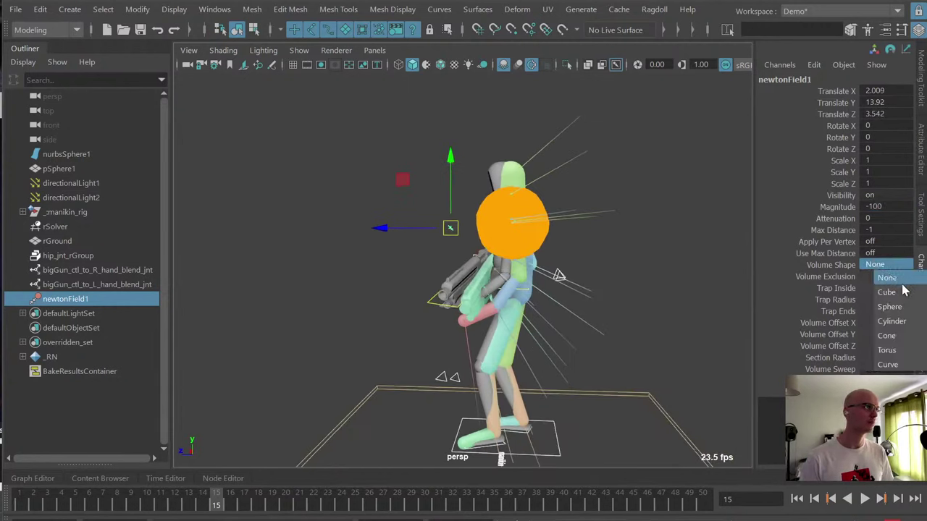
pyautogui.click(895, 307)
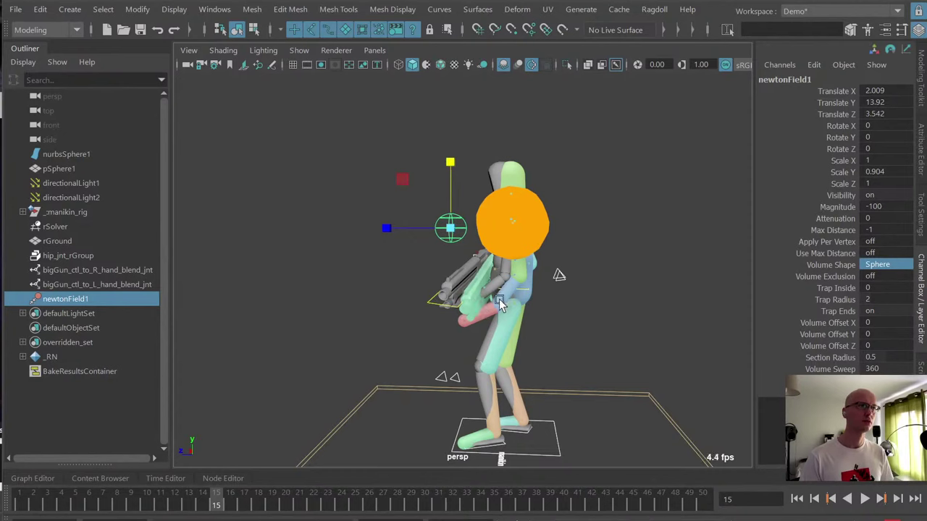
pyautogui.keyDown('alt'); pyautogui.moveTo(500, 304); pyautogui.dragTo(472, 241); pyautogui.keyUp('alt')
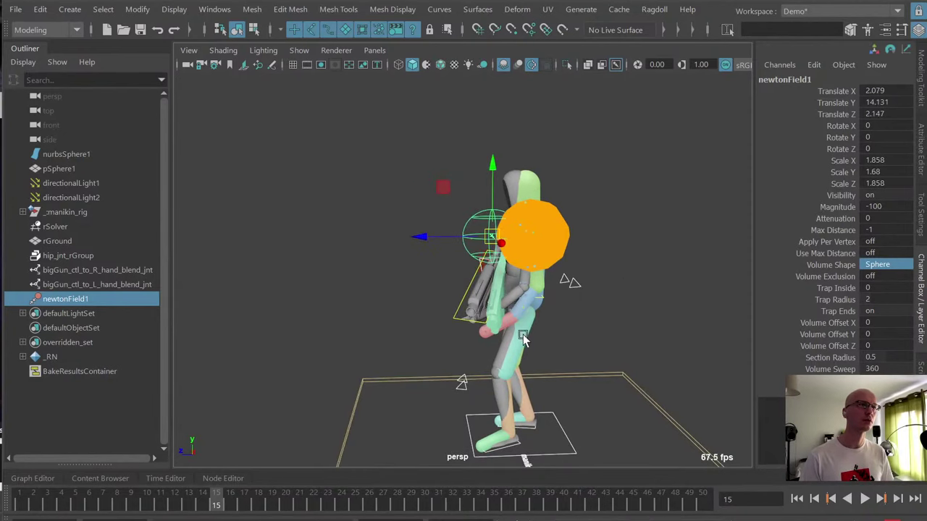
# - Step through the frames around the blast and enlarge the field's sphere to a scale of about 6.39 × 5.78 × 6.39
pyautogui.hotkey('alt', '.')
pyautogui.hotkey('alt', '.')
pyautogui.hotkey('alt', '.')
pyautogui.keyDown('alt'); pyautogui.moveTo(542, 333); pyautogui.dragTo(532, 331); pyautogui.keyUp('alt')
pyautogui.hotkey('alt', ',')
pyautogui.hotkey('alt', ',')
pyautogui.hotkey('alt', '.')
pyautogui.moveTo(506, 330); pyautogui.dragTo(568, 325, button='middle')
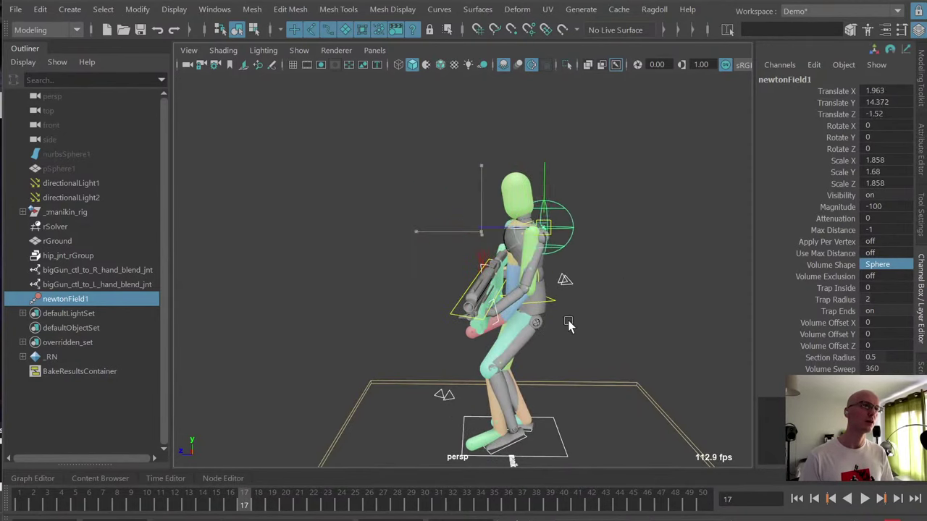
pyautogui.moveTo(726, 383); pyautogui.dragTo(753, 382, button='middle')
pyautogui.moveTo(575, 341); pyautogui.dragTo(593, 343, button='middle')
pyautogui.press('w')
pyautogui.moveTo(591, 343); pyautogui.dragTo(570, 341, button='middle')
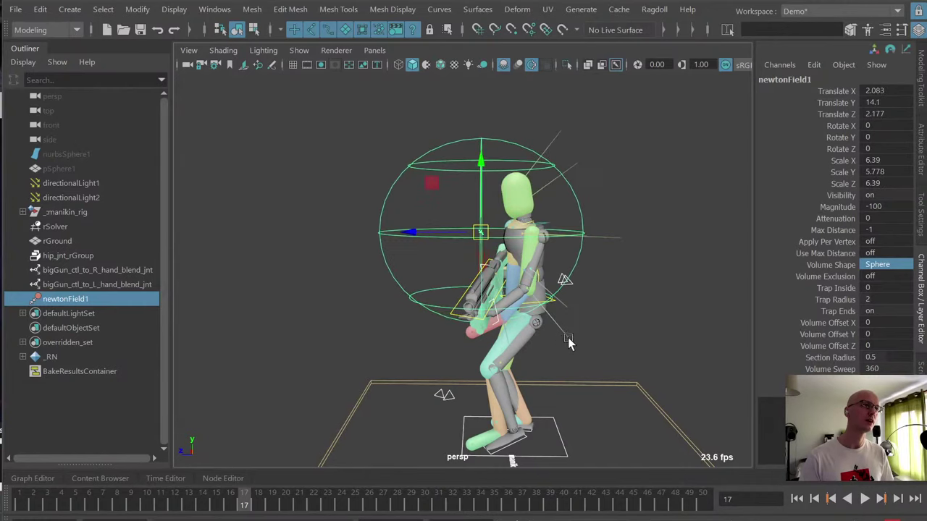
# - Reposition the spherical field at about X 1.8, Y 13.9, Z 2.7 and step back to frame 14
pyautogui.keyDown('alt'); pyautogui.moveTo(569, 341); pyautogui.dragTo(647, 381); pyautogui.keyUp('alt')
pyautogui.moveTo(660, 339); pyautogui.dragTo(649, 353, button='middle')
pyautogui.keyDown('alt'); pyautogui.moveTo(649, 353); pyautogui.dragTo(576, 347); pyautogui.keyUp('alt')
pyautogui.hotkey('alt', ',')
pyautogui.hotkey('alt', ',')
pyautogui.hotkey('alt', ',')
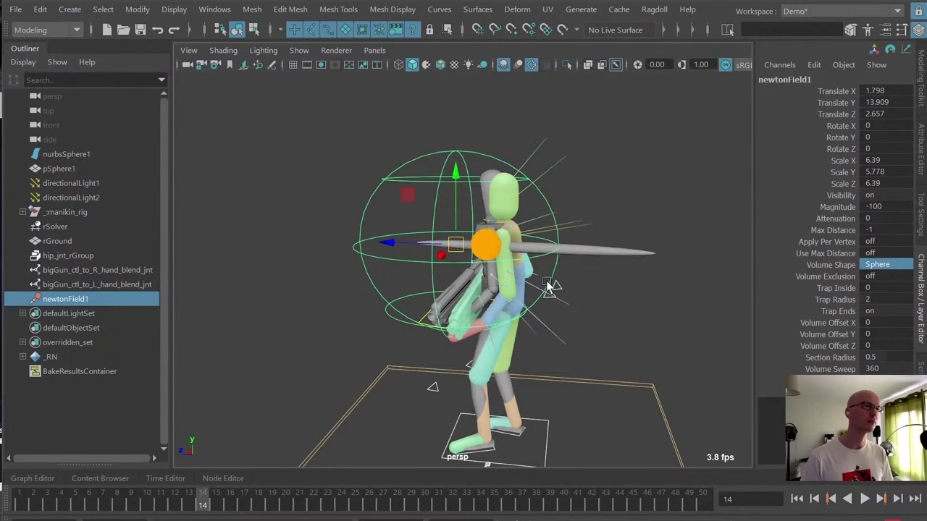
# - Key newtonField1's Magnitude at frame 15
pyautogui.hotkey('alt', '.')
pyautogui.keyDown('alt'); pyautogui.moveTo(548, 285); pyautogui.dragTo(577, 271); pyautogui.keyUp('alt')
pyautogui.click(833, 207)
pyautogui.rightClick(833, 207)
pyautogui.click(854, 238)
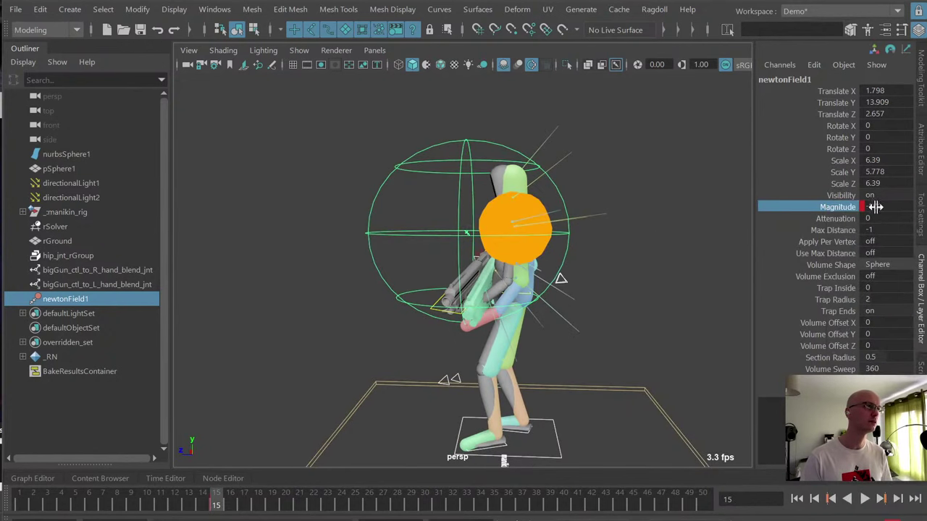
# - Set newtonField1's keyed Magnitude to -1000 at frame 15 and 0 at frame 14, and play the simulation
pyautogui.write('00')
pyautogui.press('Return')
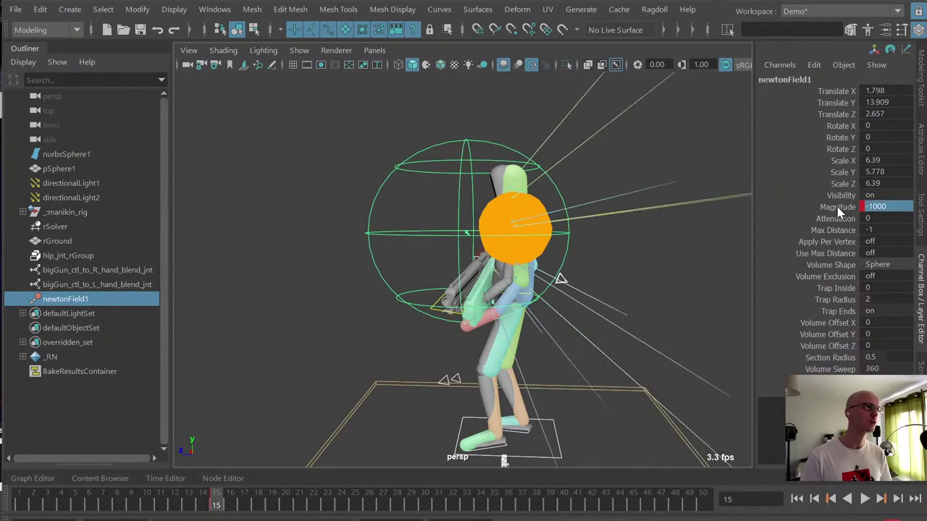
pyautogui.keyDown('alt'); pyautogui.moveTo(668, 241); pyautogui.dragTo(688, 240); pyautogui.keyUp('alt')
pyautogui.hotkey('alt', ',')
pyautogui.write('0')
pyautogui.press('Return')
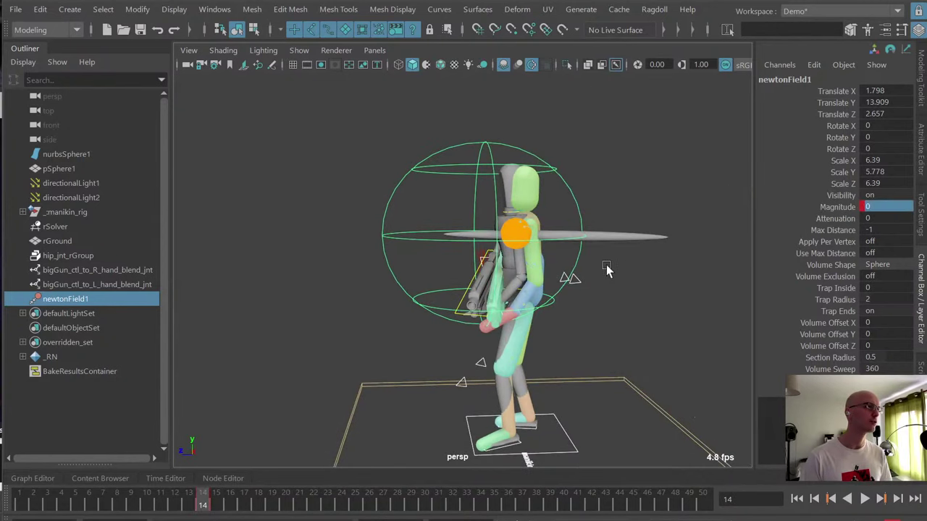
pyautogui.keyDown('alt'); pyautogui.moveTo(659, 297); pyautogui.dragTo(624, 334); pyautogui.keyUp('alt')
pyautogui.hotkey('alt', 'v')
pyautogui.scroll(-3, 598, 311)
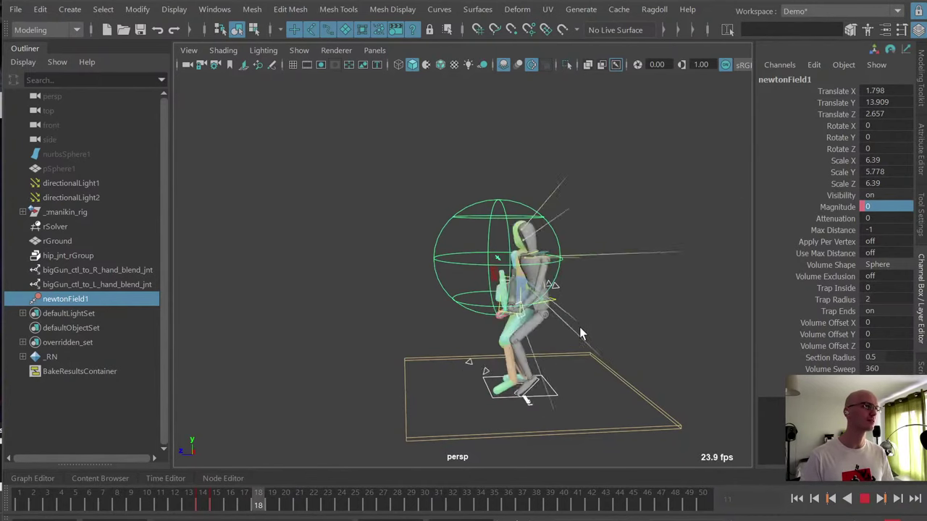
pyautogui.keyDown('alt'); pyautogui.moveTo(580, 327); pyautogui.dragTo(624, 334); pyautogui.keyUp('alt')
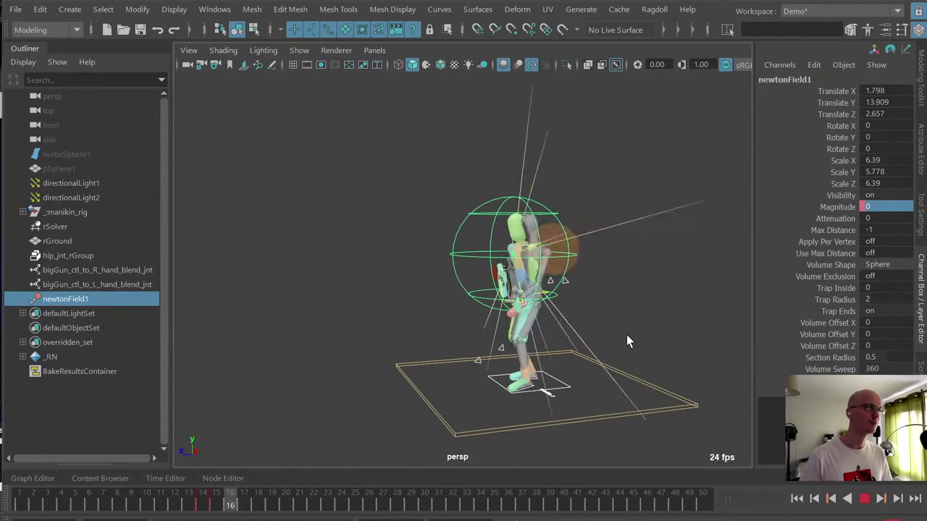
pyautogui.keyDown('alt'); pyautogui.moveTo(581, 279); pyautogui.dragTo(538, 283); pyautogui.keyUp('alt')
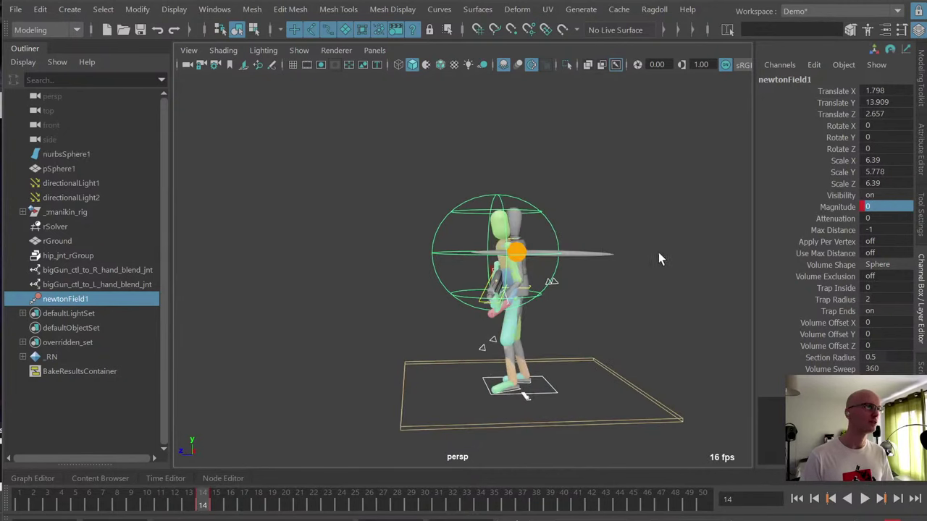
# - Strengthen newtonField1's Magnitude to -10000 at frame 15 and replay the explosion
pyautogui.click(884, 207)
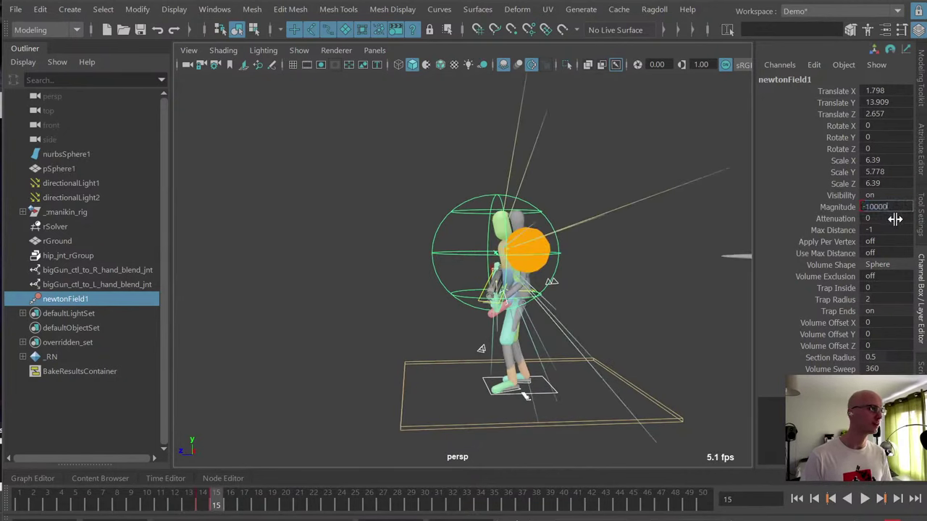
pyautogui.press('Return')
pyautogui.hotkey('alt', 'v')
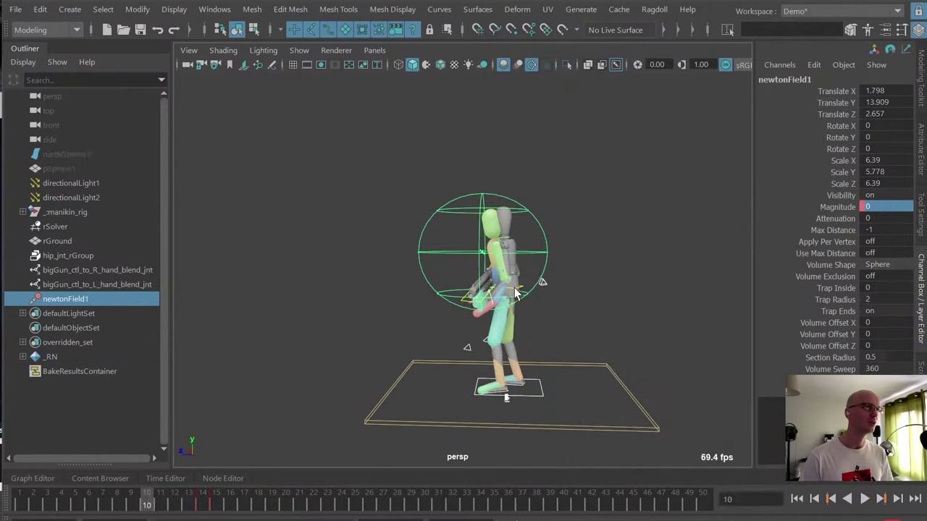
pyautogui.keyDown('alt'); pyautogui.moveTo(582, 303); pyautogui.dragTo(532, 273, button='middle'); pyautogui.keyUp('alt')
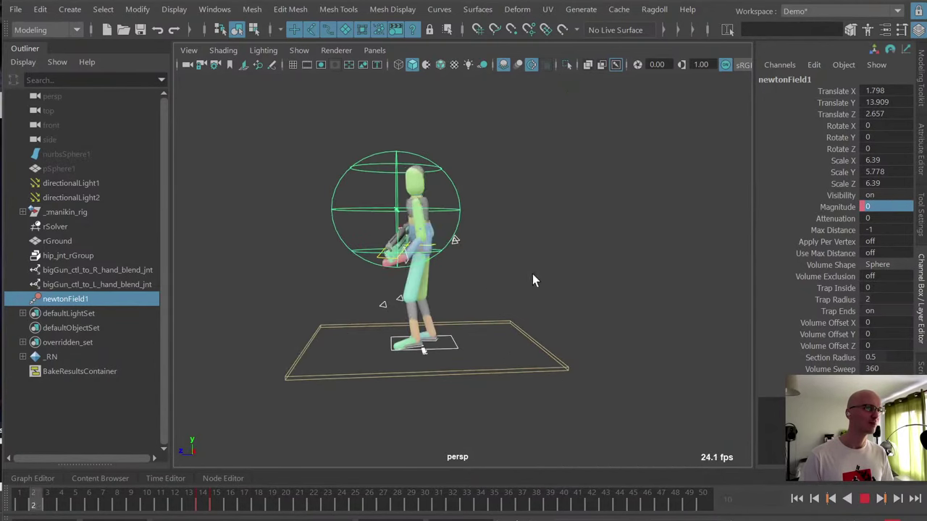
pyautogui.hotkey('alt', 'v')
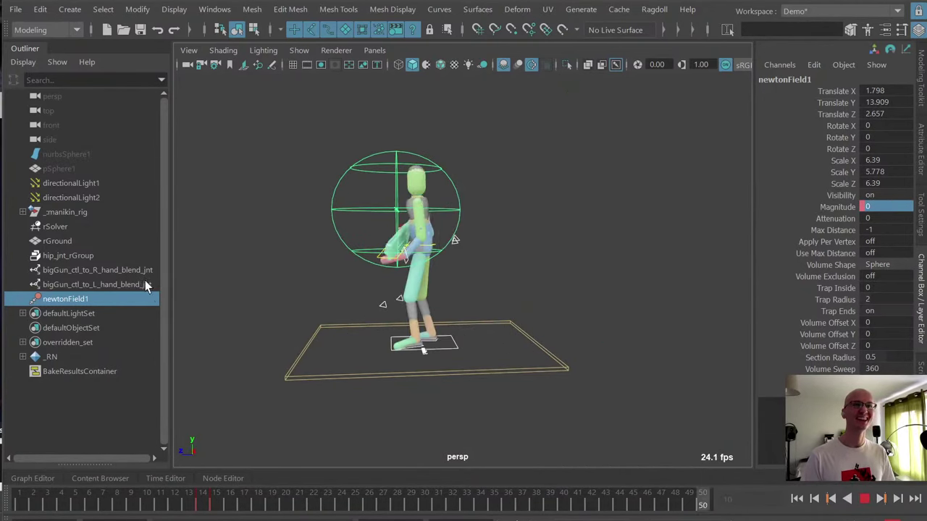
# - Move rSolver along X to sit beside the manikin rig and replay the blast from the front
pyautogui.click(71, 226)
pyautogui.keyDown('alt'); pyautogui.moveTo(305, 303); pyautogui.dragTo(420, 310); pyautogui.keyUp('alt')
pyautogui.press('w')
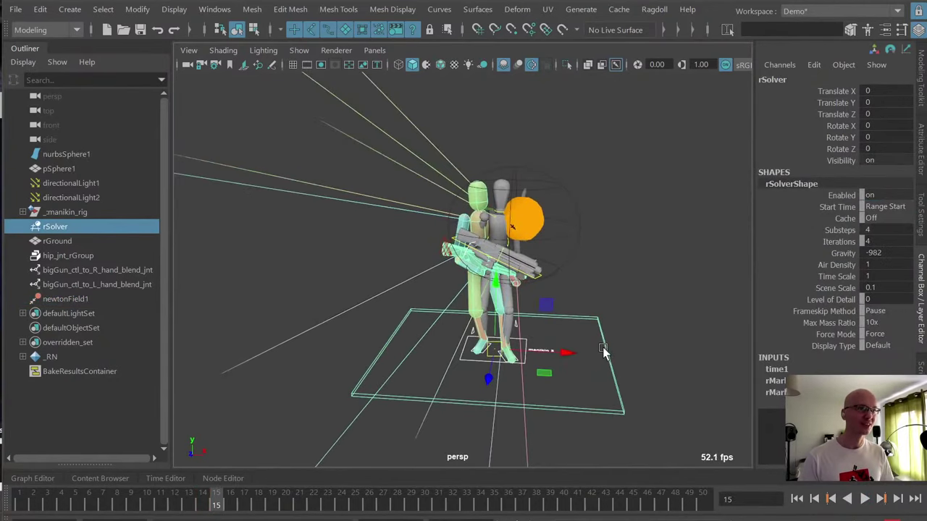
pyautogui.moveTo(576, 352); pyautogui.dragTo(455, 331)
pyautogui.click(447, 287)
pyautogui.keyDown('alt'); pyautogui.moveTo(447, 286); pyautogui.dragTo(520, 298, button='middle'); pyautogui.keyUp('alt')
pyautogui.hotkey('alt', 'v')
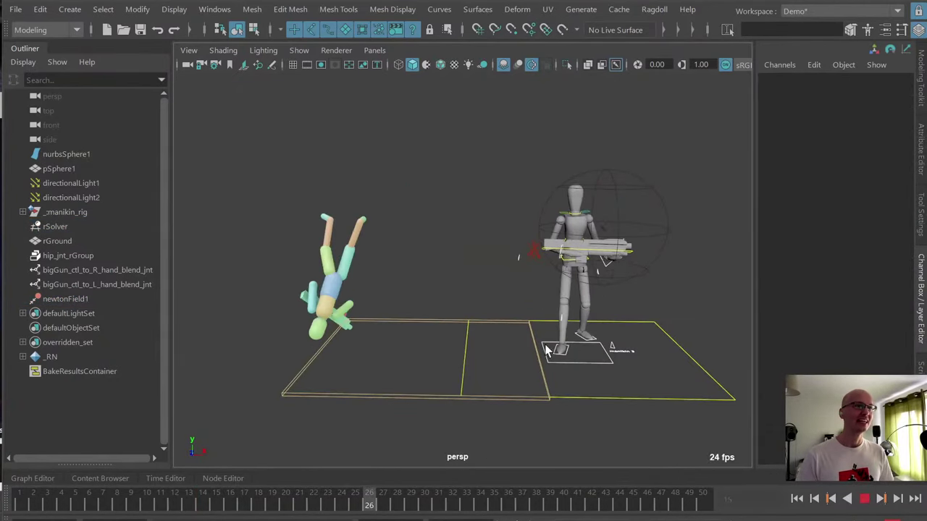
pyautogui.keyDown('alt'); pyautogui.moveTo(514, 345); pyautogui.dragTo(547, 366); pyautogui.keyUp('alt')
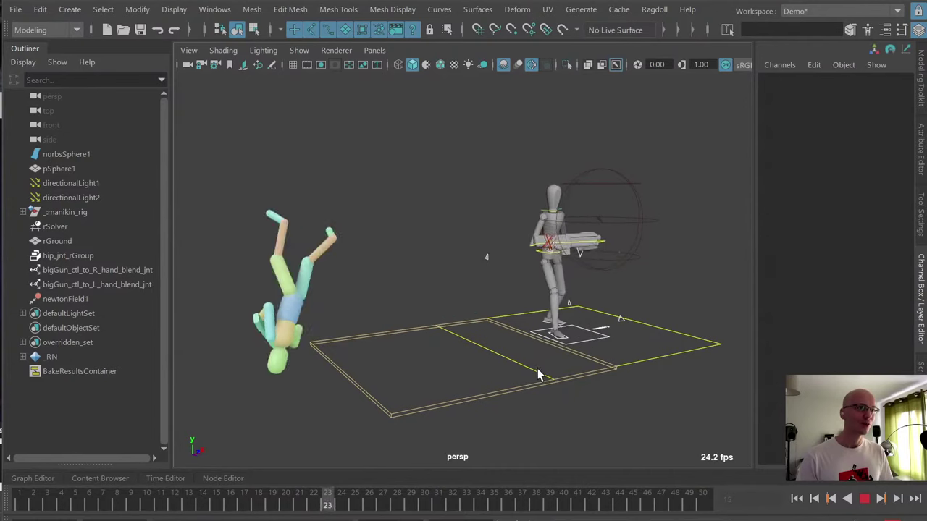
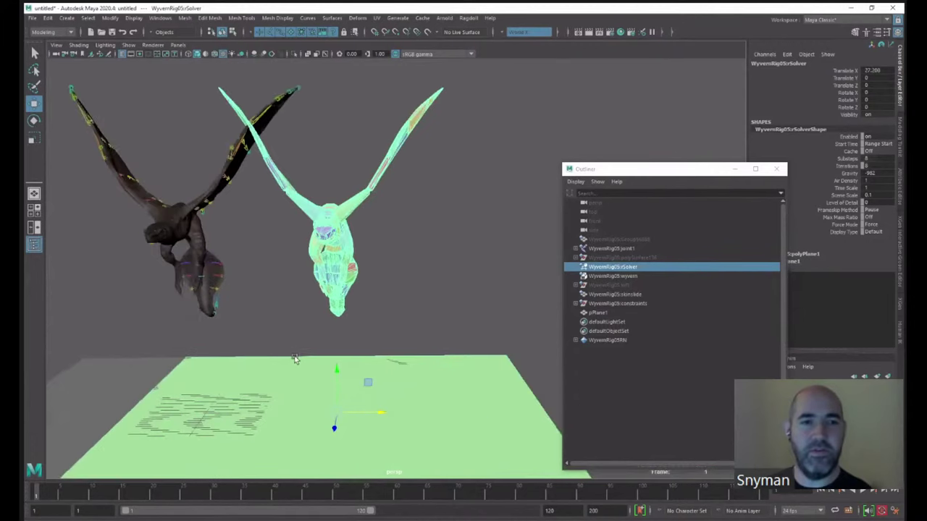
# - Move WyvernRig05:rSolver to about X 43.95, away from the wyvern rig, and play the simulation
pyautogui.moveTo(400, 413); pyautogui.dragTo(474, 409)
pyautogui.keyDown('alt'); pyautogui.moveTo(398, 370); pyautogui.dragTo(426, 355); pyautogui.keyUp('alt')
pyautogui.click(423, 336)
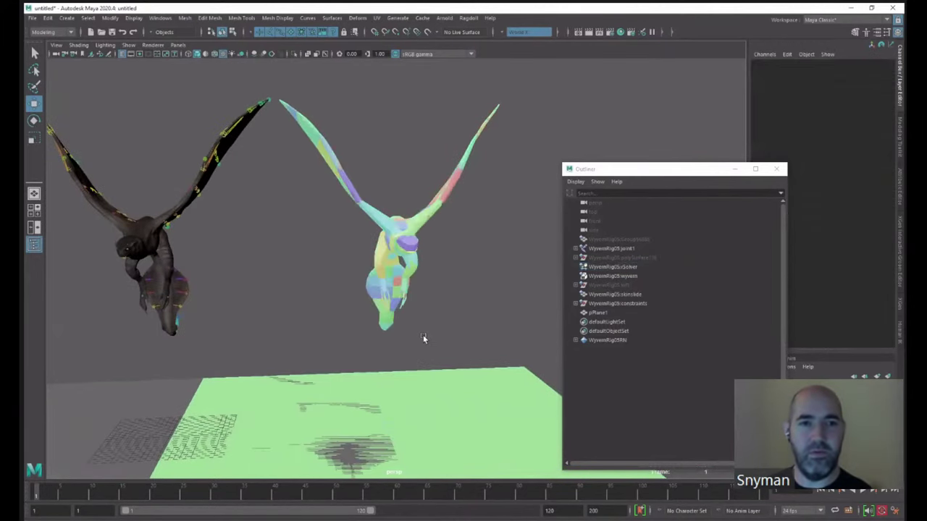
pyautogui.keyDown('alt'); pyautogui.moveTo(423, 336); pyautogui.dragTo(475, 381, button='middle'); pyautogui.keyUp('alt')
pyautogui.scroll(1, 475, 381)
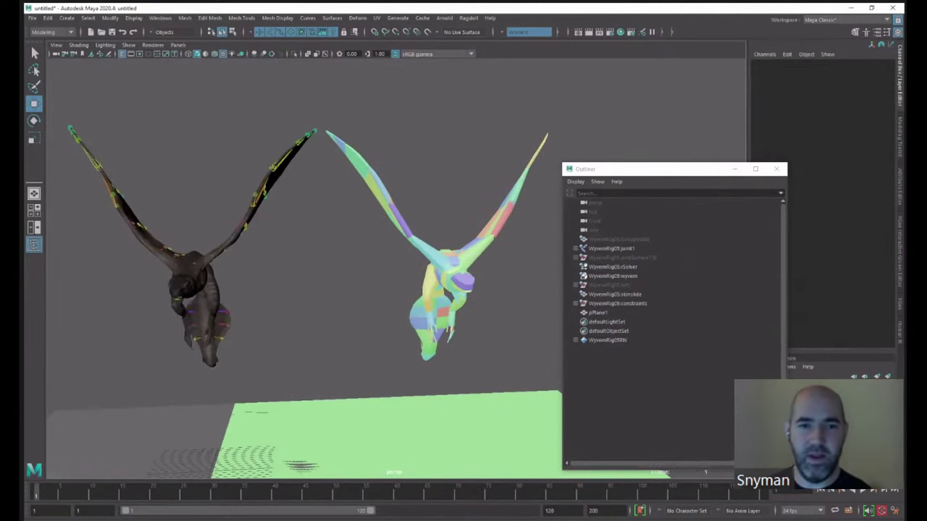
pyautogui.moveTo(695, 172); pyautogui.dragTo(681, 107)
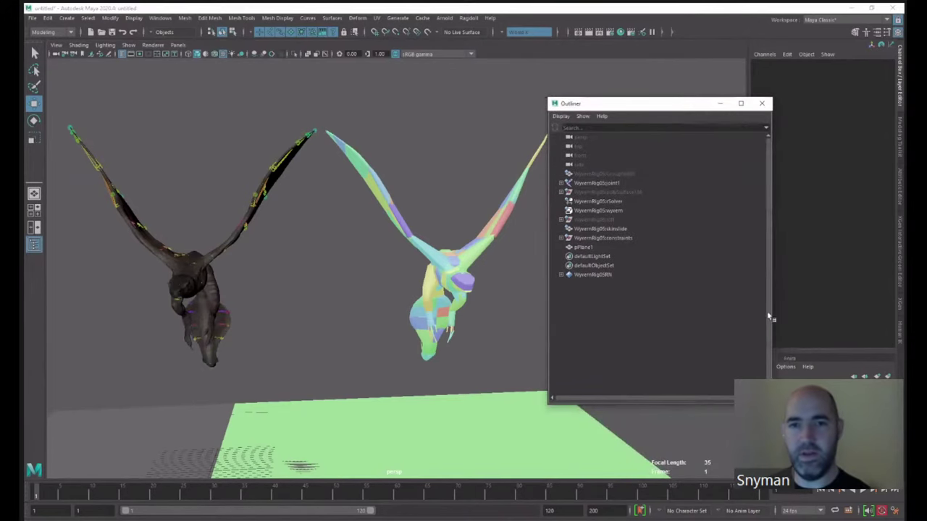
pyautogui.click(830, 492)
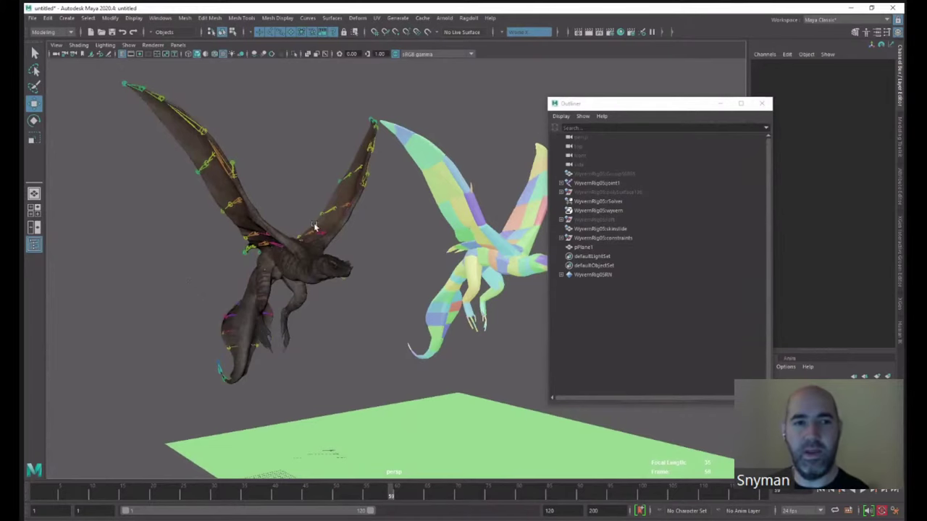
pyautogui.keyDown('alt'); pyautogui.moveTo(284, 295); pyautogui.dragTo(301, 309); pyautogui.keyUp('alt')
pyautogui.click(259, 299)
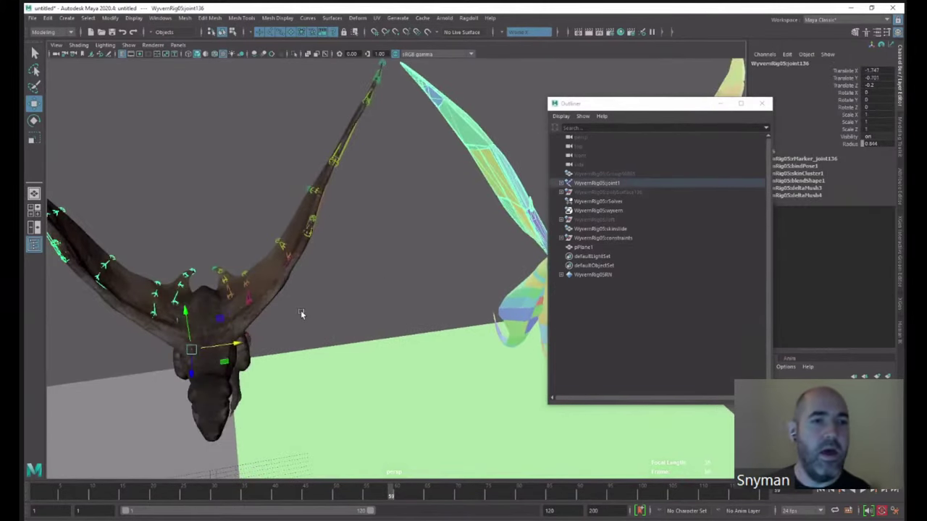
pyautogui.click(252, 318)
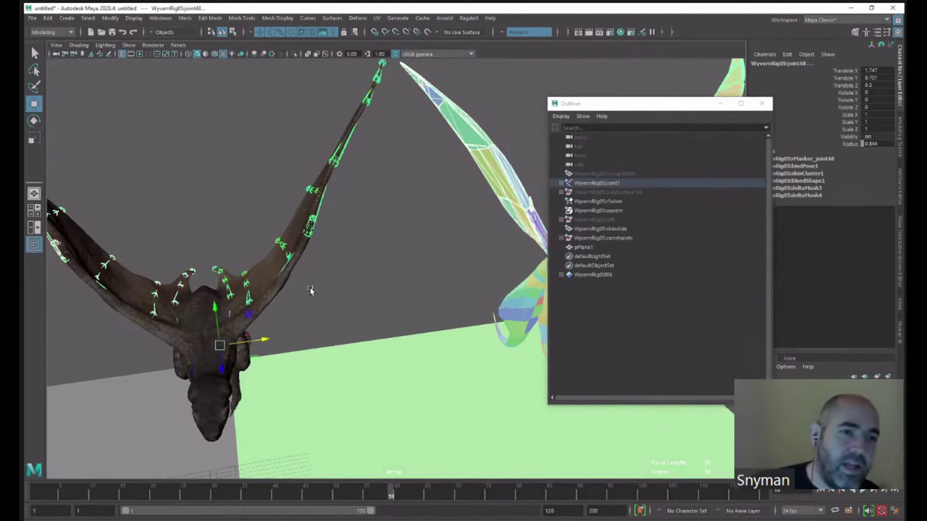
pyautogui.keyDown('alt'); pyautogui.moveTo(341, 272); pyautogui.dragTo(383, 270); pyautogui.keyUp('alt')
pyautogui.click(383, 271)
# - Select both wing root joints, joint48 and joint136, in wireframe display and return to shaded display
pyautogui.press('4')
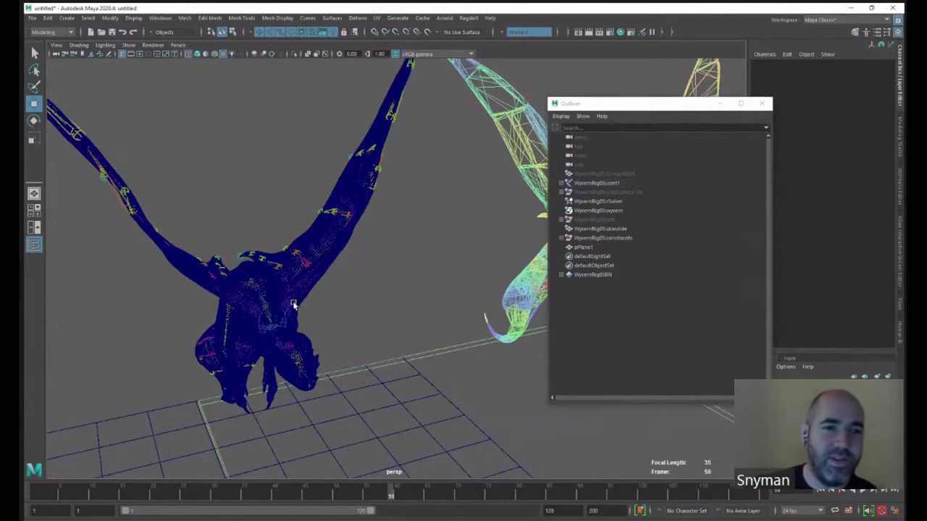
pyautogui.click(293, 304)
pyautogui.click(251, 311)
pyautogui.keyDown('alt'); pyautogui.moveTo(313, 295); pyautogui.dragTo(322, 275); pyautogui.keyUp('alt')
pyautogui.press('5')
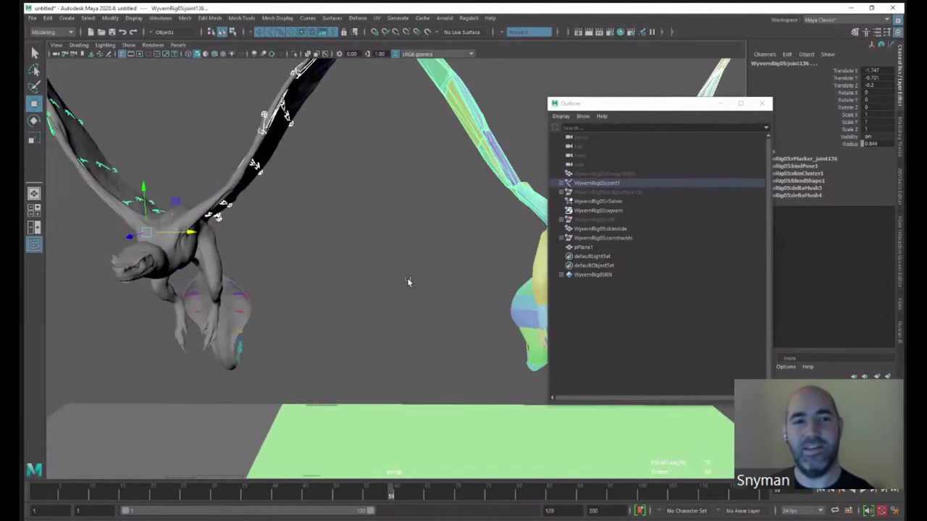
pyautogui.keyDown('alt'); pyautogui.moveTo(407, 280); pyautogui.dragTo(369, 284); pyautogui.keyUp('alt')
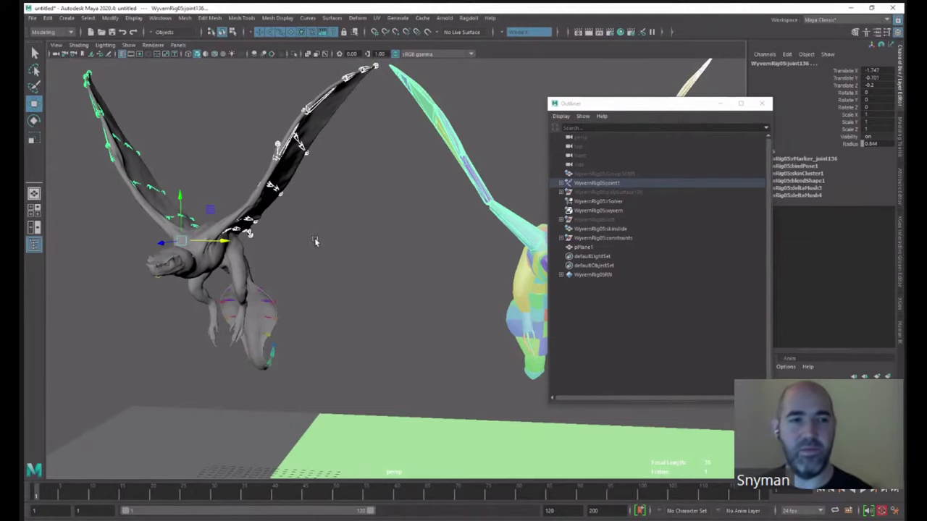
# - Key both wing root joints at frames 1 and 20 and rotate them at frame 12 to swing the wings down
pyautogui.keyDown('alt'); pyautogui.moveTo(314, 241); pyautogui.dragTo(343, 261); pyautogui.keyUp('alt')
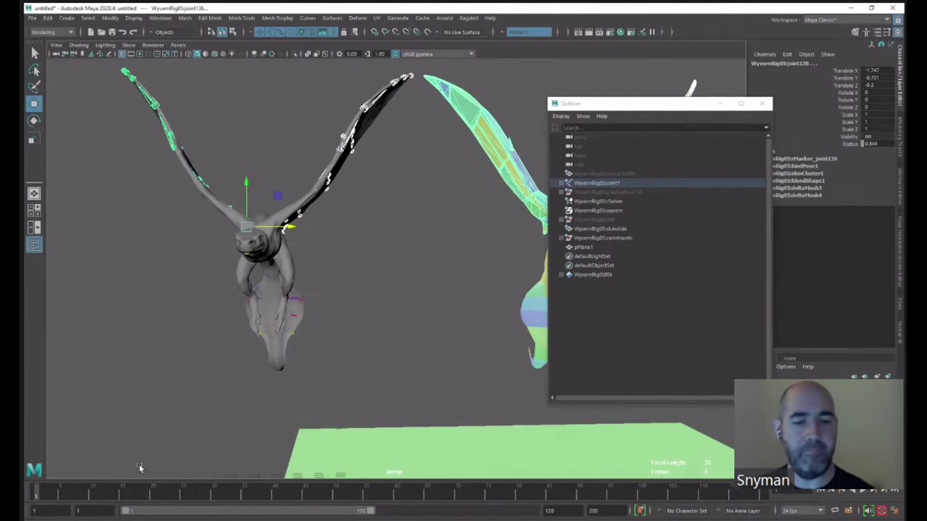
pyautogui.moveTo(84, 492); pyautogui.dragTo(171, 493)
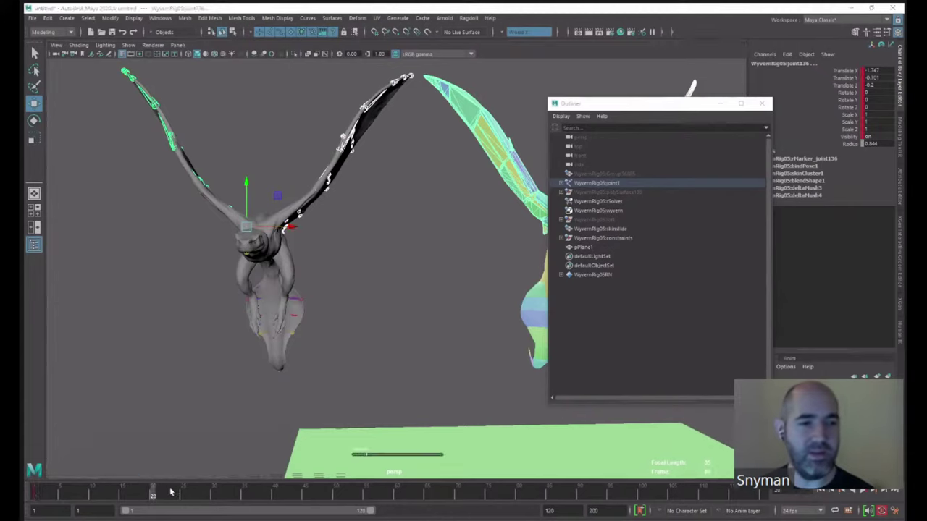
pyautogui.click(103, 496)
pyautogui.press('e')
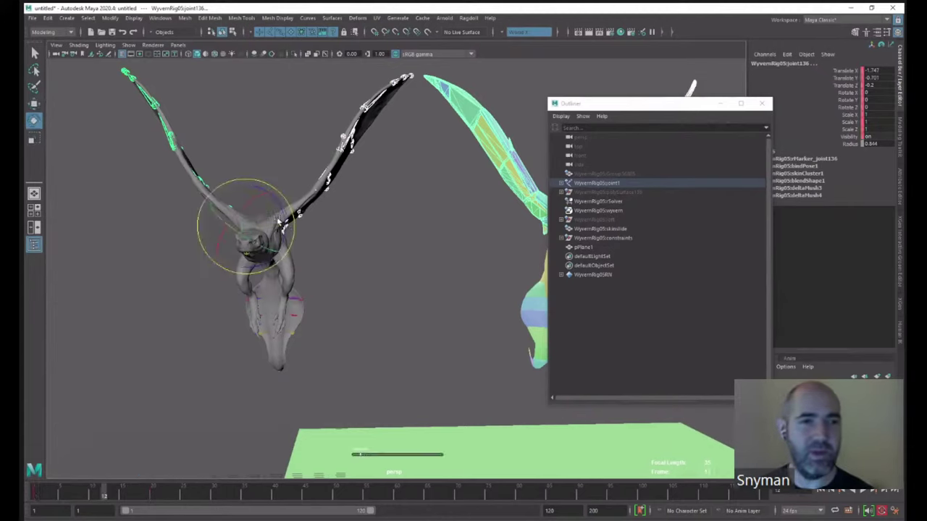
pyautogui.moveTo(287, 226); pyautogui.dragTo(330, 233)
pyautogui.moveTo(275, 210); pyautogui.dragTo(303, 226)
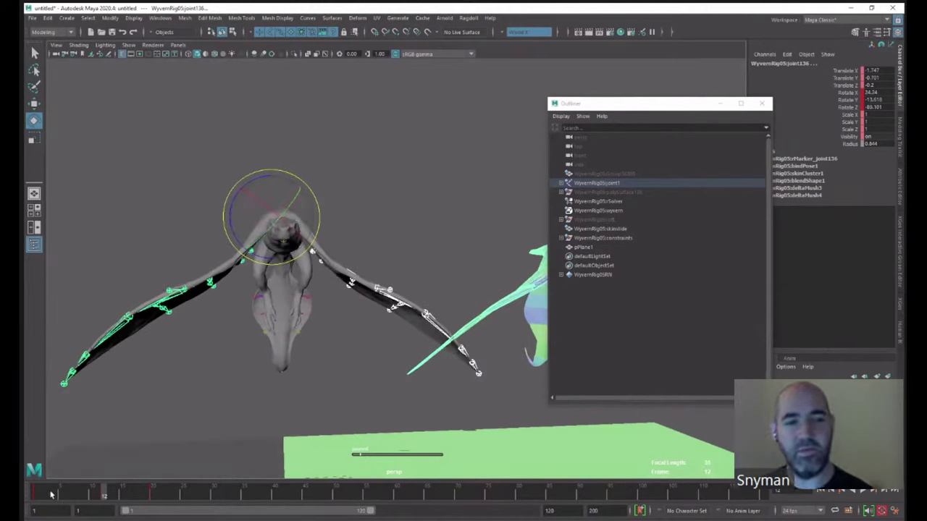
# - Scrub the flap, shift the downstroke key to about frame 14, and raise the wings at frame 1 to Rotate Z 19.34
pyautogui.moveTo(35, 494)
pyautogui.mouseDown()
pyautogui.moveTo(121, 488)
pyautogui.moveTo(142, 476)
pyautogui.moveTo(99, 487)
pyautogui.moveTo(114, 493)
pyautogui.moveTo(148, 484)
pyautogui.moveTo(145, 473)
pyautogui.mouseUp()
pyautogui.keyDown('shift'); pyautogui.click(103, 491); pyautogui.keyUp('shift')
pyautogui.moveTo(310, 202); pyautogui.dragTo(307, 230)
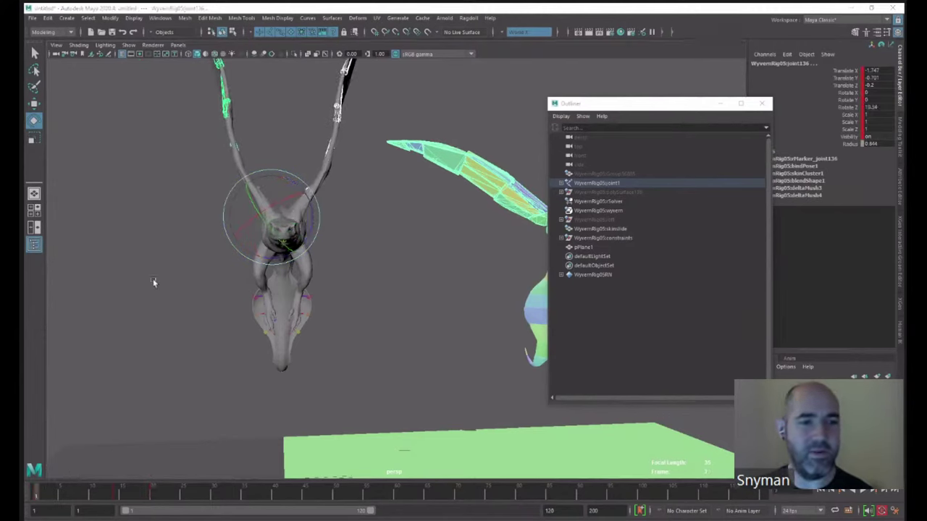
# - Make the two wing joints' animation curves cycle after their last key using the Graph Editor
pyautogui.click(160, 17)
pyautogui.moveTo(188, 66)
pyautogui.click(290, 66)
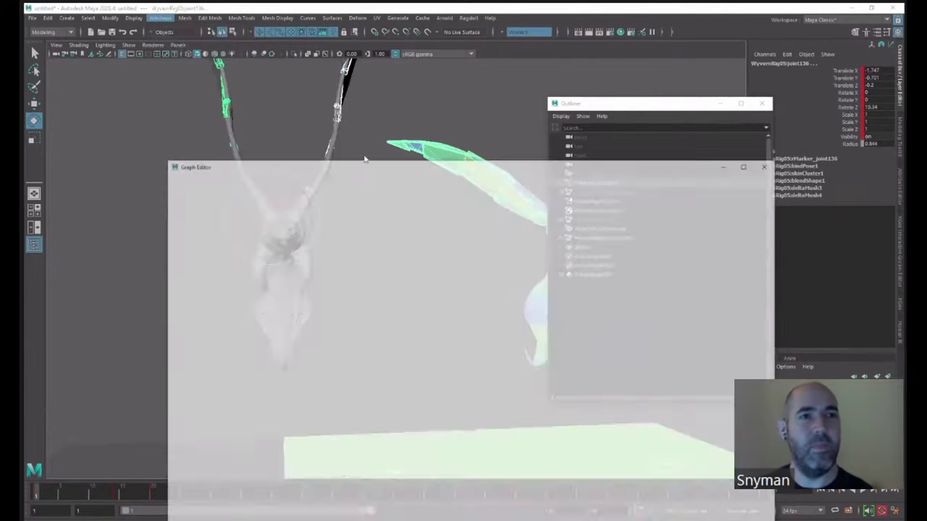
pyautogui.scroll(-6, 682, 288)
pyautogui.moveTo(582, 295); pyautogui.dragTo(725, 475)
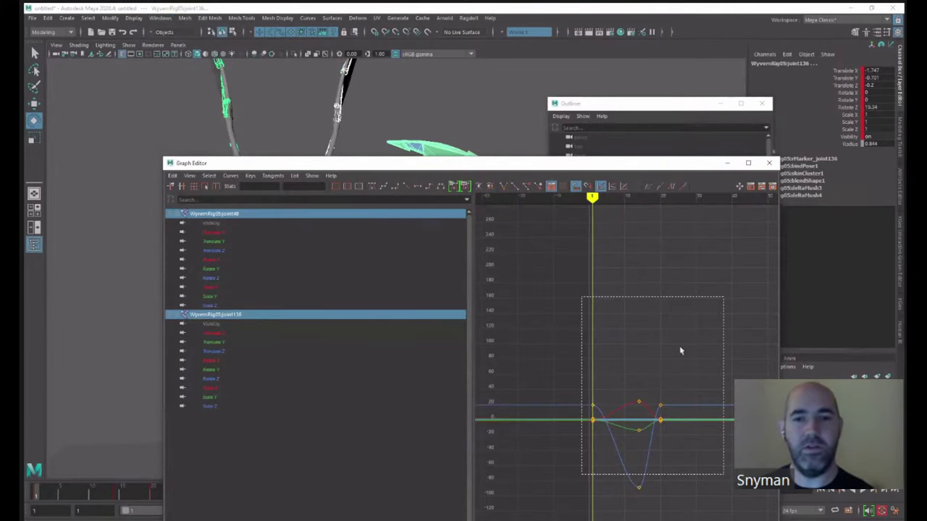
pyautogui.click(671, 188)
pyautogui.keyDown('alt'); pyautogui.moveTo(727, 380); pyautogui.dragTo(318, 335, button='middle'); pyautogui.keyUp('alt')
pyautogui.click(769, 165)
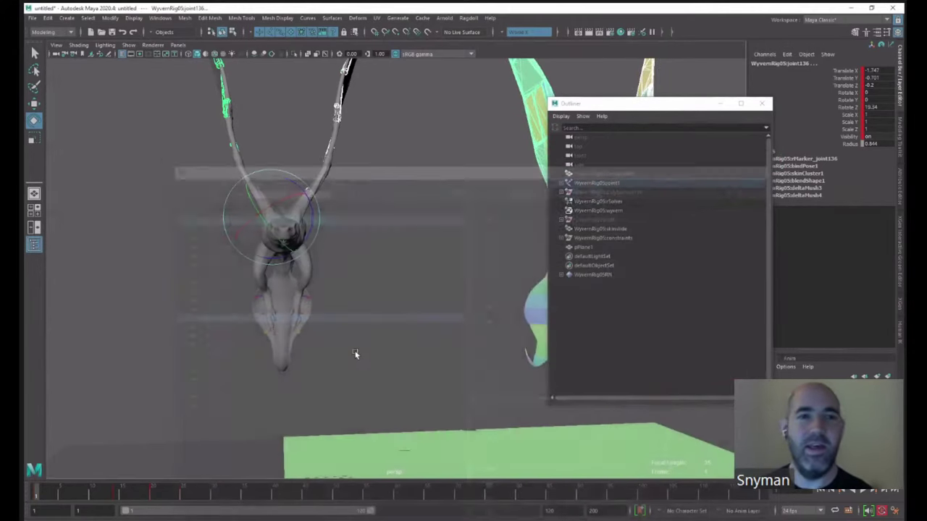
# - Deselect the wing joints and play the looping flap with the rig and its simulation both framed
pyautogui.click(438, 305)
pyautogui.keyDown('alt'); pyautogui.moveTo(438, 306); pyautogui.dragTo(310, 307, button='right'); pyautogui.keyUp('alt')
pyautogui.keyDown('alt'); pyautogui.moveTo(310, 307); pyautogui.dragTo(188, 343, button='middle'); pyautogui.keyUp('alt')
pyautogui.keyDown('alt'); pyautogui.moveTo(380, 364); pyautogui.dragTo(378, 356); pyautogui.keyUp('alt')
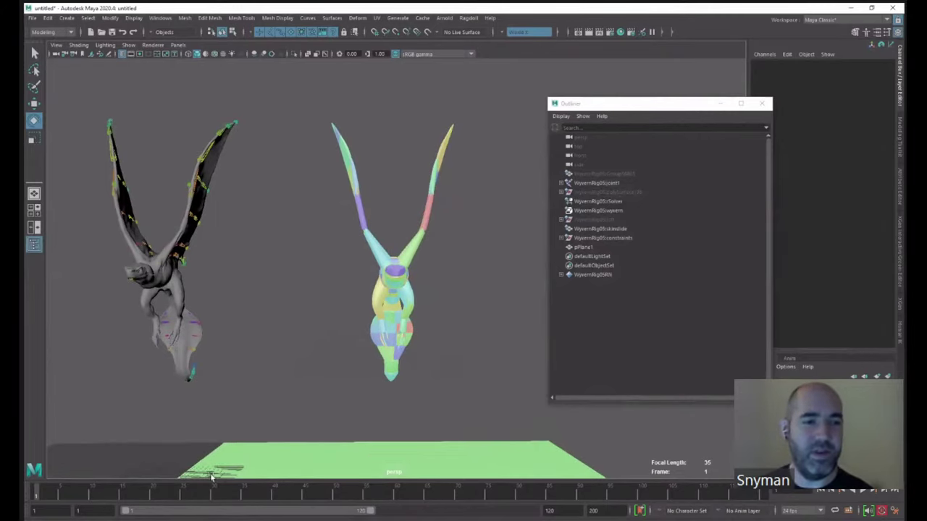
pyautogui.hotkey('alt', 'v')
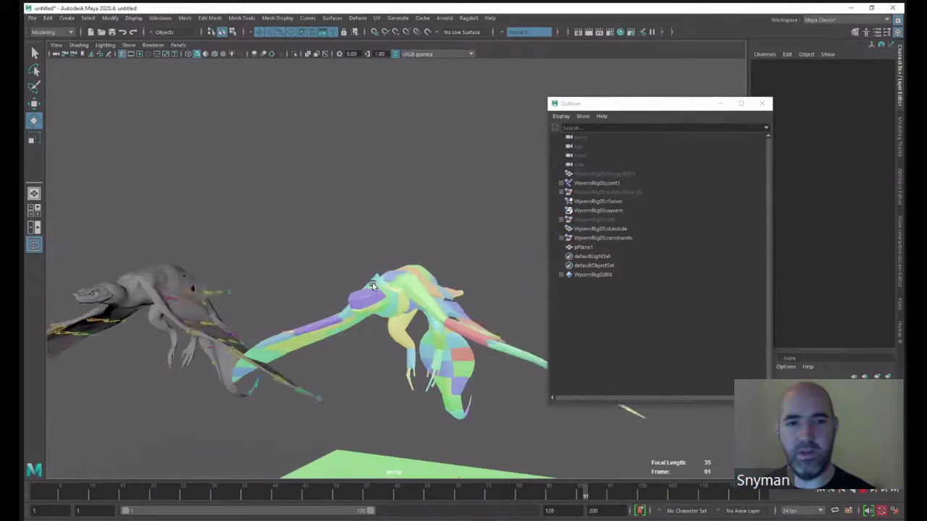
# - Set the Behaviour of the WyvernRig05:wyvern group to Kinematic
pyautogui.click(601, 203)
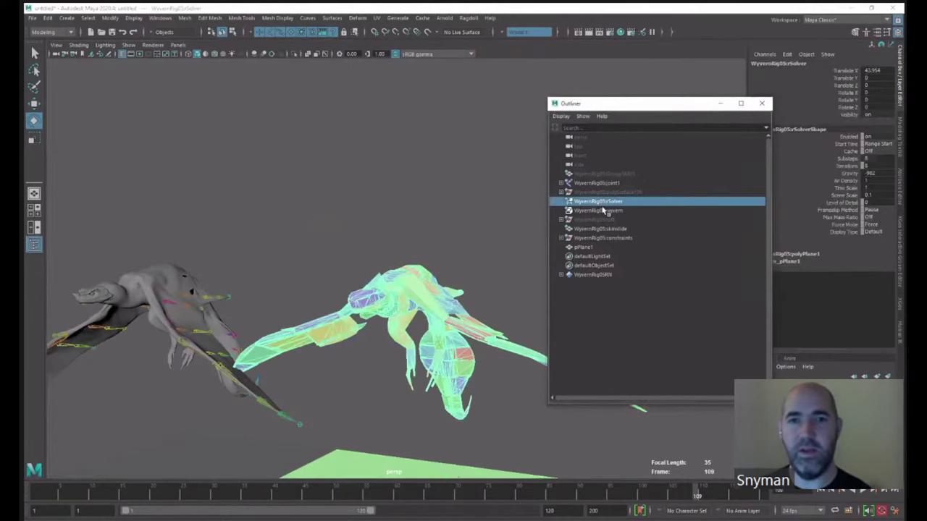
pyautogui.click(603, 211)
pyautogui.moveTo(666, 103); pyautogui.dragTo(622, 60)
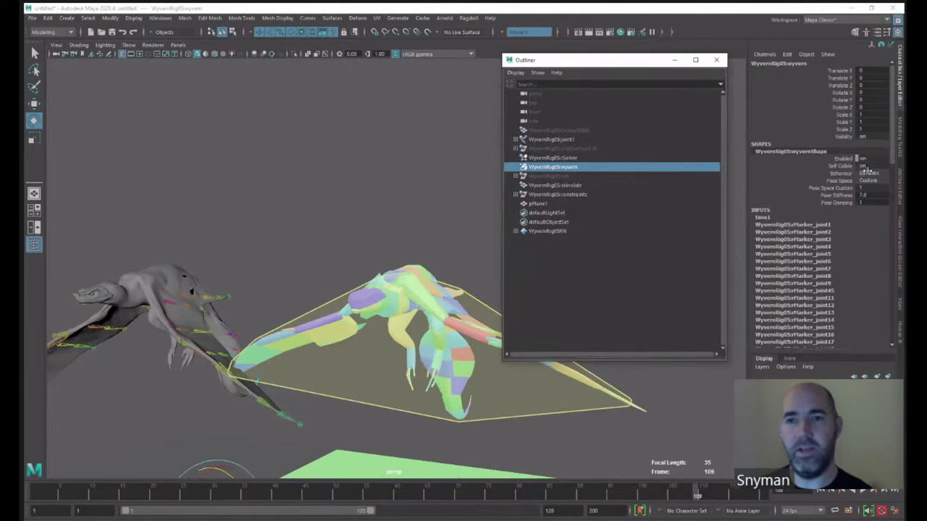
pyautogui.click(875, 173)
pyautogui.click(873, 183)
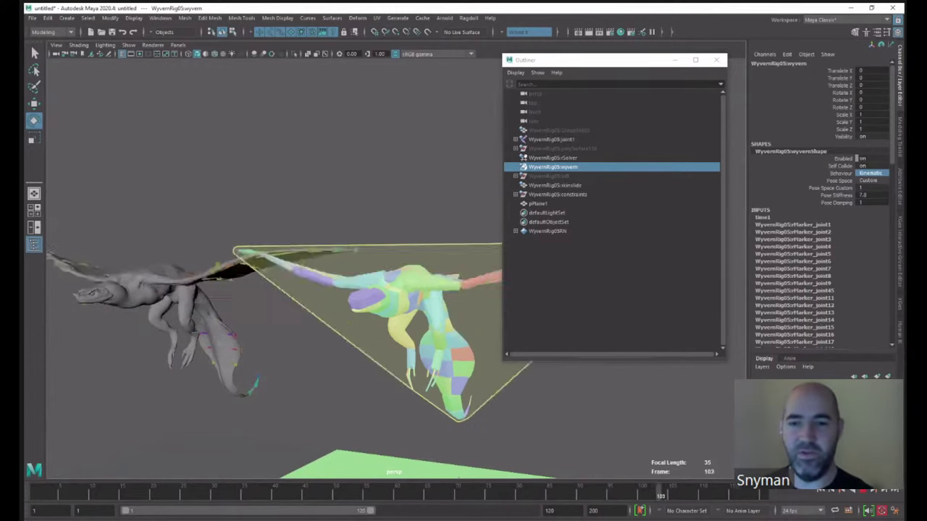
# - Set the WyvernRig05:wyvern group's Behaviour to Dynamic and play the simulation from frame 1
pyautogui.click(863, 491)
pyautogui.click(821, 492)
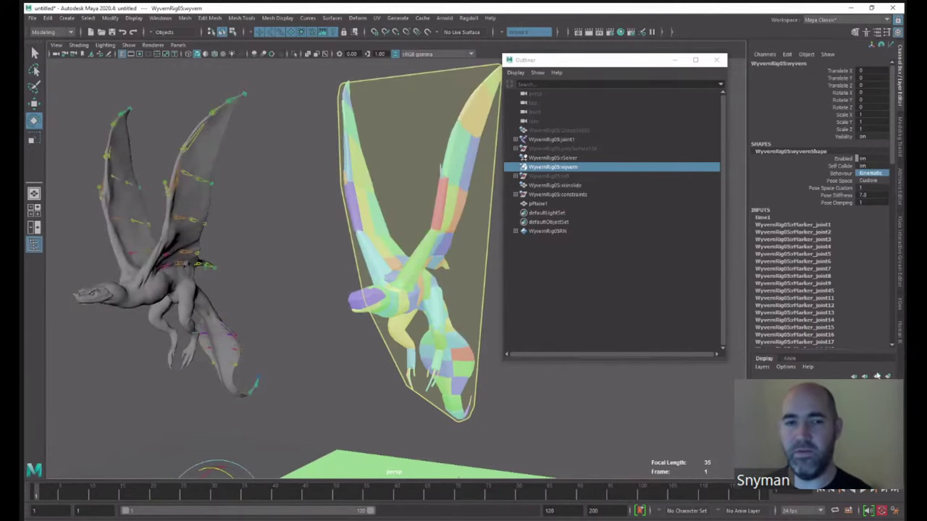
pyautogui.click(878, 174)
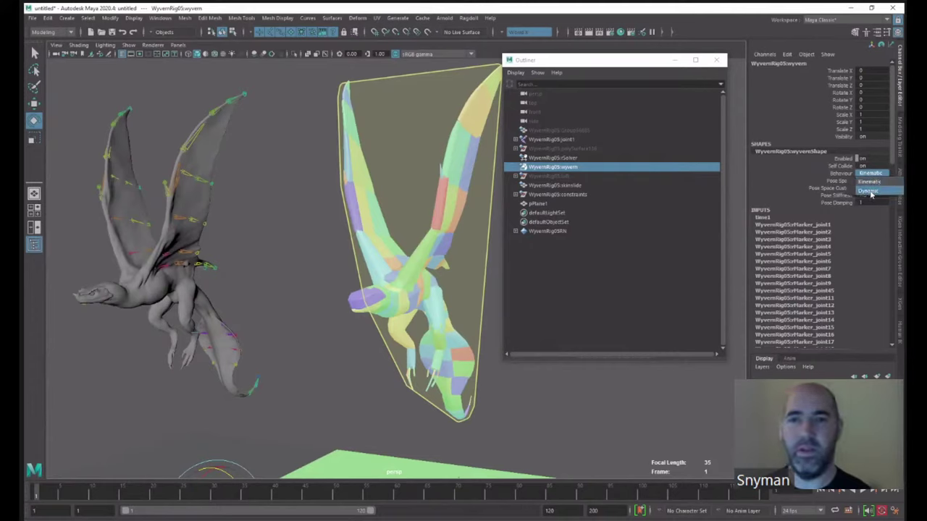
pyautogui.click(869, 191)
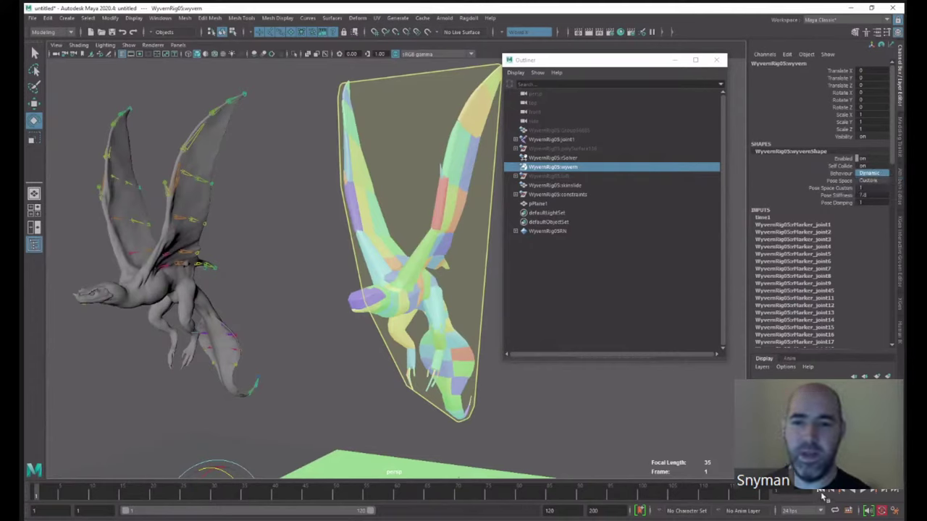
pyautogui.click(864, 493)
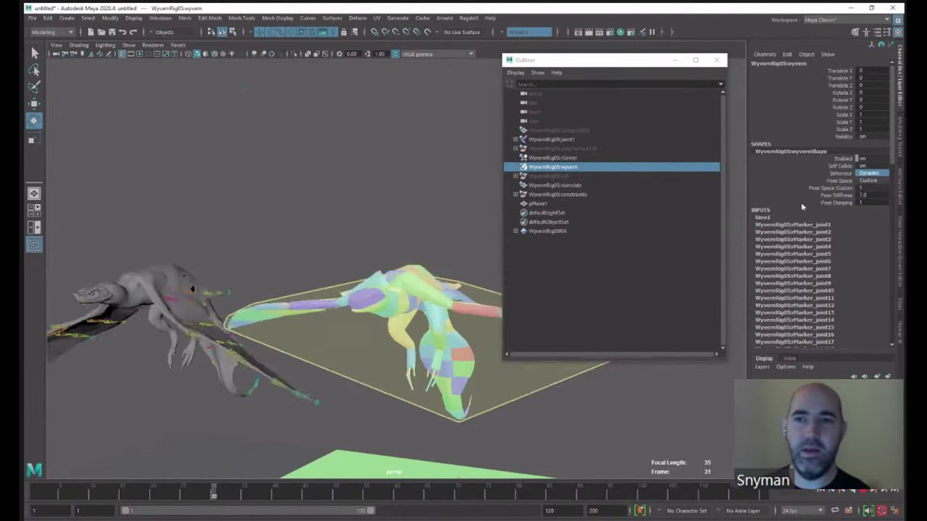
# - Replay the dynamic simulation from frame 1 and examine how the wyvern lands on the ground plane
pyautogui.click(842, 188)
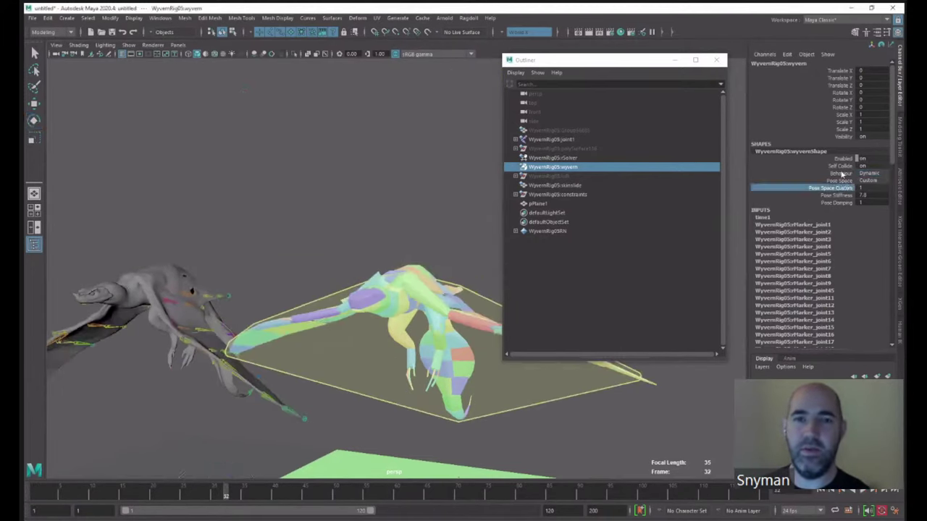
pyautogui.click(825, 493)
pyautogui.click(867, 491)
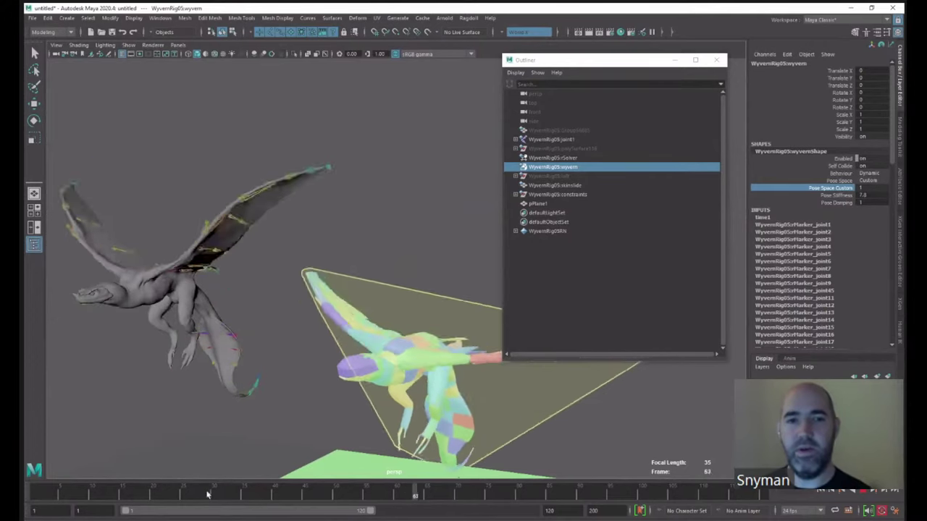
pyautogui.keyDown('alt'); pyautogui.moveTo(380, 427); pyautogui.dragTo(380, 296, button='middle'); pyautogui.keyUp('alt')
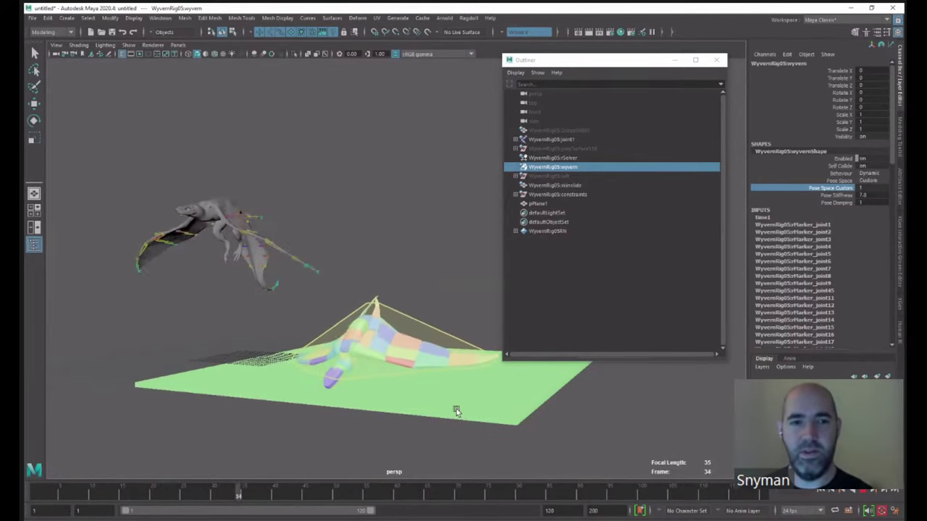
pyautogui.keyDown('alt'); pyautogui.moveTo(478, 401); pyautogui.dragTo(554, 409); pyautogui.keyUp('alt')
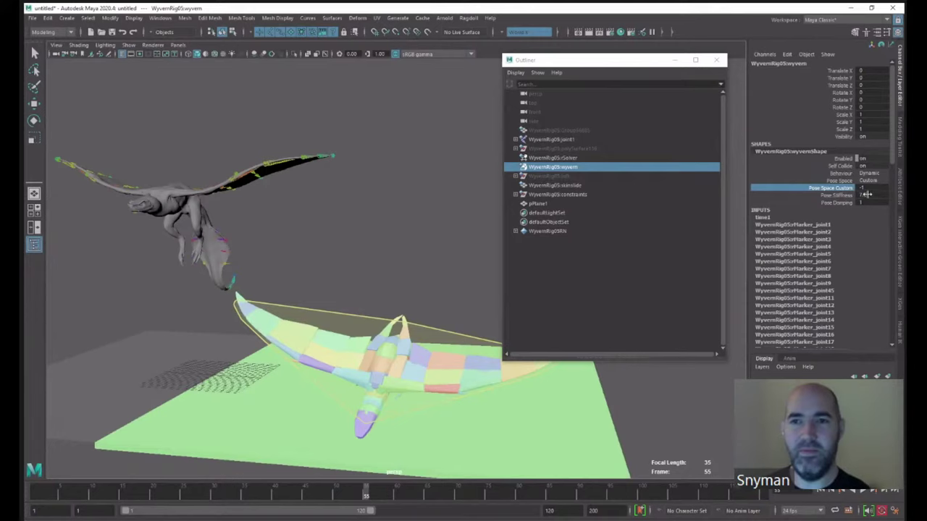
# - Set the wyvern group's Pose Space to Local and replay the simulation from frame 1
pyautogui.click(873, 181)
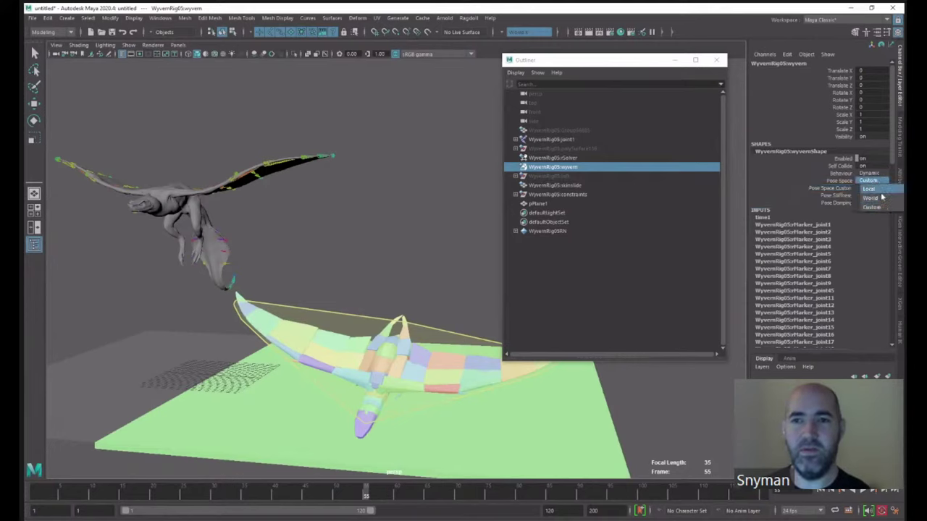
pyautogui.click(877, 188)
pyautogui.click(821, 491)
pyautogui.click(861, 493)
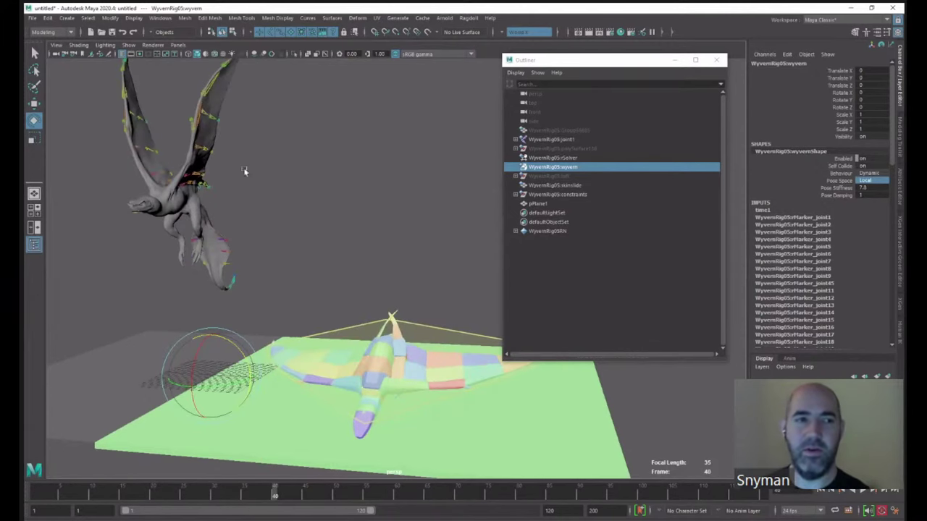
pyautogui.keyDown('alt'); pyautogui.moveTo(283, 232); pyautogui.dragTo(359, 263, button='middle'); pyautogui.keyUp('alt')
pyautogui.scroll(3, 238, 174)
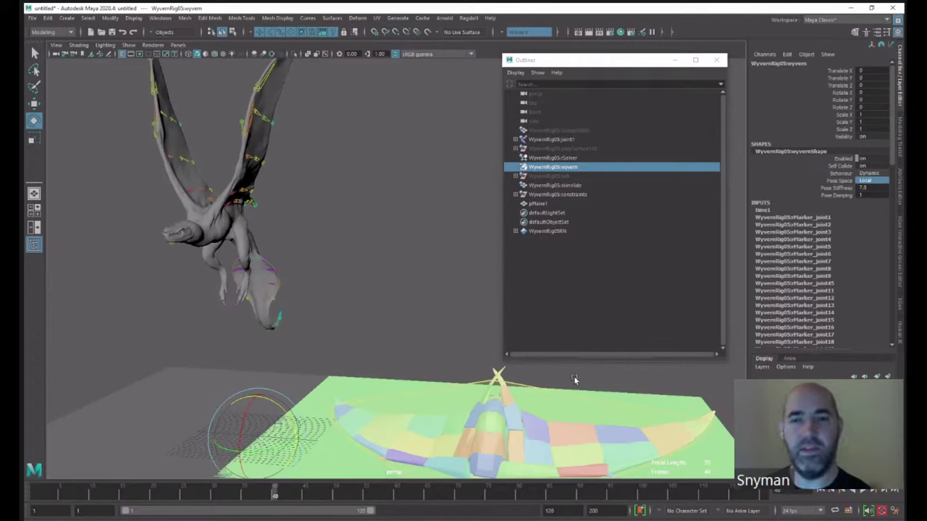
pyautogui.keyDown('alt'); pyautogui.moveTo(583, 403); pyautogui.dragTo(446, 415); pyautogui.keyUp('alt')
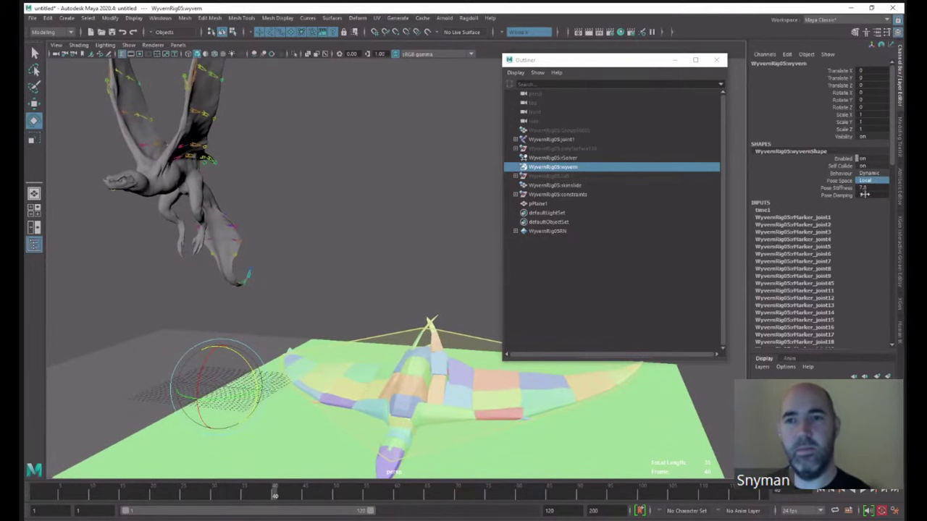
pyautogui.keyDown('alt'); pyautogui.moveTo(312, 180); pyautogui.dragTo(582, 346); pyautogui.keyUp('alt')
# - Return to frame 1, close the Outliner, and select the joints at the base of both wings
pyautogui.click(821, 492)
pyautogui.keyDown('alt'); pyautogui.moveTo(544, 374); pyautogui.dragTo(234, 289); pyautogui.keyUp('alt')
pyautogui.click(716, 61)
pyautogui.keyDown('alt'); pyautogui.moveTo(441, 242); pyautogui.dragTo(590, 244); pyautogui.keyUp('alt')
pyautogui.click(349, 303)
pyautogui.click(208, 267)
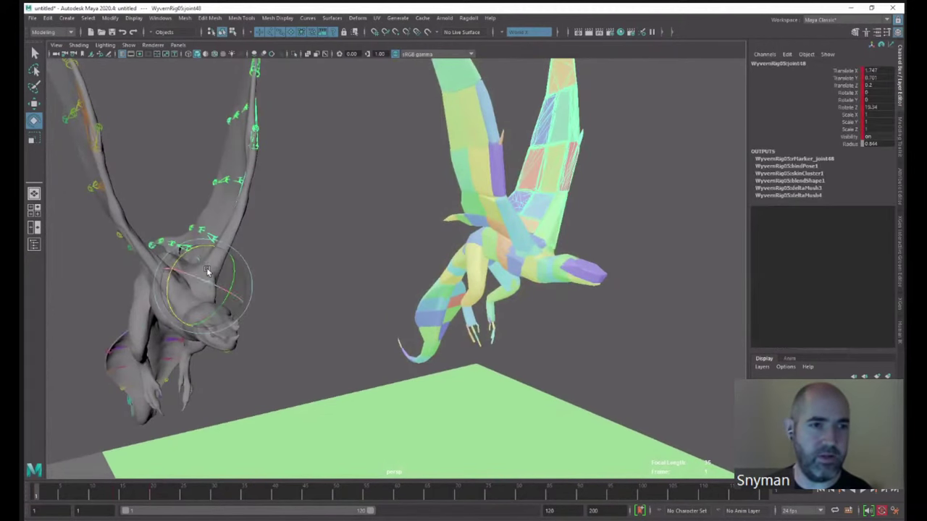
pyautogui.moveTo(207, 270)
pyautogui.keyDown('alt'); pyautogui.mouseDown()
pyautogui.moveTo(130, 290)
pyautogui.moveTo(98, 286)
pyautogui.mouseUp(); pyautogui.keyUp('alt')
pyautogui.click(83, 287)
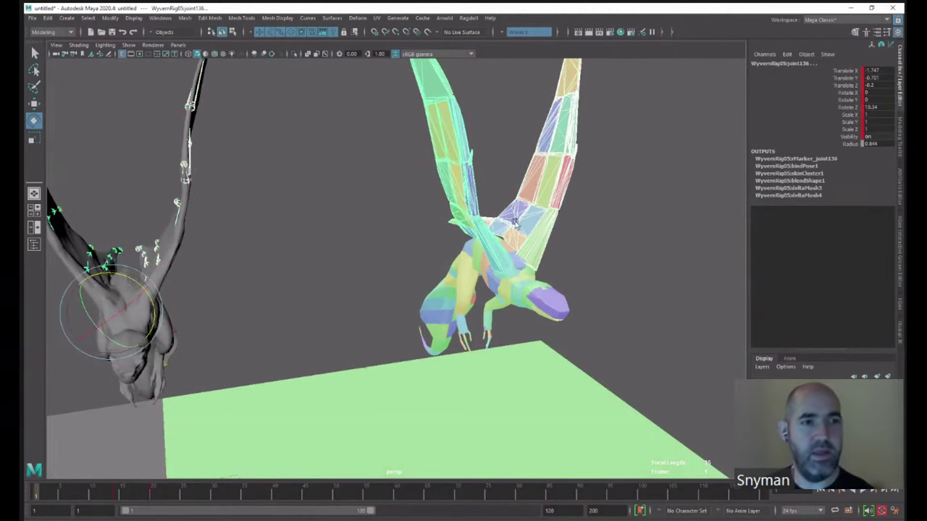
# - Set the Pose Space of the two wing joints' markers to Custom
pyautogui.click(803, 159)
pyautogui.click(885, 180)
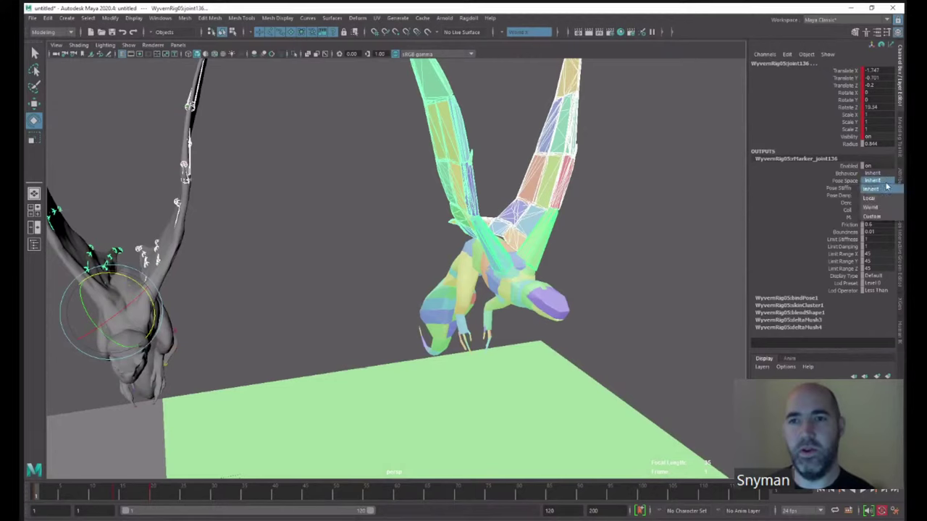
pyautogui.click(883, 198)
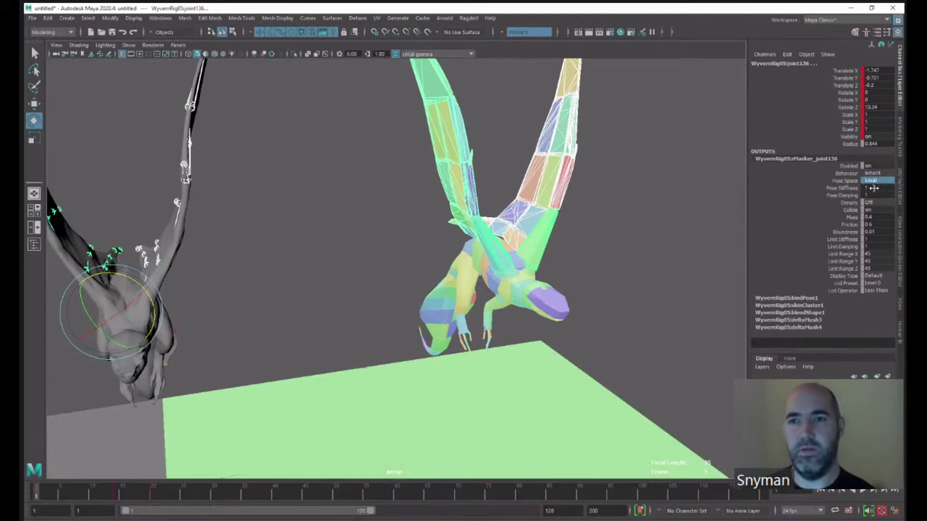
pyautogui.click(879, 174)
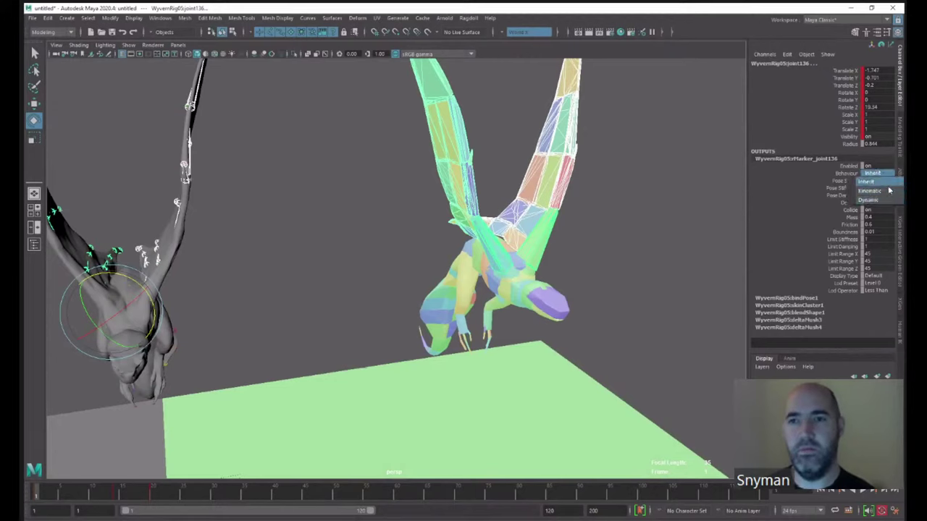
pyautogui.click(854, 179)
pyautogui.click(872, 181)
pyautogui.click(877, 215)
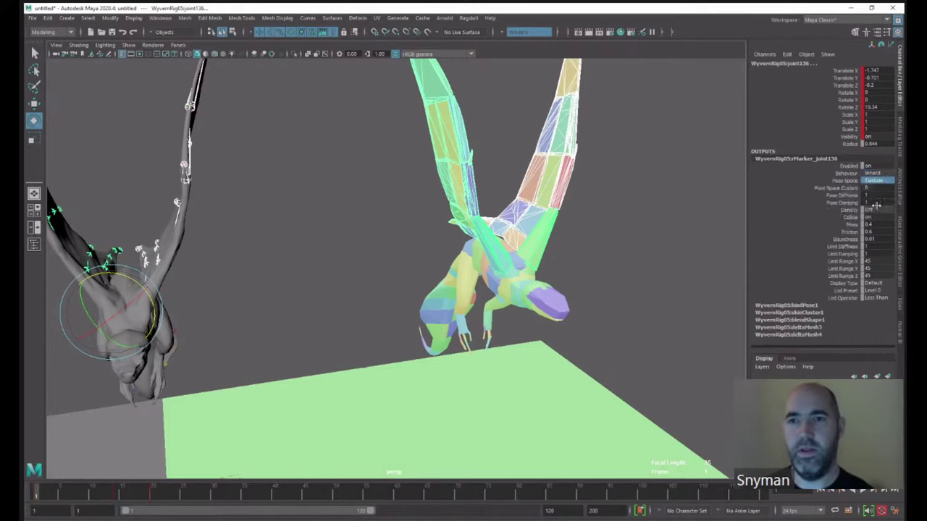
pyautogui.click(836, 188)
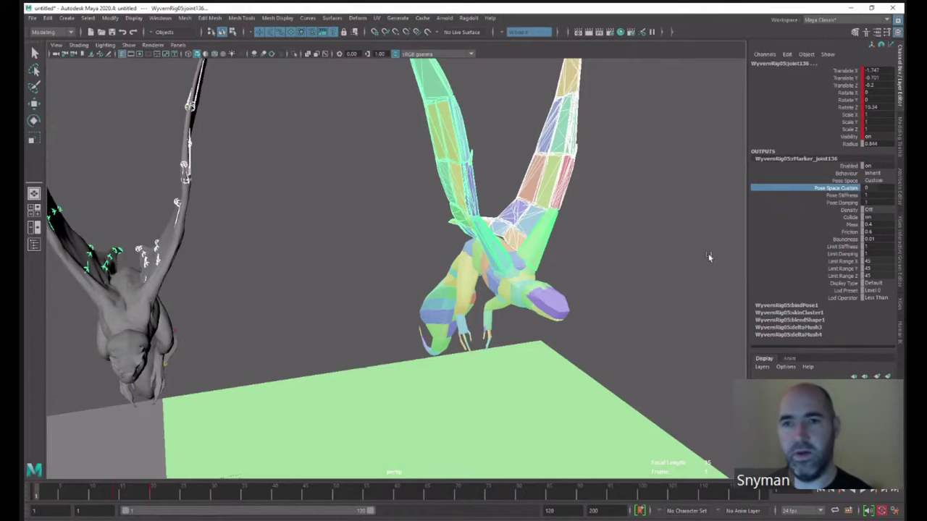
# - Play the simulation and examine the wyvern flapping its wings from several sides
pyautogui.keyDown('alt'); pyautogui.moveTo(709, 257); pyautogui.dragTo(683, 280); pyautogui.keyUp('alt')
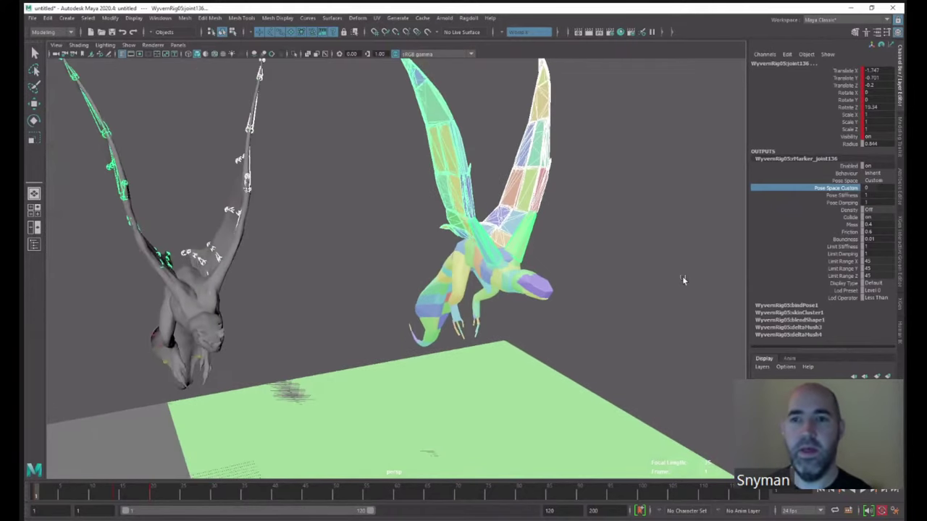
pyautogui.click(829, 492)
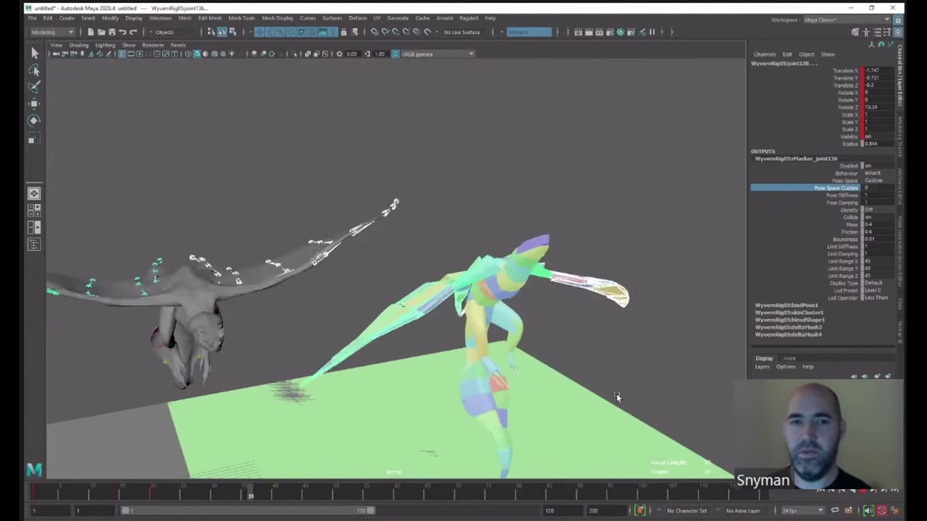
pyautogui.keyDown('alt'); pyautogui.moveTo(596, 336); pyautogui.dragTo(604, 305); pyautogui.keyUp('alt')
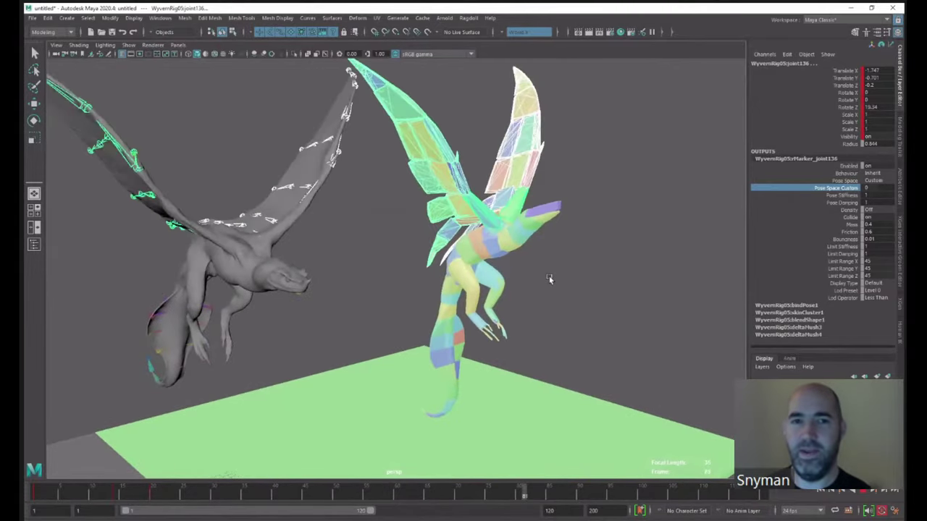
pyautogui.keyDown('alt'); pyautogui.moveTo(550, 279); pyautogui.dragTo(132, 211); pyautogui.keyUp('alt')
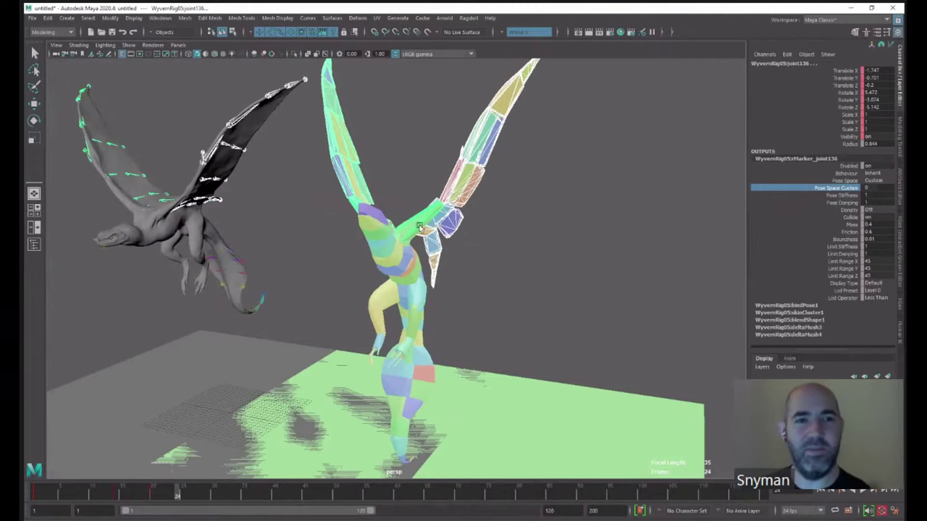
# - Select the wyvern's head joint and set its marker's Pose Space to Custom
pyautogui.keyDown('alt'); pyautogui.moveTo(322, 268); pyautogui.dragTo(454, 271, button='middle'); pyautogui.keyUp('alt')
pyautogui.moveTo(453, 271)
pyautogui.keyDown('alt'); pyautogui.mouseDown()
pyautogui.moveTo(543, 260)
pyautogui.moveTo(262, 220)
pyautogui.mouseUp(); pyautogui.keyUp('alt')
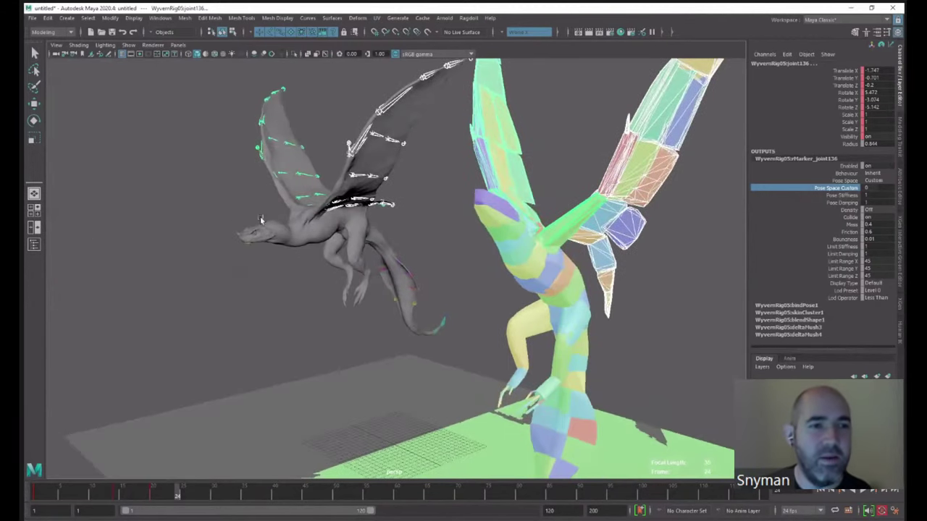
pyautogui.click(273, 231)
pyautogui.click(272, 232)
pyautogui.click(792, 159)
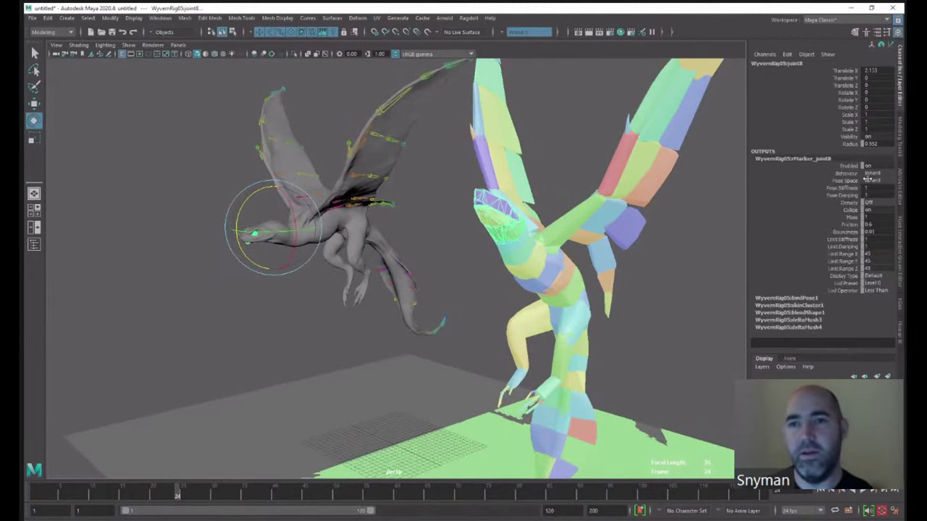
pyautogui.click(872, 180)
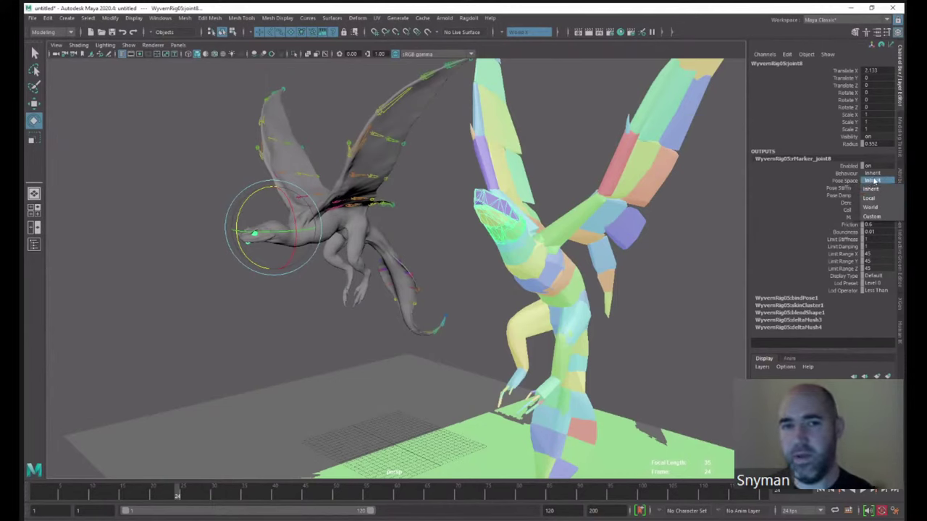
pyautogui.click(874, 216)
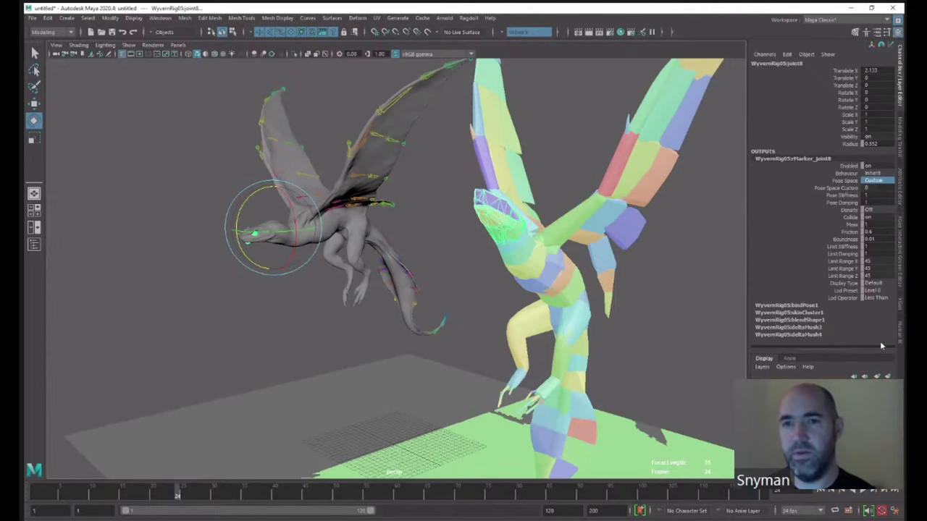
# - Play the simulation to check the head's motion, and open the head marker's Pose Space Custom value for editing
pyautogui.click(861, 492)
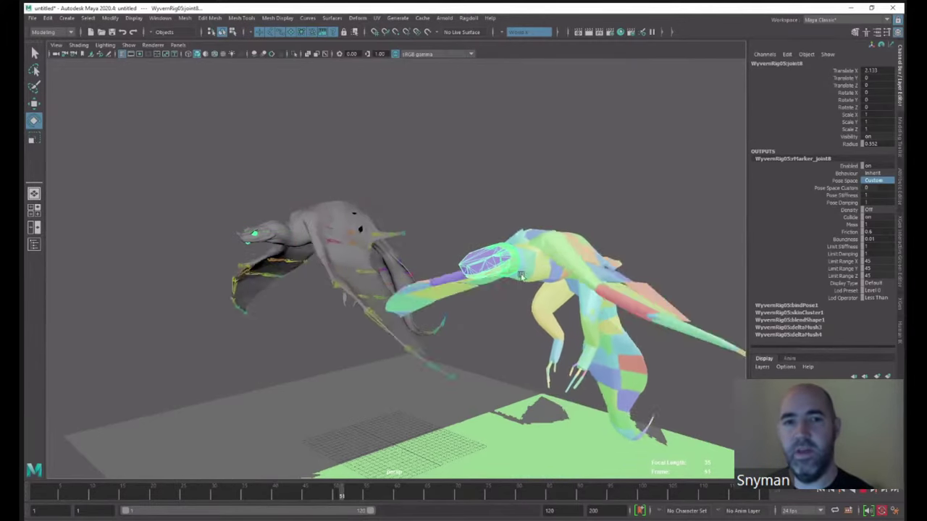
pyautogui.keyDown('alt'); pyautogui.moveTo(544, 276); pyautogui.dragTo(530, 259); pyautogui.keyUp('alt')
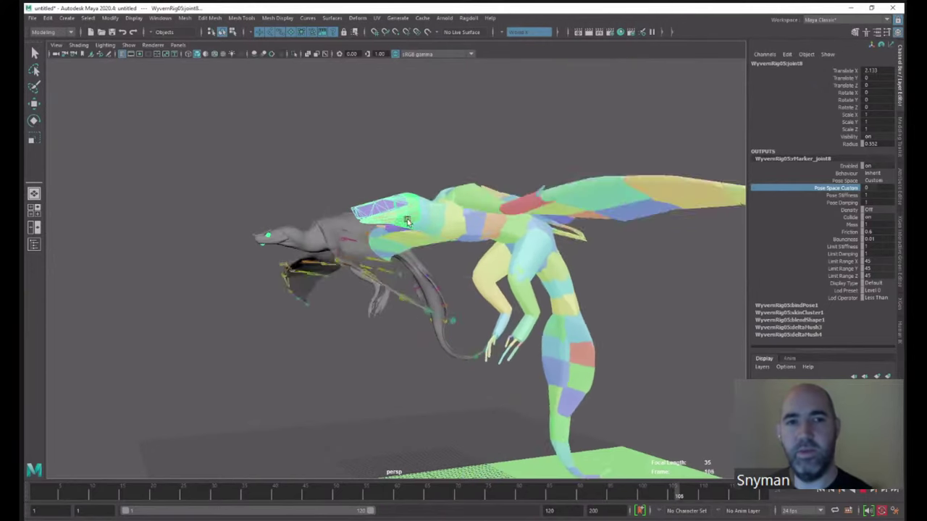
pyautogui.click(872, 187)
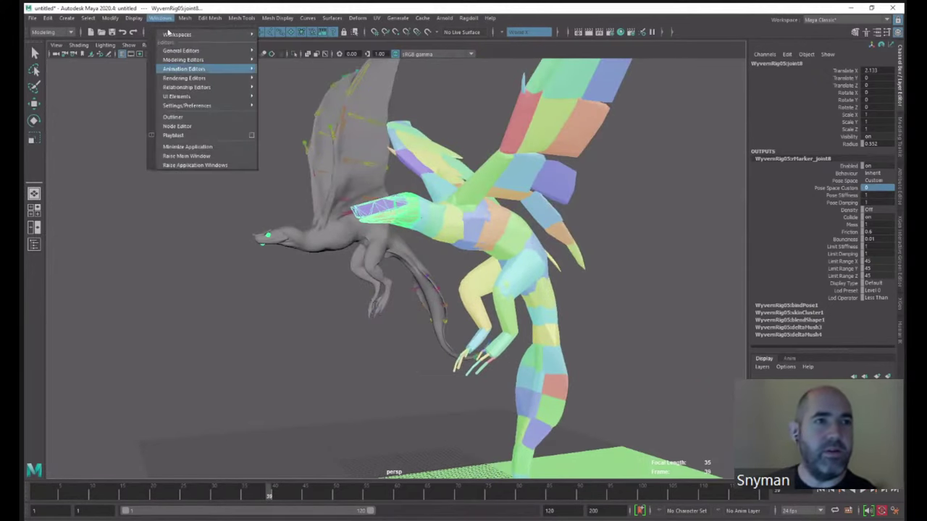
# - Select WyvernRig05:wyvern in the Outliner, set its Pose Stiffness to 1, and play the simulation from frame 1
pyautogui.click(194, 117)
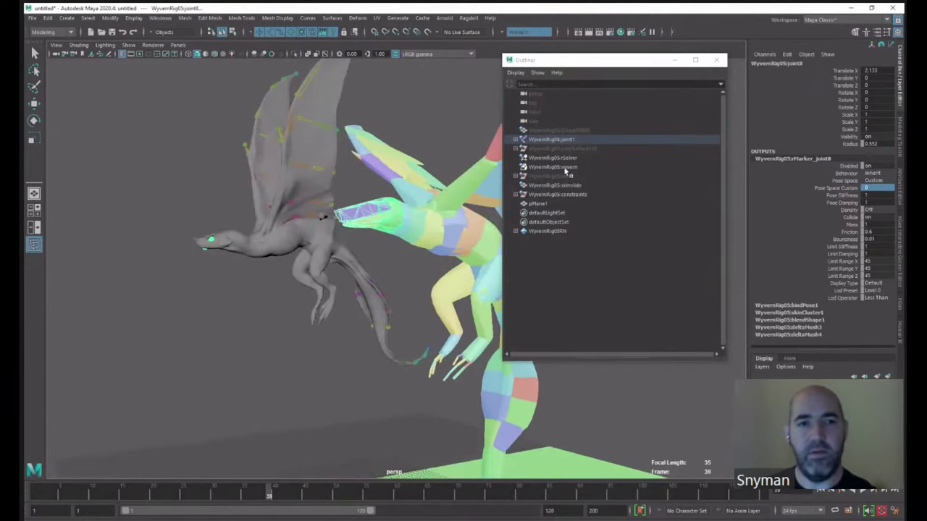
pyautogui.click(537, 205)
pyautogui.click(576, 158)
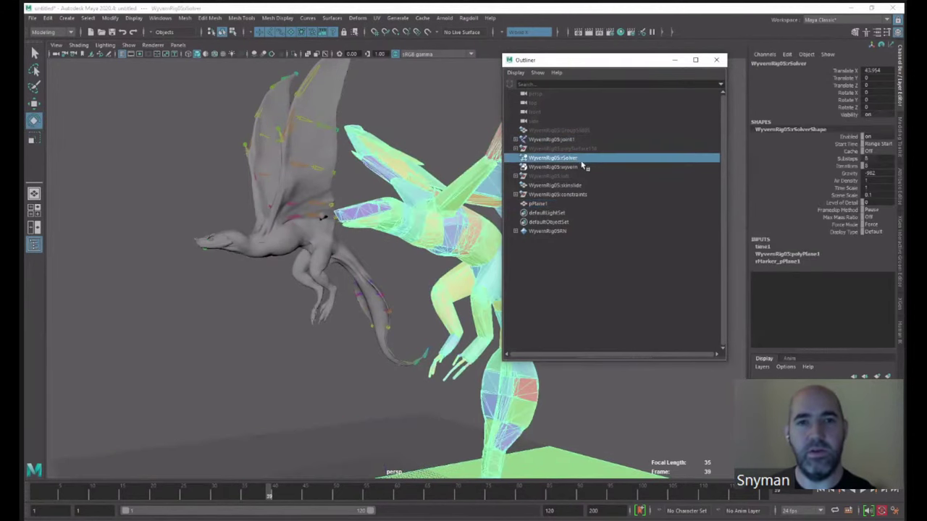
pyautogui.click(569, 166)
pyautogui.click(677, 61)
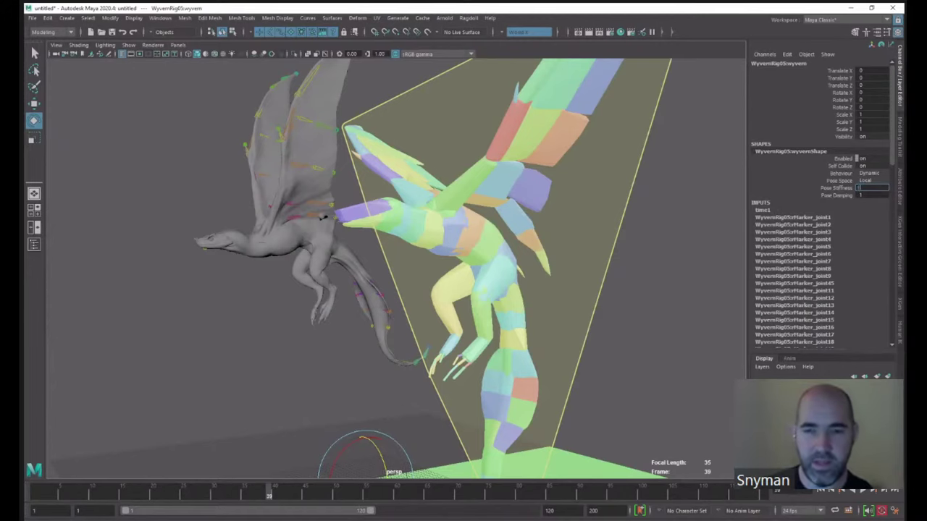
pyautogui.click(824, 490)
pyautogui.click(862, 491)
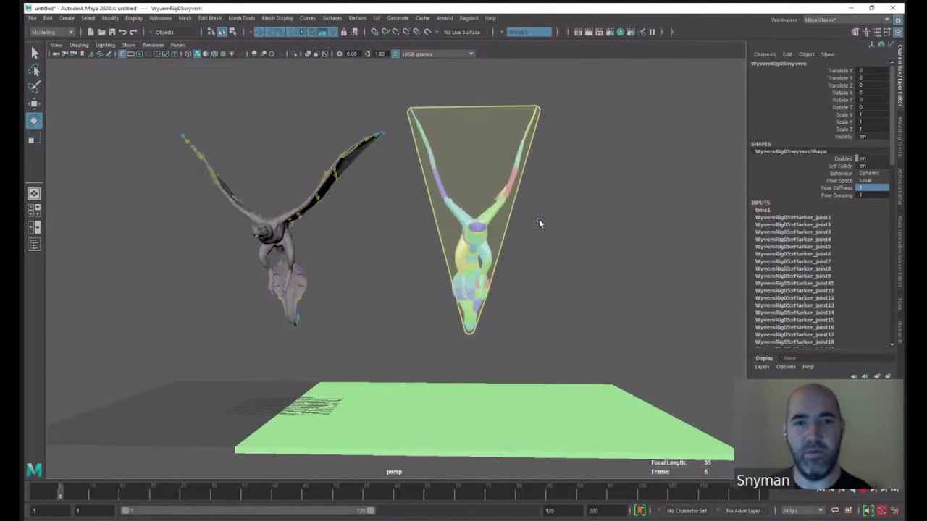
# - Stop playback and compare the simulated wyvern with the animated rig beside it
pyautogui.hotkey('alt', 'v')
pyautogui.keyDown('alt'); pyautogui.moveTo(434, 265); pyautogui.dragTo(419, 274); pyautogui.keyUp('alt')
pyautogui.keyDown('alt'); pyautogui.moveTo(419, 273); pyautogui.dragTo(535, 291, button='middle'); pyautogui.keyUp('alt')
pyautogui.keyDown('alt'); pyautogui.moveTo(536, 291); pyautogui.dragTo(658, 296, button='right'); pyautogui.keyUp('alt')
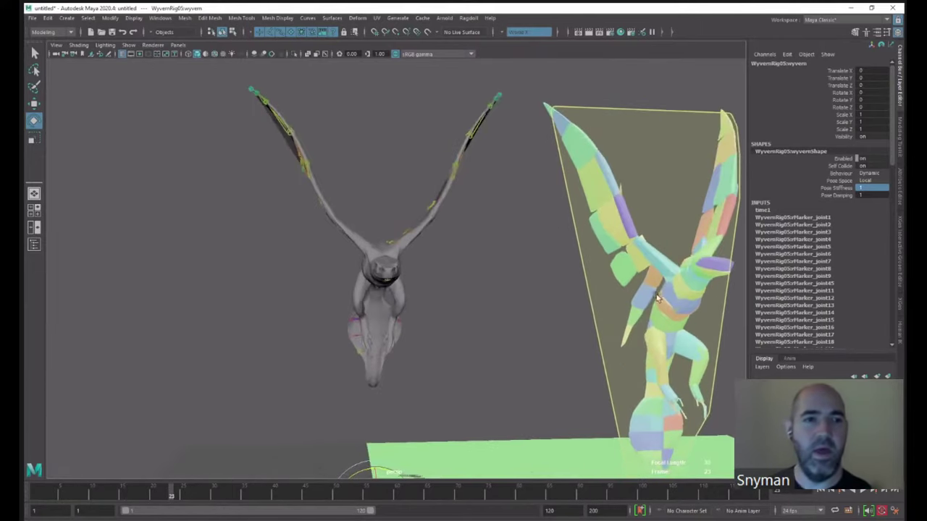
# - Return to frame 1 and select the outer joints of both wings on the animated wyvern
pyautogui.click(36, 493)
pyautogui.keyDown('alt'); pyautogui.moveTo(243, 269); pyautogui.dragTo(310, 263); pyautogui.keyUp('alt')
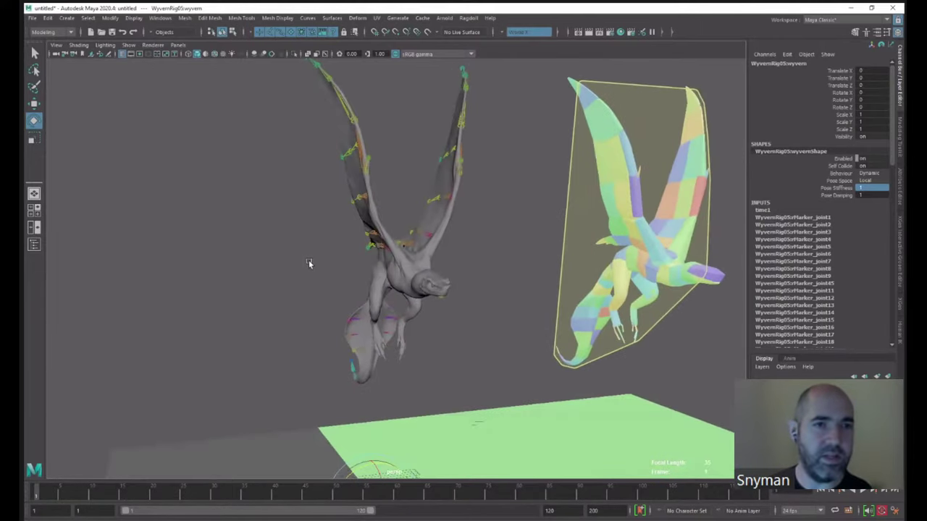
pyautogui.click(358, 162)
pyautogui.click(360, 159)
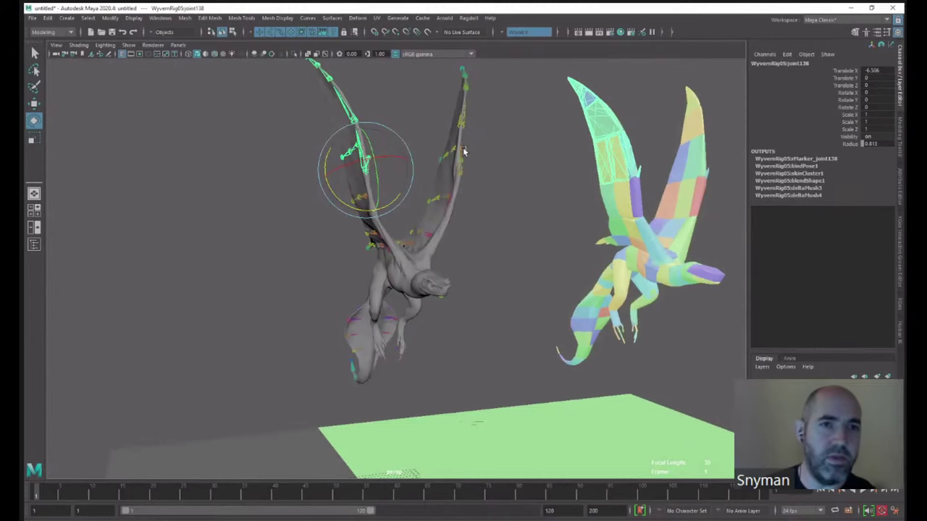
pyautogui.keyDown('alt'); pyautogui.moveTo(530, 156); pyautogui.dragTo(460, 165); pyautogui.keyUp('alt')
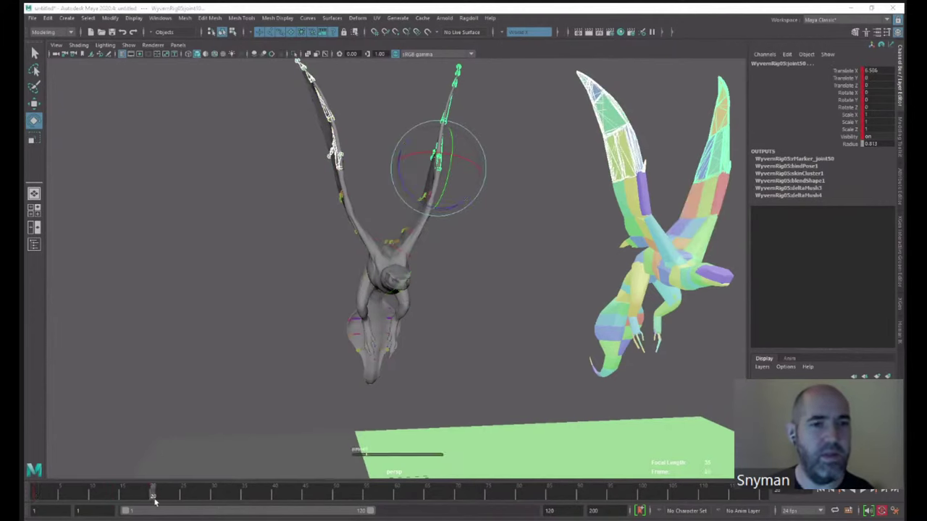
# - Key the outer wing joints through the flap cycle, folding them to a Rotate Z of about -81 at frame 20
pyautogui.moveTo(60, 498); pyautogui.dragTo(128, 486)
pyautogui.click(99, 494)
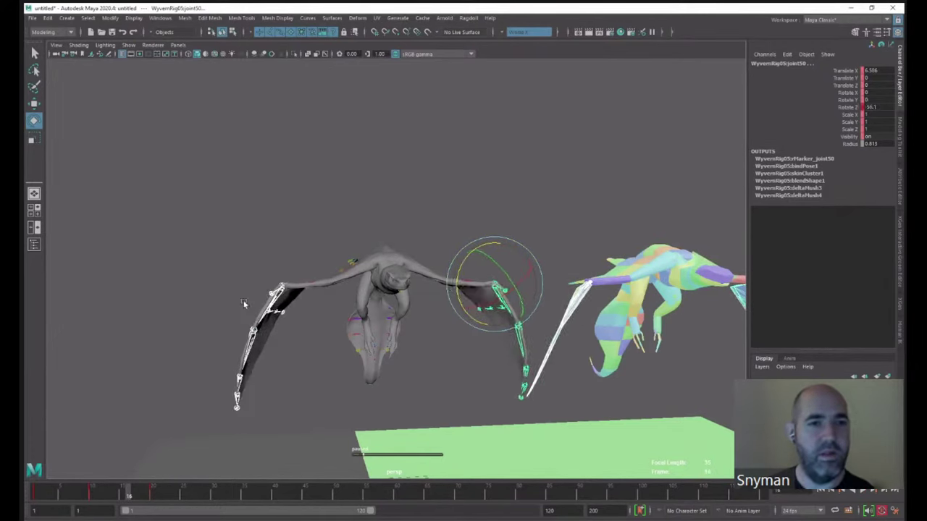
pyautogui.moveTo(115, 494); pyautogui.dragTo(152, 493)
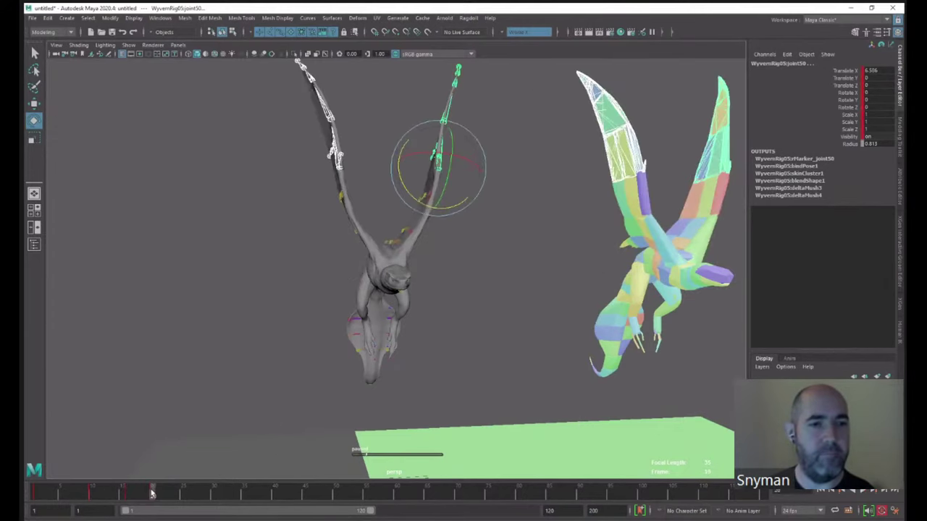
pyautogui.moveTo(428, 190)
pyautogui.mouseDown()
pyautogui.moveTo(418, 175)
pyautogui.moveTo(423, 203)
pyautogui.mouseUp()
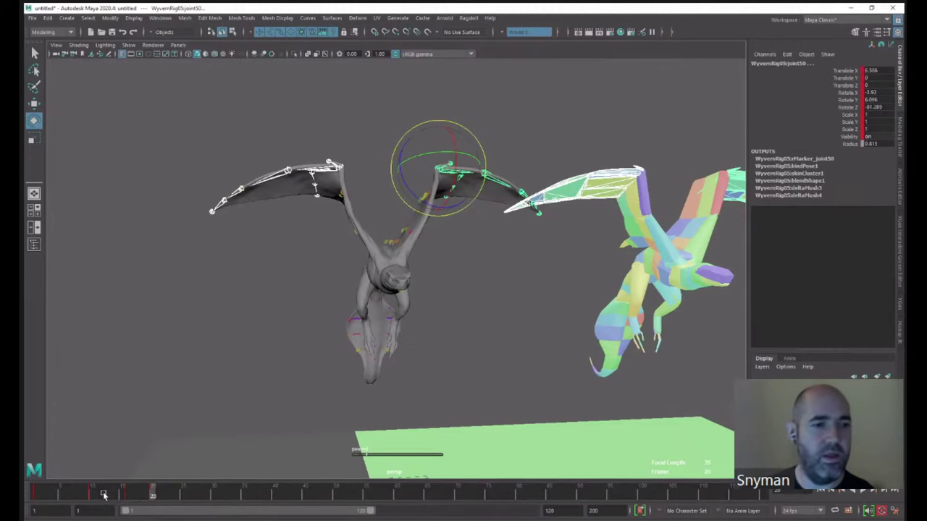
# - Straighten the outer wing joints at frame 4 to a Rotate Z of about -11 and preview the motion
pyautogui.moveTo(40, 495); pyautogui.dragTo(53, 492)
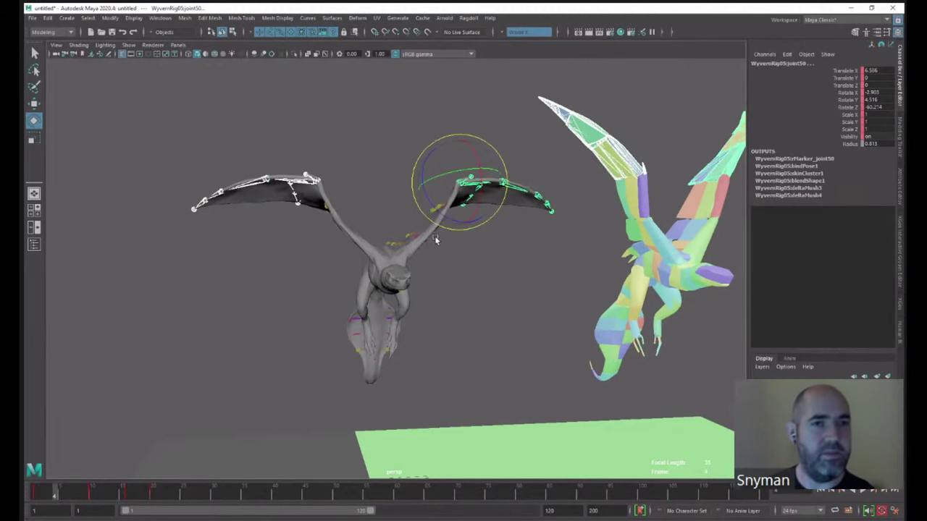
pyautogui.moveTo(436, 207); pyautogui.dragTo(464, 219)
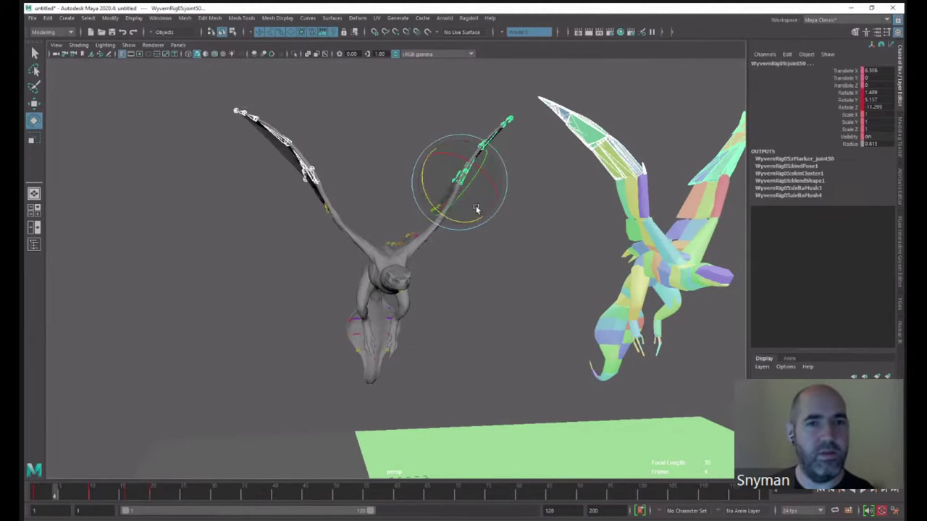
pyautogui.moveTo(37, 494); pyautogui.dragTo(71, 491)
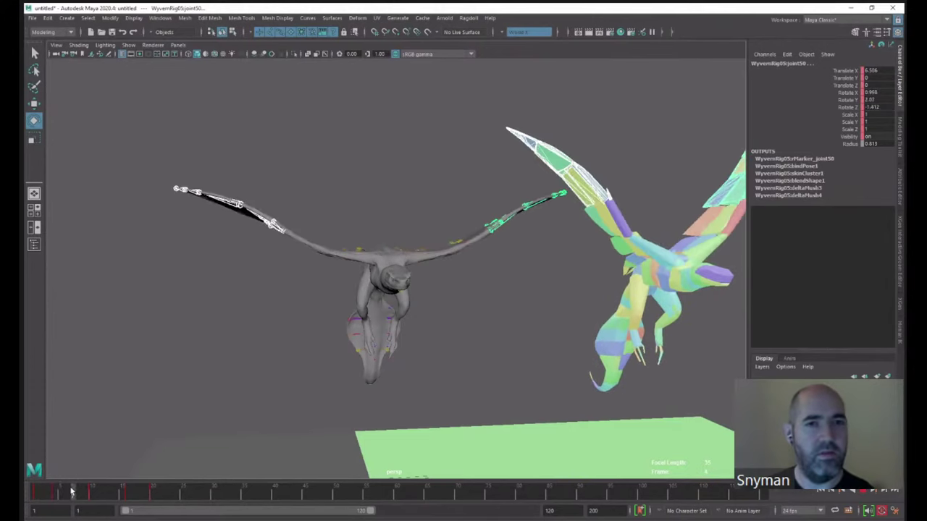
# - Cycle the outer wing joints' animation curves before and after their keys in the Graph Editor
pyautogui.click(283, 69)
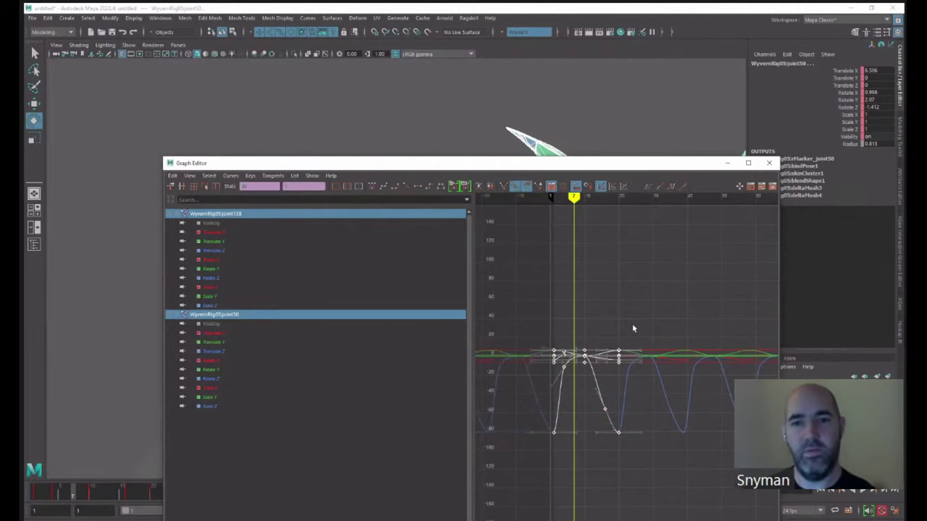
pyautogui.keyDown('alt'); pyautogui.moveTo(706, 392); pyautogui.dragTo(600, 368, button='middle'); pyautogui.keyUp('alt')
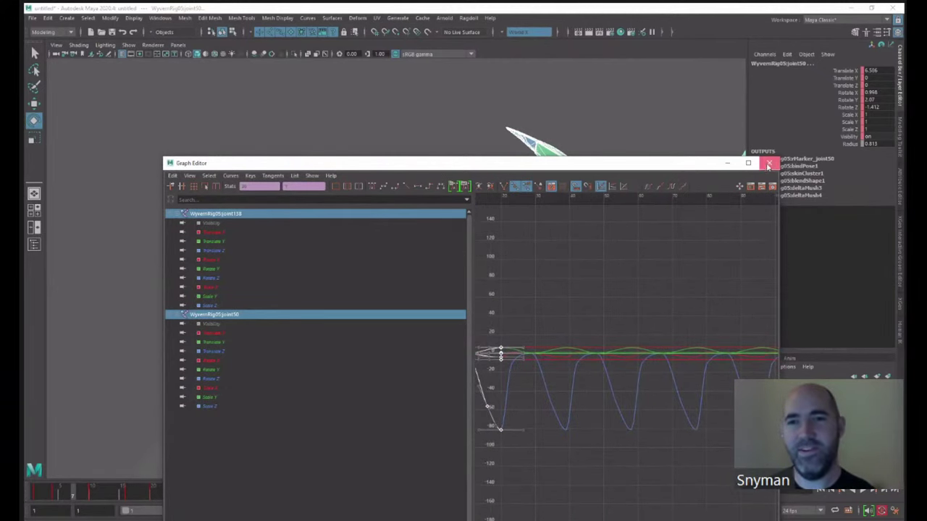
pyautogui.click(768, 162)
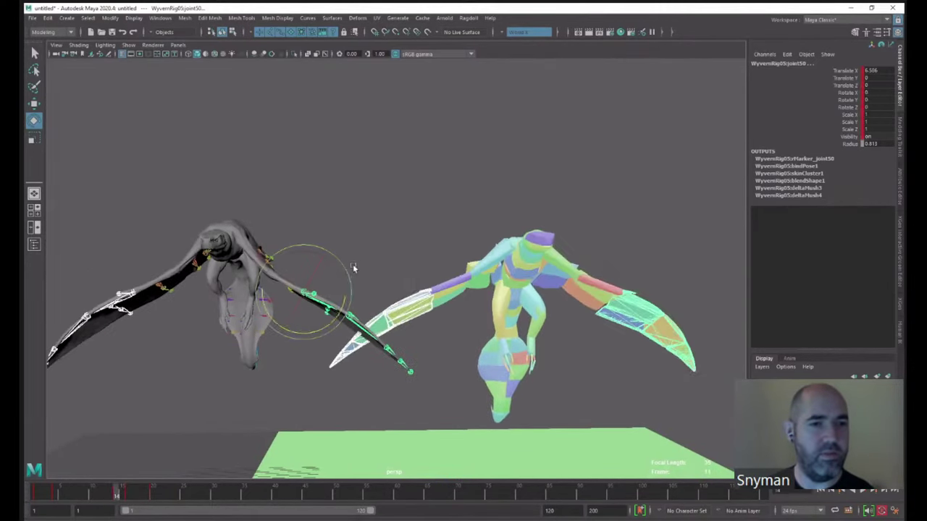
# - Rotate the outer wing joints to a Rotate Z of about 12 during the downstroke and play the simulation
pyautogui.moveTo(343, 285); pyautogui.dragTo(338, 276)
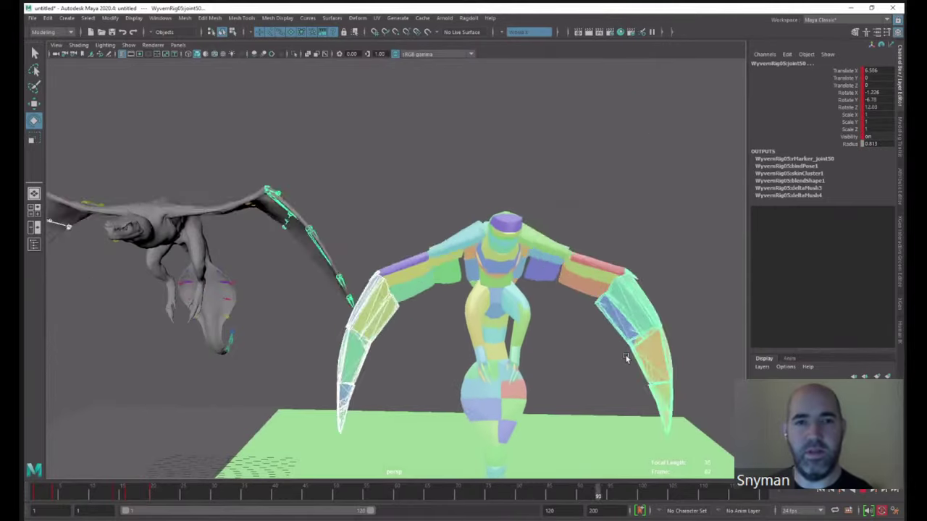
pyautogui.keyDown('alt'); pyautogui.moveTo(511, 350); pyautogui.dragTo(513, 388); pyautogui.keyUp('alt')
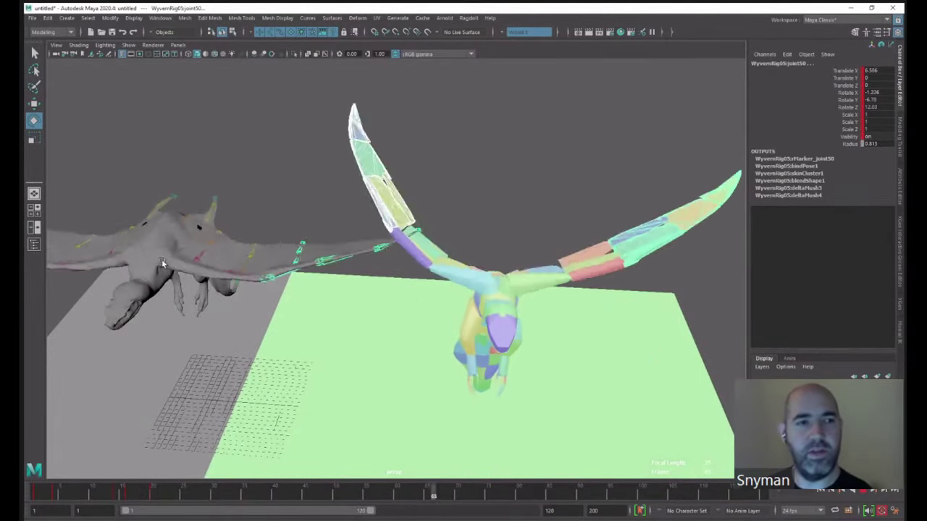
pyautogui.hotkey('alt', 'v')
# - In wireframe display, select wing joint48 and set its marker's World Pose Translation to about 0.056
pyautogui.keyDown('alt'); pyautogui.moveTo(162, 262); pyautogui.dragTo(290, 253); pyautogui.keyUp('alt')
pyautogui.keyDown('alt'); pyautogui.moveTo(290, 253); pyautogui.dragTo(468, 249, button='right'); pyautogui.keyUp('alt')
pyautogui.keyDown('alt'); pyautogui.moveTo(468, 249); pyautogui.dragTo(453, 236); pyautogui.keyUp('alt')
pyautogui.click(441, 207)
pyautogui.press('4')
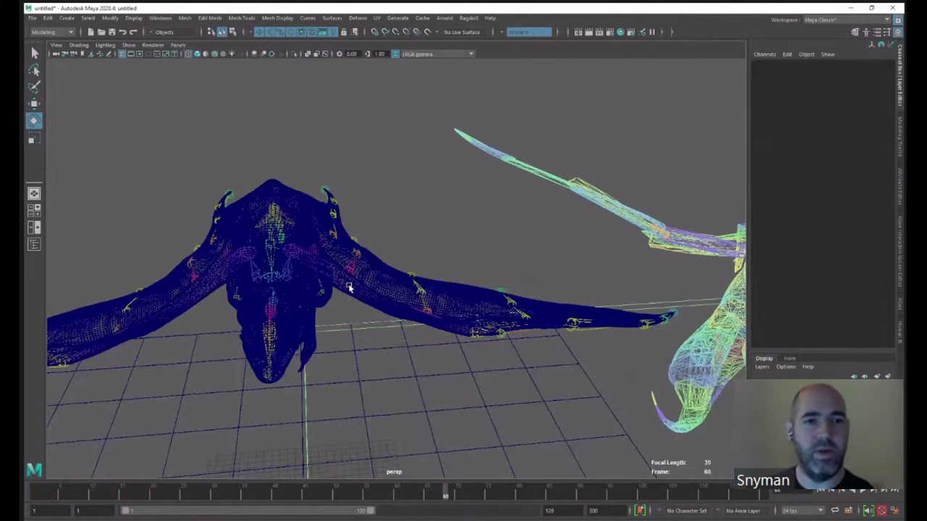
pyautogui.click(341, 286)
pyautogui.hotkey('ctrl', 'a')
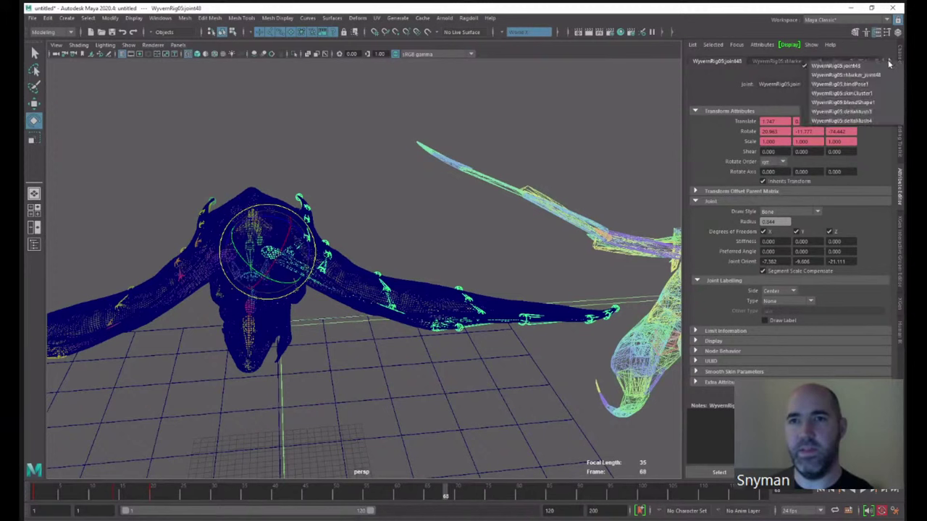
pyautogui.click(861, 75)
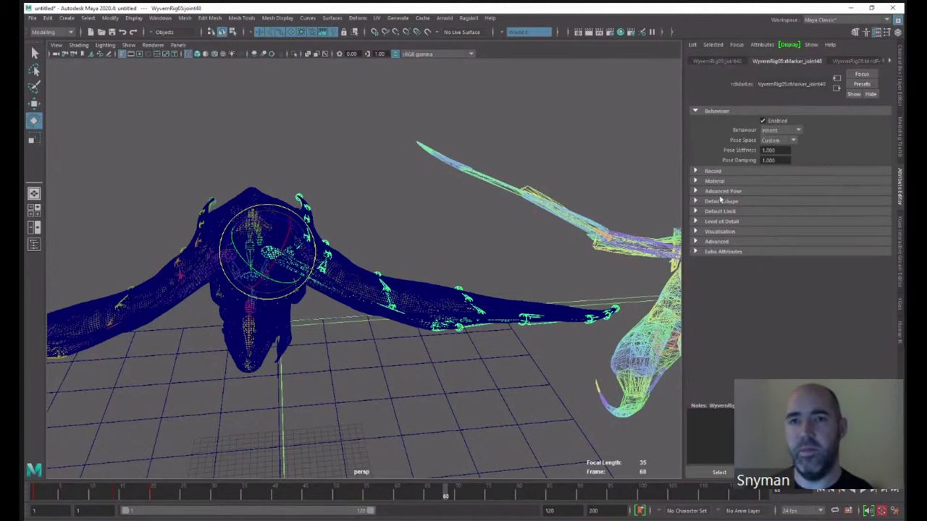
pyautogui.click(695, 192)
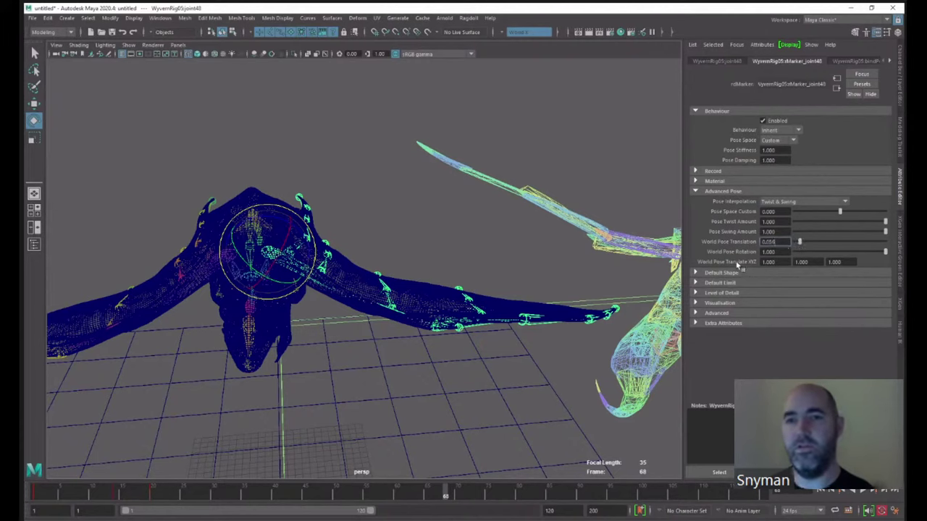
# - Lower World Pose Translation similarly on the opposite wing's joint136 marker, and play the simulation in shaded display
pyautogui.click(197, 287)
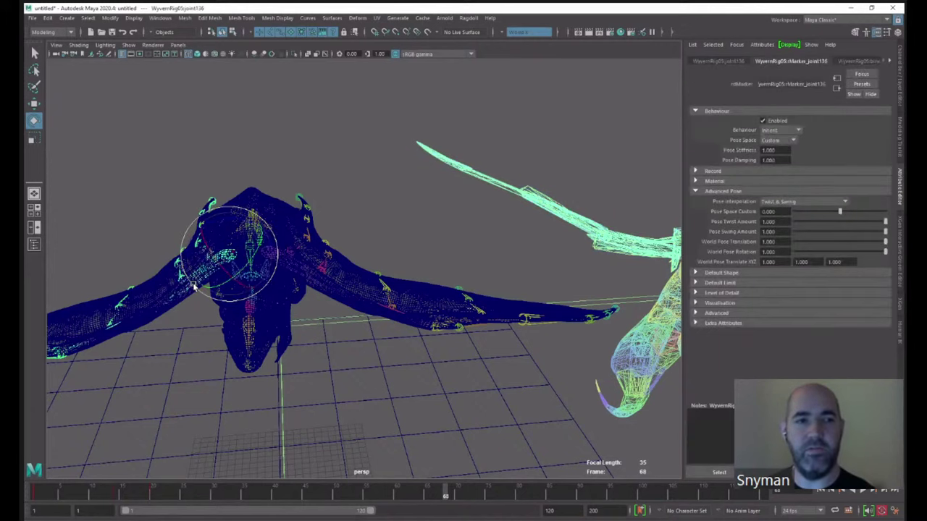
pyautogui.click(799, 241)
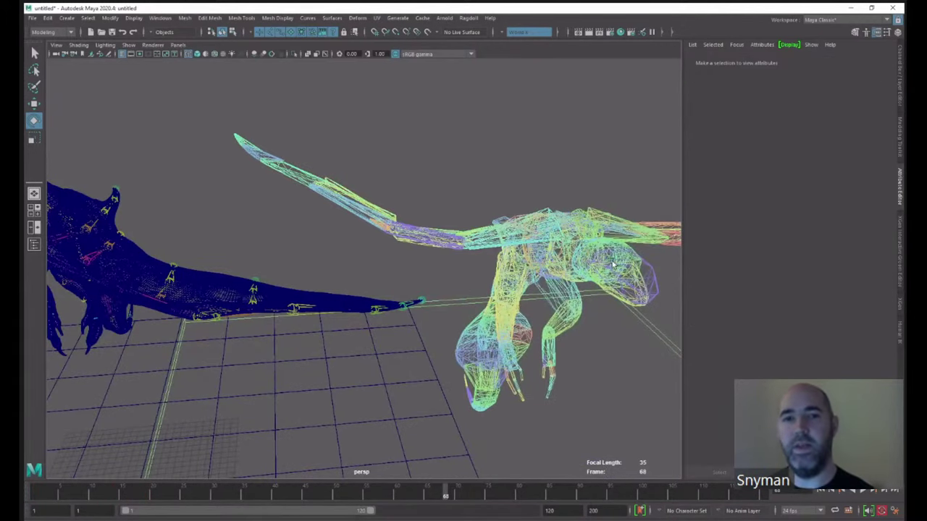
pyautogui.press('5')
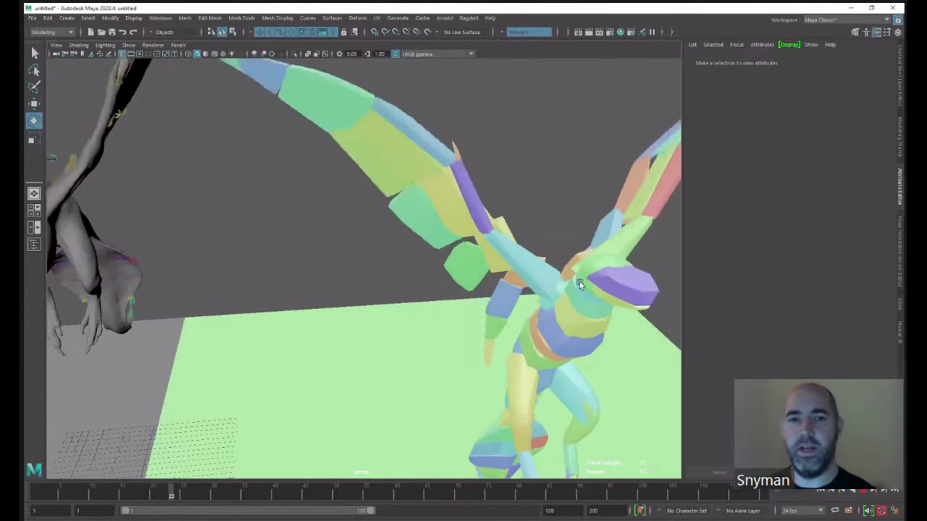
pyautogui.keyDown('alt'); pyautogui.moveTo(535, 265); pyautogui.dragTo(395, 243); pyautogui.keyUp('alt')
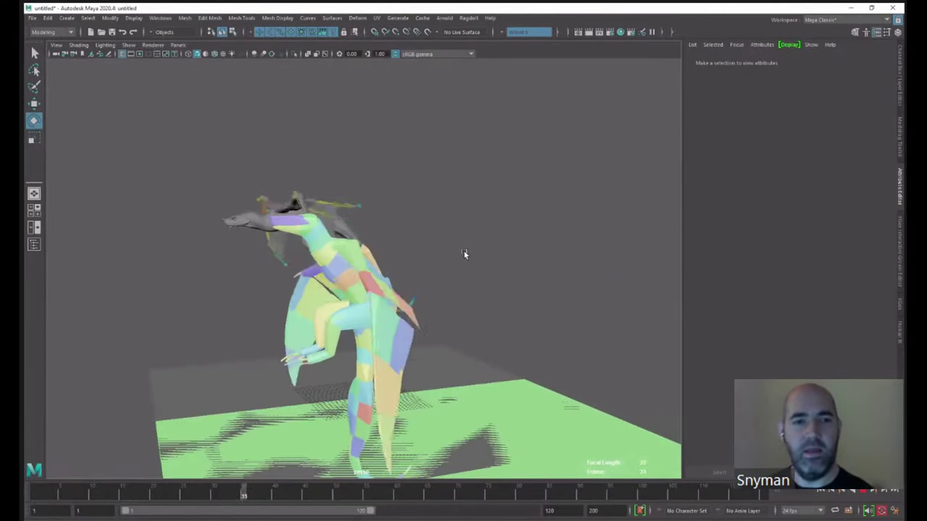
pyautogui.keyDown('alt'); pyautogui.moveTo(465, 288); pyautogui.dragTo(466, 253); pyautogui.keyUp('alt')
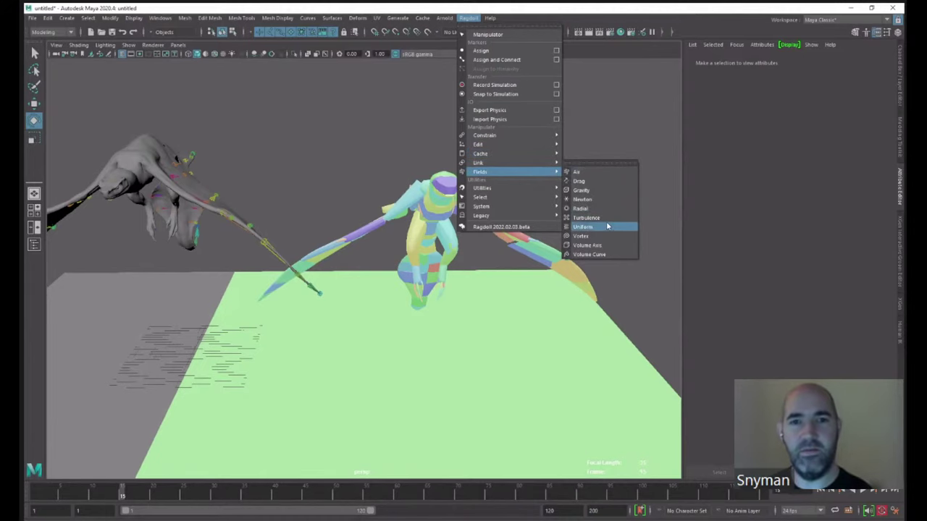
# - Add a Ragdoll uniform field and set its Direction Z to -1
pyautogui.click(583, 228)
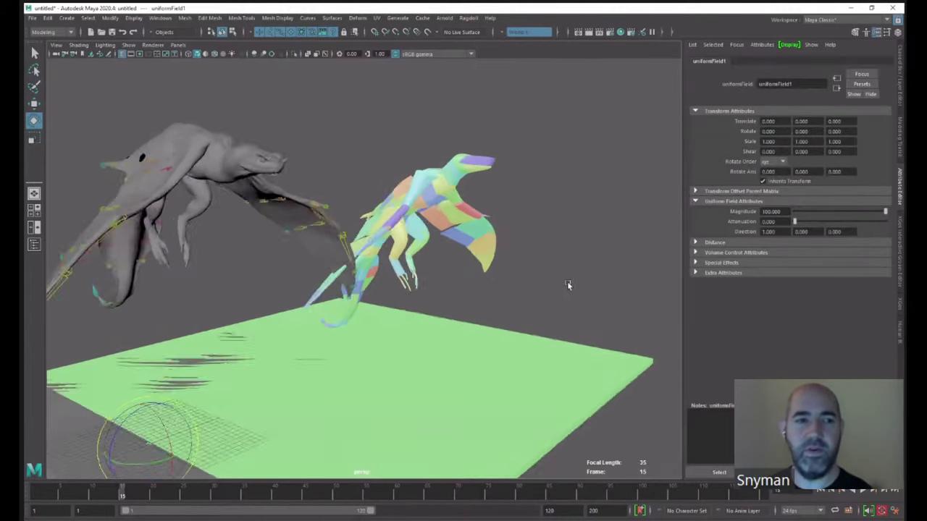
pyautogui.hotkey('ctrl', 'a')
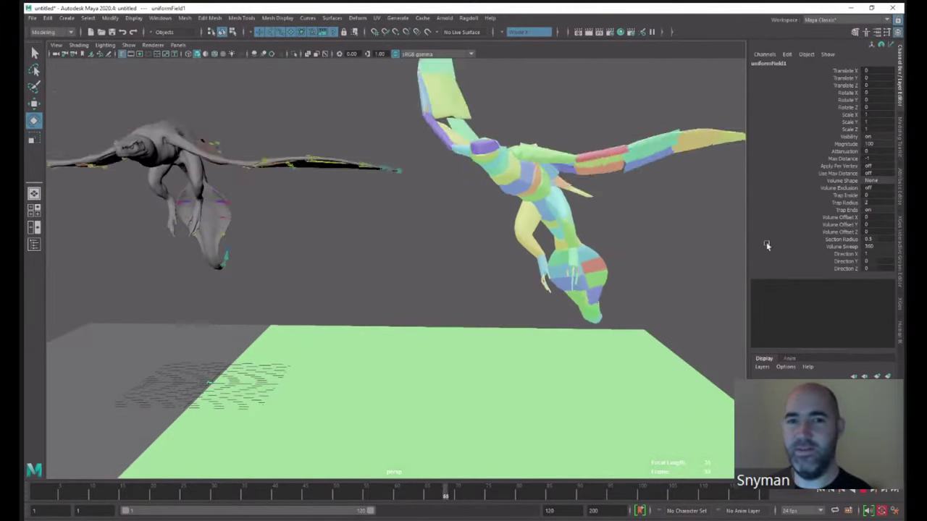
pyautogui.click(877, 254)
pyautogui.click(877, 268)
pyautogui.write('-1')
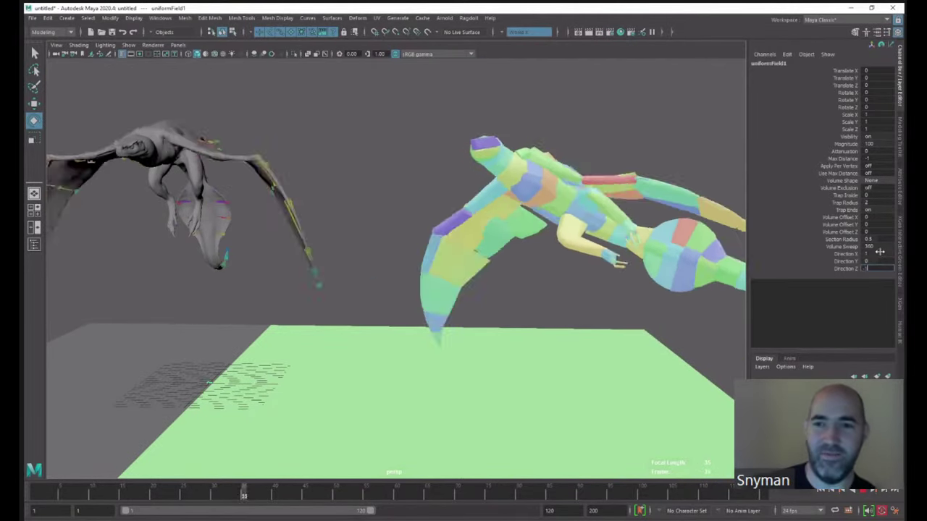
pyautogui.press('Return')
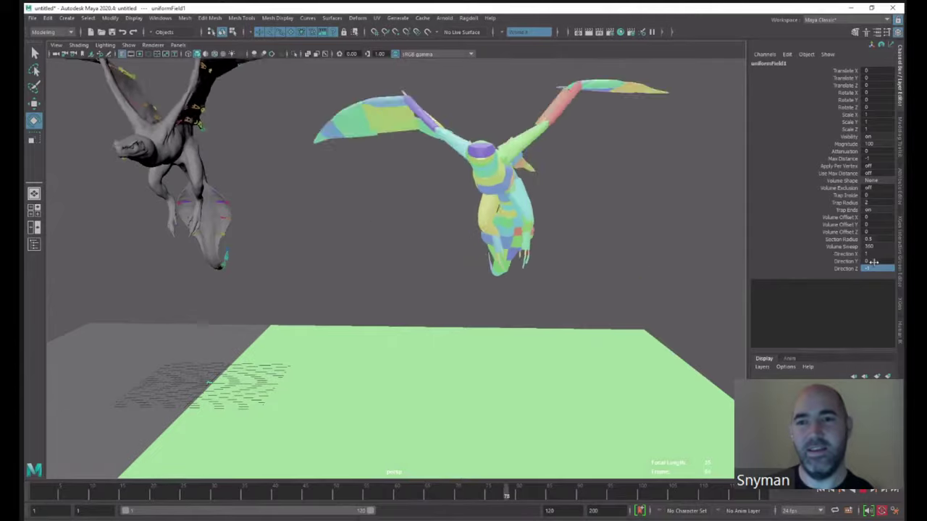
# - Set the uniform field's Direction X to 0 and watch the simulated wyvern from the side
pyautogui.click(878, 255)
pyautogui.write('0')
pyautogui.press('Return')
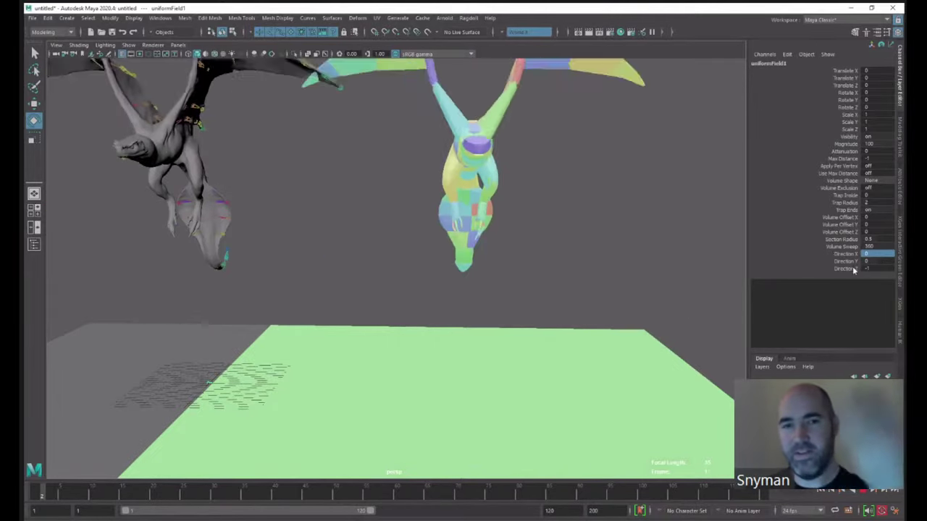
pyautogui.keyDown('alt'); pyautogui.moveTo(548, 275); pyautogui.dragTo(488, 283); pyautogui.keyUp('alt')
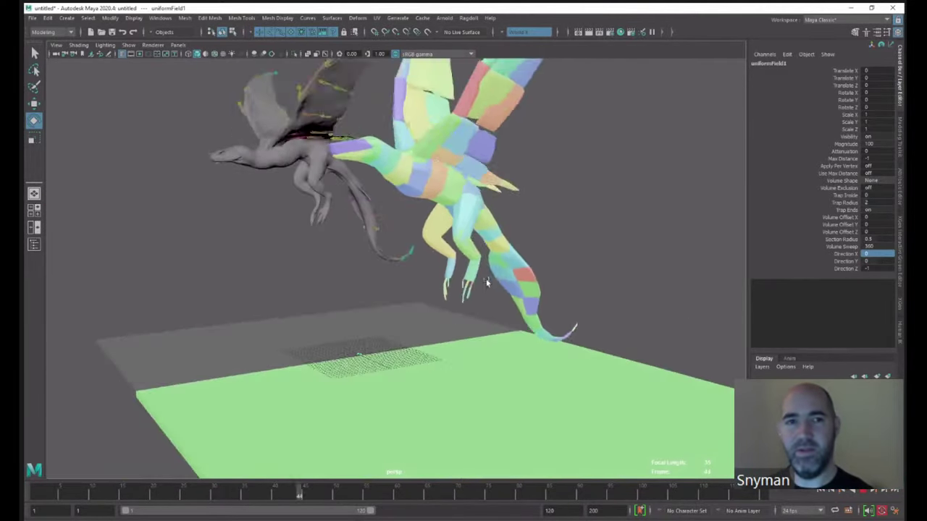
pyautogui.keyDown('alt'); pyautogui.moveTo(569, 229); pyautogui.dragTo(550, 242); pyautogui.keyUp('alt')
# - Try a Direction X of 0.2 on the uniform field, and reset it to 0
pyautogui.click(876, 254)
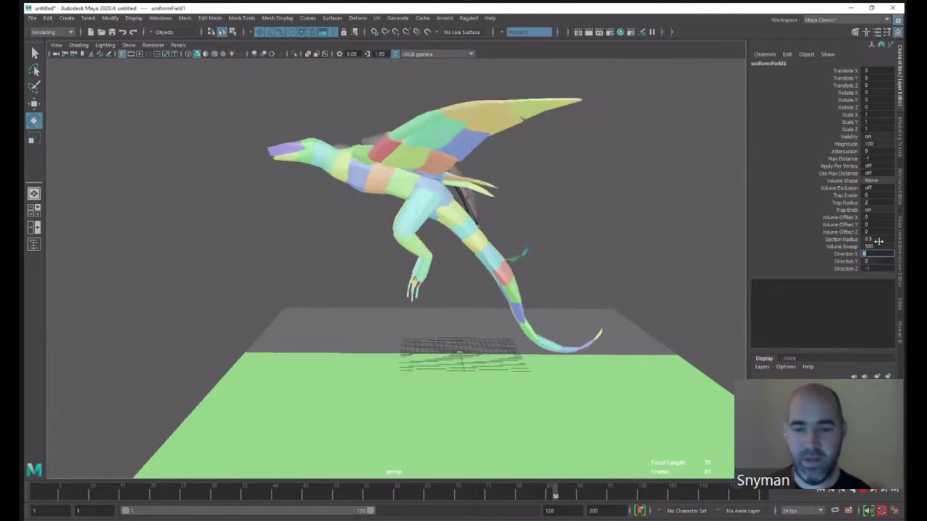
pyautogui.write('.7')
pyautogui.press('Return')
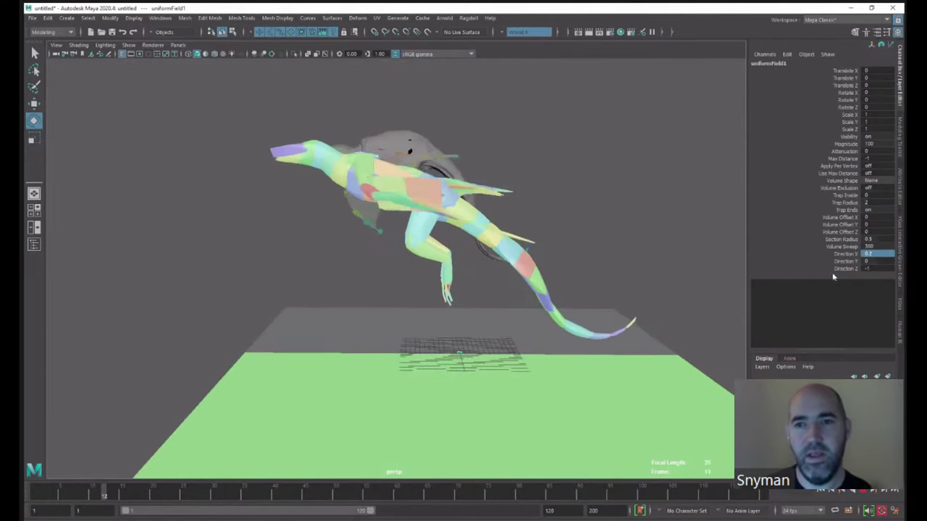
pyautogui.click(878, 254)
pyautogui.write('0')
pyautogui.press('Return')
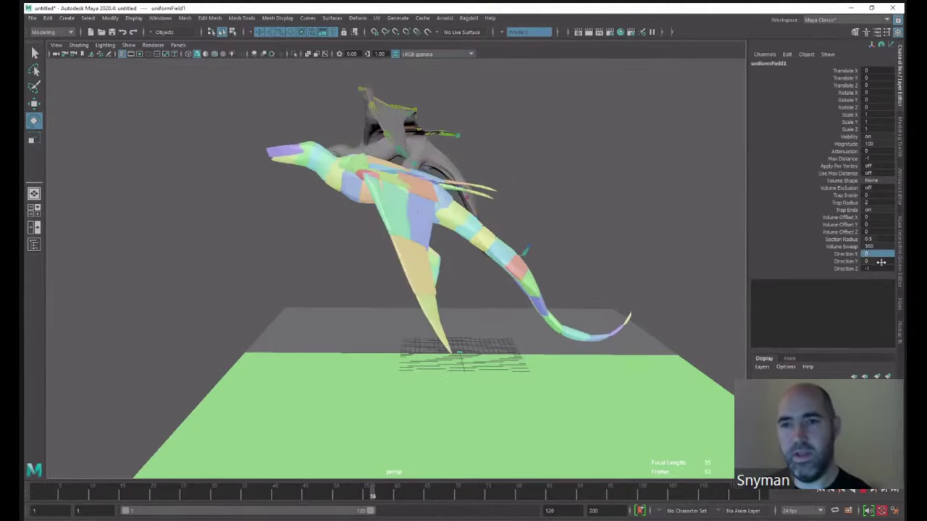
# - Set the uniform field's Direction Y to 0.1 and watch the wyvern's flight from several angles
pyautogui.click(879, 262)
pyautogui.write('0.1')
pyautogui.press('Return')
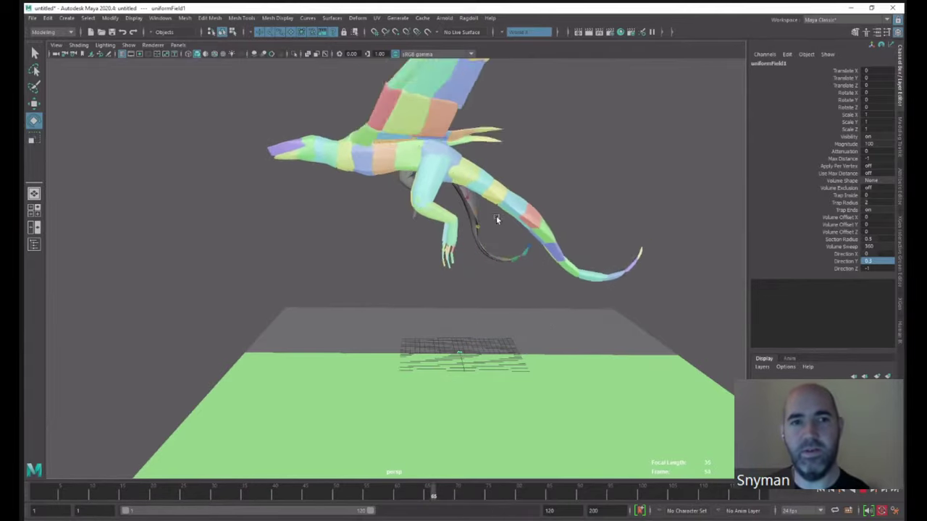
pyautogui.keyDown('alt'); pyautogui.moveTo(496, 215); pyautogui.dragTo(626, 226); pyautogui.keyUp('alt')
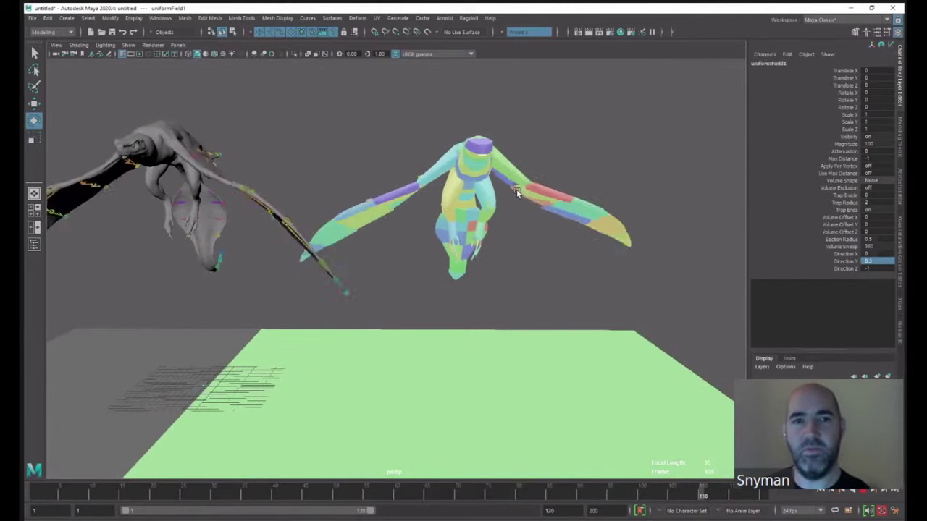
pyautogui.keyDown('alt'); pyautogui.moveTo(516, 189); pyautogui.dragTo(464, 216); pyautogui.keyUp('alt')
# - Stop playback, select the joints of both legs in wireframe display and set their markers' Pose Stiffness to 0.1
pyautogui.hotkey('alt', 'v')
pyautogui.click(132, 166)
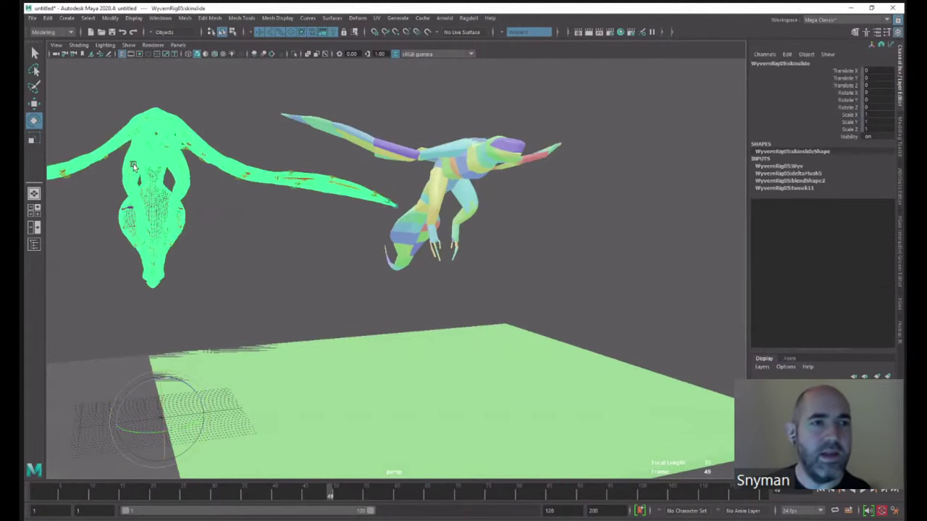
pyautogui.click(134, 166)
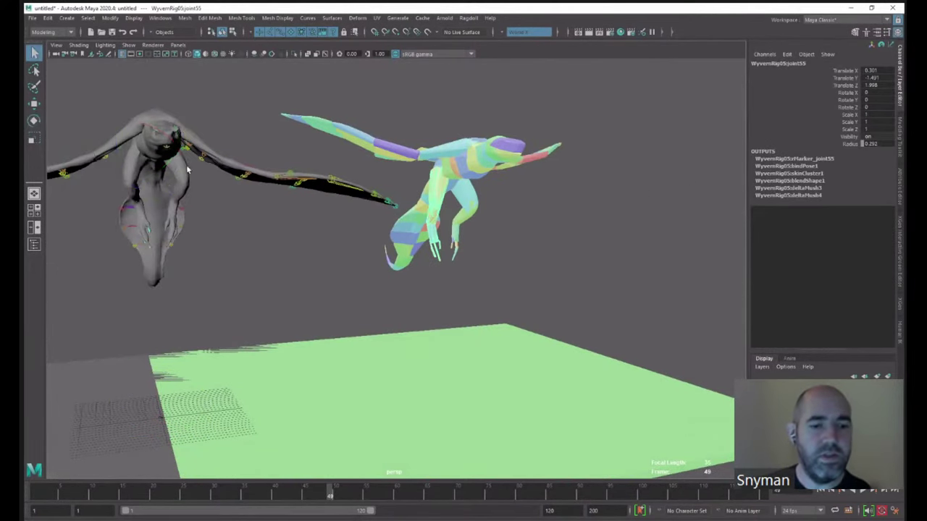
pyautogui.keyDown('alt'); pyautogui.moveTo(205, 181); pyautogui.dragTo(331, 182); pyautogui.keyUp('alt')
pyautogui.press('4')
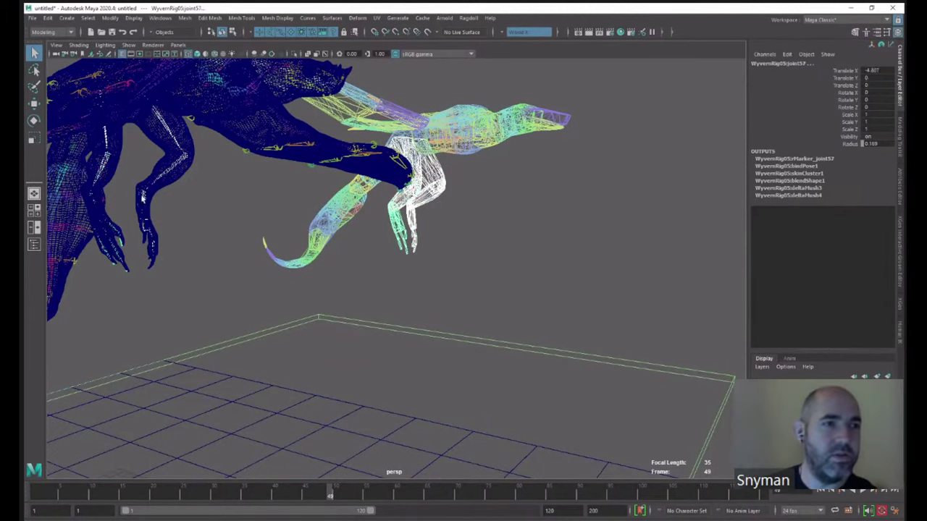
pyautogui.click(791, 160)
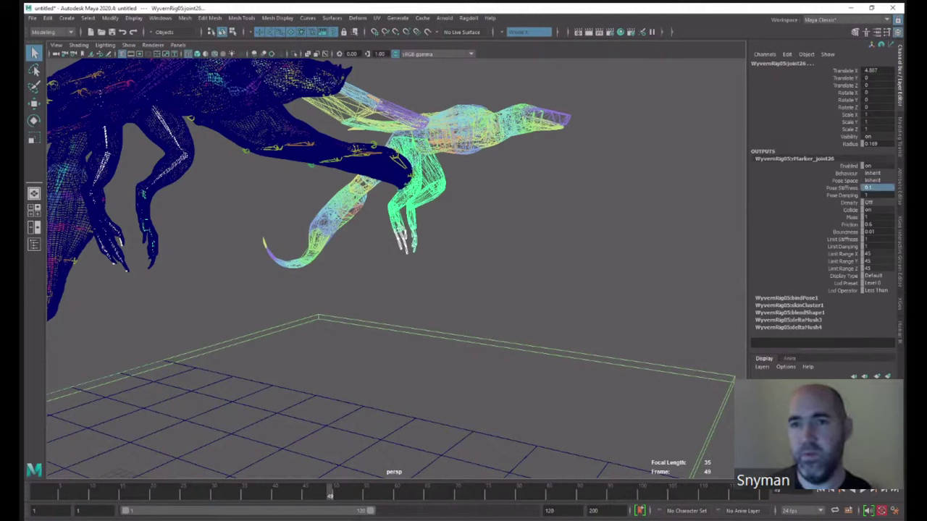
# - Test the leg motion, set the leg markers' Pose Stiffness to 0.04 and replay the simulation in shaded display from several angles
pyautogui.click(862, 492)
pyautogui.keyDown('alt'); pyautogui.moveTo(453, 290); pyautogui.dragTo(517, 263); pyautogui.keyUp('alt')
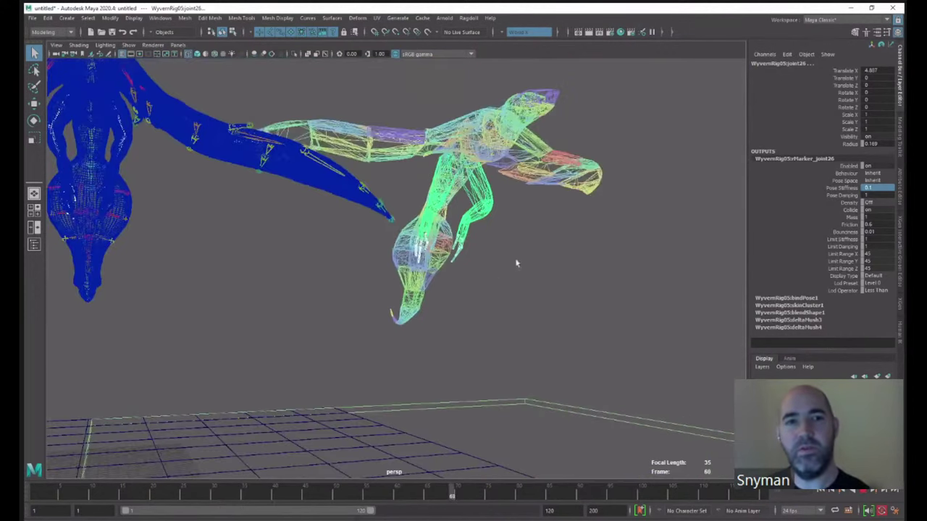
pyautogui.press('5')
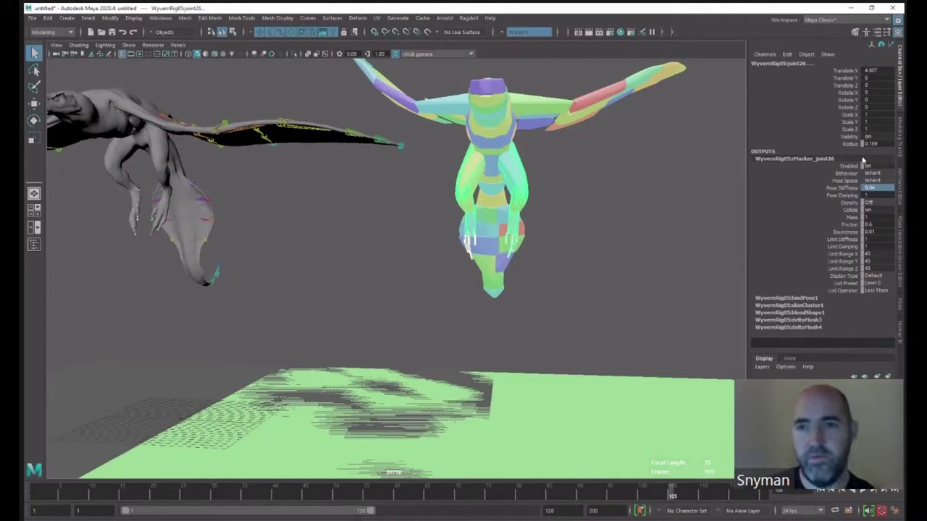
pyautogui.click(843, 490)
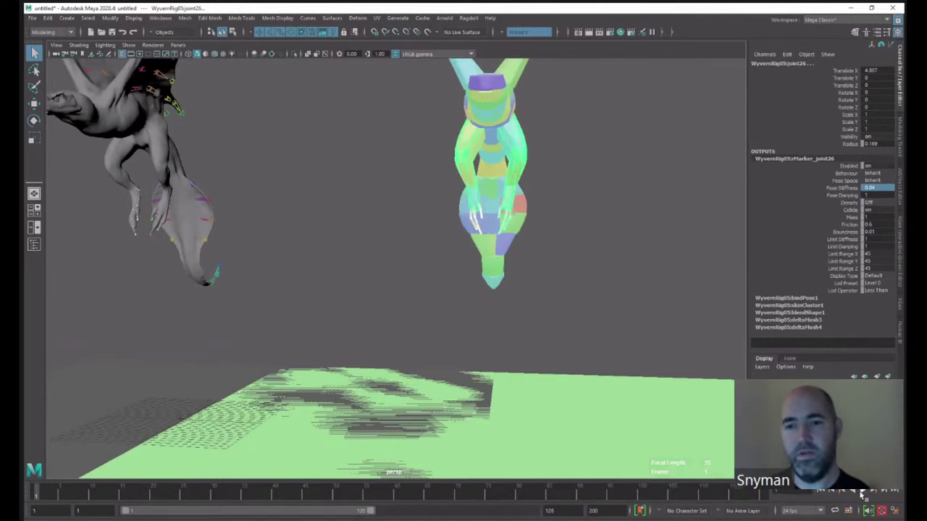
pyautogui.click(862, 491)
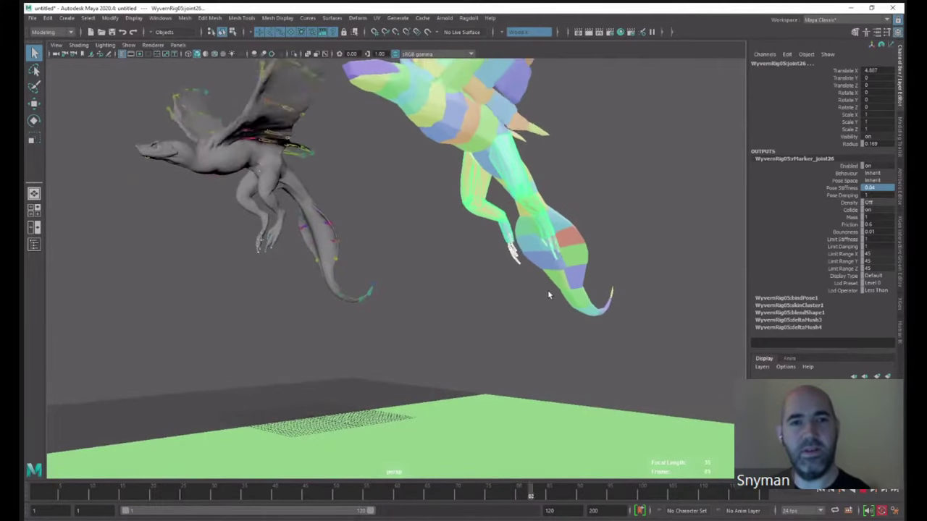
pyautogui.keyDown('alt'); pyautogui.moveTo(549, 294); pyautogui.dragTo(561, 258); pyautogui.keyUp('alt')
pyautogui.press('Escape')
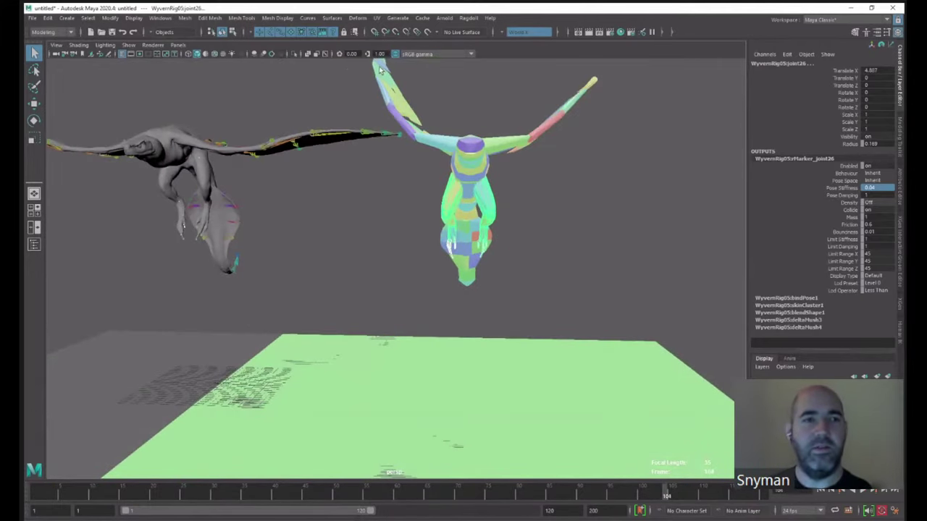
# - Add a Ragdoll turbulence field, set its Magnitude to 300 and play the simulation from the first frame
pyautogui.click(470, 19)
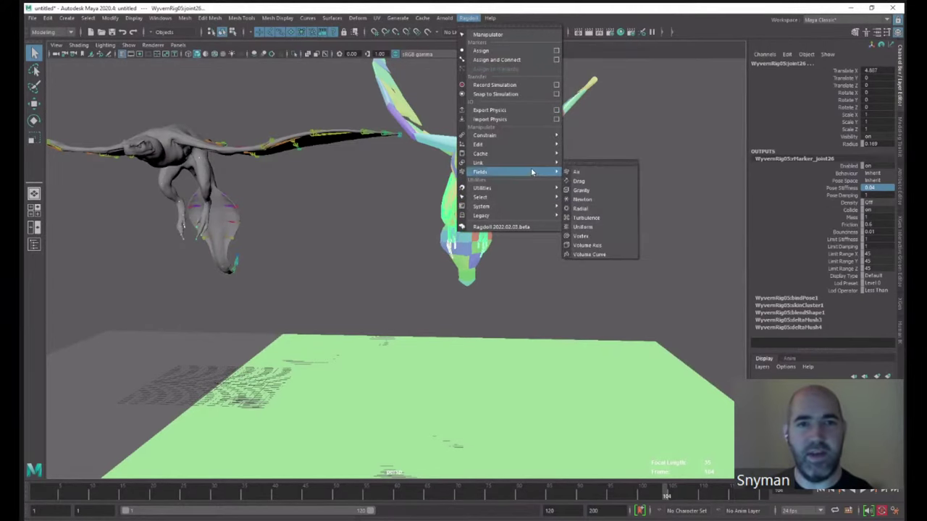
pyautogui.moveTo(532, 165)
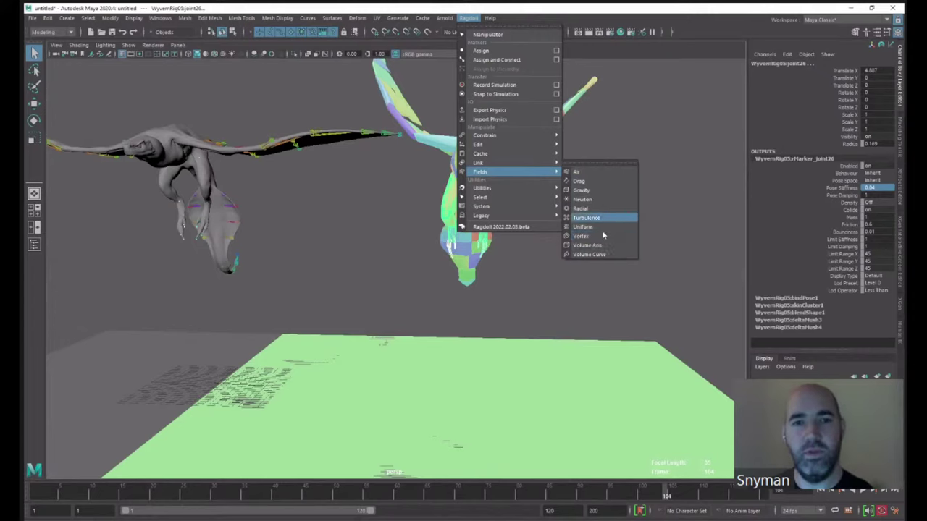
pyautogui.click(607, 218)
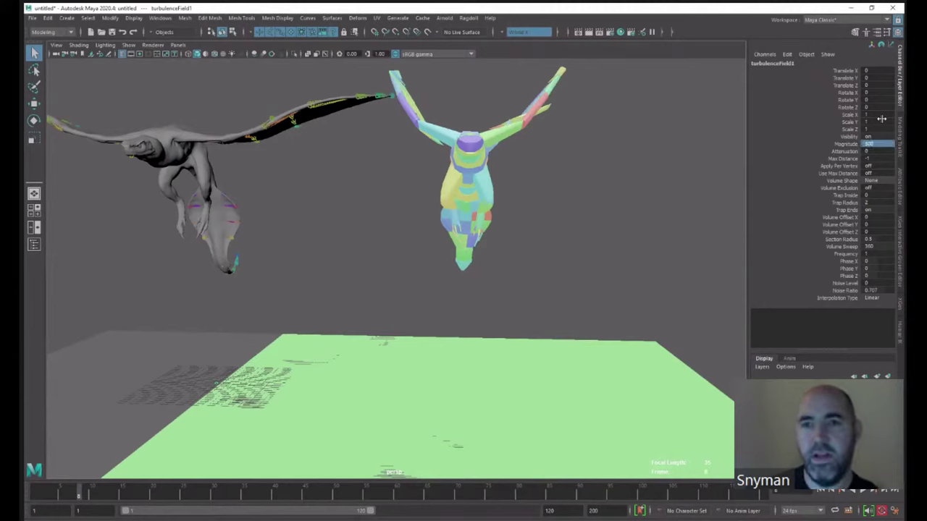
pyautogui.click(820, 491)
pyautogui.click(863, 491)
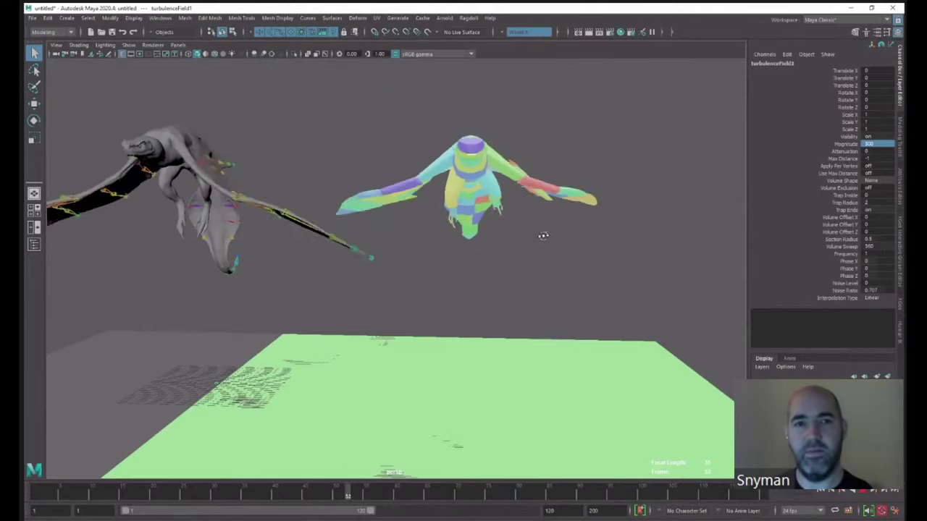
pyautogui.keyDown('alt'); pyautogui.moveTo(543, 236); pyautogui.dragTo(464, 235); pyautogui.keyUp('alt')
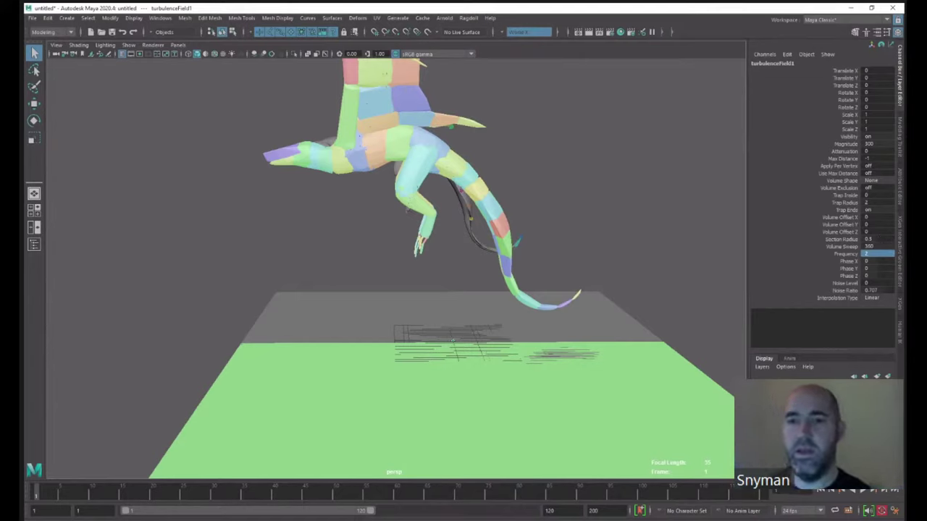
# - Set the turbulence field's Frequency to 2 and watch the wyvern's flight from the side and front
pyautogui.click(863, 492)
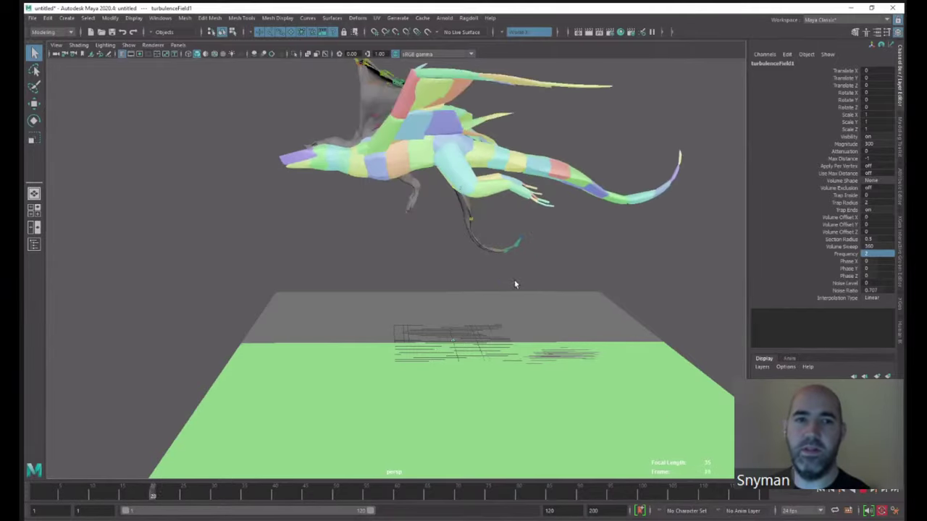
pyautogui.keyDown('alt'); pyautogui.moveTo(548, 265); pyautogui.dragTo(667, 268); pyautogui.keyUp('alt')
pyautogui.keyDown('alt'); pyautogui.moveTo(667, 269); pyautogui.dragTo(674, 326, button='middle'); pyautogui.keyUp('alt')
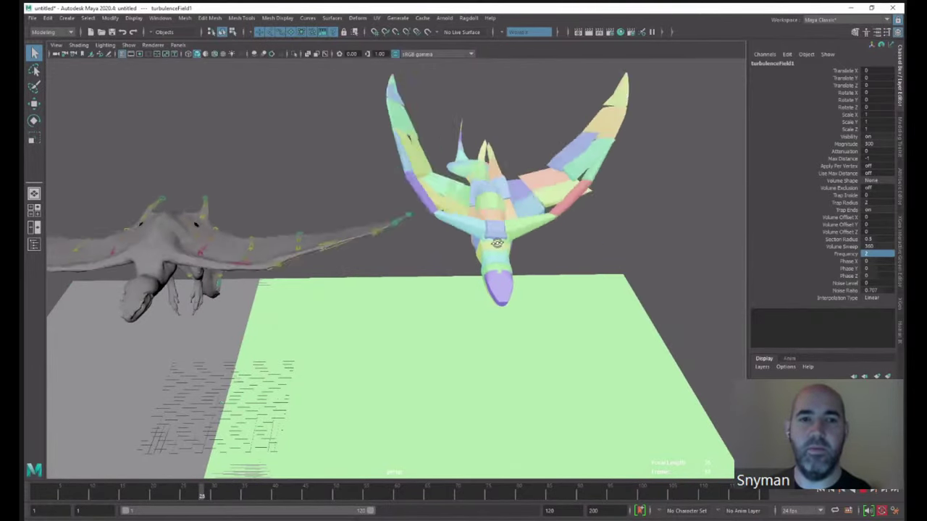
pyautogui.keyDown('alt'); pyautogui.moveTo(475, 215); pyautogui.dragTo(426, 233); pyautogui.keyUp('alt')
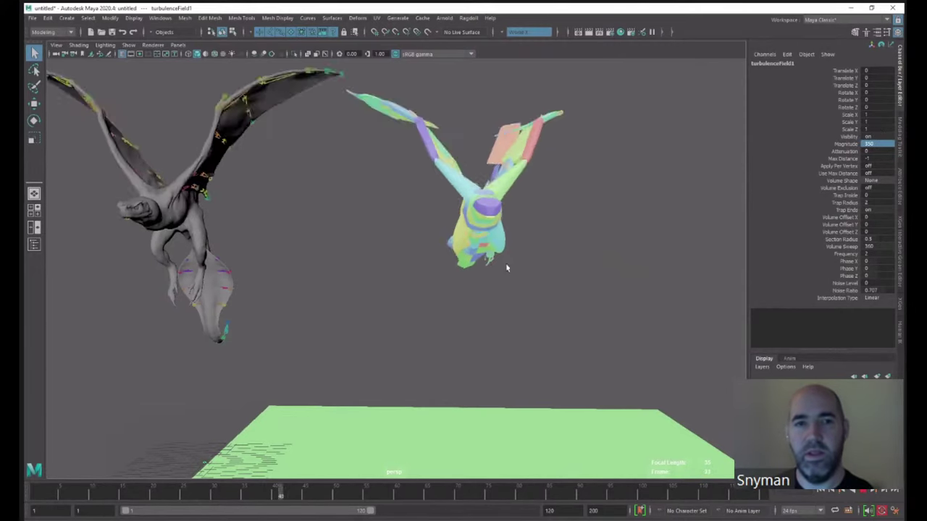
# - Set the turbulence field's Magnitude to 350, adjust its Frequency and watch the flight from behind, the side and the front
pyautogui.keyDown('alt'); pyautogui.moveTo(506, 263); pyautogui.dragTo(672, 276); pyautogui.keyUp('alt')
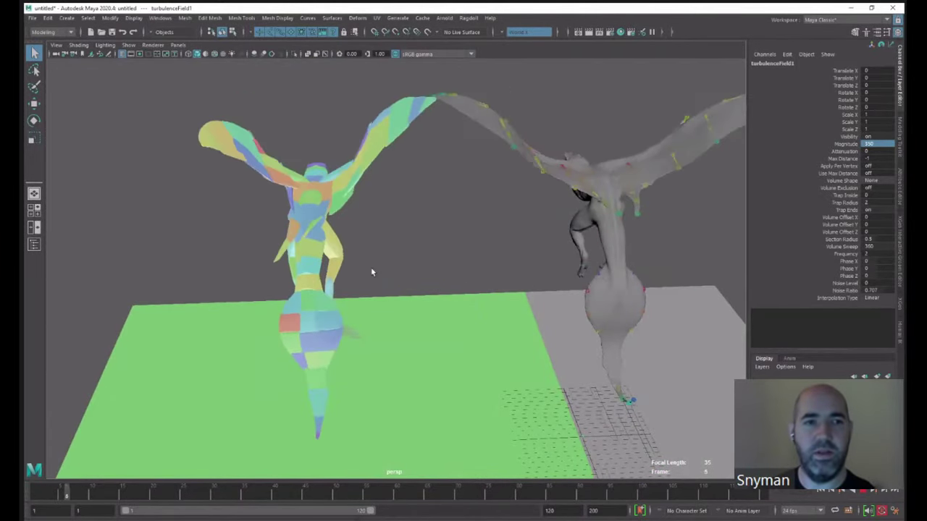
pyautogui.keyDown('alt'); pyautogui.moveTo(428, 276); pyautogui.dragTo(642, 246); pyautogui.keyUp('alt')
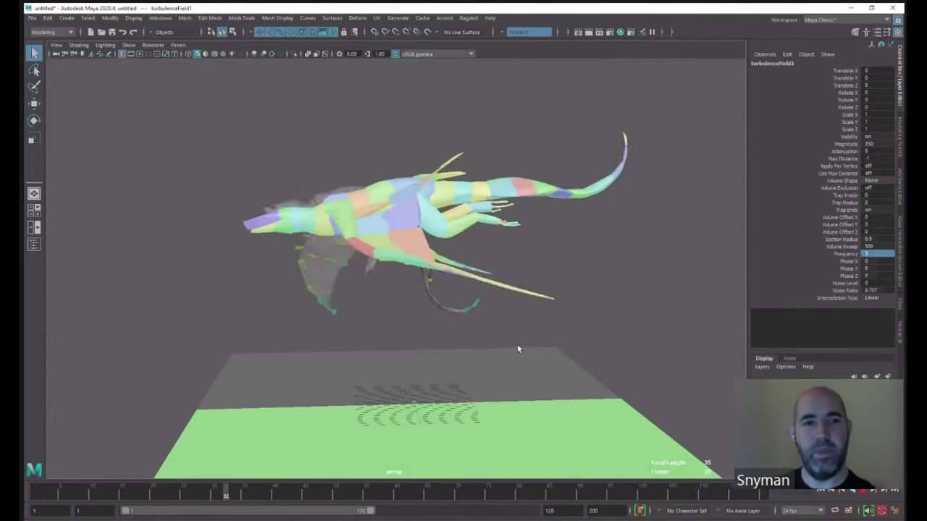
pyautogui.keyDown('alt'); pyautogui.moveTo(527, 320); pyautogui.dragTo(602, 320); pyautogui.keyUp('alt')
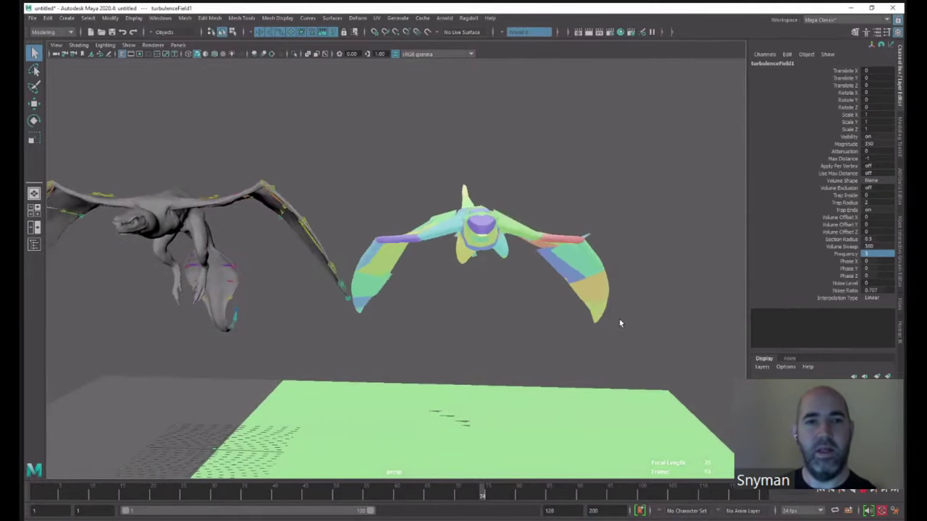
# - Add a second Ragdoll turbulence field and set its Frequency to 0.2 and Magnitude to 30
pyautogui.click(468, 18)
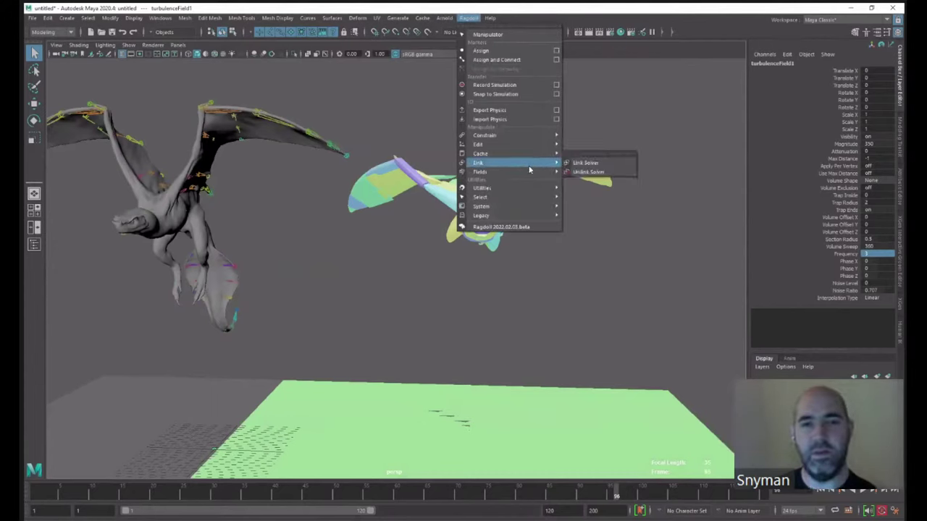
pyautogui.moveTo(529, 170)
pyautogui.moveTo(538, 189)
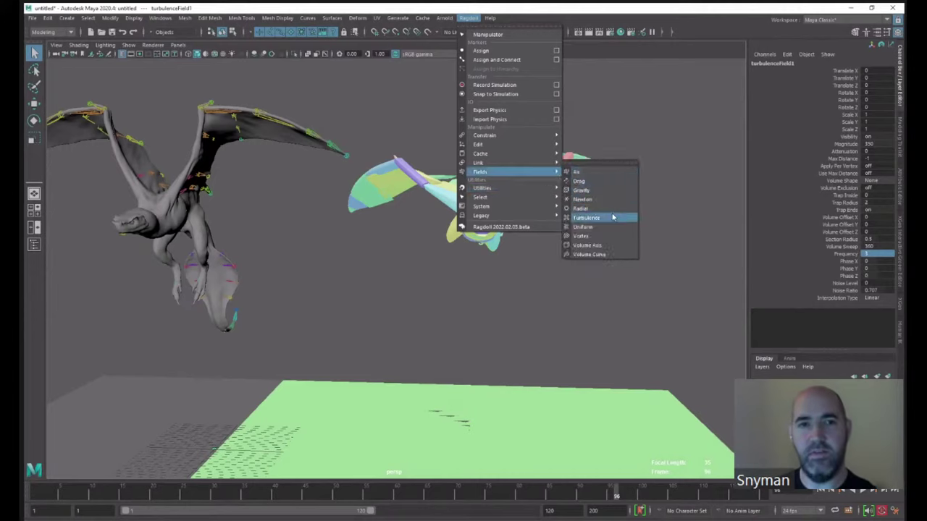
pyautogui.click(612, 217)
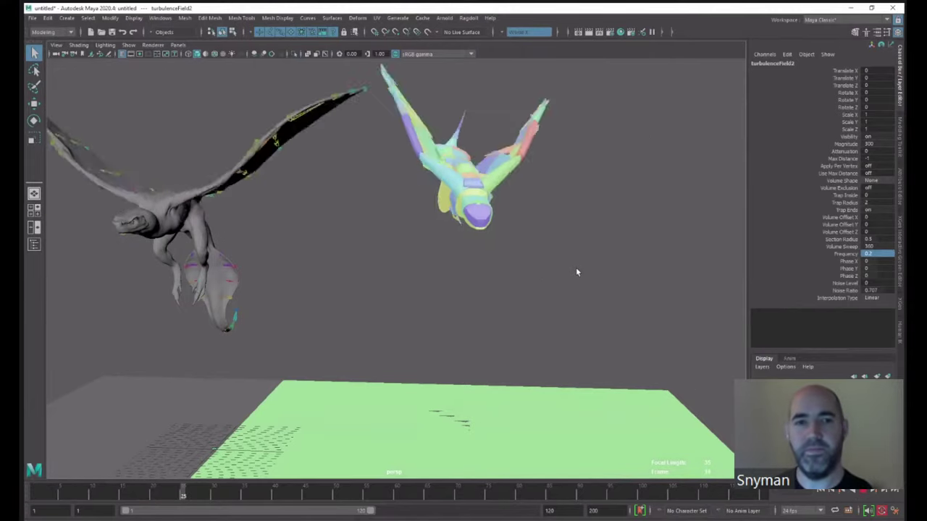
pyautogui.click(881, 144)
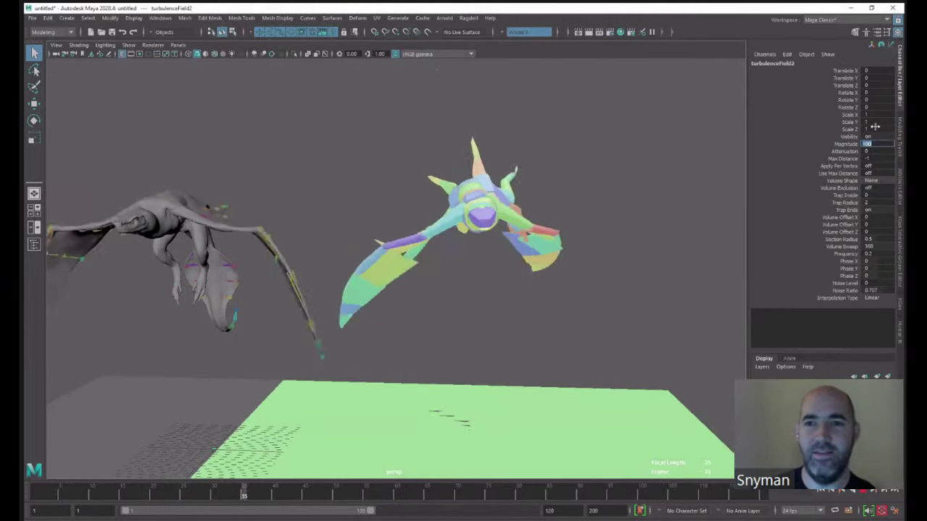
pyautogui.write('30')
pyautogui.press('Return')
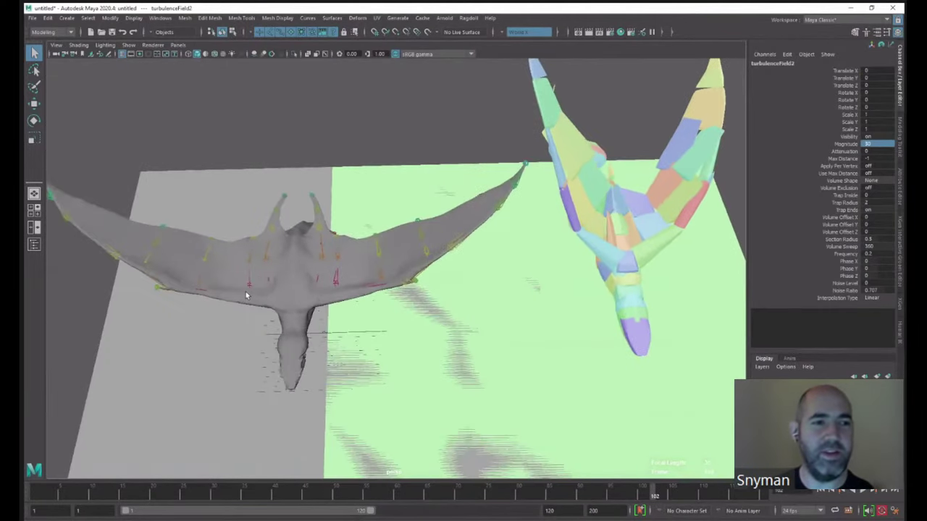
# - Select the joints of both wings on the wyvern rig in wireframe display
pyautogui.click(248, 298)
pyautogui.press('4')
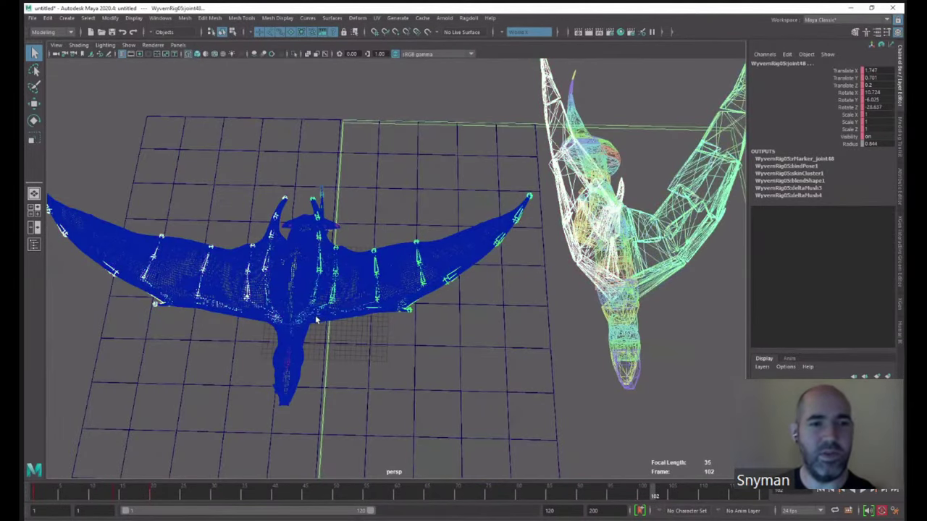
# - Set the Pose Stiffness of the selected wing joints' Ragdoll markers to 10 and play back the simulation
pyautogui.click(796, 160)
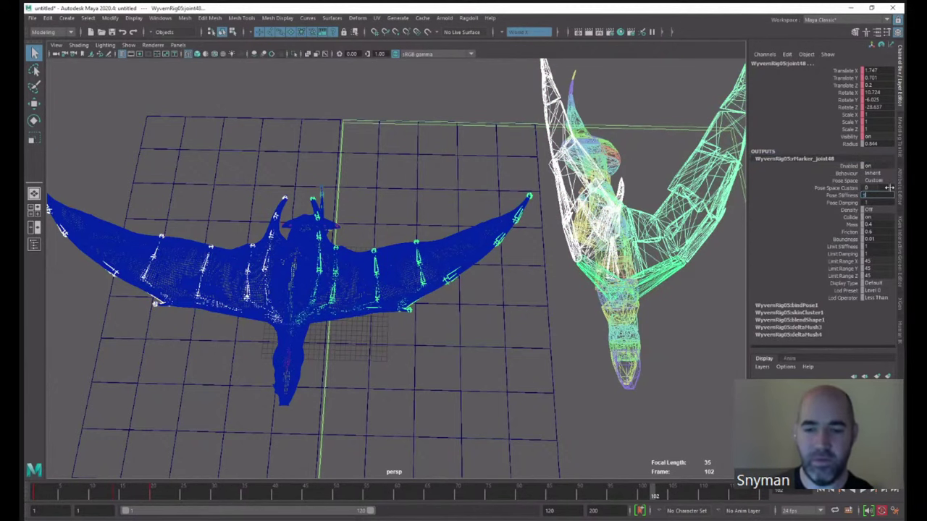
pyautogui.keyDown('alt'); pyautogui.moveTo(498, 297); pyautogui.dragTo(403, 282, button='middle'); pyautogui.keyUp('alt')
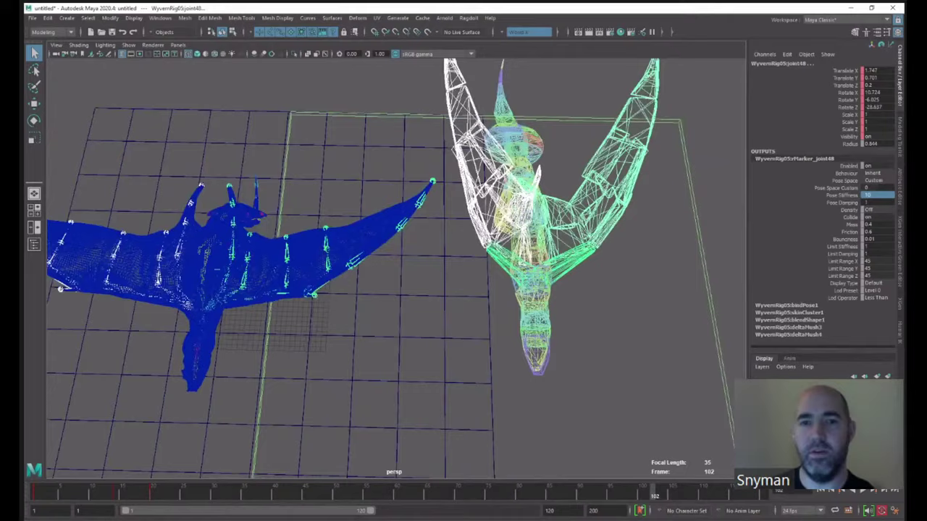
pyautogui.click(866, 491)
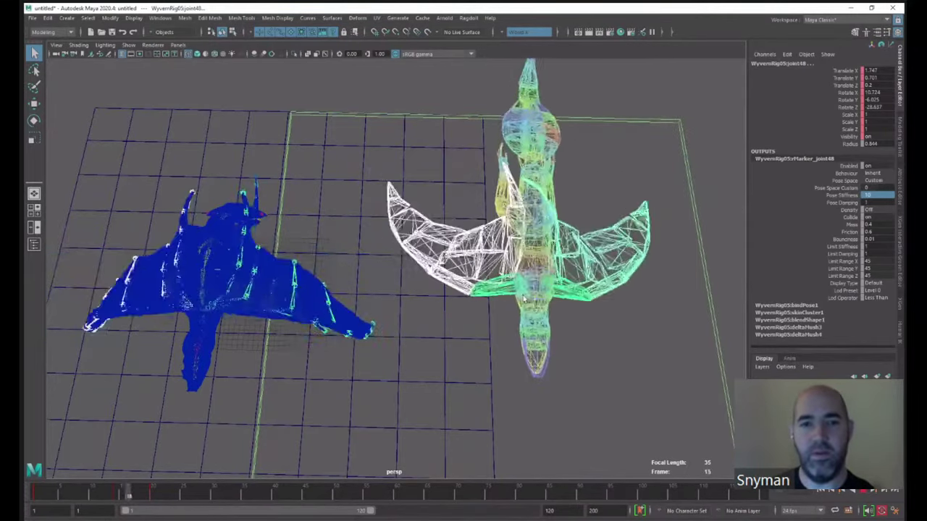
pyautogui.hotkey('alt', 'v')
pyautogui.keyDown('alt'); pyautogui.moveTo(88, 257); pyautogui.dragTo(201, 269, button='middle'); pyautogui.keyUp('alt')
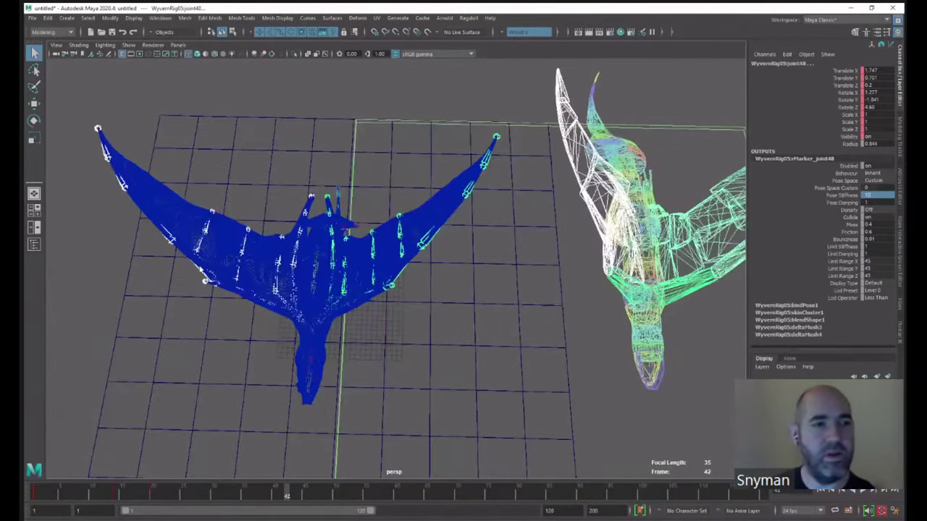
# - Set the Pose Stiffness of the outer wing joints' markers, including joint50, to 10 and play back the simulation in shaded display
pyautogui.click(334, 300)
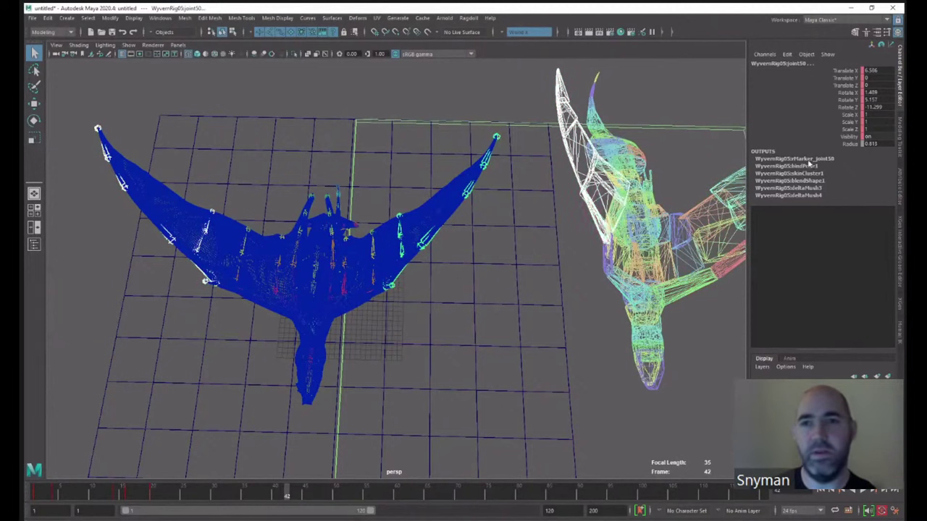
pyautogui.click(804, 159)
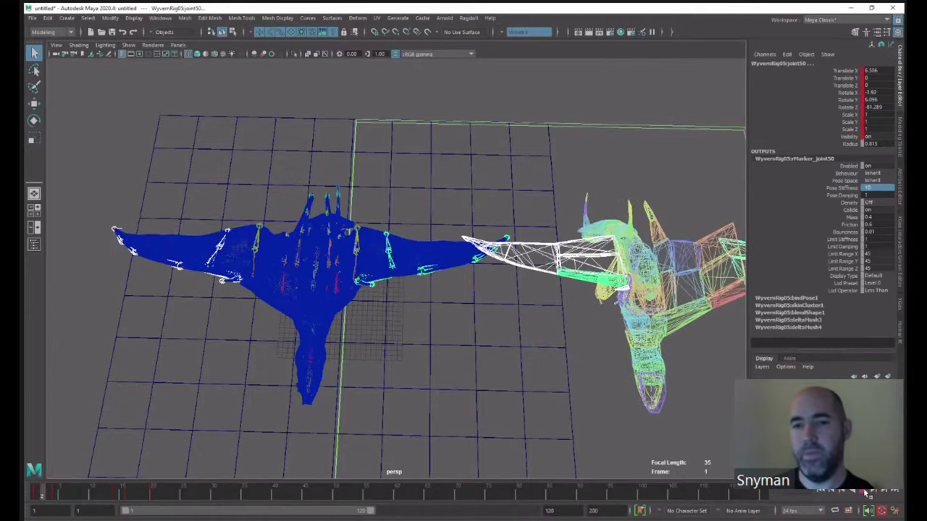
pyautogui.keyDown('alt'); pyautogui.moveTo(626, 344); pyautogui.dragTo(506, 304, button='middle'); pyautogui.keyUp('alt')
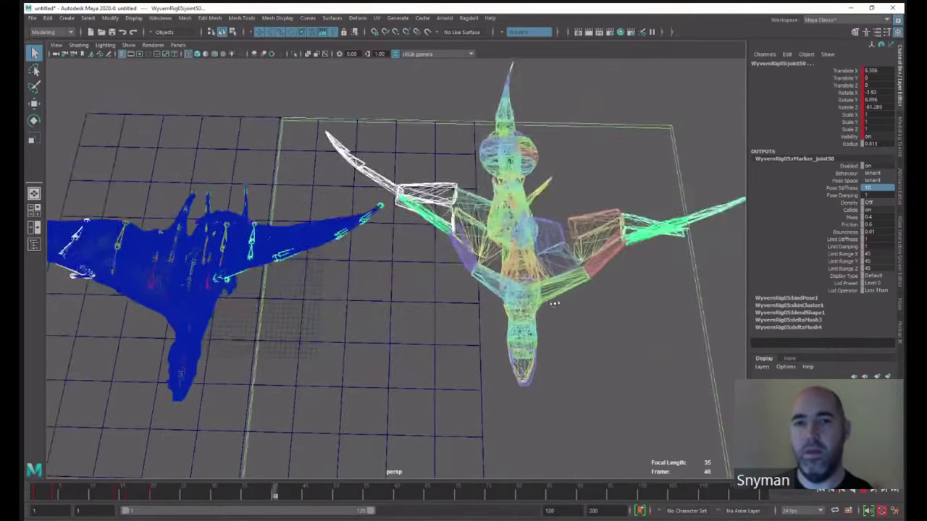
pyautogui.keyDown('alt'); pyautogui.moveTo(507, 304); pyautogui.dragTo(567, 263); pyautogui.keyUp('alt')
pyautogui.press('5')
pyautogui.moveTo(607, 213)
pyautogui.keyDown('alt'); pyautogui.mouseDown()
pyautogui.moveTo(573, 222)
pyautogui.moveTo(575, 236)
pyautogui.mouseUp(); pyautogui.keyUp('alt')
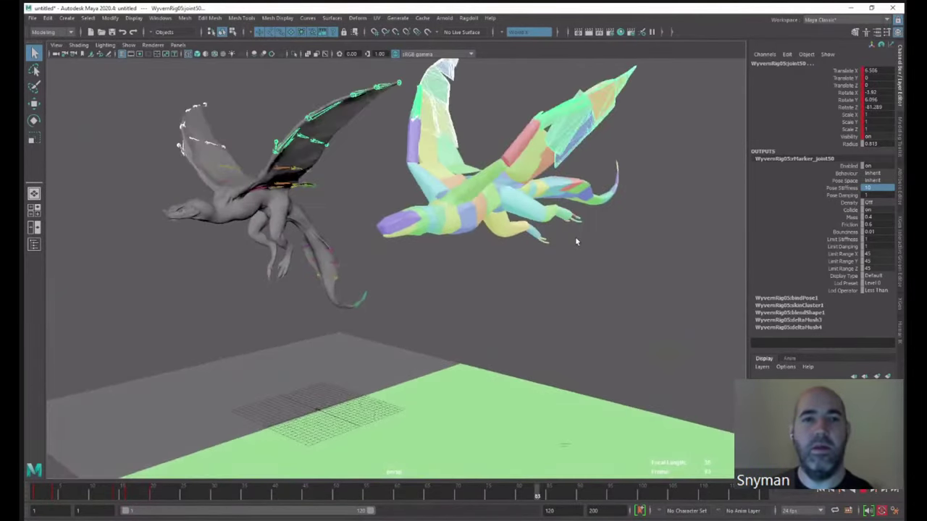
pyautogui.click(297, 75)
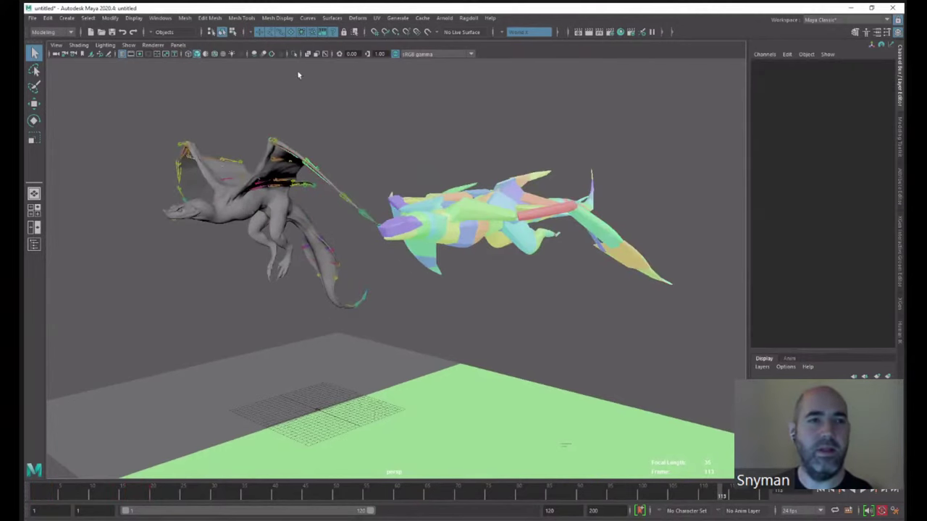
# - Set the Magnitude of uniformField1 to 50 and review the simulation playback from several angles
pyautogui.click(160, 17)
pyautogui.click(188, 117)
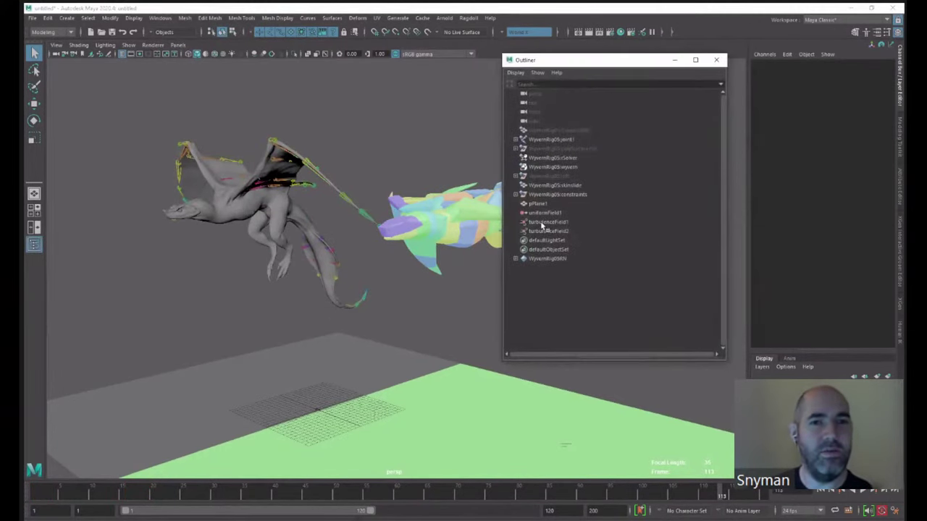
pyautogui.click(546, 213)
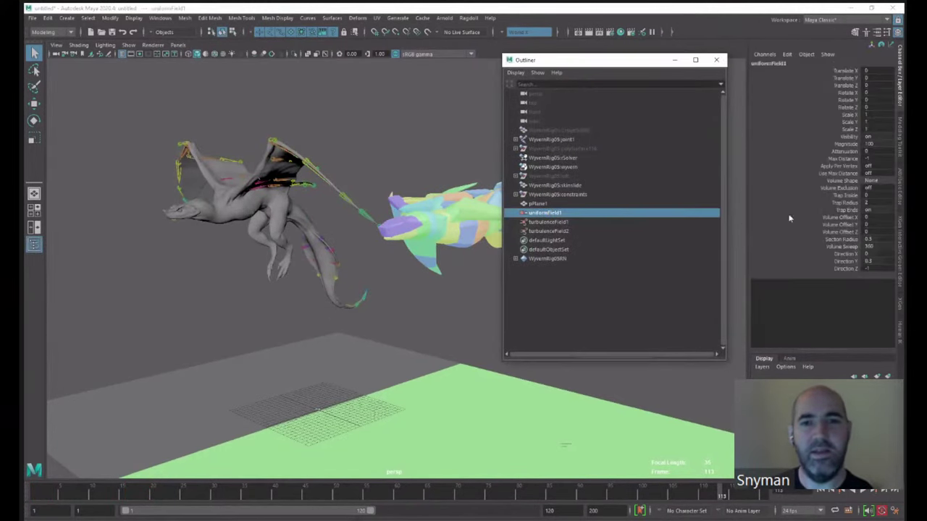
pyautogui.click(873, 143)
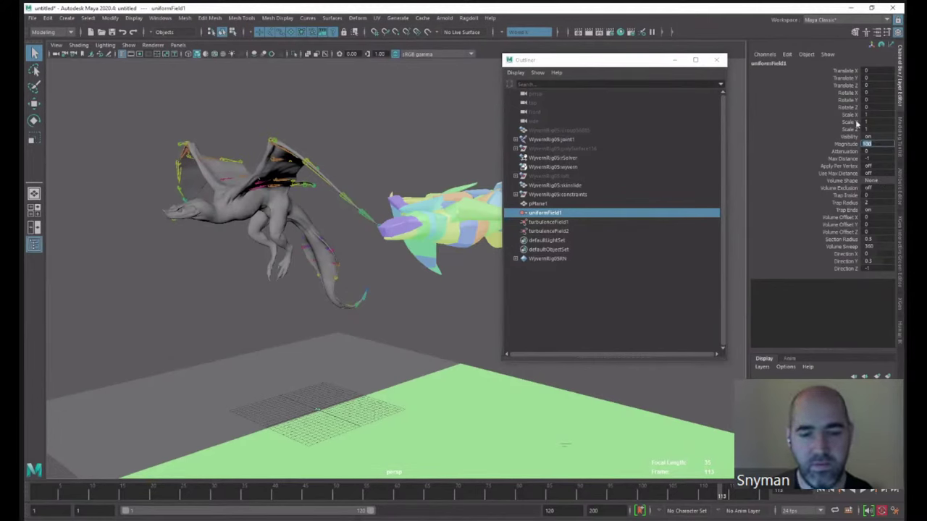
pyautogui.click(822, 492)
pyautogui.click(863, 491)
pyautogui.keyDown('alt'); pyautogui.moveTo(415, 317); pyautogui.dragTo(356, 313, button='middle'); pyautogui.keyUp('alt')
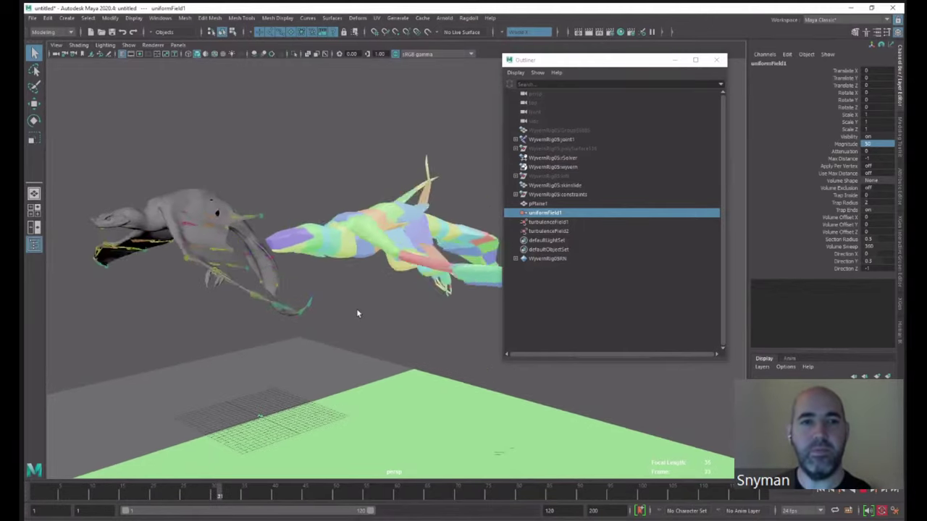
pyautogui.keyDown('alt'); pyautogui.moveTo(357, 311); pyautogui.dragTo(331, 302); pyautogui.keyUp('alt')
pyautogui.keyDown('alt'); pyautogui.moveTo(407, 299); pyautogui.dragTo(407, 287); pyautogui.keyUp('alt')
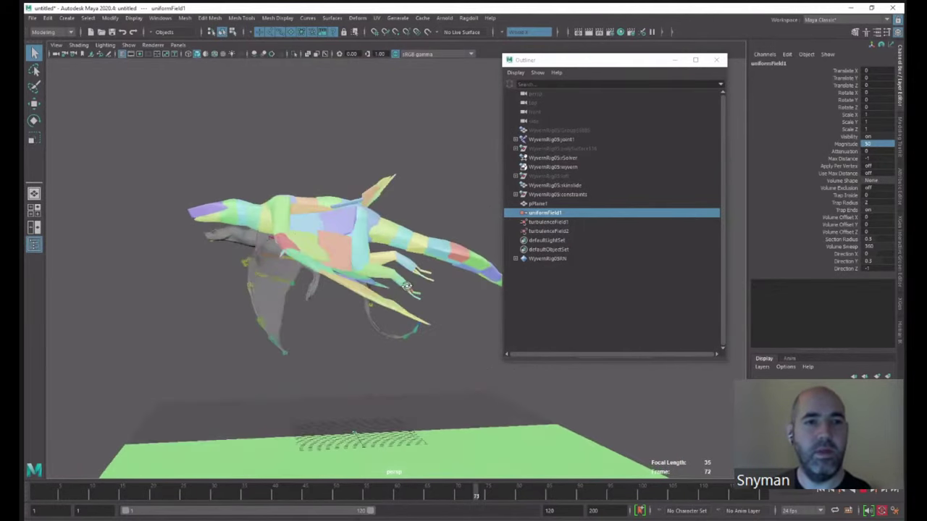
pyautogui.keyDown('alt'); pyautogui.moveTo(350, 281); pyautogui.dragTo(453, 284); pyautogui.keyUp('alt')
pyautogui.keyDown('alt'); pyautogui.moveTo(453, 284); pyautogui.dragTo(399, 291, button='middle'); pyautogui.keyUp('alt')
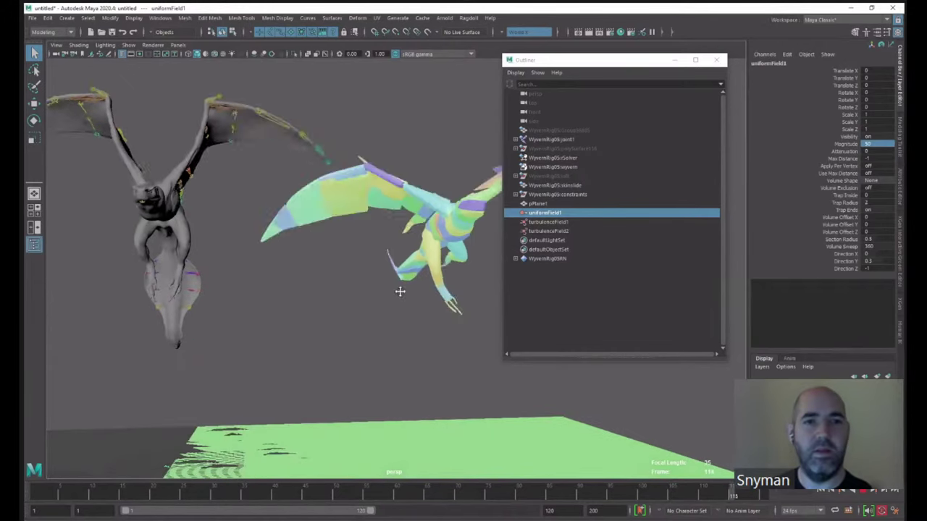
# - Set the Magnitude of turbulenceField1 to 300 and play back the simulation
pyautogui.click(554, 222)
pyautogui.click(880, 142)
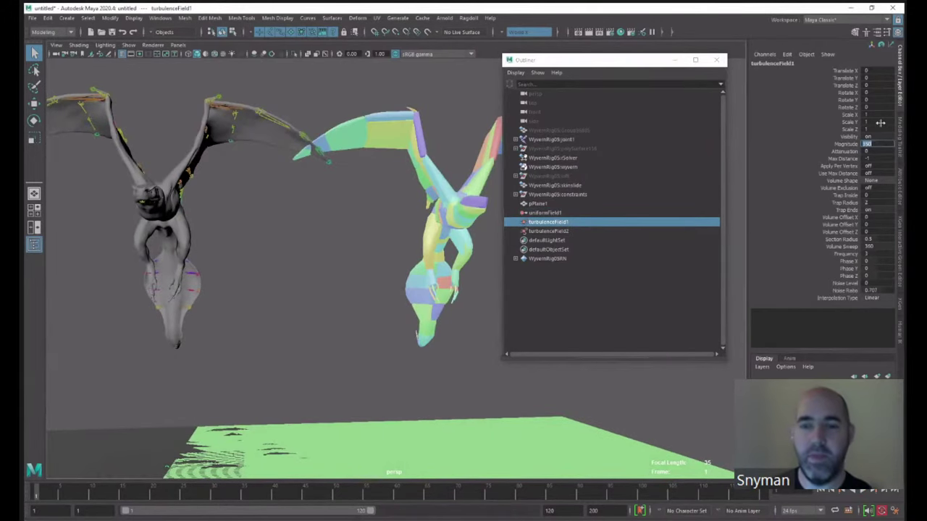
pyautogui.press('Return')
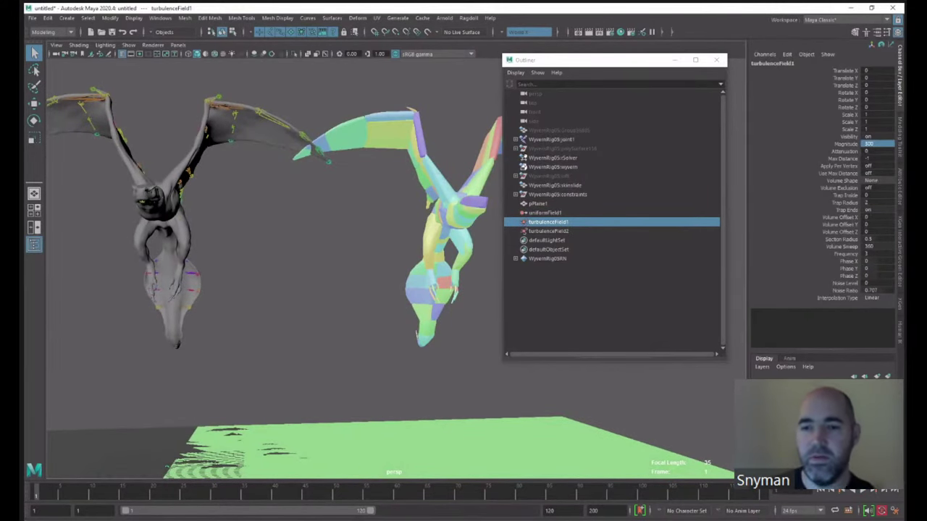
pyautogui.click(863, 491)
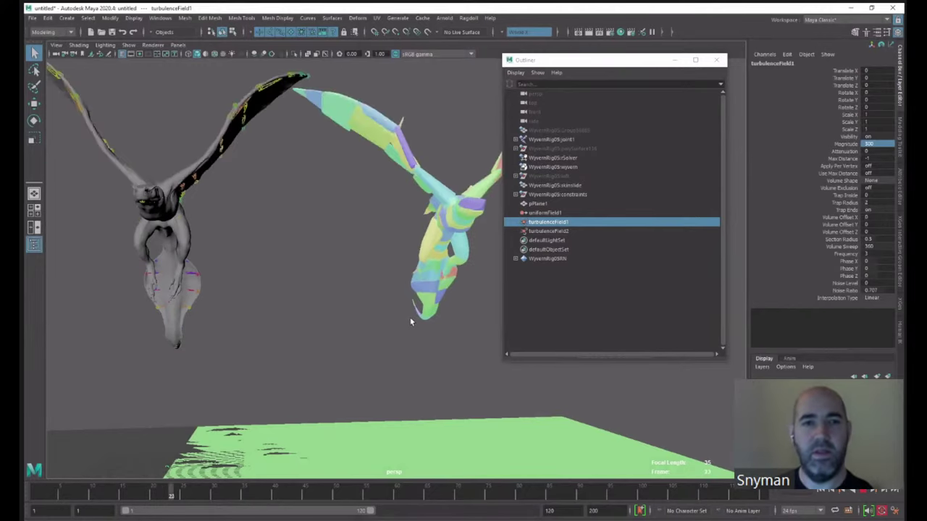
pyautogui.keyDown('alt'); pyautogui.moveTo(409, 321); pyautogui.dragTo(382, 326, button='middle'); pyautogui.keyUp('alt')
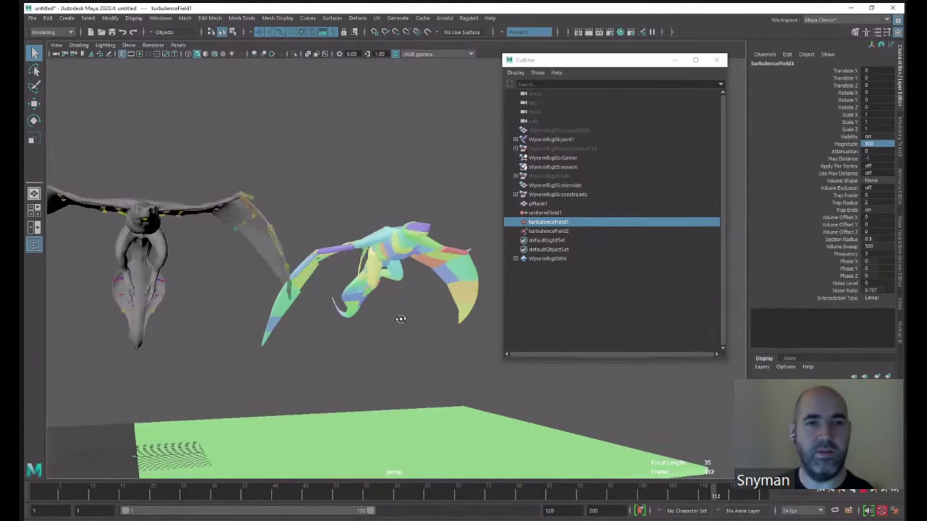
pyautogui.click(717, 60)
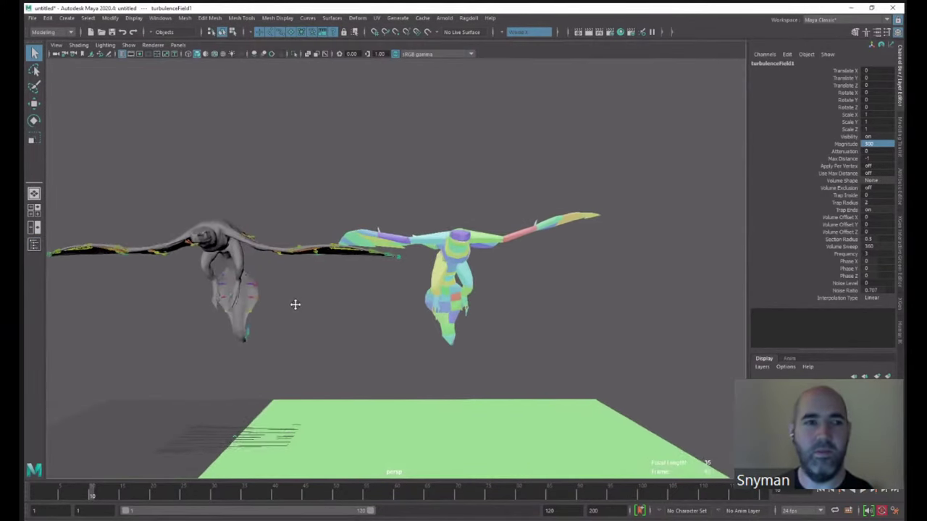
# - Move the wyvern's root joint at frame 1 to about -6.6, 42.7, 7.9 and key that pose
pyautogui.keyDown('alt'); pyautogui.moveTo(296, 304); pyautogui.dragTo(270, 273); pyautogui.keyUp('alt')
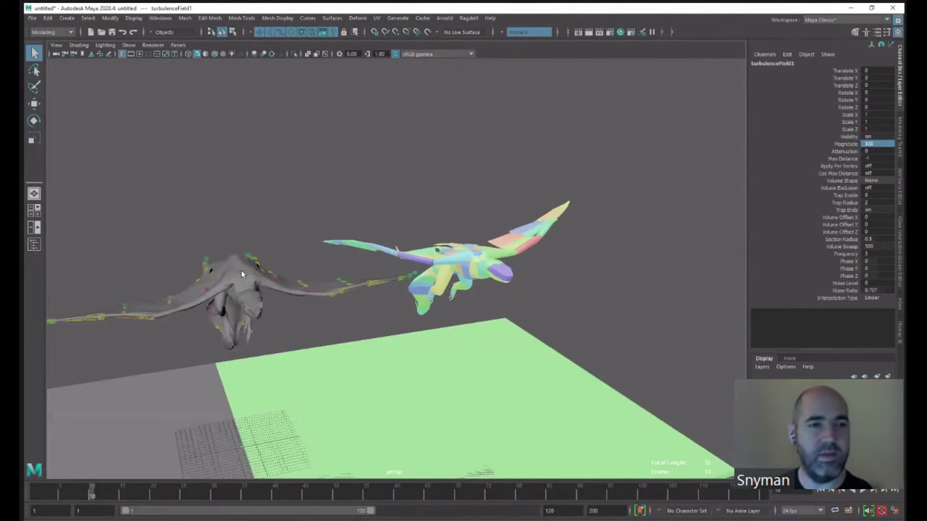
pyautogui.click(243, 274)
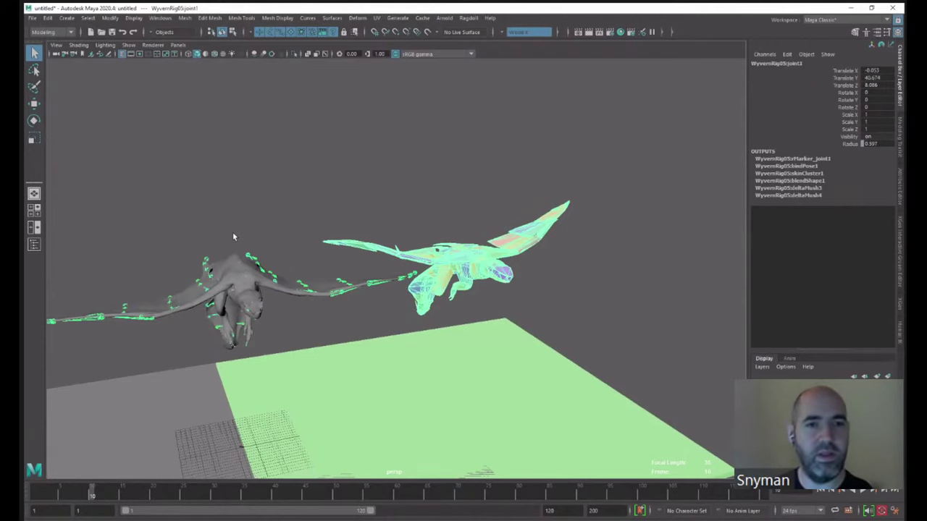
pyautogui.keyDown('alt'); pyautogui.moveTo(233, 236); pyautogui.dragTo(186, 211); pyautogui.keyUp('alt')
pyautogui.click(32, 494)
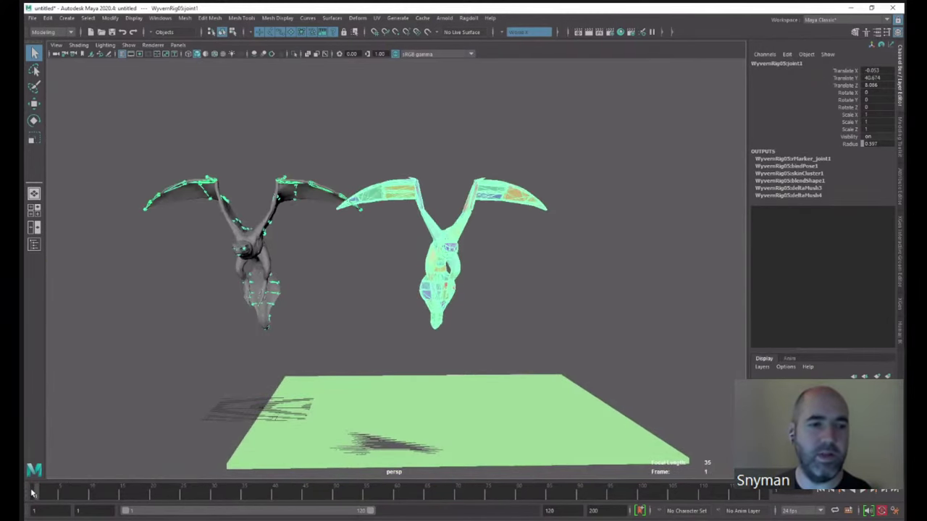
pyautogui.moveTo(338, 321); pyautogui.dragTo(312, 303, button='middle')
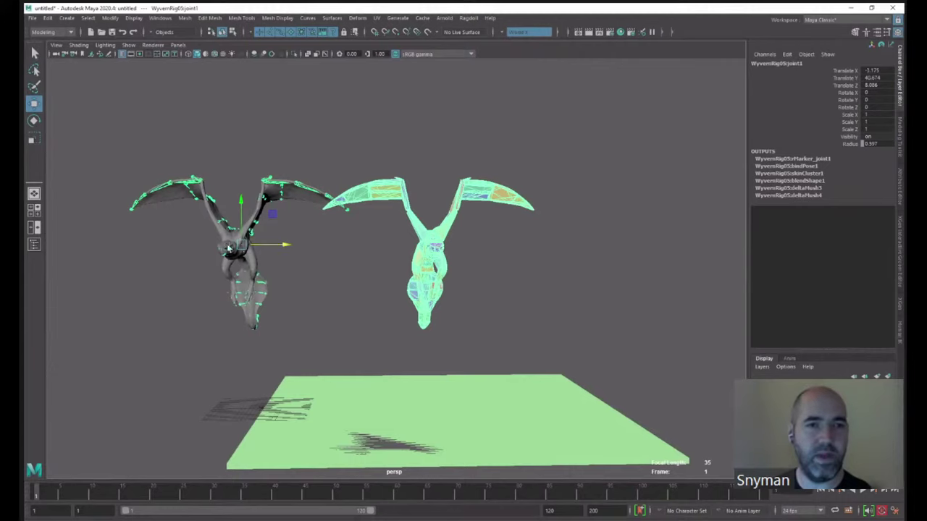
pyautogui.moveTo(243, 246); pyautogui.dragTo(229, 237)
pyautogui.press('s')
# - Key new root joint positions along the flight path at frames 22, 46 and 70
pyautogui.hotkey('alt', 'v')
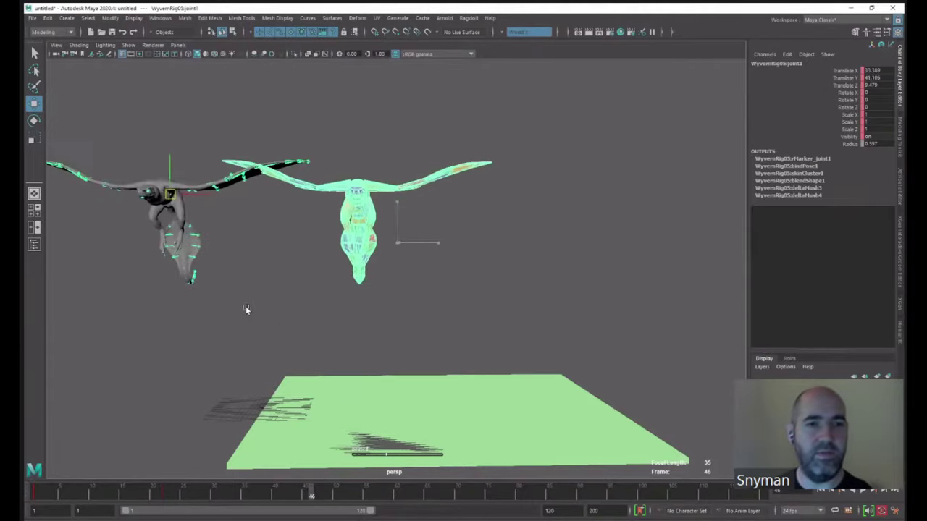
pyautogui.keyDown('alt'); pyautogui.moveTo(246, 310); pyautogui.dragTo(476, 322); pyautogui.keyUp('alt')
pyautogui.moveTo(310, 498); pyautogui.dragTo(457, 485)
pyautogui.keyDown('alt'); pyautogui.moveTo(485, 420); pyautogui.dragTo(548, 381); pyautogui.keyUp('alt')
pyautogui.moveTo(548, 381); pyautogui.dragTo(684, 362, button='middle')
pyautogui.keyDown('alt'); pyautogui.moveTo(680, 347); pyautogui.dragTo(608, 342); pyautogui.keyUp('alt')
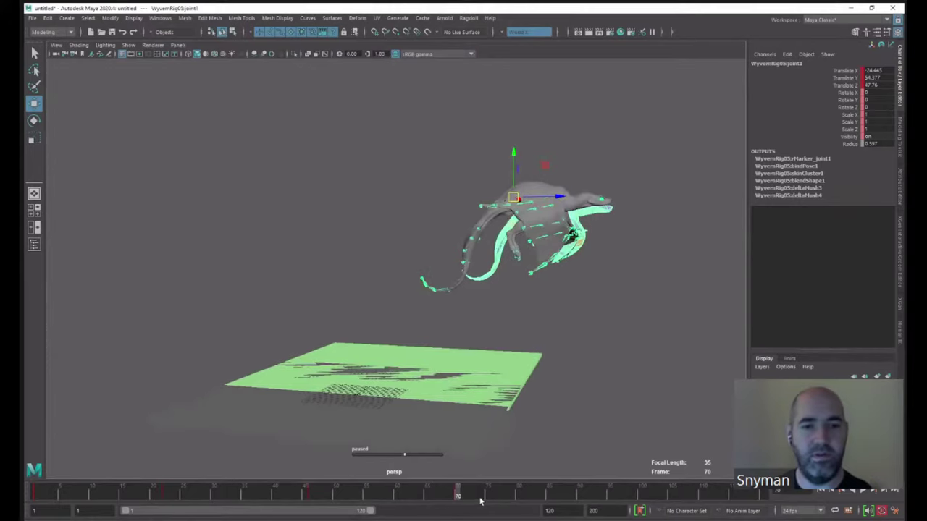
# - Move the root joint to further flight path positions and key them at frames 100 and 120
pyautogui.moveTo(481, 497); pyautogui.dragTo(630, 495)
pyautogui.keyDown('alt'); pyautogui.moveTo(620, 367); pyautogui.dragTo(561, 360); pyautogui.keyUp('alt')
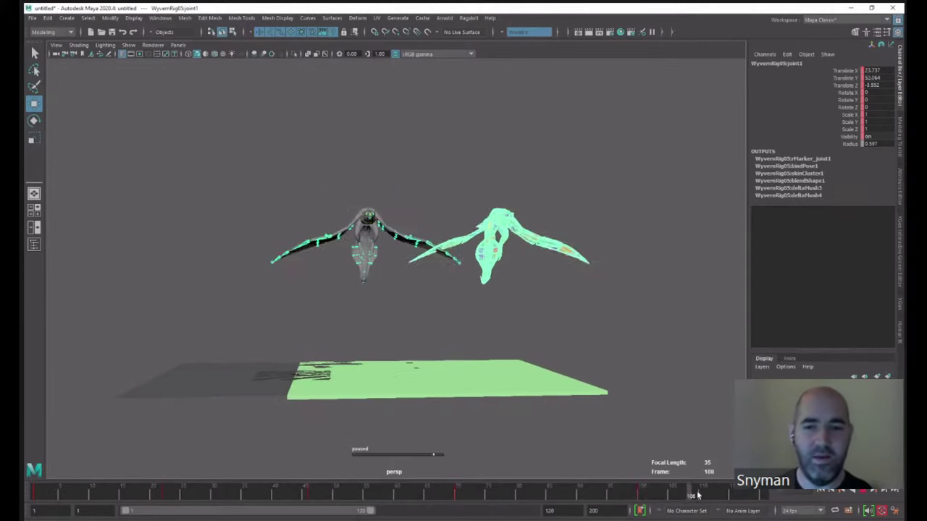
pyautogui.moveTo(697, 495); pyautogui.dragTo(766, 494)
pyautogui.keyDown('alt'); pyautogui.moveTo(528, 309); pyautogui.dragTo(474, 305, button='middle'); pyautogui.keyUp('alt')
pyautogui.moveTo(465, 306); pyautogui.dragTo(430, 319, button='middle')
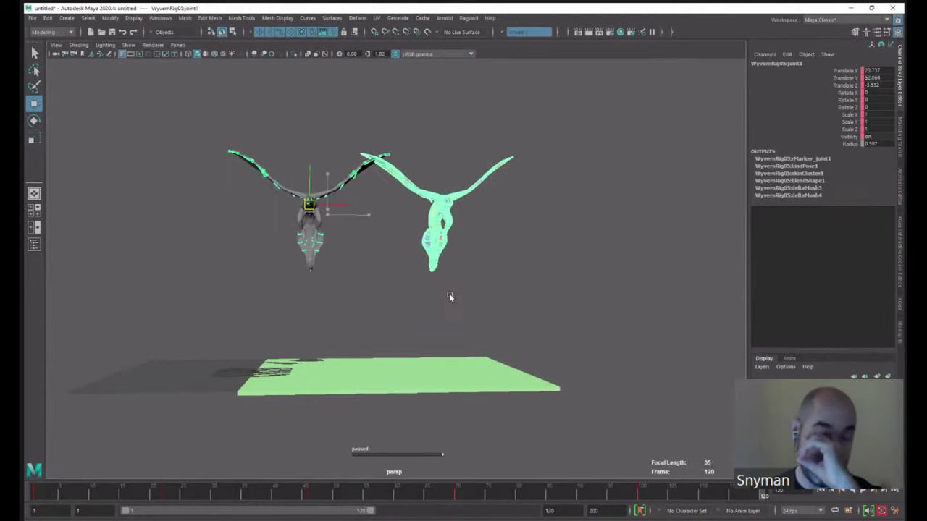
# - Rotate the root joint to bank the wyvern into its turns, keying the rotations at frames 9 and 35
pyautogui.moveTo(45, 494); pyautogui.dragTo(85, 494)
pyautogui.keyDown('alt'); pyautogui.moveTo(293, 300); pyautogui.dragTo(310, 323); pyautogui.keyUp('alt')
pyautogui.press('e')
pyautogui.moveTo(308, 257); pyautogui.dragTo(287, 278)
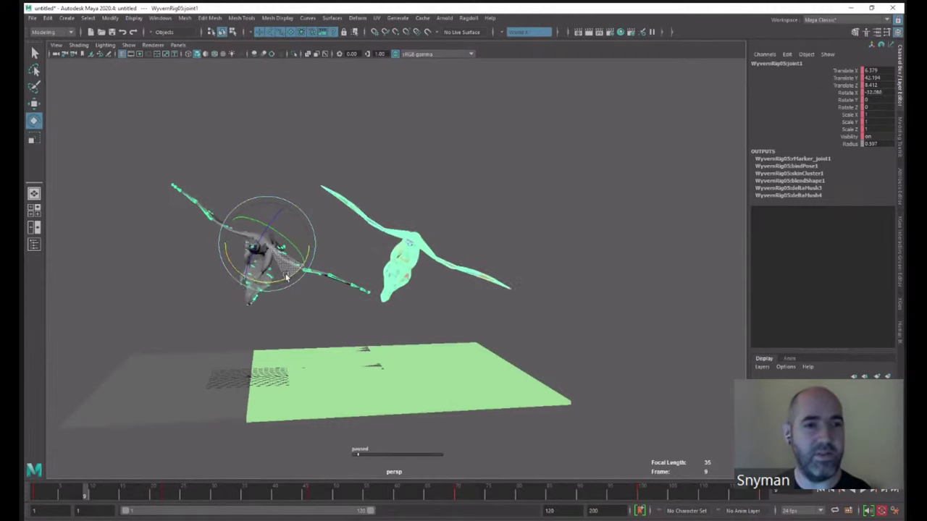
pyautogui.moveTo(125, 496); pyautogui.dragTo(244, 494)
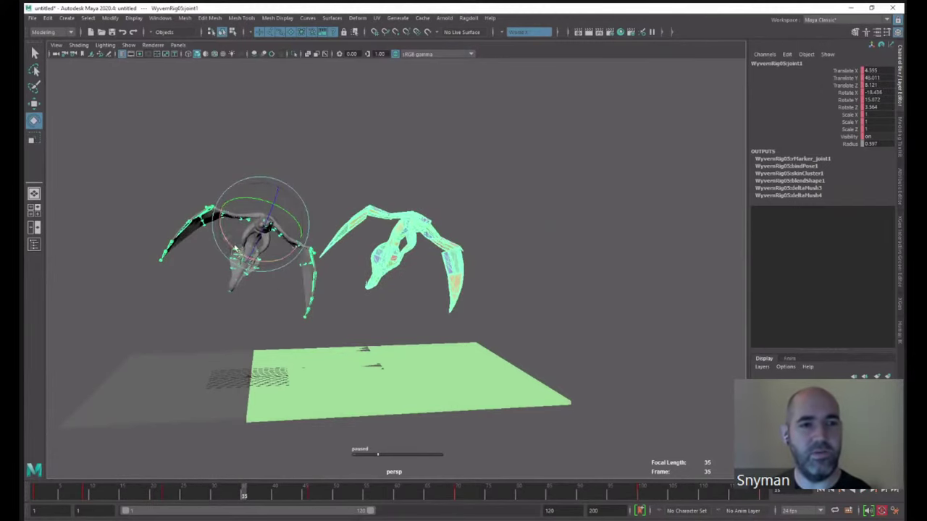
pyautogui.moveTo(234, 248); pyautogui.dragTo(244, 221)
# - Key further banking rotations of the root joint at about frames 58, 87 and 110
pyautogui.moveTo(124, 497); pyautogui.dragTo(385, 497)
pyautogui.moveTo(187, 226); pyautogui.dragTo(244, 277)
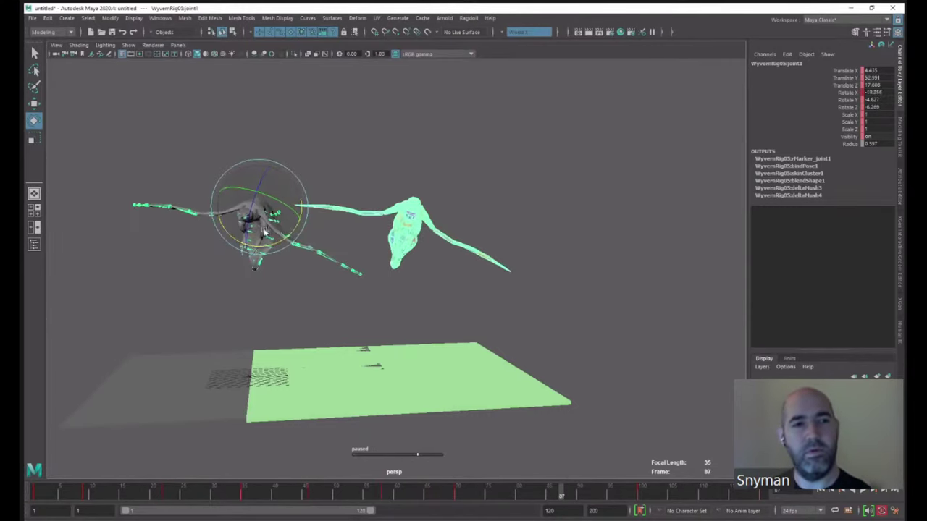
pyautogui.moveTo(266, 232); pyautogui.dragTo(286, 224)
pyautogui.moveTo(569, 504); pyautogui.dragTo(702, 496)
pyautogui.moveTo(318, 238); pyautogui.dragTo(330, 210)
# - Level out the root joint's rotation at frame 120 and play back the simulated flight
pyautogui.moveTo(739, 500); pyautogui.dragTo(760, 493)
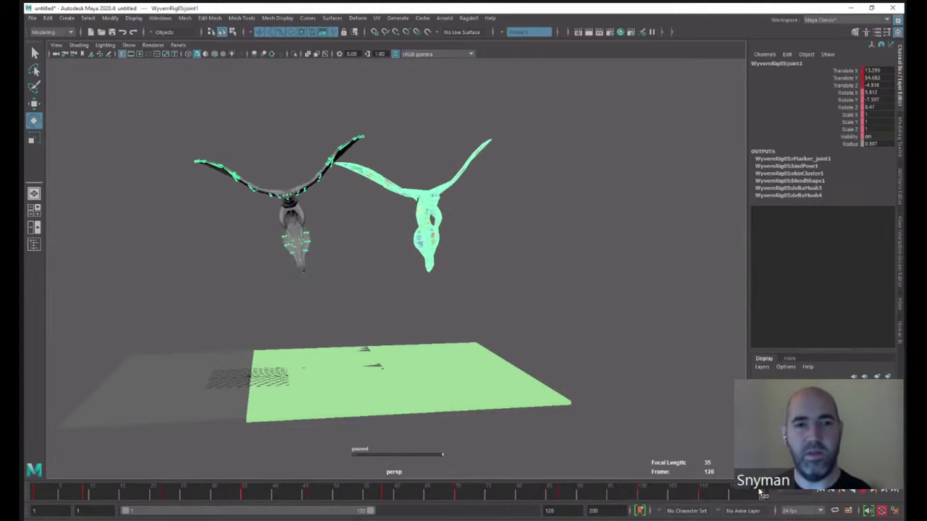
pyautogui.moveTo(374, 255); pyautogui.dragTo(369, 263, button='middle')
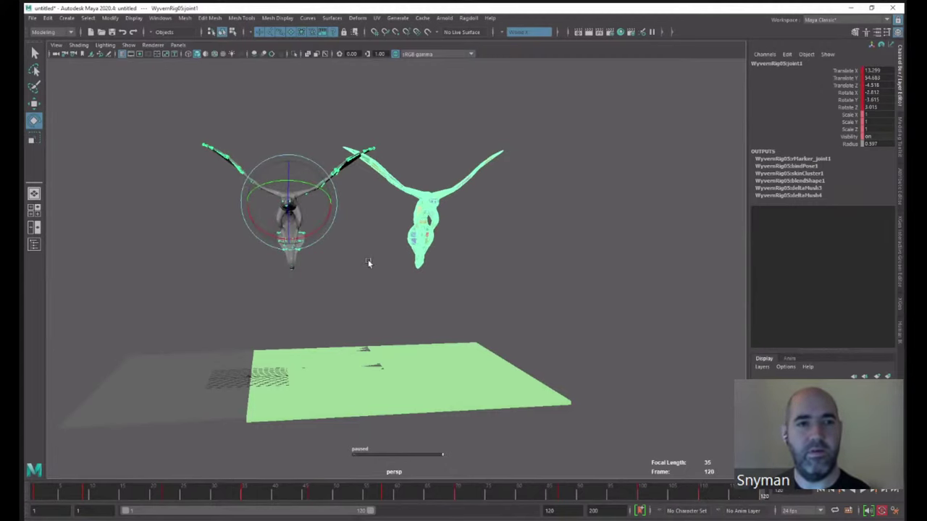
pyautogui.click(862, 491)
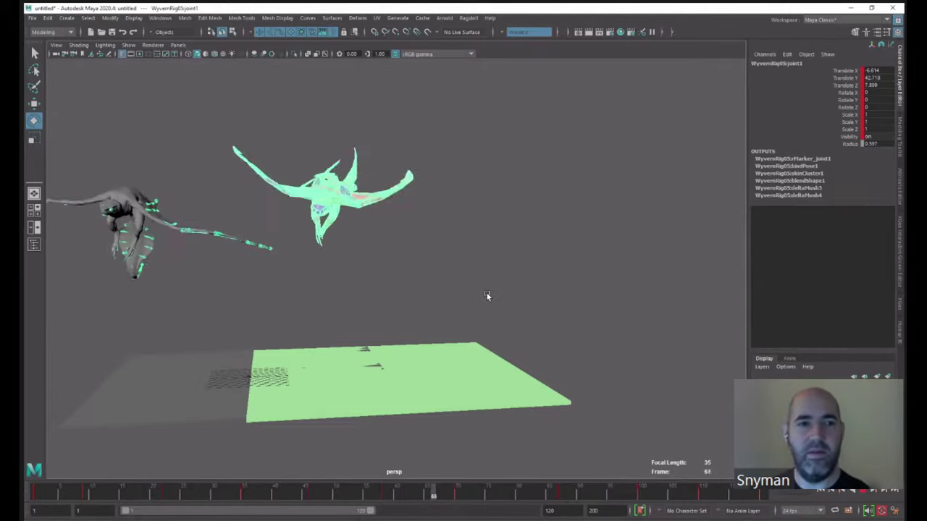
pyautogui.keyDown('alt'); pyautogui.moveTo(487, 295); pyautogui.dragTo(598, 283, button='right'); pyautogui.keyUp('alt')
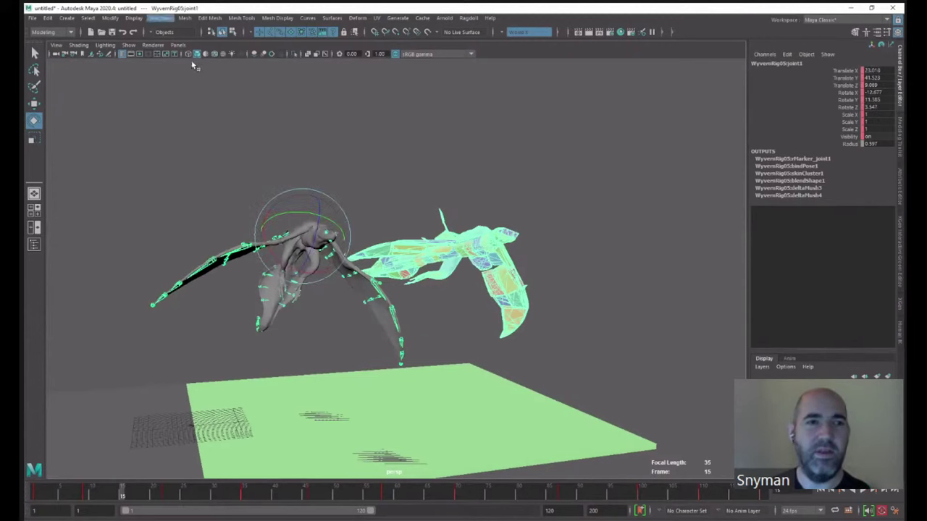
# - Select the WyvernRig05:wyvern simulation group in the Outliner and review the played-back flight from several angles
pyautogui.click(160, 17)
pyautogui.click(207, 114)
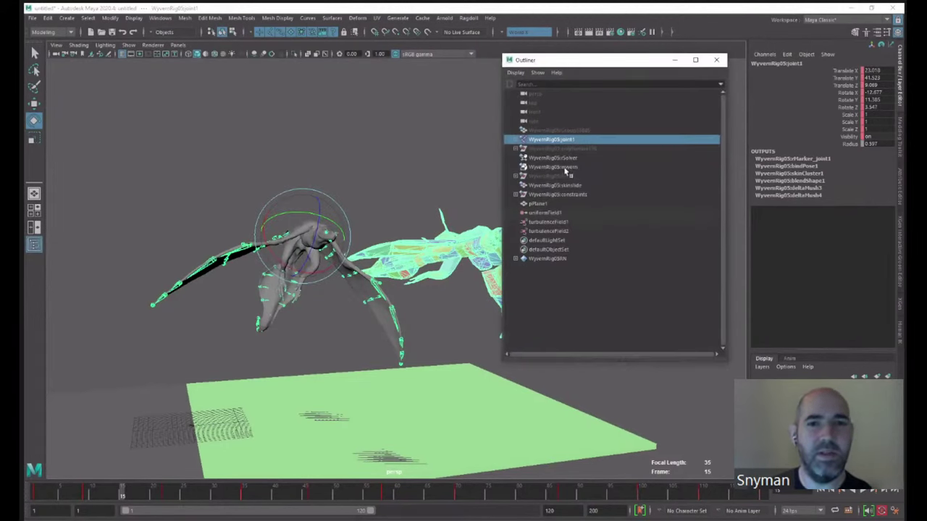
pyautogui.click(557, 158)
pyautogui.click(594, 167)
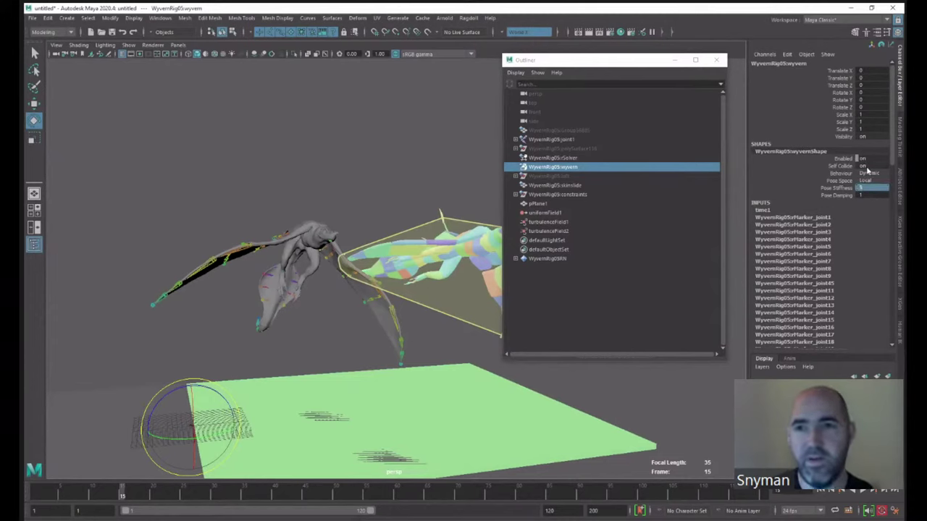
pyautogui.click(675, 60)
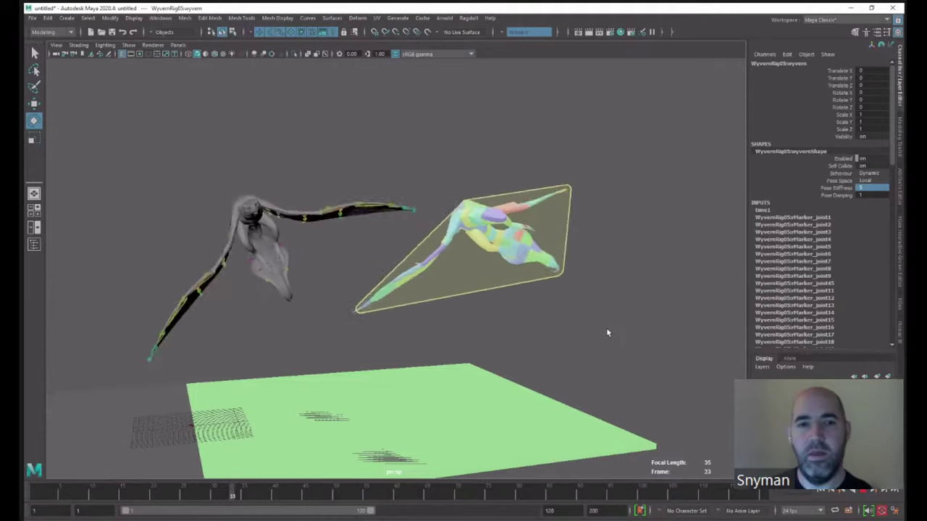
pyautogui.keyDown('alt'); pyautogui.moveTo(525, 299); pyautogui.dragTo(354, 226); pyautogui.keyUp('alt')
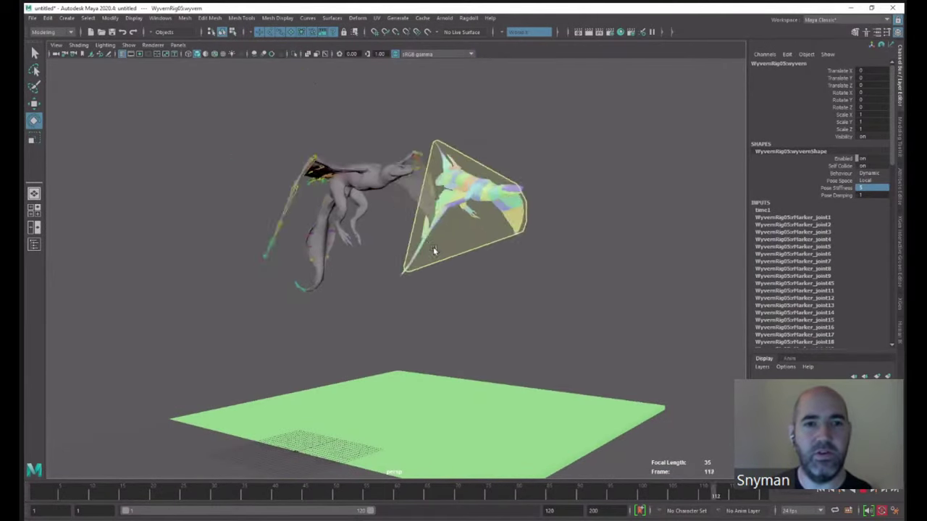
pyautogui.keyDown('alt'); pyautogui.moveTo(507, 240); pyautogui.dragTo(526, 254); pyautogui.keyUp('alt')
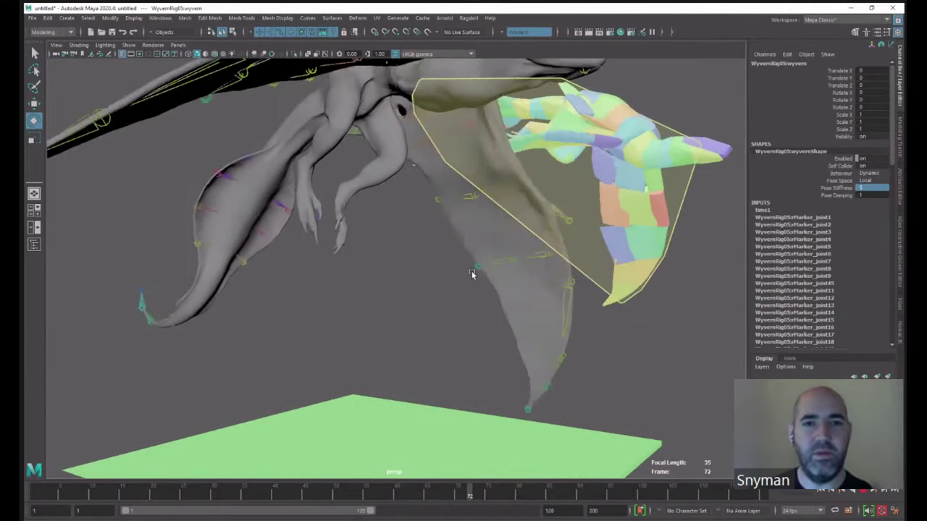
pyautogui.hotkey('alt', 'v')
pyautogui.keyDown('alt'); pyautogui.moveTo(437, 281); pyautogui.dragTo(356, 309); pyautogui.keyUp('alt')
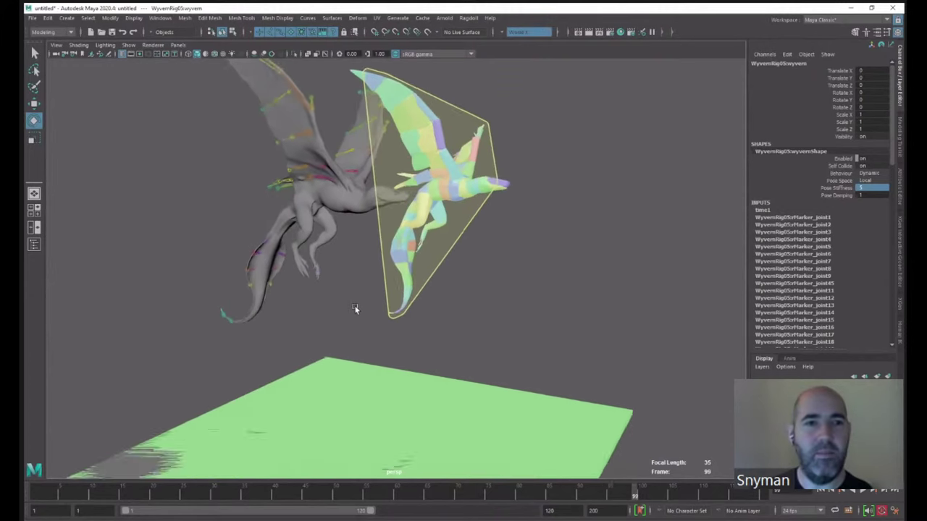
# - Select the wyvern's neck and head joints in wireframe display and return to shaded display
pyautogui.keyDown('alt'); pyautogui.moveTo(355, 308); pyautogui.dragTo(532, 320, button='right'); pyautogui.keyUp('alt')
pyautogui.click(532, 320)
pyautogui.press('4')
pyautogui.keyDown('alt'); pyautogui.moveTo(374, 153); pyautogui.dragTo(374, 205, button='middle'); pyautogui.keyUp('alt')
pyautogui.scroll(3, 369, 204)
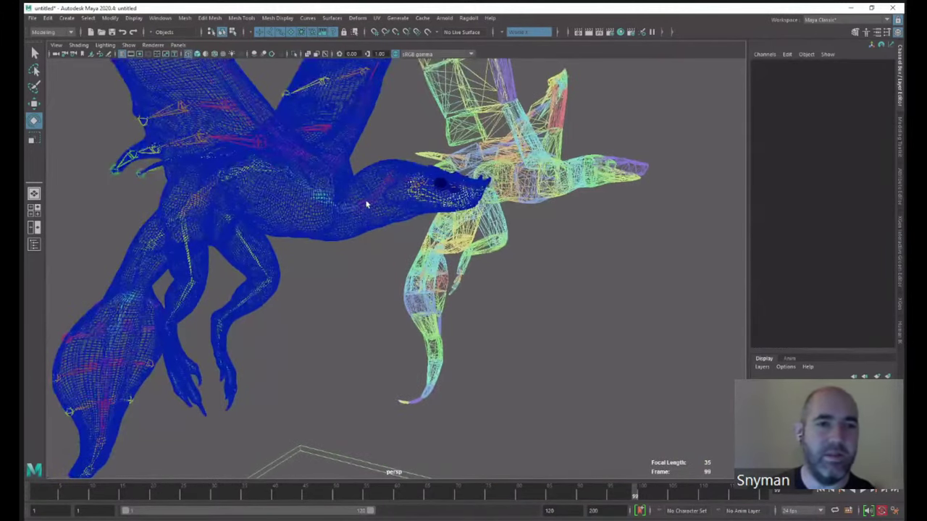
pyautogui.press('q')
pyautogui.click(392, 182)
pyautogui.moveTo(417, 190)
pyautogui.keyDown('alt'); pyautogui.mouseDown()
pyautogui.moveTo(391, 232)
pyautogui.moveTo(350, 246)
pyautogui.mouseUp(); pyautogui.keyUp('alt')
pyautogui.click(376, 207)
pyautogui.press('5')
pyautogui.keyDown('alt'); pyautogui.moveTo(545, 320); pyautogui.dragTo(435, 344, button='right'); pyautogui.keyUp('alt')
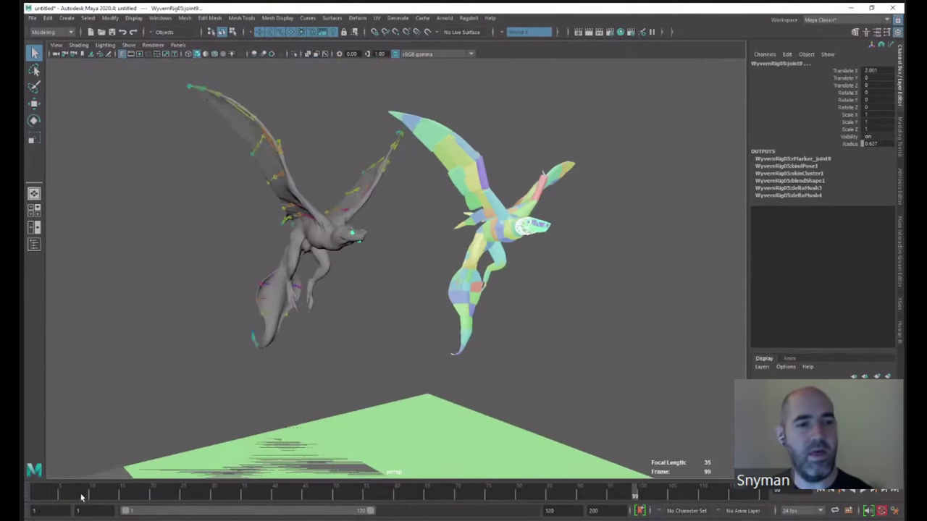
# - Key the neck and head joints at frame 1 and rotate them into the first turn at frame 8
pyautogui.moveTo(81, 497); pyautogui.dragTo(36, 497)
pyautogui.keyDown('alt'); pyautogui.moveTo(174, 436); pyautogui.dragTo(127, 435); pyautogui.keyUp('alt')
pyautogui.moveTo(38, 495); pyautogui.dragTo(99, 474)
pyautogui.moveTo(227, 305); pyautogui.dragTo(240, 284)
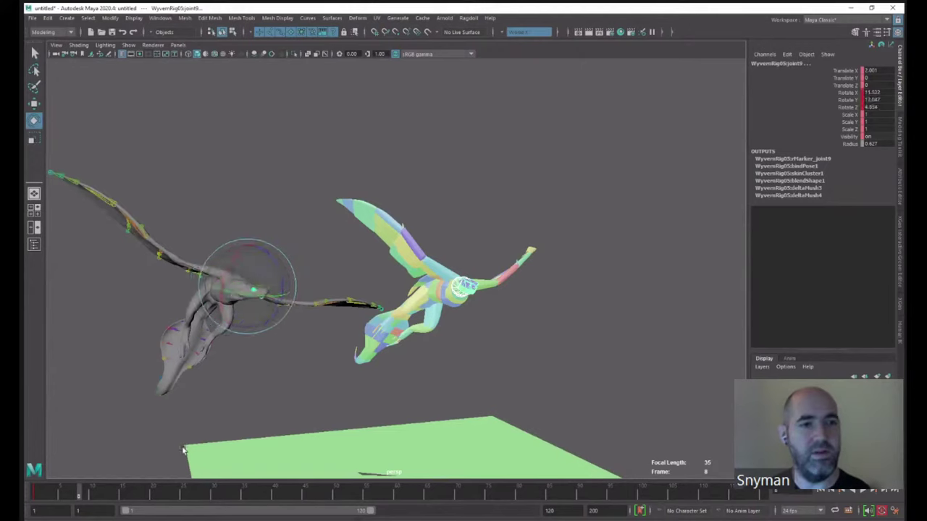
# - Hold the head turn at about frame 22 and key new neck and head rotations at frames 28, 43 and 46
pyautogui.moveTo(102, 496); pyautogui.dragTo(201, 495)
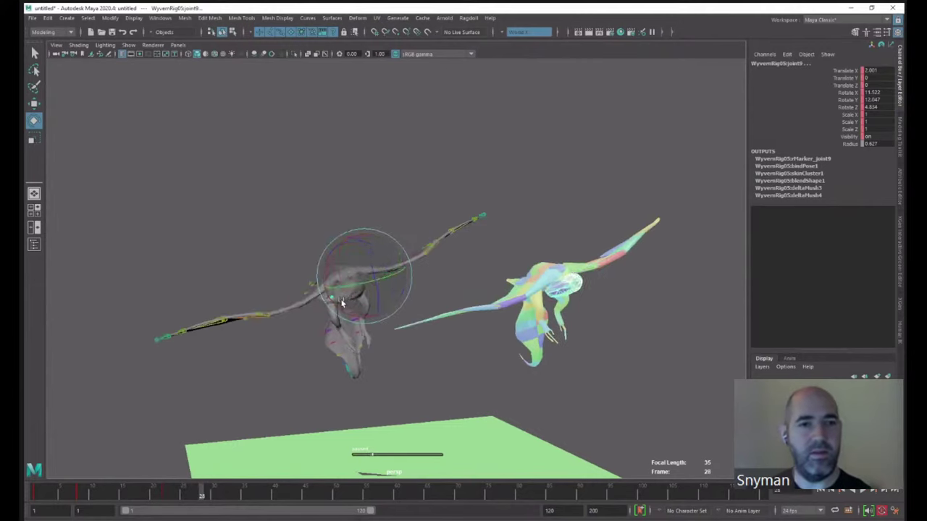
pyautogui.moveTo(342, 302); pyautogui.dragTo(350, 296)
pyautogui.moveTo(202, 496); pyautogui.dragTo(293, 496)
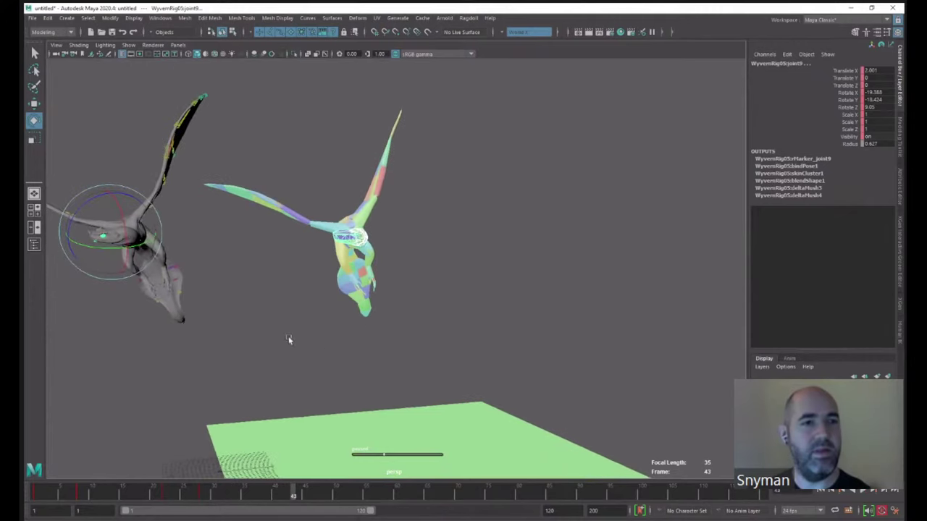
pyautogui.moveTo(112, 251); pyautogui.dragTo(118, 259)
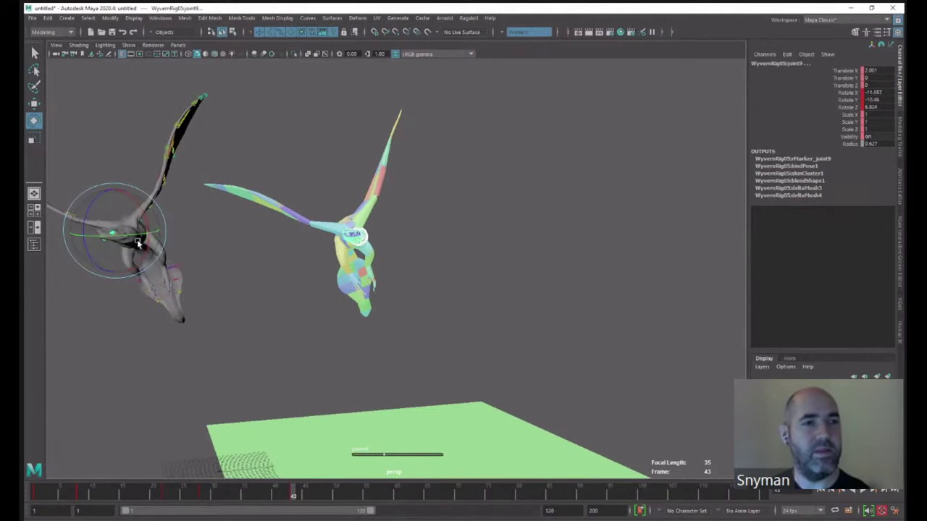
pyautogui.moveTo(266, 495); pyautogui.dragTo(311, 493)
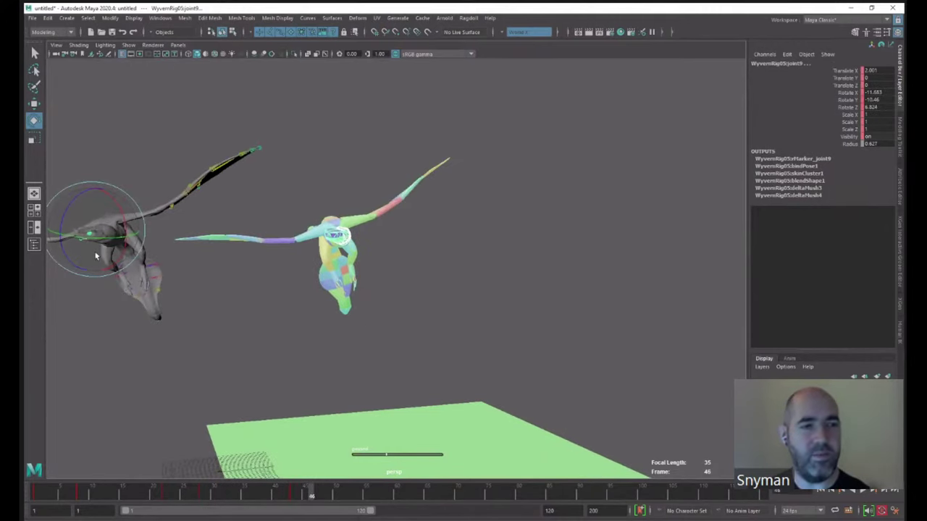
pyautogui.moveTo(95, 255); pyautogui.dragTo(100, 254)
# - Rotate the neck and head joints to follow the flight direction at frames 55 and 74
pyautogui.moveTo(311, 500); pyautogui.dragTo(367, 496)
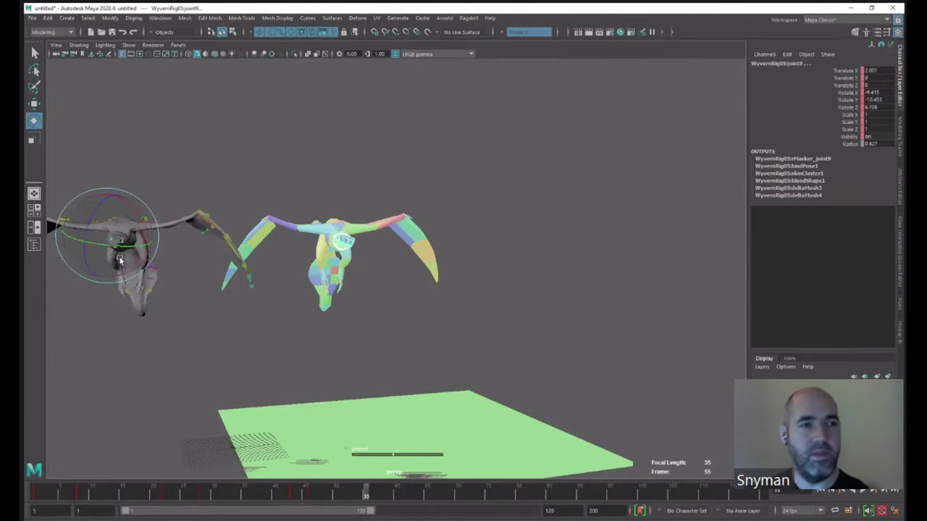
pyautogui.moveTo(120, 259); pyautogui.dragTo(126, 243)
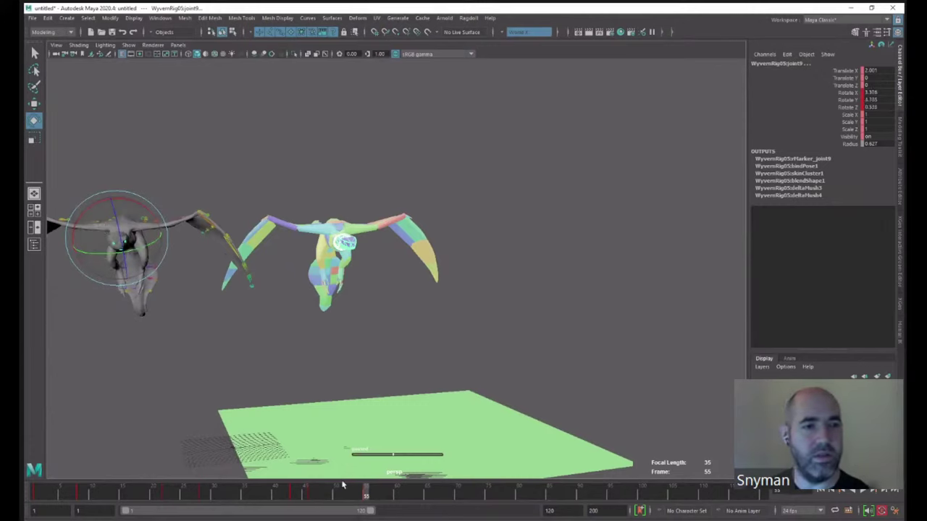
pyautogui.moveTo(372, 497); pyautogui.dragTo(484, 497)
pyautogui.moveTo(124, 239); pyautogui.dragTo(129, 206)
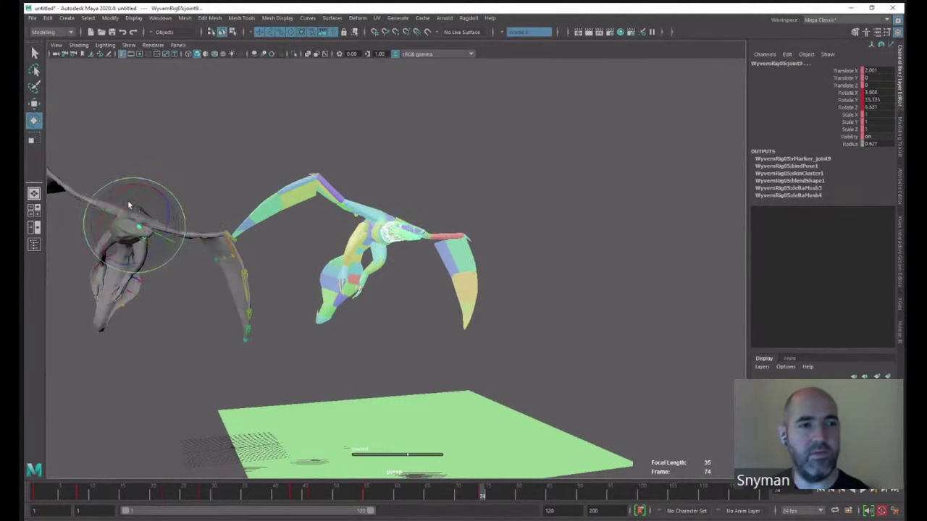
# - Adjust the head rotation near the end of the flight up to frame 120 and play back the animation from the start
pyautogui.moveTo(482, 497); pyautogui.dragTo(763, 495)
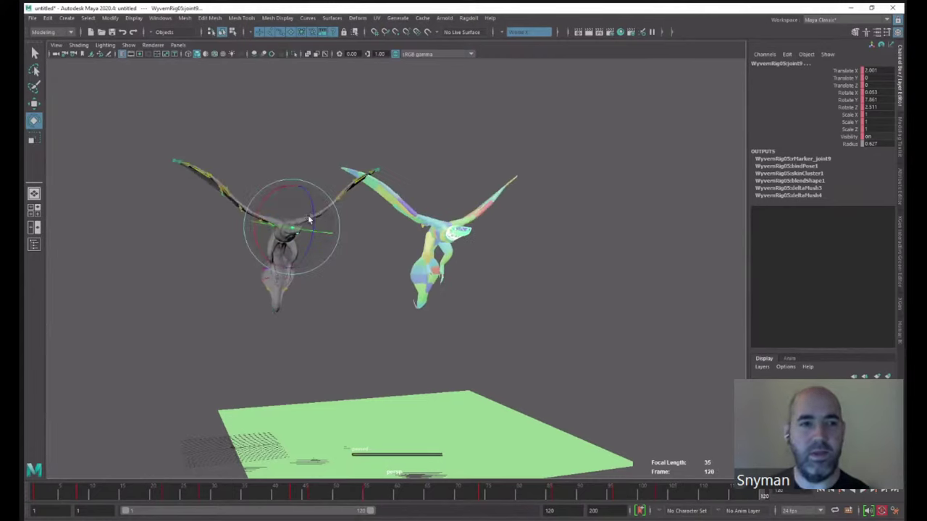
pyautogui.moveTo(309, 218); pyautogui.dragTo(310, 231)
pyautogui.click(819, 493)
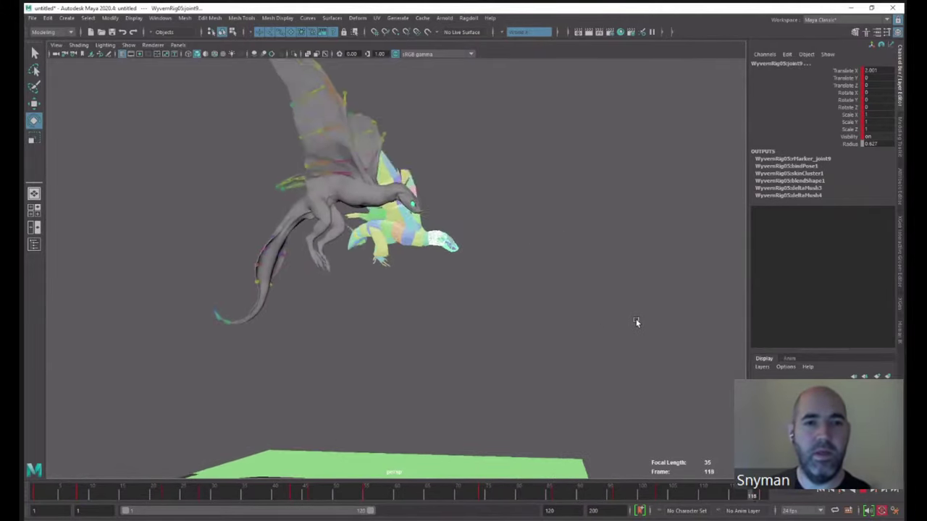
# - Reposition the root joint at about frame 70 and check the flight through to frame 120
pyautogui.click(574, 296)
pyautogui.click(364, 210)
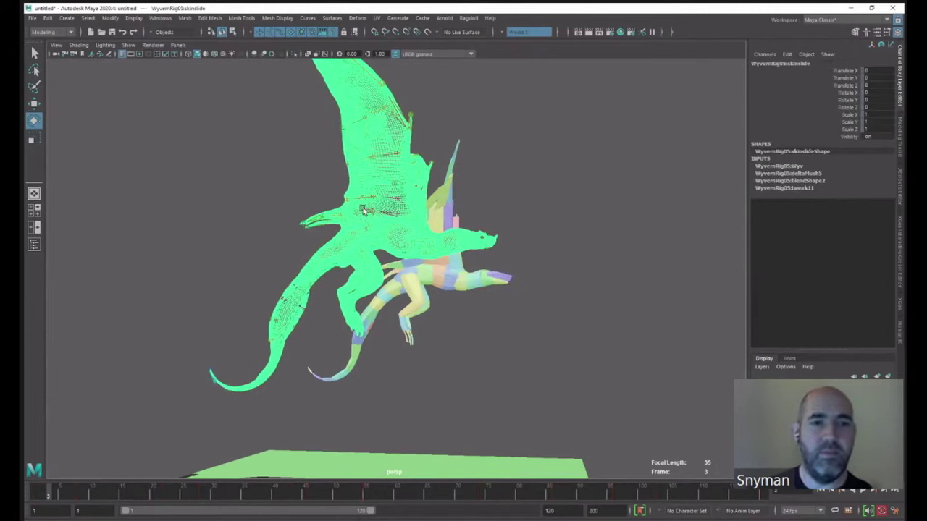
pyautogui.click(367, 207)
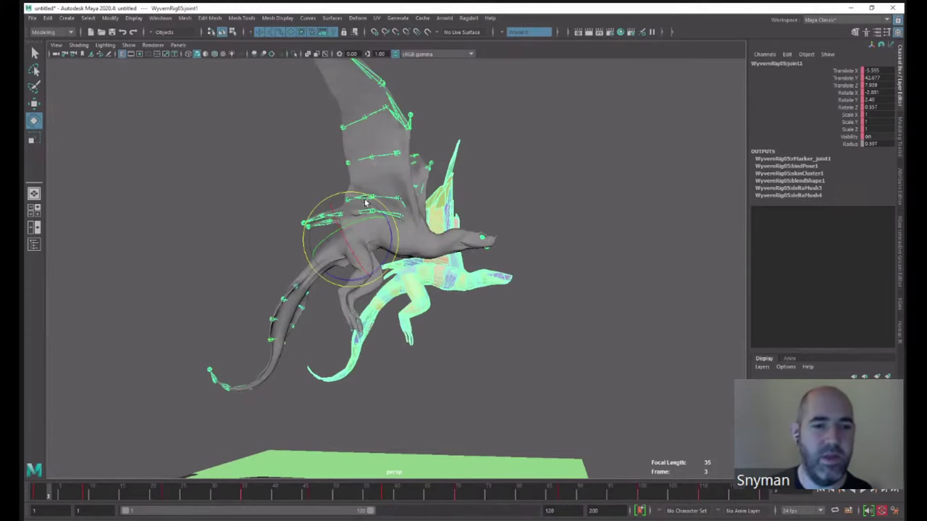
pyautogui.moveTo(250, 490); pyautogui.dragTo(461, 499)
pyautogui.scroll(-5, 551, 387)
pyautogui.press('w')
pyautogui.moveTo(539, 380); pyautogui.dragTo(333, 359, button='middle')
pyautogui.click(489, 498)
pyautogui.moveTo(489, 496); pyautogui.dragTo(758, 497)
pyautogui.keyDown('alt'); pyautogui.moveTo(660, 406); pyautogui.dragTo(585, 396); pyautogui.keyUp('alt')
pyautogui.click(575, 367)
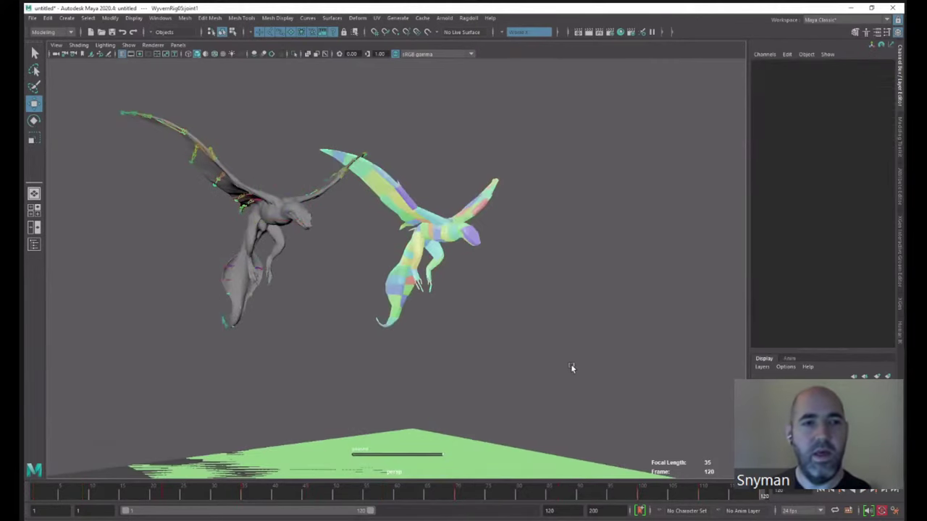
# - Select the joint chains of both wings in wireframe display and return to shaded display
pyautogui.keyDown('alt'); pyautogui.moveTo(391, 312); pyautogui.dragTo(308, 311); pyautogui.keyUp('alt')
pyautogui.keyDown('alt'); pyautogui.moveTo(308, 311); pyautogui.dragTo(396, 310, button='right'); pyautogui.keyUp('alt')
pyautogui.keyDown('alt'); pyautogui.moveTo(396, 310); pyautogui.dragTo(543, 351, button='middle'); pyautogui.keyUp('alt')
pyautogui.moveTo(298, 212)
pyautogui.keyDown('alt'); pyautogui.mouseDown()
pyautogui.moveTo(288, 269)
pyautogui.moveTo(300, 267)
pyautogui.mouseUp(); pyautogui.keyUp('alt')
pyautogui.press('4')
pyautogui.click(206, 238)
pyautogui.press('q')
pyautogui.keyDown('shift'); pyautogui.click(296, 256); pyautogui.keyUp('shift')
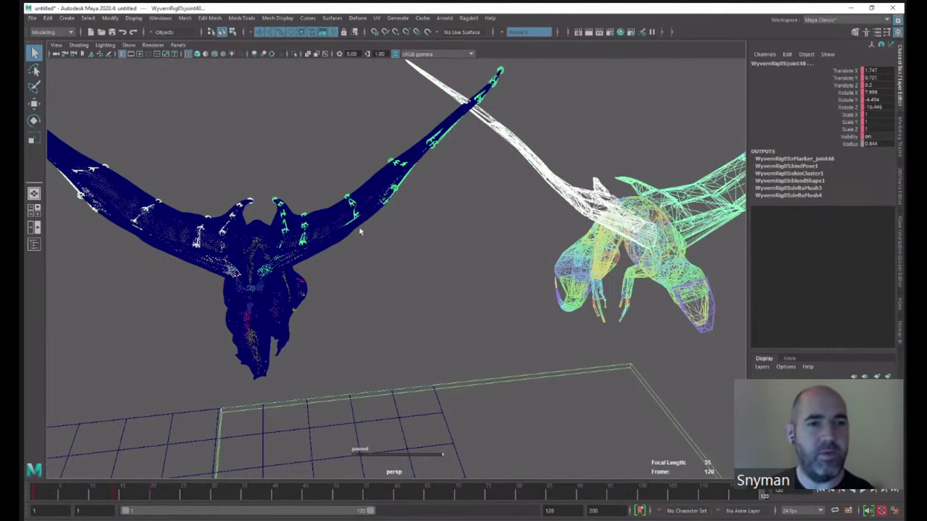
pyautogui.keyDown('shift'); pyautogui.click(394, 182); pyautogui.keyUp('shift')
pyautogui.keyDown('alt'); pyautogui.moveTo(118, 248); pyautogui.dragTo(204, 268, button='middle'); pyautogui.keyUp('alt')
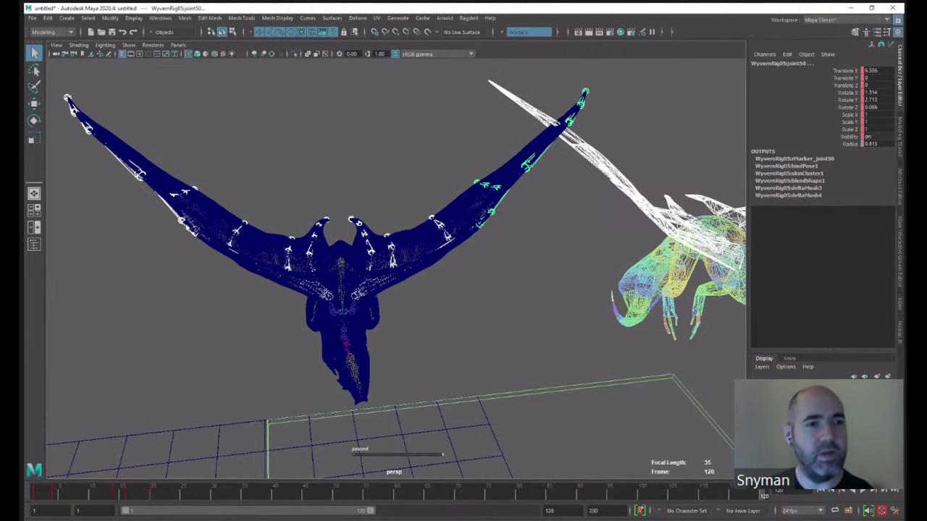
pyautogui.keyDown('shift'); pyautogui.click(172, 210); pyautogui.keyUp('shift')
pyautogui.keyDown('alt'); pyautogui.moveTo(351, 223); pyautogui.dragTo(344, 193); pyautogui.keyUp('alt')
pyautogui.press('5')
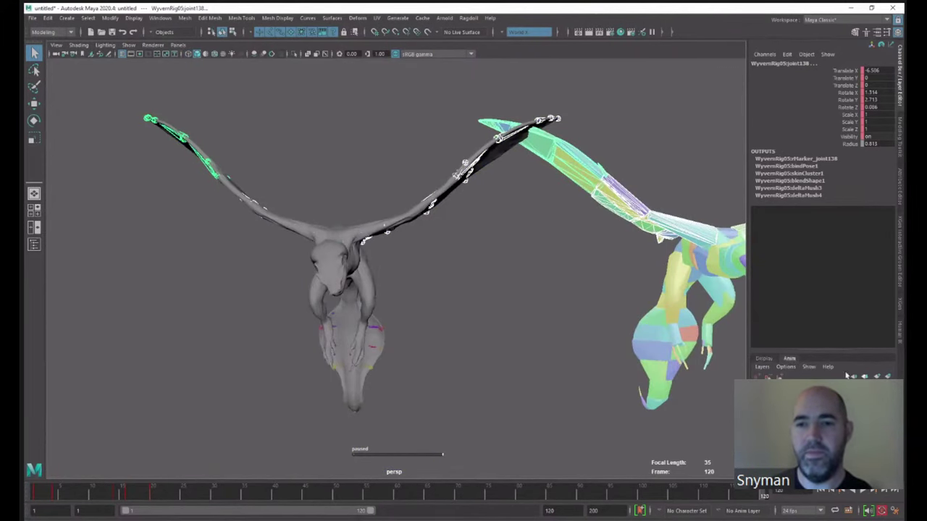
# - Create an animation layer in Override mode and add the selected wing joints to it
pyautogui.rightClick(811, 395)
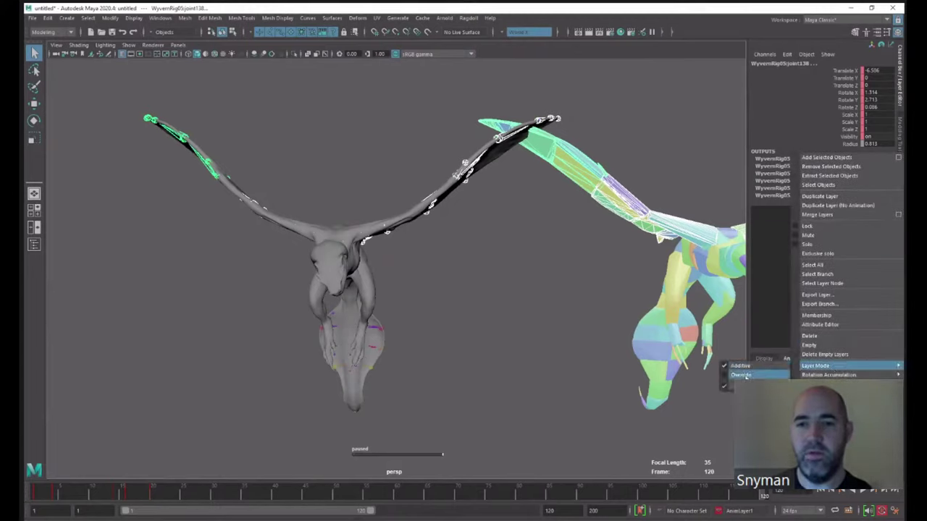
pyautogui.click(743, 375)
pyautogui.rightClick(797, 378)
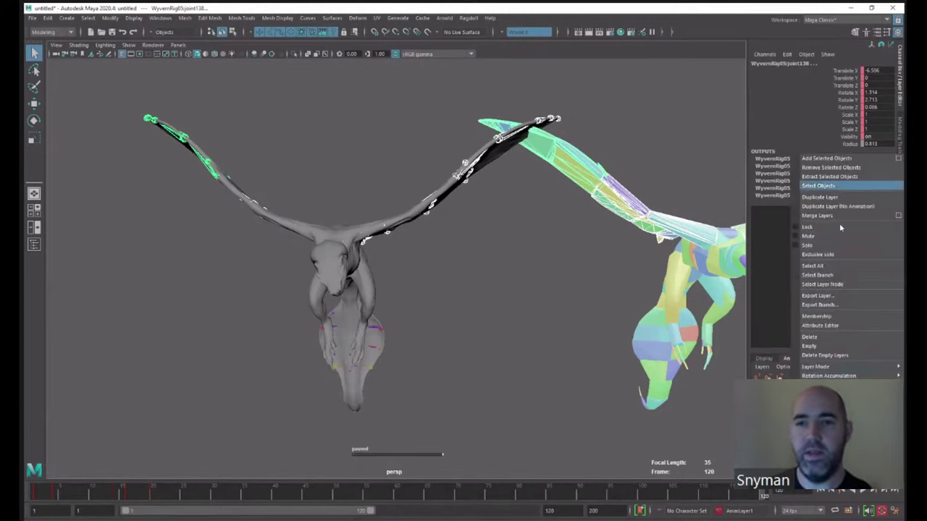
pyautogui.click(826, 158)
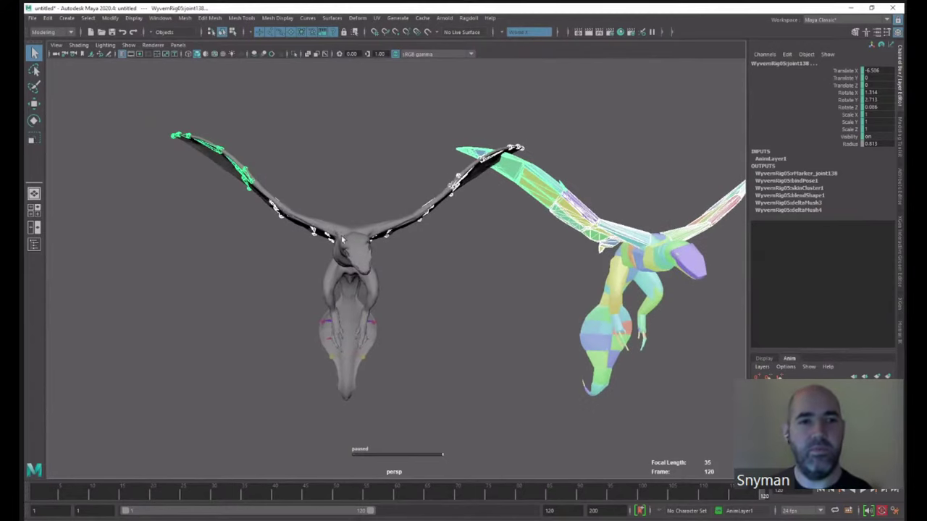
# - Play back the flight from frame 1 to review the wing motion with the new animation layer
pyautogui.keyDown('alt'); pyautogui.moveTo(543, 293); pyautogui.dragTo(667, 197); pyautogui.keyUp('alt')
pyautogui.keyDown('alt'); pyautogui.moveTo(545, 230); pyautogui.dragTo(518, 265); pyautogui.keyUp('alt')
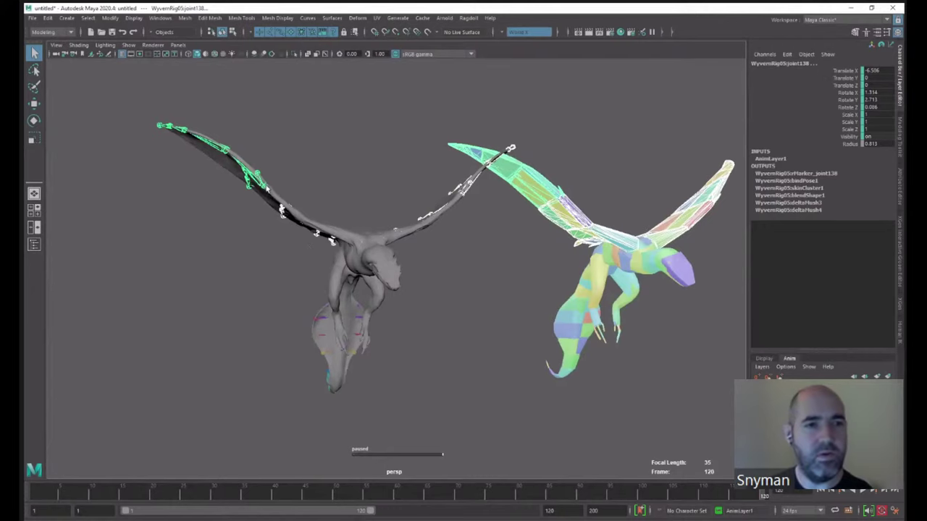
pyautogui.click(525, 342)
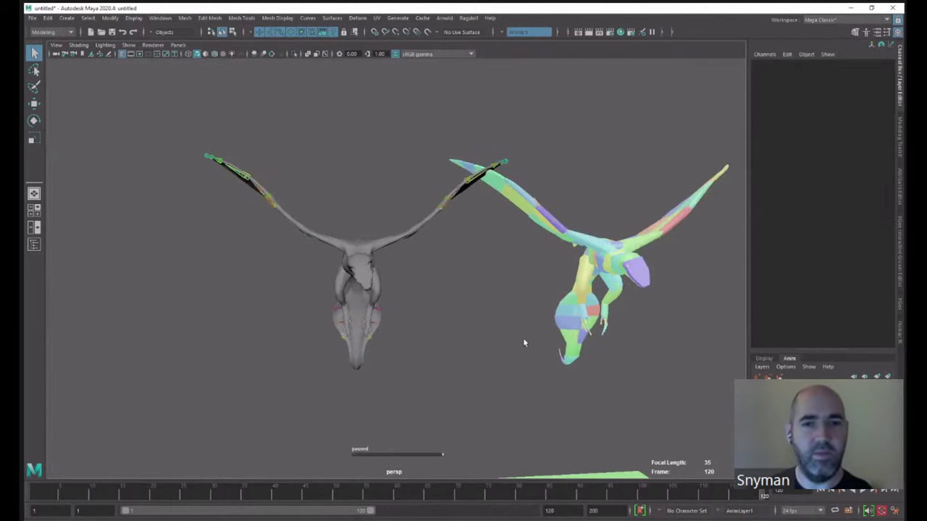
pyautogui.click(821, 492)
pyautogui.scroll(-4, 546, 328)
pyautogui.keyDown('alt'); pyautogui.moveTo(546, 329); pyautogui.dragTo(529, 302, button='middle'); pyautogui.keyUp('alt')
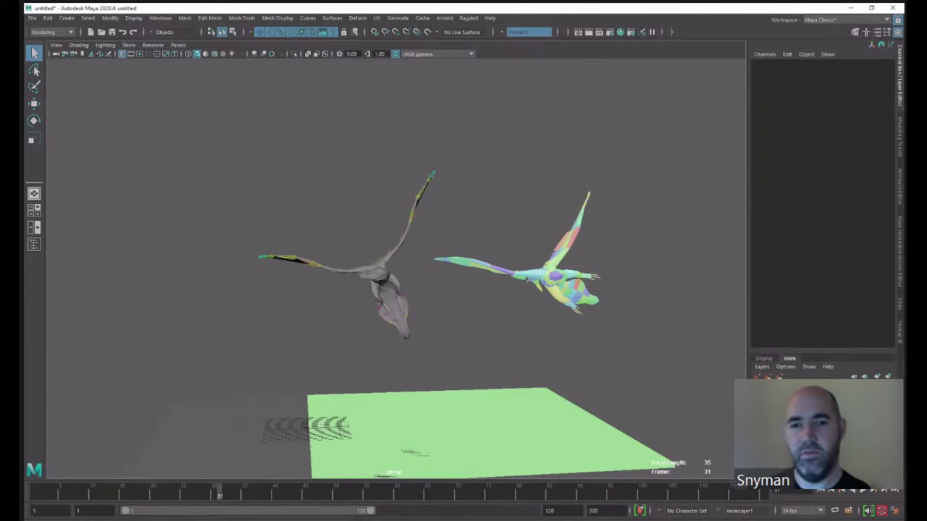
pyautogui.click(821, 492)
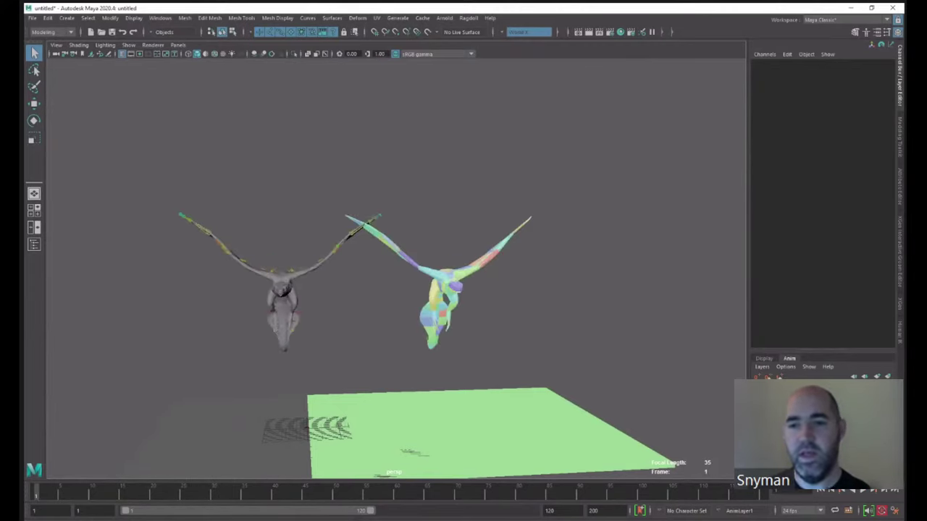
pyautogui.click(822, 492)
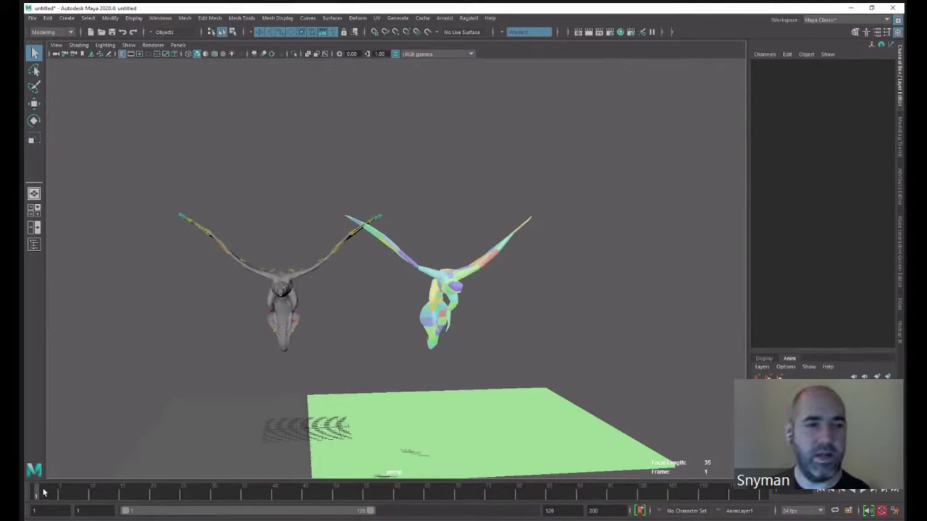
# - Key the wing animation layer's weight at 1 at frame 21 and at 0 from frame 44 to about frame 73
pyautogui.moveTo(44, 492); pyautogui.dragTo(158, 495)
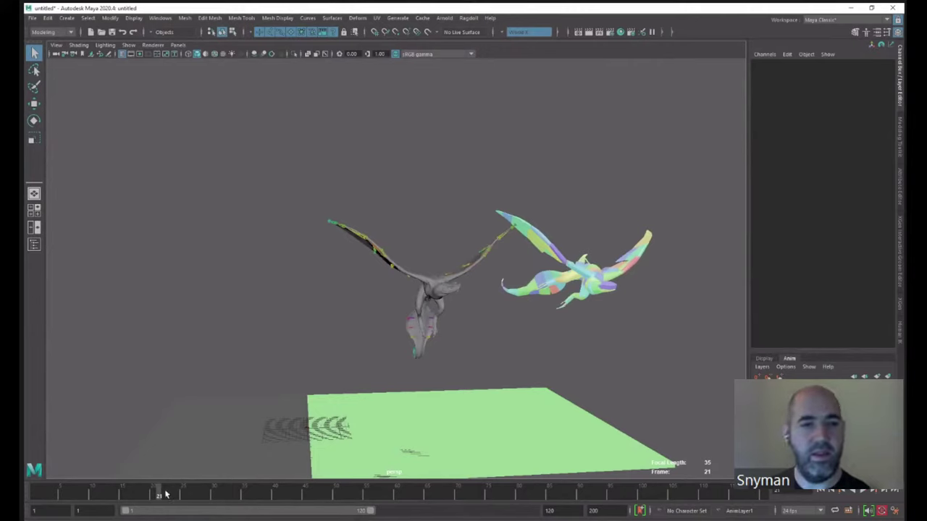
pyautogui.hotkey('alt', 'v')
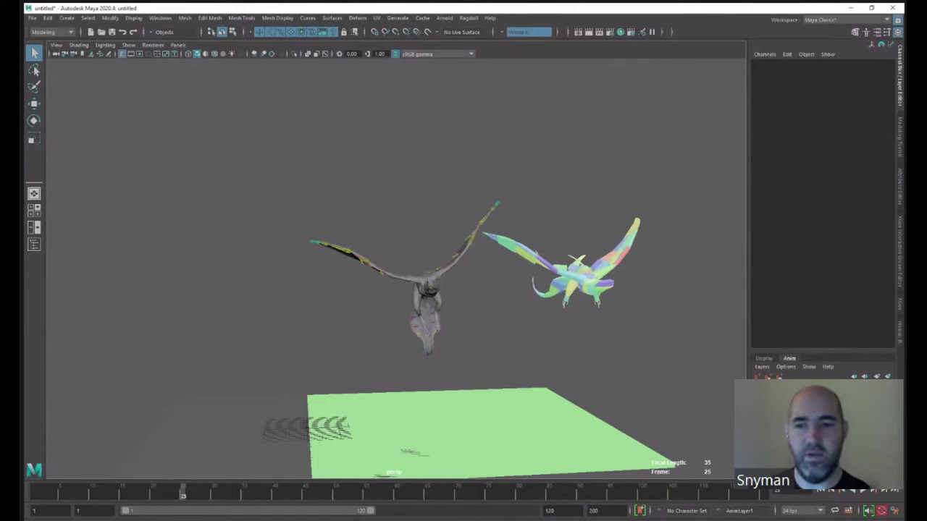
pyautogui.moveTo(195, 496); pyautogui.dragTo(299, 495)
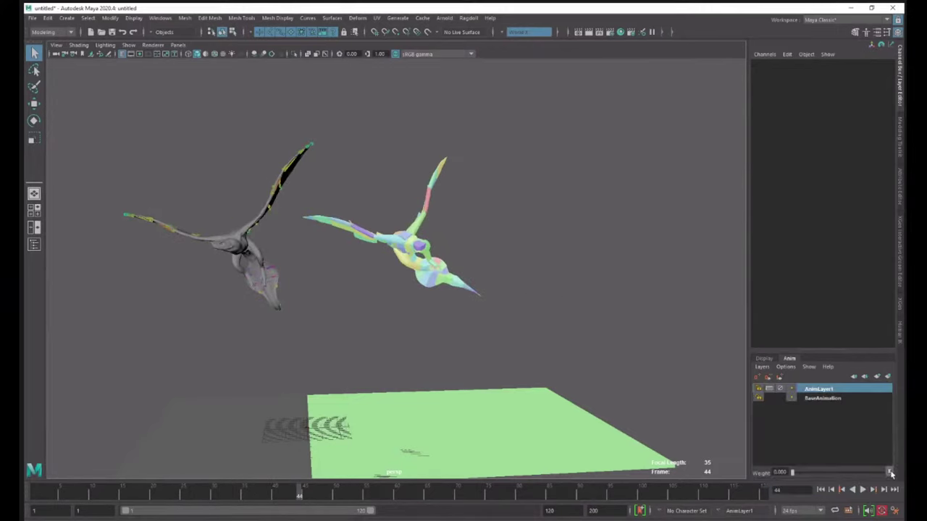
pyautogui.moveTo(299, 496); pyautogui.dragTo(477, 486)
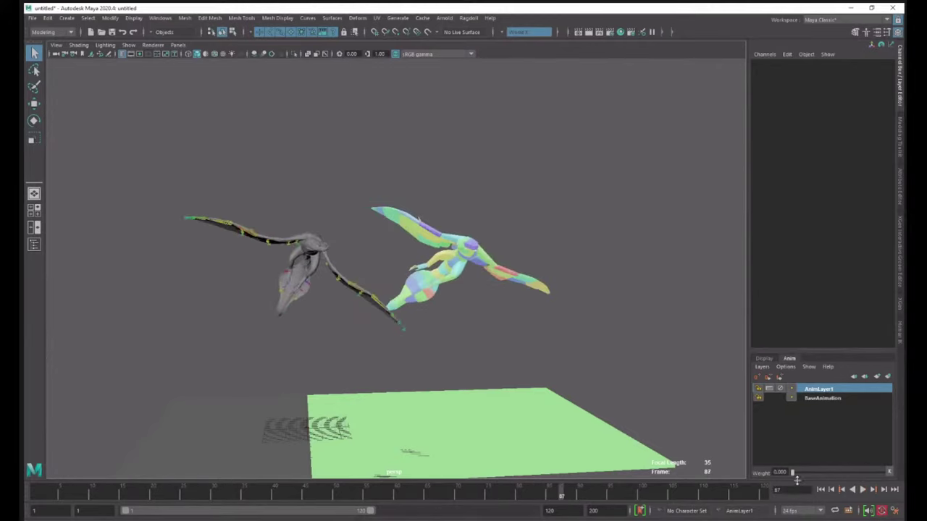
# - Key the wing layer's weight at 1 at frame 87 and at 0 at frame 114
pyautogui.moveTo(806, 476); pyautogui.dragTo(882, 474)
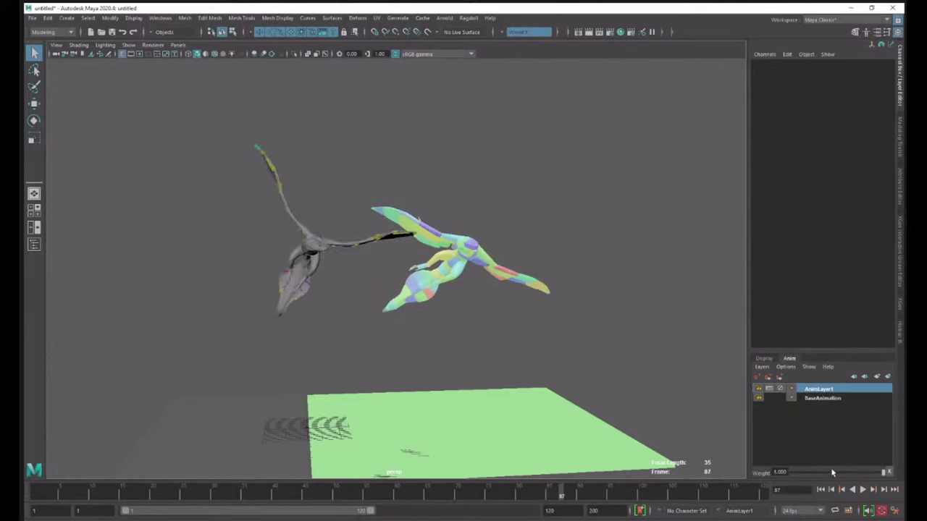
pyautogui.moveTo(562, 494); pyautogui.dragTo(725, 492)
pyautogui.moveTo(877, 475); pyautogui.dragTo(778, 474)
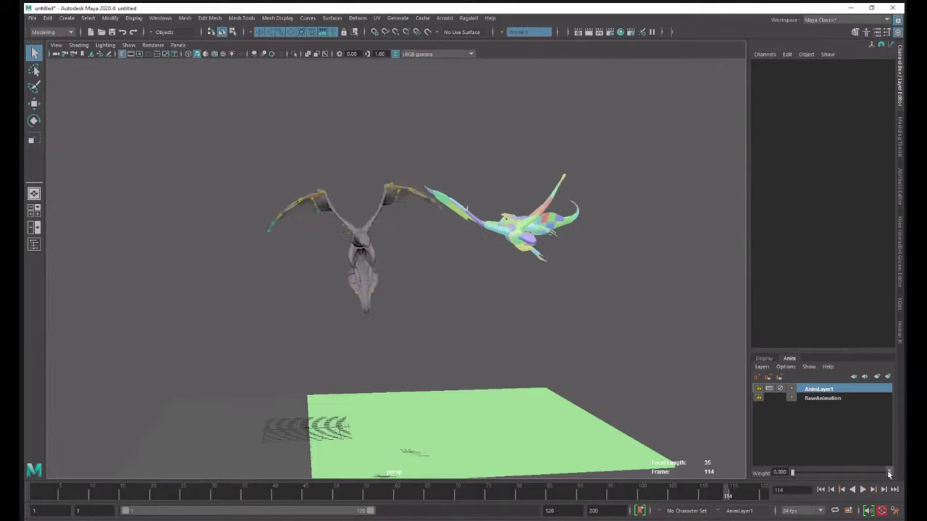
# - Play back the flight from frame 1 to check the keyed layer weight and return to about frame 26
pyautogui.click(820, 489)
pyautogui.hotkey('alt', 'v')
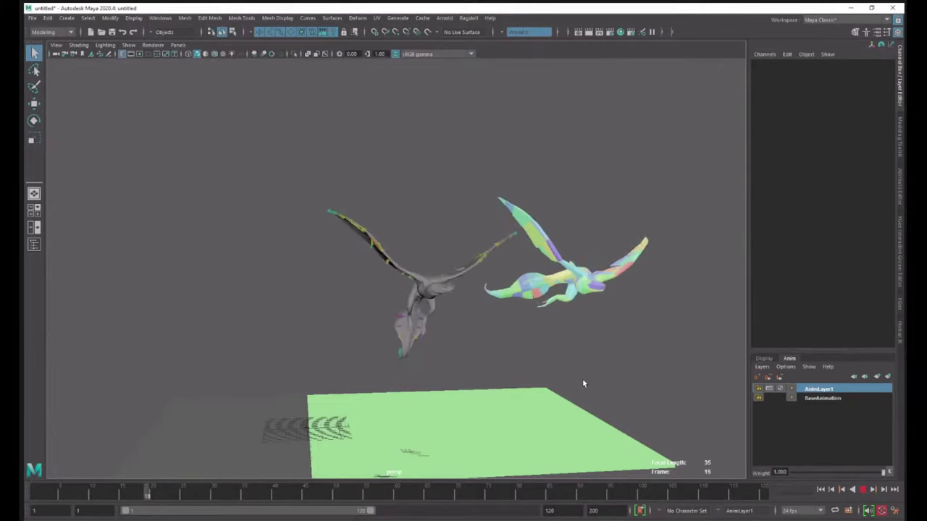
pyautogui.hotkey('alt', 'v')
pyautogui.moveTo(242, 497); pyautogui.dragTo(193, 494)
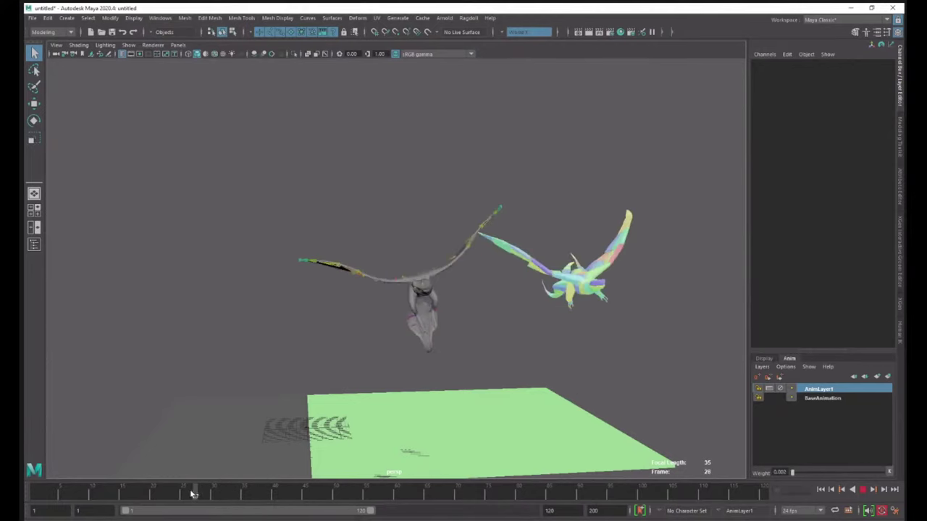
# - Select the joints of one wing on the grey wyvern and go to frame 17
pyautogui.click(382, 282)
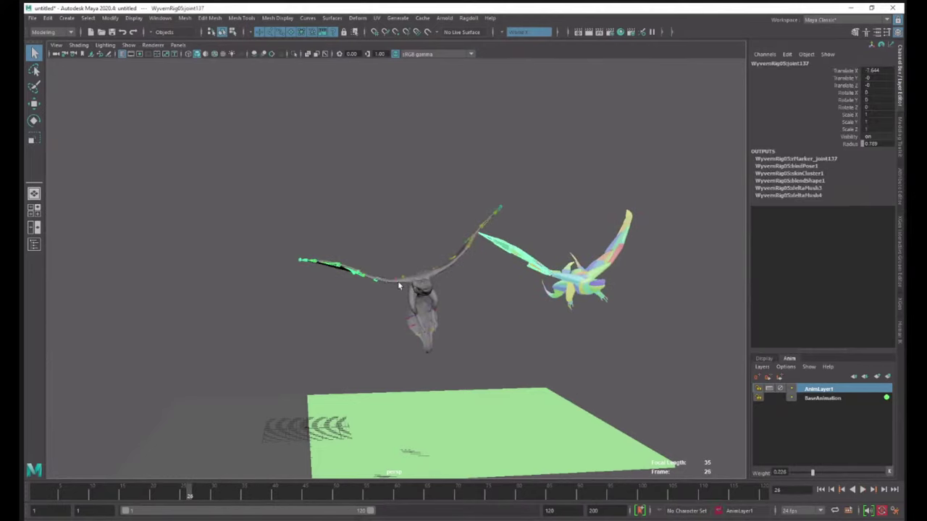
pyautogui.keyDown('alt'); pyautogui.moveTo(383, 296); pyautogui.dragTo(382, 310); pyautogui.keyUp('alt')
pyautogui.keyDown('alt'); pyautogui.moveTo(382, 310); pyautogui.dragTo(509, 319, button='right'); pyautogui.keyUp('alt')
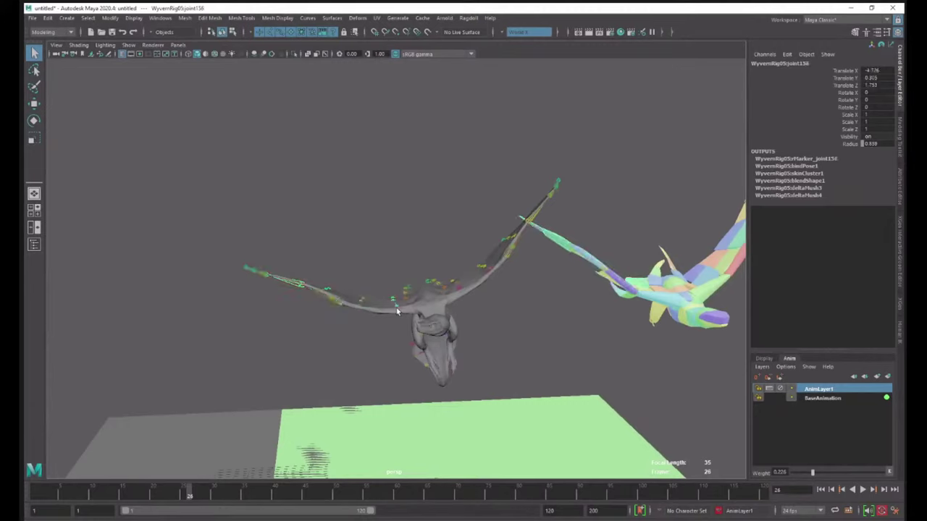
pyautogui.moveTo(392, 315); pyautogui.dragTo(257, 87)
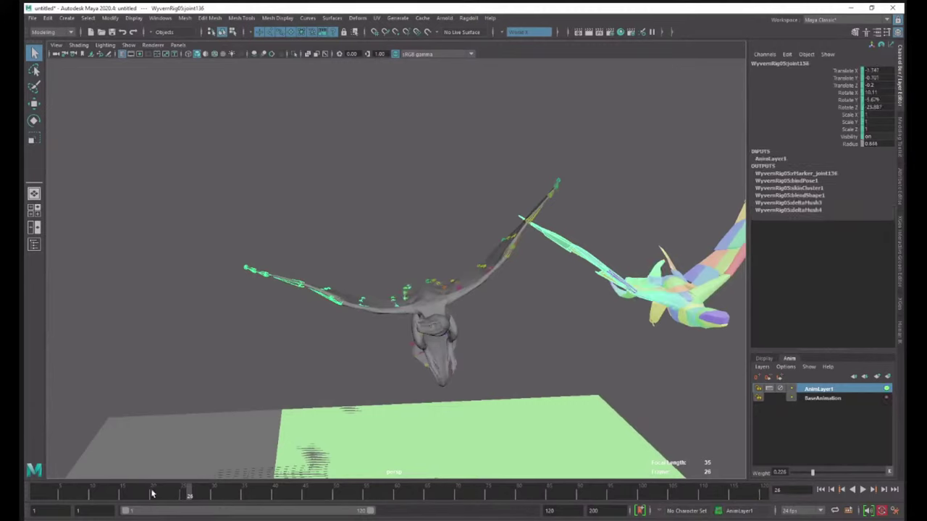
pyautogui.moveTo(152, 494)
pyautogui.mouseDown()
pyautogui.moveTo(124, 495)
pyautogui.moveTo(135, 495)
pyautogui.mouseUp()
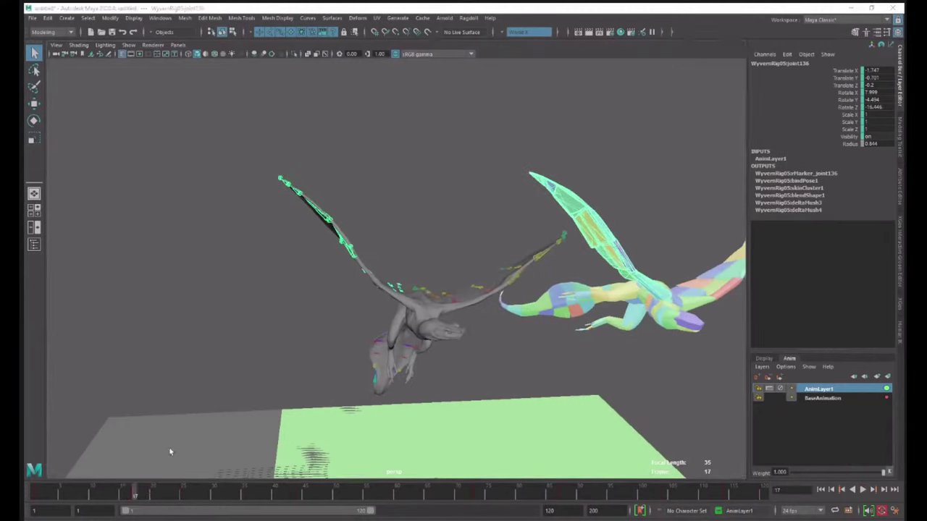
# - Examine the wing animation layer's Weight curve in the Graph Editor and put the editor away
pyautogui.click(160, 17)
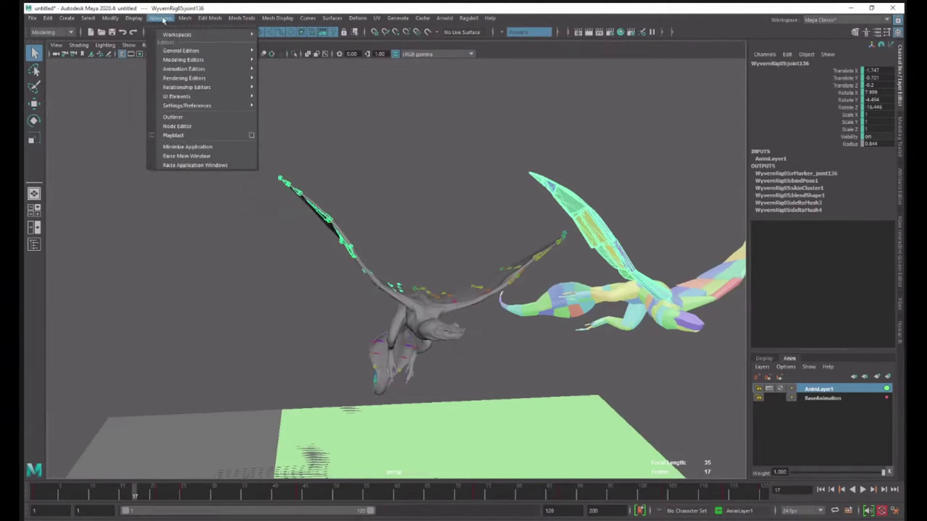
pyautogui.moveTo(210, 68)
pyautogui.click(297, 65)
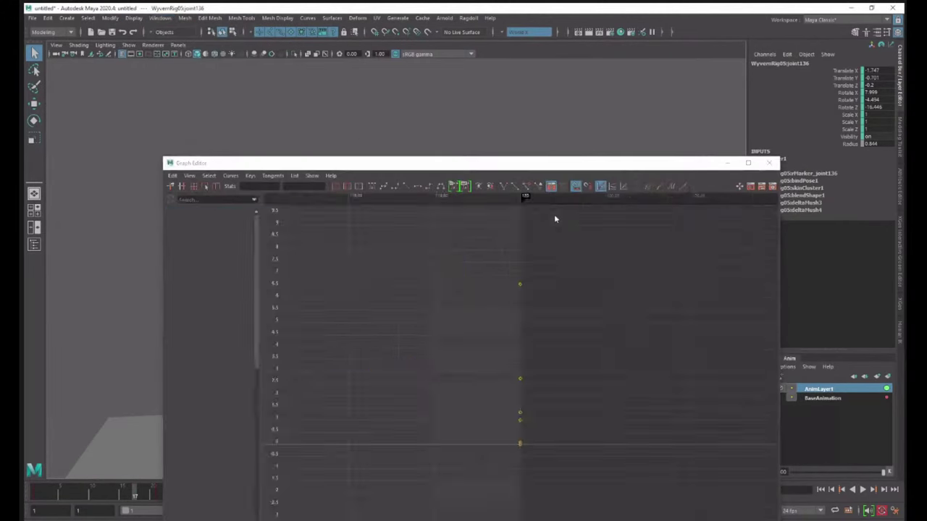
pyautogui.click(216, 241)
pyautogui.press('f')
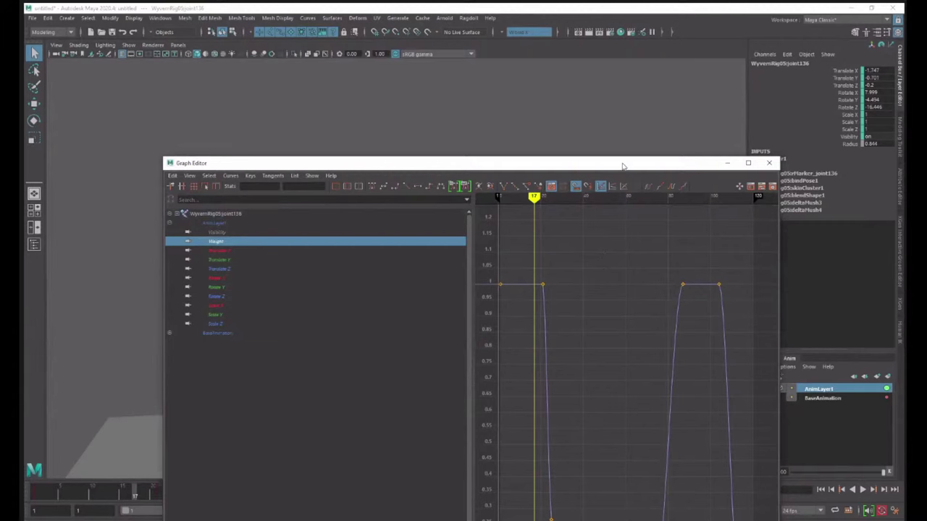
pyautogui.moveTo(621, 165); pyautogui.dragTo(591, 47)
pyautogui.press('f')
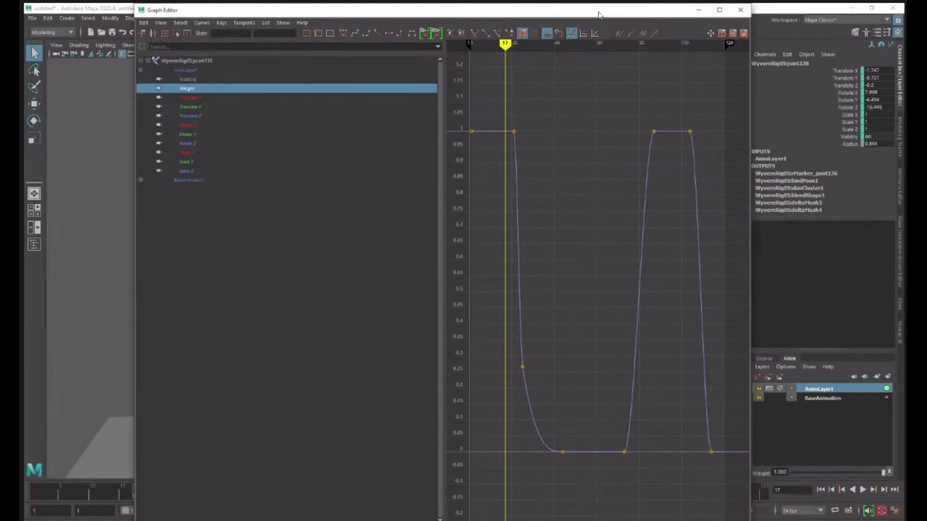
pyautogui.moveTo(600, 14); pyautogui.dragTo(582, 74)
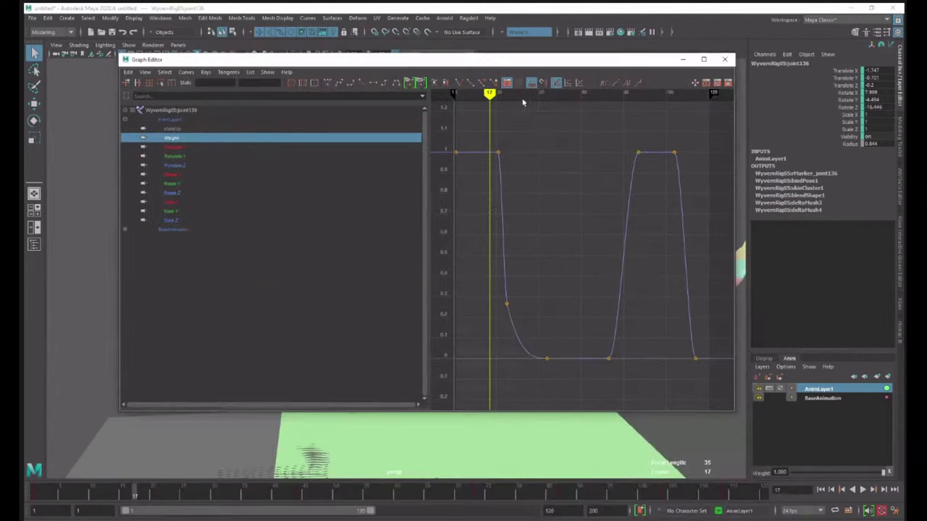
pyautogui.click(687, 59)
# - Play back the flight to review the simulated wings with the keyed layer weight
pyautogui.click(862, 490)
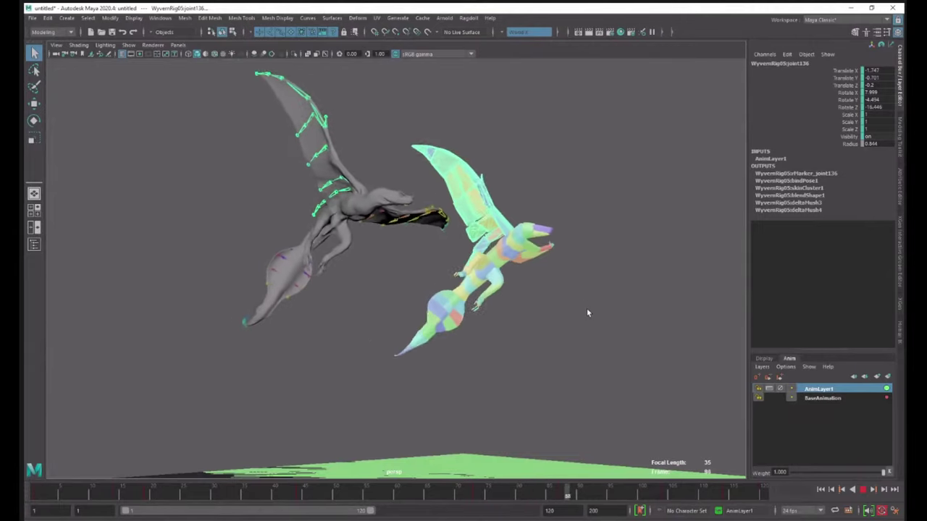
pyautogui.hotkey('alt', 'v')
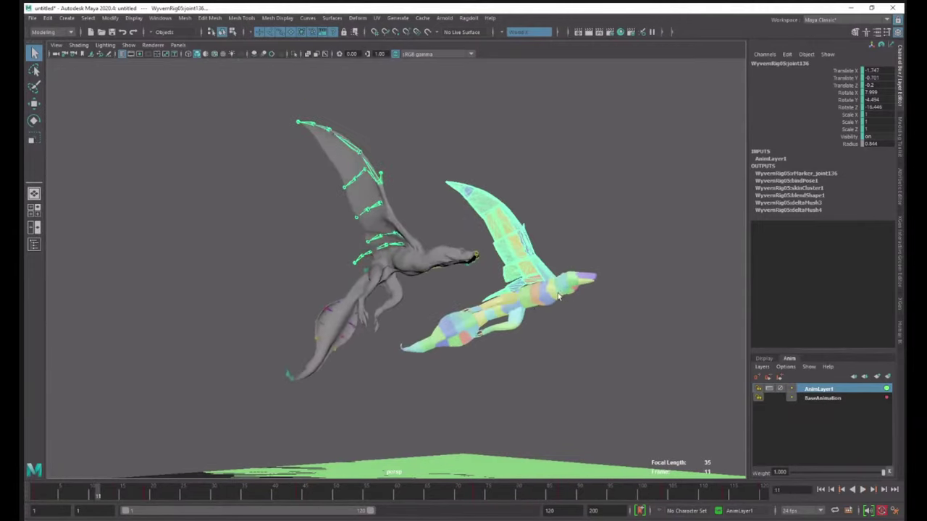
pyautogui.keyDown('alt'); pyautogui.moveTo(486, 325); pyautogui.dragTo(470, 335); pyautogui.keyUp('alt')
# - Clear the wing selection and select the joint of one leg in wireframe display, returning to shaded display
pyautogui.click(435, 376)
pyautogui.keyDown('alt'); pyautogui.moveTo(435, 376); pyautogui.dragTo(373, 348); pyautogui.keyUp('alt')
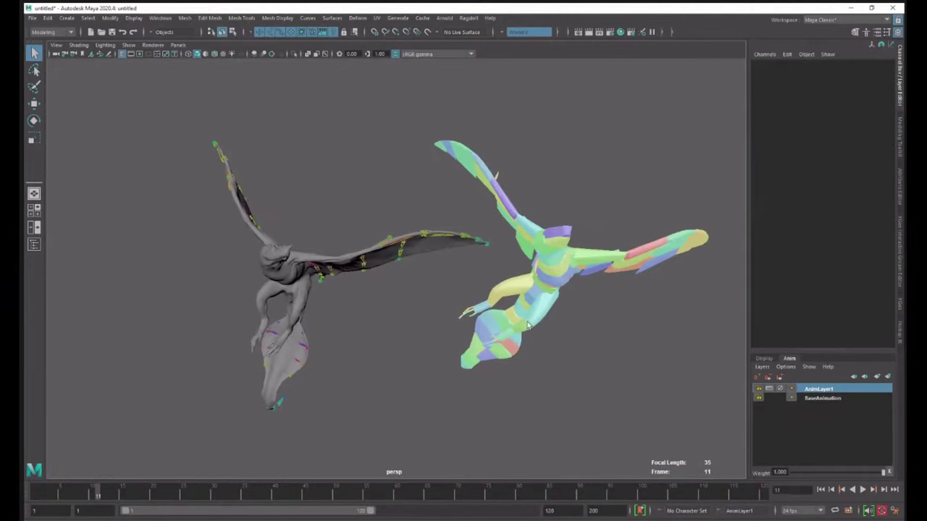
pyautogui.press('4')
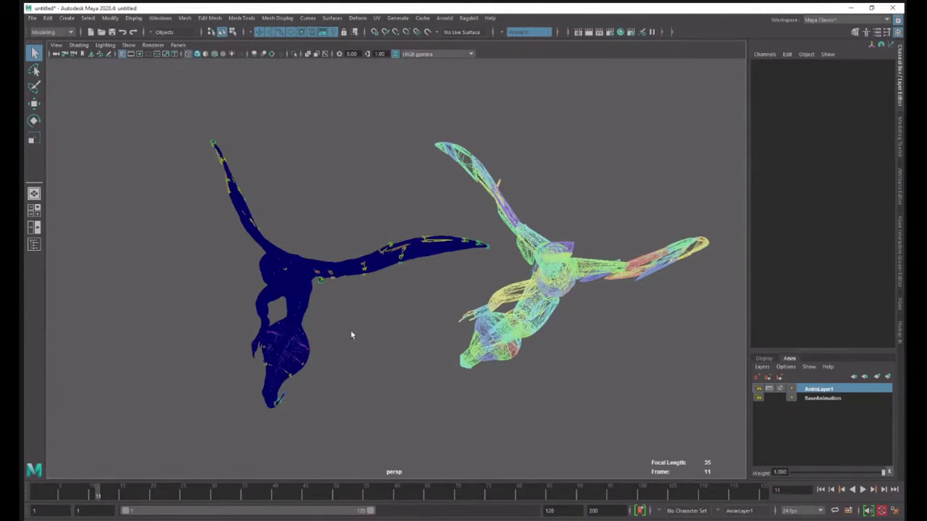
pyautogui.click(274, 297)
pyautogui.press('5')
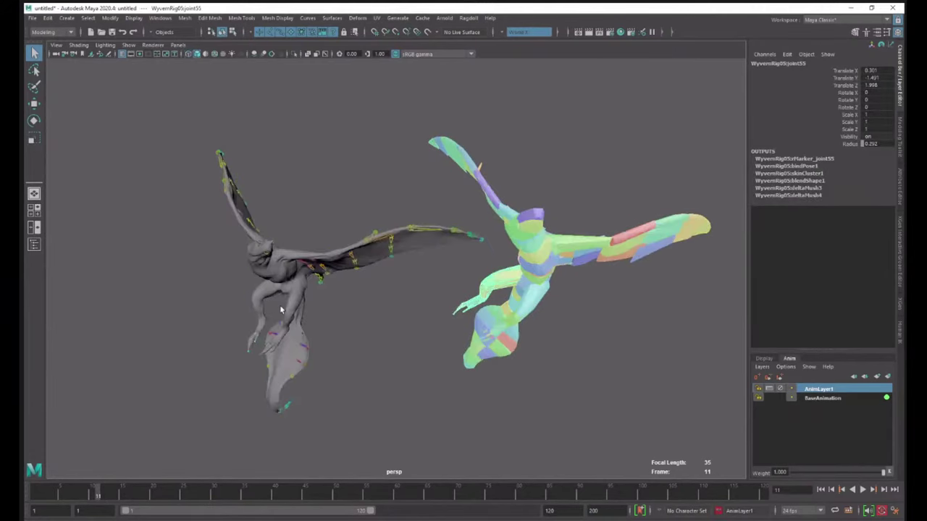
# - Key the selected leg joint at about frame 9 and rotate the leg outward at about frame 16
pyautogui.hotkey('alt', 'v')
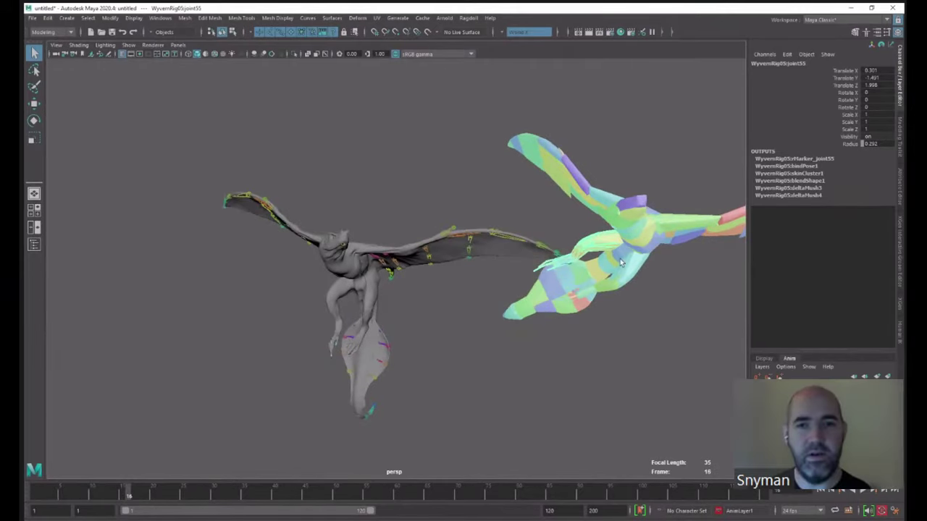
pyautogui.moveTo(123, 497)
pyautogui.mouseDown()
pyautogui.moveTo(89, 497)
pyautogui.moveTo(129, 495)
pyautogui.mouseUp()
pyautogui.press('e')
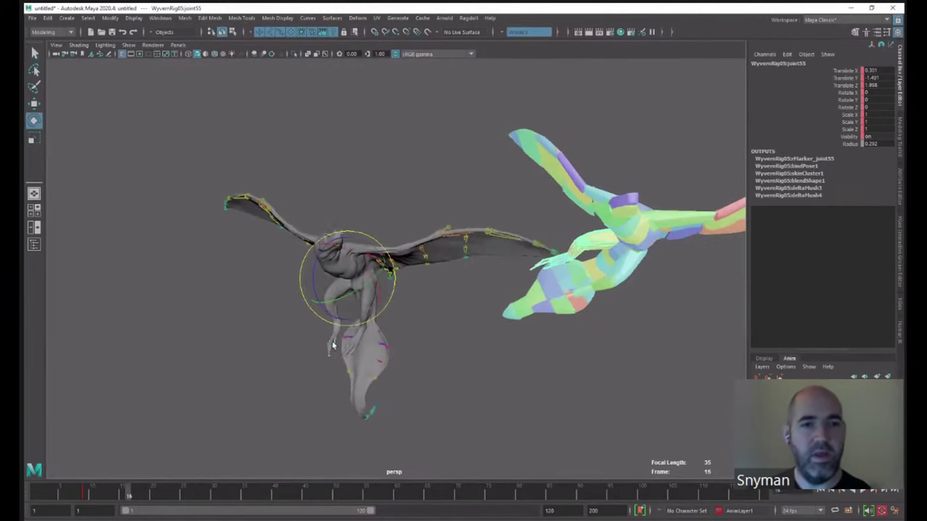
pyautogui.moveTo(362, 272); pyautogui.dragTo(324, 295)
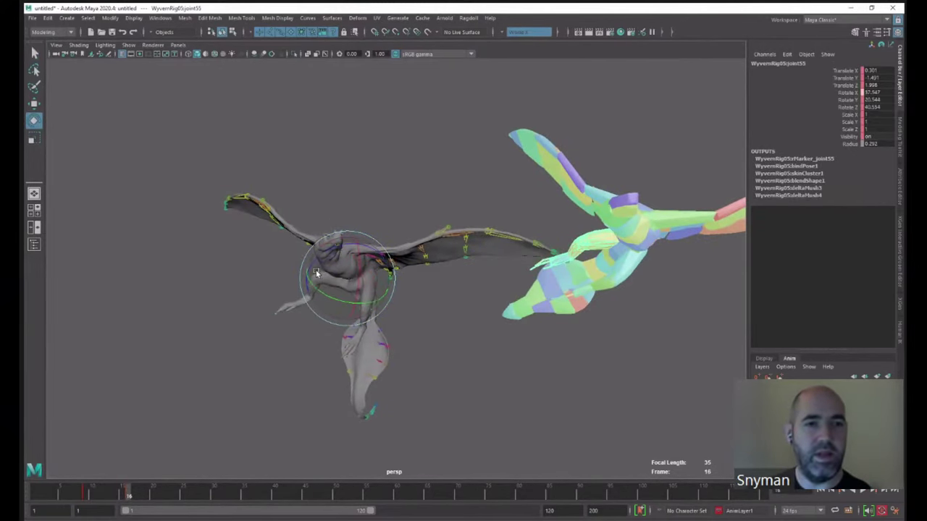
# - Rotate the leg joint back toward the body at frame 29 and check the motion through to frame 47
pyautogui.moveTo(117, 490); pyautogui.dragTo(207, 496)
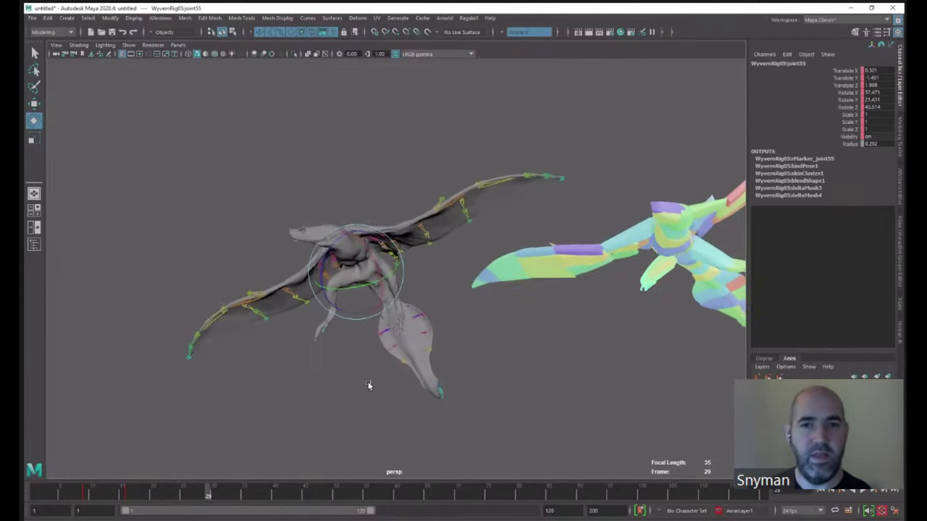
pyautogui.click(360, 284)
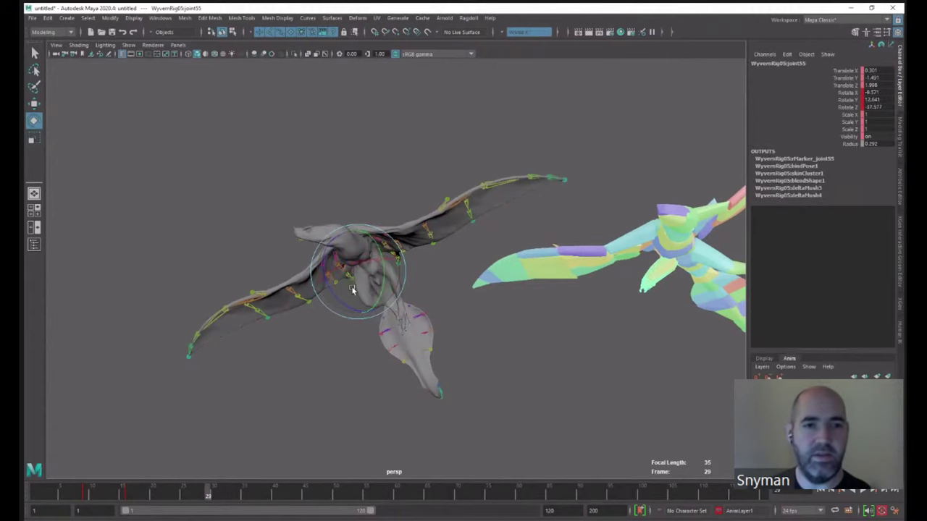
pyautogui.moveTo(125, 496); pyautogui.dragTo(317, 498)
# - Select the joints at the tip of the tail using wireframe display and return to shaded display
pyautogui.keyDown('alt'); pyautogui.moveTo(446, 397); pyautogui.dragTo(457, 313); pyautogui.keyUp('alt')
pyautogui.press('4')
pyautogui.scroll(2, 467, 300)
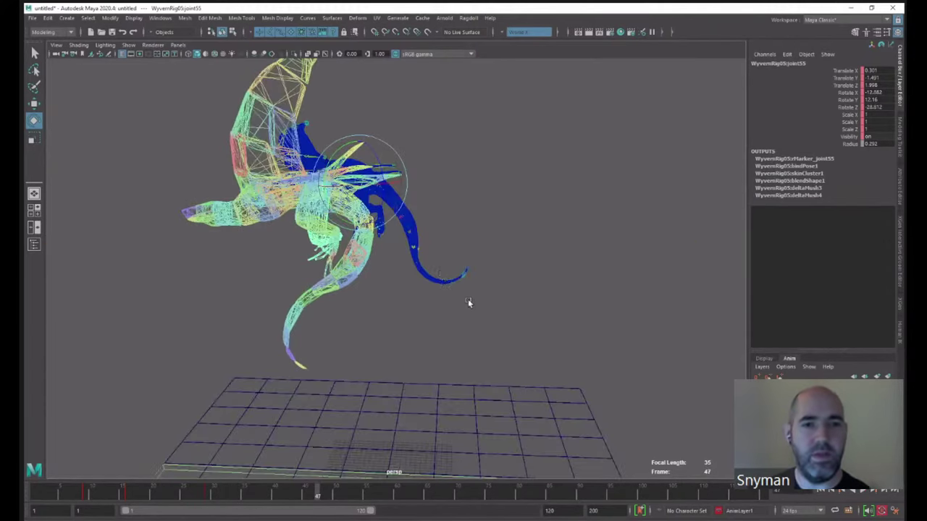
pyautogui.press('q')
pyautogui.click(430, 274)
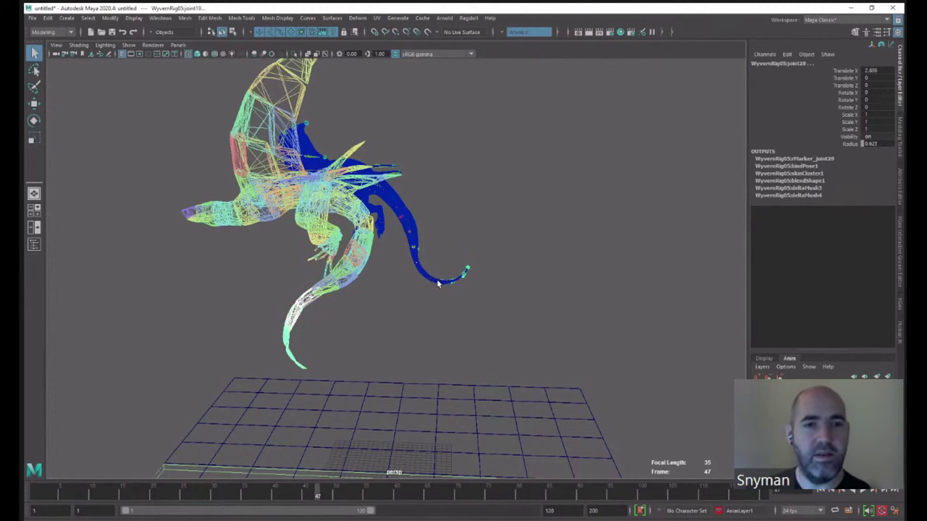
pyautogui.moveTo(446, 287)
pyautogui.keyDown('alt'); pyautogui.mouseDown()
pyautogui.moveTo(511, 287)
pyautogui.moveTo(556, 274)
pyautogui.moveTo(368, 290)
pyautogui.mouseUp(); pyautogui.keyUp('alt')
pyautogui.press('e')
pyautogui.keyDown('alt'); pyautogui.moveTo(710, 308); pyautogui.dragTo(503, 315, button='middle'); pyautogui.keyUp('alt')
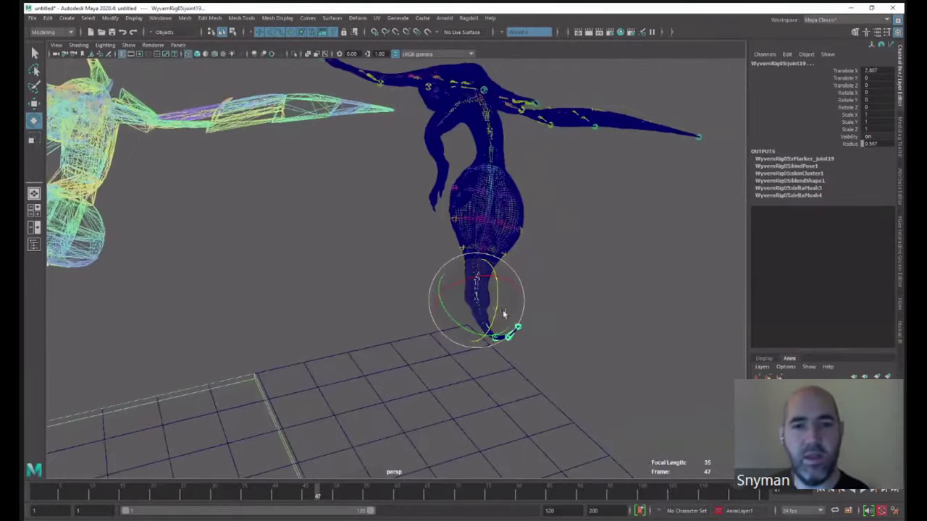
pyautogui.press('5')
pyautogui.moveTo(536, 319)
pyautogui.keyDown('alt'); pyautogui.mouseDown()
pyautogui.moveTo(442, 301)
pyautogui.moveTo(523, 368)
pyautogui.moveTo(403, 269)
pyautogui.mouseUp(); pyautogui.keyUp('alt')
pyautogui.press('w')
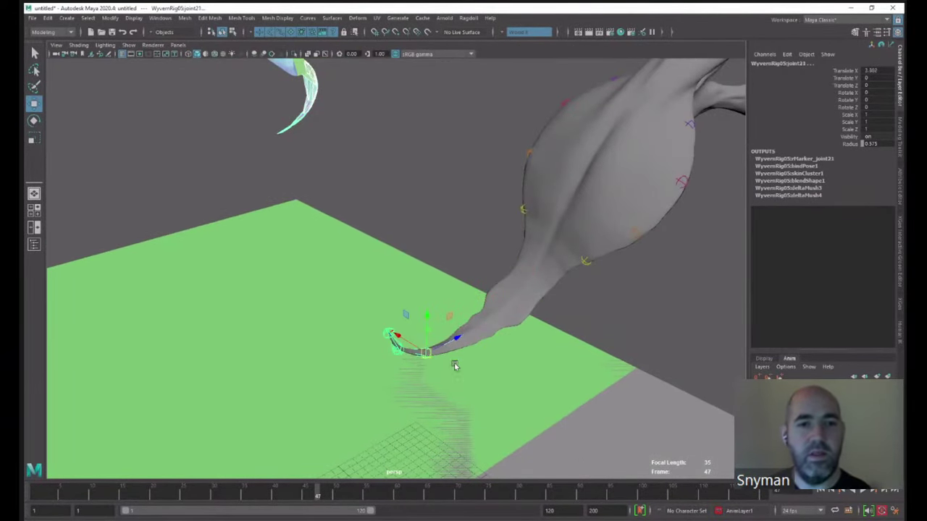
pyautogui.keyDown('alt'); pyautogui.moveTo(454, 362); pyautogui.dragTo(384, 312); pyautogui.keyUp('alt')
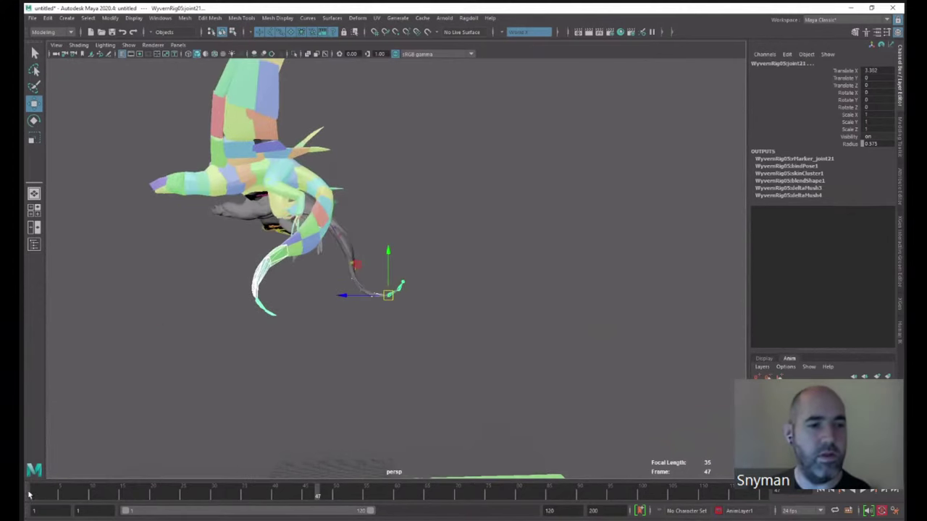
# - Key the tail-tip joints at frame 1 and rotate them into different poses at about frames 19, 37 and 51
pyautogui.click(30, 495)
pyautogui.press('s')
pyautogui.moveTo(78, 497); pyautogui.dragTo(147, 496)
pyautogui.press('e')
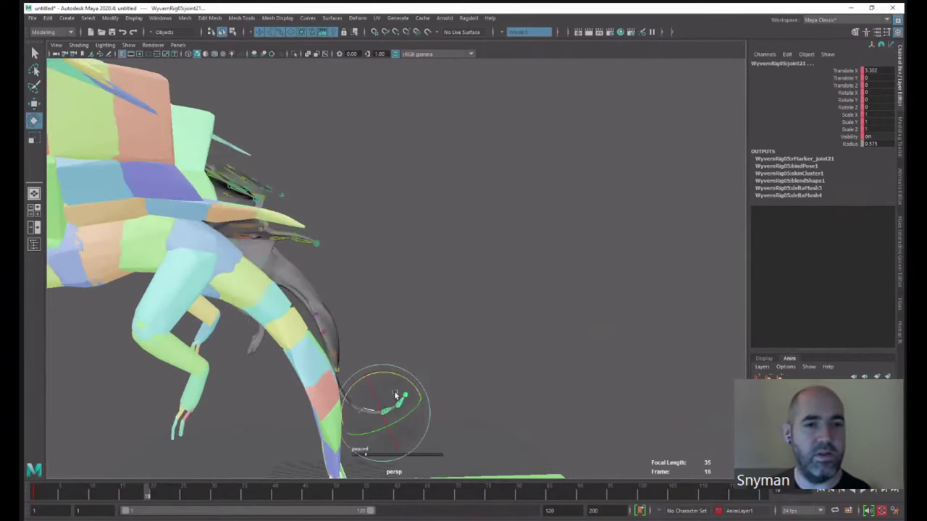
pyautogui.moveTo(406, 381); pyautogui.dragTo(423, 403)
pyautogui.keyDown('alt'); pyautogui.moveTo(481, 346); pyautogui.dragTo(327, 360, button='right'); pyautogui.keyUp('alt')
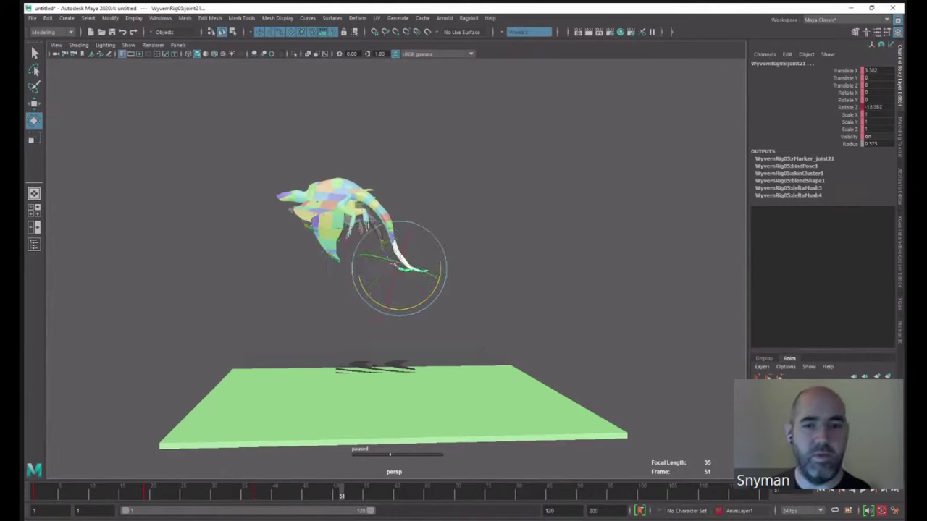
pyautogui.click(822, 492)
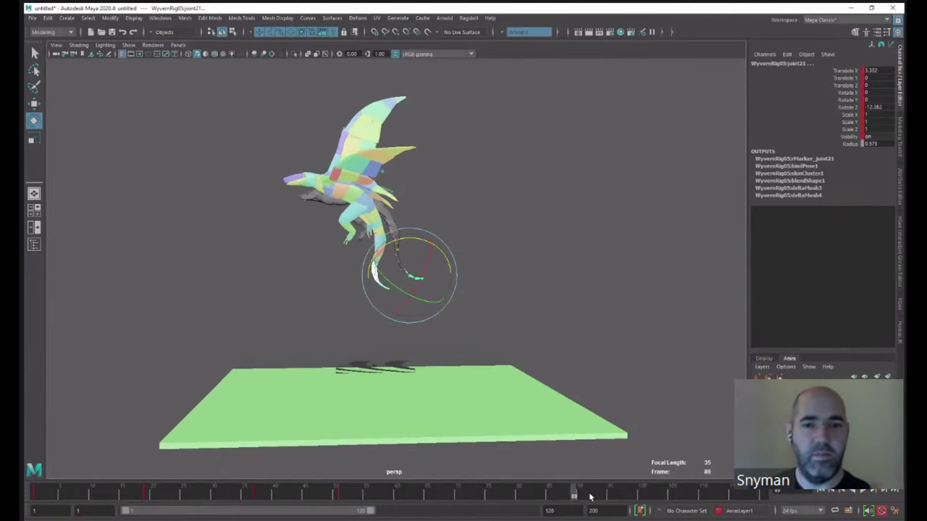
# - Key the tail-tip joints in different poses at about frames 88, 92 and 96 and play back the animation
pyautogui.moveTo(590, 496); pyautogui.dragTo(666, 495)
pyautogui.click(840, 493)
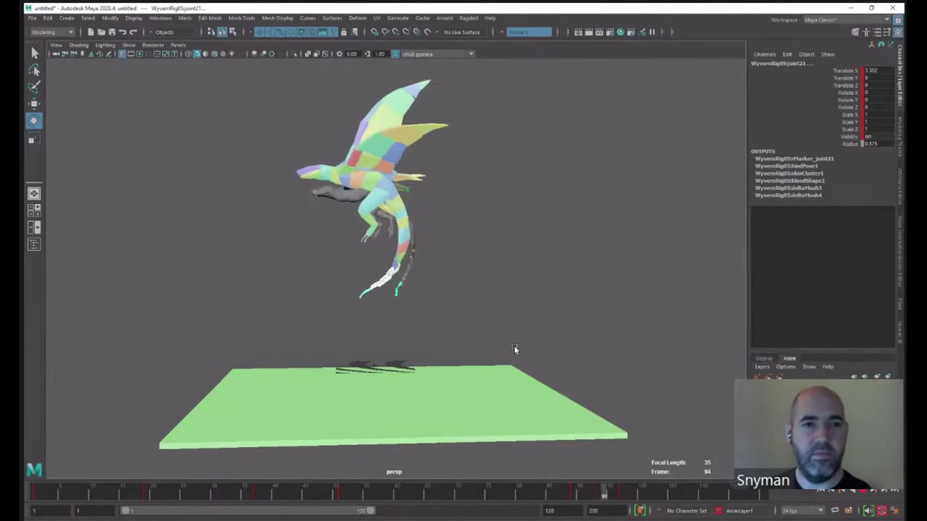
pyautogui.keyDown('alt'); pyautogui.moveTo(491, 319); pyautogui.dragTo(572, 321); pyautogui.keyUp('alt')
pyautogui.click(863, 491)
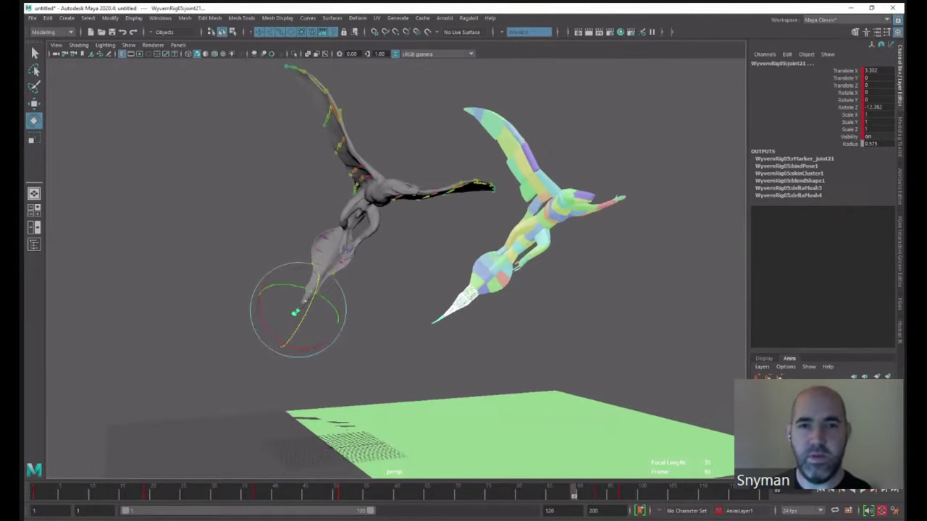
pyautogui.click(820, 492)
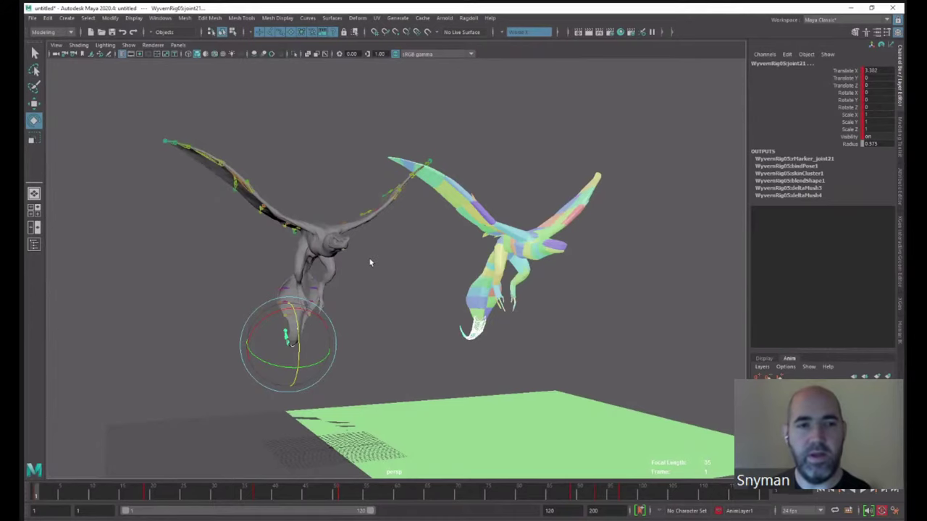
# - Deselect the tail joints, switch the viewport to textured display and record the Ragdoll simulation onto the wyvern's joints
pyautogui.keyDown('alt'); pyautogui.moveTo(369, 262); pyautogui.dragTo(423, 265); pyautogui.keyUp('alt')
pyautogui.click(409, 258)
pyautogui.press('6')
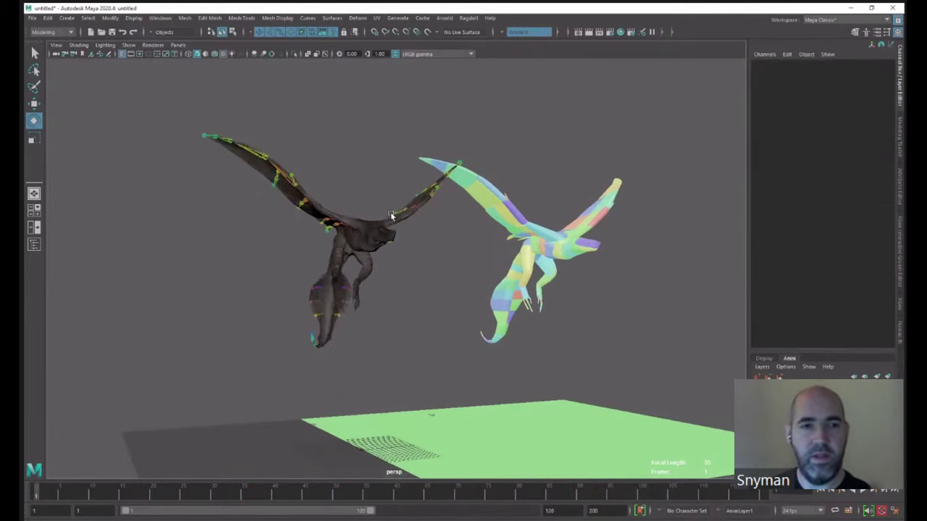
pyautogui.click(468, 18)
pyautogui.click(500, 94)
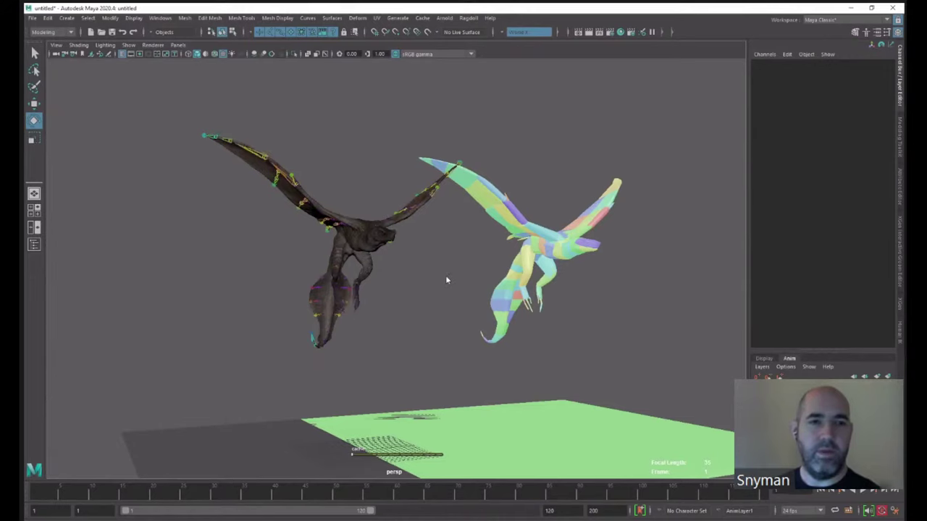
# - Limit the viewport display to polygon objects only, hiding joints, plugin shapes and all other object types
pyautogui.click(129, 45)
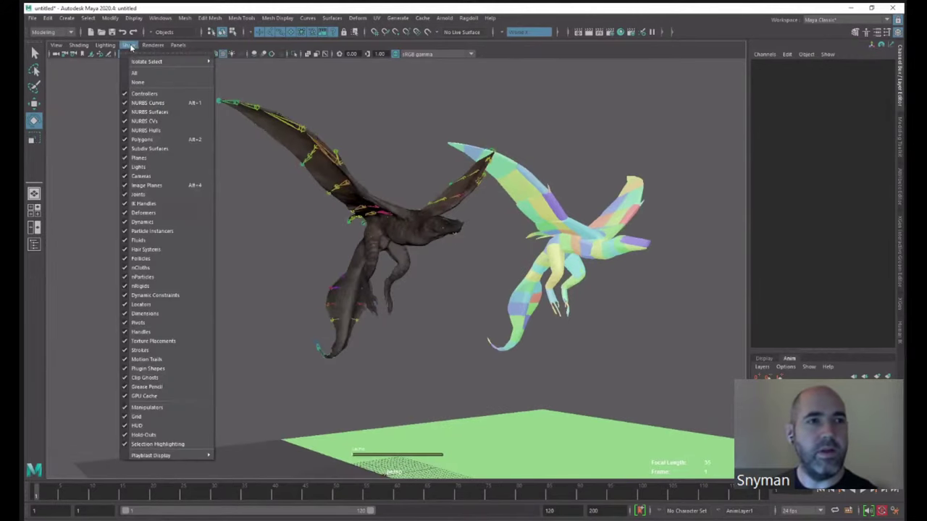
pyautogui.click(165, 84)
pyautogui.click(132, 46)
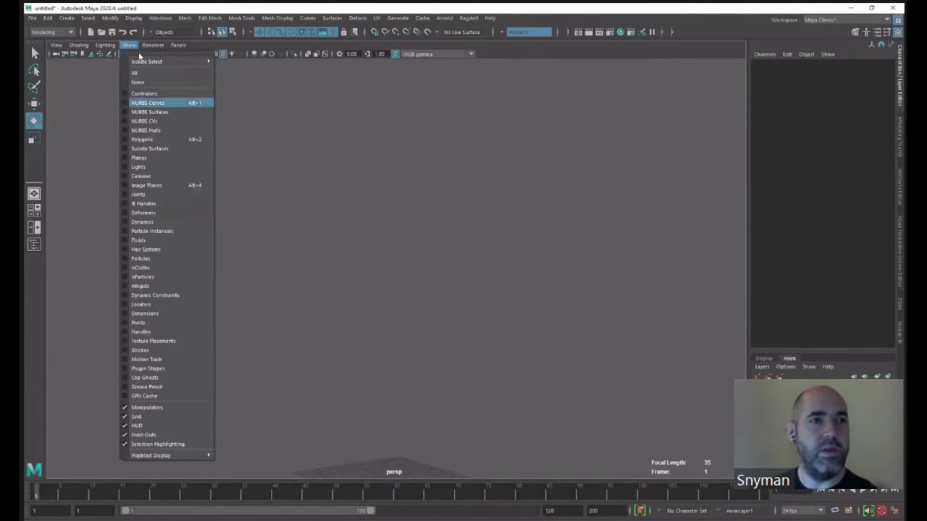
pyautogui.click(165, 138)
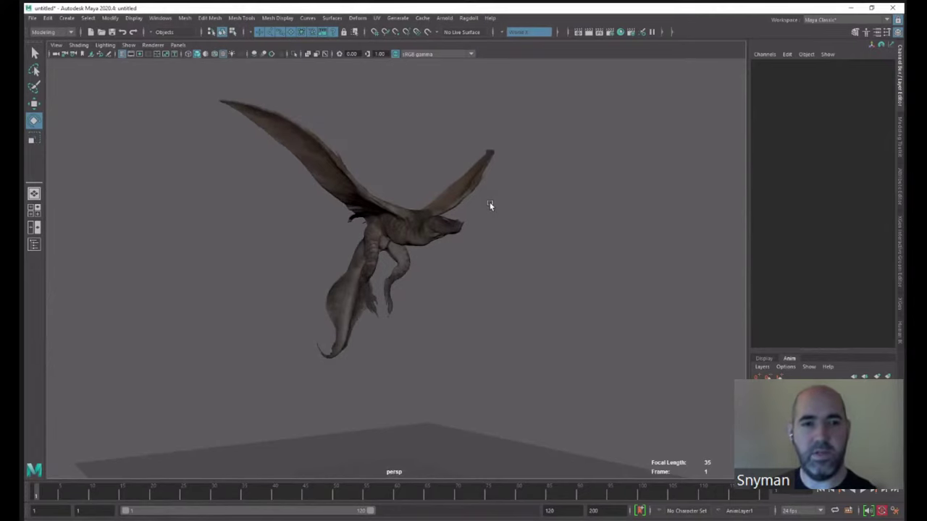
# - Light the viewport with scene lights and create a directional light
pyautogui.press('7')
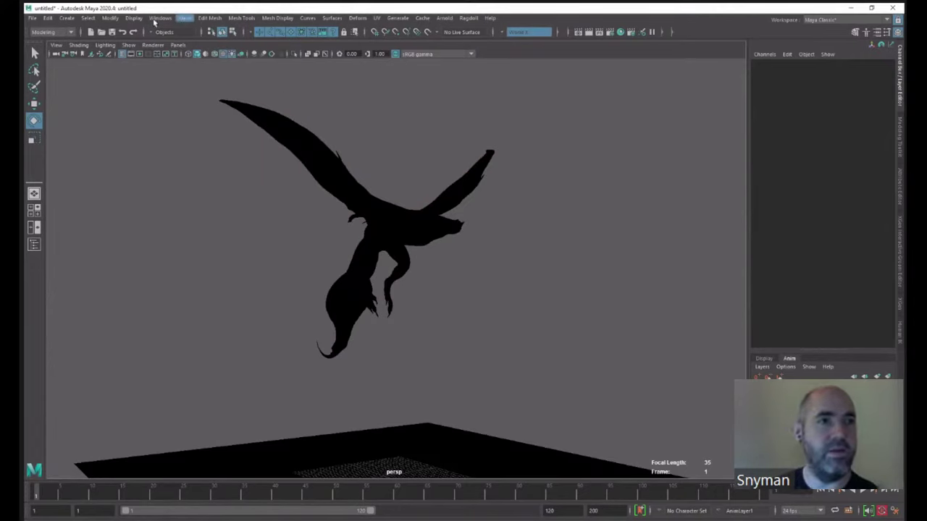
pyautogui.click(67, 18)
pyautogui.moveTo(81, 68)
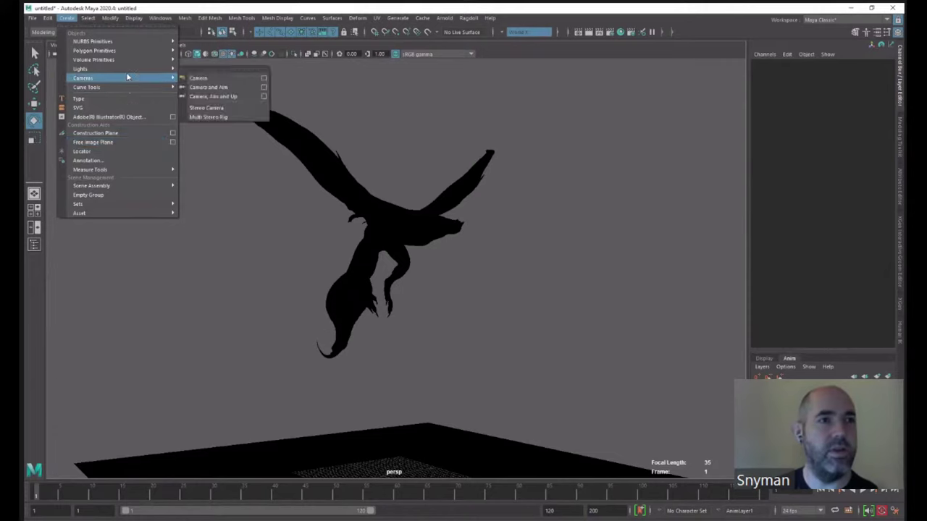
pyautogui.click(212, 69)
pyautogui.press('w')
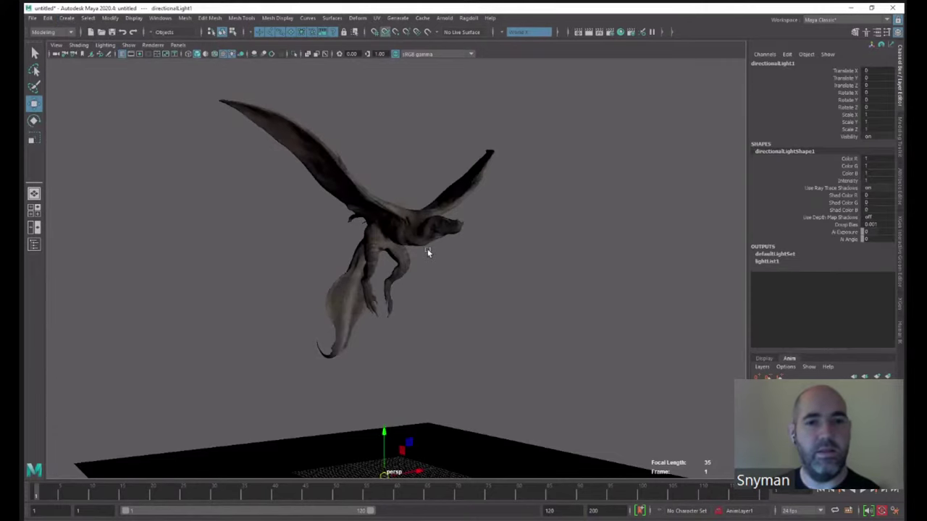
# - Raise the directional light to the wyvern, angle it downward and set its intensity to about 6.7
pyautogui.moveTo(435, 225)
pyautogui.mouseDown()
pyautogui.moveTo(432, 184)
pyautogui.moveTo(424, 211)
pyautogui.mouseUp()
pyautogui.click(847, 181)
pyautogui.moveTo(536, 232); pyautogui.dragTo(569, 231, button='middle')
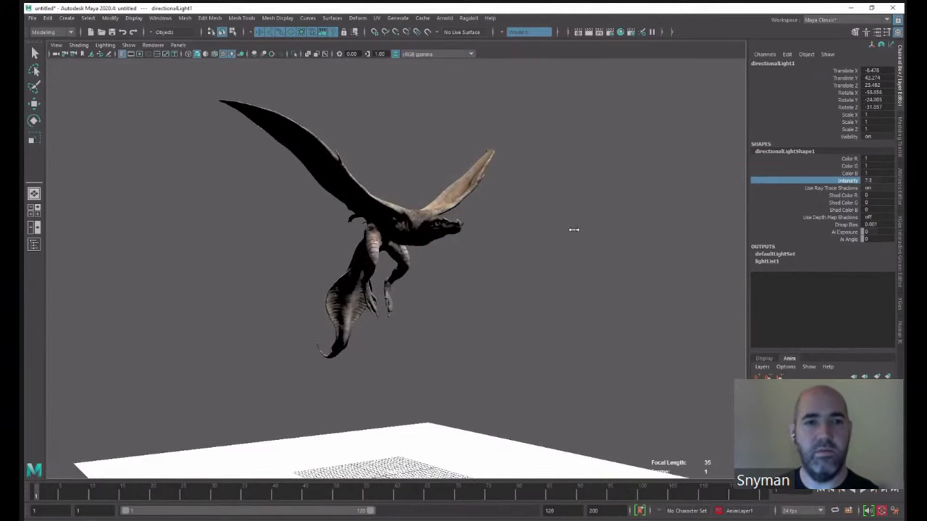
# - Enable depth map shadows on the directional light with a resolution of 8192 and a black shadow colour
pyautogui.hotkey('ctrl', 'a')
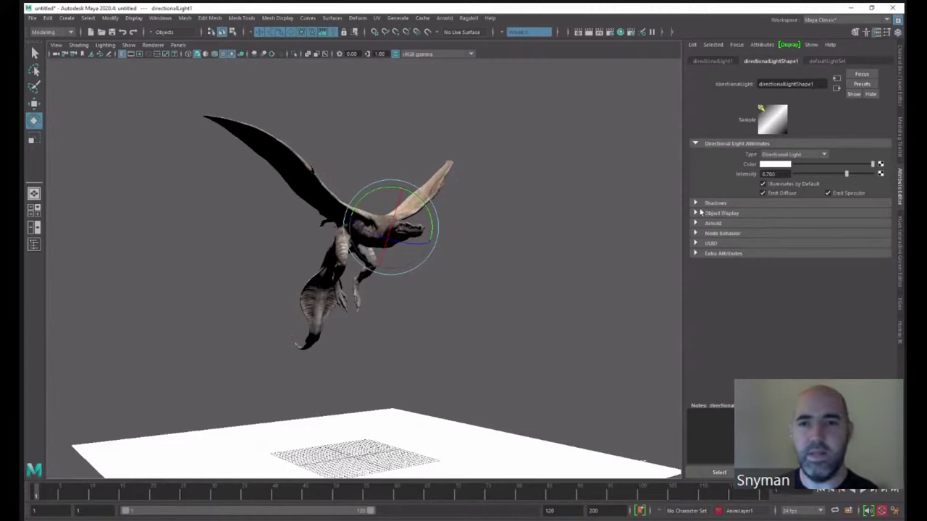
pyautogui.click(735, 204)
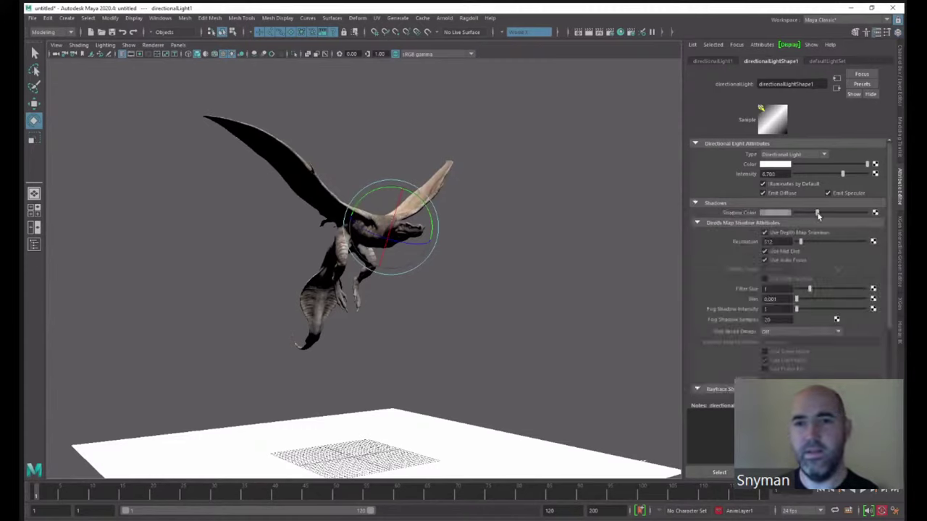
pyautogui.click(797, 233)
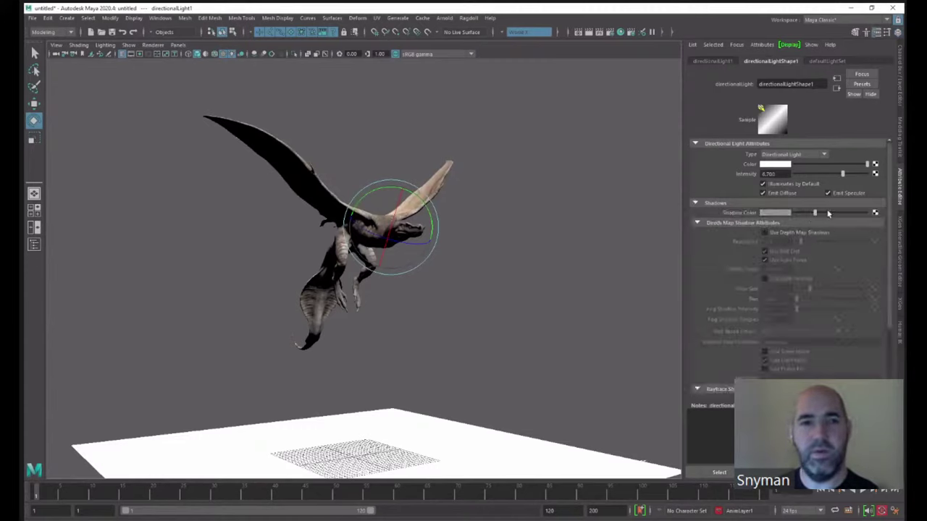
pyautogui.keyDown('alt'); pyautogui.moveTo(610, 236); pyautogui.dragTo(433, 240); pyautogui.keyUp('alt')
pyautogui.moveTo(321, 239)
pyautogui.mouseDown()
pyautogui.moveTo(323, 203)
pyautogui.moveTo(315, 252)
pyautogui.mouseUp()
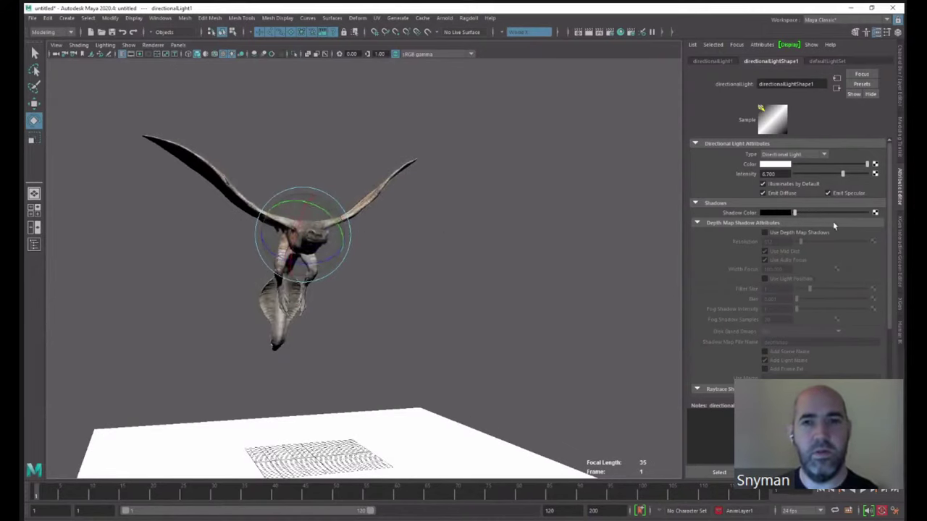
pyautogui.click(791, 235)
pyautogui.keyDown('alt'); pyautogui.moveTo(499, 268); pyautogui.dragTo(578, 264); pyautogui.keyUp('alt')
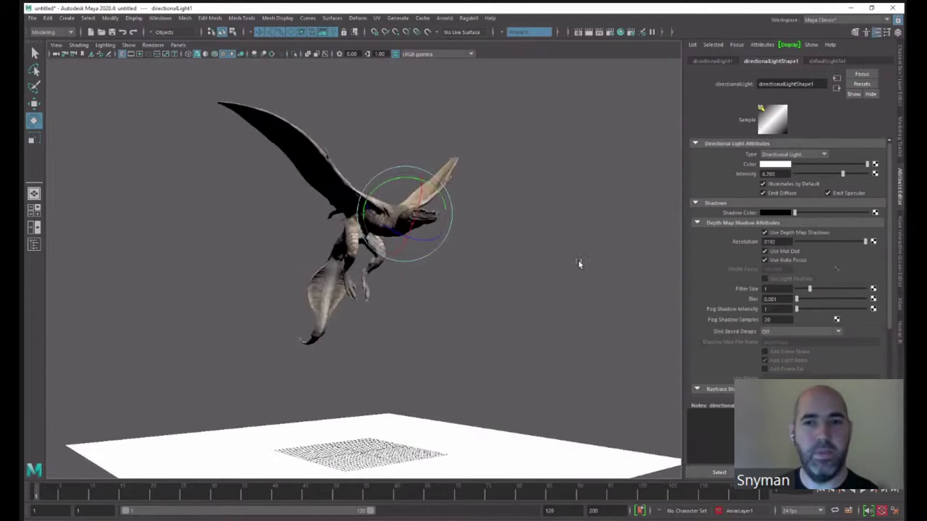
# - Turn on shadows in the viewport, rotate the directional light and lighten its shadow colour to grey
pyautogui.click(131, 46)
pyautogui.moveTo(99, 48)
pyautogui.click(113, 117)
pyautogui.keyDown('alt'); pyautogui.moveTo(471, 242); pyautogui.dragTo(464, 275); pyautogui.keyUp('alt')
pyautogui.moveTo(412, 227)
pyautogui.mouseDown()
pyautogui.moveTo(413, 238)
pyautogui.moveTo(433, 233)
pyautogui.mouseUp()
pyautogui.moveTo(800, 212); pyautogui.dragTo(822, 213)
# - Try a saturated blue shadow colour on the directional light and set it back to grey
pyautogui.click(783, 213)
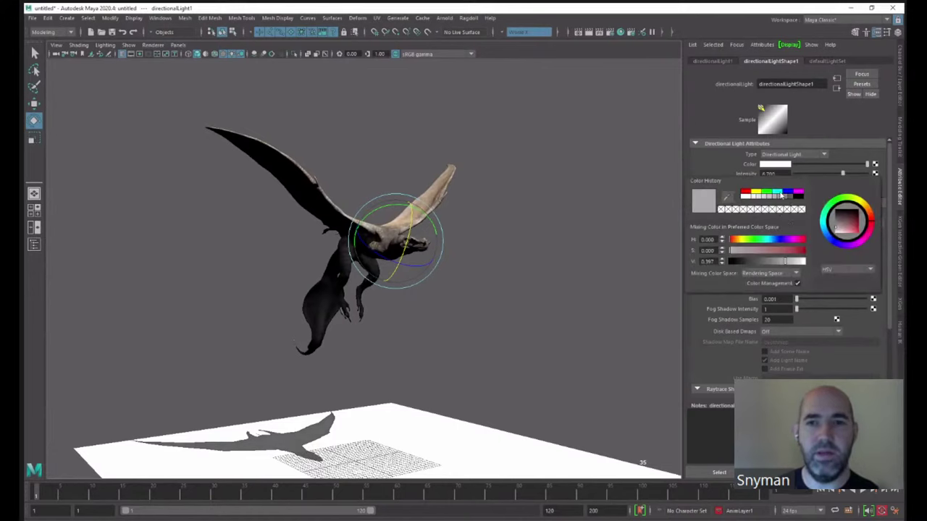
pyautogui.click(782, 193)
pyautogui.click(789, 213)
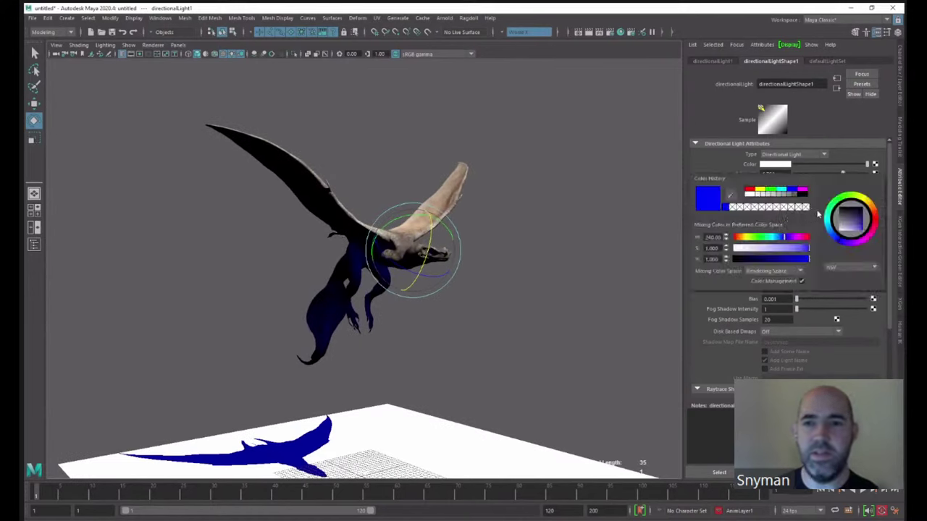
pyautogui.click(849, 226)
# - Duplicate the directional light, colour the copy orange, lower its intensity to about 1.4 and angle it onto the wyvern's side
pyautogui.keyDown('alt'); pyautogui.moveTo(554, 269); pyautogui.dragTo(308, 178); pyautogui.keyUp('alt')
pyautogui.hotkey('ctrl', 'd')
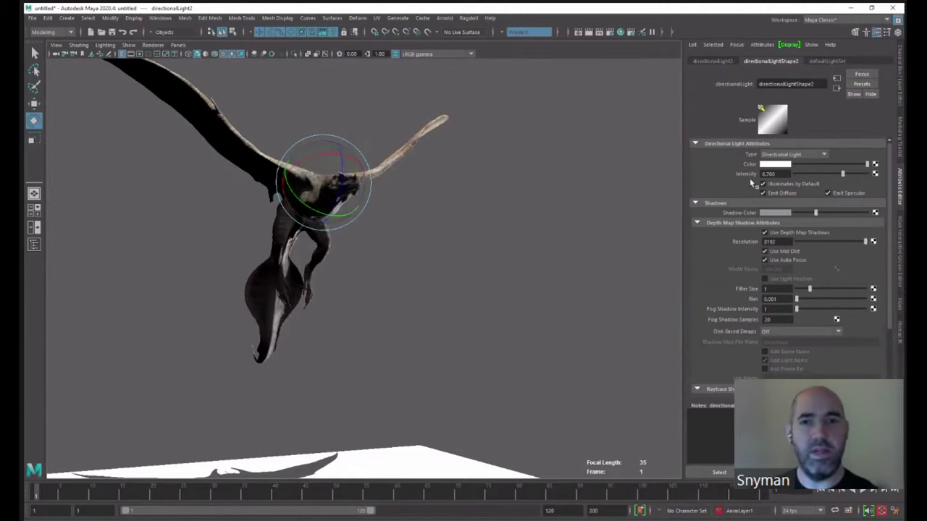
pyautogui.click(773, 165)
pyautogui.click(865, 167)
pyautogui.click(847, 183)
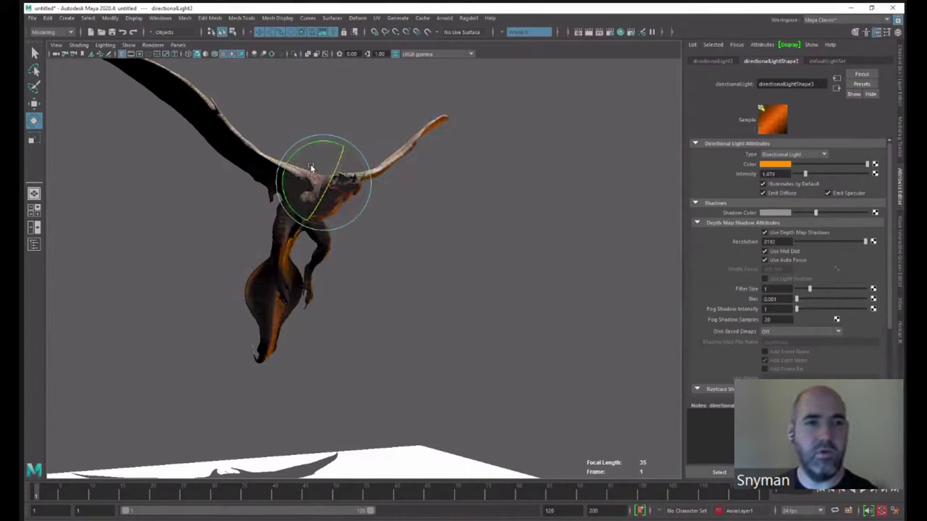
# - Duplicate the orange light, rotate the copy toward the underside of the opposite wing and change its colour to cyan
pyautogui.moveTo(311, 168); pyautogui.dragTo(299, 187)
pyautogui.click(778, 164)
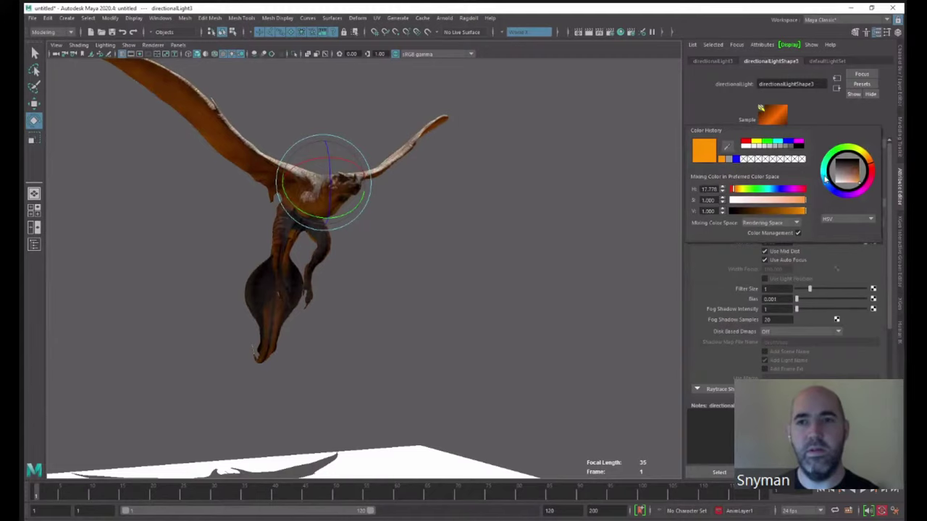
pyautogui.moveTo(824, 179); pyautogui.dragTo(849, 180)
pyautogui.keyDown('alt'); pyautogui.moveTo(543, 253); pyautogui.dragTo(620, 258); pyautogui.keyUp('alt')
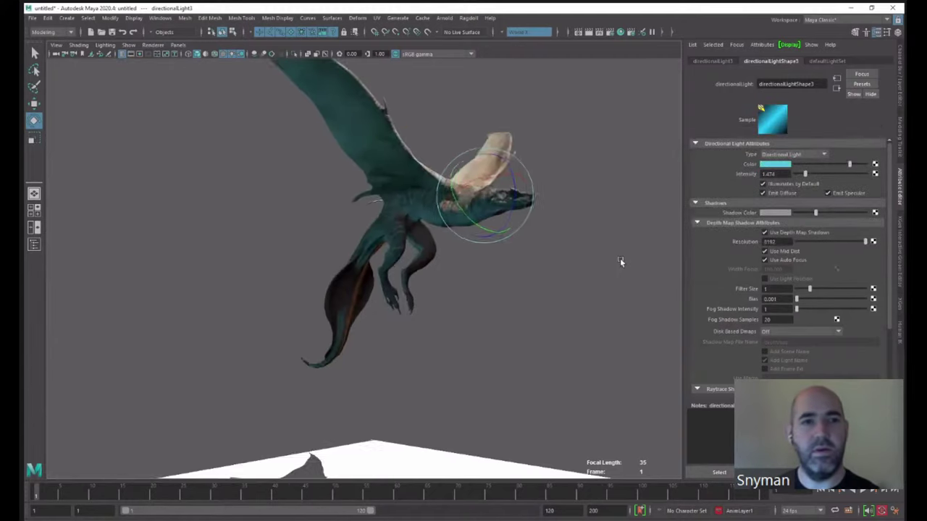
pyautogui.keyDown('alt'); pyautogui.moveTo(620, 257); pyautogui.dragTo(463, 238, button='right'); pyautogui.keyUp('alt')
pyautogui.keyDown('alt'); pyautogui.moveTo(463, 238); pyautogui.dragTo(511, 251); pyautogui.keyUp('alt')
pyautogui.click(522, 249)
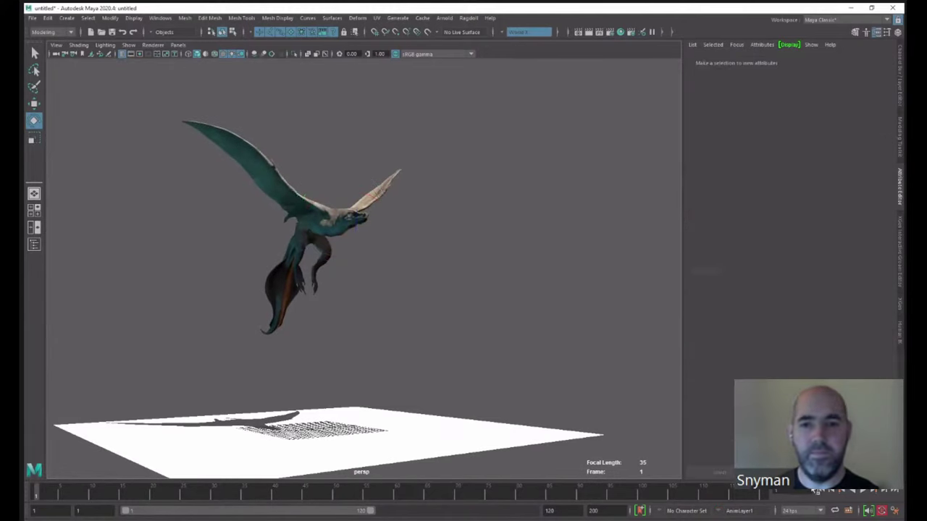
# - Play back the lit wyvern's recorded flight, view it from another angle and return to frame 1
pyautogui.click(863, 490)
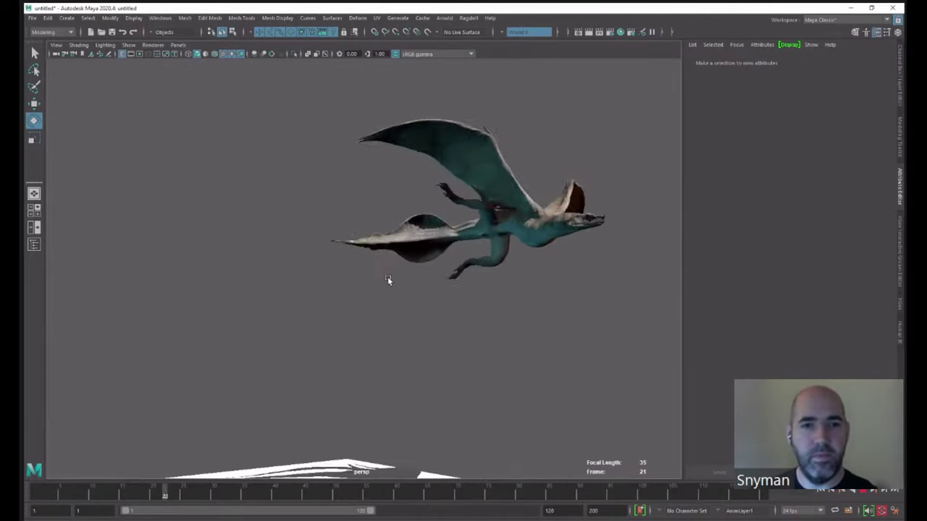
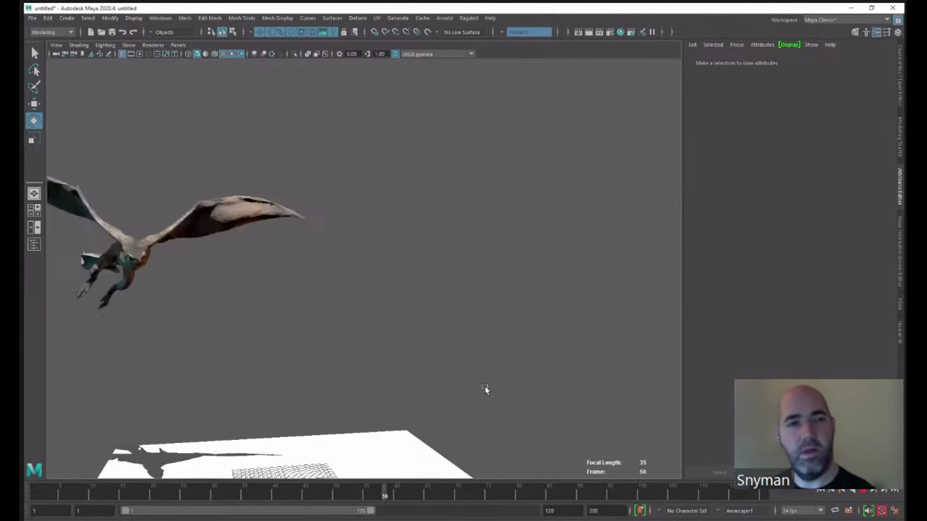
pyautogui.click(821, 491)
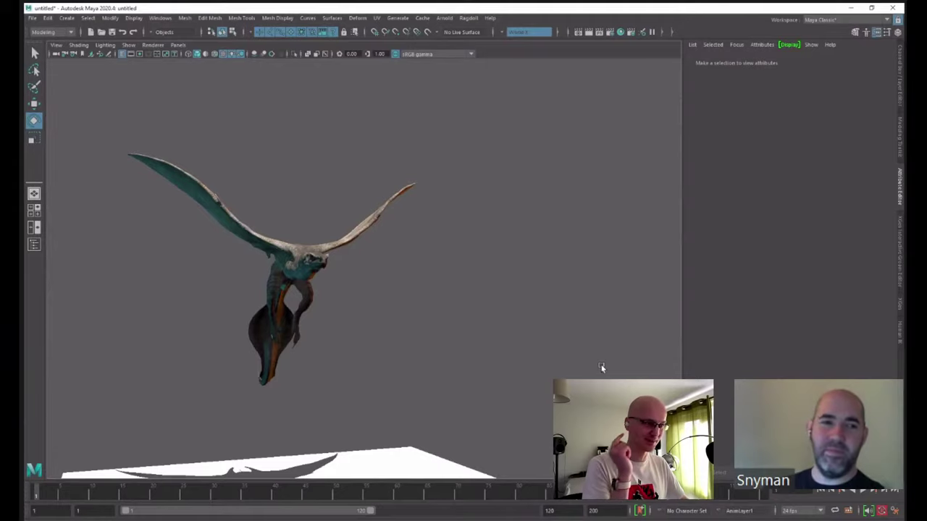
pyautogui.keyDown('alt'); pyautogui.moveTo(601, 368); pyautogui.dragTo(670, 365); pyautogui.keyUp('alt')
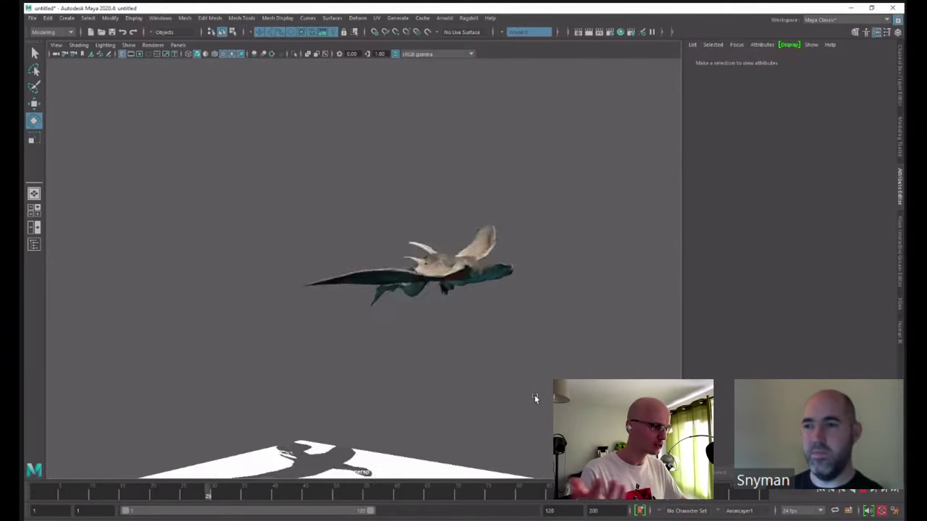
pyautogui.press('Escape')
pyautogui.click(819, 491)
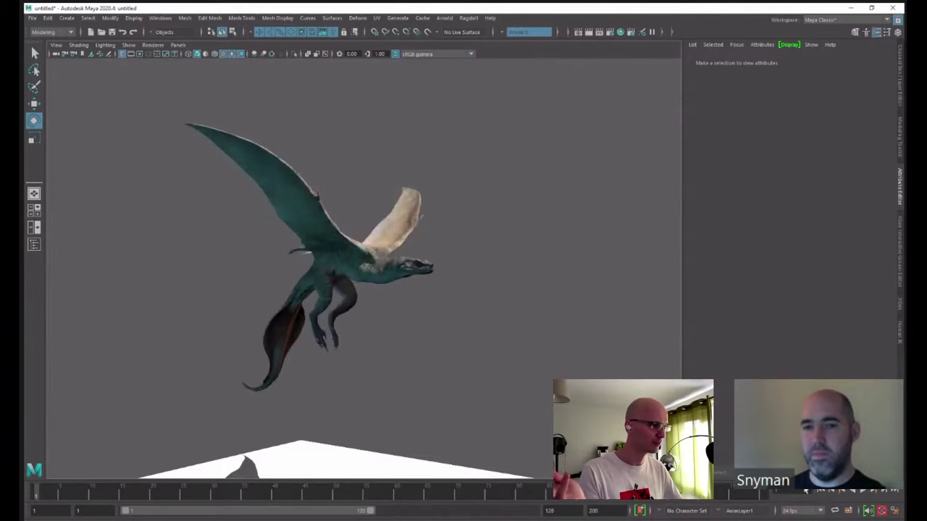
# - Delete the BakeResults animation layer
pyautogui.hotkey('ctrl', 'a')
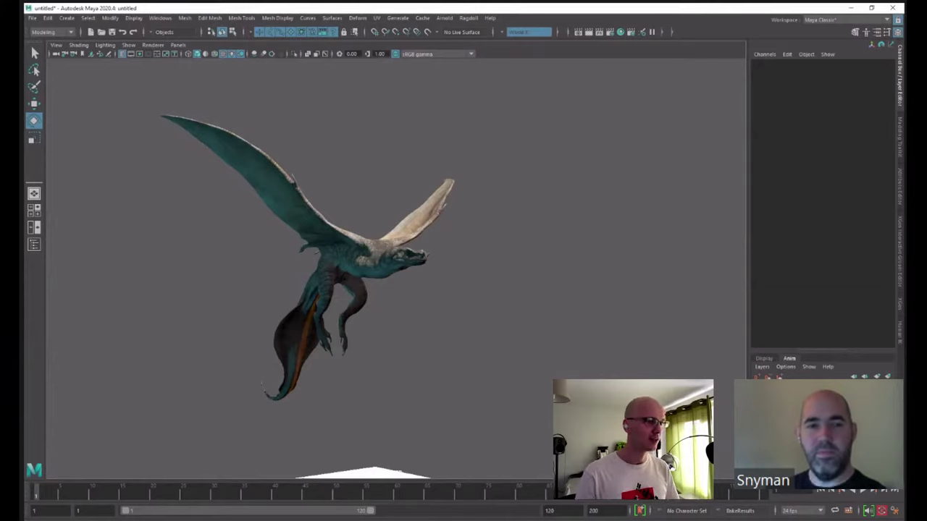
pyautogui.rightClick(814, 411)
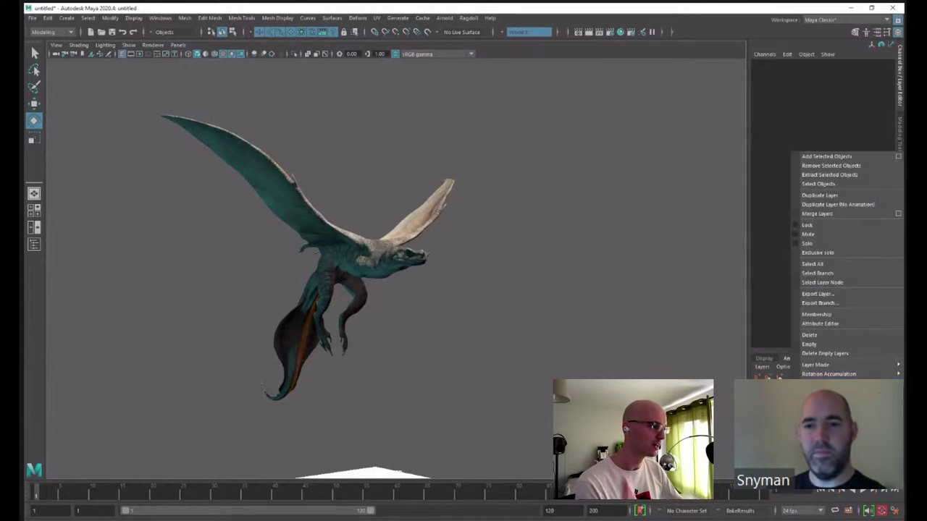
pyautogui.click(816, 335)
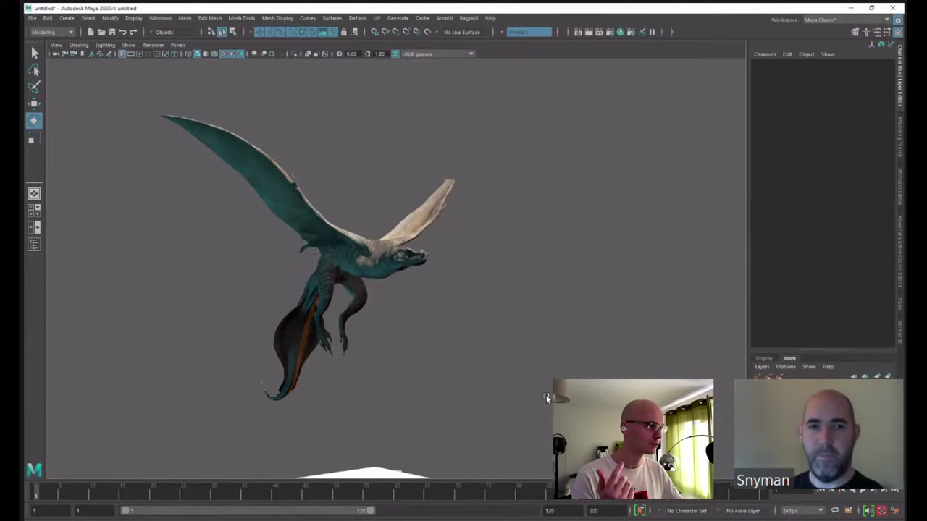
# - Show plugin shapes in the viewport again and play the simulation beside the lit wyvern
pyautogui.keyDown('alt'); pyautogui.moveTo(492, 269); pyautogui.dragTo(434, 319); pyautogui.keyUp('alt')
pyautogui.click(128, 45)
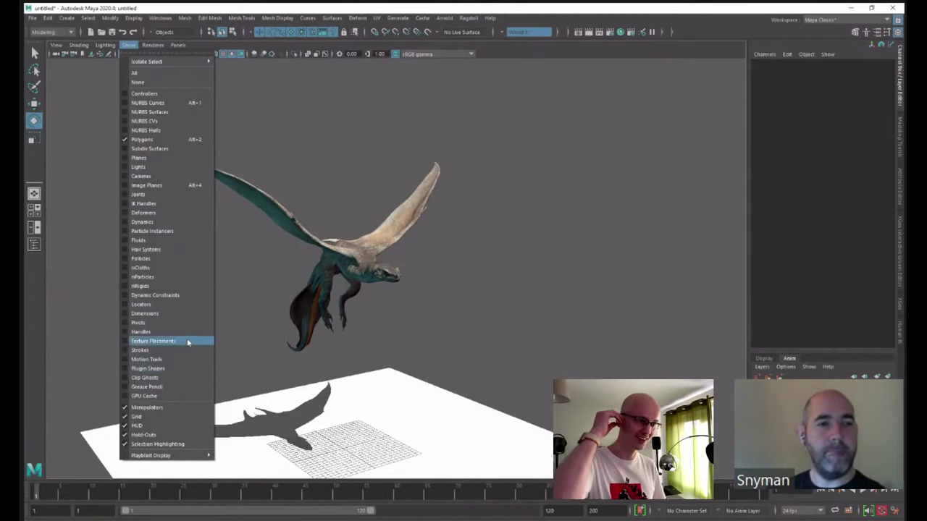
pyautogui.click(152, 368)
pyautogui.keyDown('alt'); pyautogui.moveTo(340, 311); pyautogui.dragTo(484, 319); pyautogui.keyUp('alt')
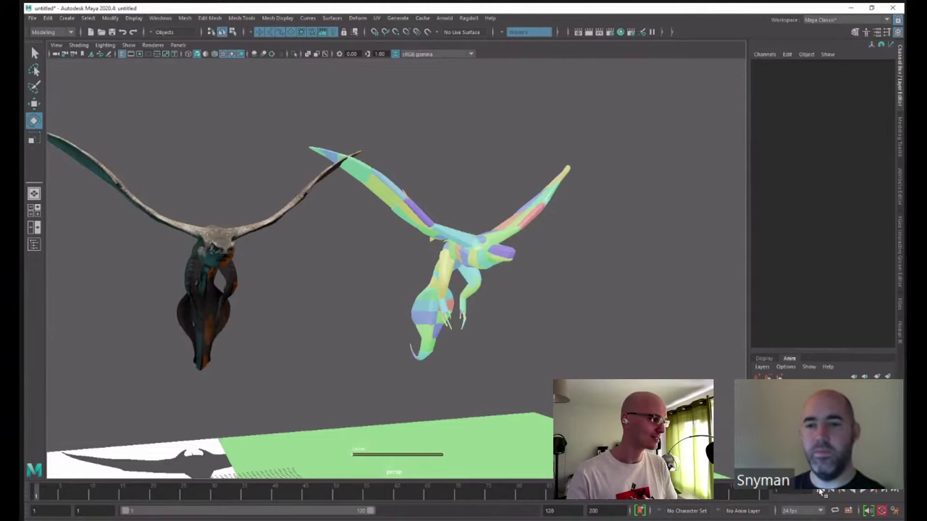
pyautogui.click(863, 492)
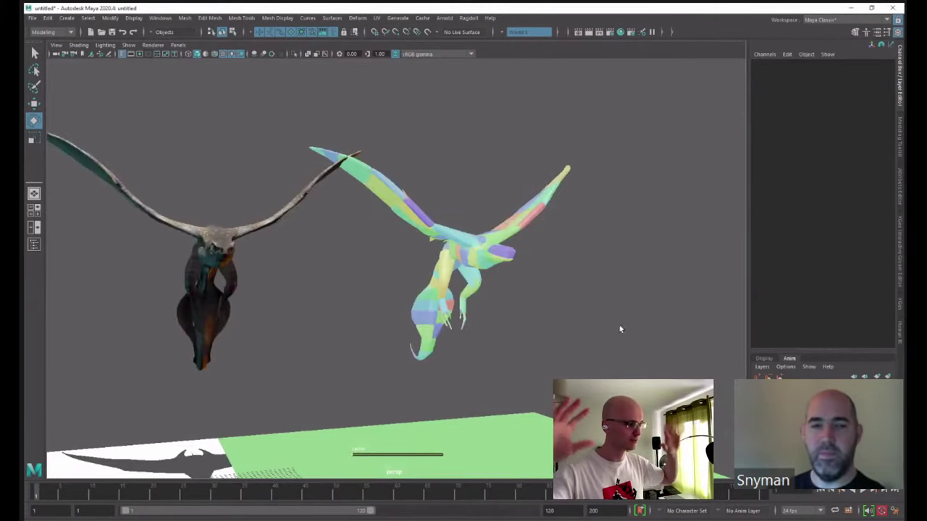
pyautogui.click(469, 18)
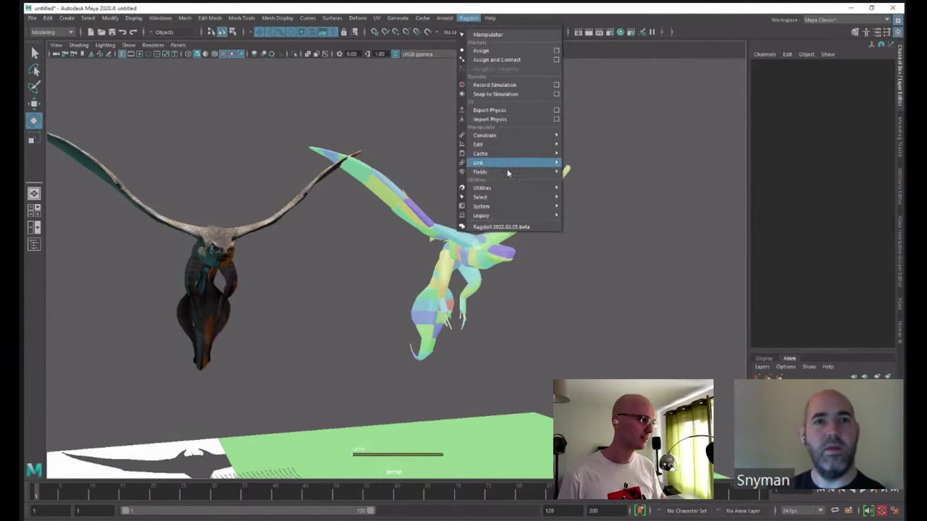
pyautogui.moveTo(508, 196)
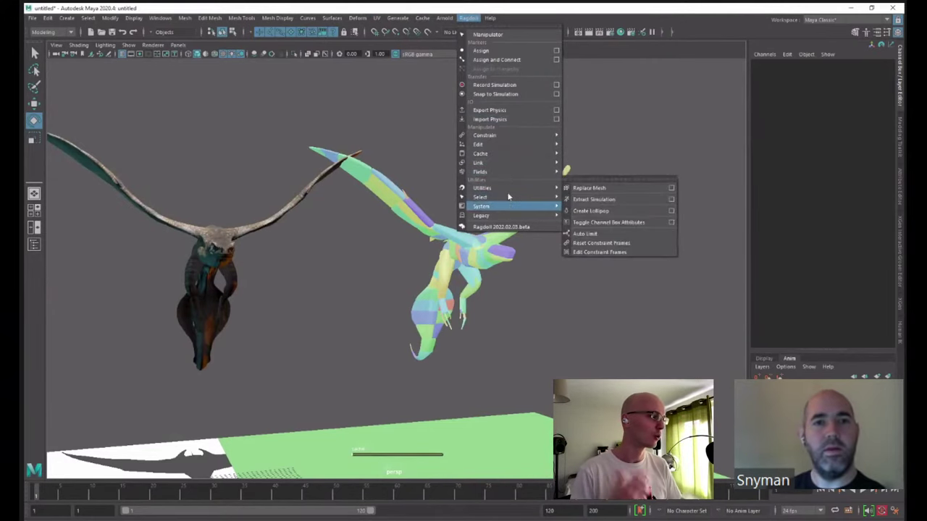
pyautogui.click(348, 233)
pyautogui.keyDown('alt'); pyautogui.moveTo(280, 224); pyautogui.dragTo(513, 255); pyautogui.keyUp('alt')
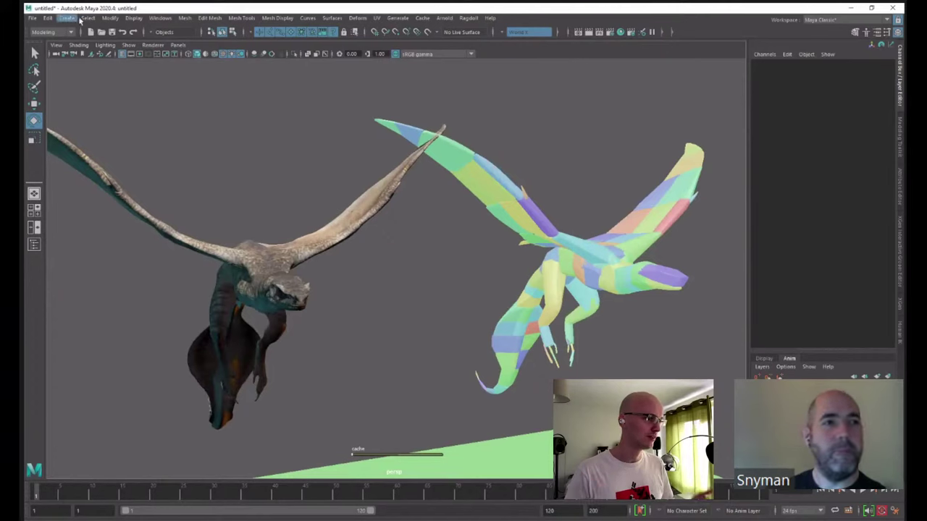
pyautogui.click(71, 18)
pyautogui.moveTo(113, 53)
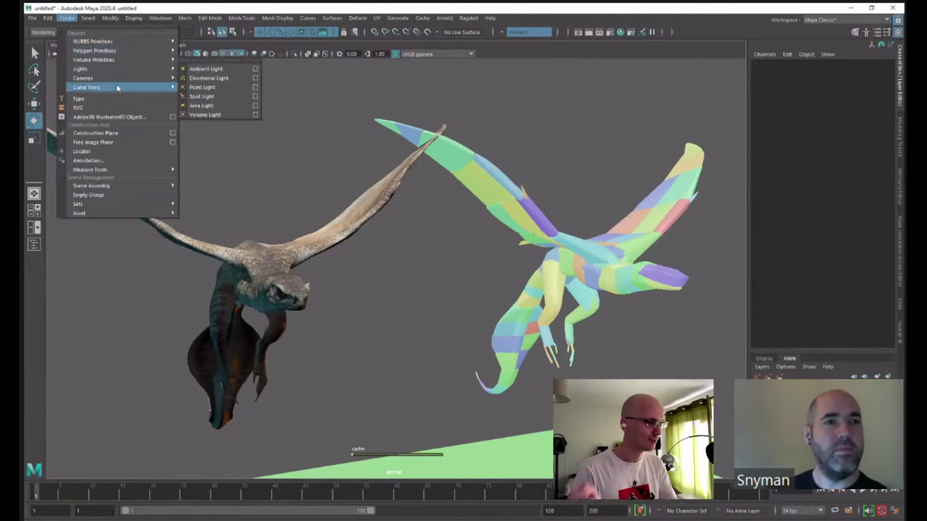
pyautogui.moveTo(134, 87)
pyautogui.click(230, 90)
pyautogui.keyDown('alt'); pyautogui.moveTo(311, 210); pyautogui.dragTo(383, 296); pyautogui.keyUp('alt')
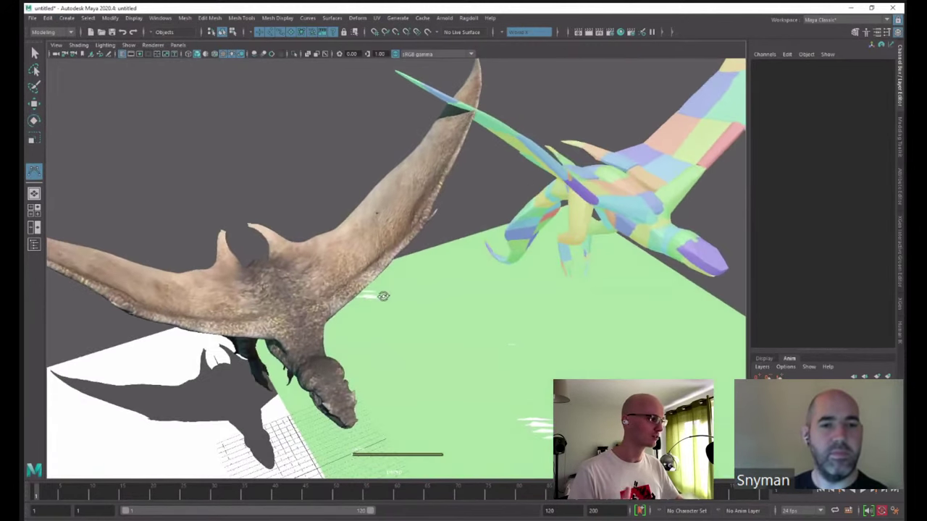
pyautogui.click(64, 18)
pyautogui.moveTo(109, 50)
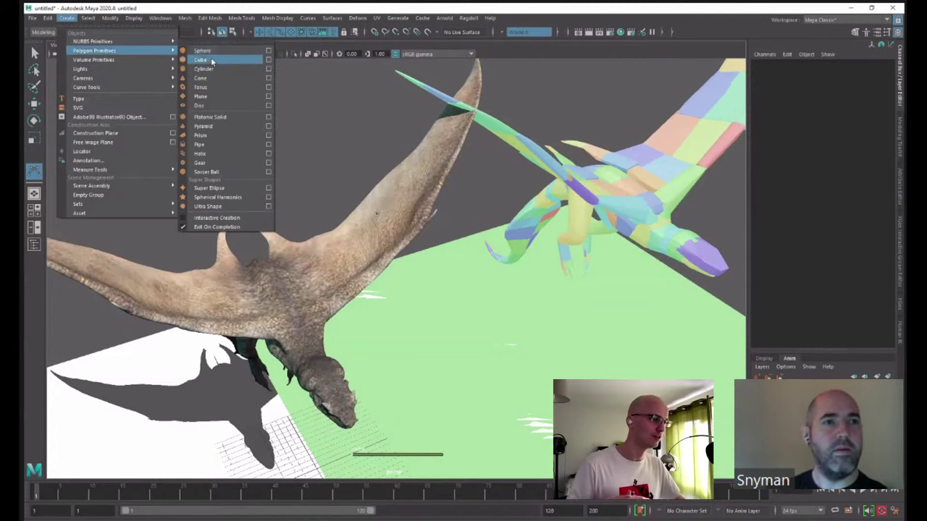
pyautogui.click(346, 286)
pyautogui.press('w')
pyautogui.keyDown('alt'); pyautogui.moveTo(347, 304); pyautogui.dragTo(349, 250); pyautogui.keyUp('alt')
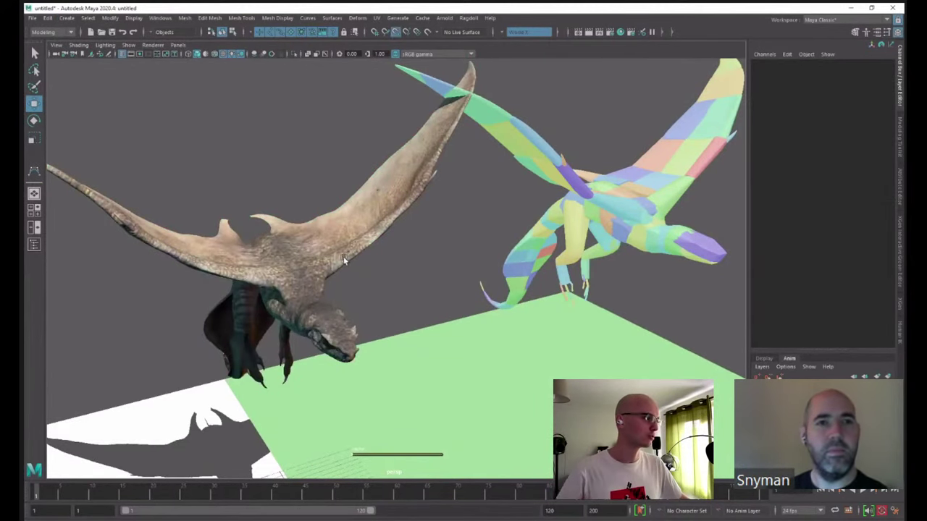
pyautogui.click(338, 251)
pyautogui.click(398, 264)
pyautogui.keyDown('alt'); pyautogui.moveTo(399, 272); pyautogui.dragTo(264, 151); pyautogui.keyUp('alt')
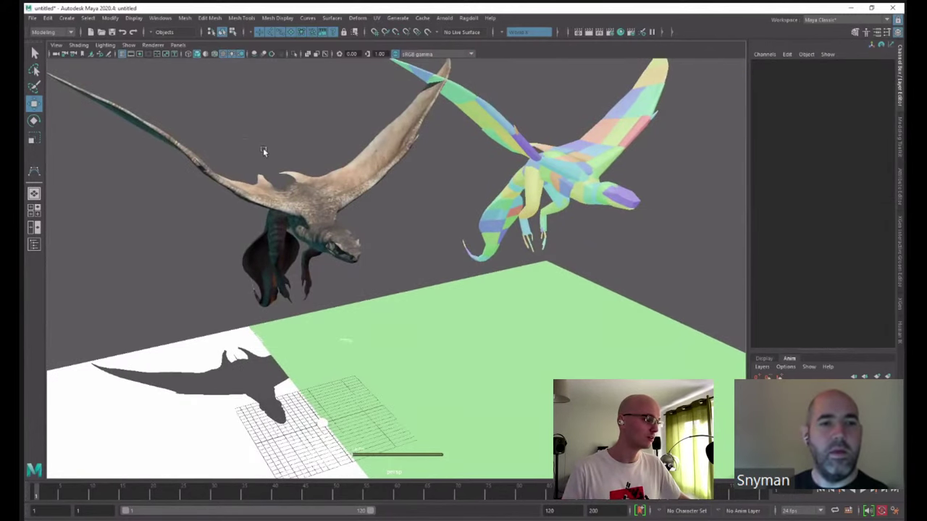
# - Create a polygon sphere at the origin and raise it about 36 units along Y toward the wyvern
pyautogui.click(73, 18)
pyautogui.moveTo(109, 51)
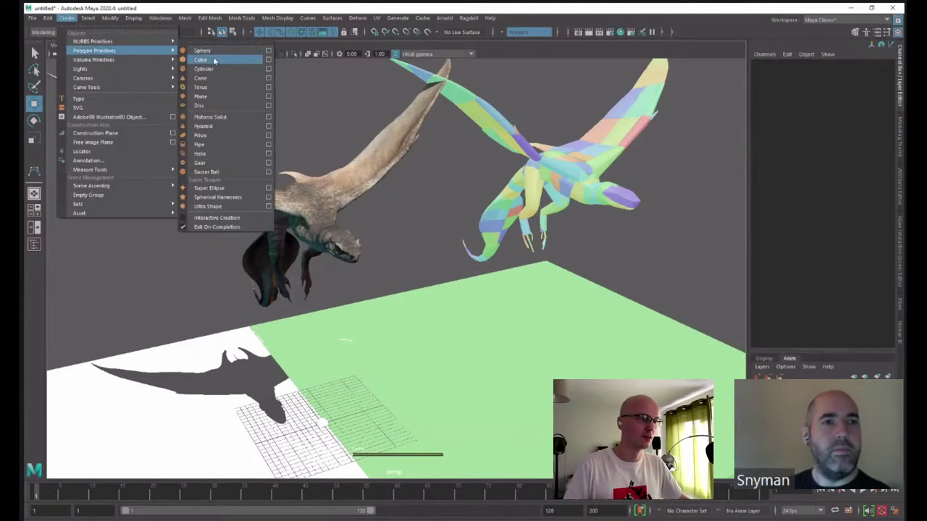
pyautogui.click(217, 50)
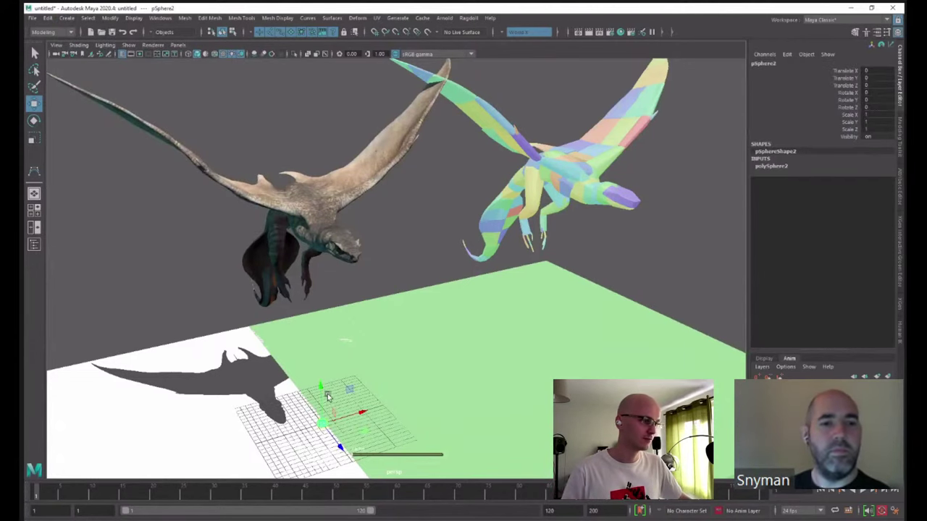
pyautogui.moveTo(328, 302); pyautogui.dragTo(324, 235)
# - Move the sphere just above the base of the wyvern's wing, at about X -2.7, Y 47.2, Z 17.2
pyautogui.keyDown('alt'); pyautogui.moveTo(357, 203); pyautogui.dragTo(379, 278, button='middle'); pyautogui.keyUp('alt')
pyautogui.keyDown('alt'); pyautogui.moveTo(379, 277); pyautogui.dragTo(413, 254); pyautogui.keyUp('alt')
pyautogui.keyDown('alt'); pyautogui.moveTo(413, 253); pyautogui.dragTo(517, 257, button='right'); pyautogui.keyUp('alt')
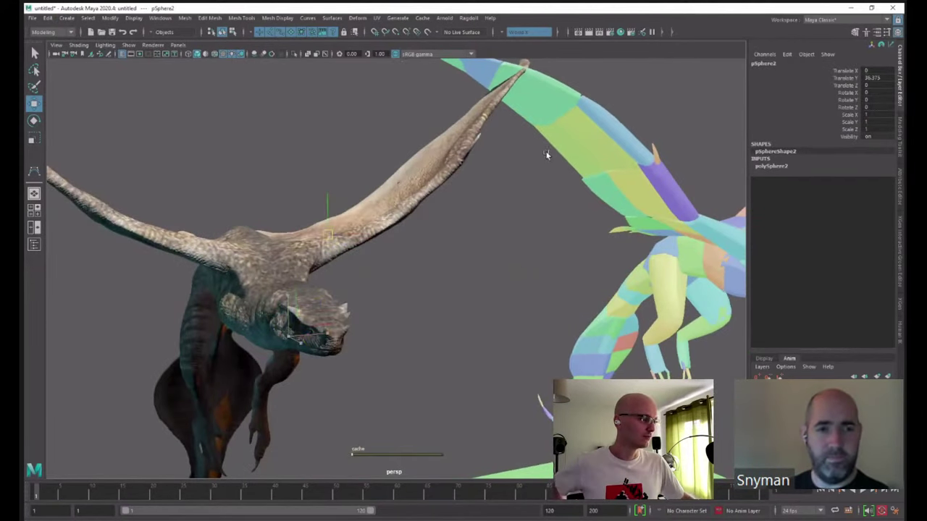
pyautogui.moveTo(547, 154); pyautogui.dragTo(539, 143, button='middle')
pyautogui.press('e')
pyautogui.press('r')
pyautogui.keyDown('alt'); pyautogui.moveTo(282, 253); pyautogui.dragTo(425, 284); pyautogui.keyUp('alt')
pyautogui.press('w')
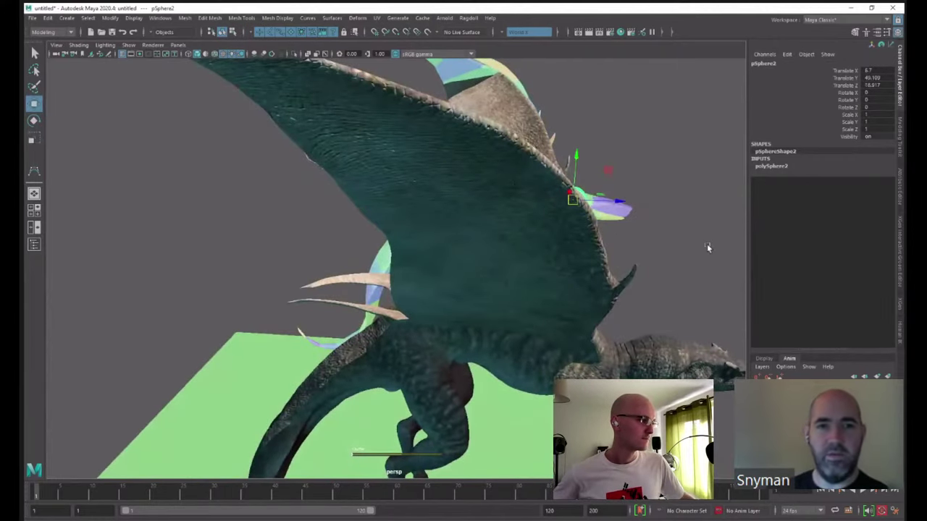
pyautogui.keyDown('alt'); pyautogui.moveTo(708, 248); pyautogui.dragTo(430, 301); pyautogui.keyUp('alt')
pyautogui.moveTo(430, 301); pyautogui.dragTo(336, 318, button='middle')
pyautogui.moveTo(336, 319)
pyautogui.keyDown('alt'); pyautogui.mouseDown()
pyautogui.moveTo(483, 324)
pyautogui.moveTo(411, 315)
pyautogui.moveTo(363, 297)
pyautogui.moveTo(336, 310)
pyautogui.mouseUp(); pyautogui.keyUp('alt')
pyautogui.moveTo(336, 310); pyautogui.dragTo(322, 316, button='middle')
# - Duplicate the sphere twice, placing one copy below the wing base and the other above it
pyautogui.hotkey('ctrl', 'd')
pyautogui.moveTo(400, 338); pyautogui.dragTo(432, 267, button='middle')
pyautogui.hotkey('ctrl', 'd')
pyautogui.keyDown('alt'); pyautogui.moveTo(420, 285); pyautogui.dragTo(379, 297); pyautogui.keyUp('alt')
# - Switch the viewport to wireframe and show the joints inside the wyvern mesh
pyautogui.press('4')
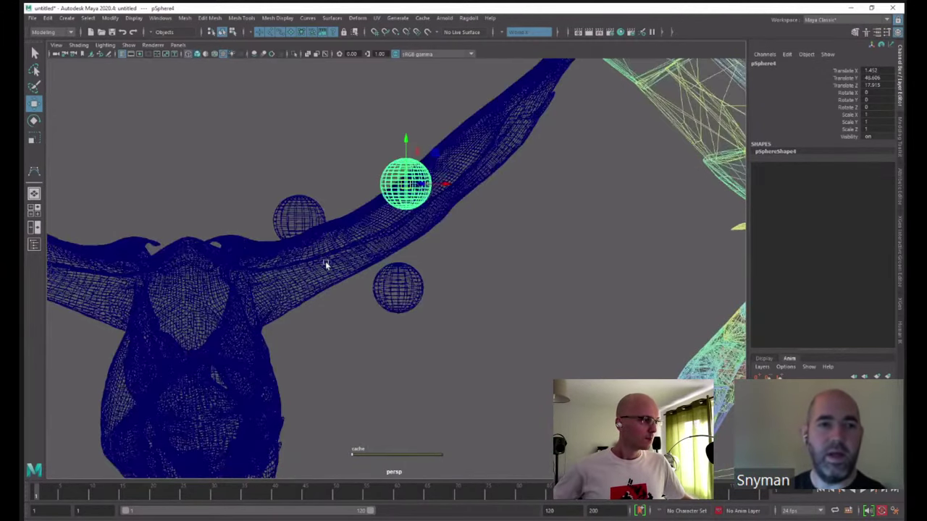
pyautogui.click(130, 46)
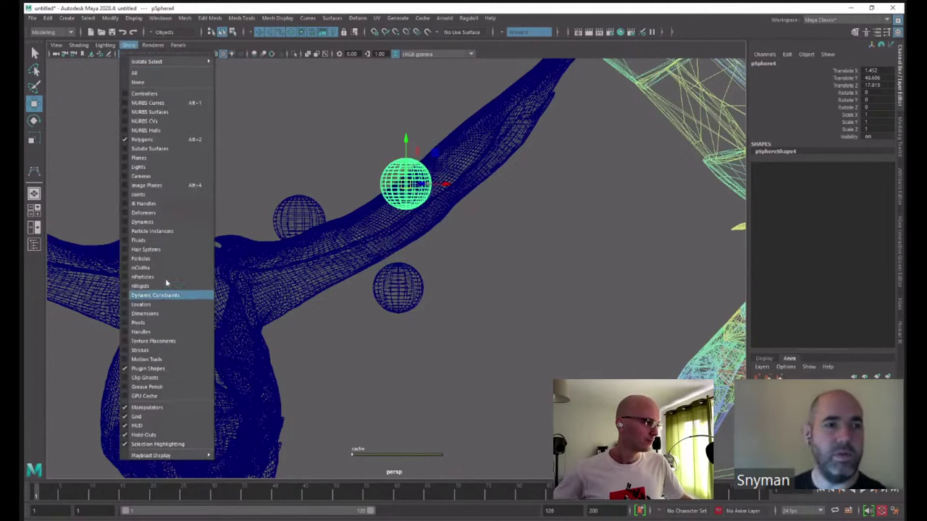
pyautogui.click(141, 195)
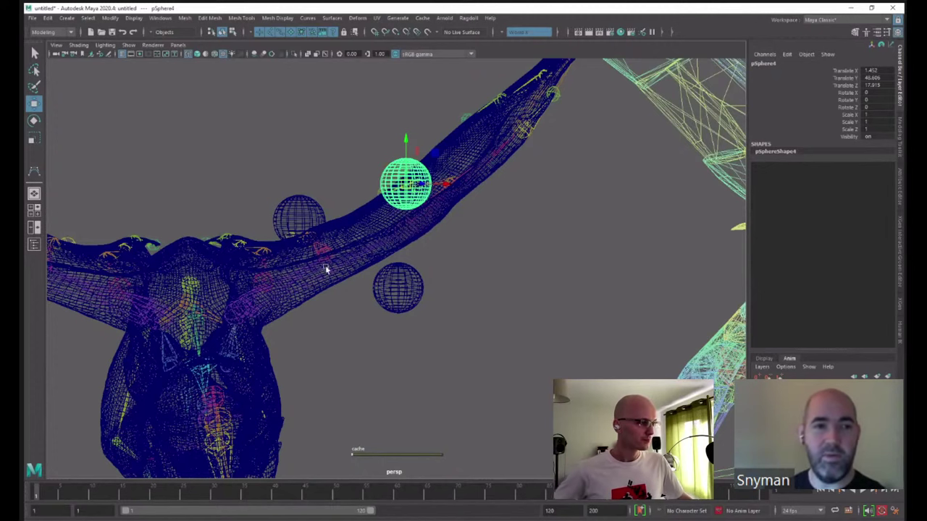
# - Retarget the wing-root joint's marker to the first sphere with Append enabled, keeping the options window open beside the wing
pyautogui.moveTo(325, 269)
pyautogui.keyDown('alt'); pyautogui.mouseDown()
pyautogui.moveTo(331, 301)
pyautogui.moveTo(358, 290)
pyautogui.moveTo(332, 269)
pyautogui.mouseUp(); pyautogui.keyUp('alt')
pyautogui.click(346, 285)
pyautogui.keyDown('shift'); pyautogui.click(285, 192); pyautogui.keyUp('shift')
pyautogui.click(468, 17)
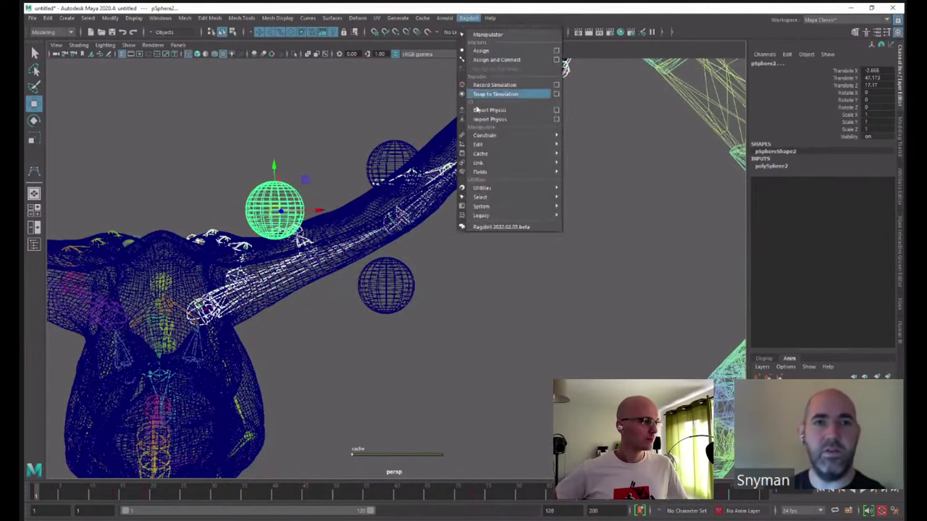
pyautogui.moveTo(519, 152)
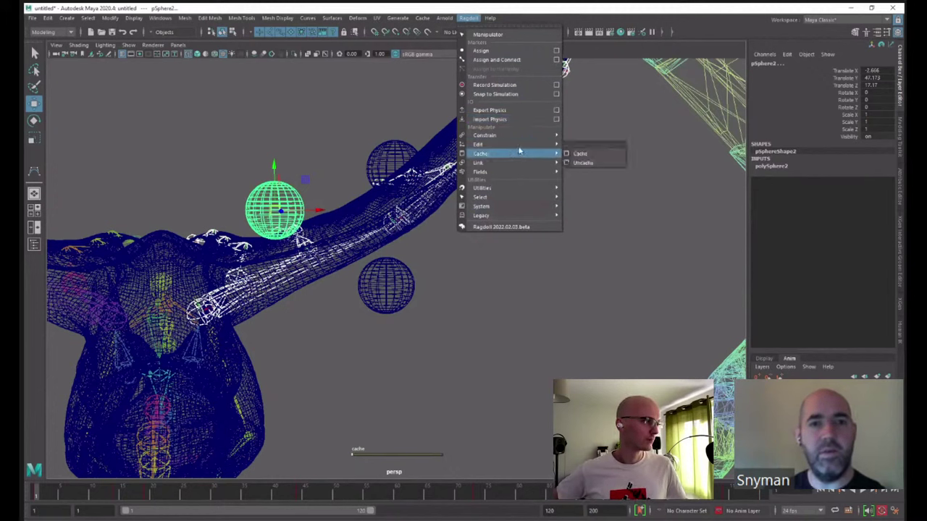
pyautogui.click(599, 141)
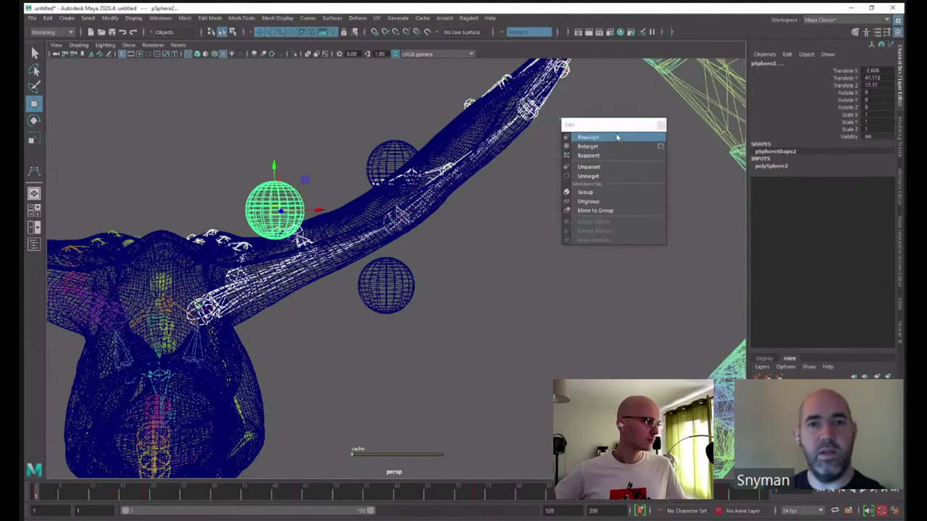
pyautogui.click(660, 147)
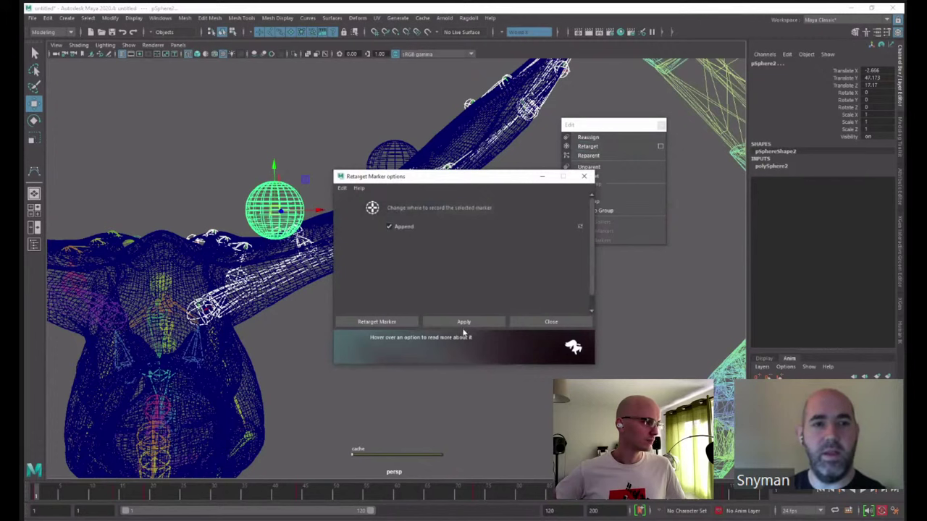
pyautogui.click(464, 324)
pyautogui.moveTo(435, 177); pyautogui.dragTo(551, 282)
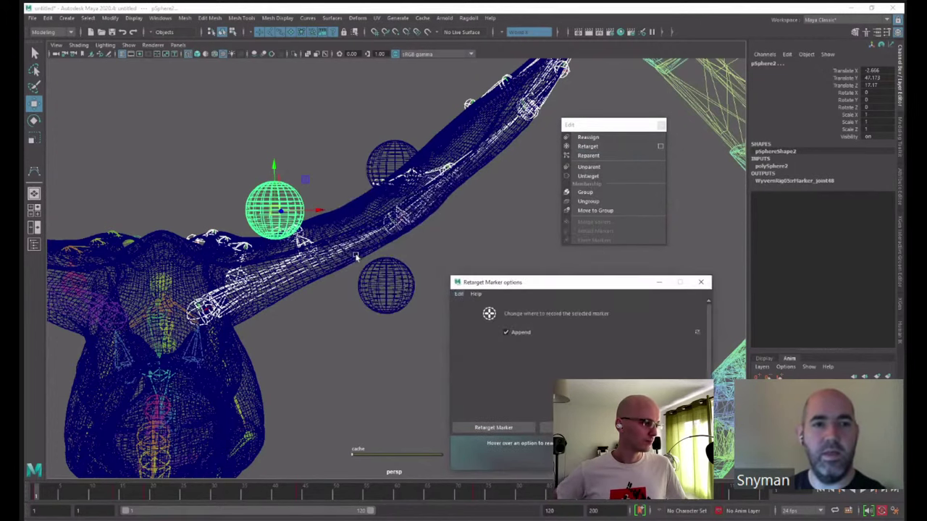
# - Append the sphere below the wing as another recording target of the wing-root joint's marker
pyautogui.click(344, 245)
pyautogui.keyDown('shift'); pyautogui.click(394, 283); pyautogui.keyUp('shift')
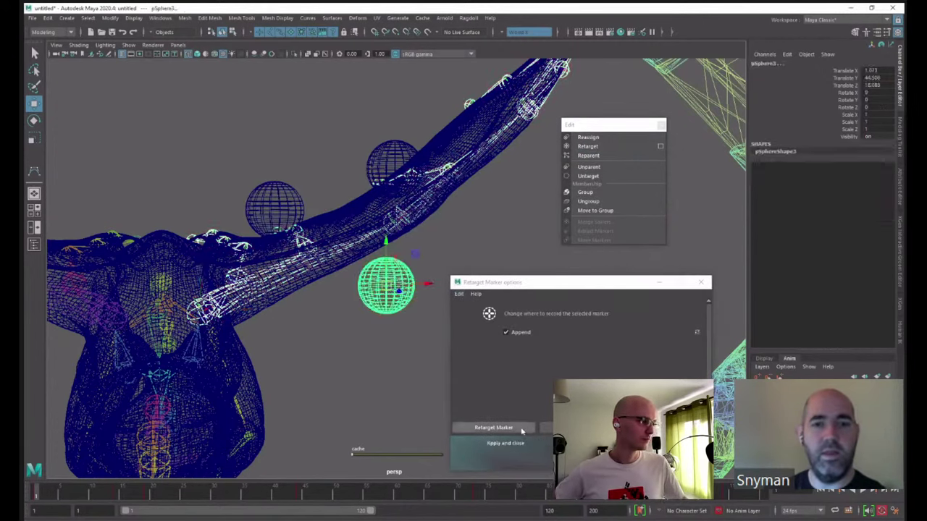
pyautogui.click(581, 428)
# - Append the third sphere, above the wing, as a target of the same wing-root marker and close the retarget options
pyautogui.click(377, 219)
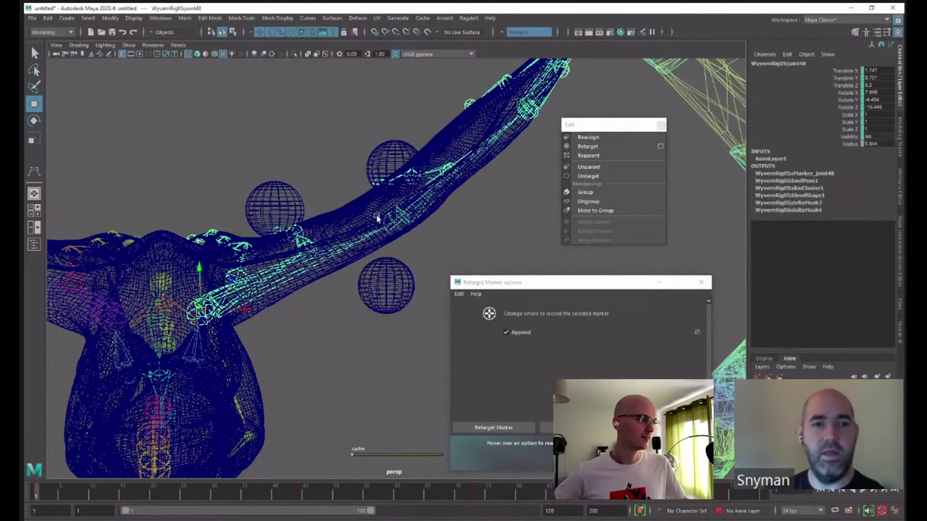
pyautogui.click(401, 148)
pyautogui.click(517, 437)
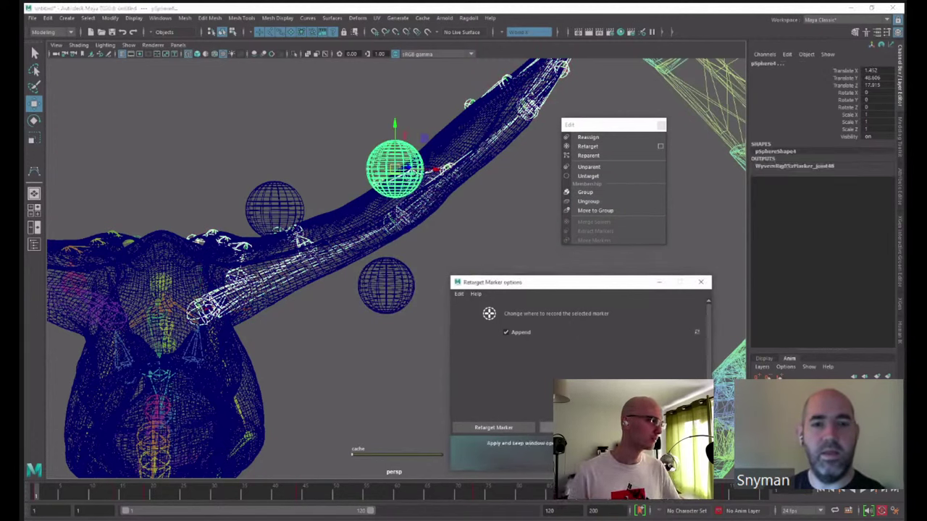
pyautogui.click(704, 284)
# - Return the viewport to shaded display and record the Ragdoll simulation onto the wyvern's rig and the retargeted spheres
pyautogui.keyDown('alt'); pyautogui.moveTo(592, 289); pyautogui.dragTo(493, 291, button='right'); pyautogui.keyUp('alt')
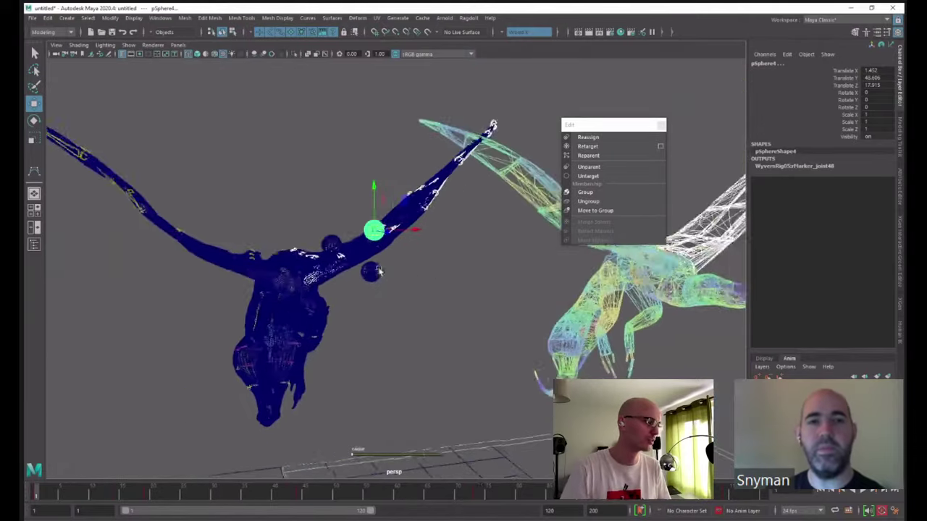
pyautogui.keyDown('alt'); pyautogui.moveTo(493, 290); pyautogui.dragTo(420, 291); pyautogui.keyUp('alt')
pyautogui.press('5')
pyautogui.click(482, 316)
pyautogui.keyDown('alt'); pyautogui.moveTo(482, 317); pyautogui.dragTo(417, 260); pyautogui.keyUp('alt')
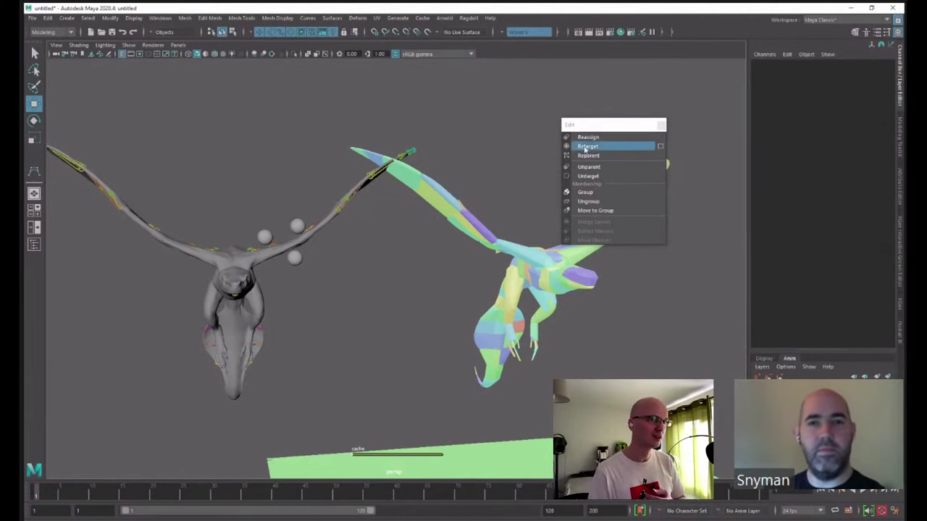
pyautogui.keyDown('alt'); pyautogui.moveTo(483, 245); pyautogui.dragTo(431, 231); pyautogui.keyUp('alt')
pyautogui.click(470, 18)
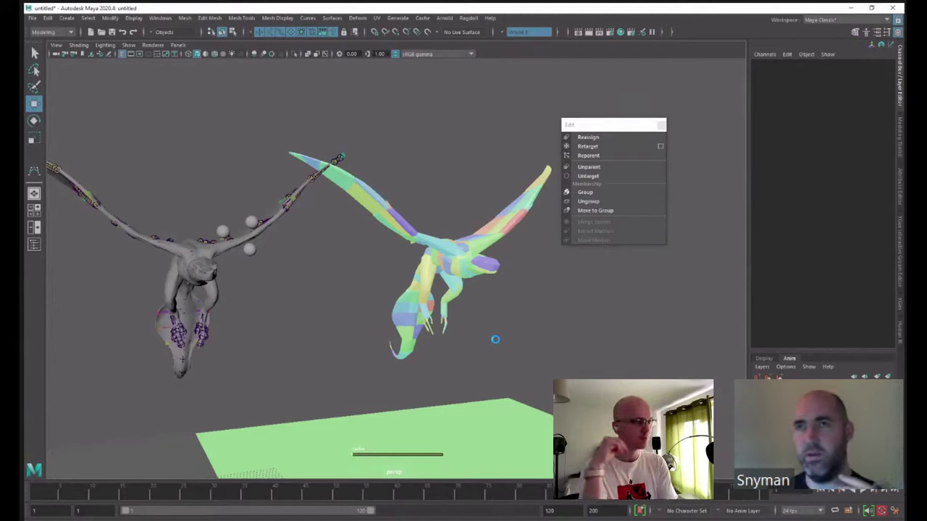
pyautogui.click(496, 342)
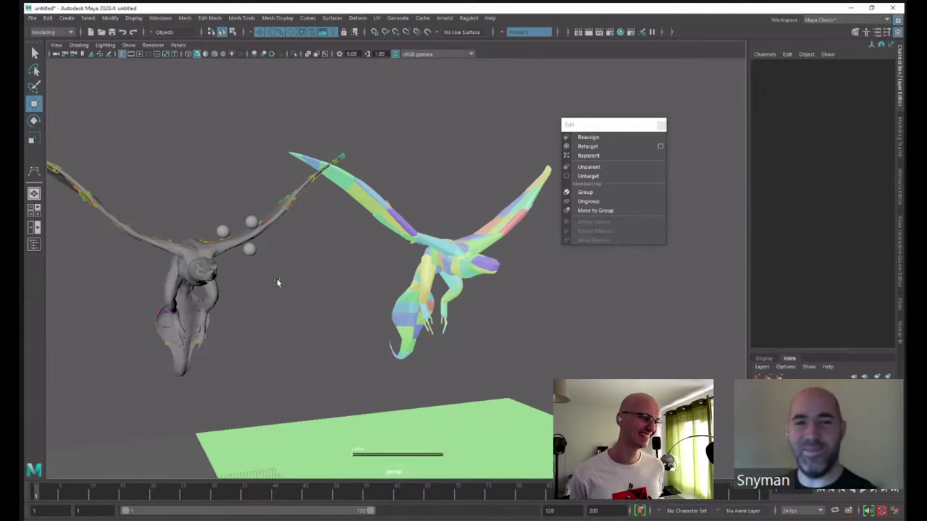
# - Scrub to frame 32 and examine how the recorded spheres follow the wing
pyautogui.keyDown('alt'); pyautogui.moveTo(279, 291); pyautogui.dragTo(326, 275); pyautogui.keyUp('alt')
pyautogui.moveTo(61, 497); pyautogui.dragTo(118, 495)
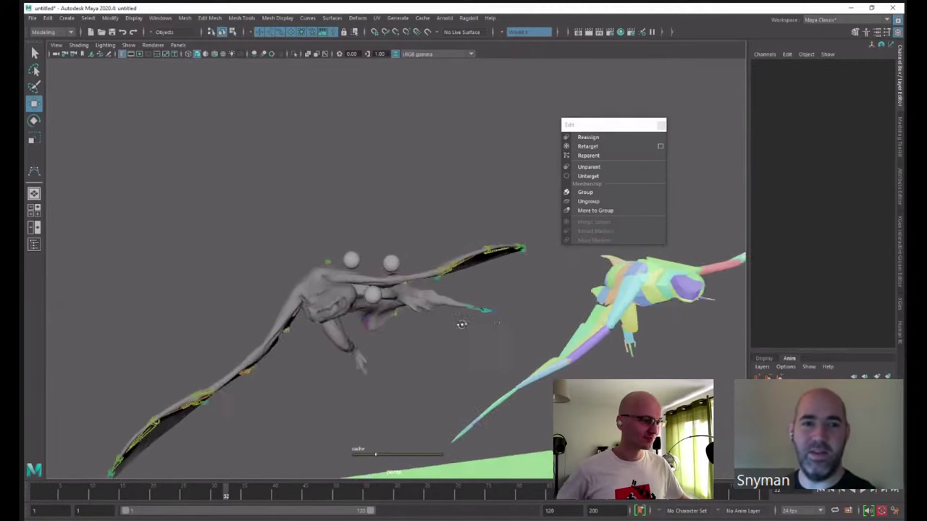
pyautogui.click(328, 261)
pyautogui.keyDown('alt'); pyautogui.moveTo(337, 287); pyautogui.dragTo(430, 300, button='right'); pyautogui.keyUp('alt')
pyautogui.keyDown('alt'); pyautogui.moveTo(430, 299); pyautogui.dragTo(347, 284); pyautogui.keyUp('alt')
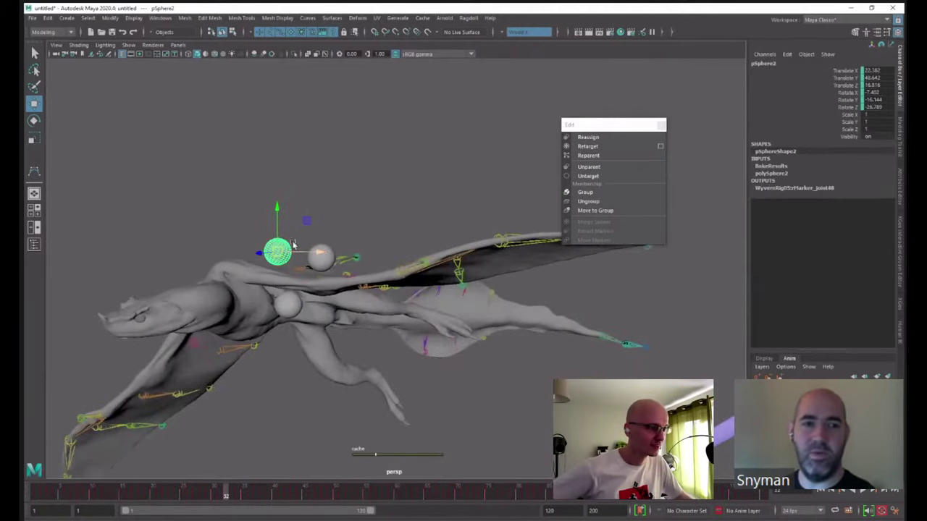
pyautogui.click(291, 308)
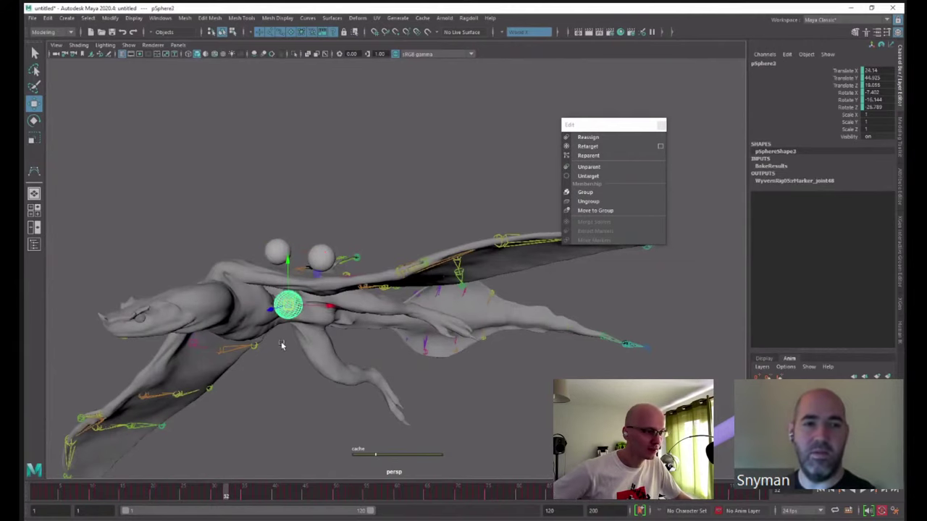
pyautogui.keyDown('alt'); pyautogui.moveTo(256, 269); pyautogui.dragTo(258, 323); pyautogui.keyUp('alt')
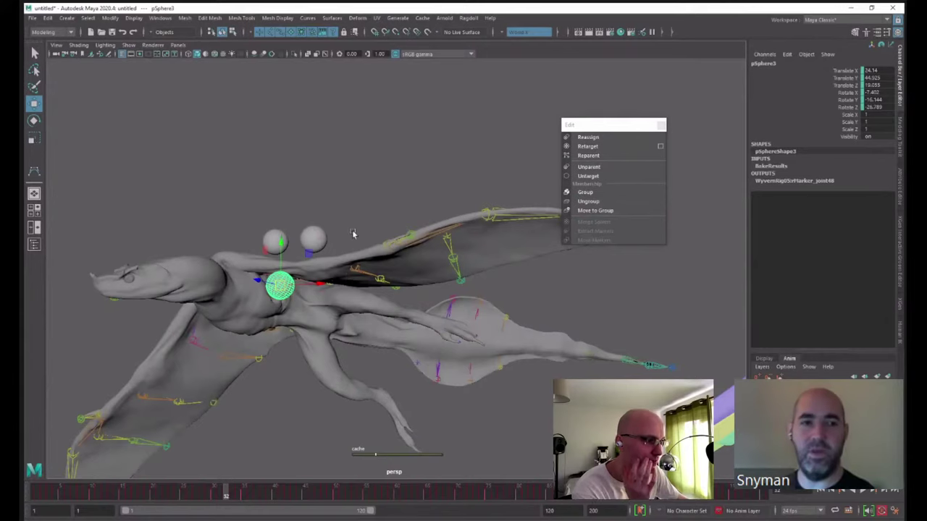
# - Delete the three spheres, return to frame 1 and bring both wyverns back into view
pyautogui.click(318, 242)
pyautogui.click(277, 239)
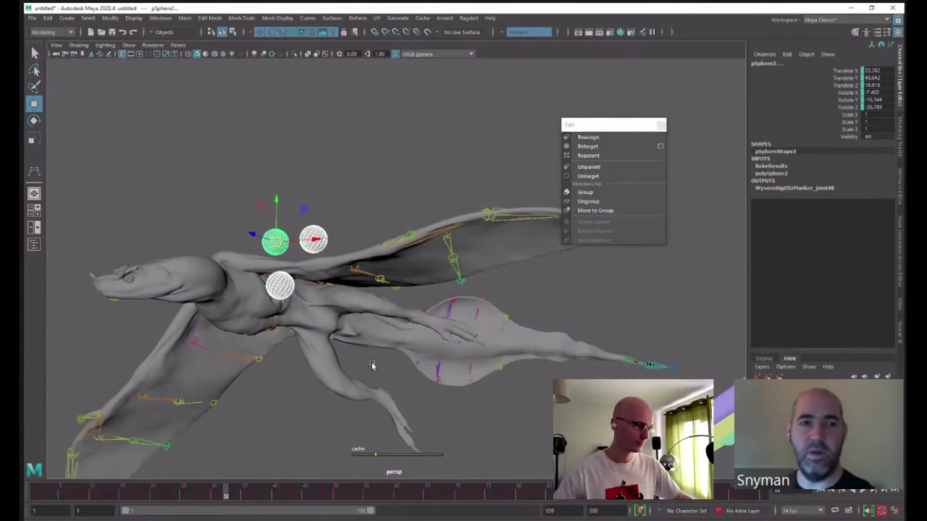
pyautogui.press('Delete')
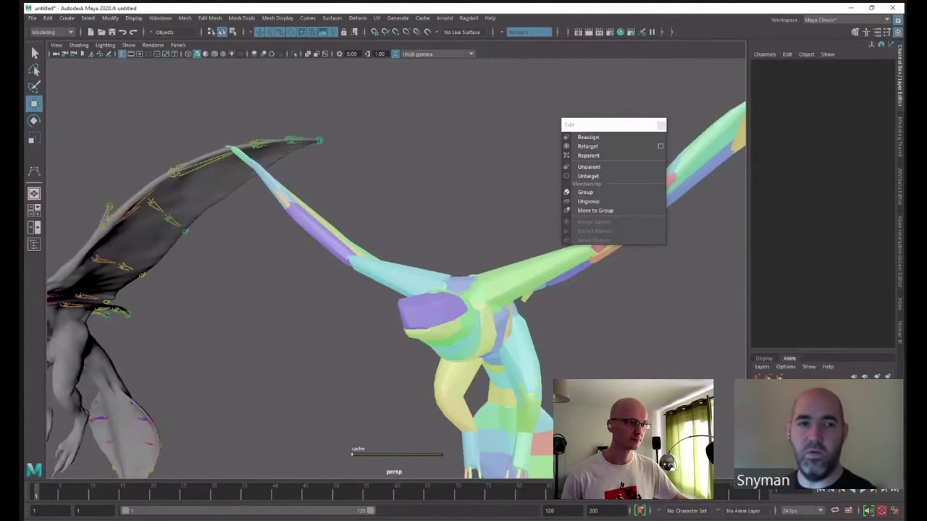
pyautogui.scroll(-5, 553, 347)
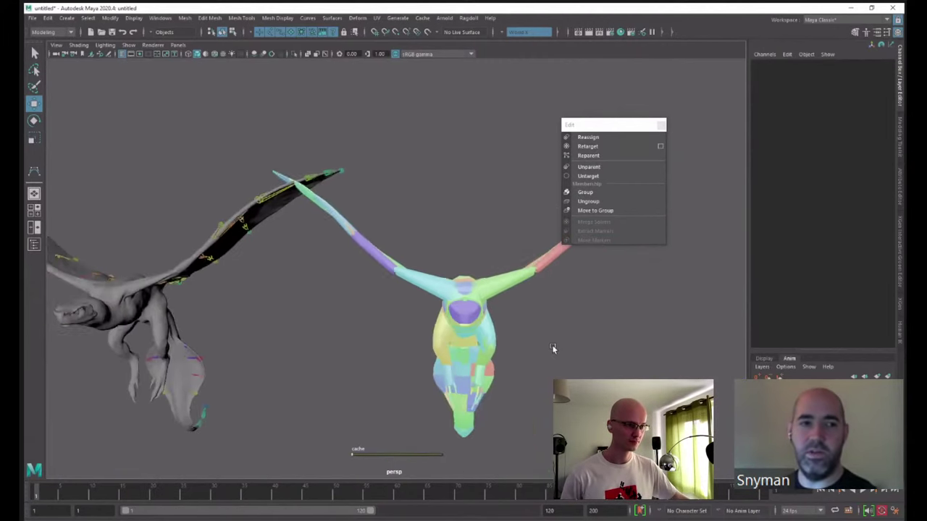
pyautogui.keyDown('alt'); pyautogui.moveTo(552, 347); pyautogui.dragTo(540, 354); pyautogui.keyUp('alt')
pyautogui.scroll(-2, 540, 354)
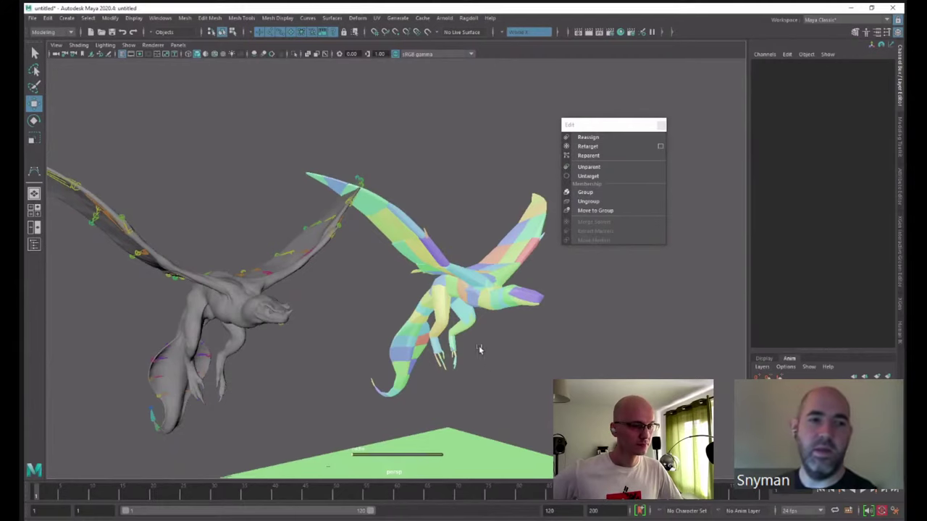
# - Play the recorded simulation as far as frame 37 and select the grey wyvern's chest joint, joint2
pyautogui.keyDown('alt'); pyautogui.moveTo(536, 345); pyautogui.dragTo(568, 357); pyautogui.keyUp('alt')
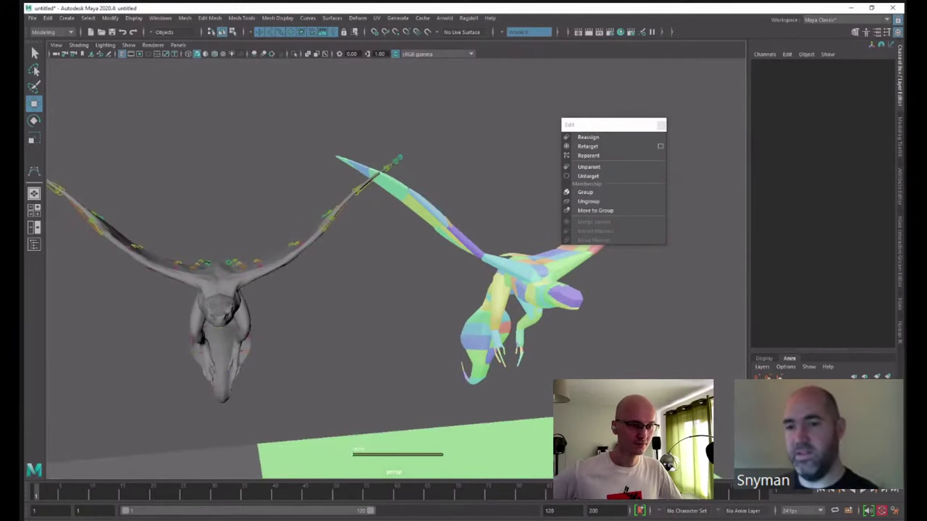
pyautogui.click(863, 493)
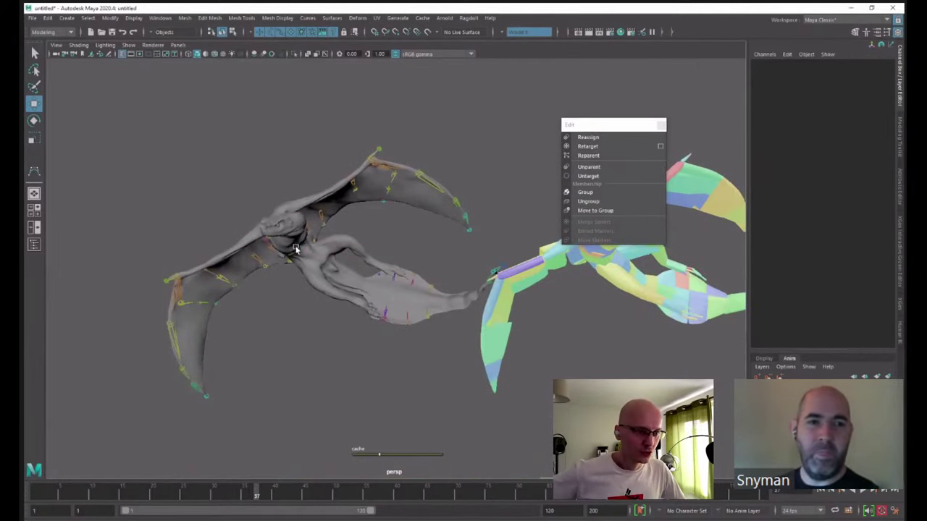
pyautogui.click(298, 247)
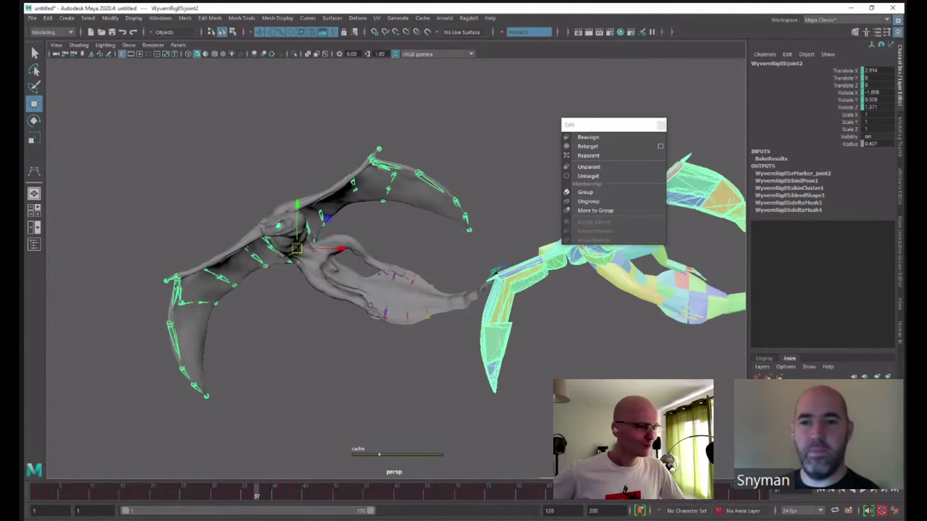
# - Try the wyvern rig without the BakeResults animation layer, undo the change and go back to frame 1
pyautogui.rightClick(802, 397)
pyautogui.click(823, 337)
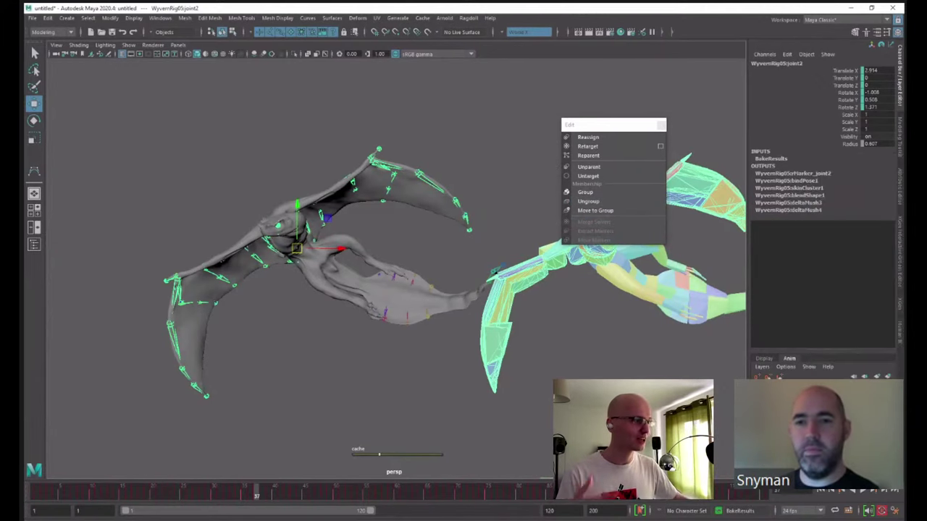
pyautogui.click(821, 492)
pyautogui.keyDown('alt'); pyautogui.moveTo(530, 396); pyautogui.dragTo(577, 376); pyautogui.keyUp('alt')
pyautogui.hotkey('ctrl', 'z')
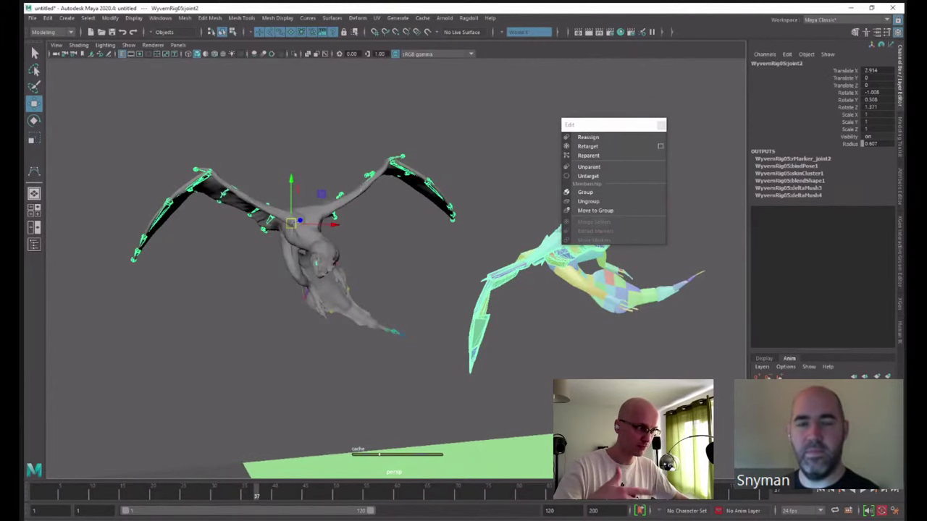
pyautogui.hotkey('ctrl', 'z')
pyautogui.click(820, 493)
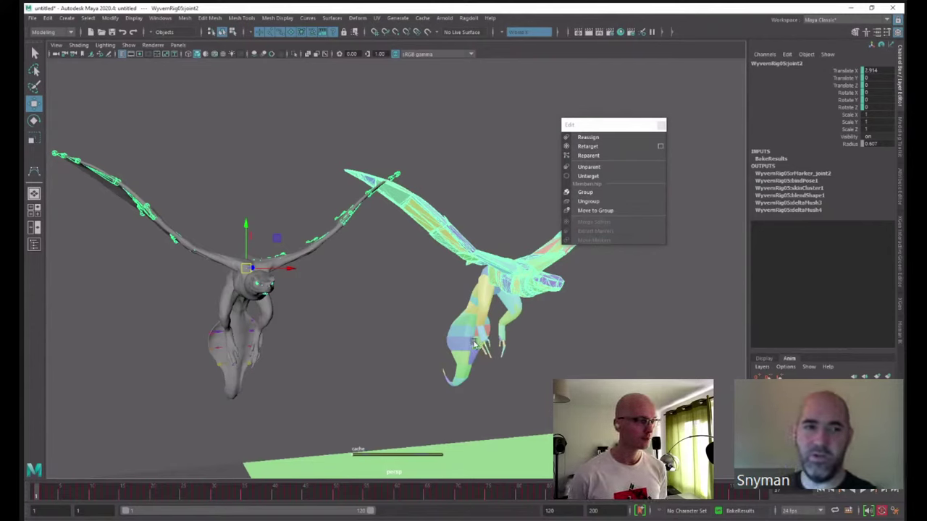
# - Create a polygon cube and place it at the base of the grey wyvern's neck
pyautogui.keyDown('alt'); pyautogui.moveTo(476, 344); pyautogui.dragTo(237, 273); pyautogui.keyUp('alt')
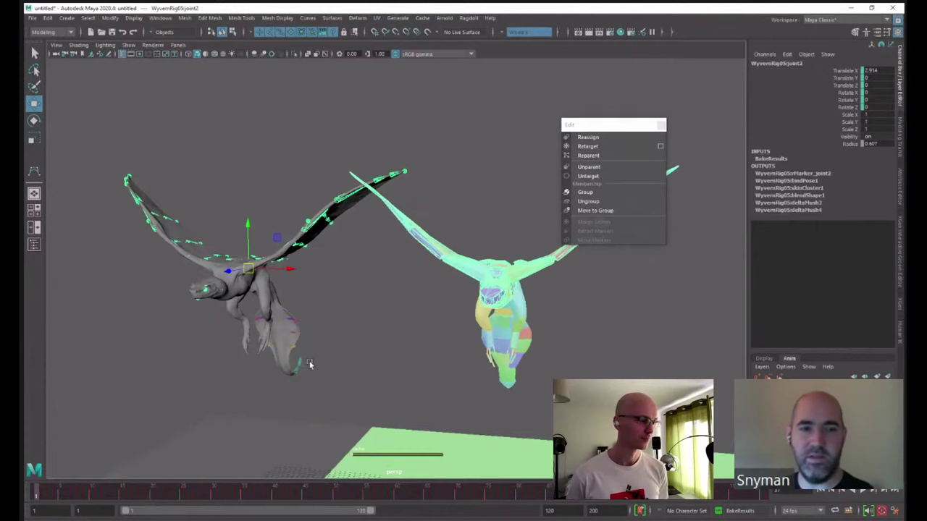
pyautogui.keyDown('alt'); pyautogui.moveTo(349, 323); pyautogui.dragTo(476, 349); pyautogui.keyUp('alt')
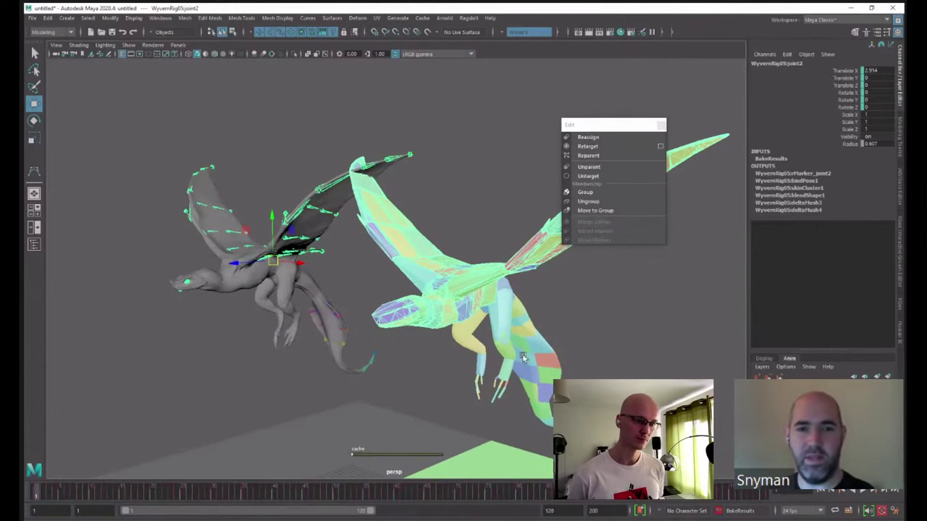
pyautogui.keyDown('alt'); pyautogui.moveTo(388, 335); pyautogui.dragTo(500, 335, button='right'); pyautogui.keyUp('alt')
pyautogui.keyDown('alt'); pyautogui.moveTo(340, 330); pyautogui.dragTo(635, 312, button='middle'); pyautogui.keyUp('alt')
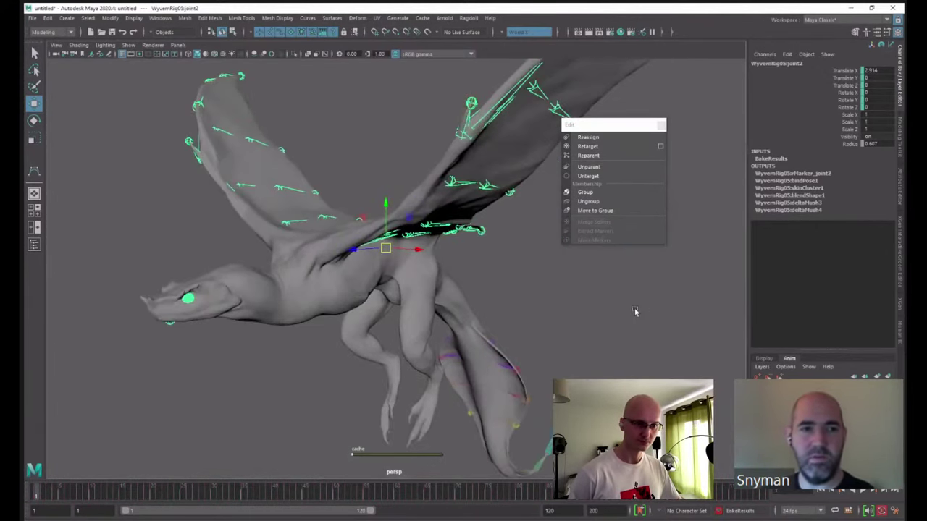
pyautogui.click(67, 17)
pyautogui.moveTo(145, 50)
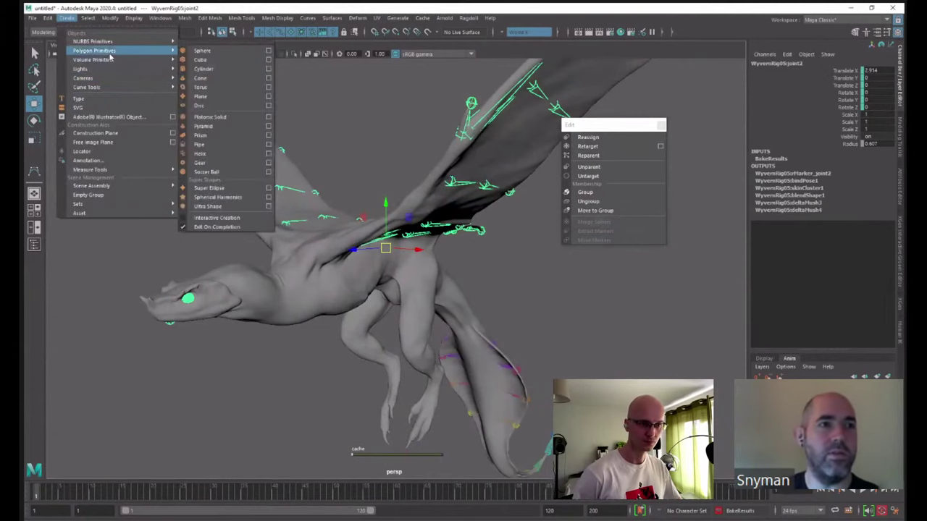
pyautogui.click(201, 59)
pyautogui.keyDown('alt'); pyautogui.moveTo(290, 190); pyautogui.dragTo(331, 283); pyautogui.keyUp('alt')
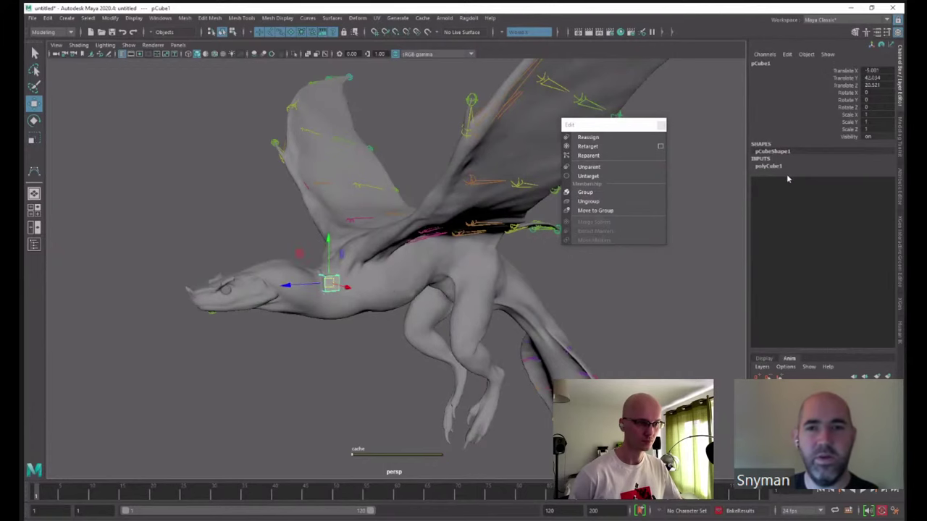
# - Set the cube's width, height and depth subdivisions to 15
pyautogui.click(769, 166)
pyautogui.moveTo(825, 194); pyautogui.dragTo(826, 211)
pyautogui.moveTo(403, 310); pyautogui.dragTo(547, 309, button='middle')
pyautogui.scroll(2, 444, 302)
pyautogui.scroll(2, 541, 318)
# - Move the cube forward from the neck into the wyvern's head, using wireframe display to place it
pyautogui.press('w')
pyautogui.moveTo(508, 377); pyautogui.dragTo(427, 313, button='middle')
pyautogui.keyDown('alt'); pyautogui.moveTo(355, 313); pyautogui.dragTo(484, 337); pyautogui.keyUp('alt')
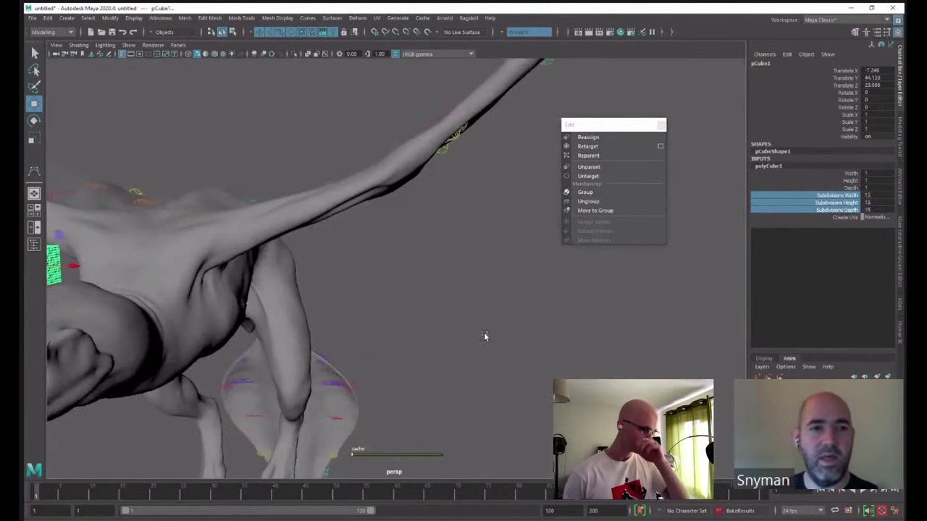
pyautogui.press('e')
pyautogui.keyDown('alt'); pyautogui.moveTo(344, 328); pyautogui.dragTo(514, 314); pyautogui.keyUp('alt')
pyautogui.press('w')
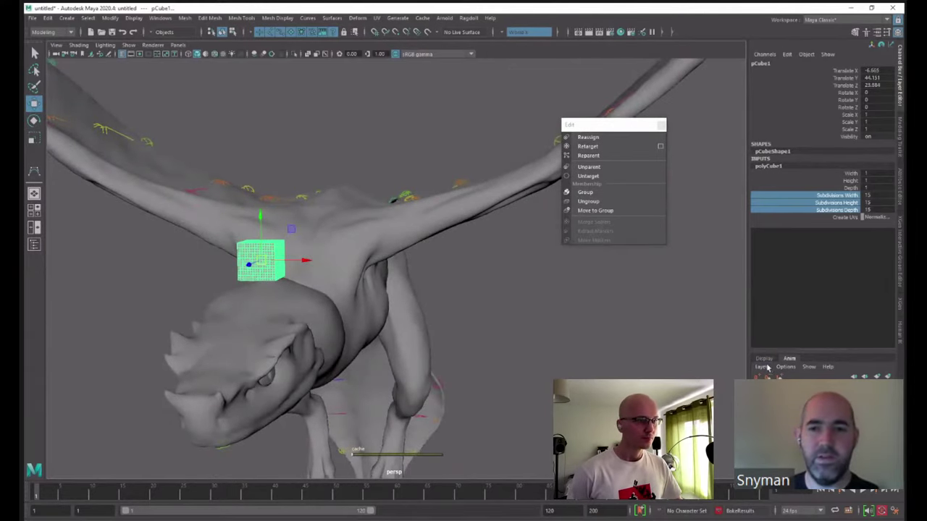
pyautogui.click(764, 358)
pyautogui.keyDown('alt'); pyautogui.moveTo(402, 385); pyautogui.dragTo(350, 385); pyautogui.keyUp('alt')
pyautogui.keyDown('alt'); pyautogui.moveTo(415, 364); pyautogui.dragTo(357, 370); pyautogui.keyUp('alt')
pyautogui.moveTo(421, 370); pyautogui.dragTo(405, 431, button='middle')
pyautogui.keyDown('alt'); pyautogui.moveTo(429, 407); pyautogui.dragTo(397, 404); pyautogui.keyUp('alt')
pyautogui.press('4')
pyautogui.keyDown('alt'); pyautogui.moveTo(498, 391); pyautogui.dragTo(420, 384); pyautogui.keyUp('alt')
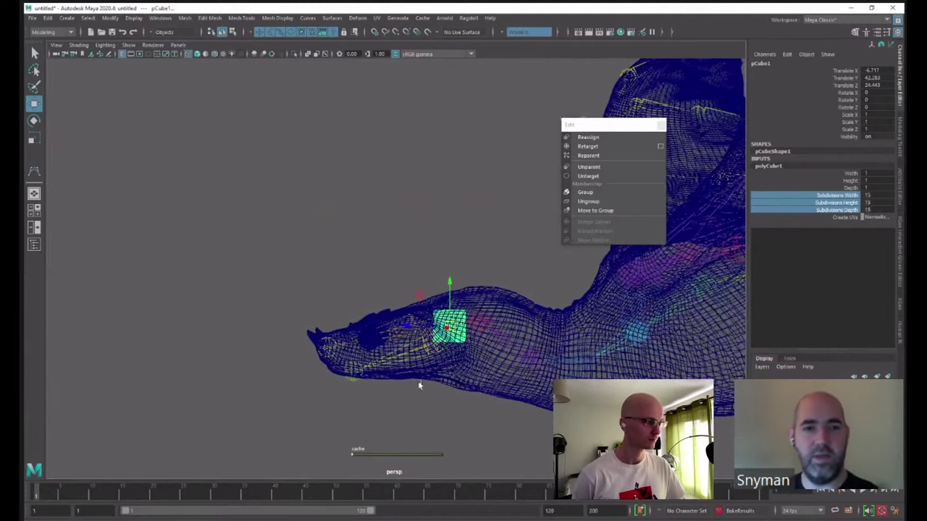
pyautogui.moveTo(420, 384); pyautogui.dragTo(375, 386, button='middle')
# - Stretch the head cube lengthwise to a Z scale of about 3.3 and set its Translate X to 0
pyautogui.press('r')
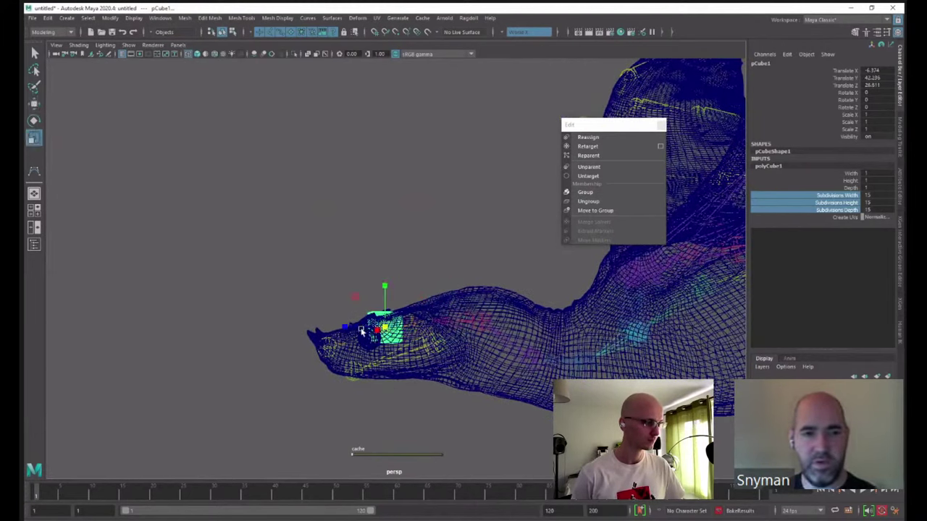
pyautogui.moveTo(345, 327); pyautogui.dragTo(258, 328)
pyautogui.click(878, 71)
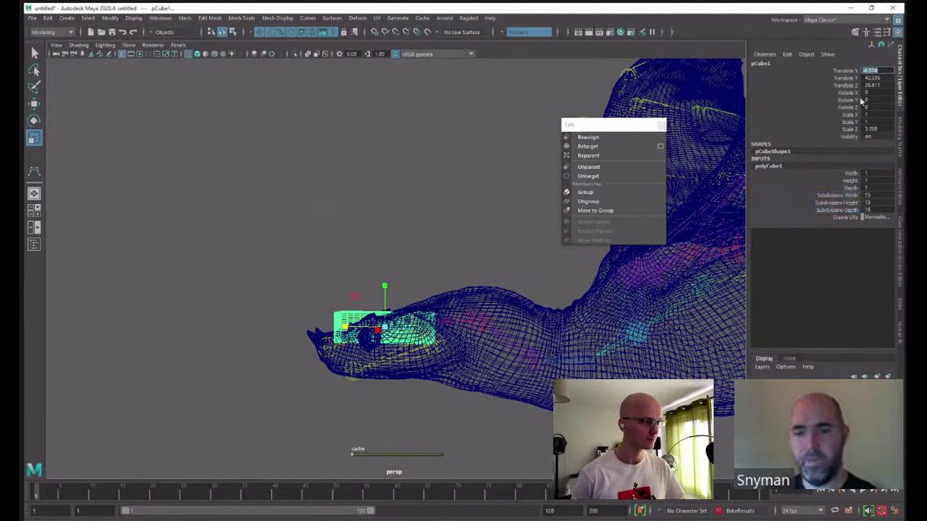
pyautogui.write('0')
pyautogui.press('Return')
# - Reposition the cube along the top of the snout and tilt it about 22° around X
pyautogui.keyDown('alt'); pyautogui.moveTo(508, 406); pyautogui.dragTo(483, 395); pyautogui.keyUp('alt')
pyautogui.press('w')
pyautogui.moveTo(416, 379); pyautogui.dragTo(367, 261)
pyautogui.press('e')
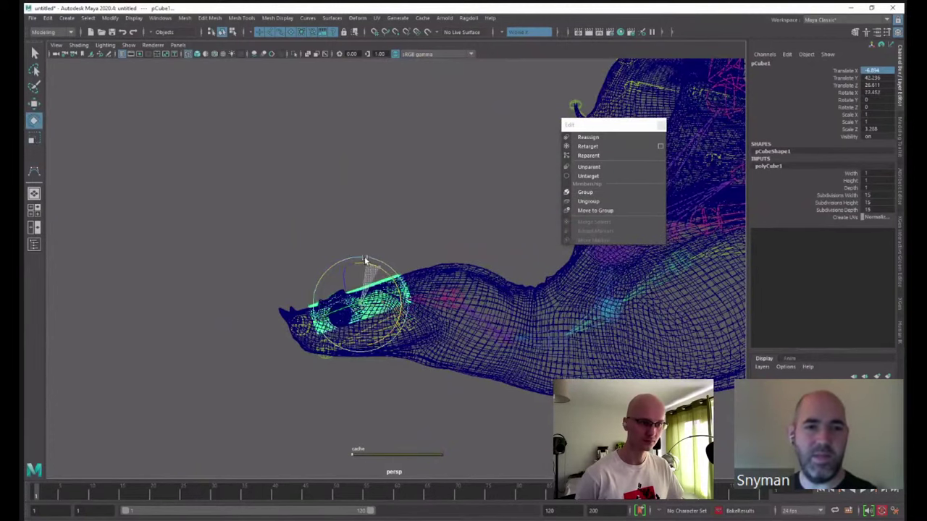
pyautogui.press('w')
# - Duplicate the snout cube, move the copy behind the head, level it and stretch it to a Y scale of 3.25
pyautogui.moveTo(362, 304); pyautogui.dragTo(488, 314)
pyautogui.hotkey('ctrl', 'd')
pyautogui.press('e')
pyautogui.moveTo(461, 255); pyautogui.dragTo(435, 153)
pyautogui.press('r')
pyautogui.press('w')
# - Duplicate the taller cube, place the copy at the base of the neck and rotate it to about 3.3° around X
pyautogui.moveTo(521, 292); pyautogui.dragTo(567, 342, button='middle')
pyautogui.hotkey('ctrl', 'd')
pyautogui.press('e')
pyautogui.moveTo(530, 307); pyautogui.dragTo(528, 316)
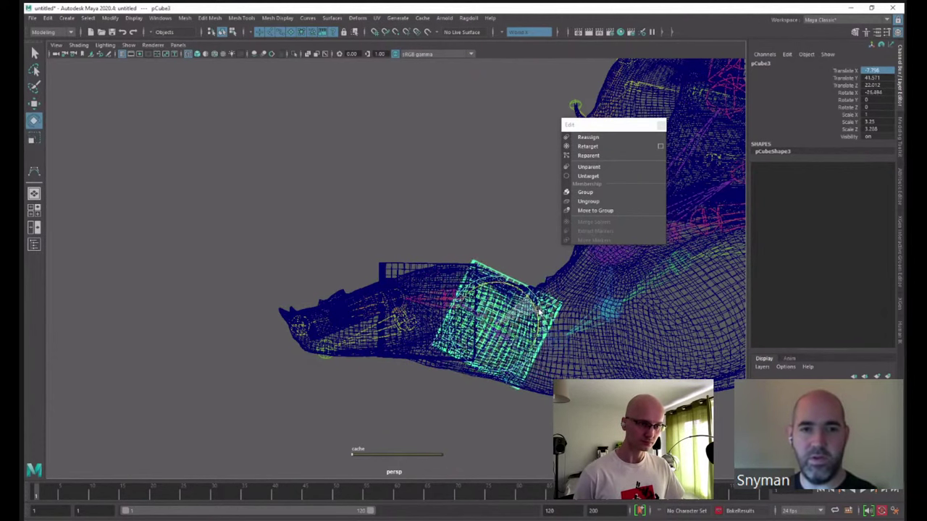
pyautogui.keyDown('alt'); pyautogui.moveTo(484, 362); pyautogui.dragTo(522, 373); pyautogui.keyUp('alt')
pyautogui.press('w')
pyautogui.moveTo(522, 373); pyautogui.dragTo(543, 373, button='middle')
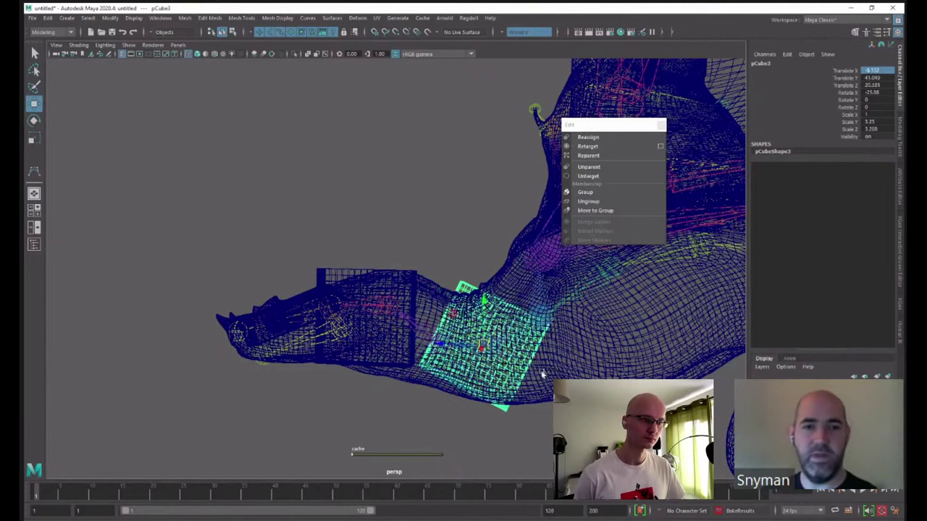
pyautogui.press('e')
pyautogui.moveTo(509, 317); pyautogui.dragTo(489, 308)
pyautogui.press('w')
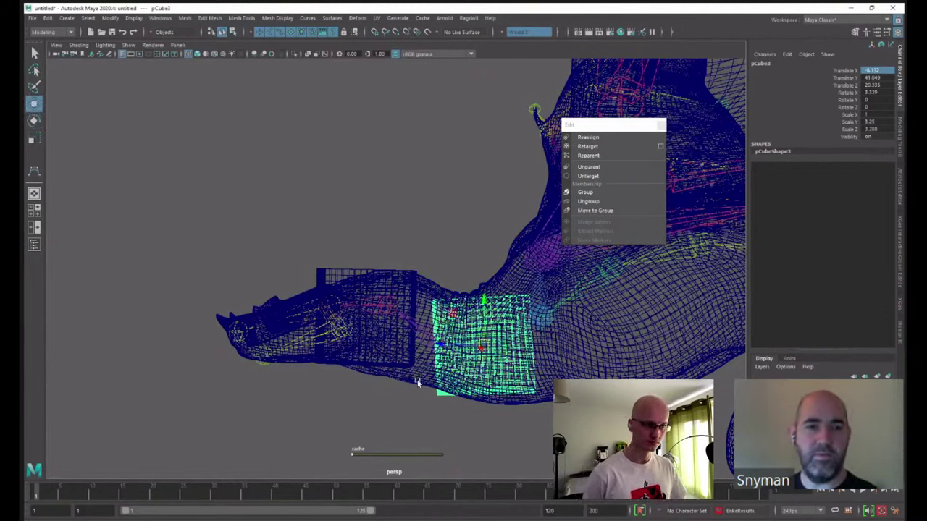
# - Duplicate the neck-base cube and place the copy mid-neck between the other two, tilted about -12° around X
pyautogui.hotkey('ctrl', 'd')
pyautogui.moveTo(519, 403); pyautogui.dragTo(428, 399, button='middle')
pyautogui.press('e')
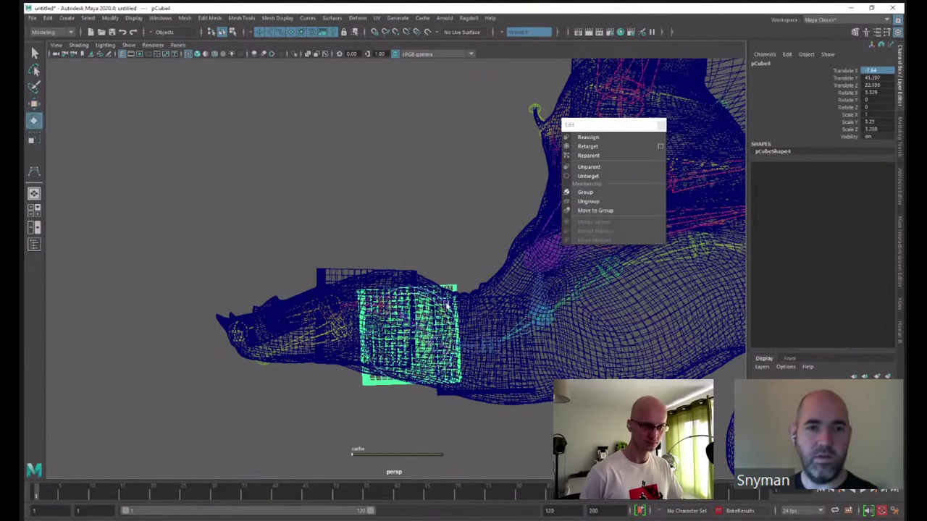
pyautogui.moveTo(446, 303); pyautogui.dragTo(450, 316)
# - Select the four cubes plus the wyvern's skin mesh and apply ShrinkWrap, with the viewport back in shaded display
pyautogui.press('w')
pyautogui.keyDown('shift'); pyautogui.click(348, 272); pyautogui.keyUp('shift')
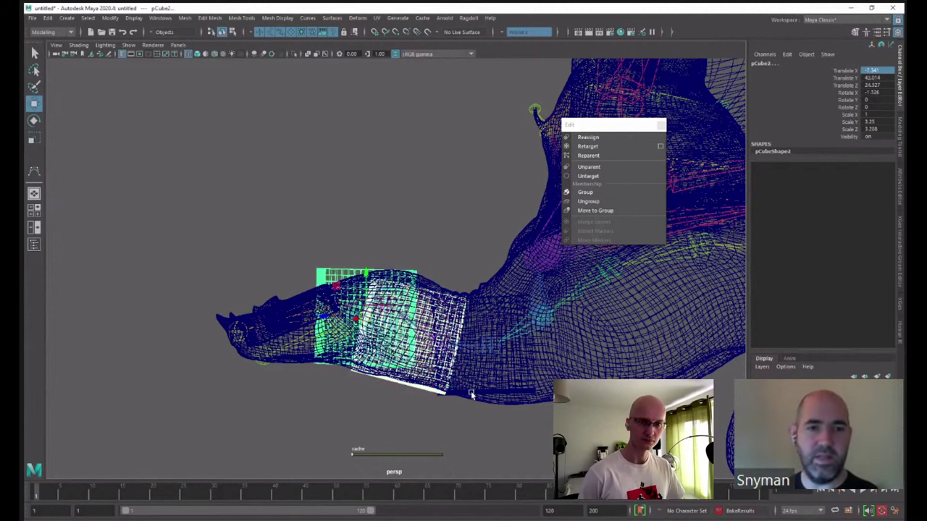
pyautogui.keyDown('shift'); pyautogui.click(455, 393); pyautogui.keyUp('shift')
pyautogui.keyDown('shift'); pyautogui.click(455, 393); pyautogui.keyUp('shift')
pyautogui.keyDown('shift'); pyautogui.moveTo(484, 399); pyautogui.dragTo(538, 407); pyautogui.keyUp('shift')
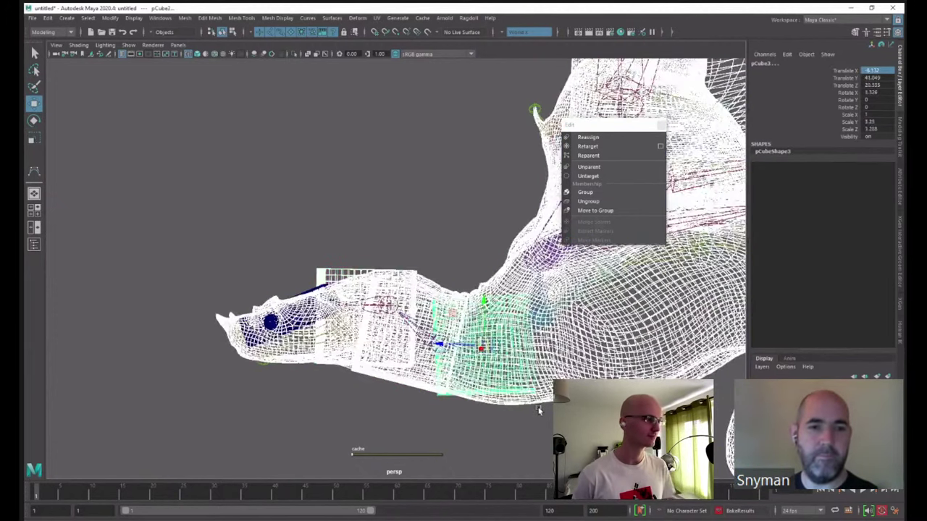
pyautogui.keyDown('shift'); pyautogui.click(548, 393); pyautogui.keyUp('shift')
pyautogui.keyDown('shift'); pyautogui.click(254, 328); pyautogui.keyUp('shift')
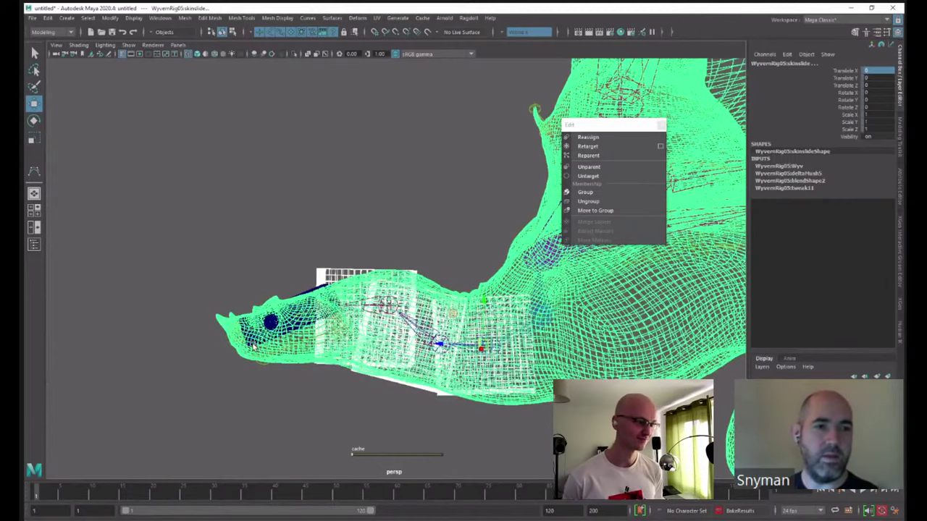
pyautogui.keyDown('shift'); pyautogui.click(252, 346); pyautogui.keyUp('shift')
pyautogui.keyDown('alt'); pyautogui.moveTo(335, 310); pyautogui.dragTo(403, 304, button='middle'); pyautogui.keyUp('alt')
pyautogui.keyDown('alt'); pyautogui.moveTo(305, 304); pyautogui.dragTo(370, 297, button='right'); pyautogui.keyUp('alt')
pyautogui.keyDown('shift'); pyautogui.click(375, 290); pyautogui.keyUp('shift')
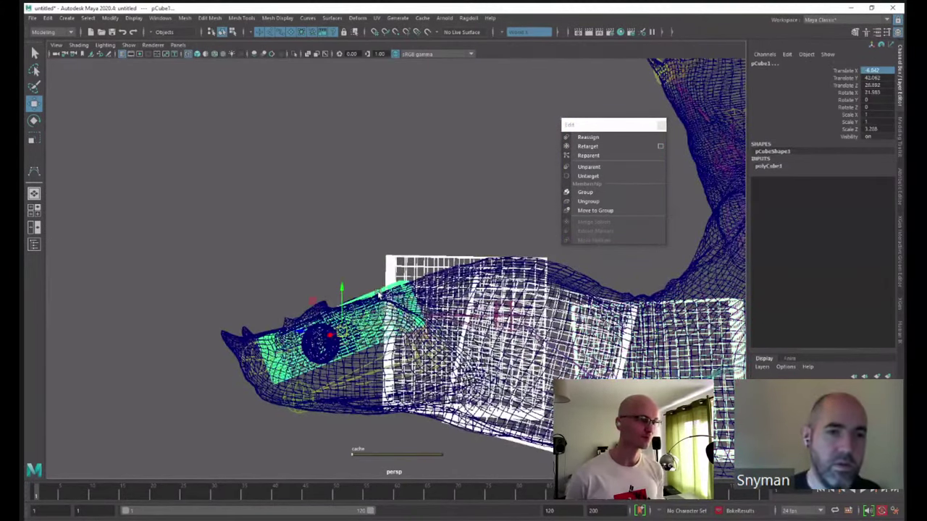
pyautogui.keyDown('shift'); pyautogui.click(557, 265); pyautogui.keyUp('shift')
pyautogui.keyDown('alt'); pyautogui.moveTo(558, 265); pyautogui.dragTo(664, 307); pyautogui.keyUp('alt')
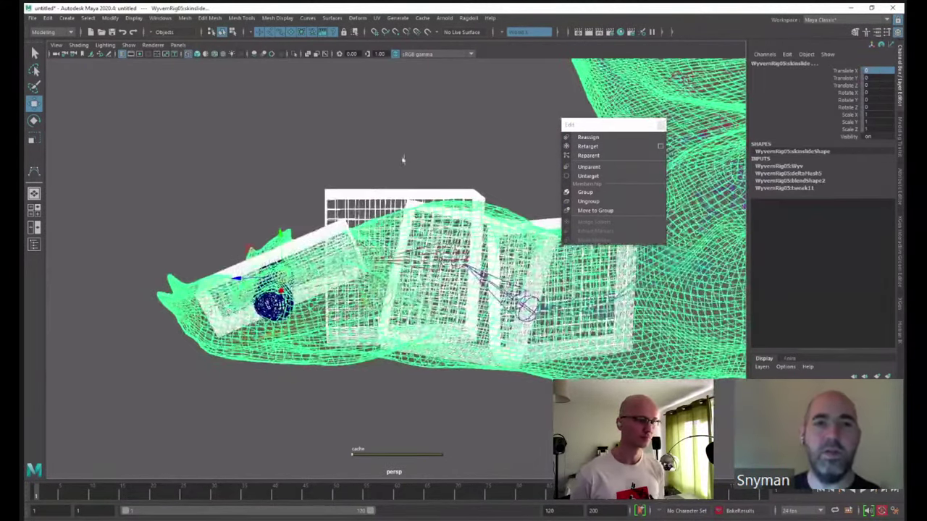
pyautogui.keyDown('alt'); pyautogui.moveTo(403, 159); pyautogui.dragTo(348, 101, button='right'); pyautogui.keyUp('alt')
pyautogui.press('5')
pyautogui.click(362, 18)
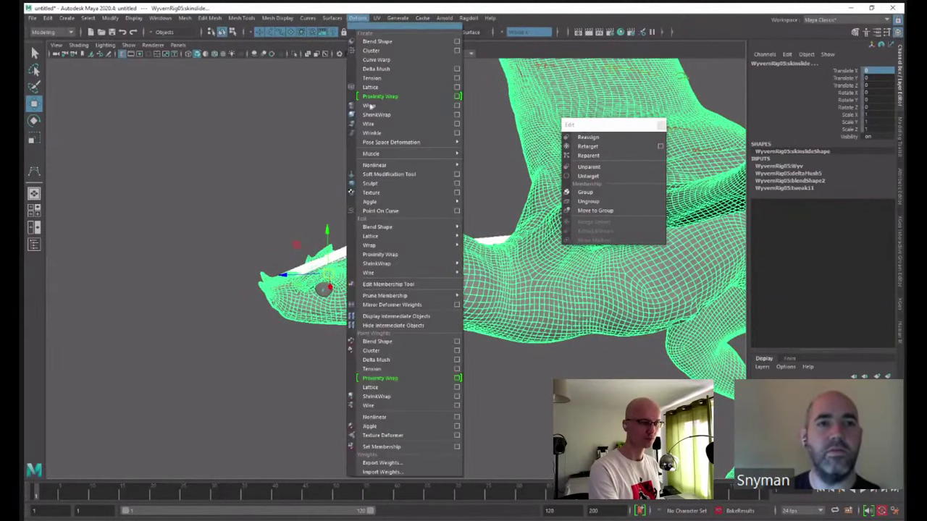
pyautogui.click(385, 114)
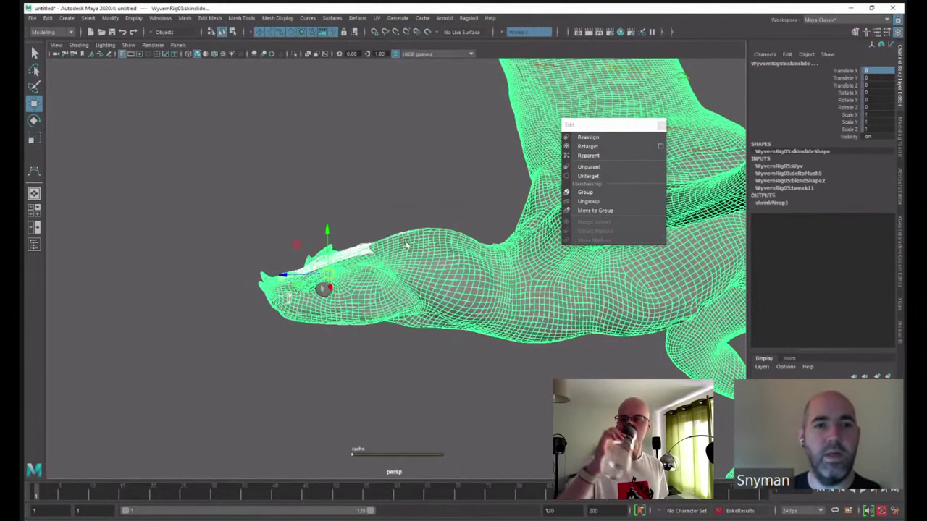
# - Display the wyvern's skin mesh as a template so the wrapped cubes can be picked
pyautogui.keyDown('alt'); pyautogui.moveTo(403, 240); pyautogui.dragTo(465, 261); pyautogui.keyUp('alt')
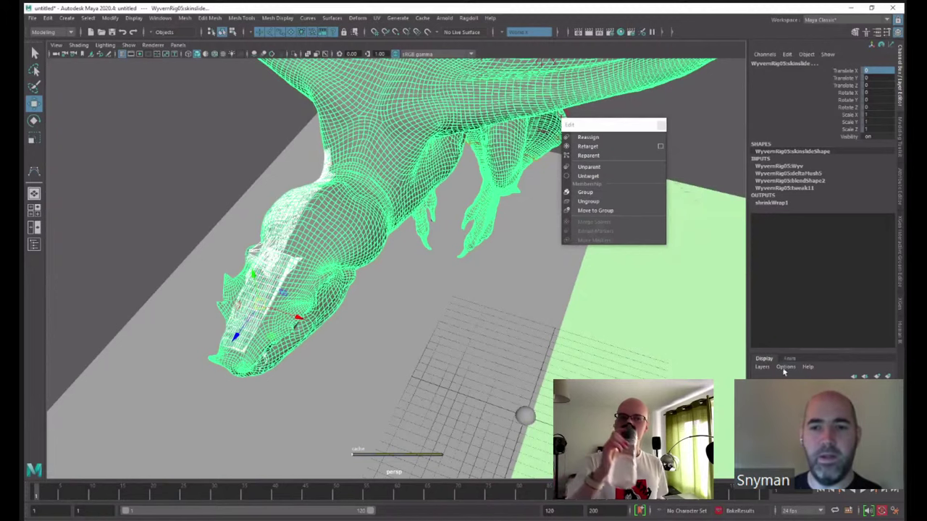
pyautogui.hotkey('ctrl', 't')
pyautogui.keyDown('alt'); pyautogui.moveTo(295, 326); pyautogui.dragTo(322, 351); pyautogui.keyUp('alt')
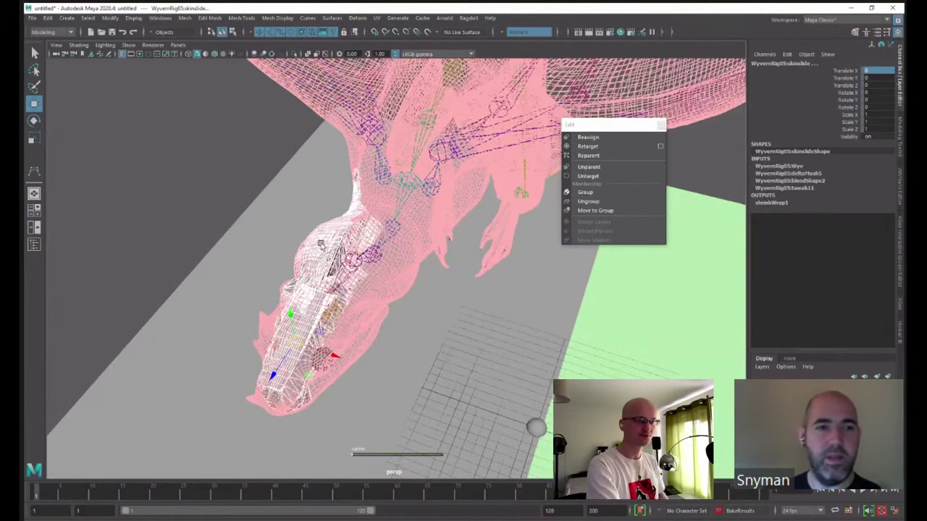
# - Select the wrapped mid-neck cube, shift it toward the neck's centre and widen it to an X scale of about 3
pyautogui.click(321, 245)
pyautogui.keyDown('alt'); pyautogui.moveTo(322, 244); pyautogui.dragTo(341, 284); pyautogui.keyUp('alt')
pyautogui.moveTo(356, 251); pyautogui.dragTo(389, 267)
pyautogui.press('e')
pyautogui.press('r')
pyautogui.press('w')
pyautogui.press('e')
pyautogui.press('r')
# - Widen the wrapped cube behind the head to an X scale of about 3 and shorten it to about 1.3 in Z
pyautogui.keyDown('alt'); pyautogui.moveTo(304, 288); pyautogui.dragTo(386, 323); pyautogui.keyUp('alt')
pyautogui.click(307, 293)
pyautogui.press('w')
pyautogui.press('r')
pyautogui.press('w')
pyautogui.press('r')
pyautogui.moveTo(378, 265); pyautogui.dragTo(395, 278)
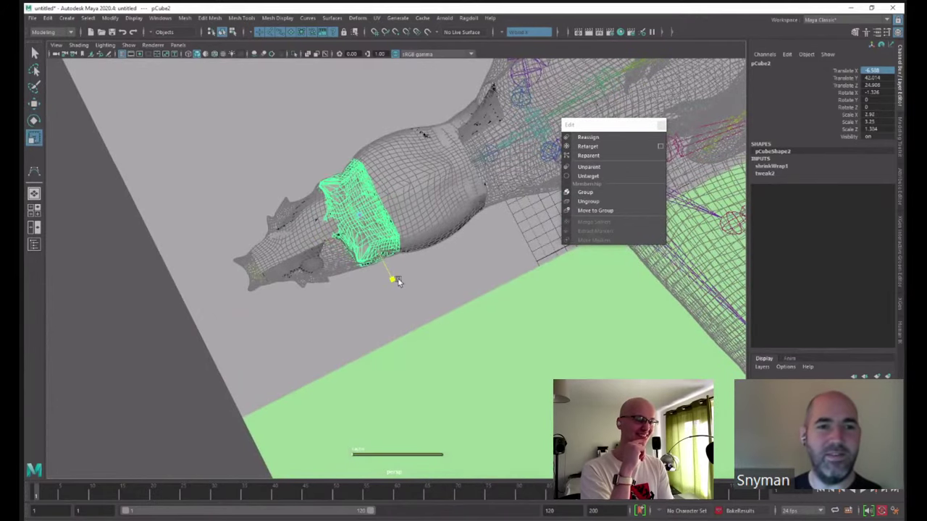
# - Enlarge the wrapped snout cube to a scale of about 3.1 in X, 3 in Y and 5 in Z, shifting it forward over the head
pyautogui.click(295, 236)
pyautogui.moveTo(320, 271); pyautogui.dragTo(307, 330)
pyautogui.moveTo(278, 354); pyautogui.dragTo(291, 344)
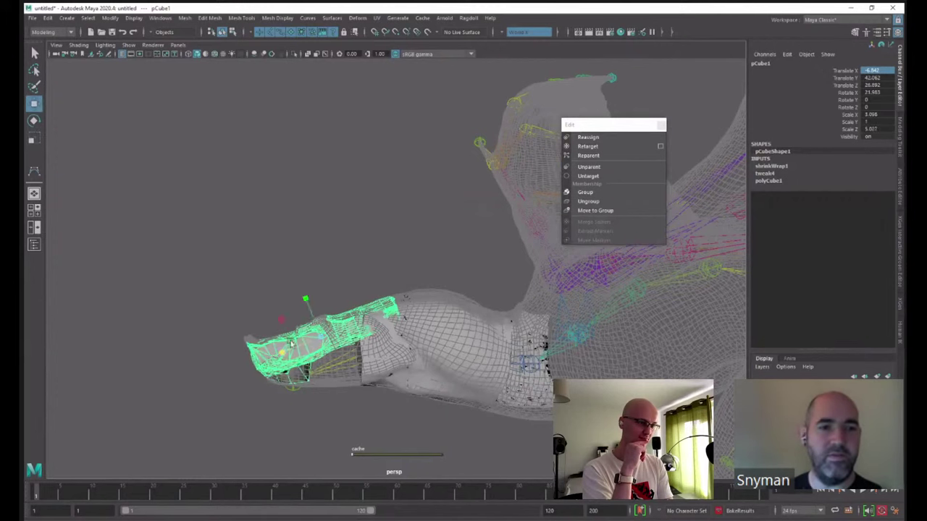
pyautogui.moveTo(289, 311); pyautogui.dragTo(273, 314)
pyautogui.keyDown('alt'); pyautogui.moveTo(356, 321); pyautogui.dragTo(385, 310); pyautogui.keyUp('alt')
pyautogui.press('e')
pyautogui.press('r')
pyautogui.moveTo(267, 307); pyautogui.dragTo(232, 232)
pyautogui.press('w')
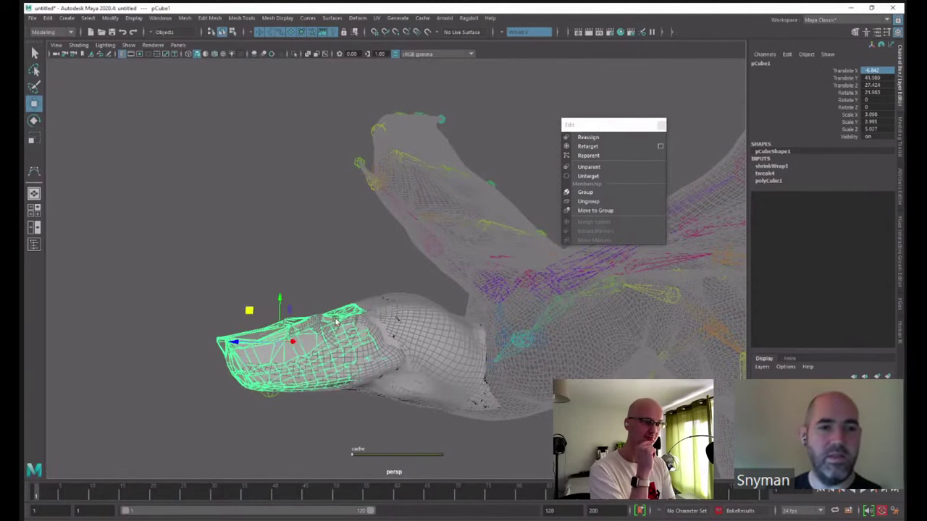
# - Rotate the wrapped band behind the head to about 13° around X
pyautogui.keyDown('alt'); pyautogui.moveTo(257, 314); pyautogui.dragTo(398, 304); pyautogui.keyUp('alt')
pyautogui.keyDown('shift'); pyautogui.click(387, 300); pyautogui.keyUp('shift')
pyautogui.keyDown('shift'); pyautogui.click(428, 295); pyautogui.keyUp('shift')
pyautogui.click(397, 311)
pyautogui.press('e')
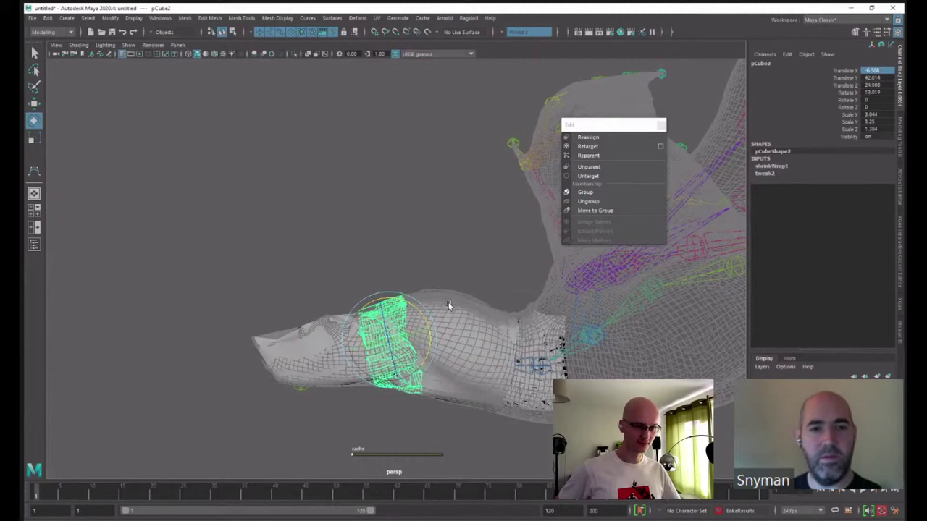
# - Shorten the wrapped mid-neck cube along Z and lengthen the neighbouring band behind the head to a Z scale of about 2.1
pyautogui.click(448, 306)
pyautogui.press('r')
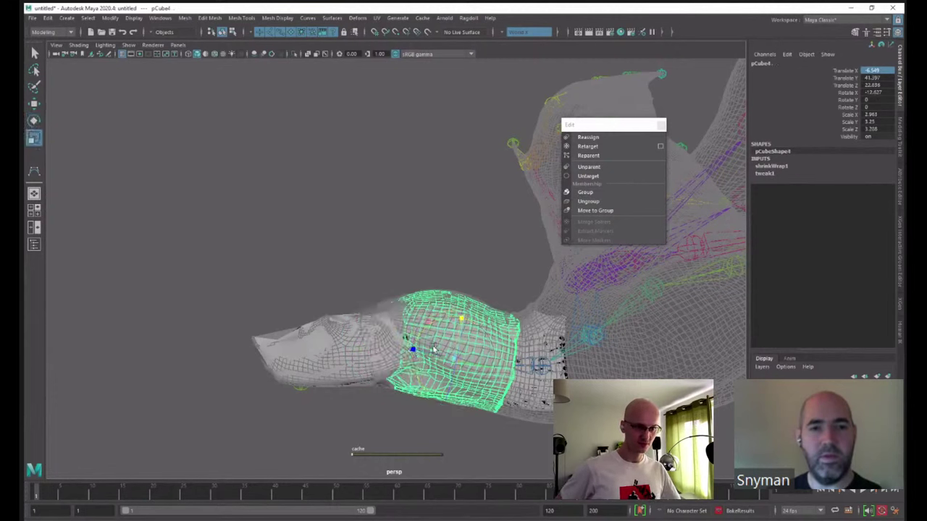
pyautogui.moveTo(403, 349); pyautogui.dragTo(420, 348)
pyautogui.click(399, 325)
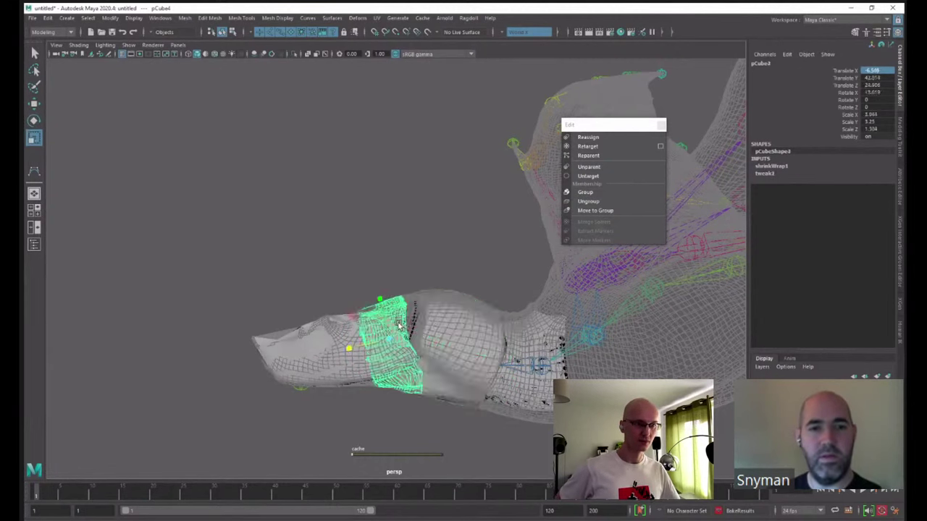
pyautogui.click(347, 351)
pyautogui.press('w')
pyautogui.press('w')
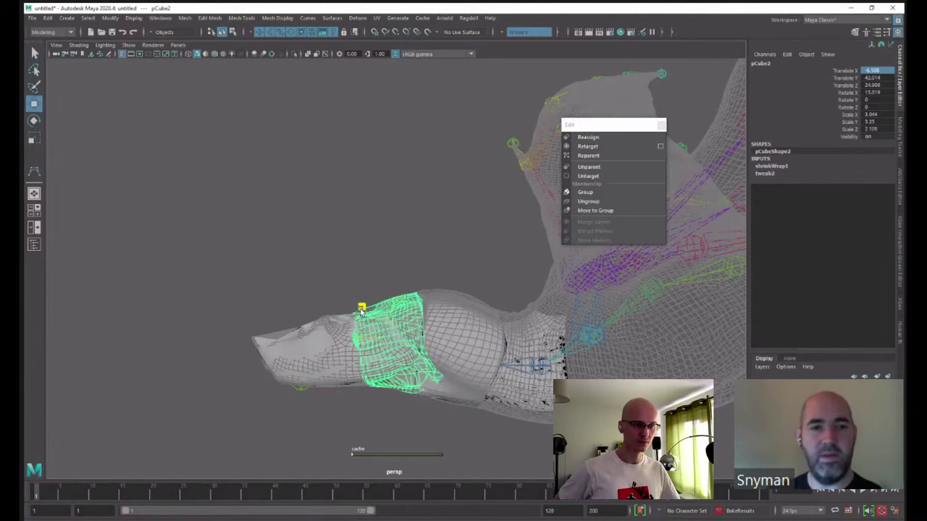
# - Delete the construction history of the wrapped snout, behind-head and mid-neck cubes
pyautogui.click(403, 318)
pyautogui.keyDown('shift'); pyautogui.click(345, 321); pyautogui.keyUp('shift')
pyautogui.keyDown('alt'); pyautogui.moveTo(344, 321); pyautogui.dragTo(379, 312); pyautogui.keyUp('alt')
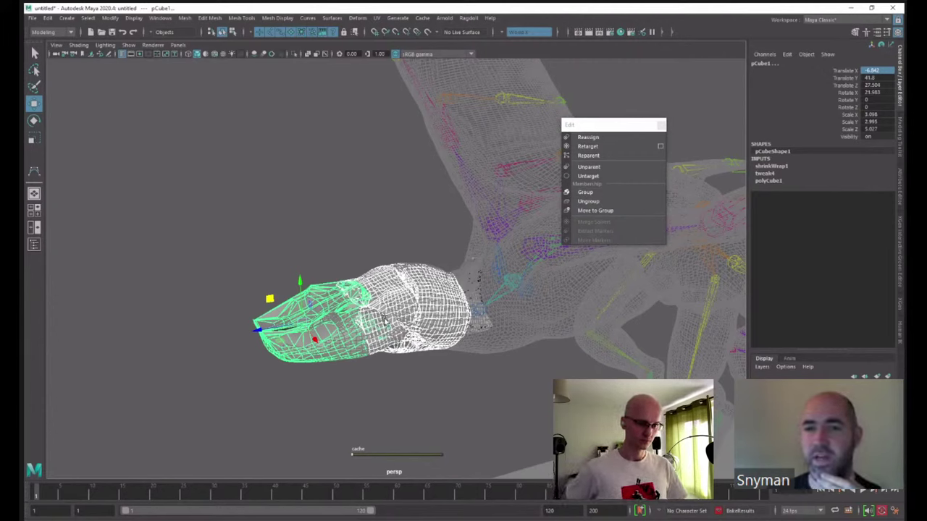
pyautogui.keyDown('alt'); pyautogui.moveTo(452, 350); pyautogui.dragTo(432, 320); pyautogui.keyUp('alt')
pyautogui.keyDown('alt'); pyautogui.moveTo(493, 323); pyautogui.dragTo(386, 336); pyautogui.keyUp('alt')
pyautogui.click(49, 19)
pyautogui.moveTo(128, 127)
pyautogui.click(226, 127)
pyautogui.click(397, 398)
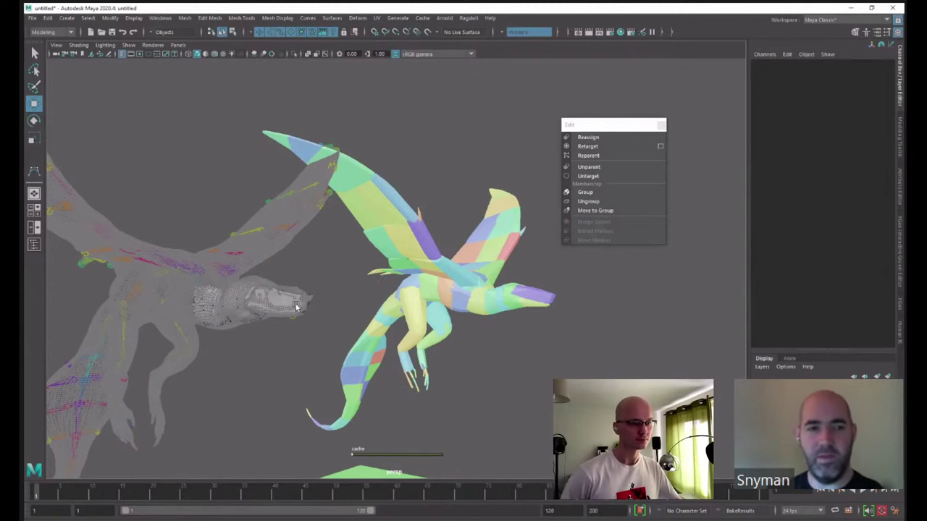
# - Select the four wrapped cubes on the wyvern's head and neck and remove them
pyautogui.keyDown('alt'); pyautogui.moveTo(297, 307); pyautogui.dragTo(389, 296); pyautogui.keyUp('alt')
pyautogui.click(236, 337)
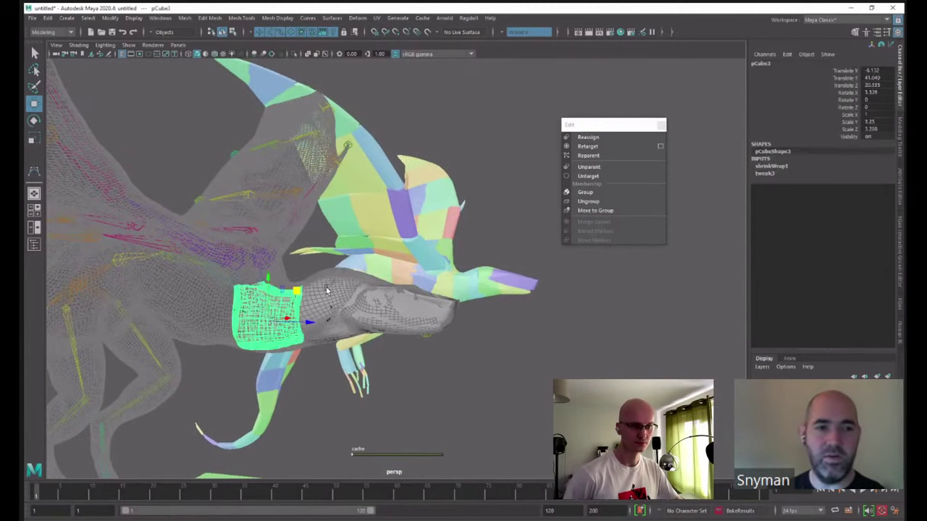
pyautogui.keyDown('shift'); pyautogui.click(326, 291); pyautogui.keyUp('shift')
pyautogui.keyDown('shift'); pyautogui.click(399, 292); pyautogui.keyUp('shift')
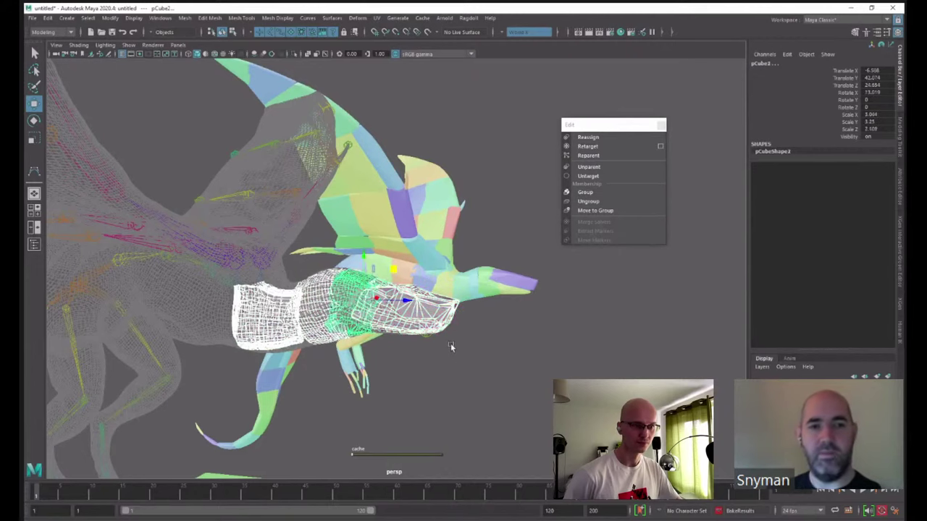
pyautogui.click(499, 347)
# - Show the wyverns in wireframe and back in smooth shading, and return the timeline to the first frame
pyautogui.moveTo(613, 358)
pyautogui.keyDown('alt'); pyautogui.mouseDown()
pyautogui.moveTo(418, 346)
pyautogui.moveTo(426, 352)
pyautogui.mouseUp(); pyautogui.keyUp('alt')
pyautogui.press('4')
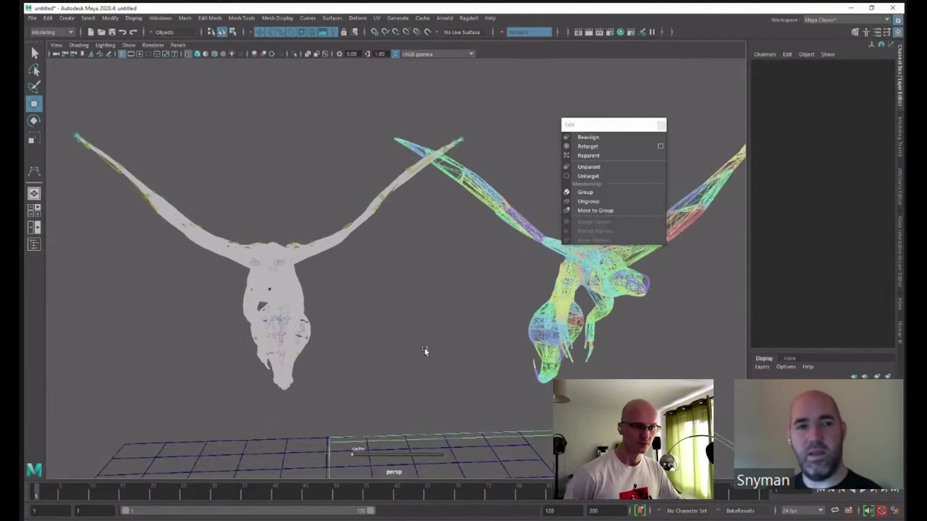
pyautogui.press('5')
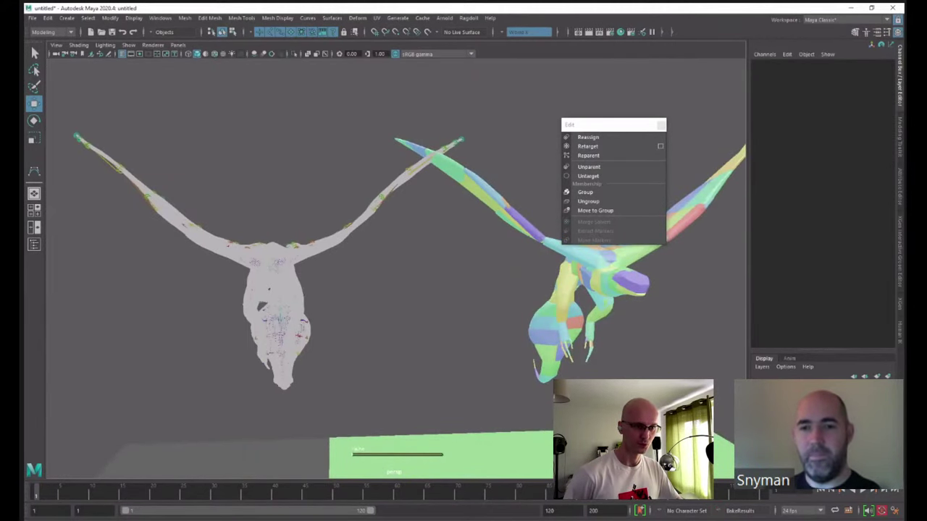
pyautogui.press('5')
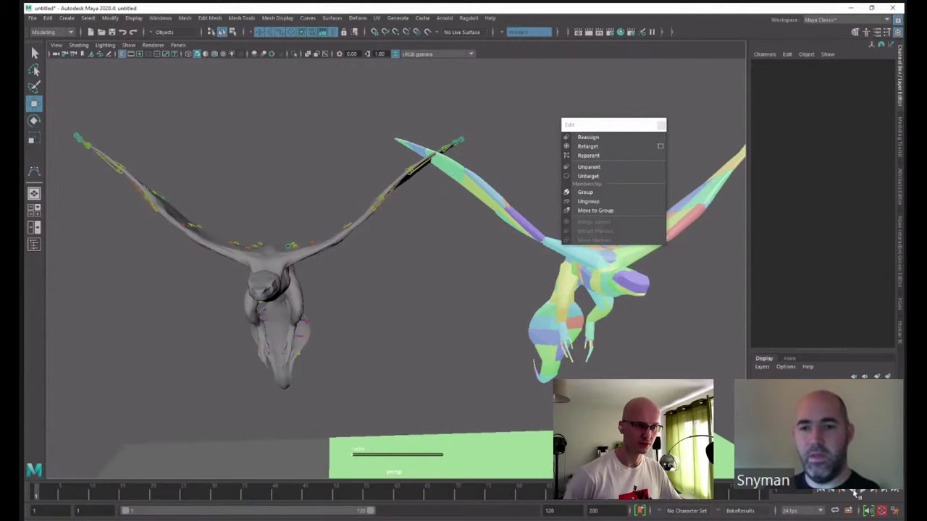
pyautogui.click(855, 492)
pyautogui.click(828, 491)
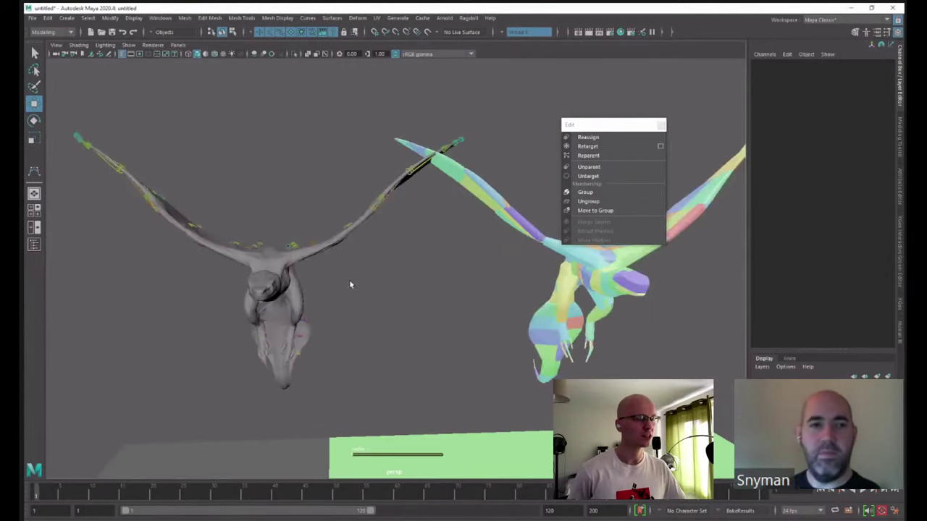
pyautogui.keyDown('alt'); pyautogui.moveTo(281, 150); pyautogui.dragTo(322, 132); pyautogui.keyUp('alt')
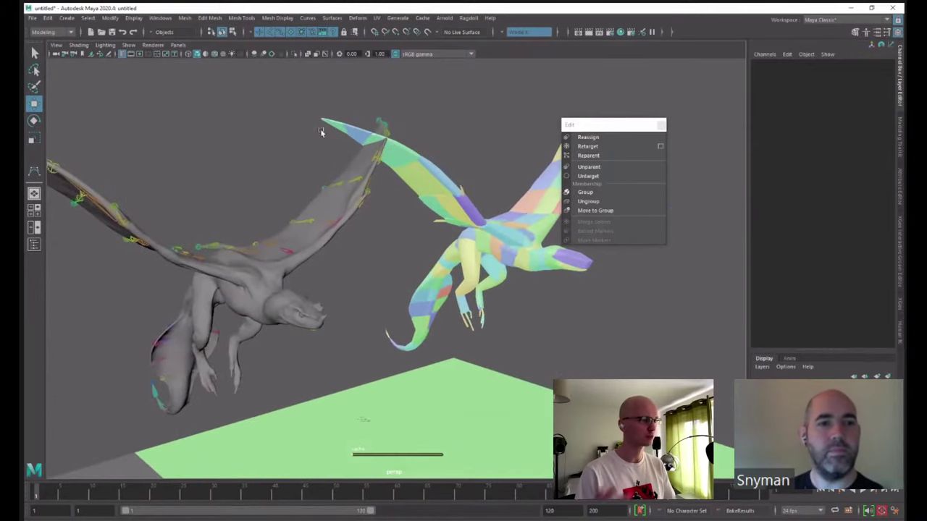
# - Reference the KongRig_14_FK gorilla rig into the scene
pyautogui.click(36, 18)
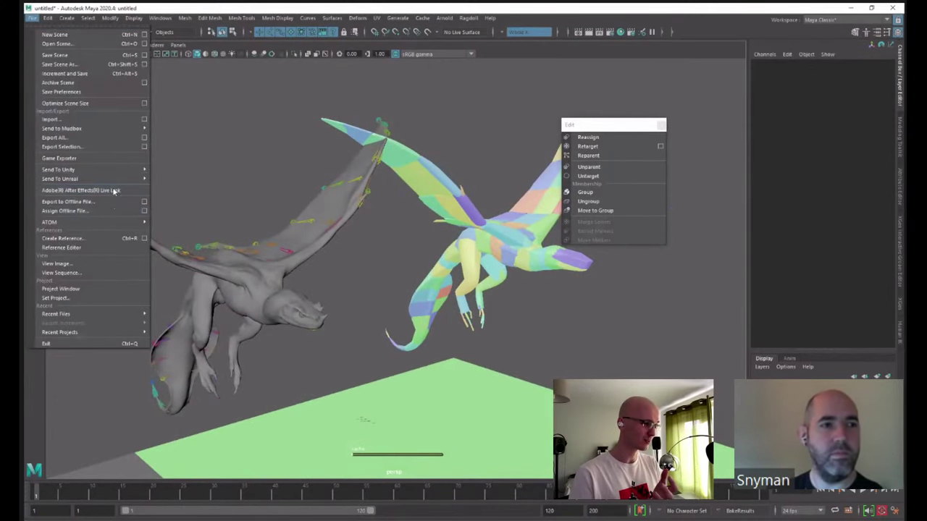
pyautogui.click(106, 241)
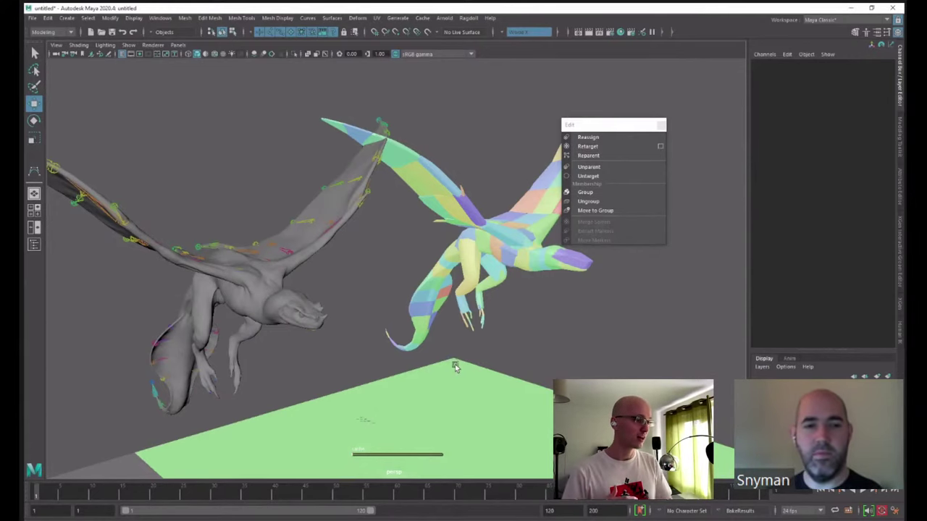
pyautogui.keyDown('alt'); pyautogui.moveTo(455, 364); pyautogui.dragTo(472, 346, button='middle'); pyautogui.keyUp('alt')
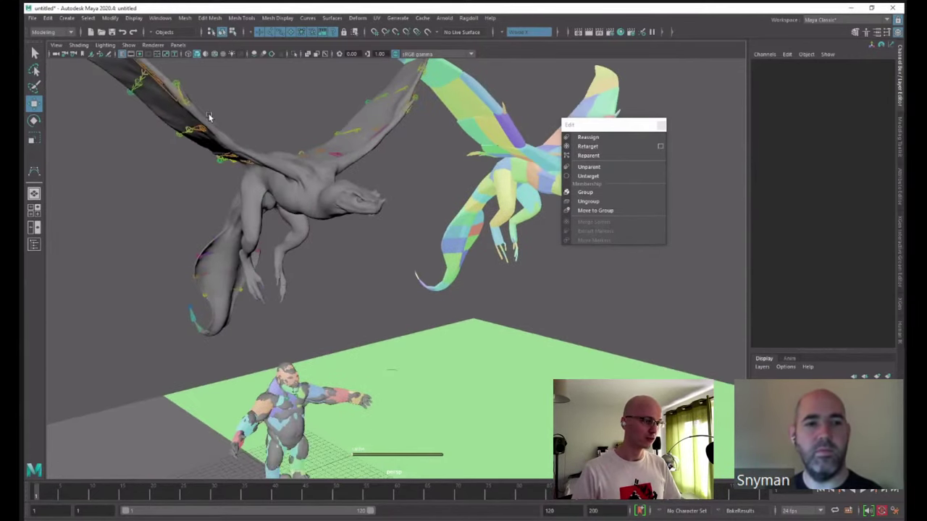
# - Examine the gorilla rig in wireframe, selecting its torso cylinder and stepping through its parent groups
pyautogui.click(128, 45)
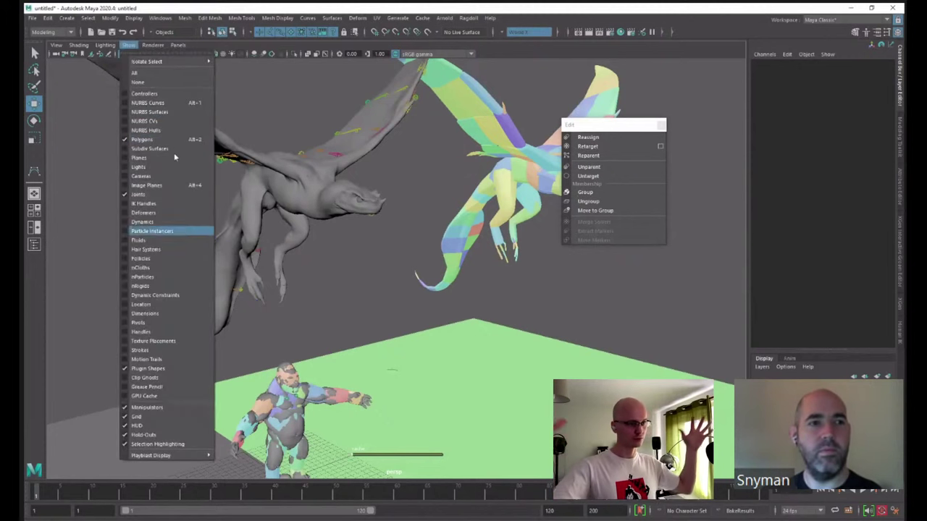
pyautogui.click(280, 218)
pyautogui.keyDown('alt'); pyautogui.moveTo(287, 449); pyautogui.dragTo(268, 398, button='middle'); pyautogui.keyUp('alt')
pyautogui.press('4')
pyautogui.click(275, 398)
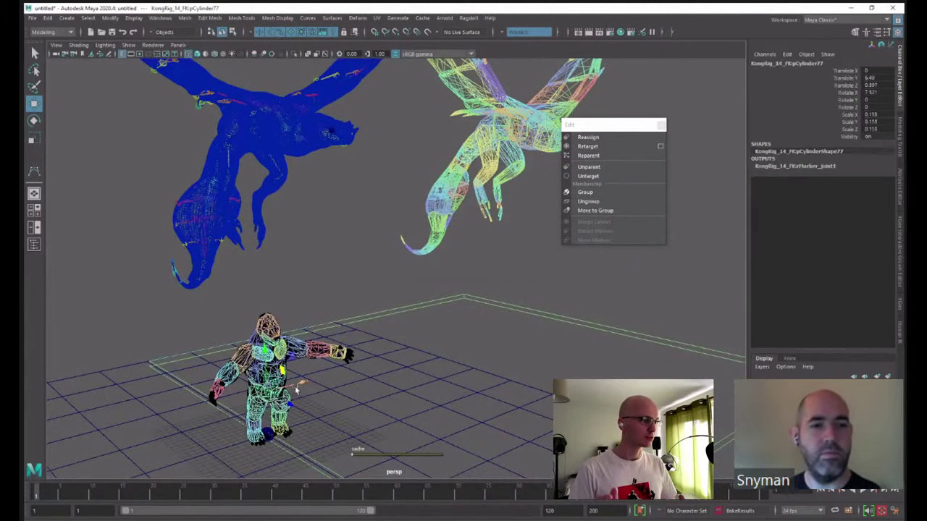
pyautogui.press('Up')
pyautogui.press('Up')
pyautogui.press('Down')
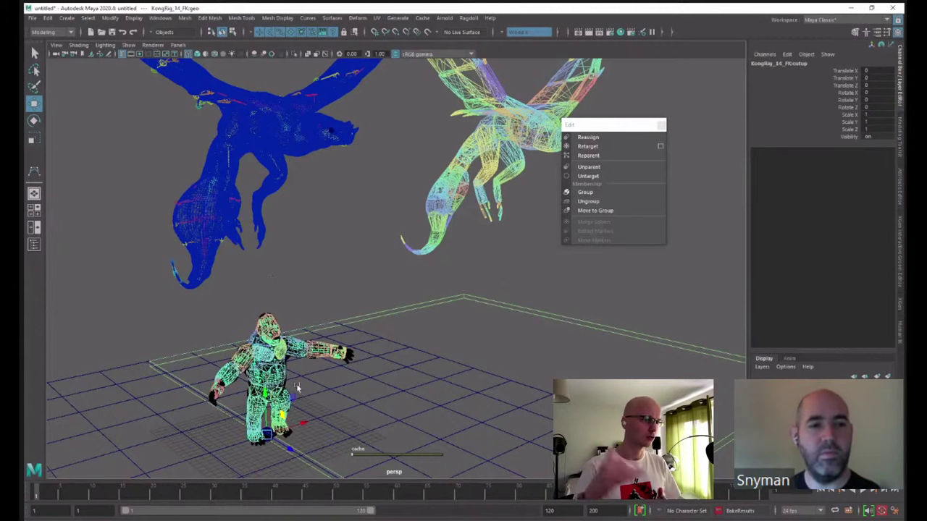
pyautogui.click(262, 400)
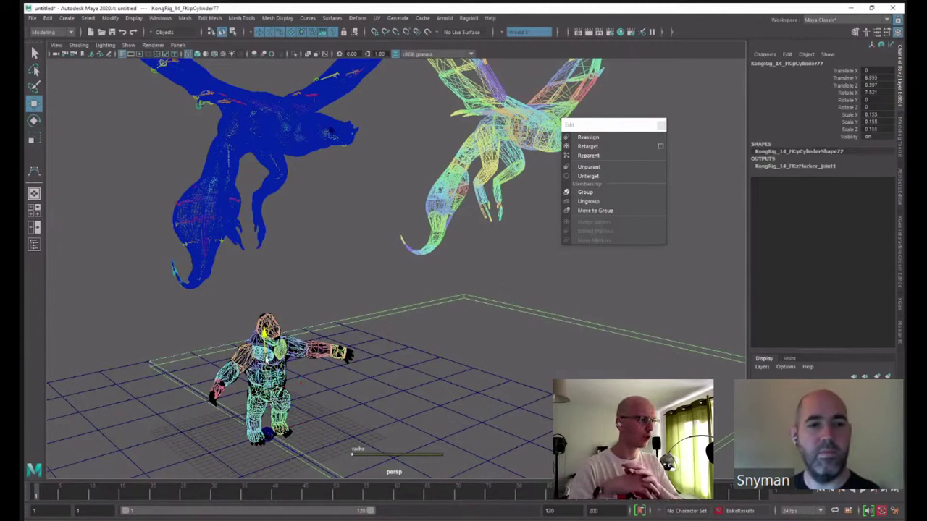
pyautogui.click(317, 225)
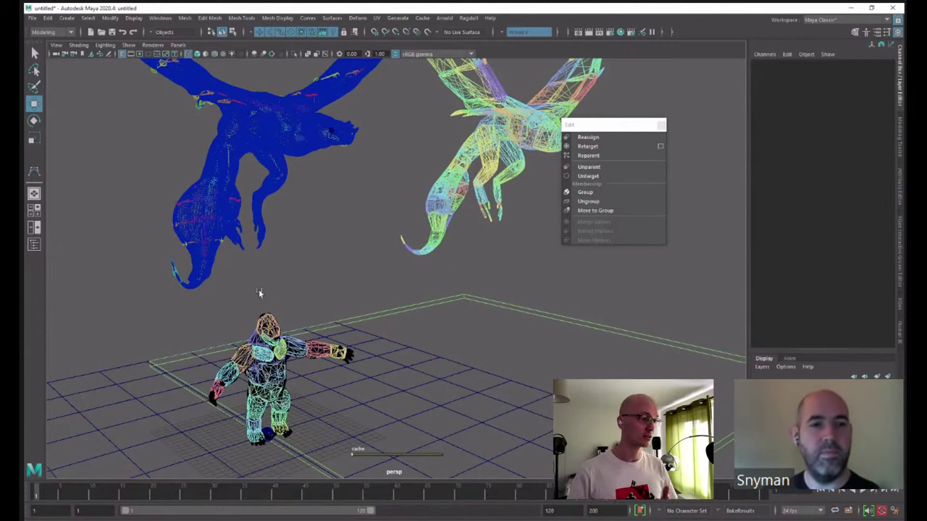
# - Try to place the gorilla on the wyvern's back by moving its root joint to about X -6.9, Y 45.6, Z 18
pyautogui.keyDown('alt'); pyautogui.moveTo(182, 152); pyautogui.dragTo(369, 44, button='middle'); pyautogui.keyUp('alt')
pyautogui.keyDown('alt'); pyautogui.moveTo(492, 260); pyautogui.dragTo(755, 320, button='right'); pyautogui.keyUp('alt')
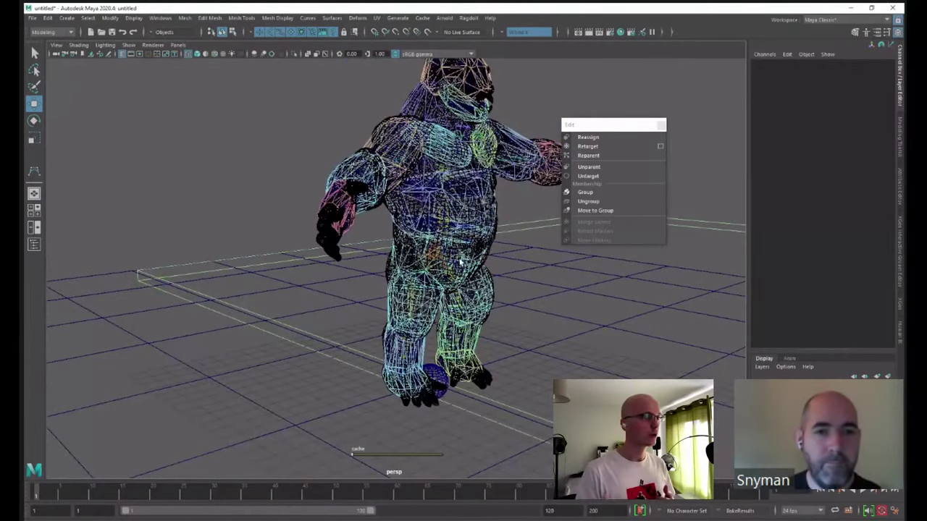
pyautogui.click(437, 259)
pyautogui.keyDown('alt'); pyautogui.moveTo(609, 333); pyautogui.dragTo(420, 217, button='right'); pyautogui.keyUp('alt')
pyautogui.keyDown('alt'); pyautogui.moveTo(420, 218); pyautogui.dragTo(420, 364, button='middle'); pyautogui.keyUp('alt')
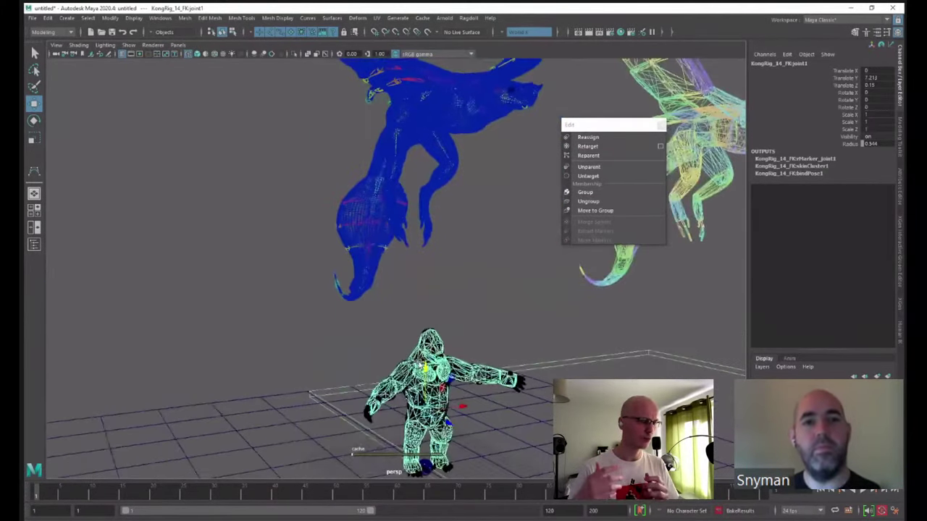
pyautogui.moveTo(425, 369); pyautogui.dragTo(426, 165)
pyautogui.keyDown('alt'); pyautogui.moveTo(426, 165); pyautogui.dragTo(391, 283, button='middle'); pyautogui.keyUp('alt')
pyautogui.moveTo(391, 283)
pyautogui.keyDown('alt'); pyautogui.mouseDown()
pyautogui.moveTo(388, 326)
pyautogui.moveTo(403, 341)
pyautogui.moveTo(432, 344)
pyautogui.moveTo(360, 288)
pyautogui.mouseUp(); pyautogui.keyUp('alt')
pyautogui.press('5')
pyautogui.moveTo(447, 238); pyautogui.dragTo(355, 230)
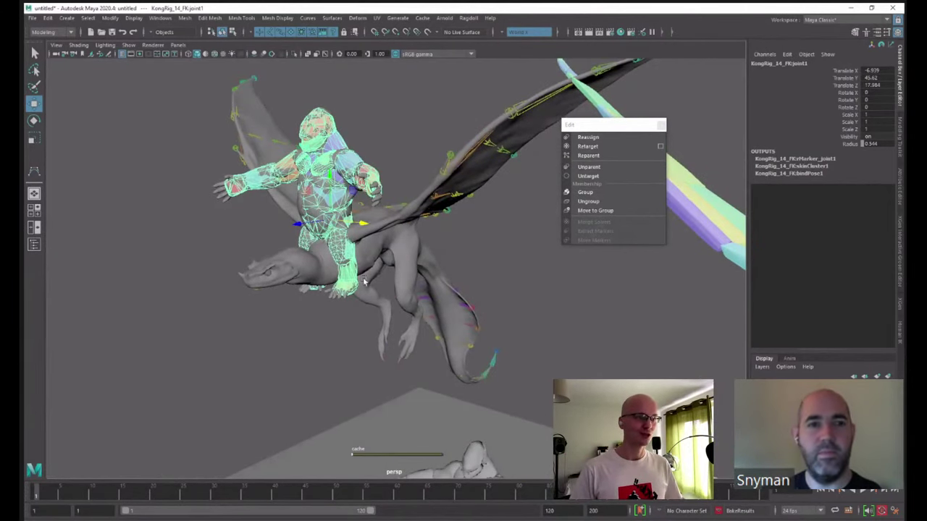
pyautogui.moveTo(364, 283)
pyautogui.keyDown('alt'); pyautogui.mouseDown()
pyautogui.moveTo(374, 331)
pyautogui.moveTo(357, 275)
pyautogui.mouseUp(); pyautogui.keyUp('alt')
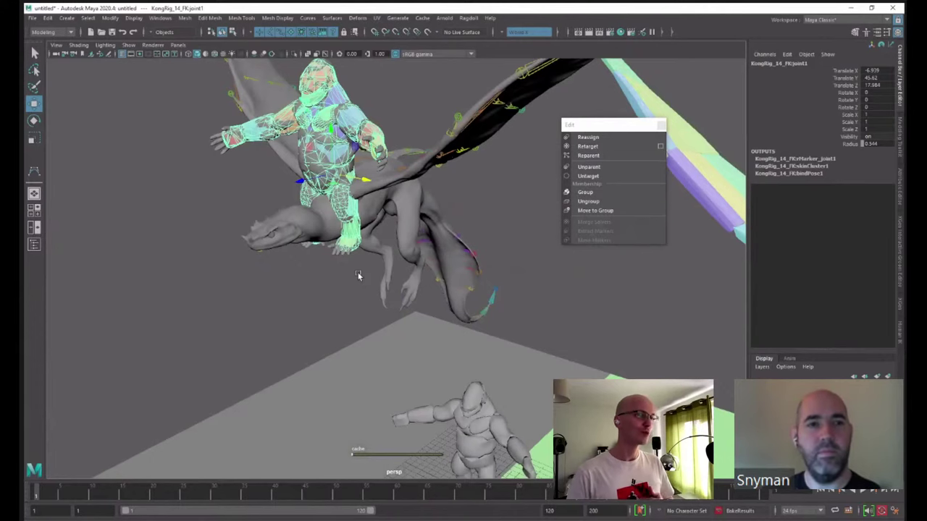
# - Try to scale the gorilla's root joint, and undo the joint's placement on the wyvern
pyautogui.press('r')
pyautogui.click(333, 172)
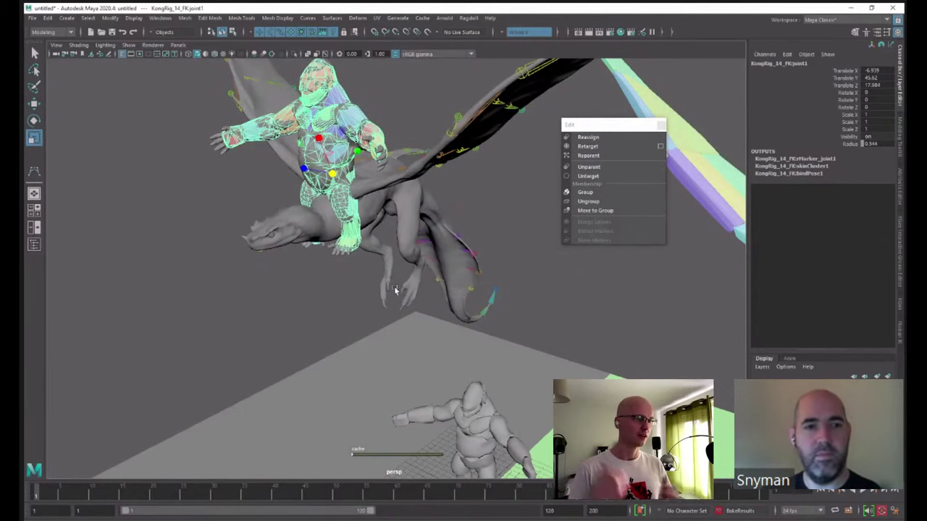
pyautogui.keyDown('alt'); pyautogui.moveTo(394, 289); pyautogui.dragTo(437, 280); pyautogui.keyUp('alt')
pyautogui.keyDown('alt'); pyautogui.moveTo(437, 279); pyautogui.dragTo(393, 289, button='right'); pyautogui.keyUp('alt')
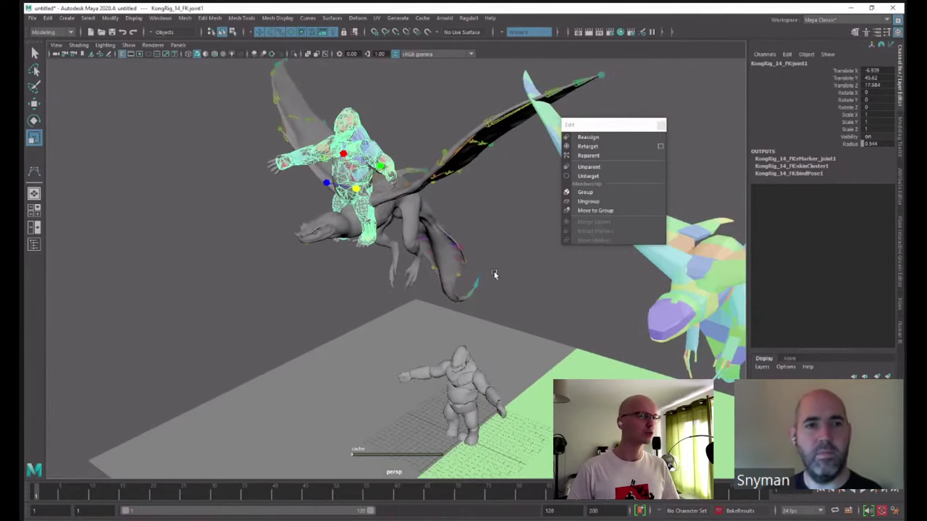
pyautogui.hotkey('ctrl', 'z')
pyautogui.hotkey('ctrl', 'z')
pyautogui.hotkey('ctrl', 'z')
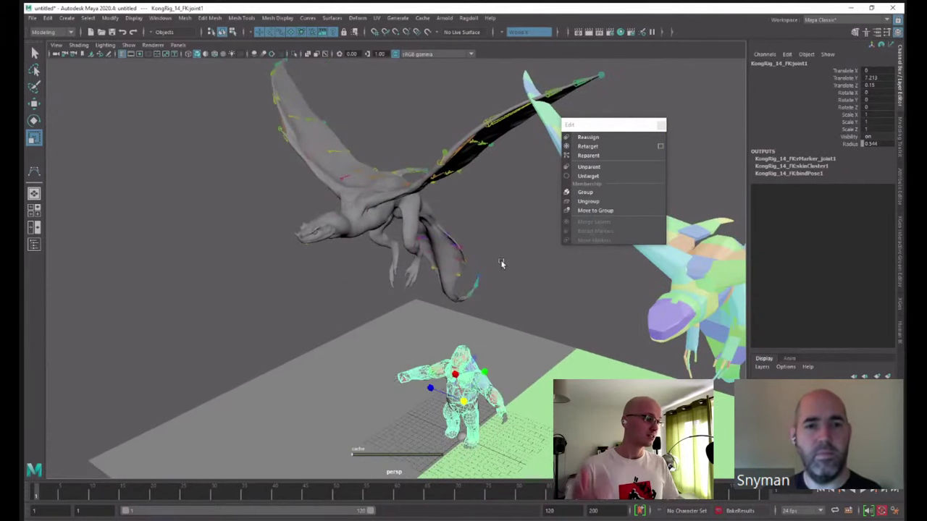
# - Group the gorilla rig, shrink the group uniformly to about 0.4, and raise it to about Y 44.1 and Z 26.7
pyautogui.hotkey('ctrl', 'g')
pyautogui.moveTo(464, 441); pyautogui.dragTo(382, 456)
pyautogui.moveTo(445, 426); pyautogui.dragTo(464, 246)
pyautogui.keyDown('alt'); pyautogui.moveTo(463, 246); pyautogui.dragTo(402, 333, button='right'); pyautogui.keyUp('alt')
pyautogui.keyDown('alt'); pyautogui.moveTo(402, 333); pyautogui.dragTo(429, 330); pyautogui.keyUp('alt')
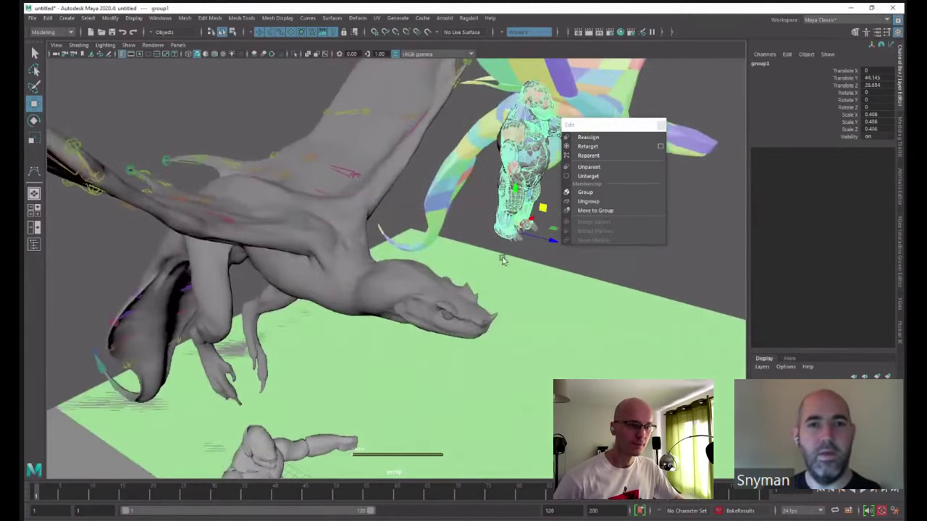
# - Move the gorilla group back and sideways onto the wyvern's shoulders behind the neck
pyautogui.moveTo(554, 242); pyautogui.dragTo(339, 246)
pyautogui.moveTo(367, 181); pyautogui.dragTo(270, 185)
pyautogui.keyDown('alt'); pyautogui.moveTo(274, 187); pyautogui.dragTo(427, 218); pyautogui.keyUp('alt')
pyautogui.keyDown('alt'); pyautogui.moveTo(427, 220); pyautogui.dragTo(296, 197); pyautogui.keyUp('alt')
# - Rotate the gorilla's root joint to -67.5° around Z and lower it toward the wyvern's back
pyautogui.press('Down')
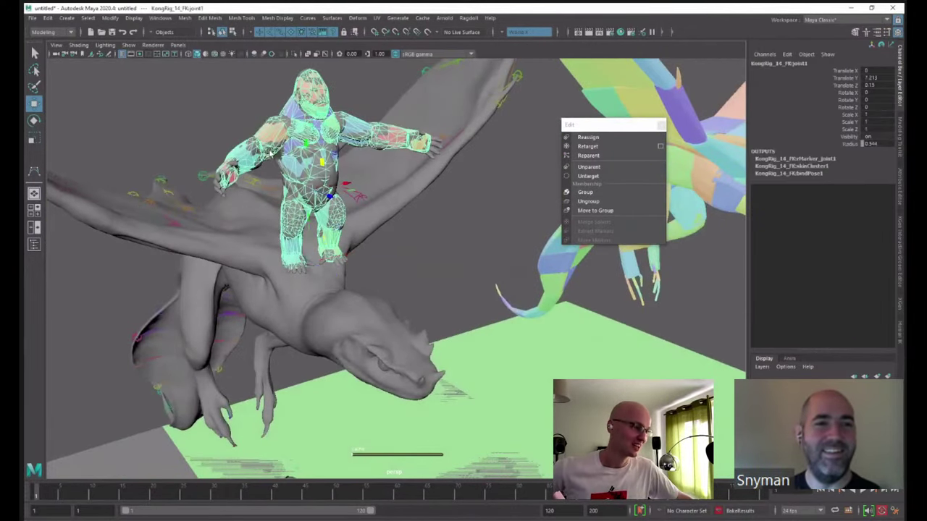
pyautogui.press('e')
pyautogui.keyDown('alt'); pyautogui.moveTo(263, 158); pyautogui.dragTo(495, 168); pyautogui.keyUp('alt')
pyautogui.press('w')
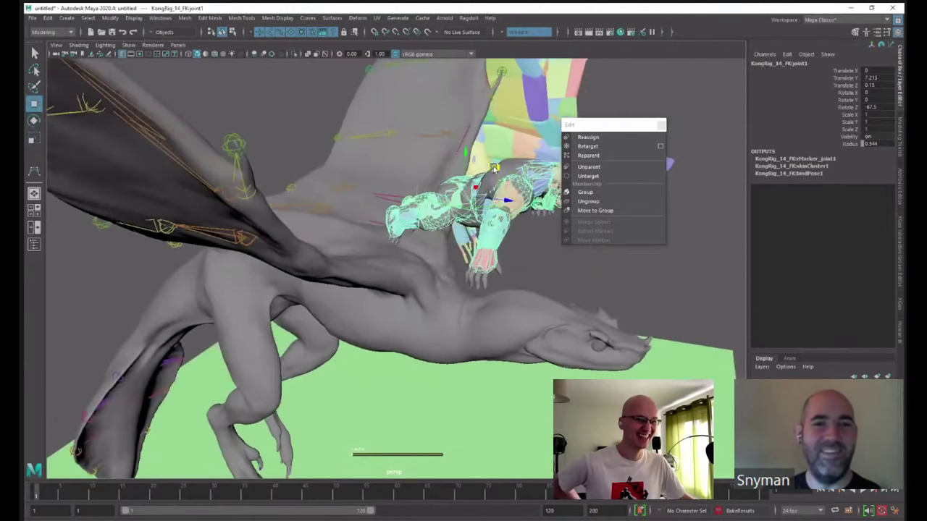
pyautogui.moveTo(438, 193); pyautogui.dragTo(439, 214)
pyautogui.keyDown('alt'); pyautogui.moveTo(439, 213); pyautogui.dragTo(275, 317); pyautogui.keyUp('alt')
# - Rotate the gorilla's two arms together so they hang down on either side of the wyvern's neck
pyautogui.press('e')
pyautogui.press('w')
pyautogui.click(353, 280)
pyautogui.keyDown('shift'); pyautogui.click(317, 259); pyautogui.keyUp('shift')
pyautogui.press('e')
pyautogui.keyDown('alt'); pyautogui.moveTo(298, 281); pyautogui.dragTo(276, 233); pyautogui.keyUp('alt')
pyautogui.press('Up')
pyautogui.press('Down')
pyautogui.click(400, 243)
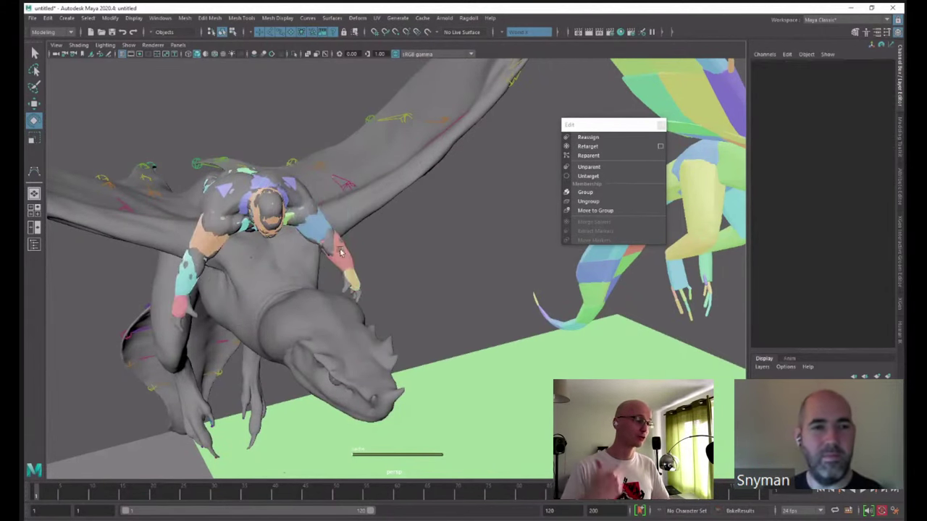
# - Select the gorilla's head joint and rotate it so the face tilts forward along the wyvern's neck
pyautogui.keyDown('alt'); pyautogui.moveTo(348, 233); pyautogui.dragTo(394, 230); pyautogui.keyUp('alt')
pyautogui.click(326, 181)
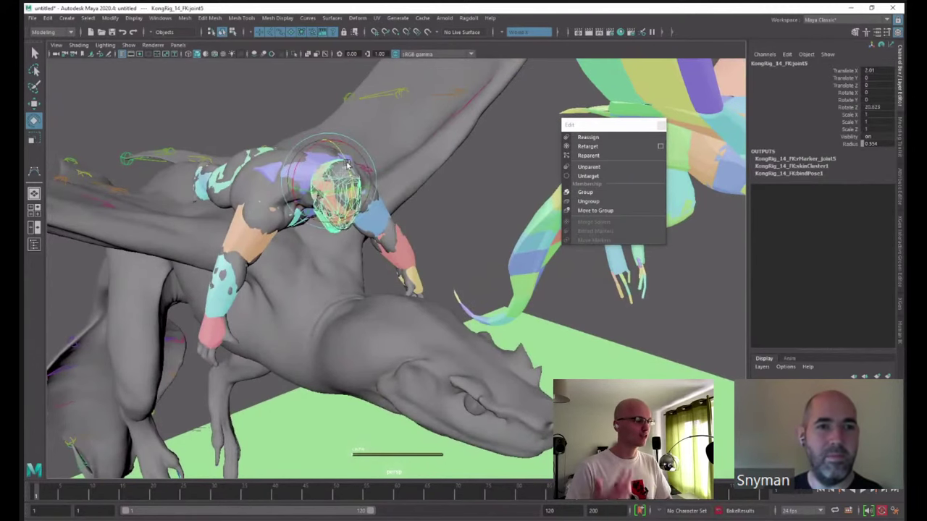
pyautogui.click(334, 168)
pyautogui.moveTo(334, 168); pyautogui.dragTo(326, 149)
# - Swing one gorilla thigh outward to about 13° X, 31° Y and 6° Z, and shift its joint slightly
pyautogui.keyDown('alt'); pyautogui.moveTo(265, 183); pyautogui.dragTo(282, 219); pyautogui.keyUp('alt')
pyautogui.click(273, 309)
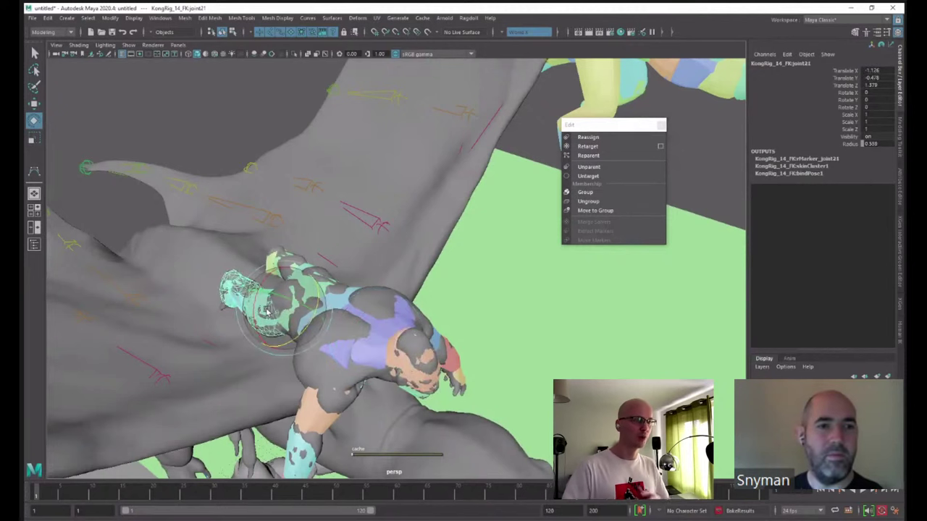
pyautogui.press('w')
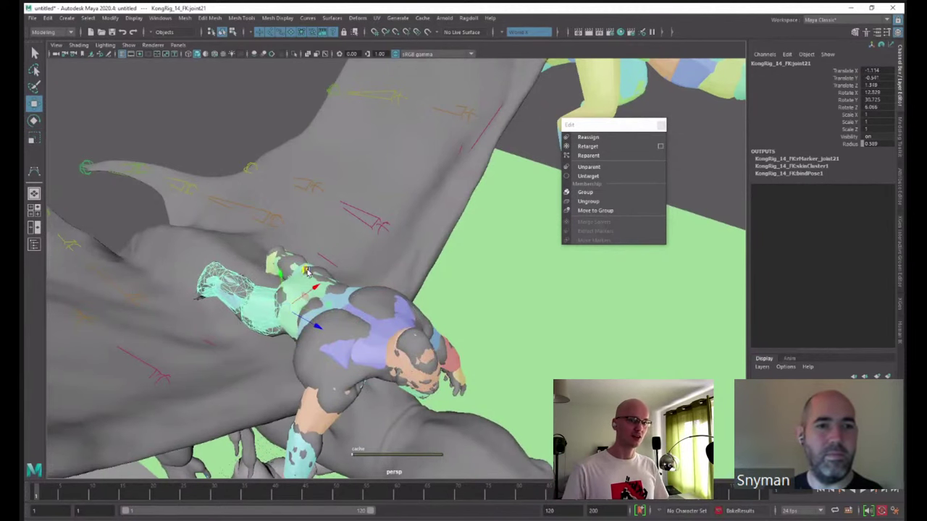
pyautogui.click(314, 270)
# - Swing the gorilla's other thigh outward by about 35° around Y
pyautogui.keyDown('alt'); pyautogui.moveTo(313, 278); pyautogui.dragTo(324, 349); pyautogui.keyUp('alt')
pyautogui.click(324, 351)
pyautogui.press('e')
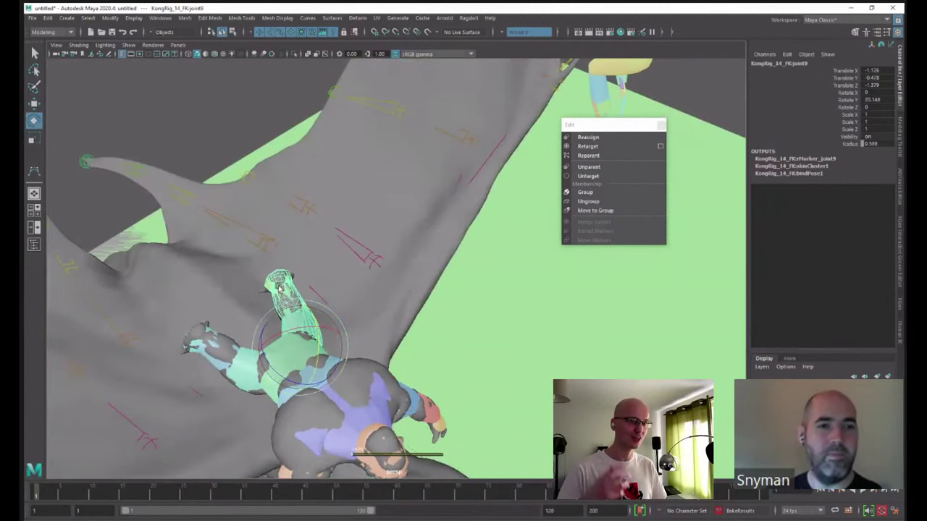
# - Bend the gorilla's lower-leg joint11 to about -43° around Z, and select the matching joint on the other leg
pyautogui.click(287, 297)
pyautogui.moveTo(289, 300); pyautogui.dragTo(275, 269)
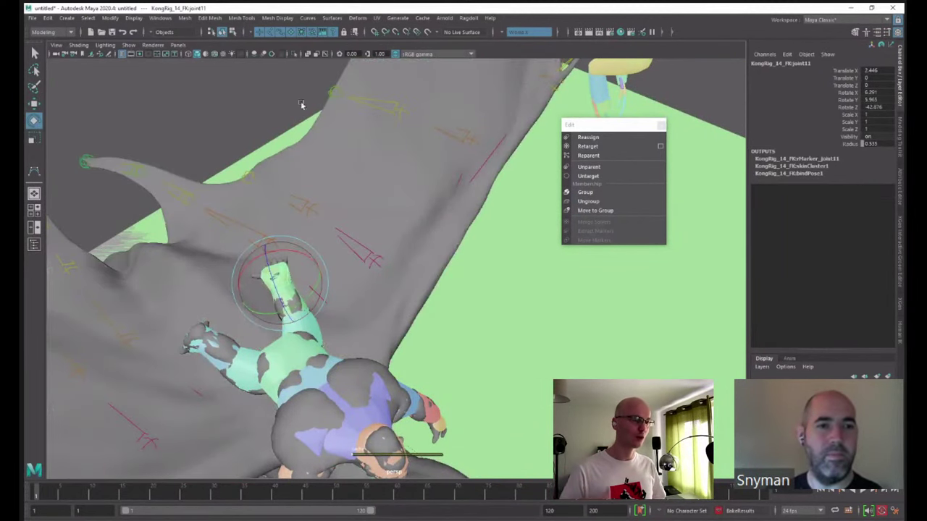
pyautogui.click(199, 331)
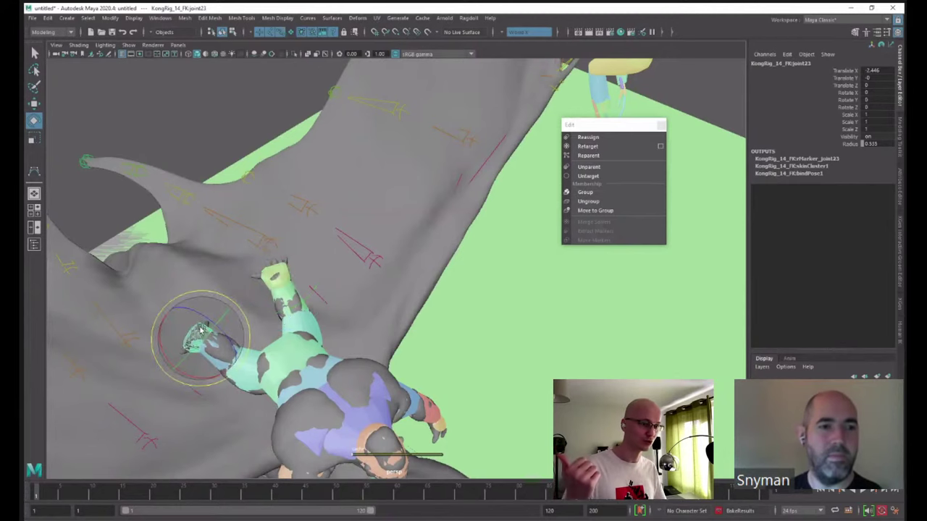
pyautogui.keyDown('alt'); pyautogui.moveTo(265, 335); pyautogui.dragTo(293, 247); pyautogui.keyUp('alt')
# - Reposition the gorilla's root joint on the wyvern's back, to about 0.5 X, 1.7 Y and -5.2 Z
pyautogui.click(284, 134)
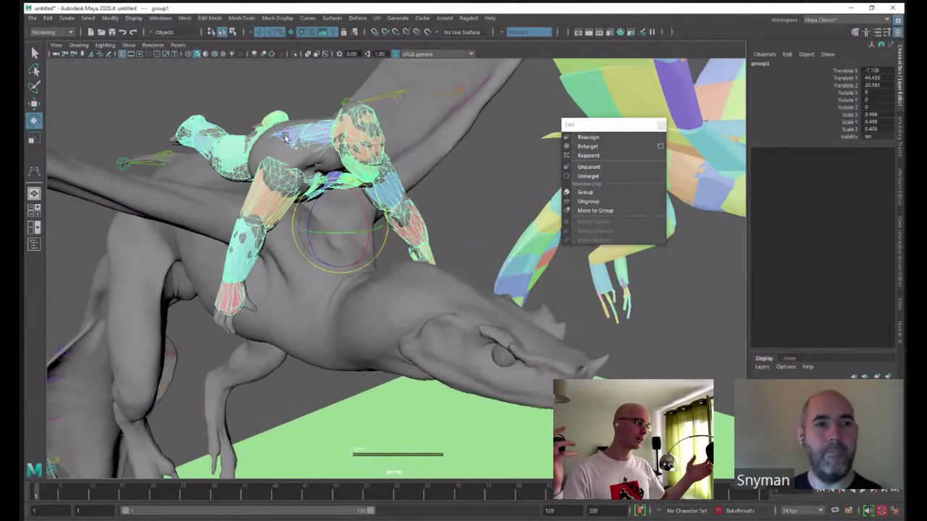
pyautogui.click(289, 145)
pyautogui.press('w')
pyautogui.moveTo(284, 136); pyautogui.dragTo(406, 128)
pyautogui.press('e')
pyautogui.keyDown('alt'); pyautogui.moveTo(512, 235); pyautogui.dragTo(532, 221); pyautogui.keyUp('alt')
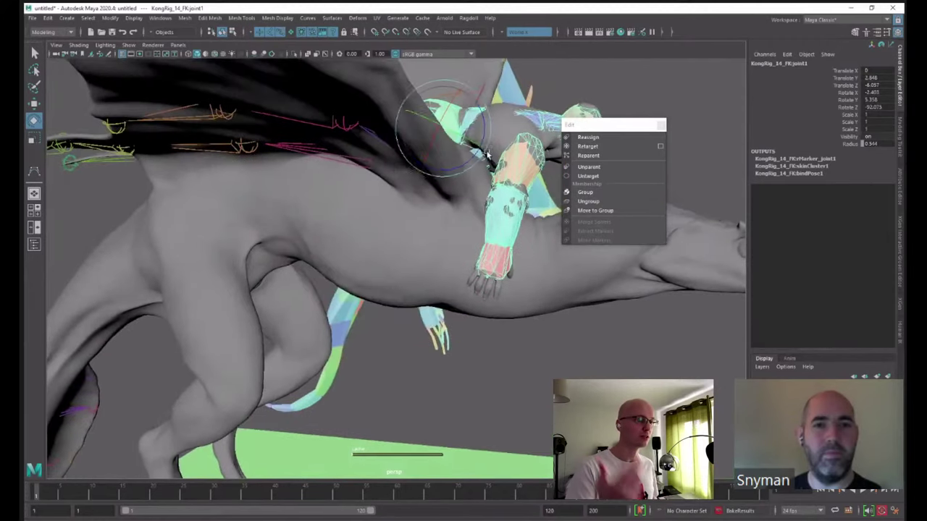
pyautogui.press('w')
pyautogui.moveTo(441, 85); pyautogui.dragTo(442, 95)
pyautogui.moveTo(446, 137); pyautogui.dragTo(453, 141)
pyautogui.keyDown('alt'); pyautogui.moveTo(501, 198); pyautogui.dragTo(445, 209); pyautogui.keyUp('alt')
pyautogui.keyDown('alt'); pyautogui.moveTo(270, 144); pyautogui.dragTo(340, 156); pyautogui.keyUp('alt')
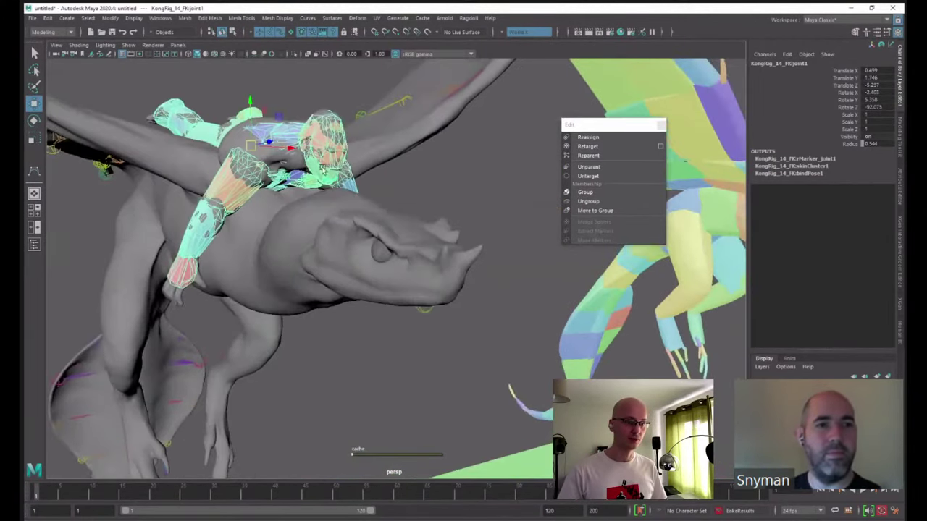
# - Tilt the gorilla's root joint slightly and slide it a little forward along the wyvern's neck
pyautogui.press('e')
pyautogui.moveTo(291, 130); pyautogui.dragTo(294, 144)
pyautogui.keyDown('alt'); pyautogui.moveTo(424, 225); pyautogui.dragTo(437, 224); pyautogui.keyUp('alt')
pyautogui.press('w')
pyautogui.moveTo(422, 136); pyautogui.dragTo(436, 134)
# - Bend both gorilla forearms at the elbow around Z, with joint14 at about 66°
pyautogui.click(421, 235)
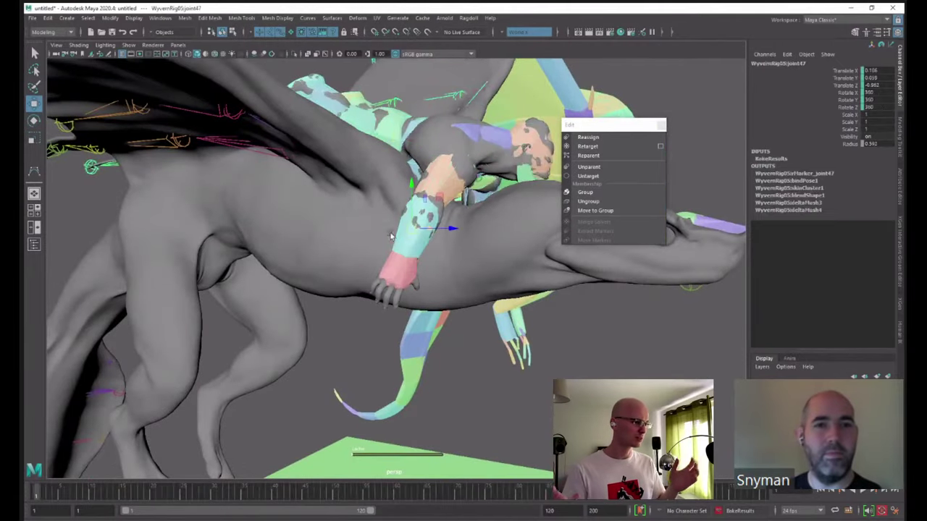
pyautogui.keyDown('alt'); pyautogui.moveTo(403, 217); pyautogui.dragTo(338, 258); pyautogui.keyUp('alt')
pyautogui.click(301, 302)
pyautogui.keyDown('alt'); pyautogui.moveTo(369, 307); pyautogui.dragTo(245, 310); pyautogui.keyUp('alt')
pyautogui.press('e')
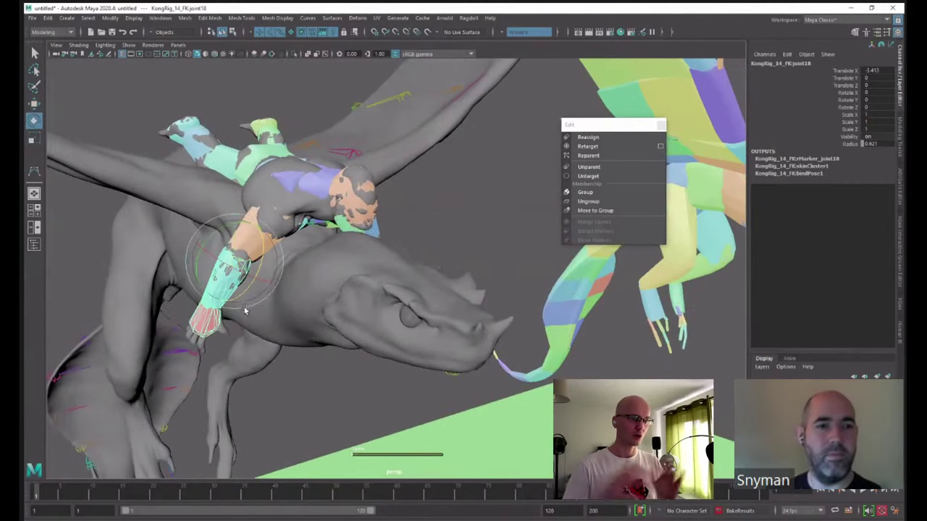
pyautogui.click(818, 107)
pyautogui.keyDown('alt'); pyautogui.moveTo(394, 269); pyautogui.dragTo(277, 256); pyautogui.keyUp('alt')
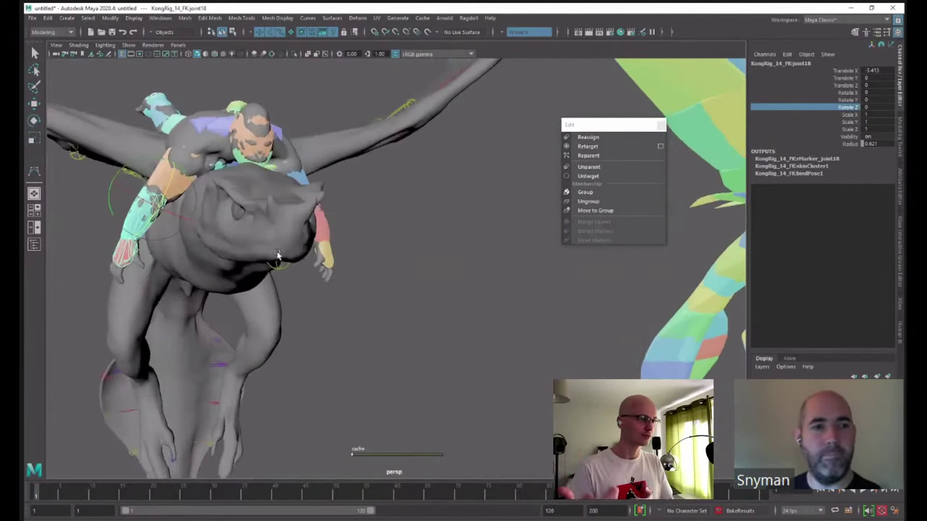
pyautogui.moveTo(310, 244); pyautogui.dragTo(348, 187, button='middle')
pyautogui.keyDown('alt'); pyautogui.moveTo(322, 225); pyautogui.dragTo(307, 227); pyautogui.keyUp('alt')
pyautogui.click(287, 229)
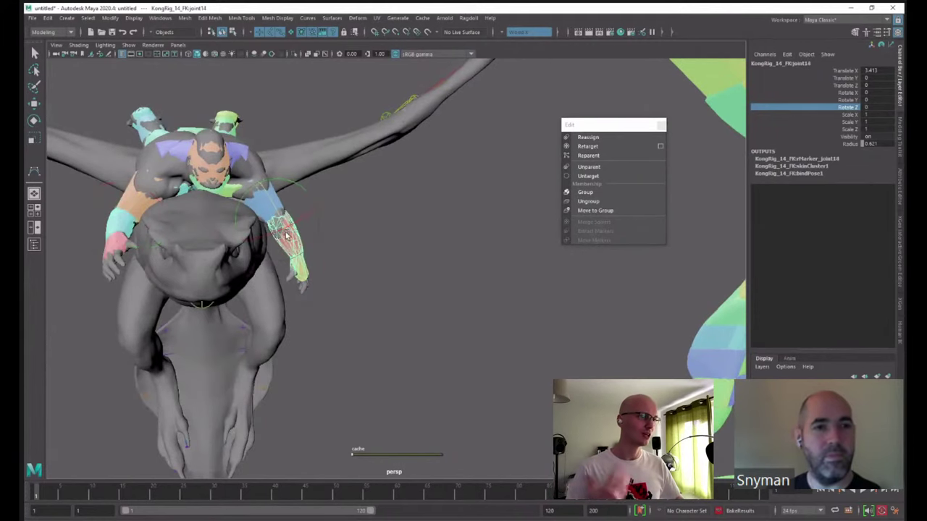
pyautogui.moveTo(277, 222); pyautogui.dragTo(260, 186, button='middle')
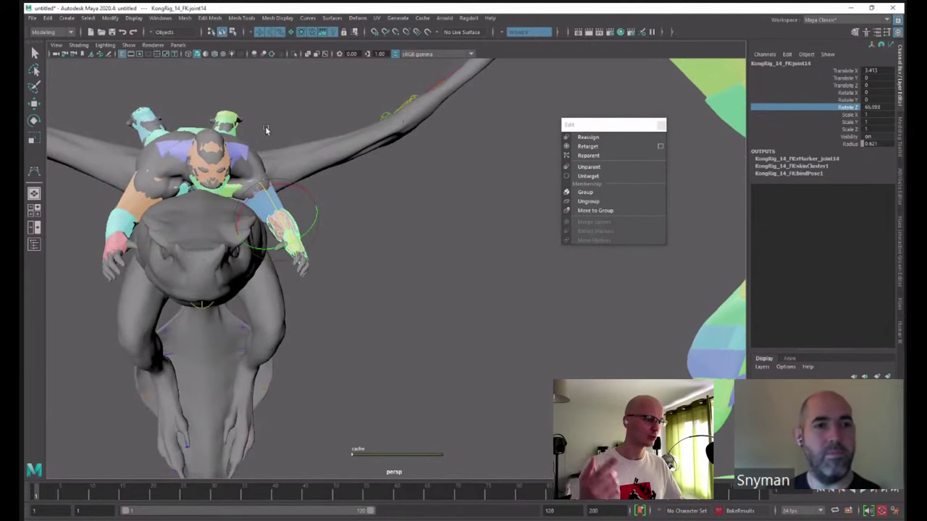
# - Rotate both gorilla upper arms inward around the wyvern's neck, with joint17 at about 25° X, -9° Y and -15° Z
pyautogui.press('Up')
pyautogui.press('e')
pyautogui.click(267, 173)
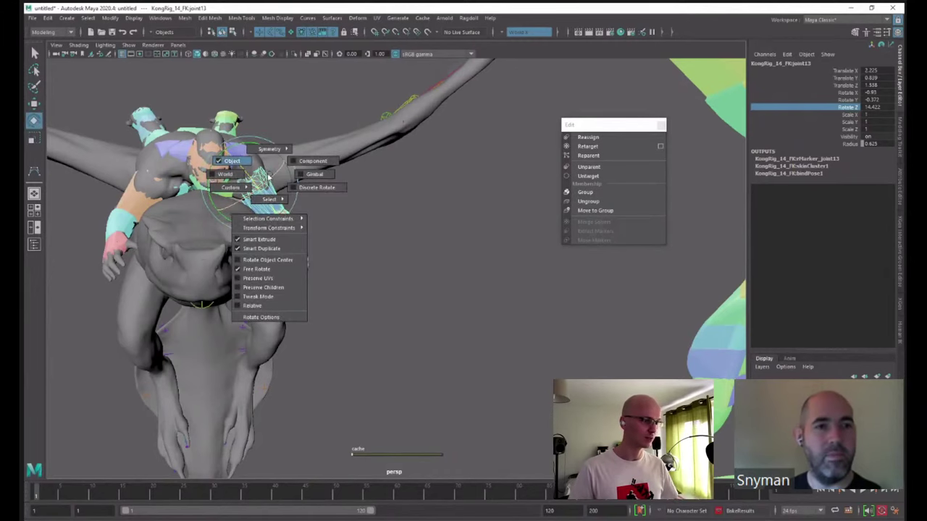
pyautogui.moveTo(256, 187); pyautogui.dragTo(271, 167)
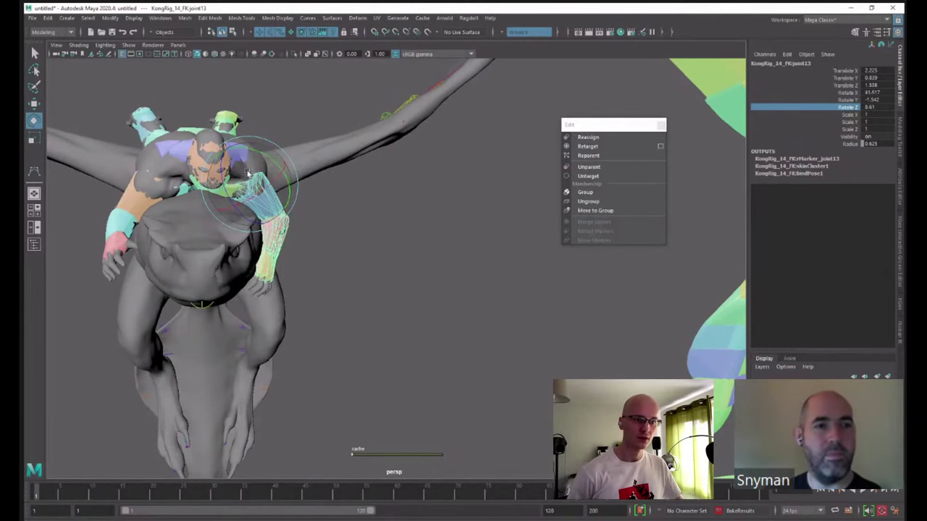
pyautogui.click(134, 197)
pyautogui.moveTo(135, 196); pyautogui.dragTo(403, 107)
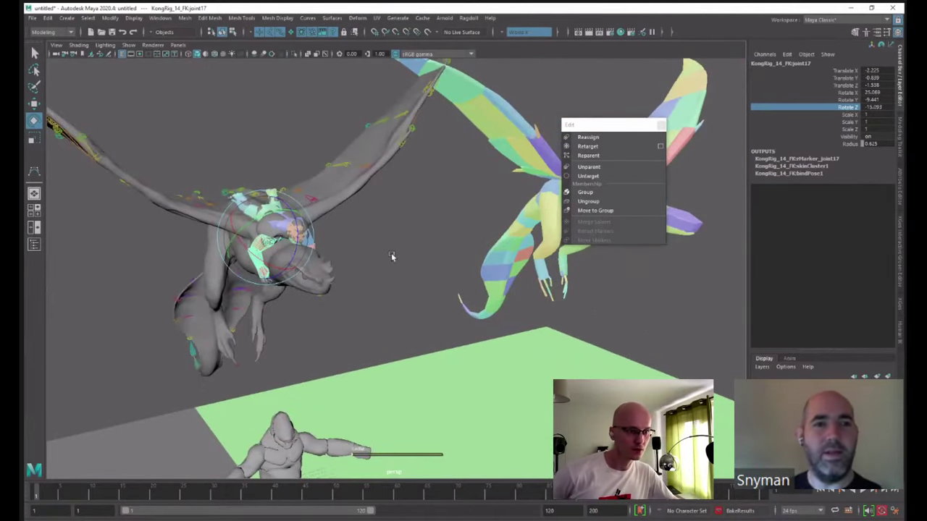
# - Move the floating Edit menu away from the wyvern models, and open the Outliner beside them
pyautogui.keyDown('alt'); pyautogui.moveTo(391, 257); pyautogui.dragTo(319, 237); pyautogui.keyUp('alt')
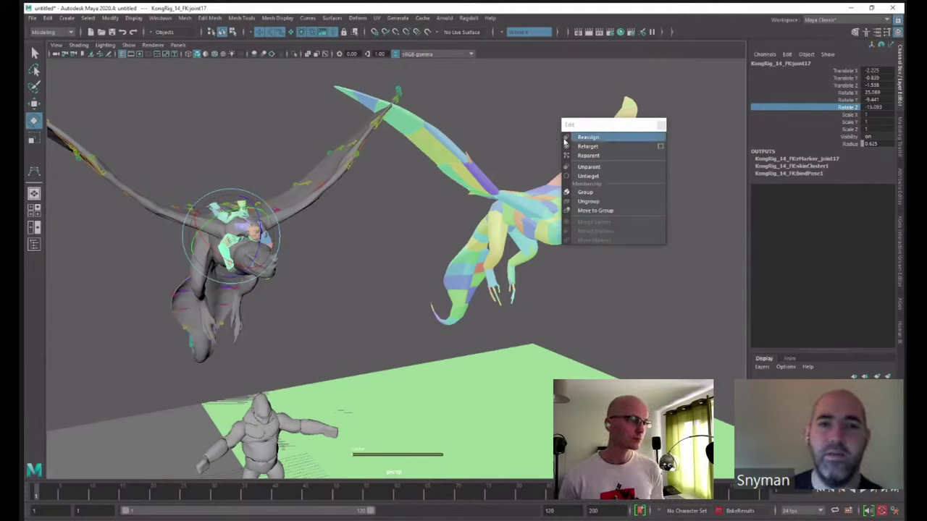
pyautogui.moveTo(608, 129); pyautogui.dragTo(683, 105)
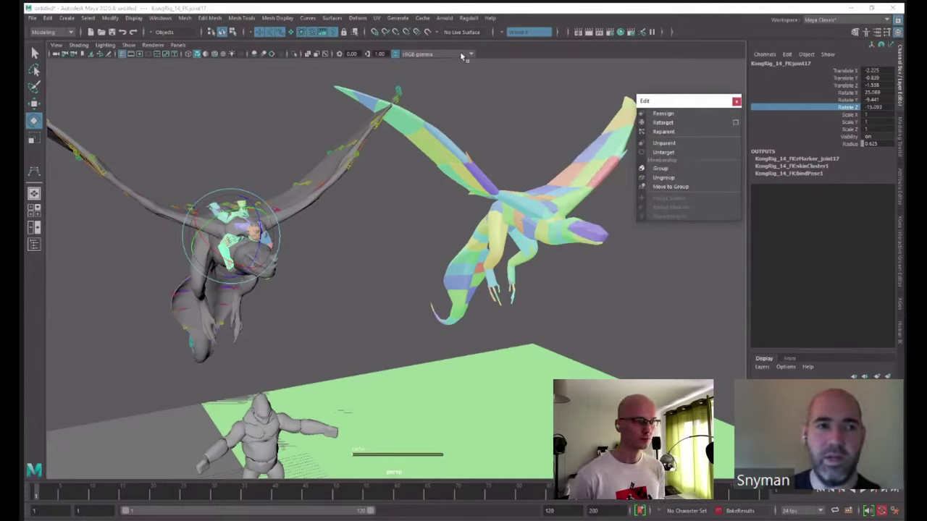
pyautogui.click(469, 20)
pyautogui.click(355, 258)
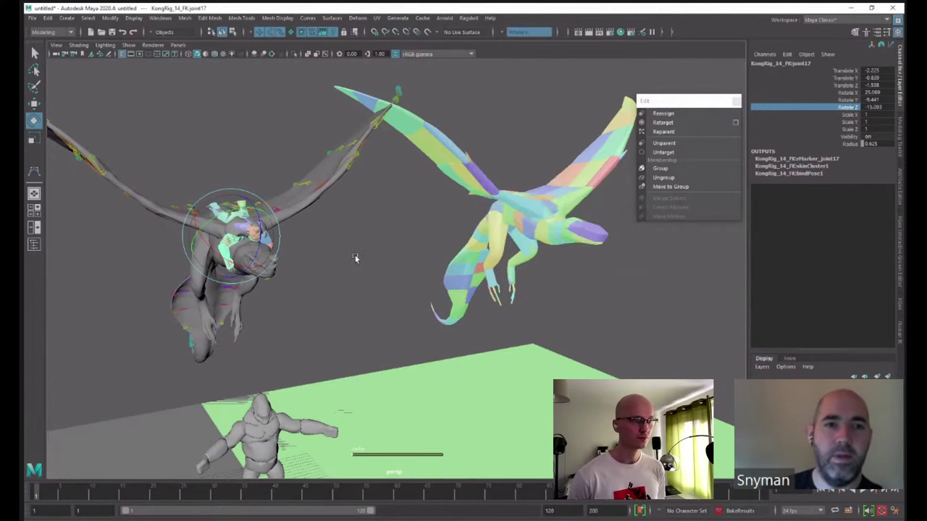
pyautogui.click(375, 270)
pyautogui.click(160, 18)
pyautogui.click(181, 114)
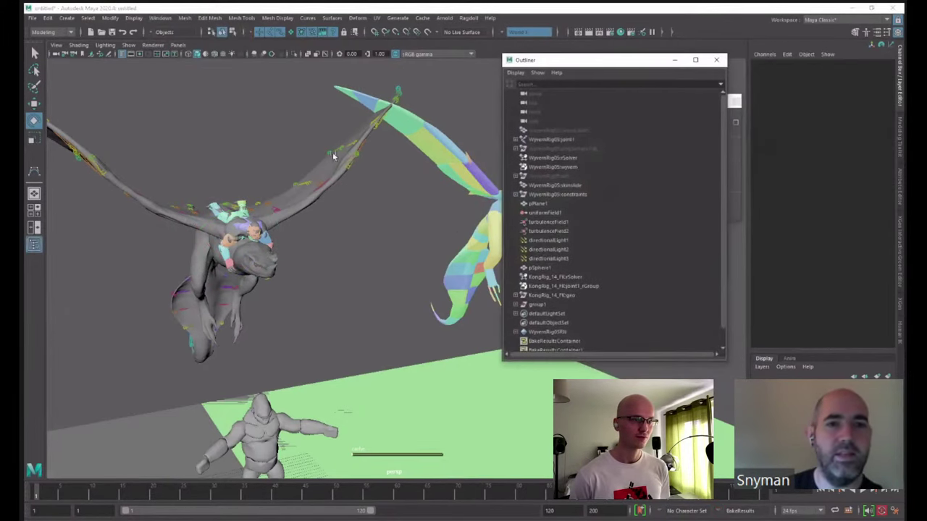
pyautogui.moveTo(621, 60); pyautogui.dragTo(776, 72)
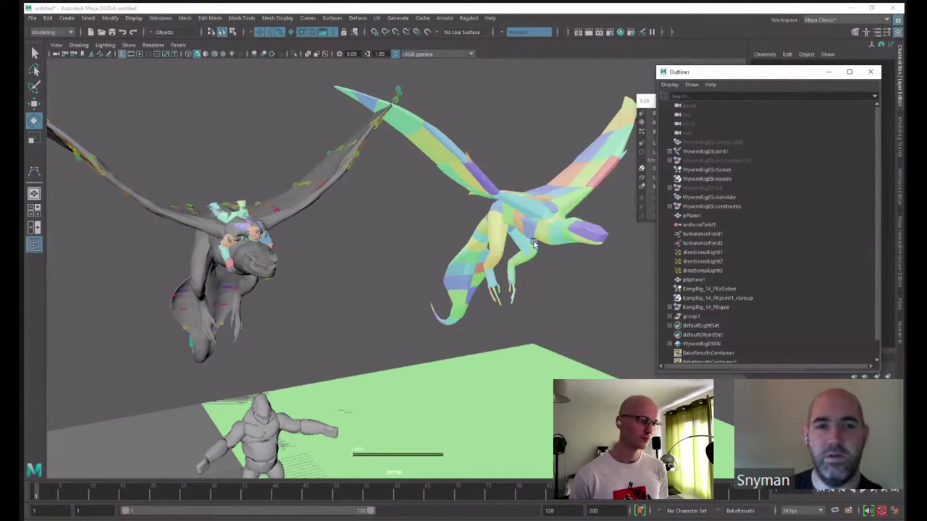
# - Link the KongRig_14_FK rSolver to the WyvernRig05 rSolver with Link Solver
pyautogui.click(709, 289)
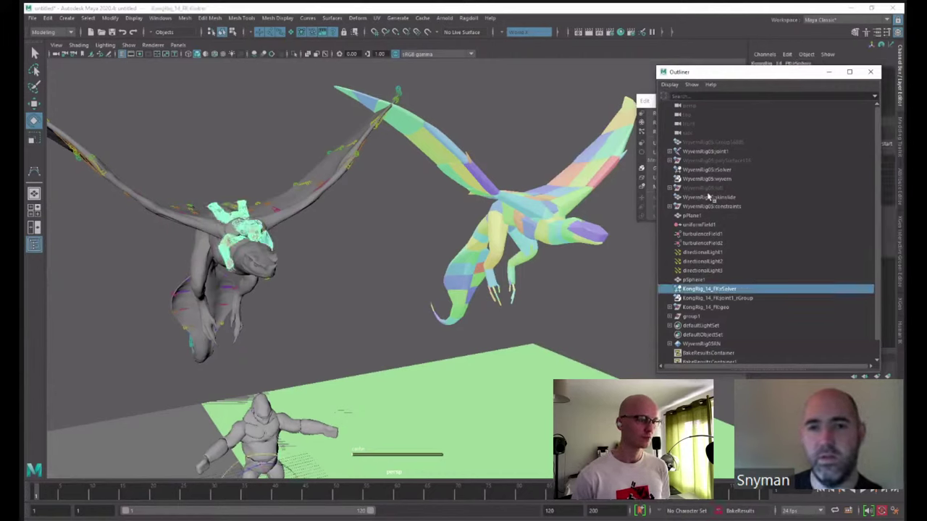
pyautogui.keyDown('ctrl'); pyautogui.click(717, 171); pyautogui.keyUp('ctrl')
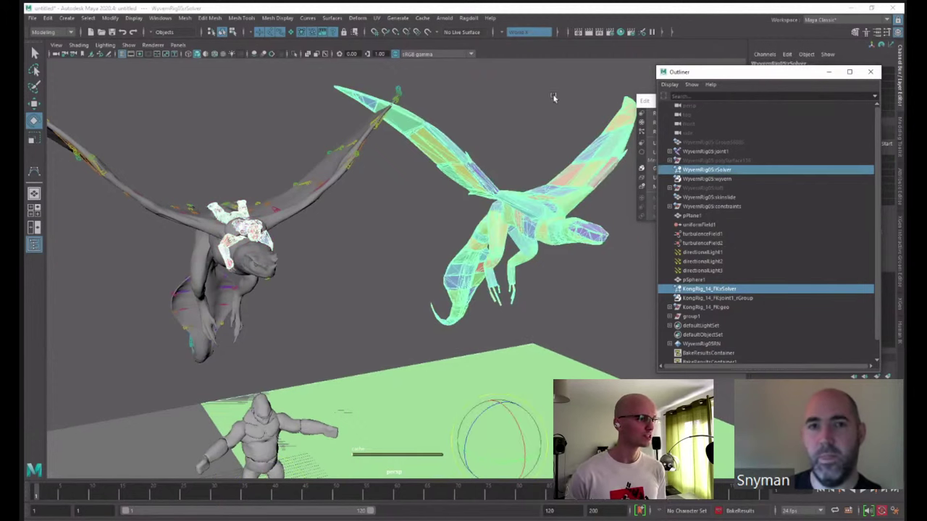
pyautogui.click(468, 18)
pyautogui.moveTo(515, 176)
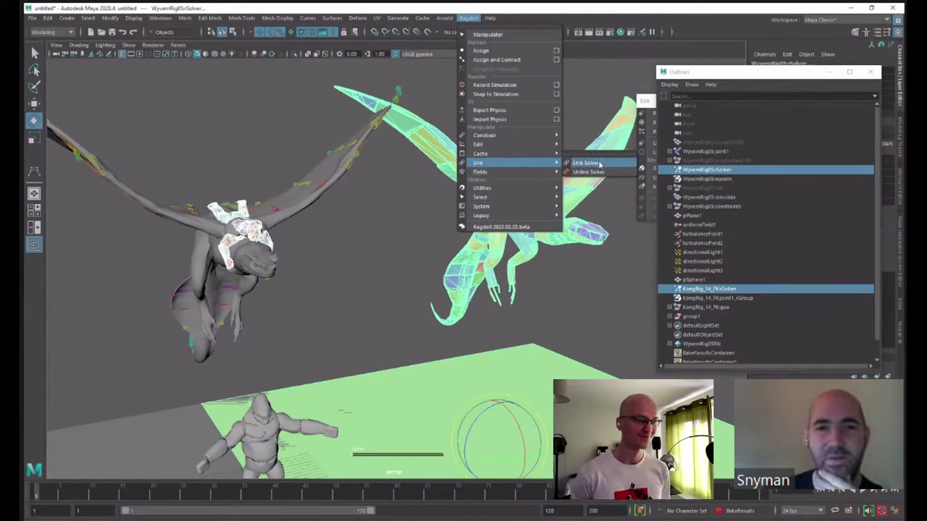
pyautogui.click(586, 163)
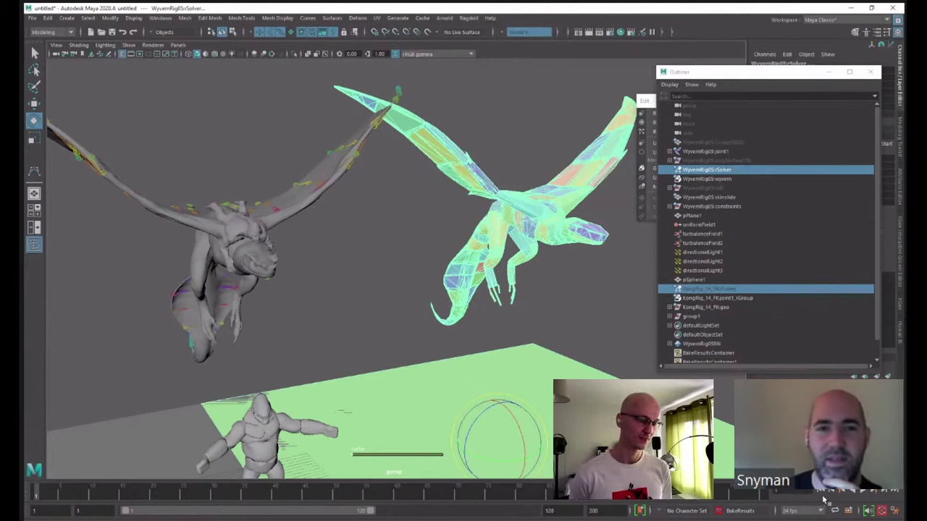
# - Test the linked solvers with a short playback, rewind to the start, and inspect the models in wireframe
pyautogui.click(869, 492)
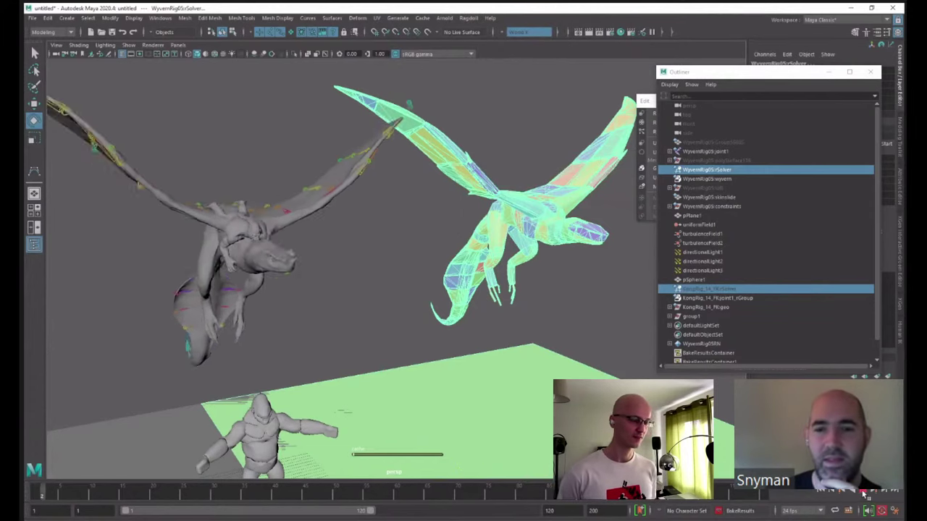
pyautogui.click(820, 491)
pyautogui.keyDown('alt'); pyautogui.moveTo(615, 325); pyautogui.dragTo(529, 311, button='right'); pyautogui.keyUp('alt')
pyautogui.keyDown('alt'); pyautogui.moveTo(528, 311); pyautogui.dragTo(455, 293); pyautogui.keyUp('alt')
pyautogui.press('w')
pyautogui.click(477, 314)
pyautogui.press('4')
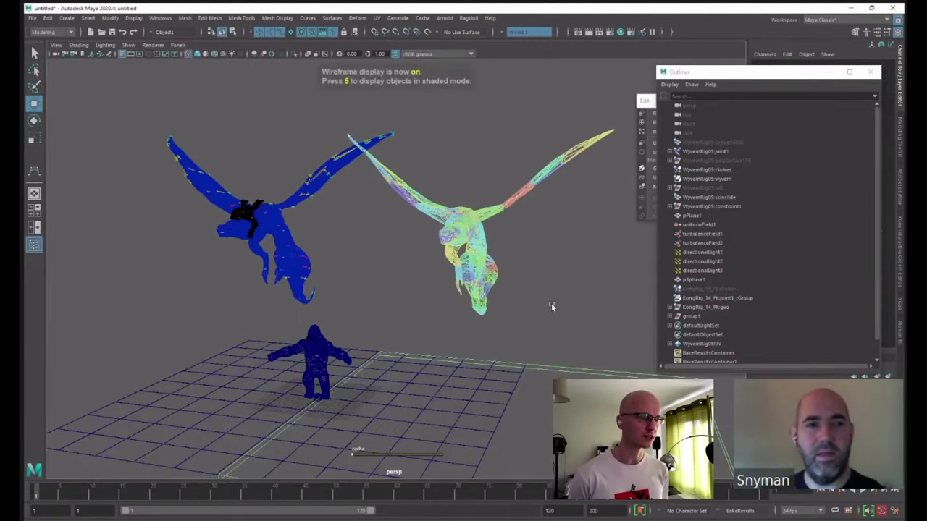
pyautogui.moveTo(552, 307)
pyautogui.keyDown('alt'); pyautogui.mouseDown()
pyautogui.moveTo(524, 313)
pyautogui.moveTo(535, 312)
pyautogui.mouseUp(); pyautogui.keyUp('alt')
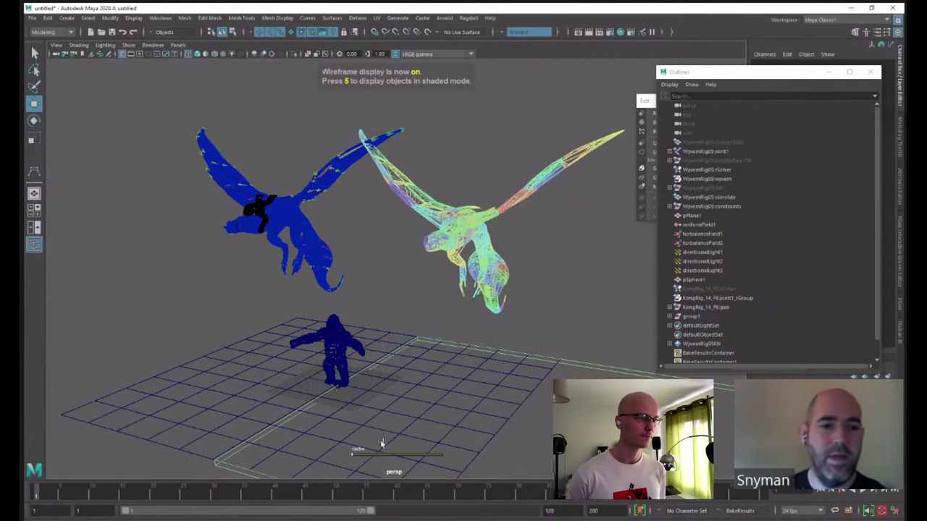
# - Clear the cached Ragdoll simulation with Uncache
pyautogui.click(468, 17)
pyautogui.moveTo(512, 171)
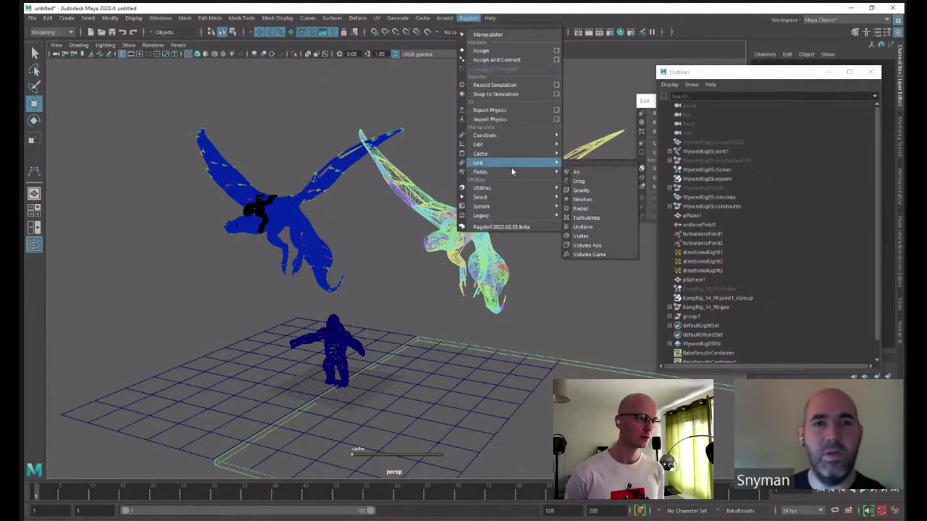
pyautogui.moveTo(547, 153)
pyautogui.click(572, 162)
# - Play the linked simulation in shaded display, framed on the wyvern and gorilla markers from the front
pyautogui.keyDown('alt'); pyautogui.moveTo(490, 260); pyautogui.dragTo(445, 261); pyautogui.keyUp('alt')
pyautogui.keyDown('alt'); pyautogui.moveTo(446, 261); pyautogui.dragTo(507, 261, button='right'); pyautogui.keyUp('alt')
pyautogui.press('5')
pyautogui.moveTo(370, 257)
pyautogui.keyDown('alt'); pyautogui.mouseDown()
pyautogui.moveTo(419, 239)
pyautogui.moveTo(405, 238)
pyautogui.mouseUp(); pyautogui.keyUp('alt')
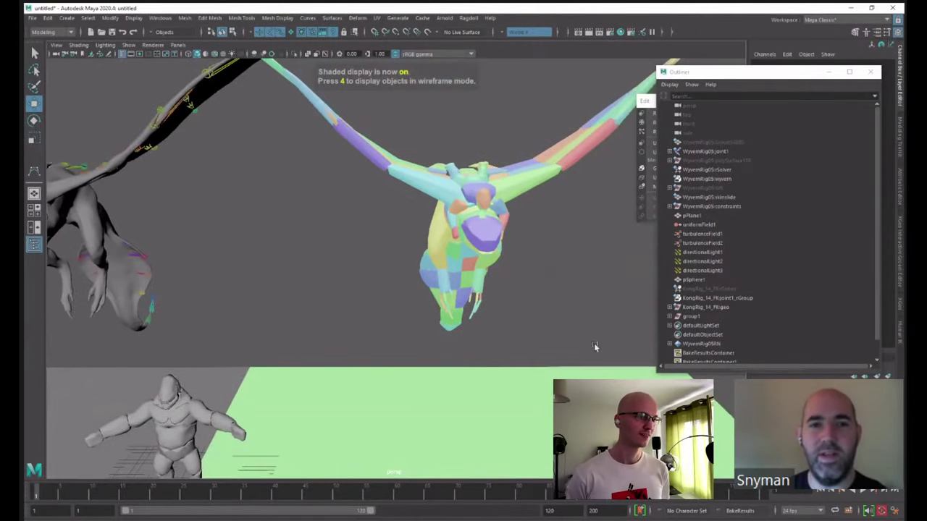
pyautogui.click(869, 491)
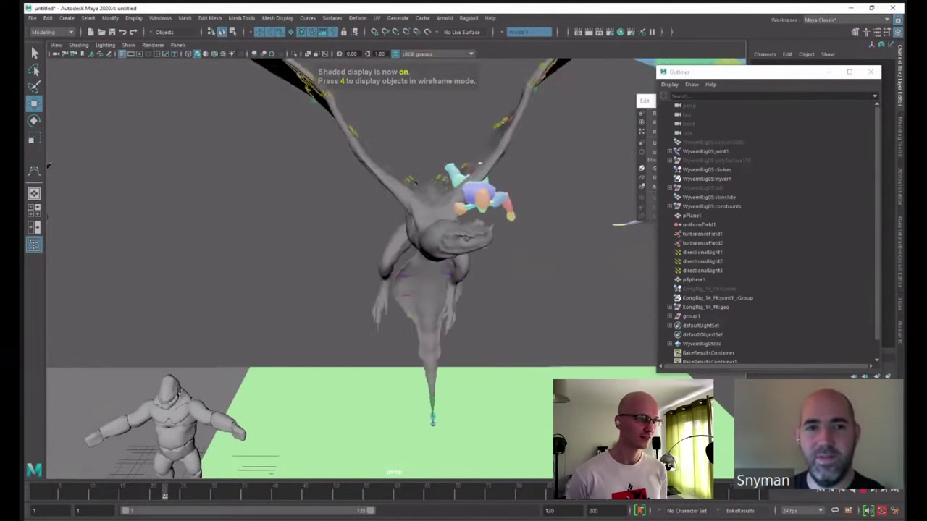
# - Rewind the simulation, select Kong's root joint and set its marker's Behaviour to Inherit
pyautogui.click(823, 490)
pyautogui.keyDown('alt'); pyautogui.moveTo(335, 235); pyautogui.dragTo(335, 284); pyautogui.keyUp('alt')
pyautogui.click(191, 268)
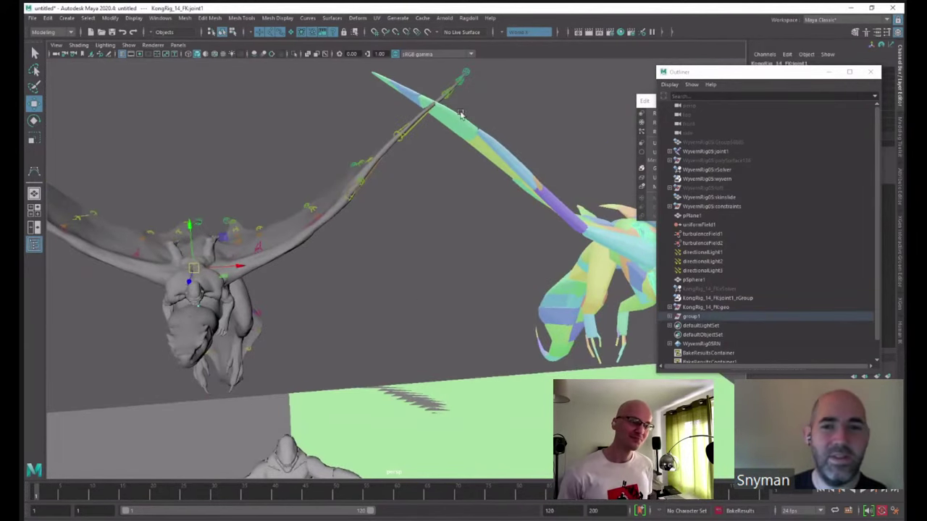
pyautogui.moveTo(813, 75); pyautogui.dragTo(656, 247)
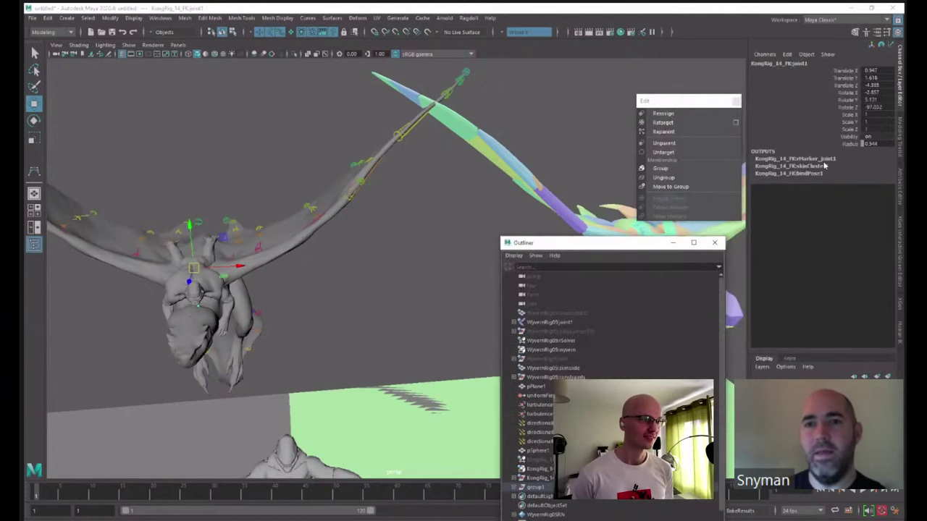
pyautogui.click(877, 174)
pyautogui.click(884, 185)
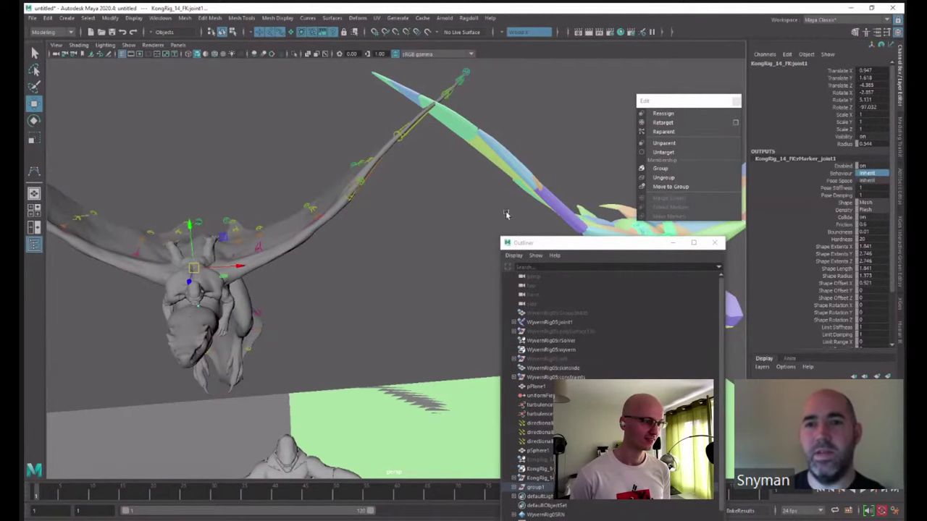
# - Play the simulation to check how Kong rides on the wyvern, and close the Outliner
pyautogui.keyDown('alt'); pyautogui.moveTo(505, 212); pyautogui.dragTo(336, 190, button='middle'); pyautogui.keyUp('alt')
pyautogui.scroll(-3, 336, 190)
pyautogui.click(449, 222)
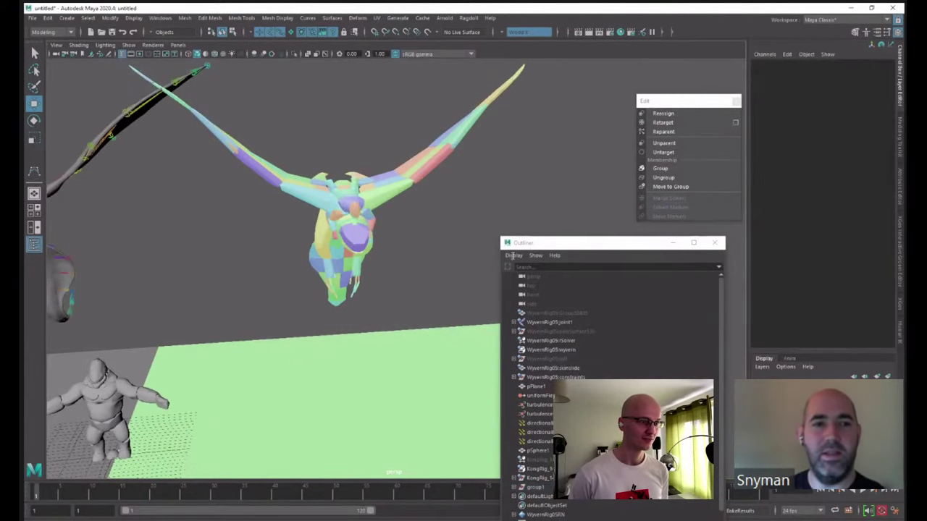
pyautogui.click(855, 493)
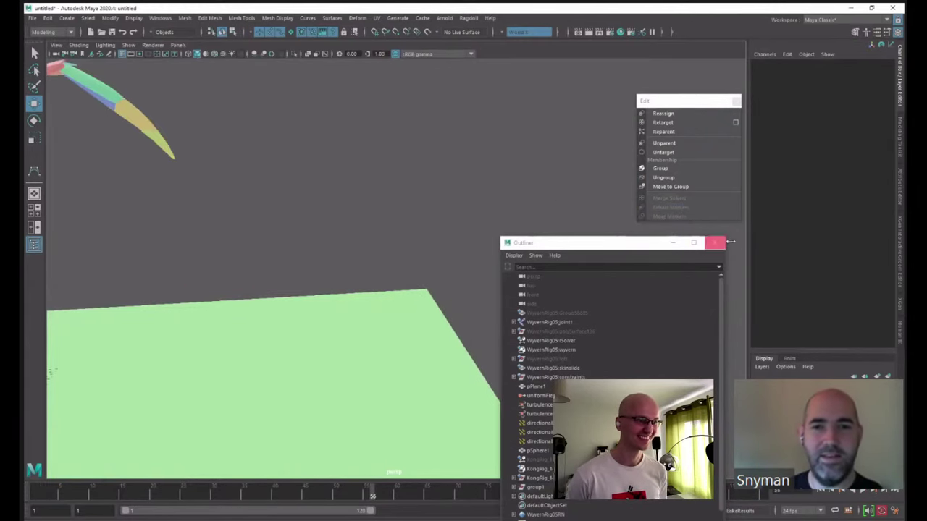
pyautogui.click(715, 242)
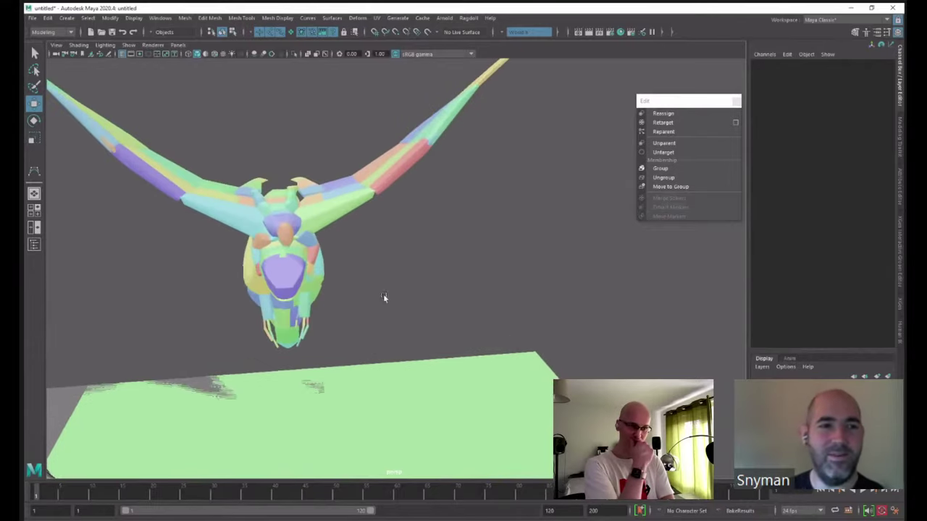
# - Add a Ragdoll Distance constraint between Kong's two hand joints in wireframe display
pyautogui.press('4')
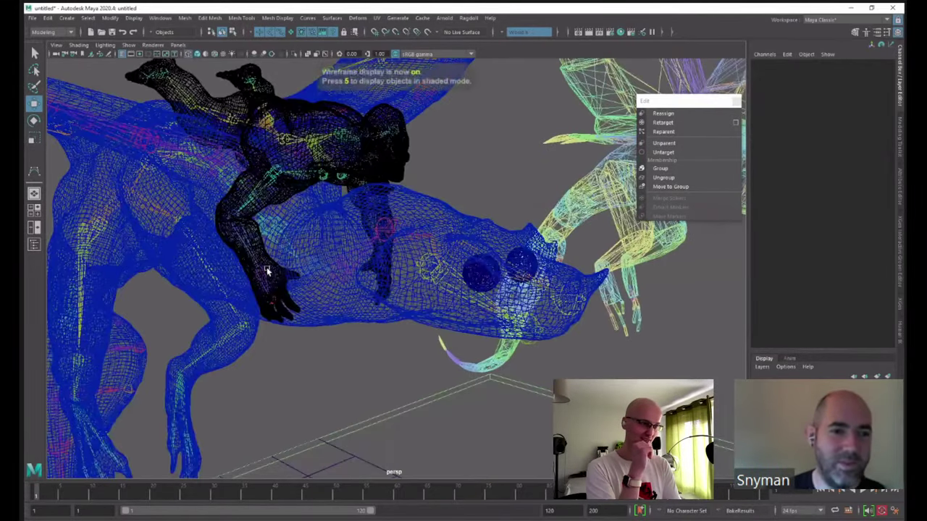
pyautogui.click(267, 271)
pyautogui.press('q')
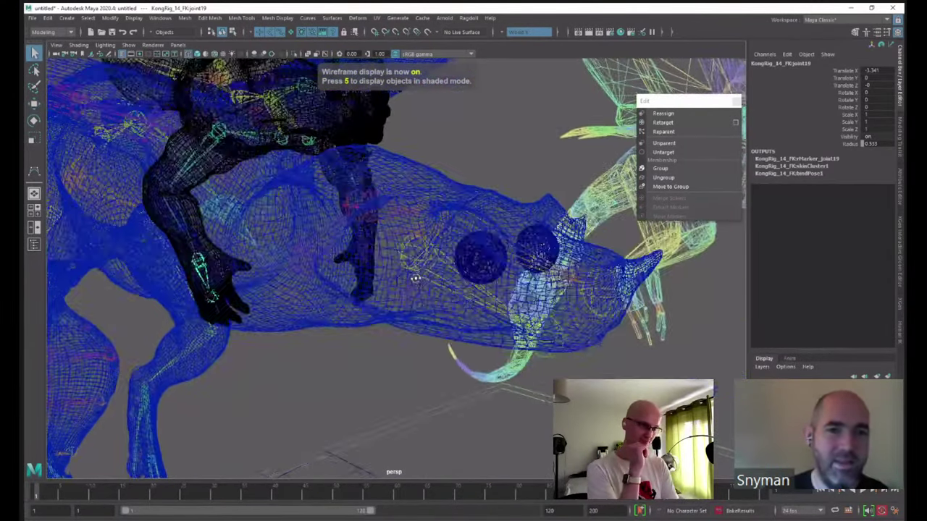
pyautogui.click(350, 236)
pyautogui.click(469, 18)
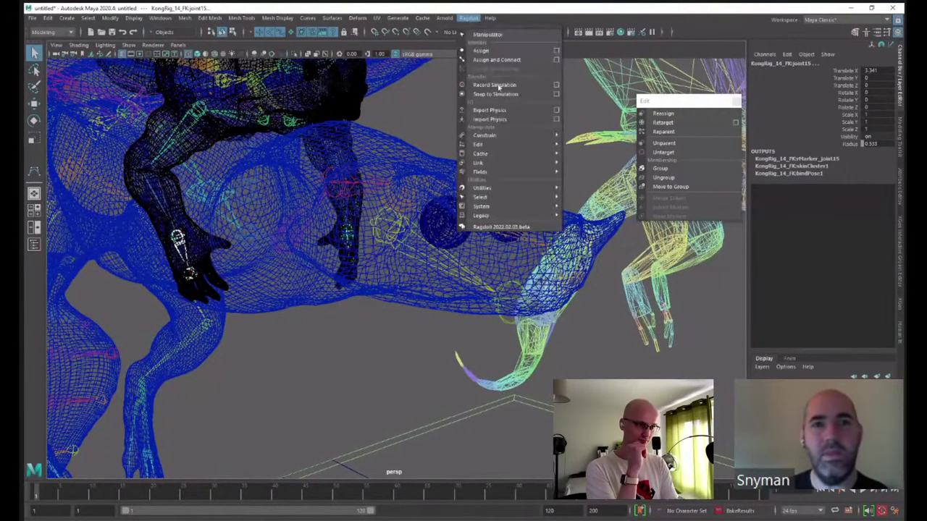
pyautogui.moveTo(521, 146)
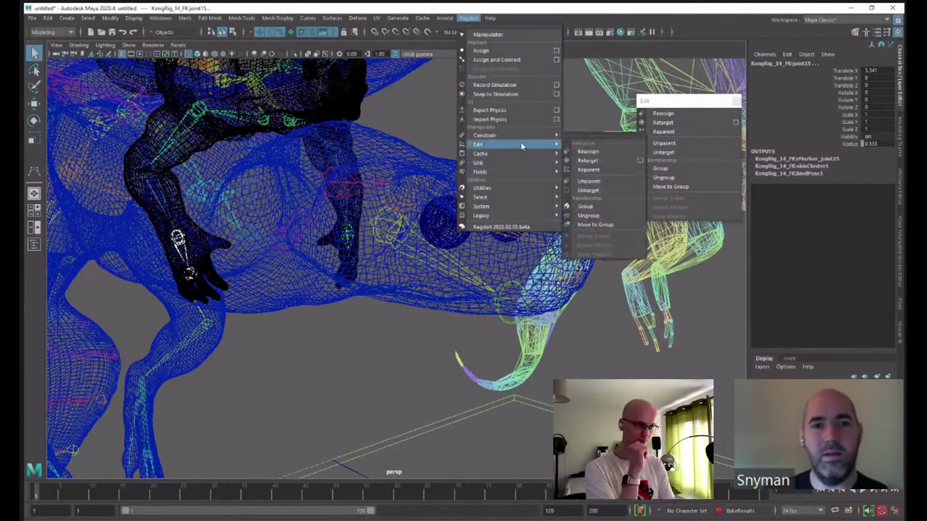
pyautogui.click(592, 135)
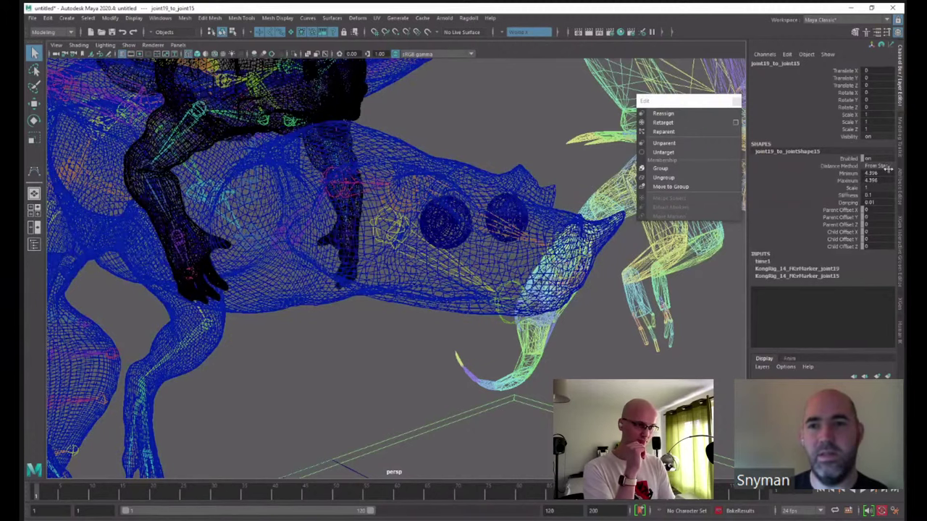
# - Set the hand-to-hand constraint's Distance Method to Maximum with Minimum and Maximum at 0
pyautogui.click(876, 165)
pyautogui.click(877, 156)
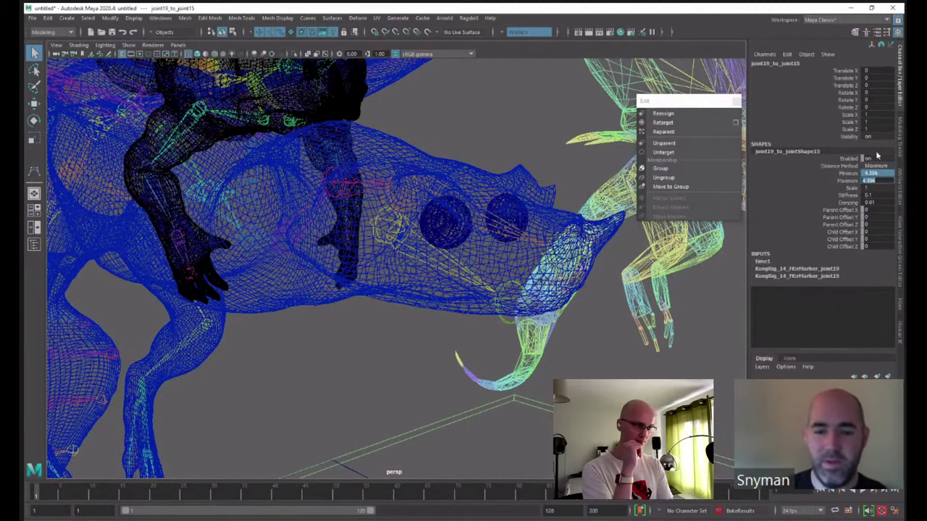
pyautogui.write('0')
pyautogui.press('Return')
pyautogui.scroll(-5, 410, 293)
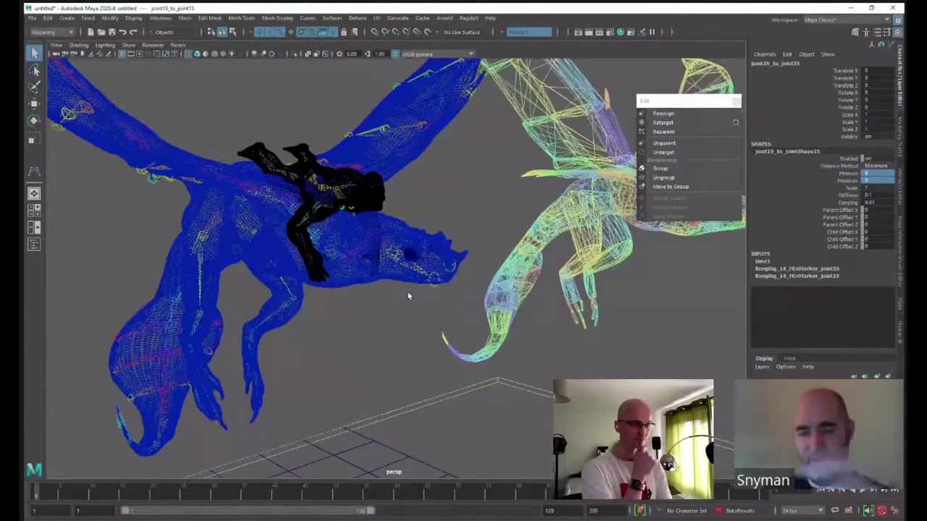
# - Play back the simulation in shaded display to test the constraint between Kong's hands
pyautogui.press('5')
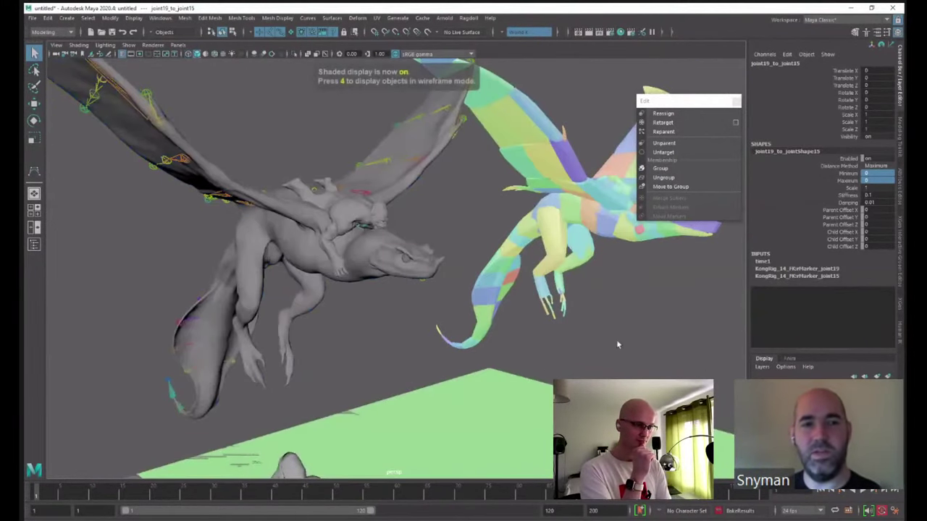
pyautogui.scroll(-3, 624, 361)
pyautogui.click(882, 195)
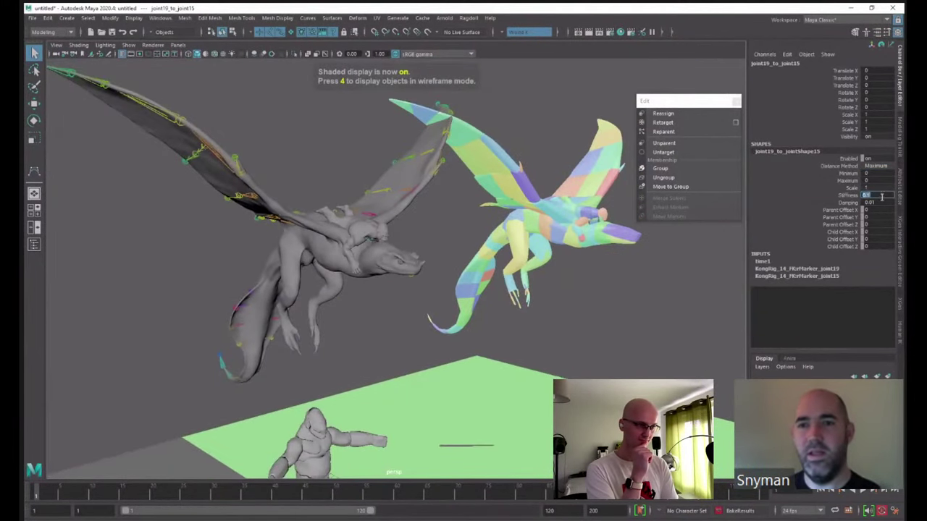
pyautogui.click(863, 490)
pyautogui.keyDown('alt'); pyautogui.moveTo(565, 362); pyautogui.dragTo(399, 376, button='middle'); pyautogui.keyUp('alt')
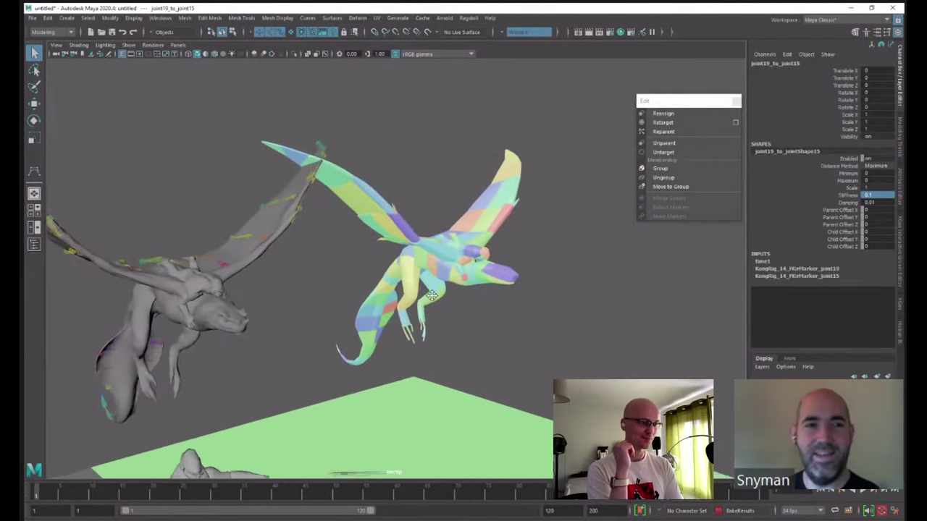
pyautogui.hotkey('alt', 'v')
# - Add a Ragdoll Distance constraint between Kong's spine joint (joint2) and the wyvern's joint4, closing the floating Edit menu
pyautogui.press('4')
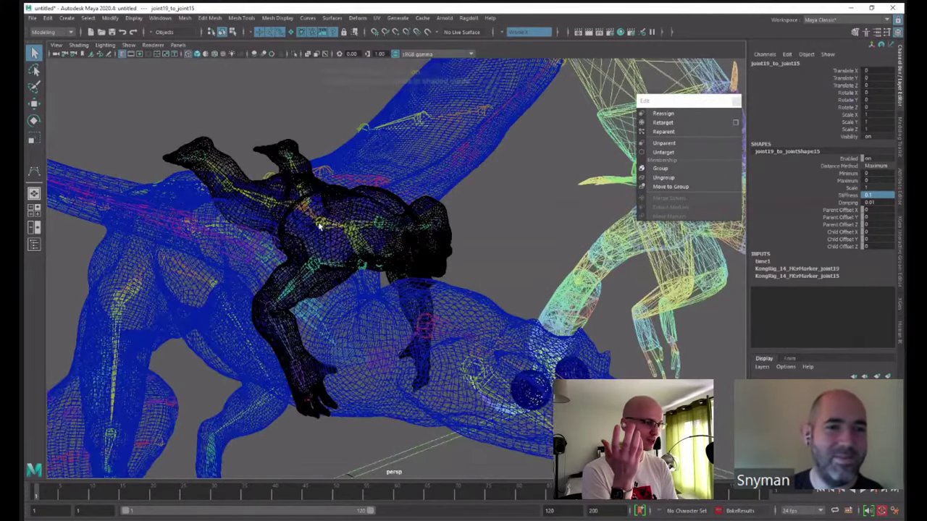
pyautogui.click(359, 270)
pyautogui.keyDown('alt'); pyautogui.moveTo(400, 296); pyautogui.dragTo(519, 283); pyautogui.keyUp('alt')
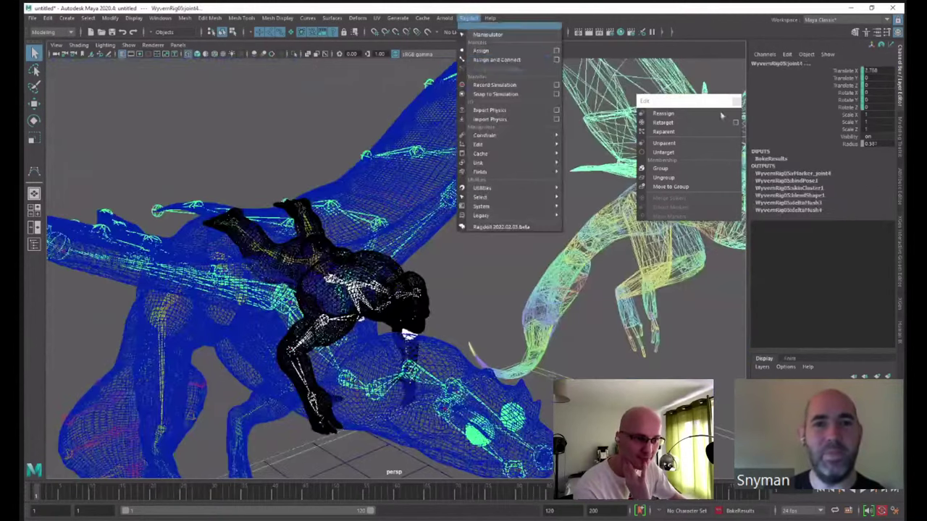
pyautogui.click(736, 101)
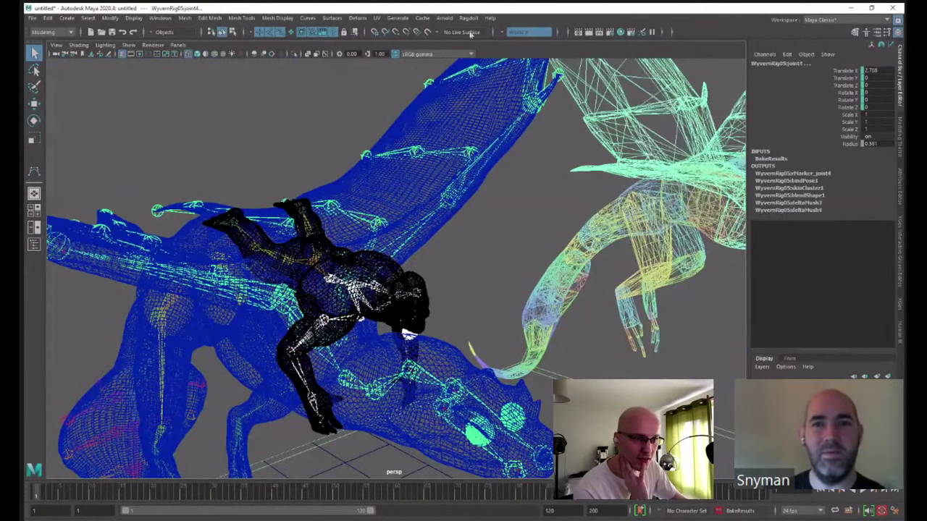
pyautogui.click(472, 19)
pyautogui.moveTo(507, 136)
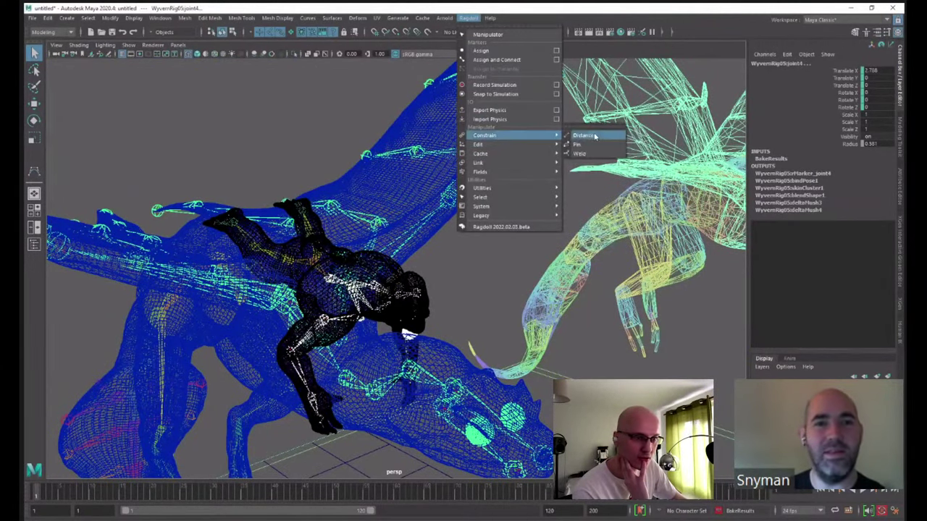
pyautogui.click(598, 137)
# - Set the Kong-to-wyvern body constraint's Distance Method to Maximum with Minimum and Maximum at 0
pyautogui.click(877, 166)
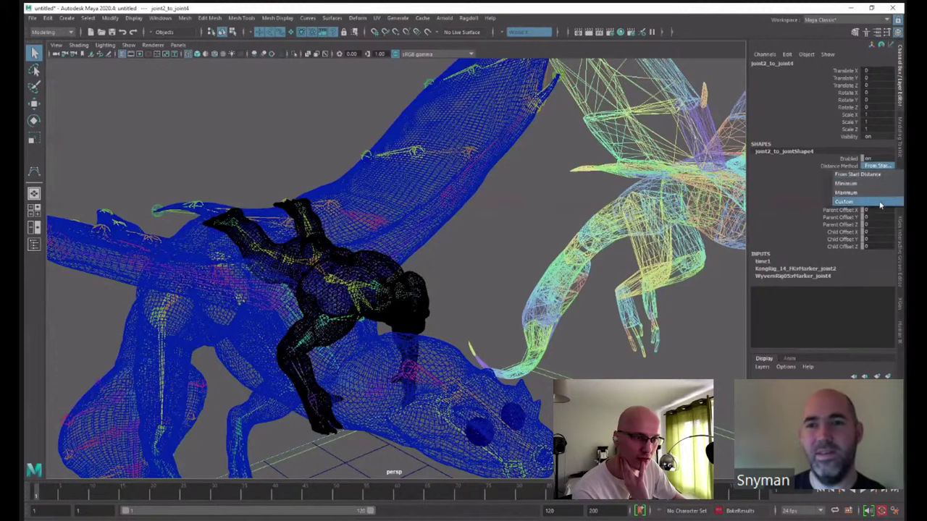
pyautogui.click(869, 181)
pyautogui.press('Return')
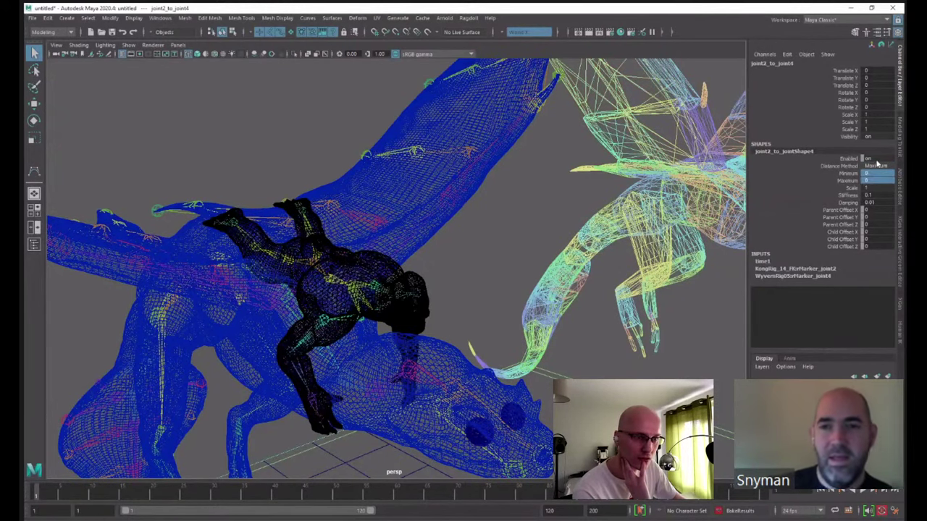
# - Play the simulation in shaded display and examine from several angles how Kong stays attached to the wyvern
pyautogui.keyDown('alt'); pyautogui.moveTo(413, 302); pyautogui.dragTo(340, 240, button='right'); pyautogui.keyUp('alt')
pyautogui.keyDown('alt'); pyautogui.moveTo(340, 240); pyautogui.dragTo(312, 253); pyautogui.keyUp('alt')
pyautogui.press('5')
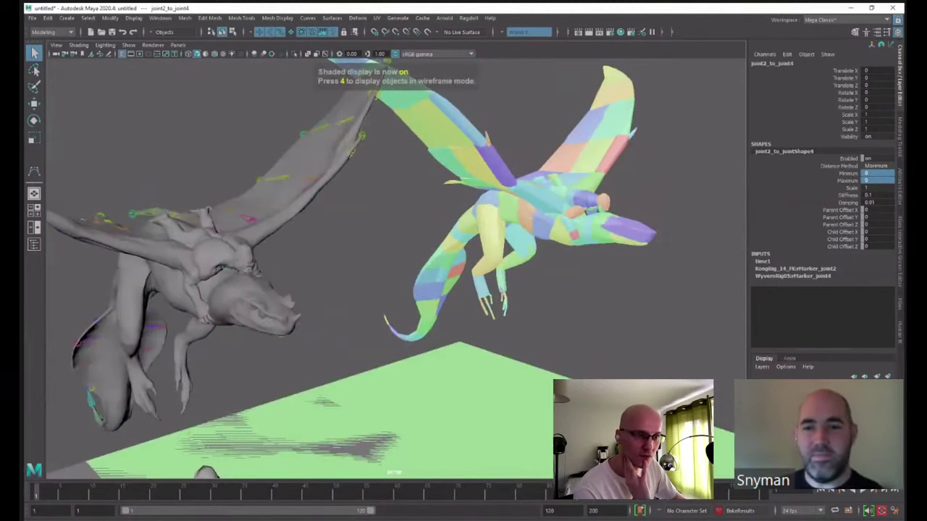
pyautogui.click(870, 491)
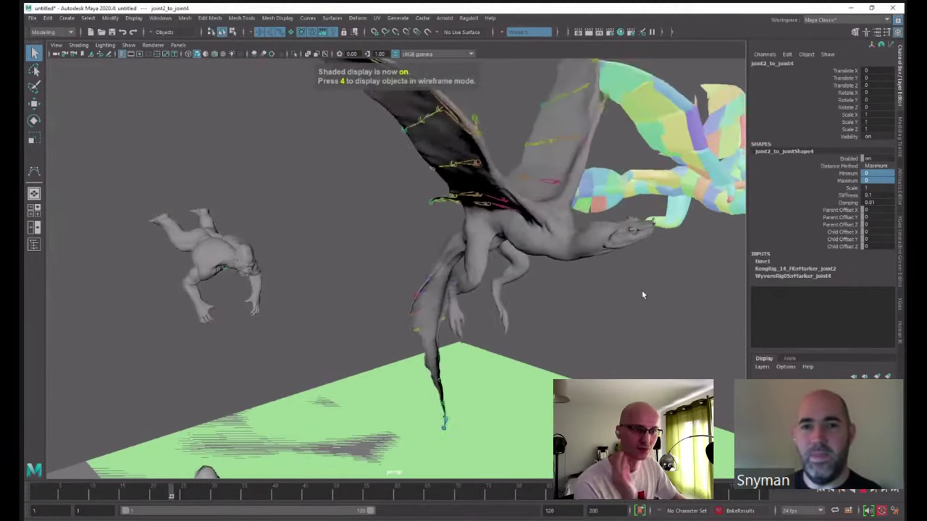
pyautogui.keyDown('alt'); pyautogui.moveTo(611, 286); pyautogui.dragTo(490, 302); pyautogui.keyUp('alt')
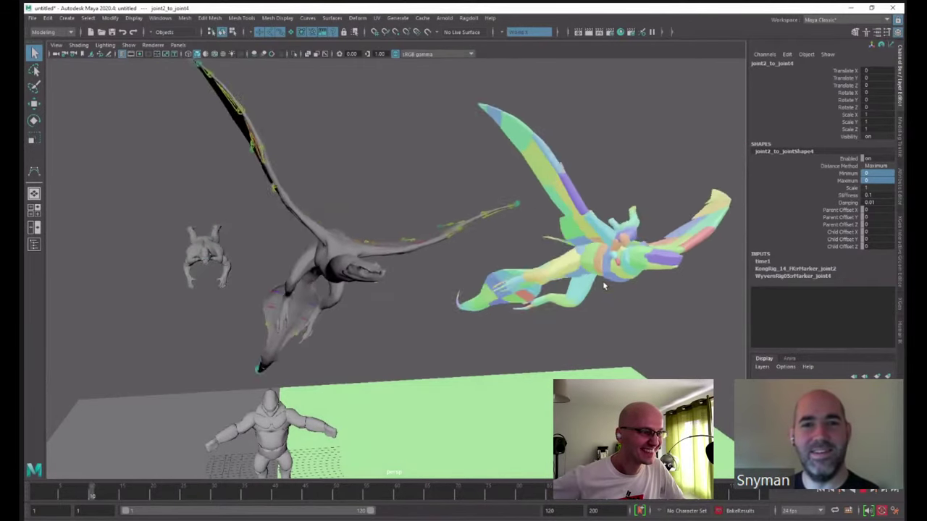
pyautogui.keyDown('alt'); pyautogui.moveTo(604, 285); pyautogui.dragTo(572, 286, button='right'); pyautogui.keyUp('alt')
pyautogui.keyDown('alt'); pyautogui.moveTo(572, 286); pyautogui.dragTo(458, 309); pyautogui.keyUp('alt')
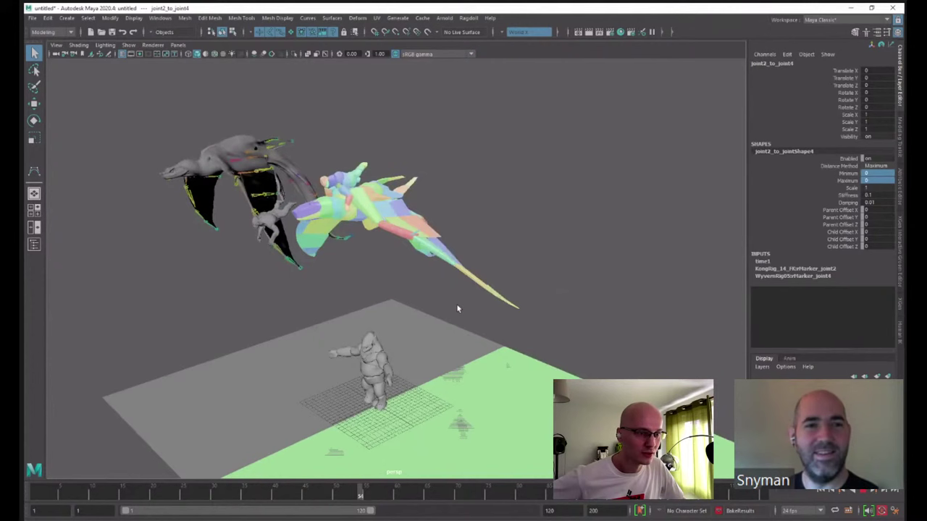
# - Set the Pose Stiffness of Kong's Ragdoll group to 0.2, then close the Outliner and rewind the playback
pyautogui.click(160, 18)
pyautogui.click(172, 116)
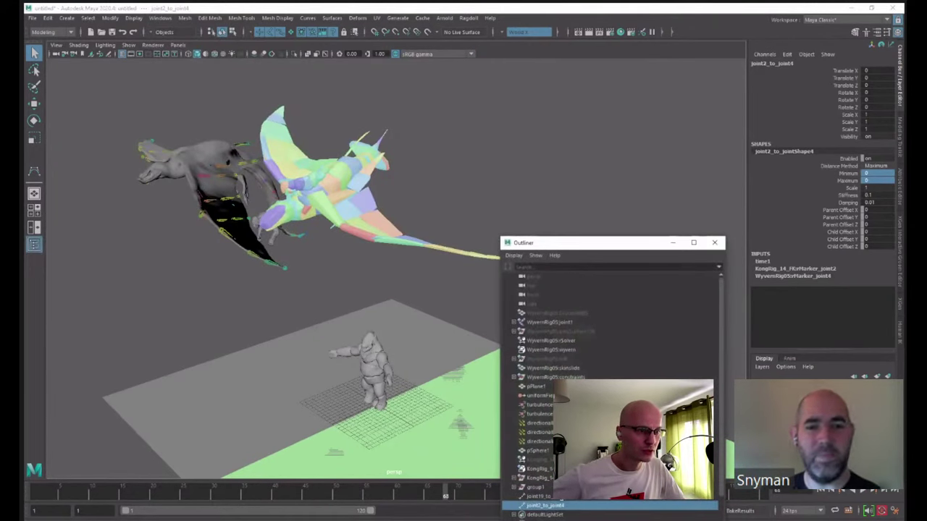
pyautogui.click(540, 470)
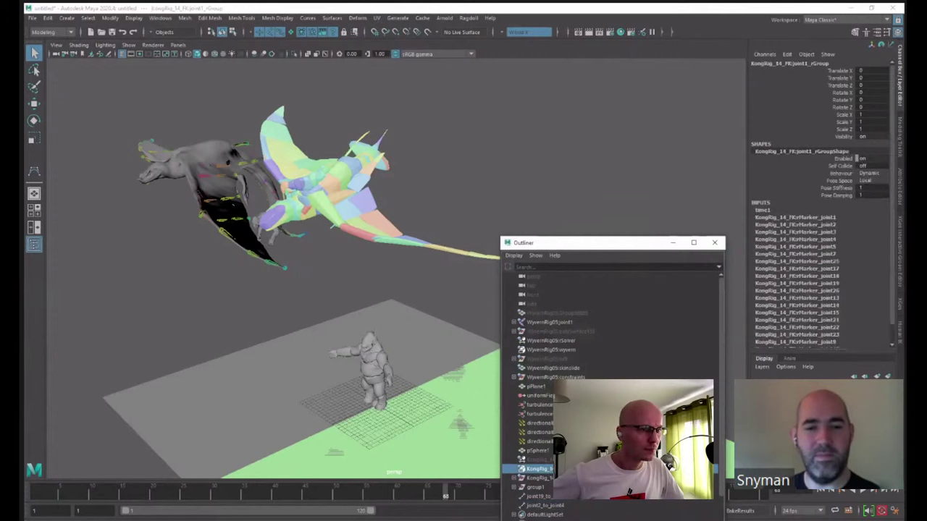
pyautogui.click(869, 188)
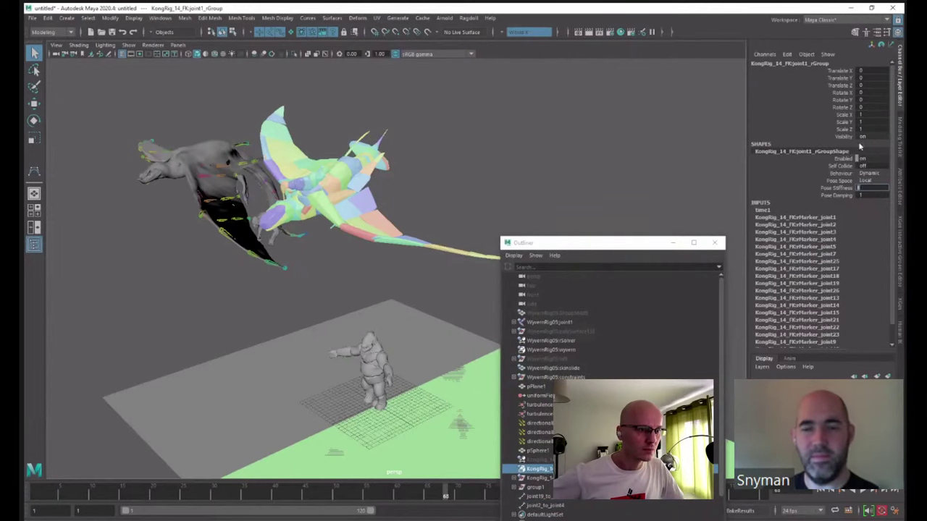
pyautogui.write('0.2')
pyautogui.press('Return')
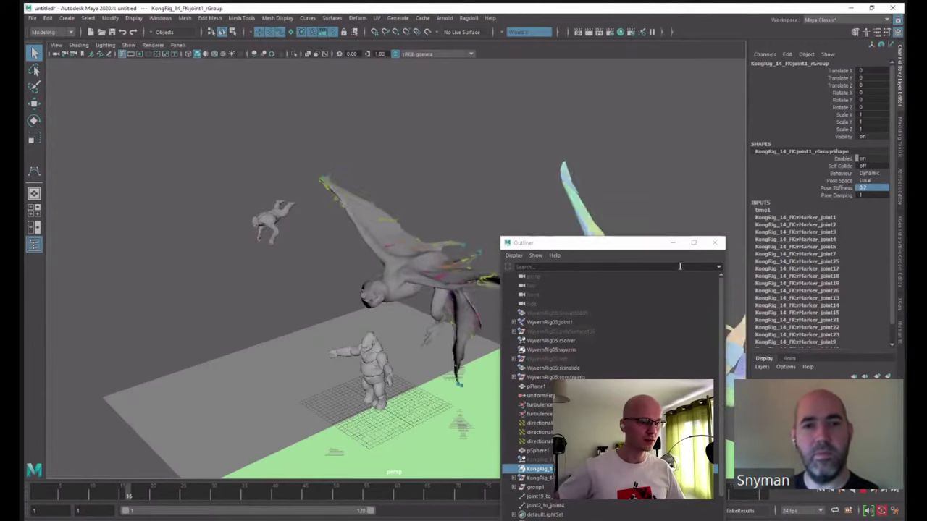
pyautogui.click(713, 244)
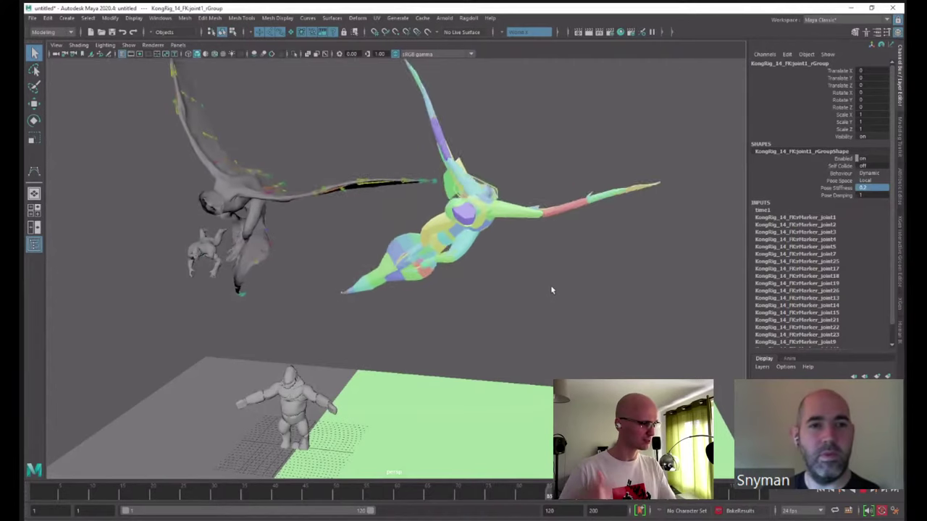
pyautogui.click(821, 492)
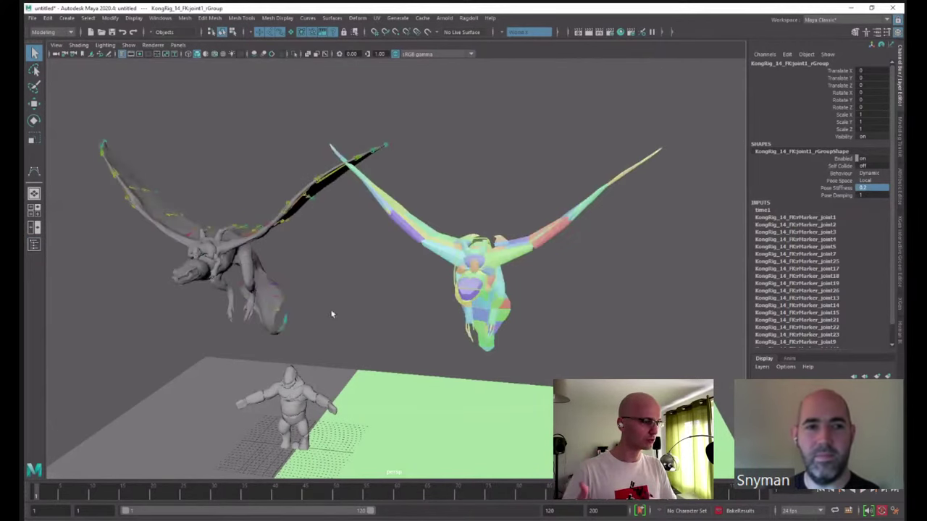
# - Add a Ragdoll Distance constraint between Kong's hand joint19 and the wyvern's joint7, with Distance Method Maximum and Minimum and Maximum at 0
pyautogui.moveTo(331, 313)
pyautogui.keyDown('alt'); pyautogui.mouseDown()
pyautogui.moveTo(408, 302)
pyautogui.moveTo(511, 265)
pyautogui.moveTo(608, 269)
pyautogui.mouseUp(); pyautogui.keyUp('alt')
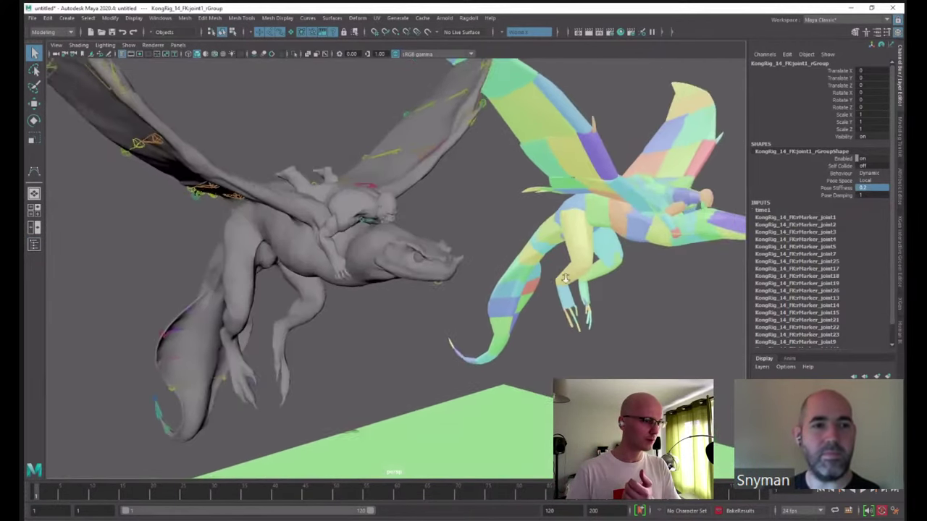
pyautogui.press('4')
pyautogui.keyDown('alt'); pyautogui.moveTo(360, 278); pyautogui.dragTo(416, 271); pyautogui.keyUp('alt')
pyautogui.scroll(3, 356, 253)
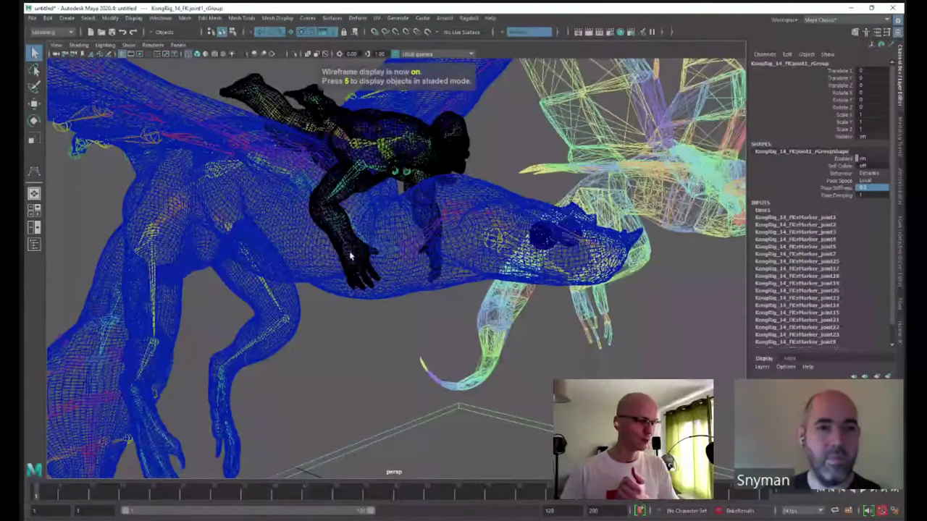
pyautogui.click(351, 255)
pyautogui.keyDown('shift'); pyautogui.click(407, 253); pyautogui.keyUp('shift')
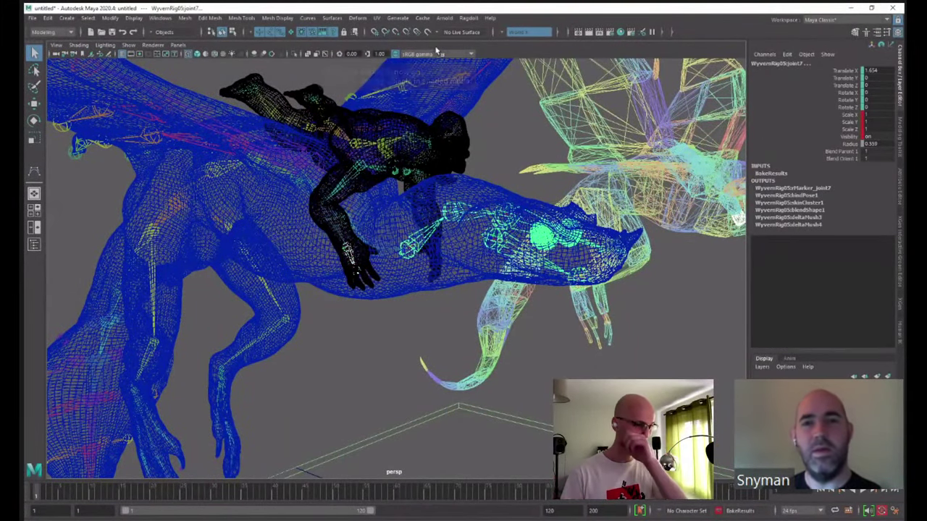
pyautogui.keyDown('alt'); pyautogui.moveTo(388, 104); pyautogui.dragTo(529, 204); pyautogui.keyUp('alt')
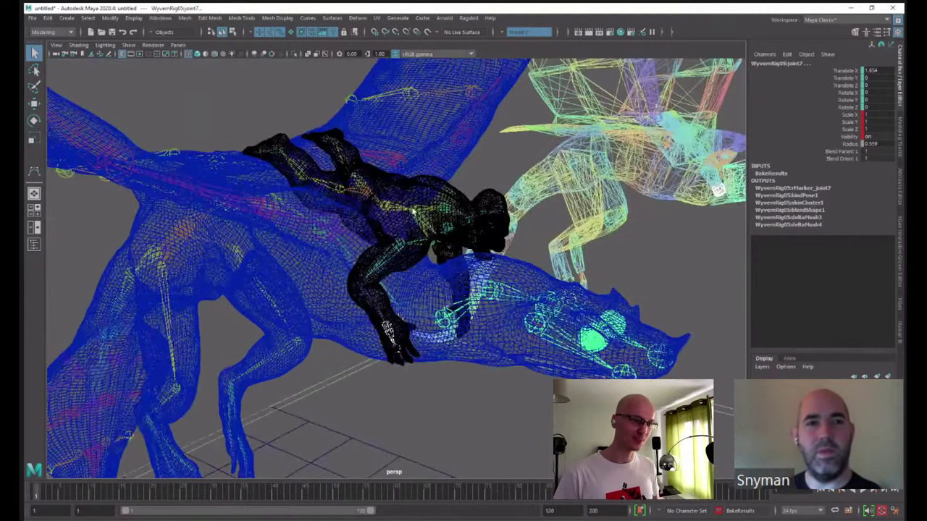
pyautogui.keyDown('alt'); pyautogui.moveTo(434, 217); pyautogui.dragTo(412, 203); pyautogui.keyUp('alt')
pyautogui.scroll(-3, 414, 189)
pyautogui.keyDown('alt'); pyautogui.moveTo(436, 73); pyautogui.dragTo(405, 198); pyautogui.keyUp('alt')
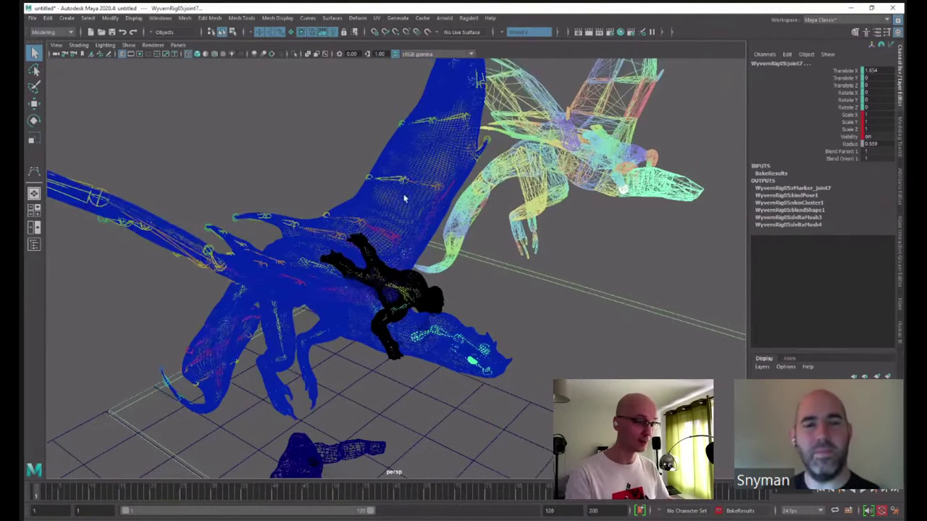
pyautogui.press('5')
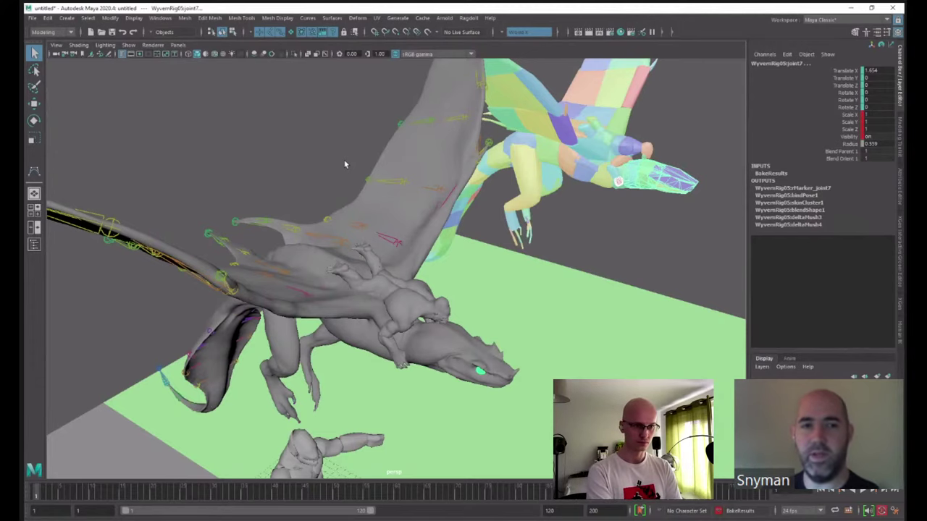
pyautogui.keyDown('alt'); pyautogui.moveTo(632, 280); pyautogui.dragTo(594, 266); pyautogui.keyUp('alt')
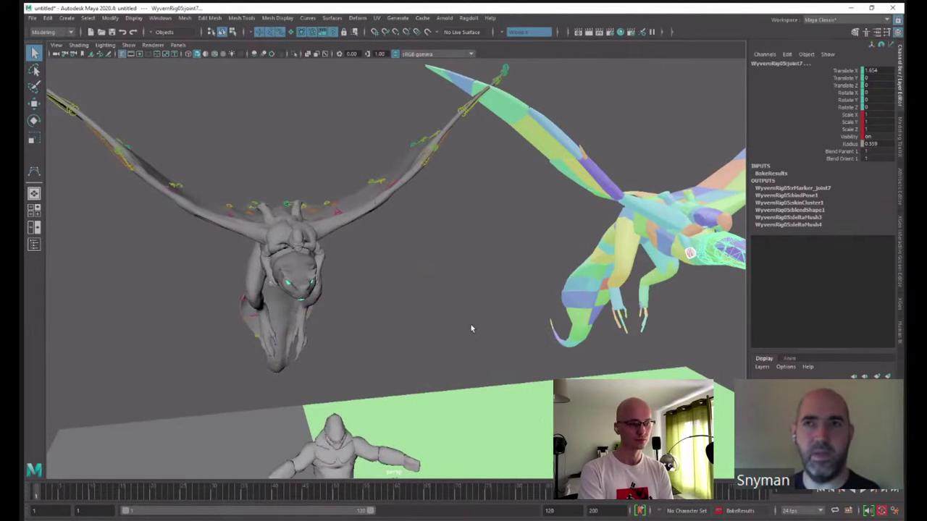
pyautogui.keyDown('alt'); pyautogui.moveTo(473, 320); pyautogui.dragTo(495, 316); pyautogui.keyUp('alt')
pyautogui.keyDown('alt'); pyautogui.moveTo(472, 320); pyautogui.dragTo(713, 330, button='right'); pyautogui.keyUp('alt')
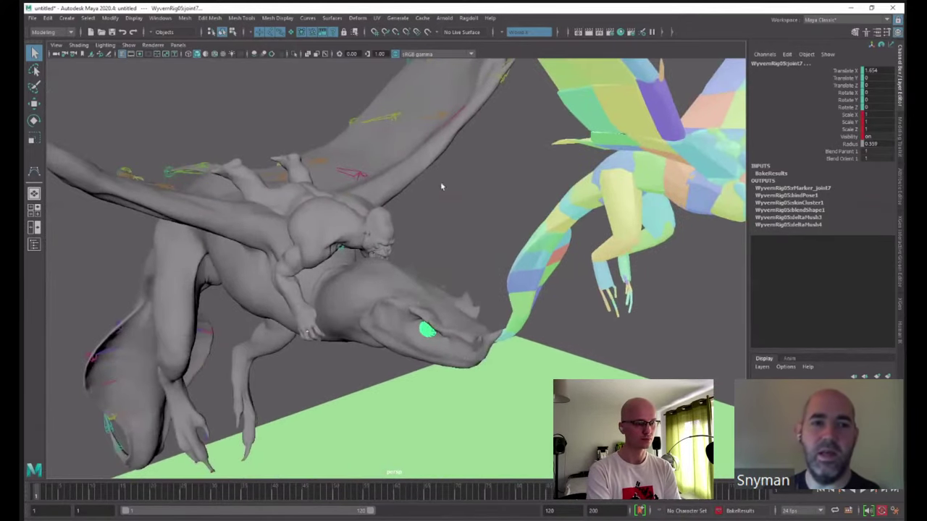
pyautogui.press('4')
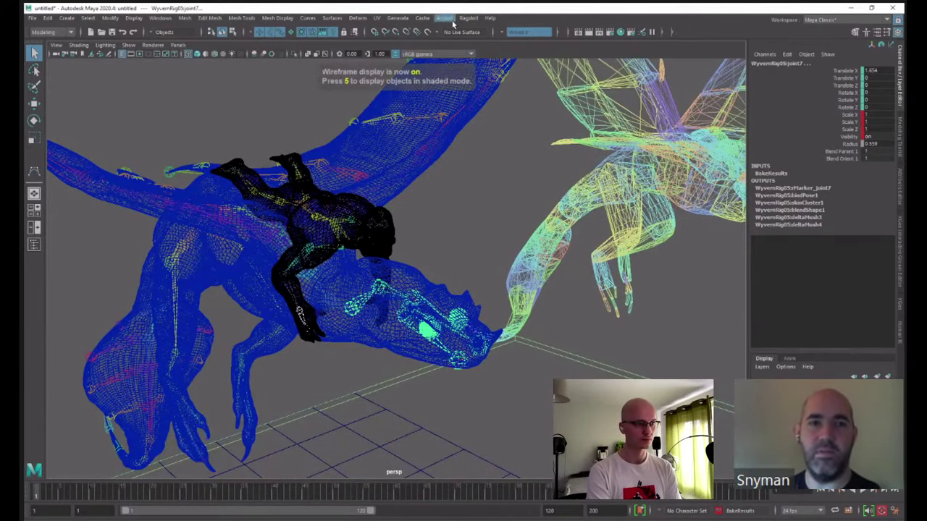
pyautogui.keyDown('alt'); pyautogui.moveTo(442, 159); pyautogui.dragTo(463, 58); pyautogui.keyUp('alt')
pyautogui.click(468, 17)
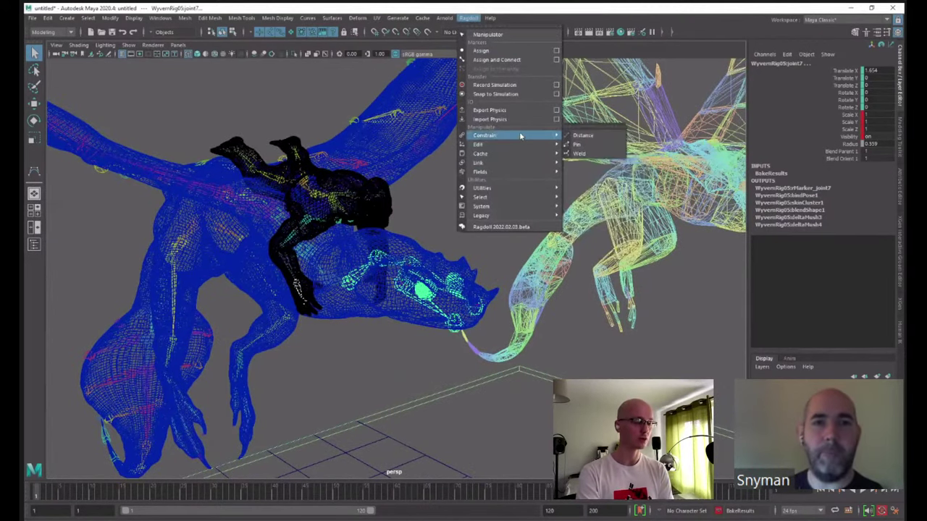
pyautogui.click(610, 136)
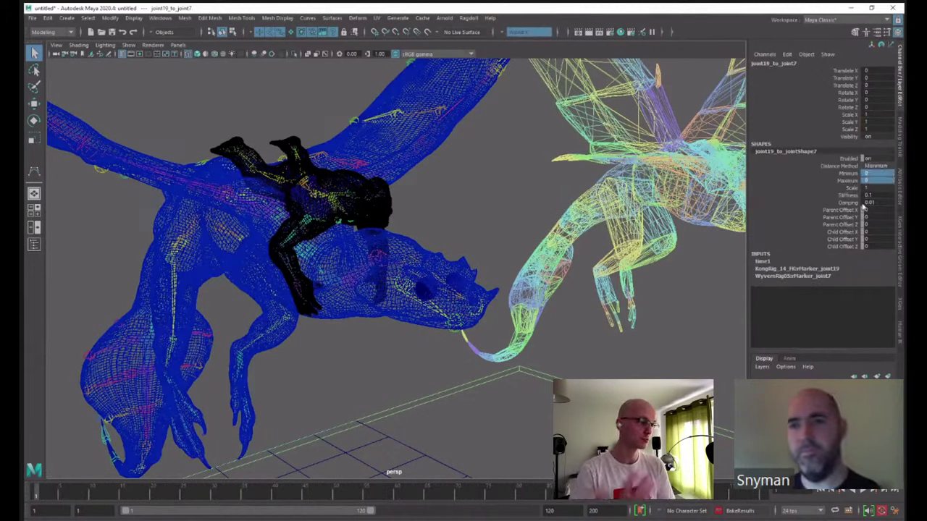
# - Play the simulation in shaded display and examine how Kong's constrained hand follows the wyvern's ragdoll, then stop the playback
pyautogui.scroll(-8, 614, 305)
pyautogui.press('5')
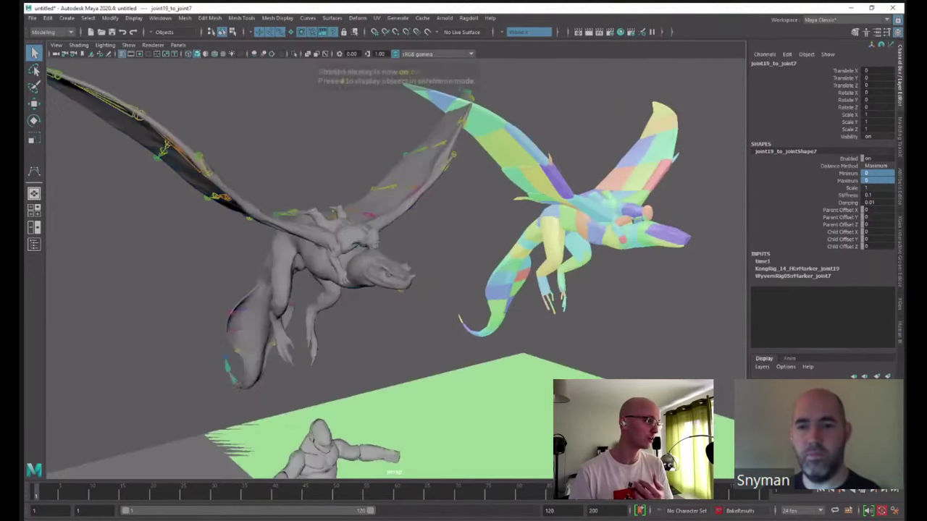
pyautogui.click(730, 344)
pyautogui.click(862, 491)
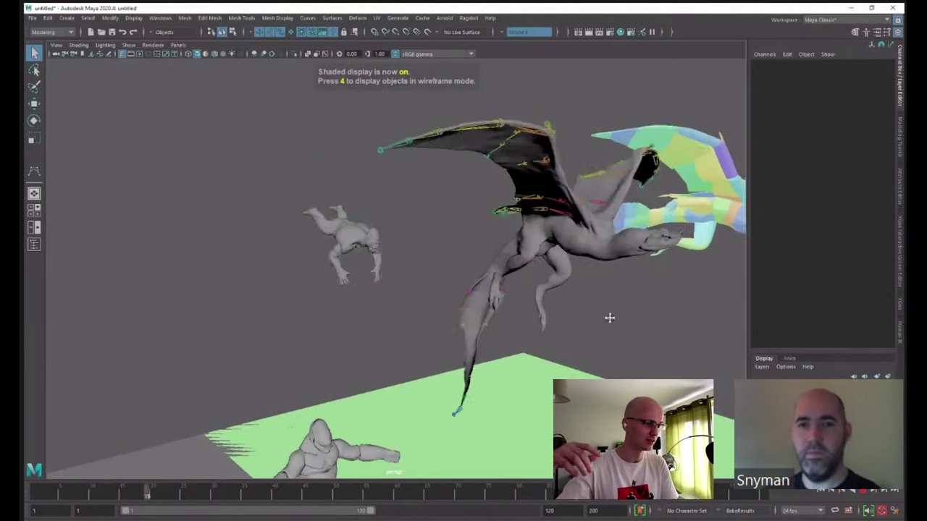
pyautogui.keyDown('alt'); pyautogui.moveTo(609, 317); pyautogui.dragTo(462, 308, button='middle'); pyautogui.keyUp('alt')
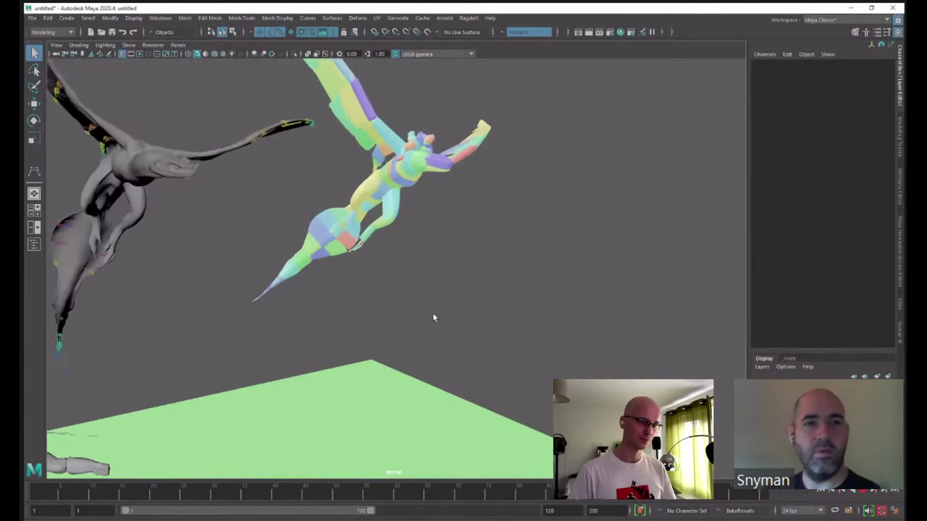
pyautogui.press('Escape')
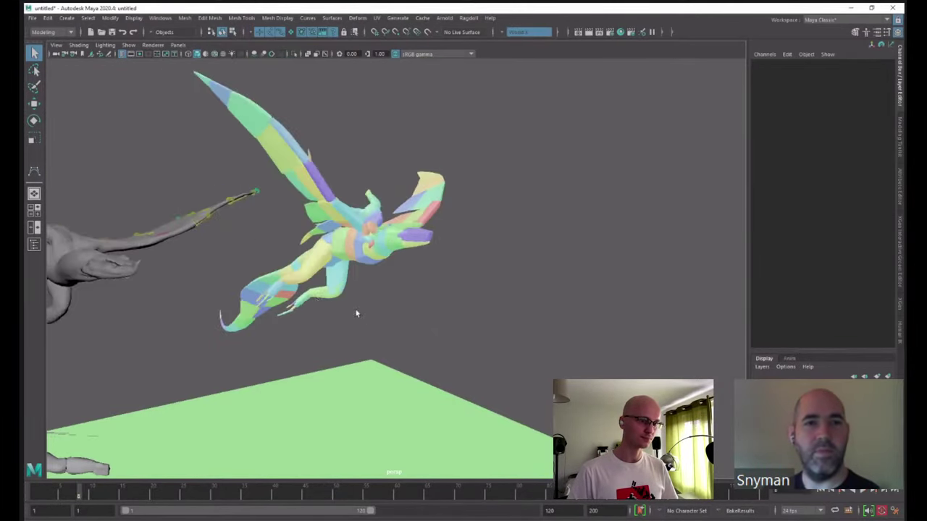
# - Increase the Pose Stiffness of the markers on both of Kong's arms (joint25 and joint26)
pyautogui.keyDown('alt'); pyautogui.moveTo(356, 312); pyautogui.dragTo(527, 279); pyautogui.keyUp('alt')
pyautogui.scroll(3, 527, 279)
pyautogui.keyDown('alt'); pyautogui.moveTo(384, 249); pyautogui.dragTo(474, 257, button='middle'); pyautogui.keyUp('alt')
pyautogui.press('4')
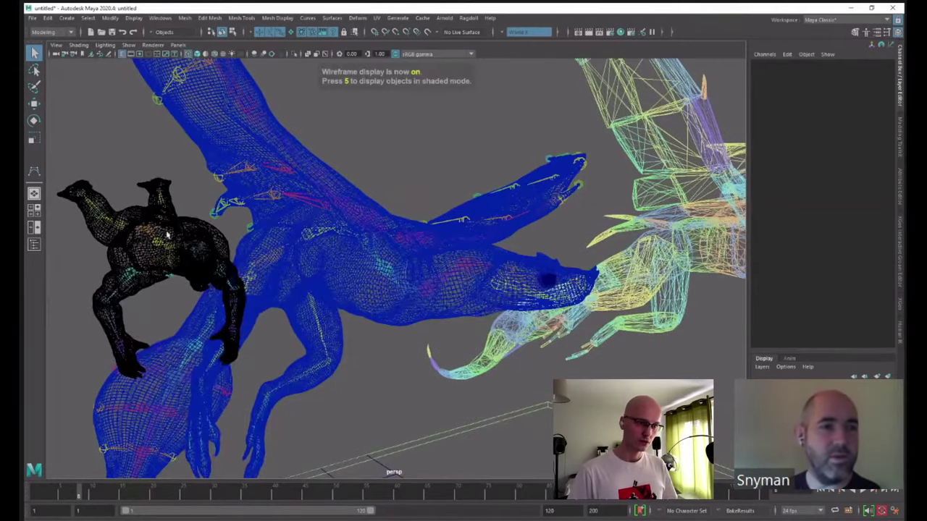
pyautogui.click(138, 180)
pyautogui.press('w')
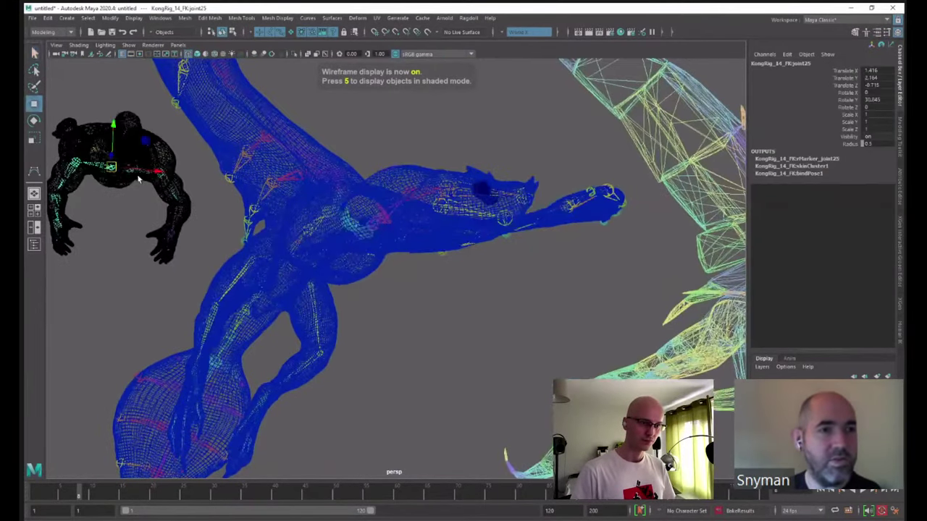
pyautogui.click(813, 159)
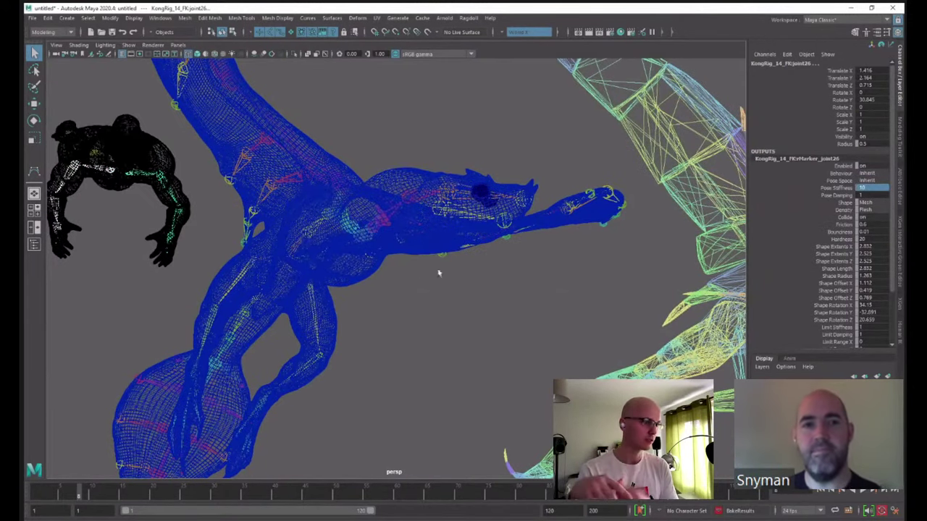
# - Play the simulation in shaded display and examine Kong's stiffer arms from several angles, then stop the playback
pyautogui.press('5')
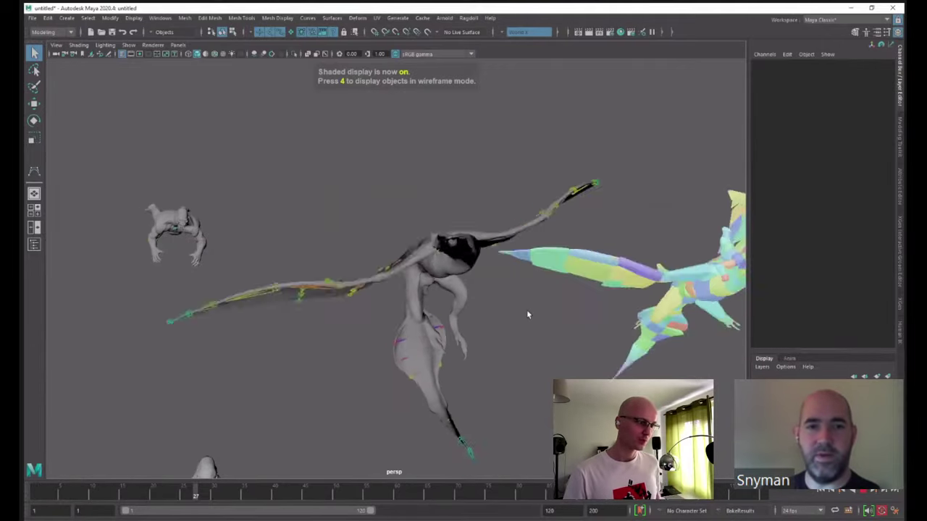
pyautogui.keyDown('alt'); pyautogui.moveTo(541, 310); pyautogui.dragTo(496, 276); pyautogui.keyUp('alt')
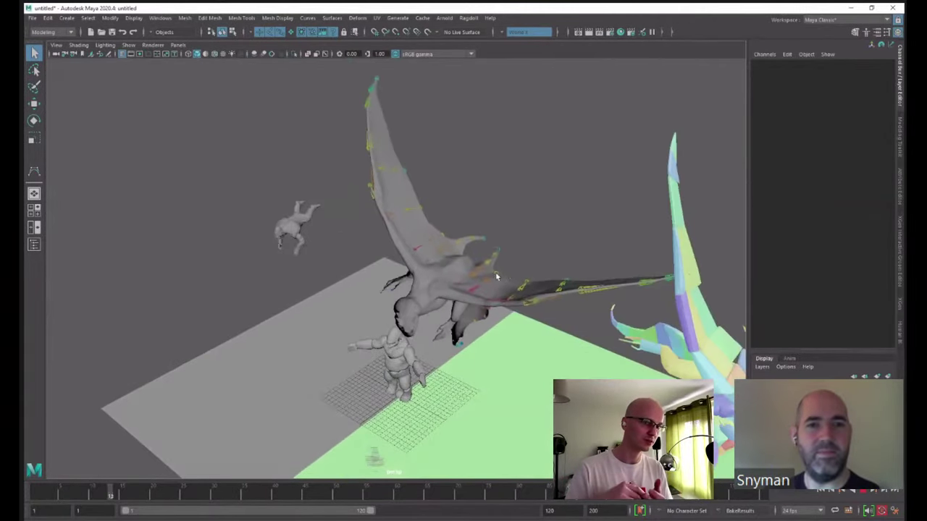
pyautogui.keyDown('alt'); pyautogui.moveTo(658, 270); pyautogui.dragTo(635, 271); pyautogui.keyUp('alt')
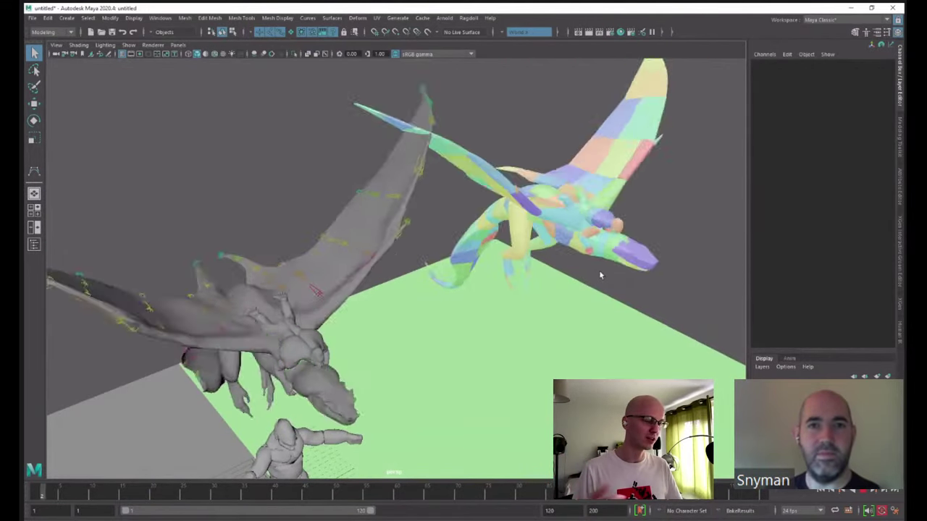
pyautogui.hotkey('alt', 'v')
# - Set the Pose Stiffness of the markers on Kong's leg joints, including joint22, to 0.1
pyautogui.keyDown('alt'); pyautogui.moveTo(319, 315); pyautogui.dragTo(384, 288, button='middle'); pyautogui.keyUp('alt')
pyautogui.scroll(8, 384, 287)
pyautogui.press('4')
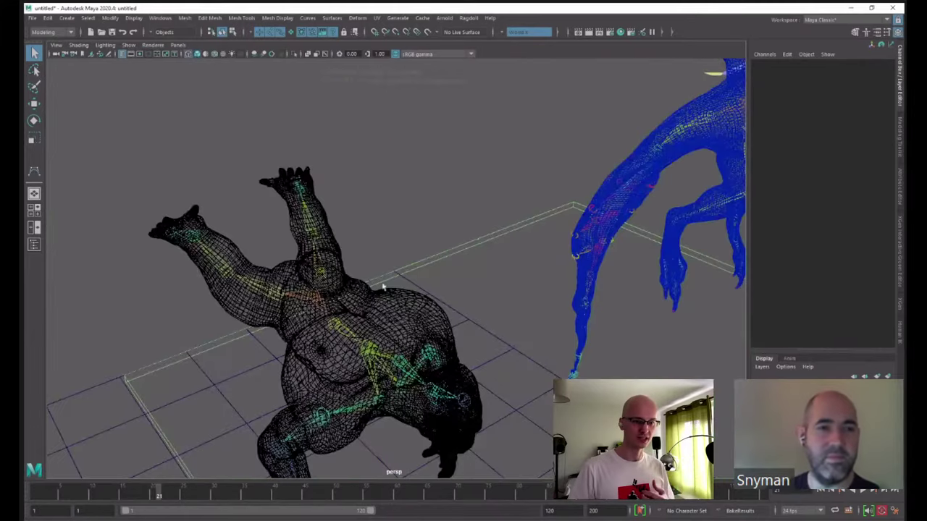
pyautogui.click(253, 285)
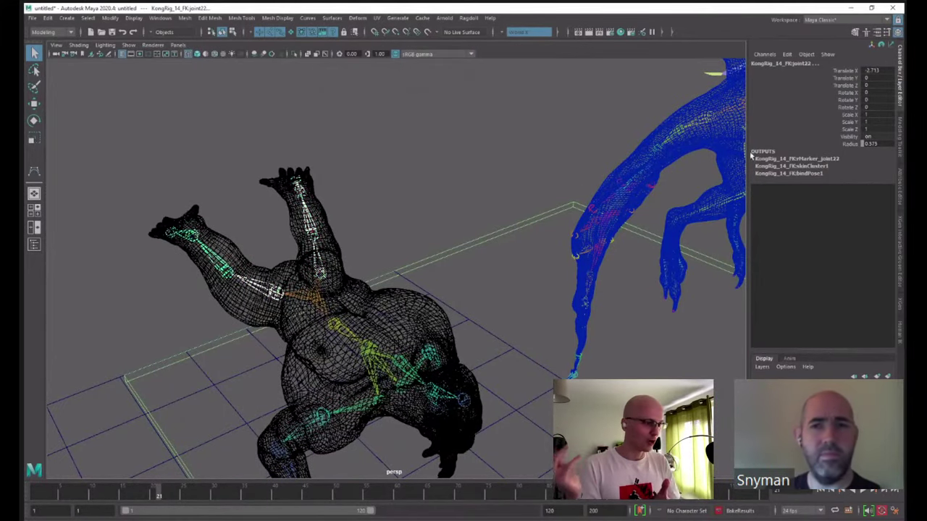
pyautogui.click(796, 159)
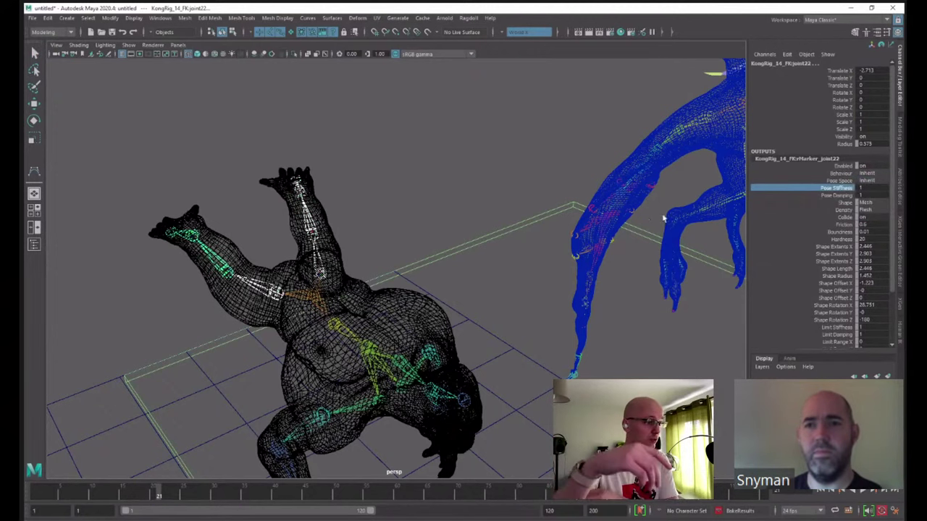
pyautogui.keyDown('alt'); pyautogui.moveTo(655, 216); pyautogui.dragTo(666, 231); pyautogui.keyUp('alt')
pyautogui.keyDown('alt'); pyautogui.moveTo(666, 232); pyautogui.dragTo(387, 258, button='right'); pyautogui.keyUp('alt')
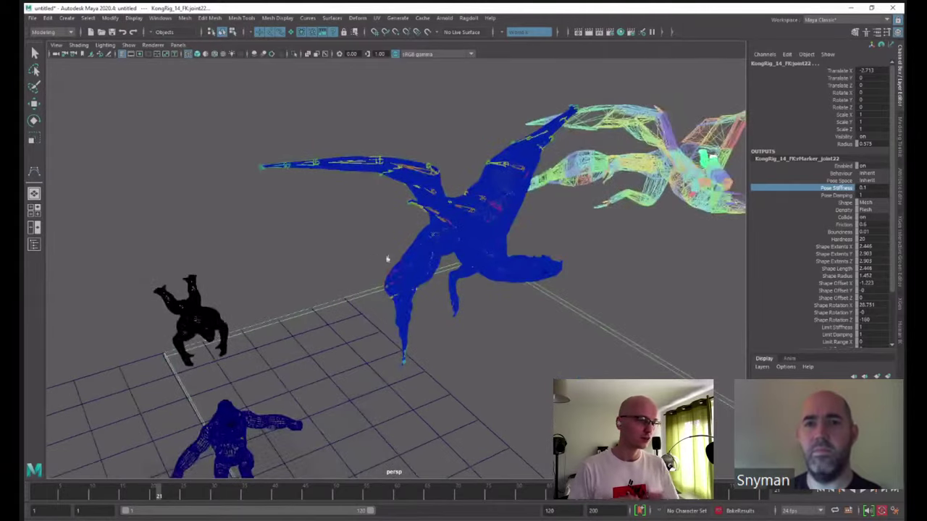
# - Deselect everything and play the simulation in shaded display, examining from several angles how Kong's looser legs trail behind the wyvern
pyautogui.press('5')
pyautogui.click(697, 297)
pyautogui.click(863, 490)
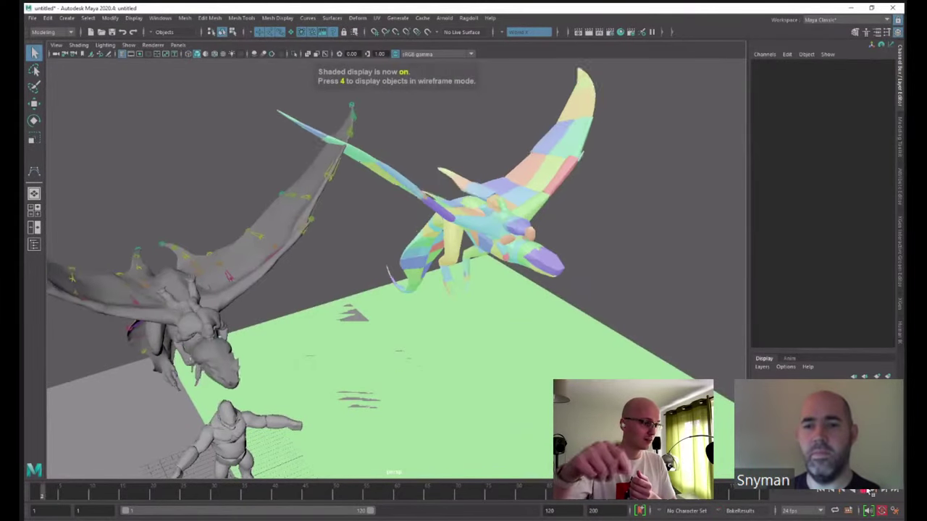
pyautogui.keyDown('alt'); pyautogui.moveTo(544, 310); pyautogui.dragTo(498, 310); pyautogui.keyUp('alt')
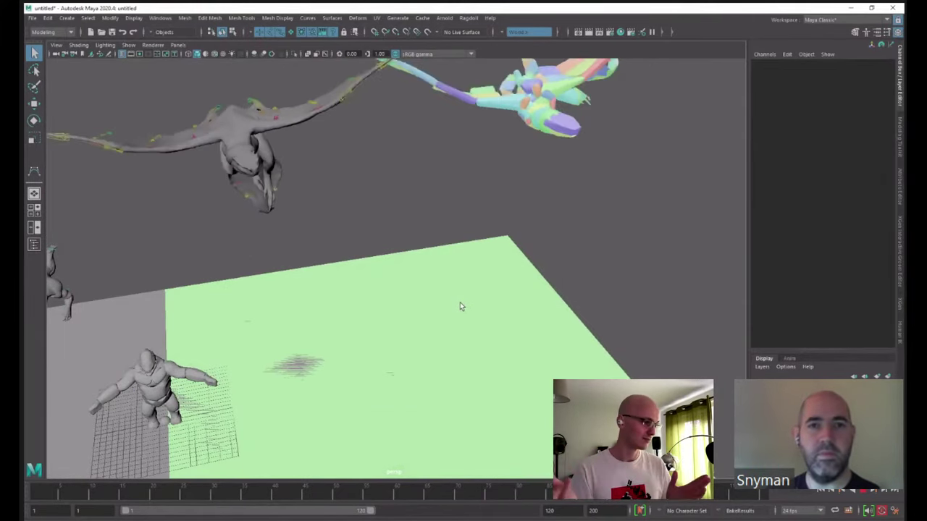
pyautogui.keyDown('alt'); pyautogui.moveTo(455, 290); pyautogui.dragTo(655, 287); pyautogui.keyUp('alt')
# - Scale down the Translate X animation curve of the wyvern's root joint1 in the Graph Editor, then close the editor
pyautogui.press('4')
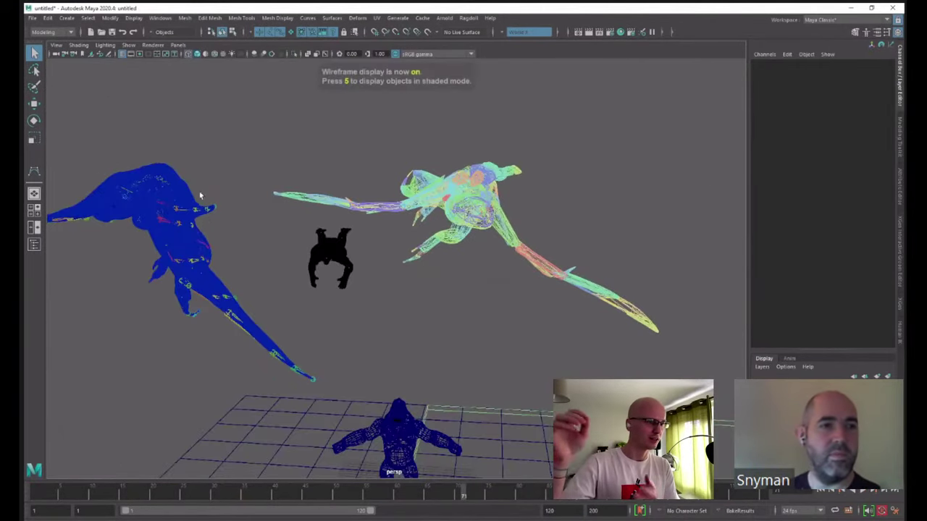
pyautogui.click(157, 150)
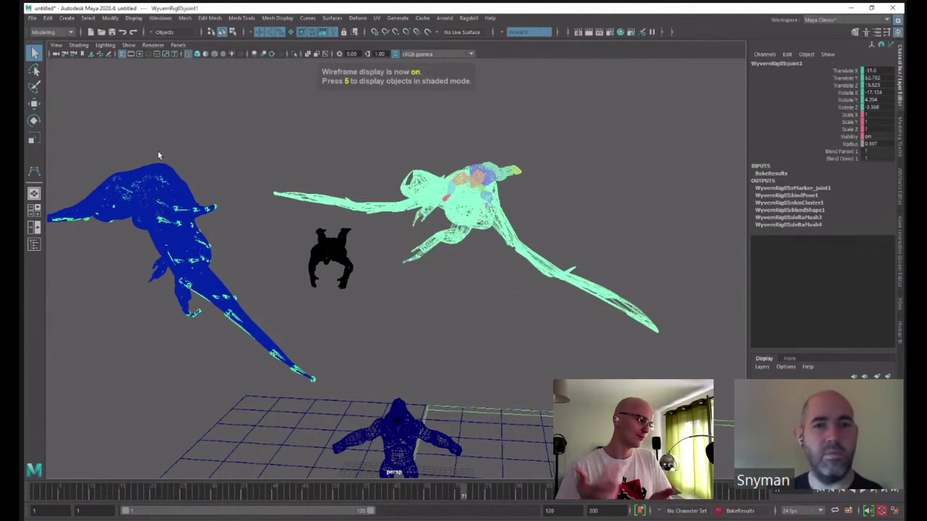
pyautogui.press('5')
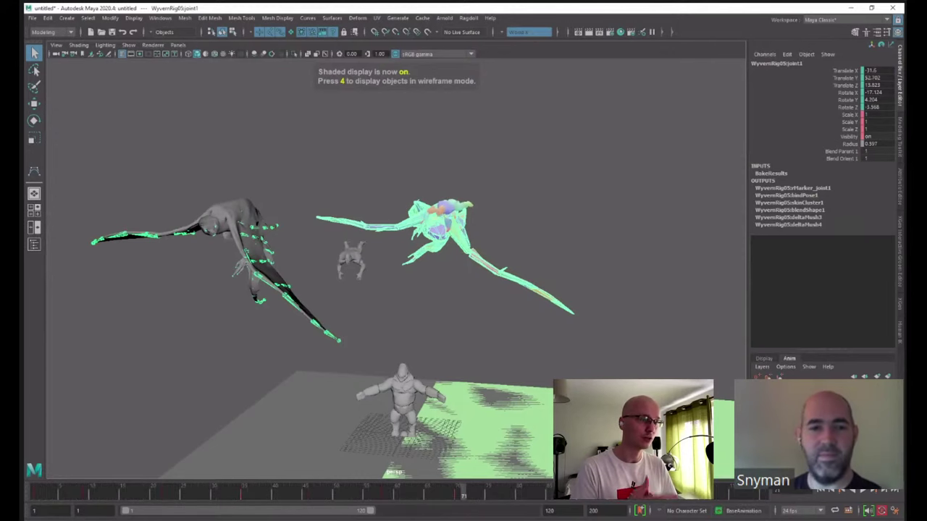
pyautogui.click(155, 17)
pyautogui.moveTo(177, 72)
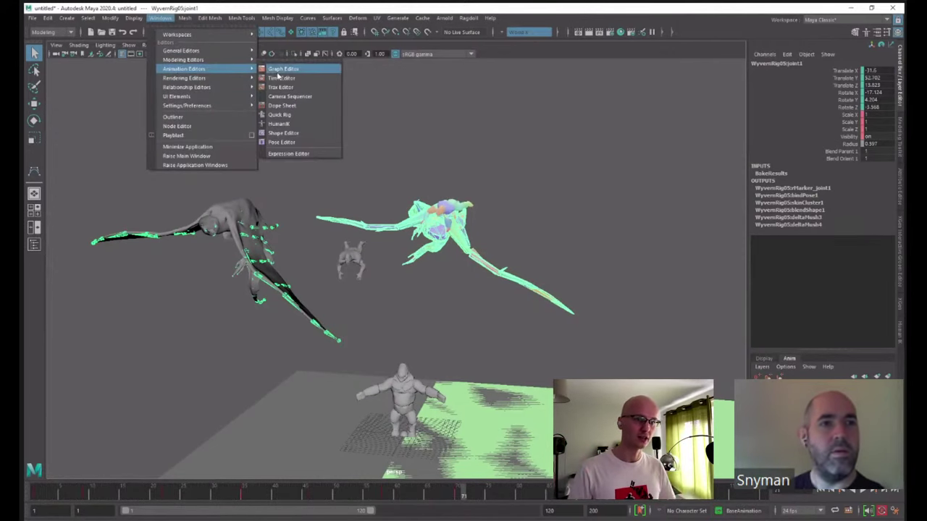
pyautogui.click(279, 70)
pyautogui.click(175, 147)
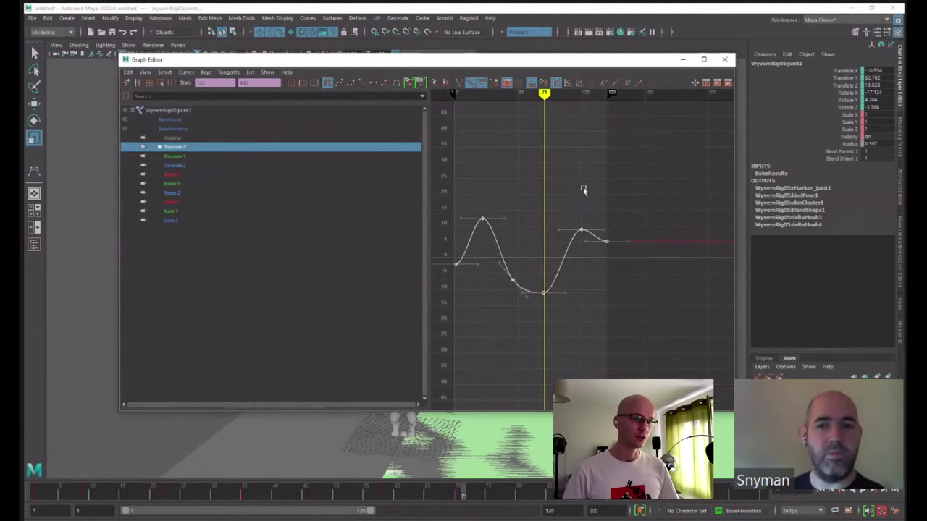
pyautogui.click(728, 60)
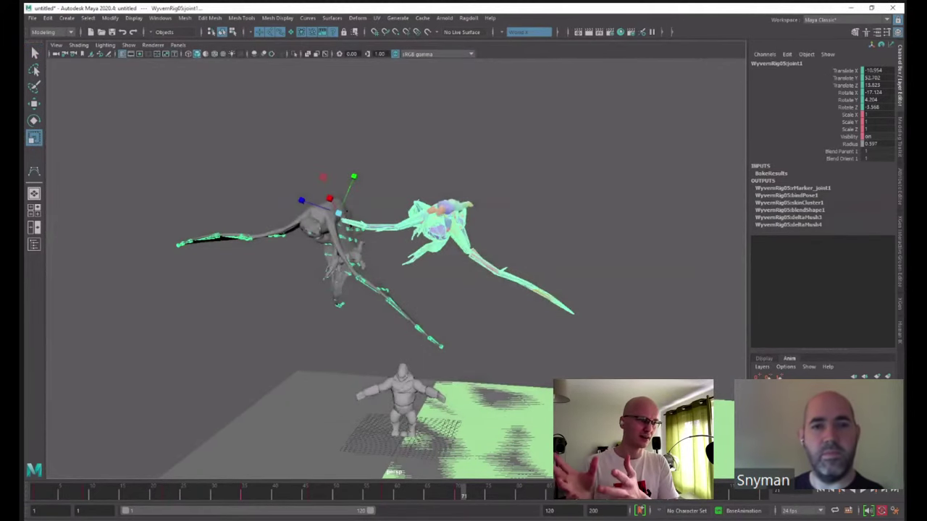
# - Play the simulation from the start to check the wyvern's sideways motion, then rewind and frame both creatures from the front
pyautogui.click(821, 491)
pyautogui.click(862, 492)
pyautogui.click(862, 492)
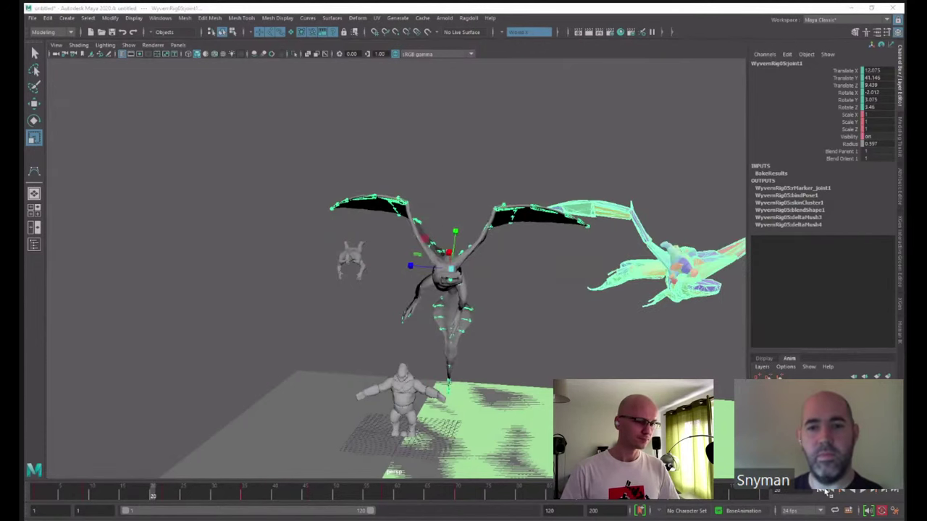
pyautogui.click(824, 492)
pyautogui.press('w')
pyautogui.keyDown('alt'); pyautogui.moveTo(459, 371); pyautogui.dragTo(505, 310, button='right'); pyautogui.keyUp('alt')
pyautogui.keyDown('alt'); pyautogui.moveTo(504, 311); pyautogui.dragTo(410, 249); pyautogui.keyUp('alt')
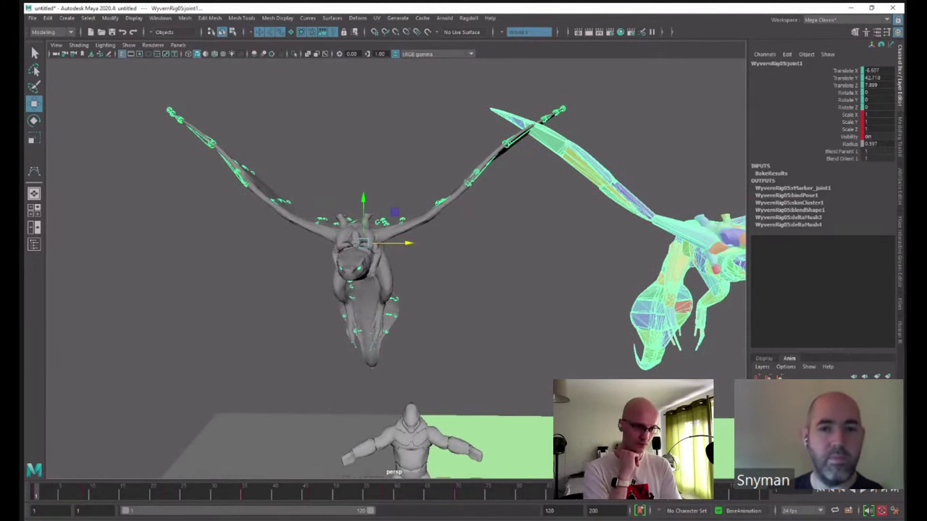
# - Play the simulation and examine from several angles how Kong rides on the wyvern's back
pyautogui.keyDown('alt'); pyautogui.moveTo(312, 365); pyautogui.dragTo(31, 356, button='middle'); pyautogui.keyUp('alt')
pyautogui.hotkey('alt', 'v')
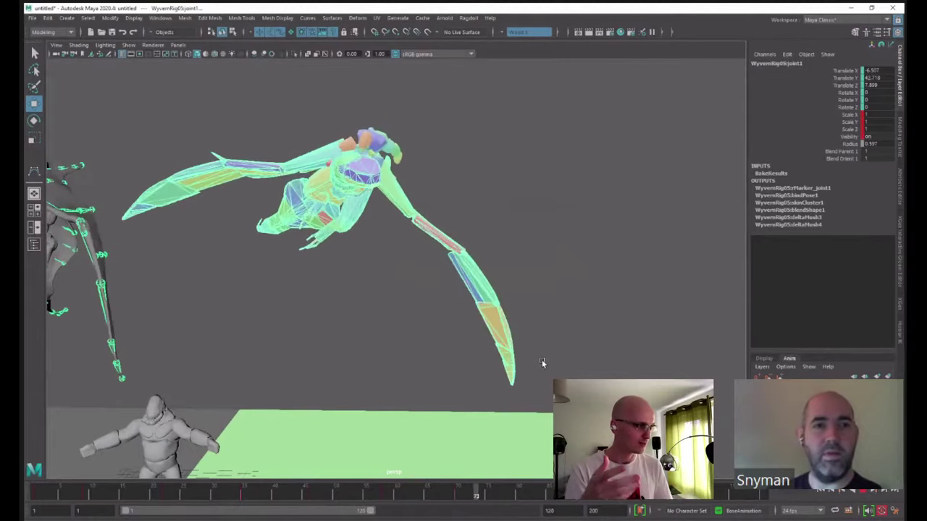
pyautogui.keyDown('alt'); pyautogui.moveTo(534, 362); pyautogui.dragTo(569, 365); pyautogui.keyUp('alt')
pyautogui.click(607, 291)
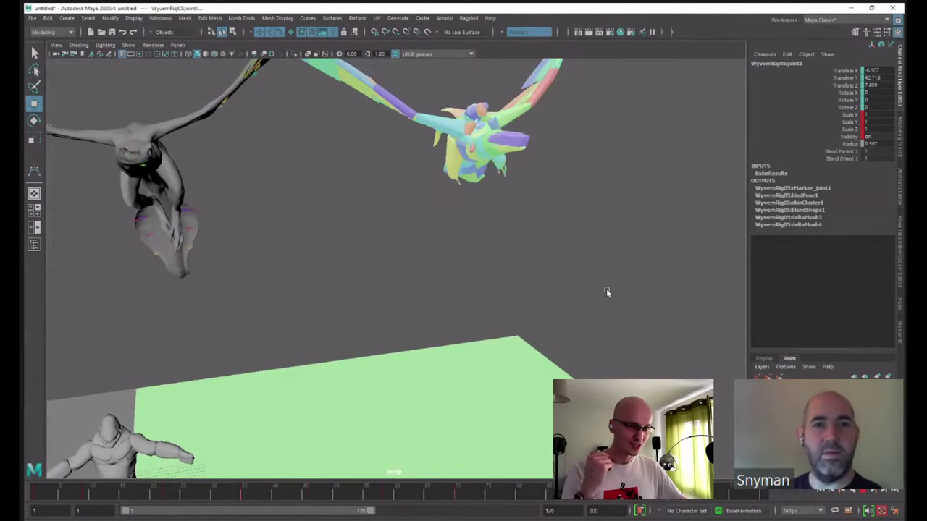
pyautogui.keyDown('alt'); pyautogui.moveTo(523, 288); pyautogui.dragTo(496, 282); pyautogui.keyUp('alt')
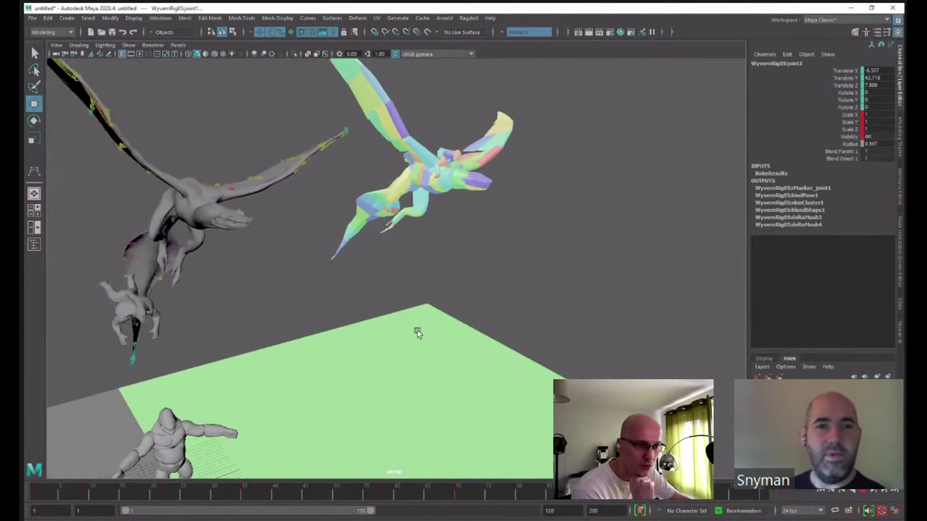
pyautogui.hotkey('alt', 'v')
# - Select the base joints of both wyvern wings plus joint8, and show the attributes of the rMarker_joint8 marker in shaded display
pyautogui.click(309, 329)
pyautogui.keyDown('alt'); pyautogui.moveTo(205, 294); pyautogui.dragTo(449, 319, button='middle'); pyautogui.keyUp('alt')
pyautogui.press('4')
pyautogui.keyDown('alt'); pyautogui.moveTo(240, 215); pyautogui.dragTo(311, 246); pyautogui.keyUp('alt')
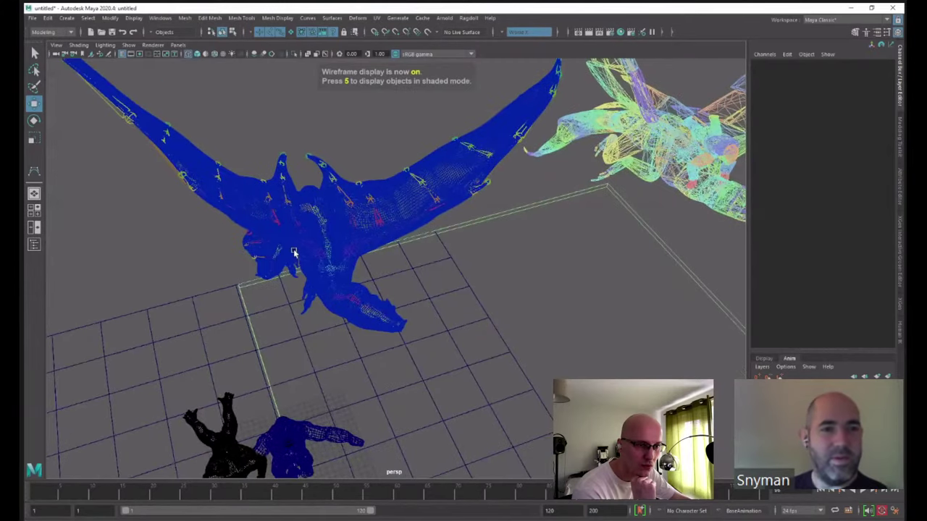
pyautogui.click(355, 248)
pyautogui.keyDown('shift'); pyautogui.click(375, 248); pyautogui.keyUp('shift')
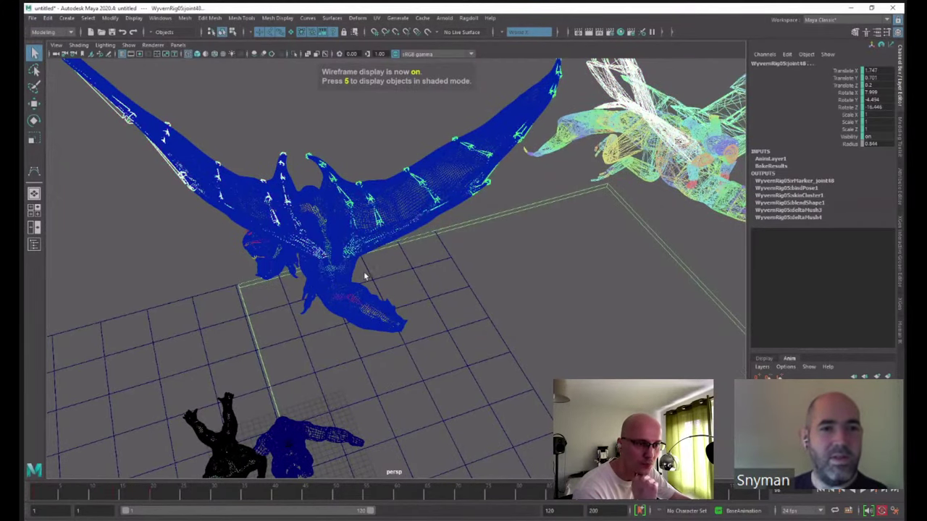
pyautogui.keyDown('alt'); pyautogui.moveTo(366, 276); pyautogui.dragTo(378, 283); pyautogui.keyUp('alt')
pyautogui.keyDown('shift'); pyautogui.click(388, 290); pyautogui.keyUp('shift')
pyautogui.keyDown('alt'); pyautogui.moveTo(477, 272); pyautogui.dragTo(480, 224); pyautogui.keyUp('alt')
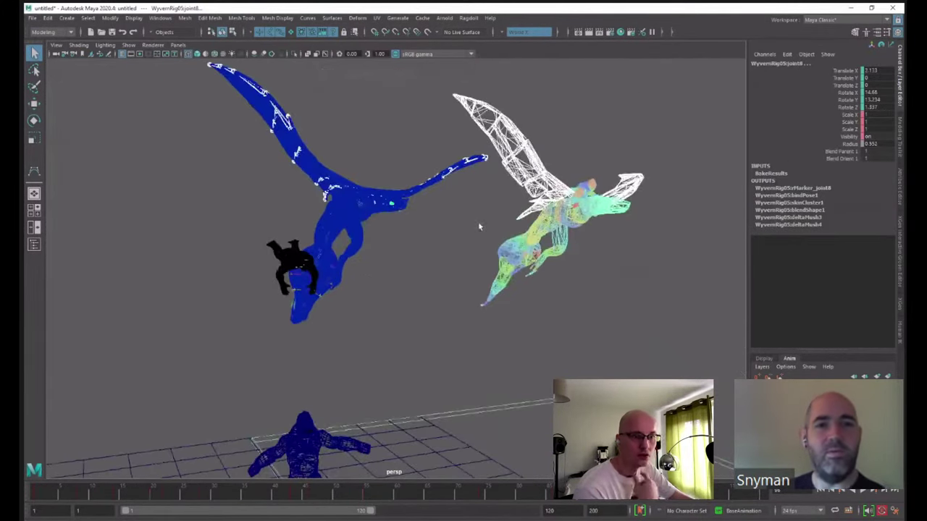
pyautogui.press('5')
pyautogui.click(801, 187)
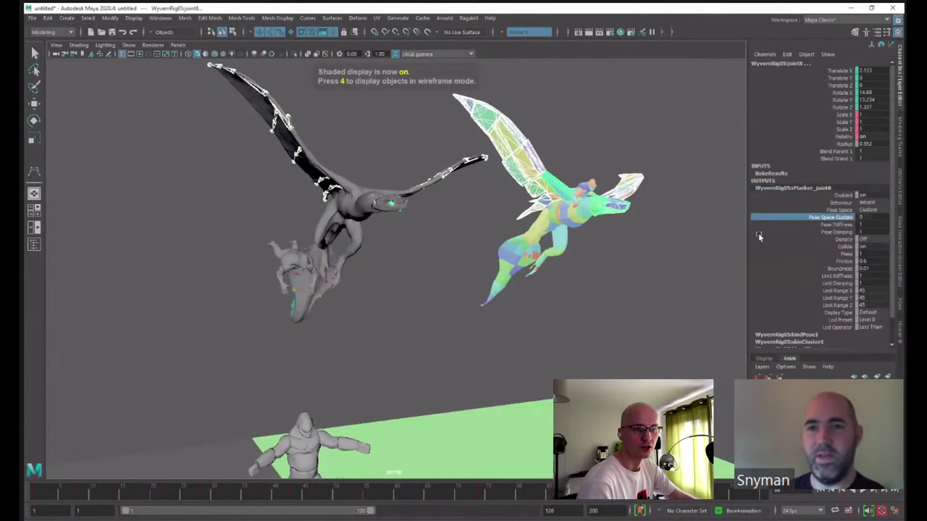
# - Try to animate Pose Space Custom on the selected markers by keying it at frame 27 and moving on to frame 32
pyautogui.keyDown('alt'); pyautogui.moveTo(724, 241); pyautogui.dragTo(548, 282, button='right'); pyautogui.keyUp('alt')
pyautogui.keyDown('alt'); pyautogui.moveTo(720, 381); pyautogui.dragTo(760, 386); pyautogui.keyUp('alt')
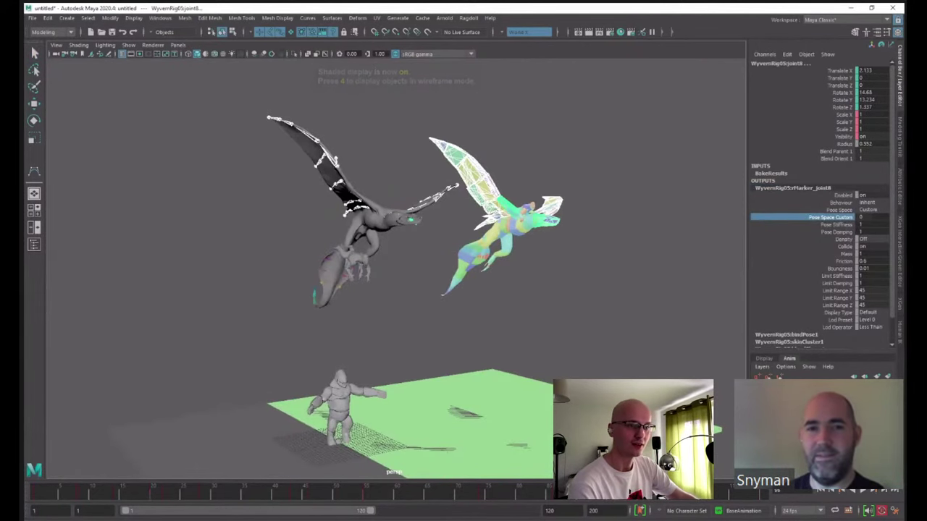
pyautogui.click(825, 492)
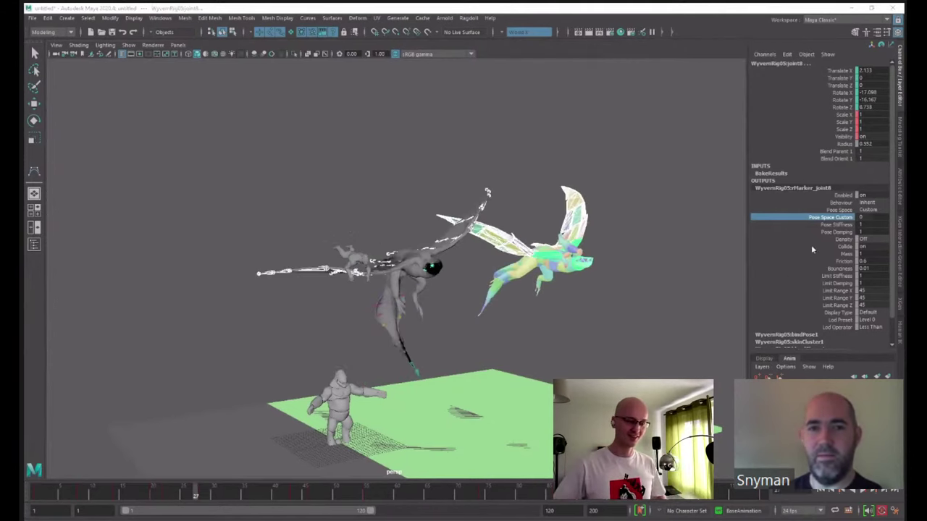
pyautogui.rightClick(841, 220)
pyautogui.click(838, 237)
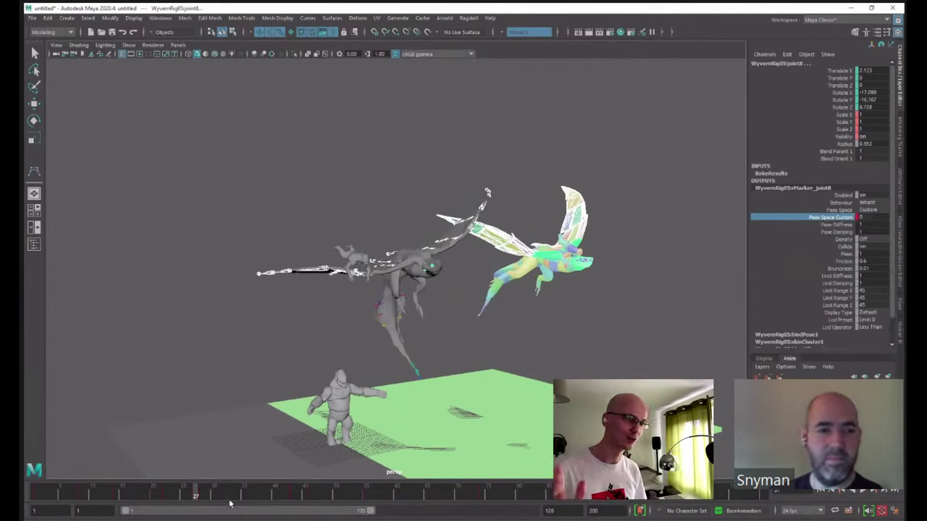
pyautogui.moveTo(198, 494); pyautogui.dragTo(226, 495)
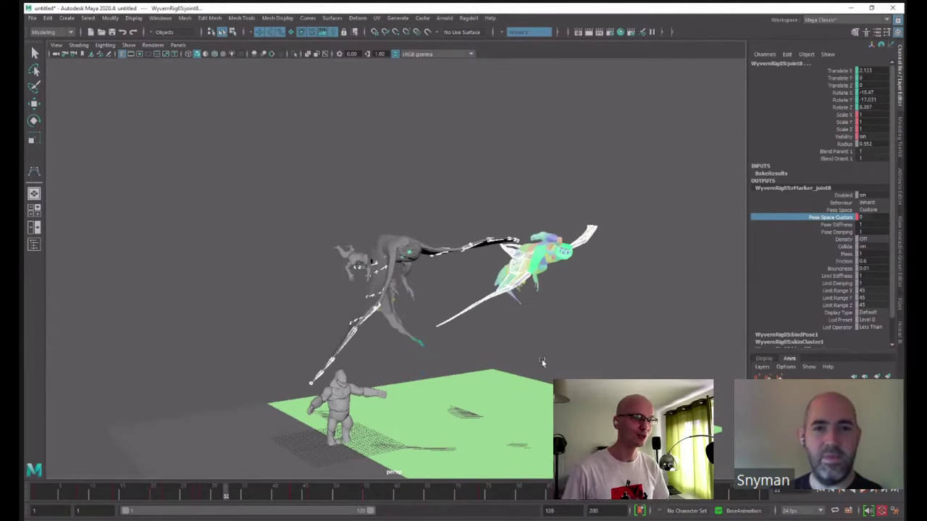
# - Play the simulation from the start and examine how the keyed Pose Space Custom affects the wyvern's flight
pyautogui.click(825, 492)
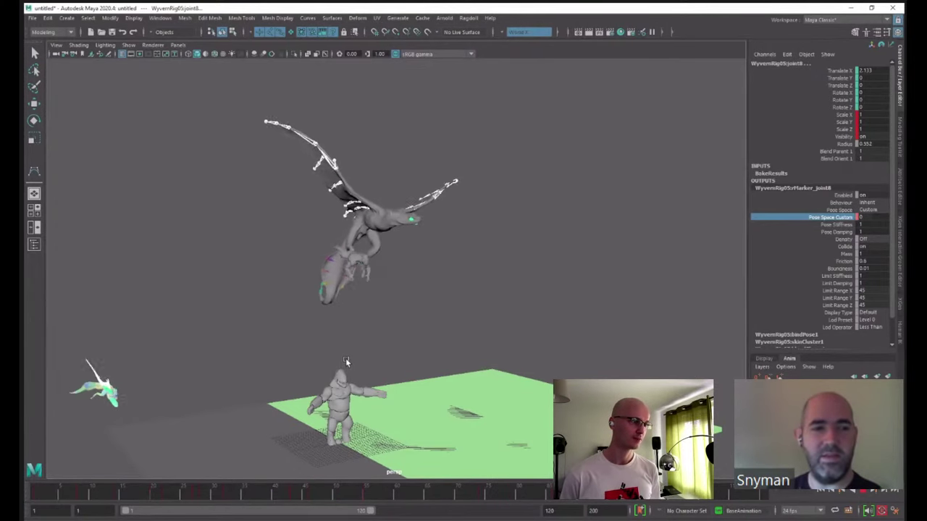
pyautogui.click(821, 492)
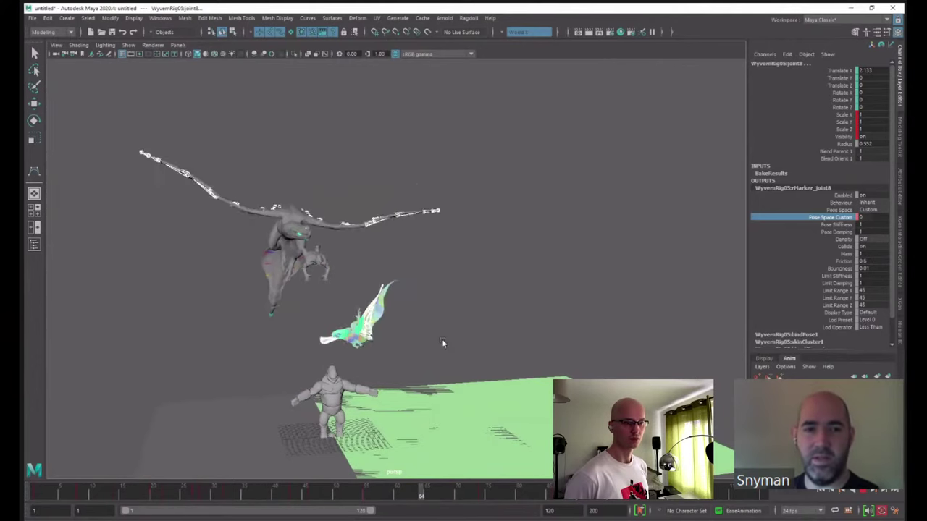
pyautogui.keyDown('alt'); pyautogui.moveTo(443, 341); pyautogui.dragTo(408, 355); pyautogui.keyUp('alt')
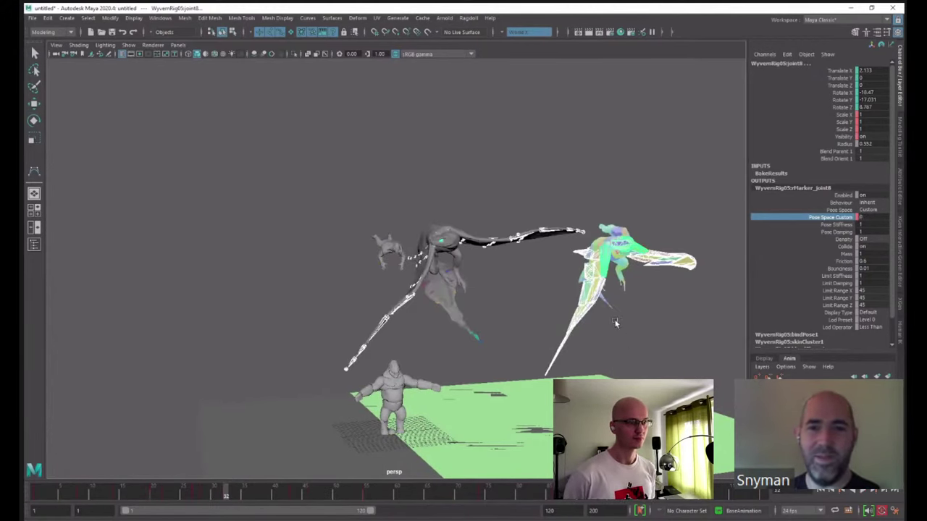
pyautogui.hotkey('alt', 'v')
pyautogui.keyDown('alt'); pyautogui.moveTo(478, 307); pyautogui.dragTo(581, 319); pyautogui.keyUp('alt')
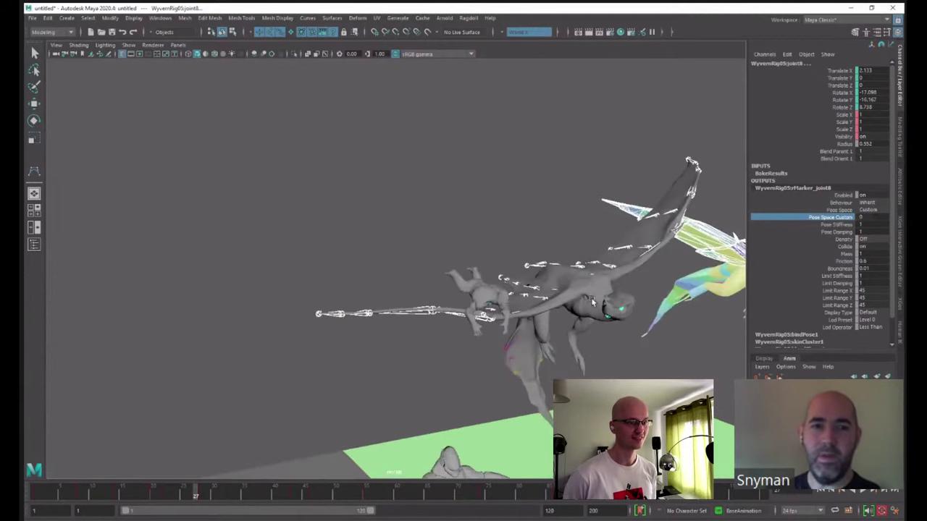
# - Select the wyvern's root joint1 in wireframe, return to shaded display and play its flight motion, viewing it from several angles
pyautogui.press('4')
pyautogui.press('q')
pyautogui.click(569, 290)
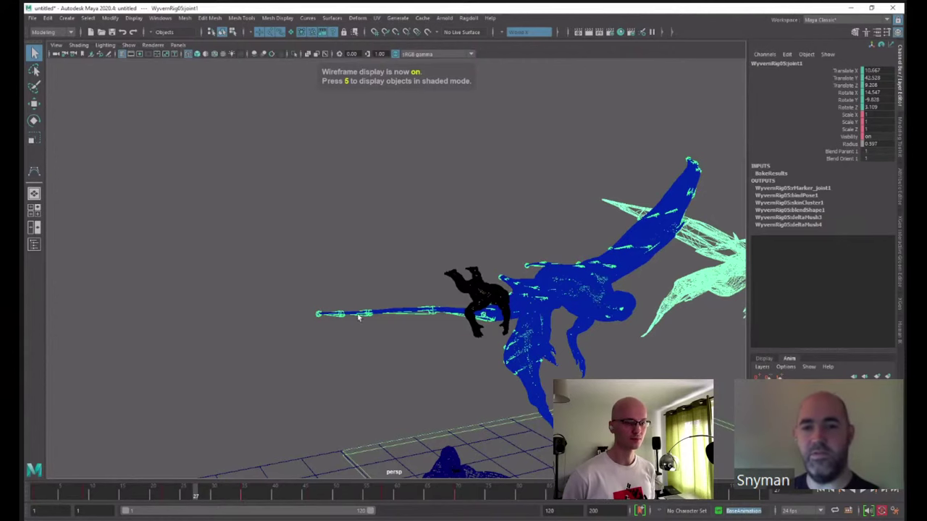
pyautogui.press('5')
pyautogui.keyDown('alt'); pyautogui.moveTo(369, 319); pyautogui.dragTo(454, 356); pyautogui.keyUp('alt')
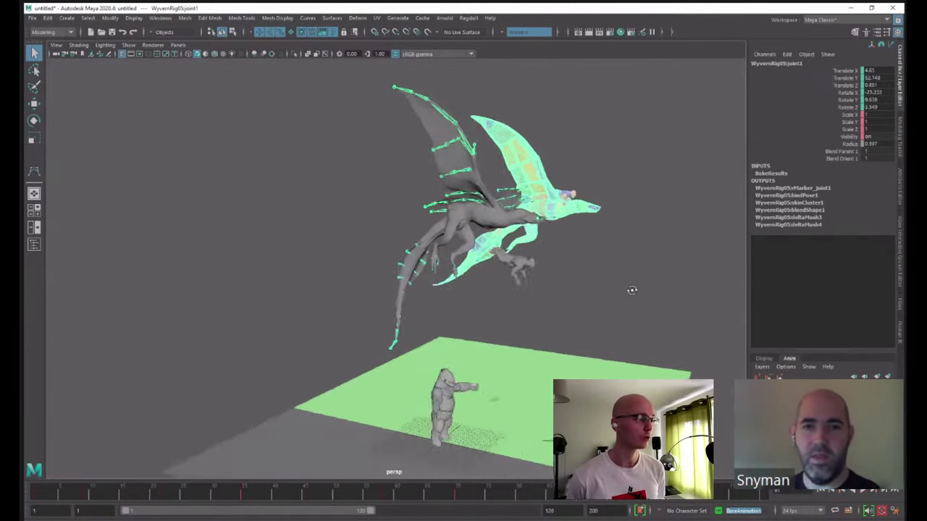
pyautogui.click(863, 491)
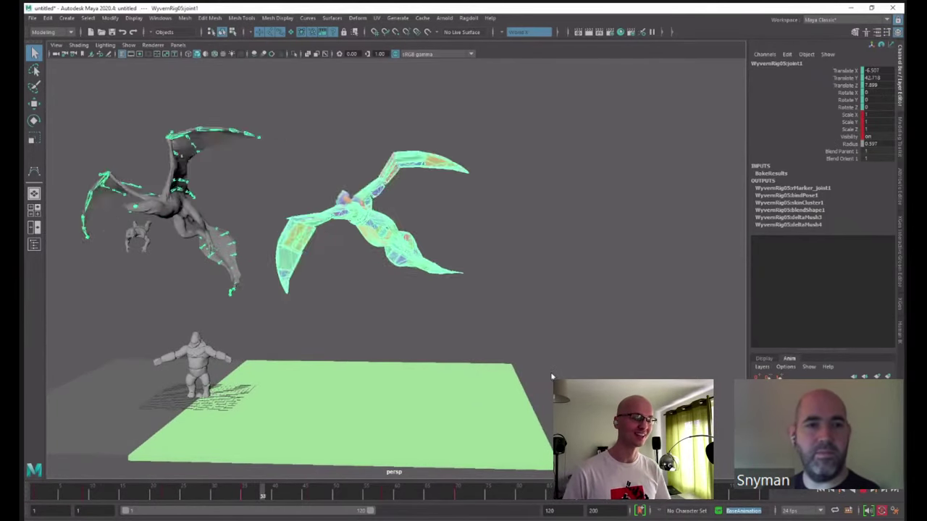
pyautogui.keyDown('alt'); pyautogui.moveTo(554, 374); pyautogui.dragTo(499, 371); pyautogui.keyUp('alt')
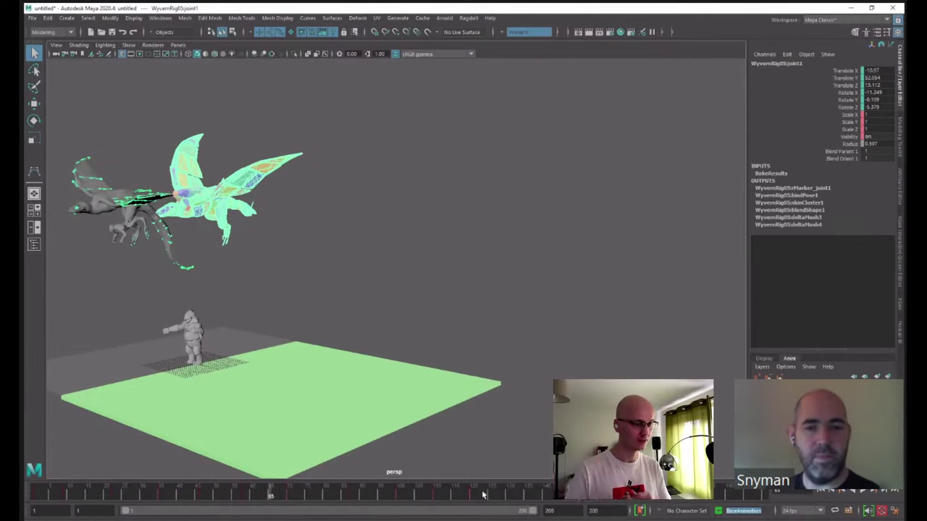
# - Extend the playback range to frame 200 and pose root joint1 in a nearly full roll at frame 160, with Rotate X about -347
pyautogui.moveTo(470, 494); pyautogui.dragTo(477, 496)
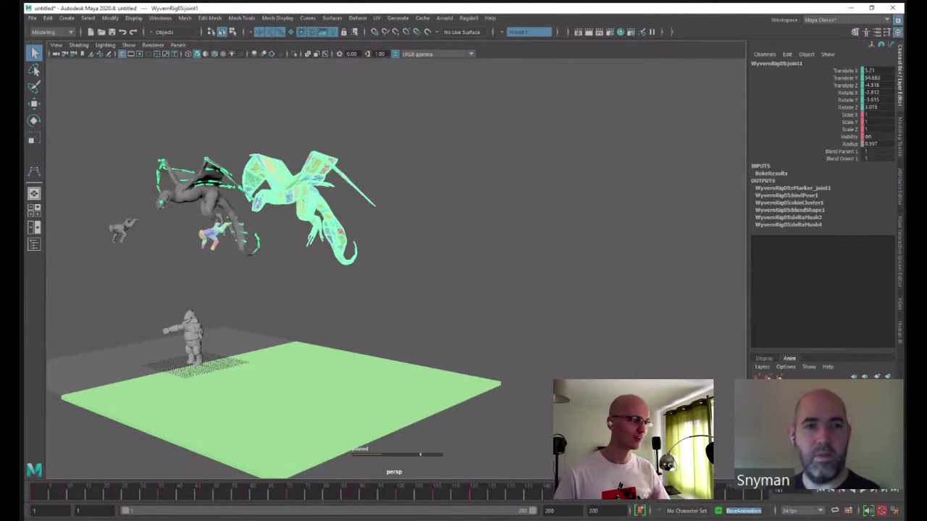
pyautogui.keyDown('alt'); pyautogui.moveTo(293, 236); pyautogui.dragTo(352, 233); pyautogui.keyUp('alt')
pyautogui.press('Escape')
pyautogui.press('e')
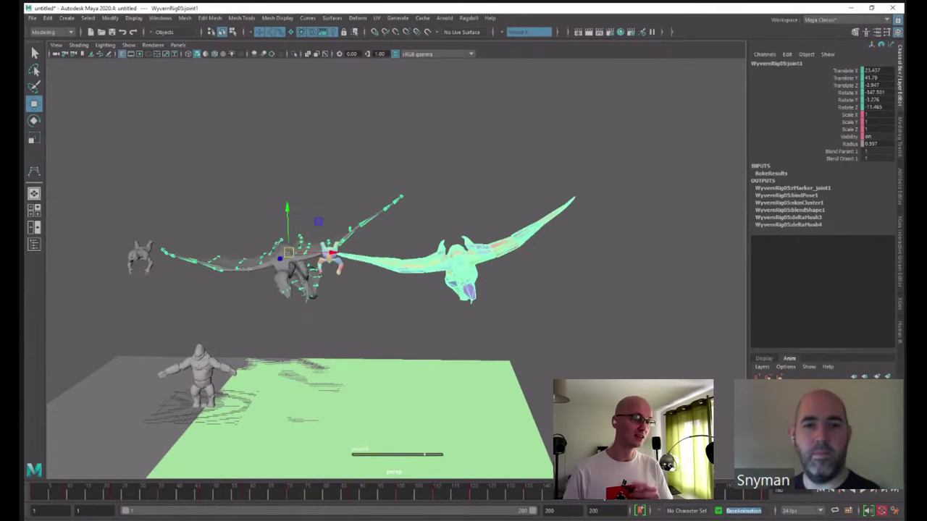
pyautogui.press('e')
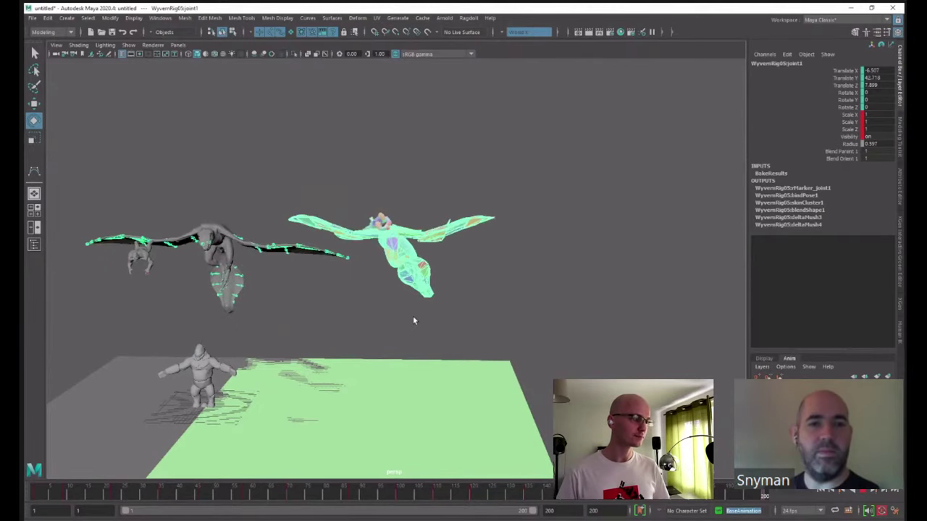
# - Select wing joint48 and replay the simulation from the start, stopping at frame 140 to examine the wyvern's roll
pyautogui.hotkey('alt', 'v')
pyautogui.keyDown('alt'); pyautogui.moveTo(415, 306); pyautogui.dragTo(441, 330); pyautogui.keyUp('alt')
pyautogui.click(259, 210)
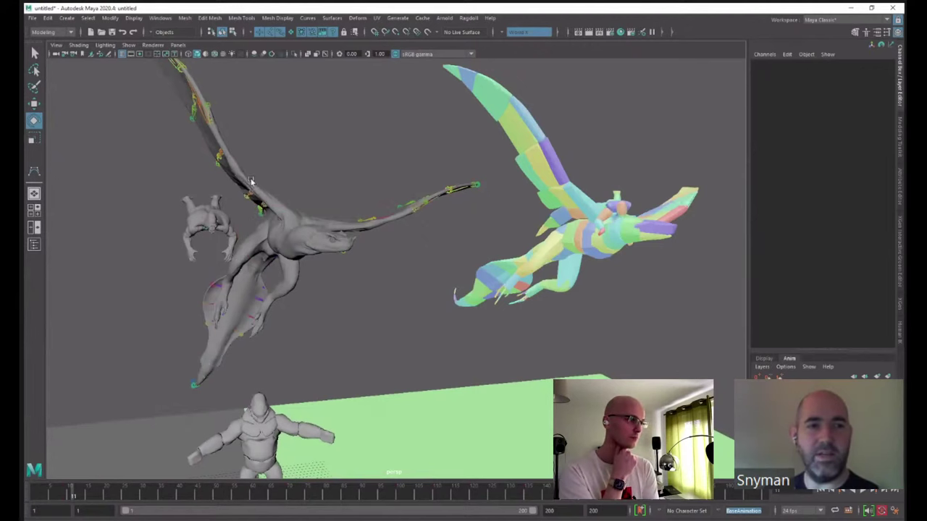
pyautogui.keyDown('alt'); pyautogui.moveTo(345, 262); pyautogui.dragTo(327, 298); pyautogui.keyUp('alt')
pyautogui.click(339, 292)
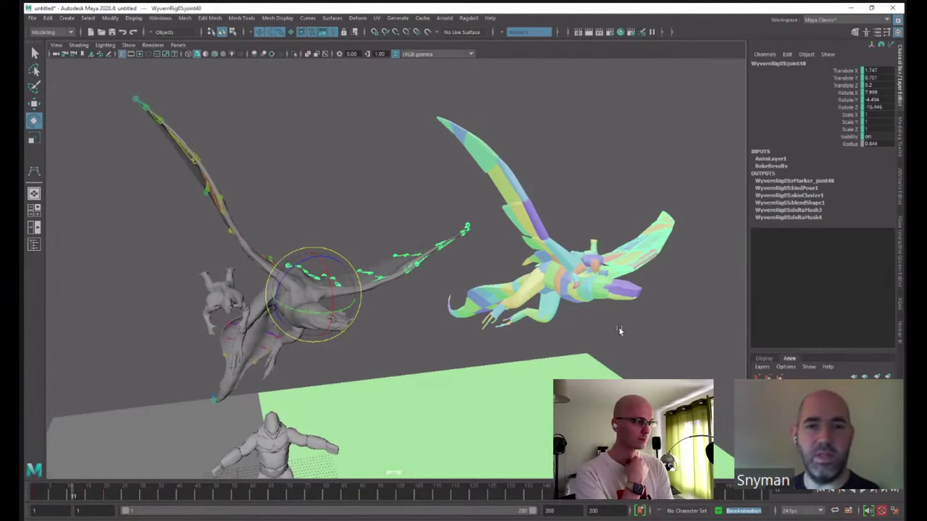
pyautogui.keyDown('alt'); pyautogui.moveTo(619, 331); pyautogui.dragTo(570, 288, button='middle'); pyautogui.keyUp('alt')
pyautogui.click(822, 492)
pyautogui.click(864, 492)
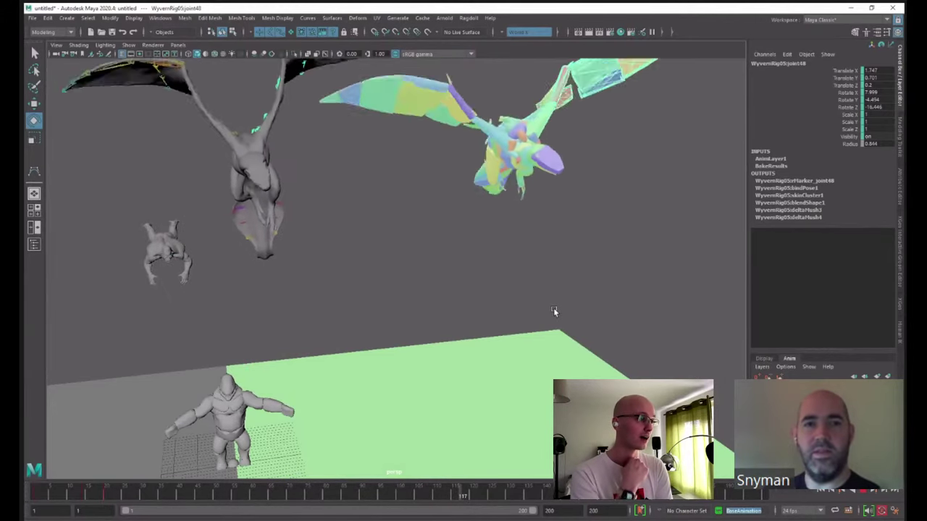
pyautogui.hotkey('alt', 'v')
pyautogui.keyDown('alt'); pyautogui.moveTo(613, 283); pyautogui.dragTo(533, 261, button='right'); pyautogui.keyUp('alt')
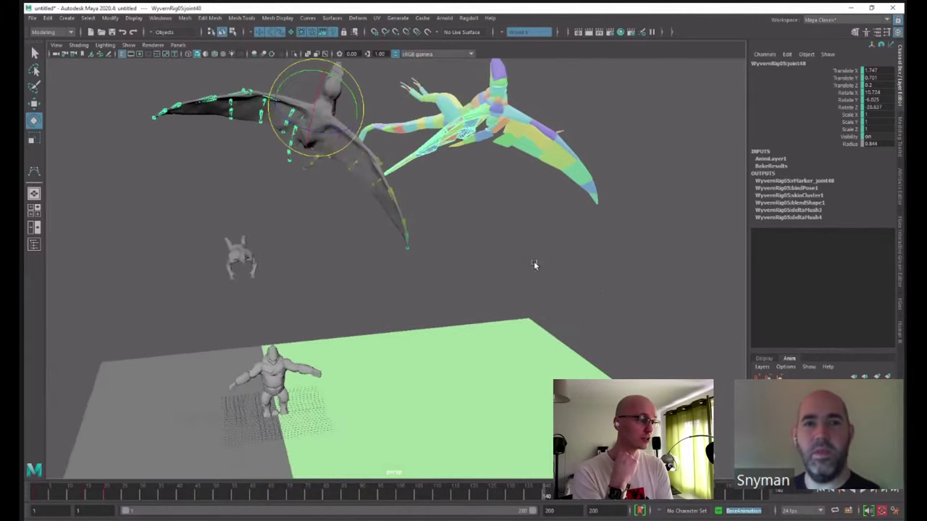
pyautogui.keyDown('alt'); pyautogui.moveTo(533, 261); pyautogui.dragTo(545, 289, button='middle'); pyautogui.keyUp('alt')
# - Select the Kong-to-wyvern distance constraints, including joint2_to_joint4 and joint19_to_joint7, and key their Stiffness from 0.1 to 0 to release Kong
pyautogui.click(161, 17)
pyautogui.click(198, 112)
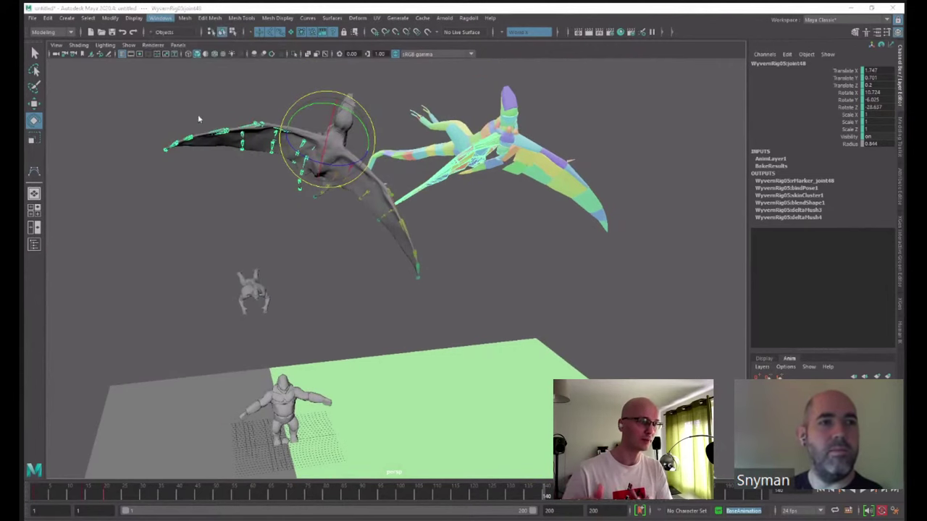
pyautogui.moveTo(550, 507); pyautogui.dragTo(549, 515)
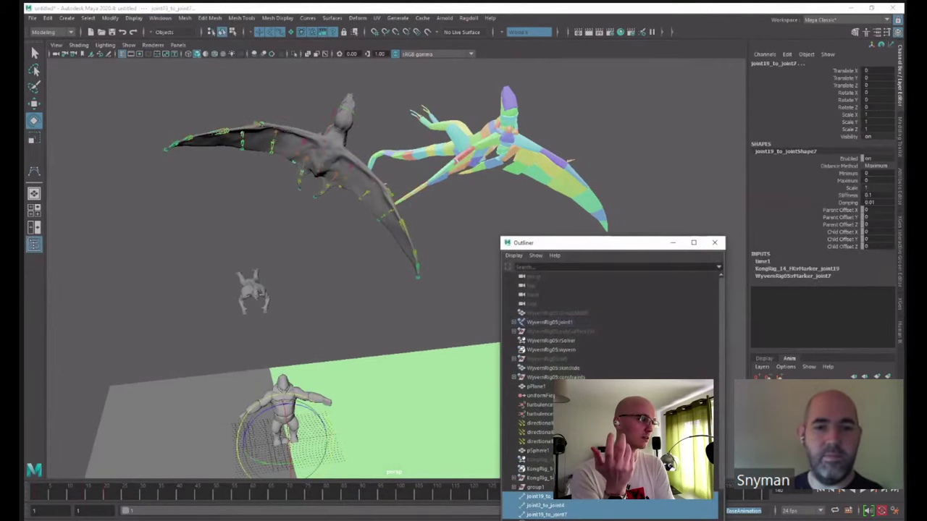
pyautogui.click(673, 243)
pyautogui.rightClick(841, 196)
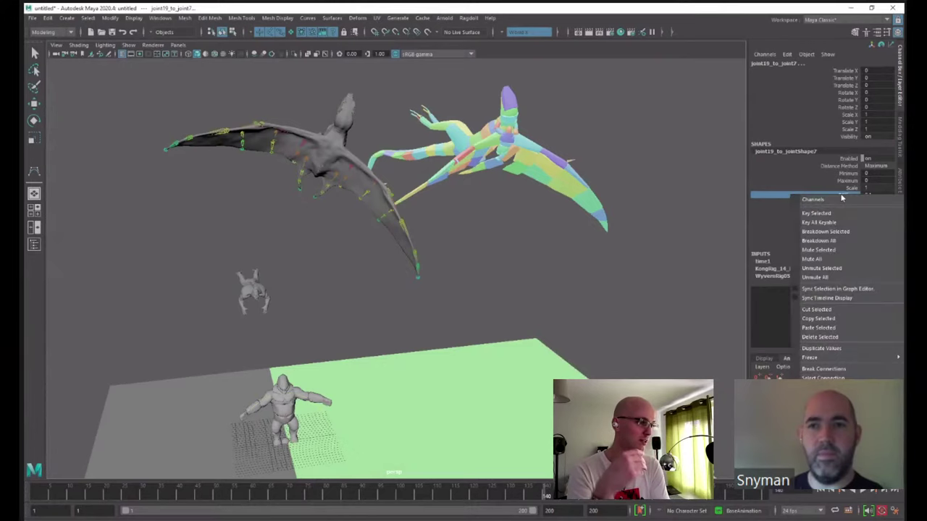
pyautogui.click(837, 213)
pyautogui.click(547, 495)
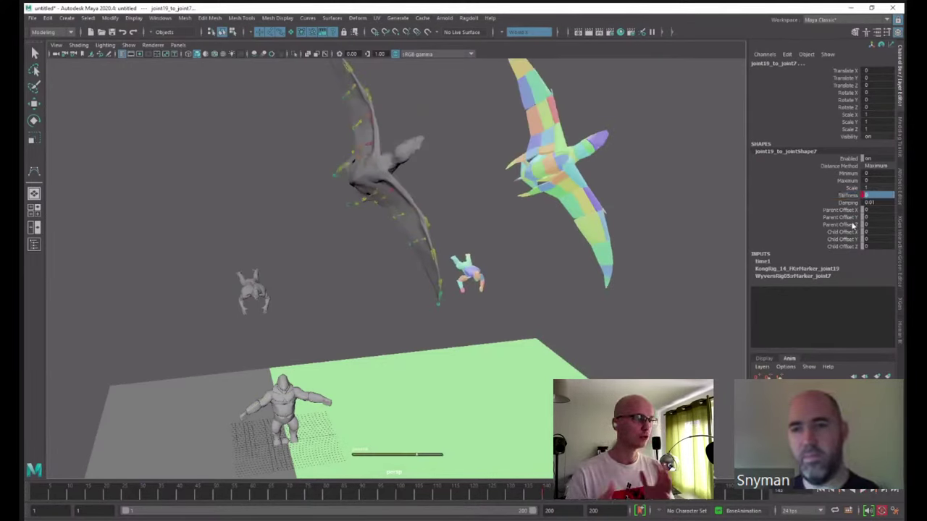
# - Play the simulation and examine from several angles how Kong lets go of the wyvern and falls
pyautogui.click(863, 491)
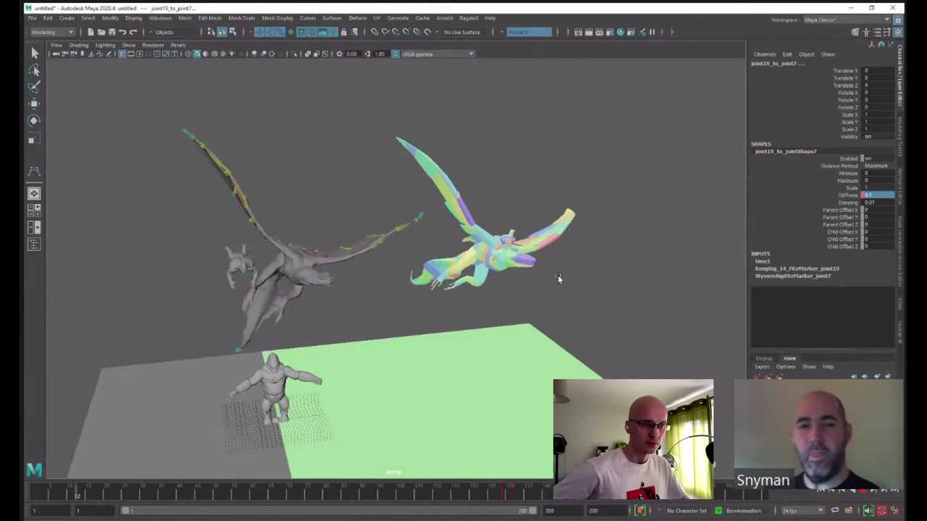
pyautogui.keyDown('alt'); pyautogui.moveTo(607, 282); pyautogui.dragTo(556, 301); pyautogui.keyUp('alt')
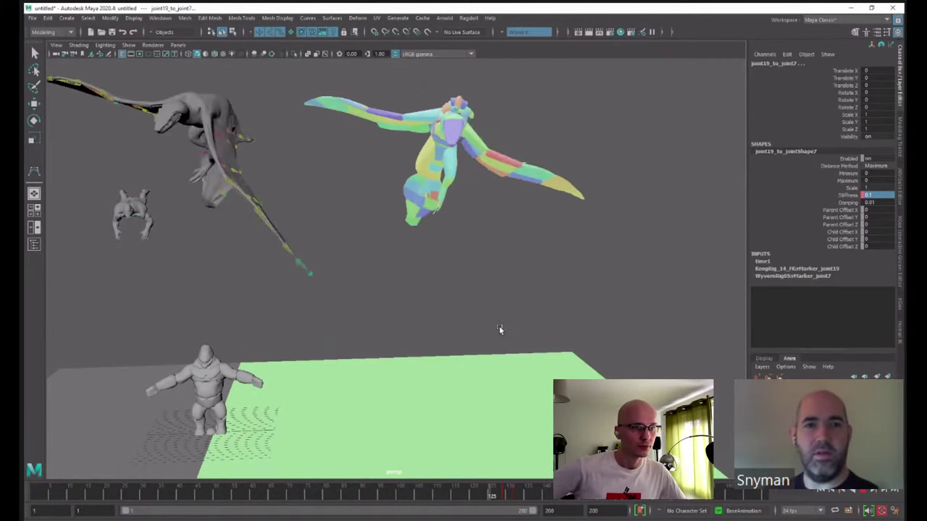
pyautogui.keyDown('alt'); pyautogui.moveTo(554, 298); pyautogui.dragTo(604, 338, button='middle'); pyautogui.keyUp('alt')
pyautogui.keyDown('alt'); pyautogui.moveTo(605, 338); pyautogui.dragTo(549, 318, button='right'); pyautogui.keyUp('alt')
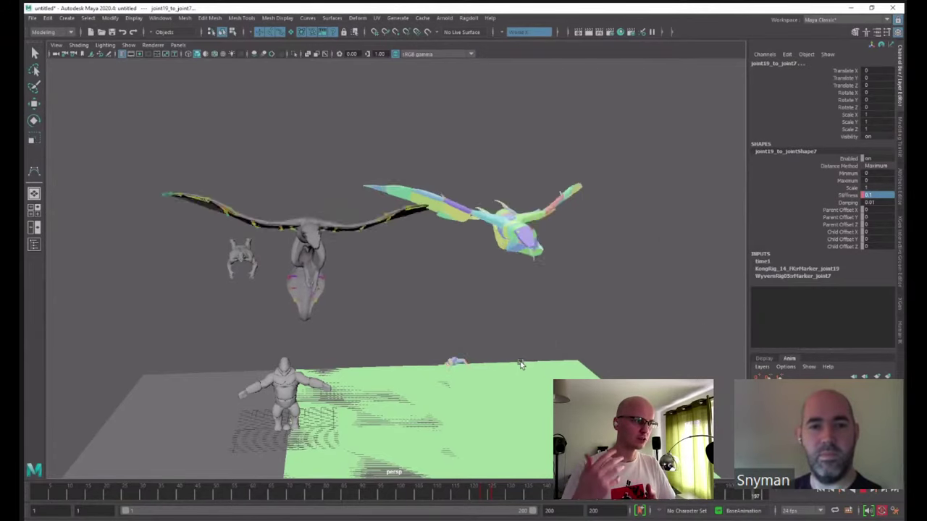
pyautogui.hotkey('alt', 'v')
# - Deselect everything, check the released Kong and the wyvern from a closer view, and return to the first frame
pyautogui.keyDown('alt'); pyautogui.moveTo(521, 363); pyautogui.dragTo(547, 392); pyautogui.keyUp('alt')
pyautogui.click(635, 323)
pyautogui.keyDown('alt'); pyautogui.moveTo(563, 323); pyautogui.dragTo(632, 295, button='right'); pyautogui.keyUp('alt')
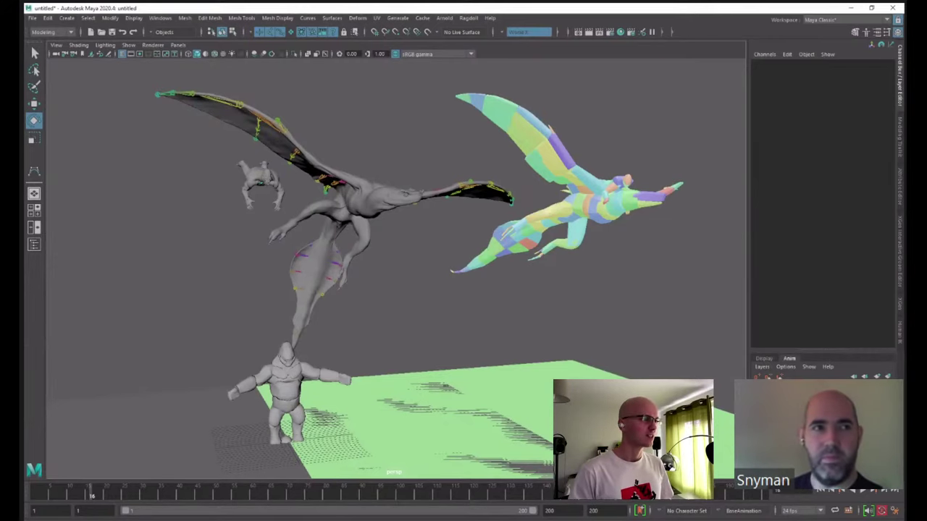
pyautogui.keyDown('alt'); pyautogui.moveTo(673, 320); pyautogui.dragTo(666, 366); pyautogui.keyUp('alt')
pyautogui.click(813, 490)
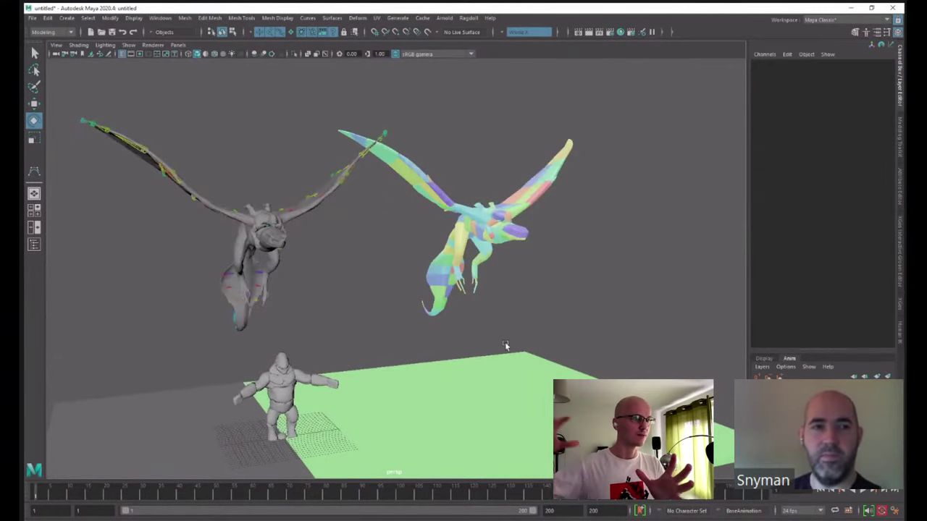
# - Switch to the side view and frame the wyvern's head with Kong on its back
pyautogui.keyDown('alt'); pyautogui.moveTo(505, 342); pyautogui.dragTo(612, 322); pyautogui.keyUp('alt')
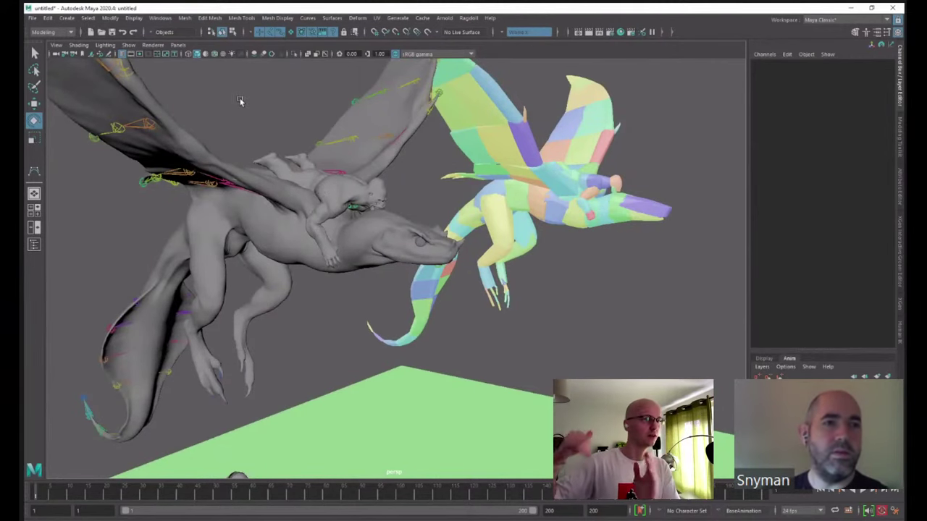
pyautogui.press('space')
pyautogui.moveTo(315, 105); pyautogui.dragTo(474, 213)
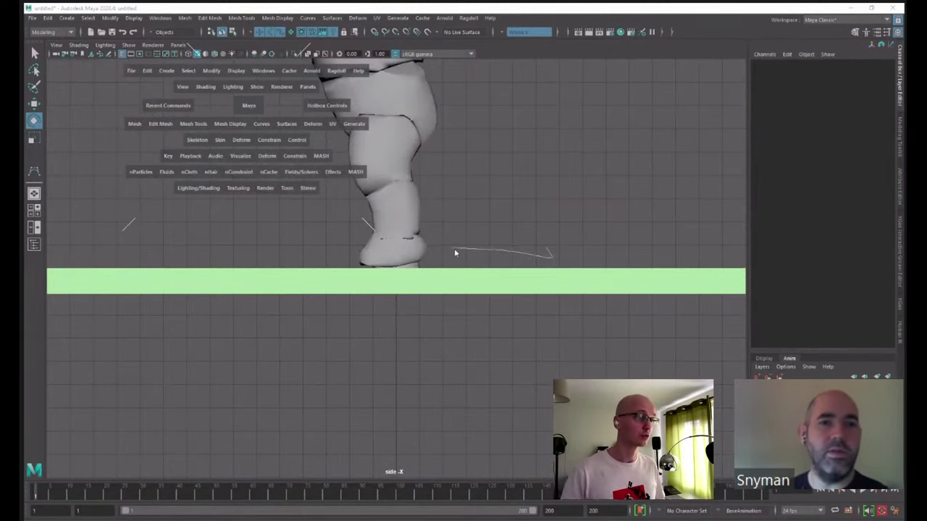
pyautogui.moveTo(523, 254)
pyautogui.mouseDown()
pyautogui.moveTo(536, 245)
pyautogui.moveTo(523, 216)
pyautogui.moveTo(529, 193)
pyautogui.mouseUp()
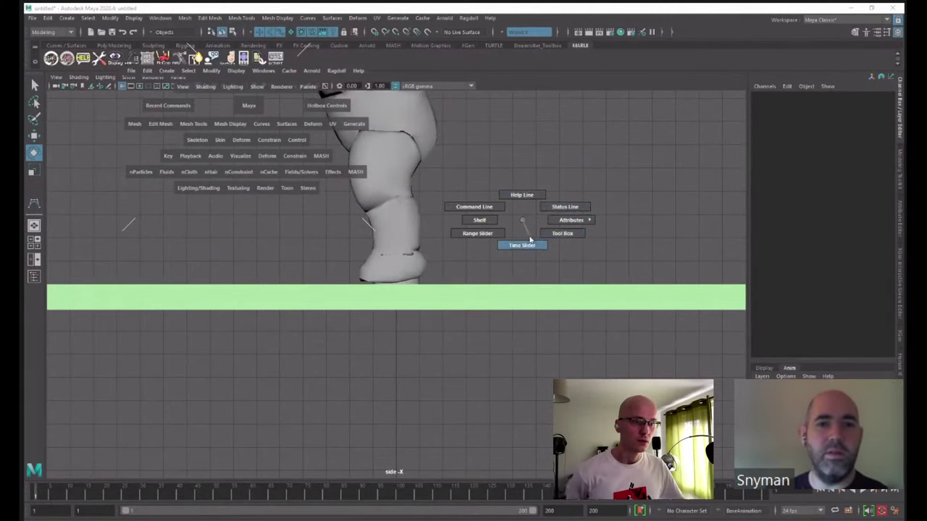
pyautogui.moveTo(496, 235); pyautogui.dragTo(495, 218)
pyautogui.keyDown('alt'); pyautogui.moveTo(491, 197); pyautogui.dragTo(542, 385, button='middle'); pyautogui.keyUp('alt')
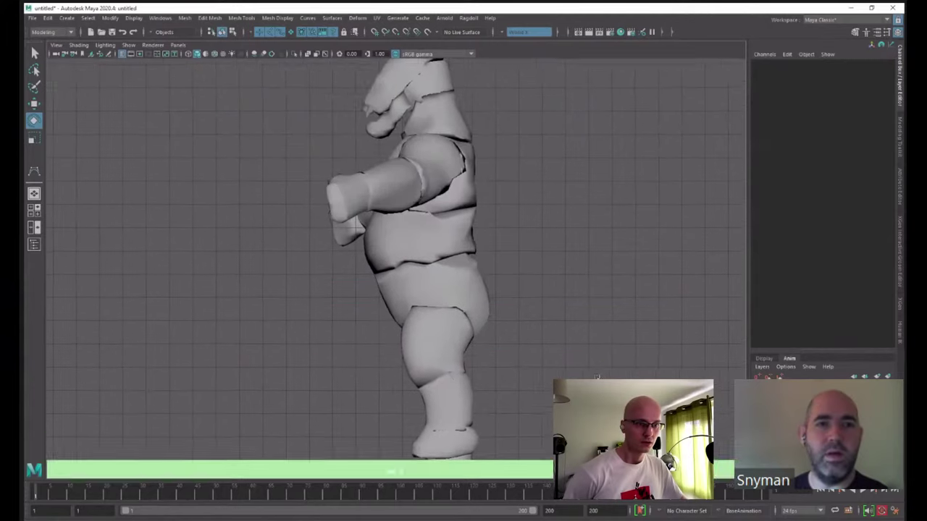
pyautogui.keyDown('alt'); pyautogui.moveTo(543, 385); pyautogui.dragTo(413, 241, button='right'); pyautogui.keyUp('alt')
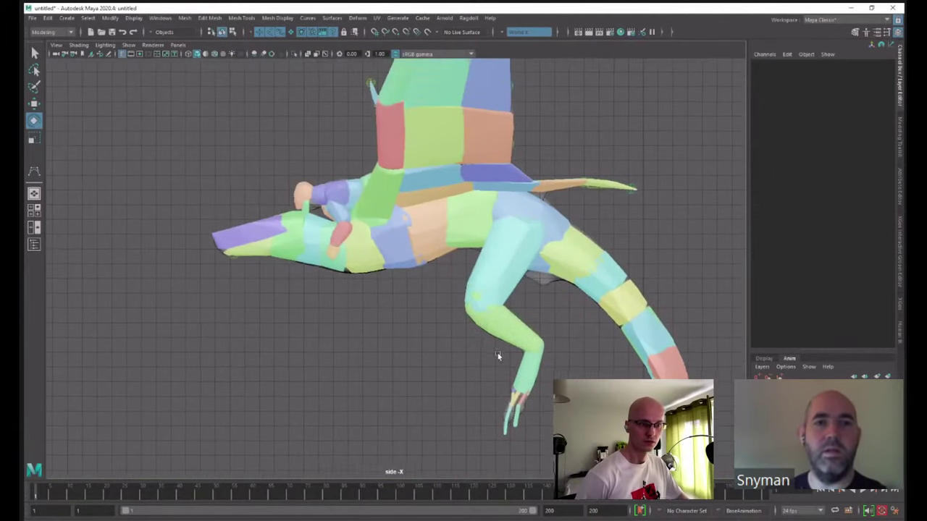
pyautogui.scroll(5, 493, 199)
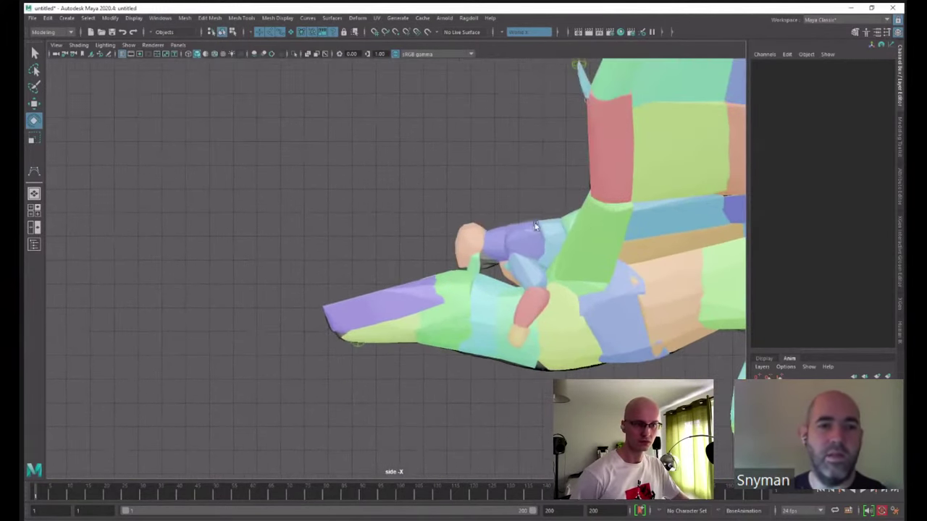
# - Switch to the Rigging menu set and draw a joint chain hanging down and forward from the wyvern's jaw tip
pyautogui.click(67, 17)
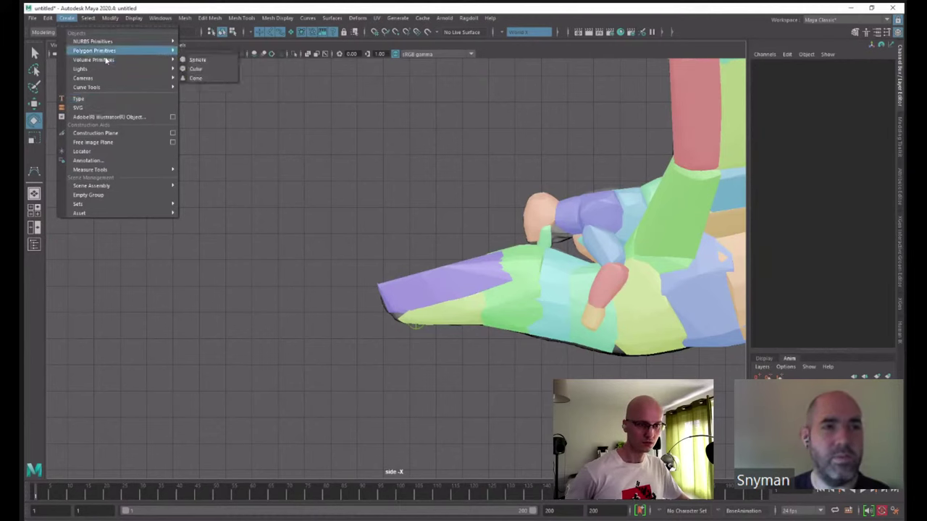
pyautogui.click(308, 17)
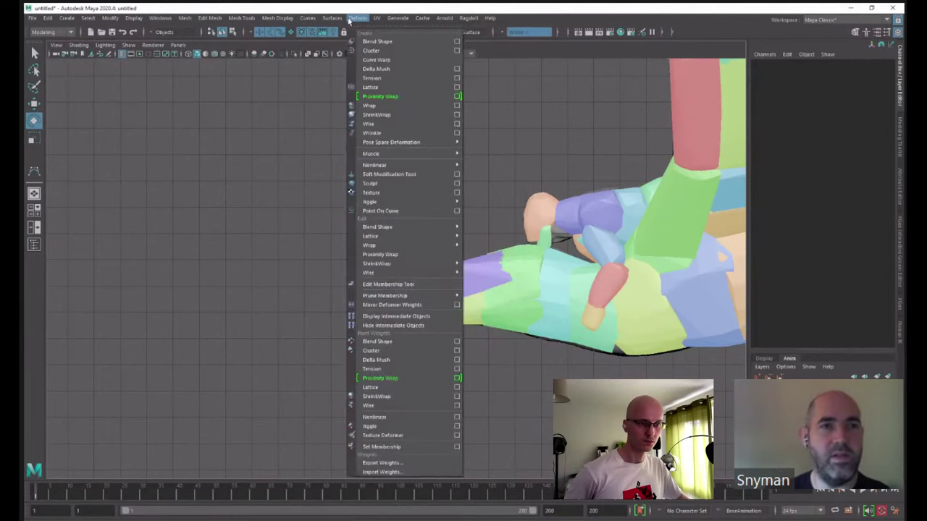
pyautogui.moveTo(287, 19)
pyautogui.click(42, 32)
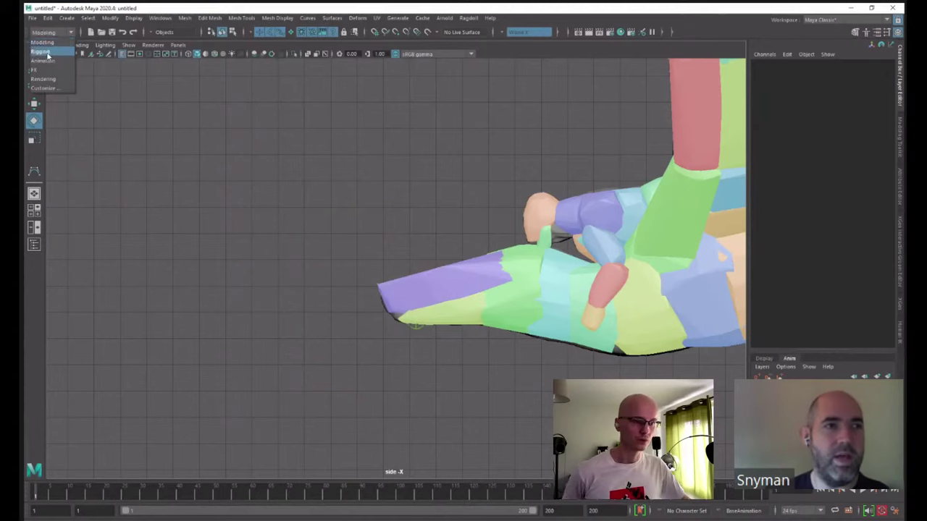
pyautogui.click(188, 18)
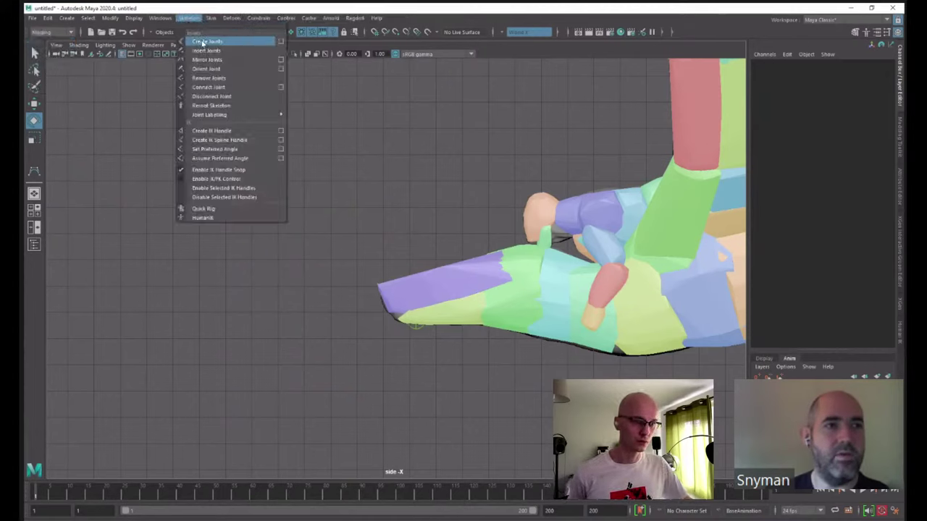
pyautogui.click(204, 41)
pyautogui.click(388, 316)
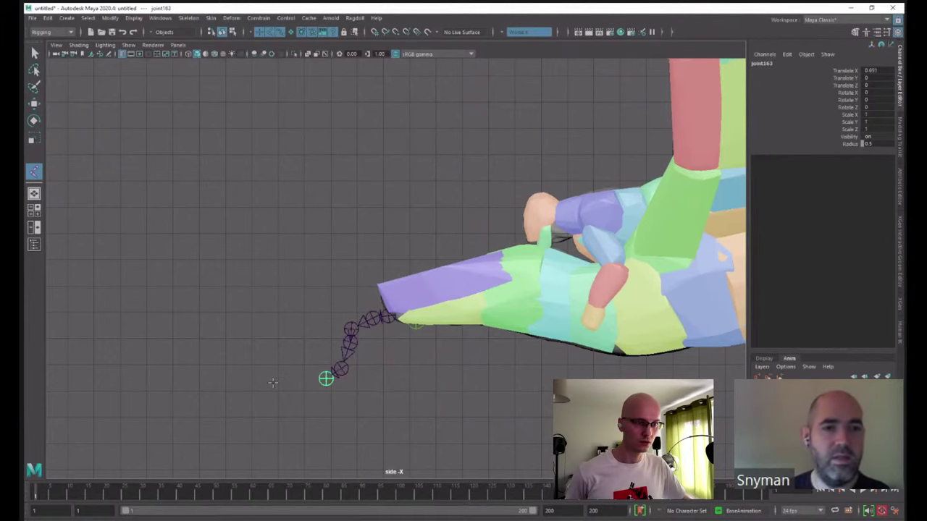
# - Finish the joint chain, select its joints from root to tip, and apply Ragdoll's Assign and Connect to them
pyautogui.press('e')
pyautogui.keyDown('alt'); pyautogui.moveTo(377, 319); pyautogui.dragTo(377, 279, button='middle'); pyautogui.keyUp('alt')
pyautogui.scroll(3, 375, 281)
pyautogui.press('w')
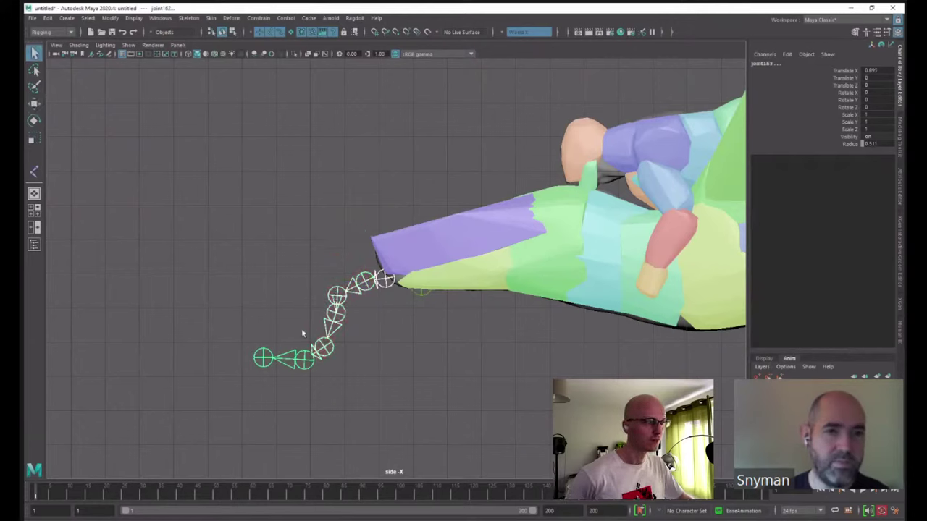
pyautogui.click(362, 19)
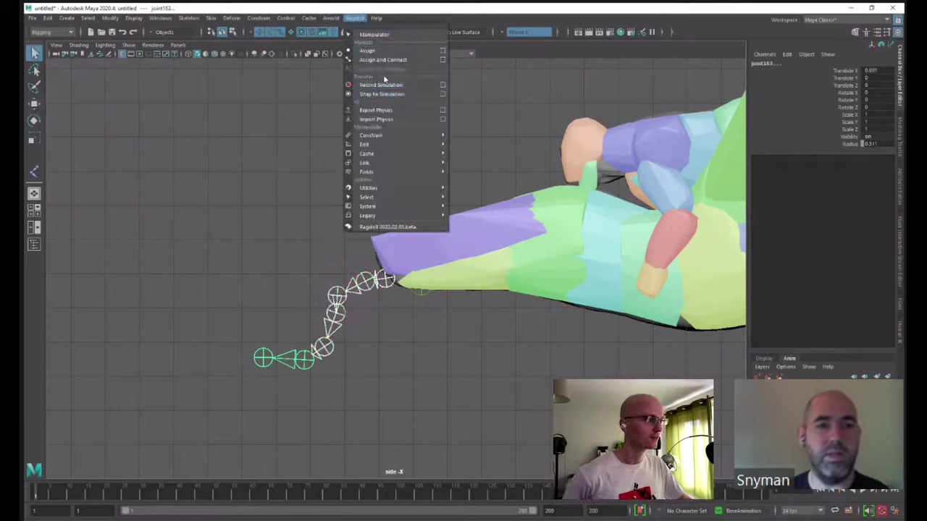
pyautogui.click(407, 61)
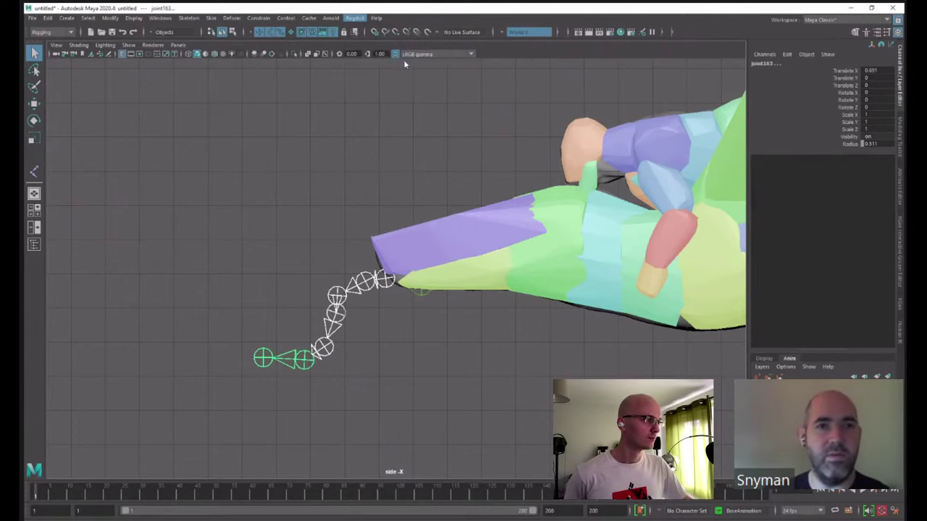
pyautogui.click(422, 302)
# - Select the new chain's root joint158 and, in the perspective view, move it in X to about -6.46 at the wyvern's mouth
pyautogui.click(382, 286)
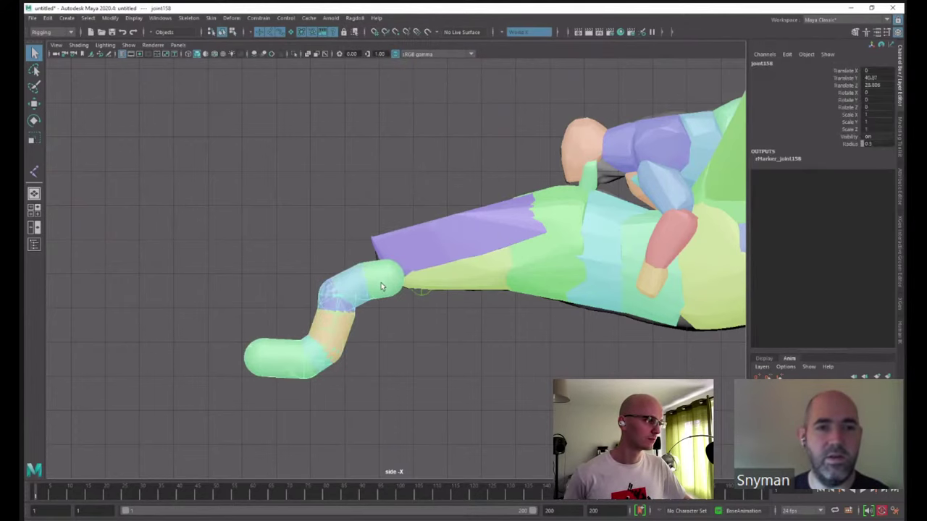
pyautogui.press('space')
pyautogui.moveTo(440, 257)
pyautogui.keyDown('alt'); pyautogui.mouseDown()
pyautogui.moveTo(261, 271)
pyautogui.moveTo(382, 243)
pyautogui.moveTo(415, 251)
pyautogui.mouseUp(); pyautogui.keyUp('alt')
pyautogui.press('w')
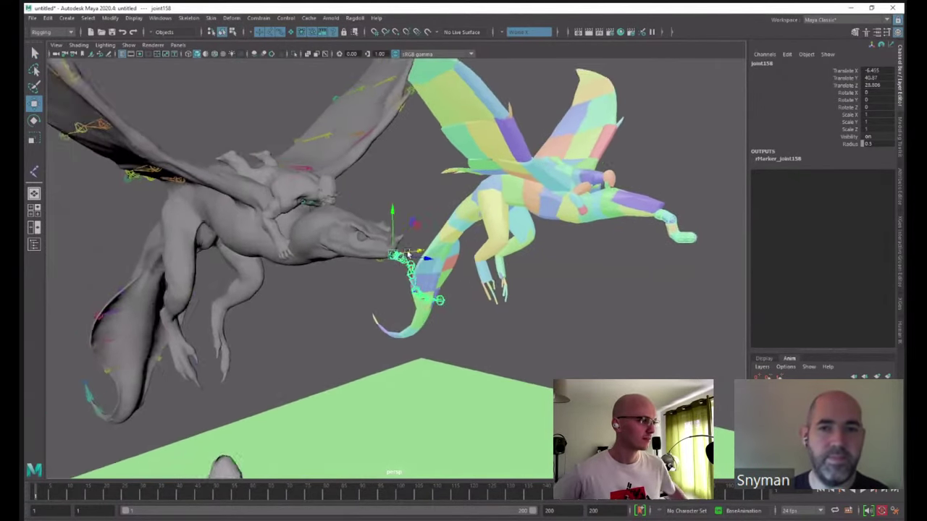
pyautogui.keyDown('alt'); pyautogui.moveTo(373, 254); pyautogui.dragTo(411, 265, button='right'); pyautogui.keyUp('alt')
pyautogui.keyDown('alt'); pyautogui.moveTo(411, 265); pyautogui.dragTo(356, 270); pyautogui.keyUp('alt')
# - Show the scene in wireframe, add the wyvern's joint9 to the root joint selection, and reparent the chain's marker to it with Ragdoll
pyautogui.press('4')
pyautogui.keyDown('alt'); pyautogui.moveTo(306, 250); pyautogui.dragTo(362, 221); pyautogui.keyUp('alt')
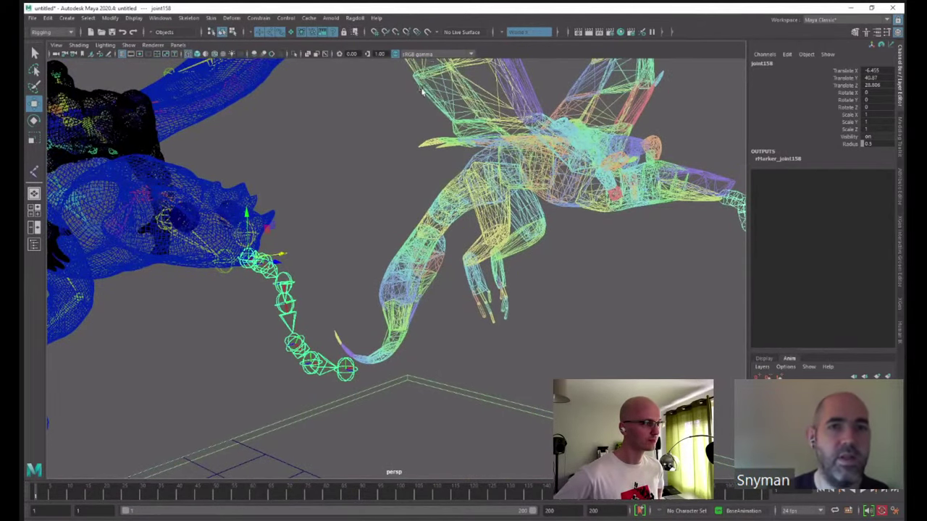
pyautogui.keyDown('alt'); pyautogui.moveTo(421, 90); pyautogui.dragTo(255, 262); pyautogui.keyUp('alt')
pyautogui.click(253, 261)
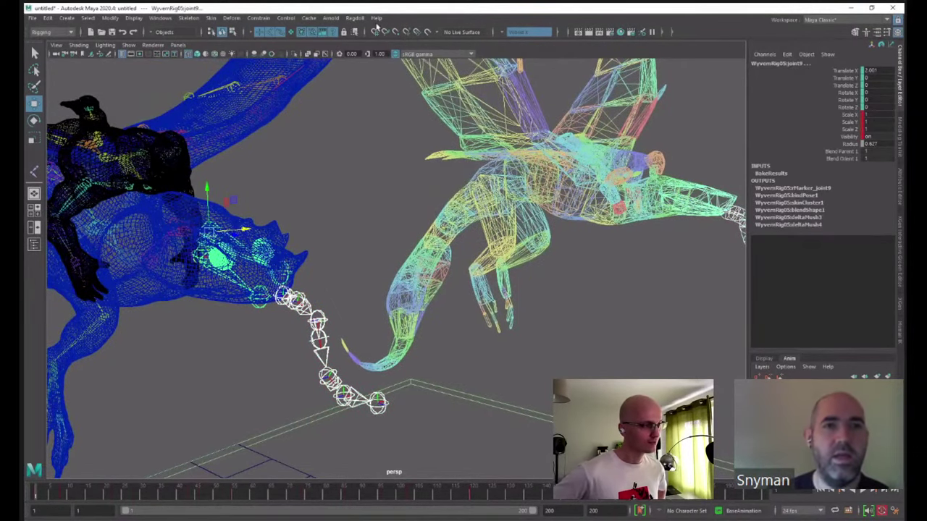
pyautogui.click(355, 18)
pyautogui.moveTo(398, 160)
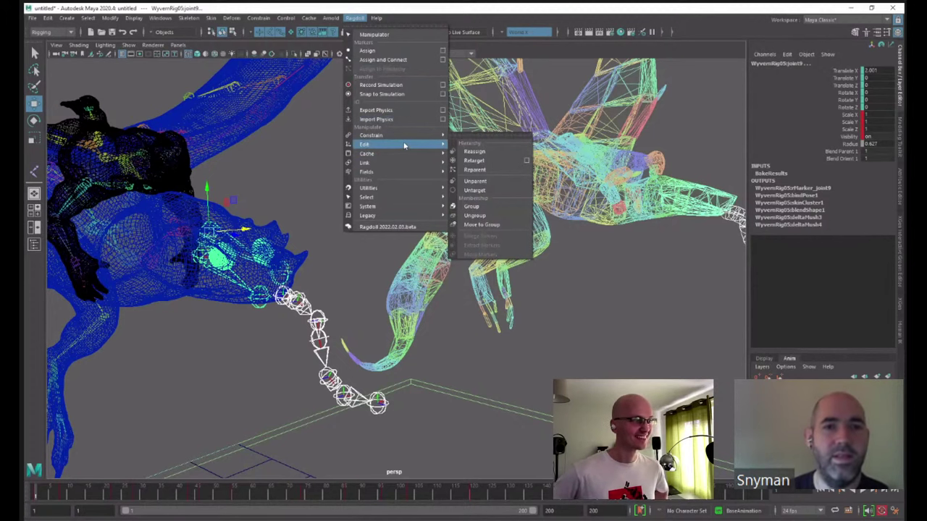
pyautogui.click(496, 171)
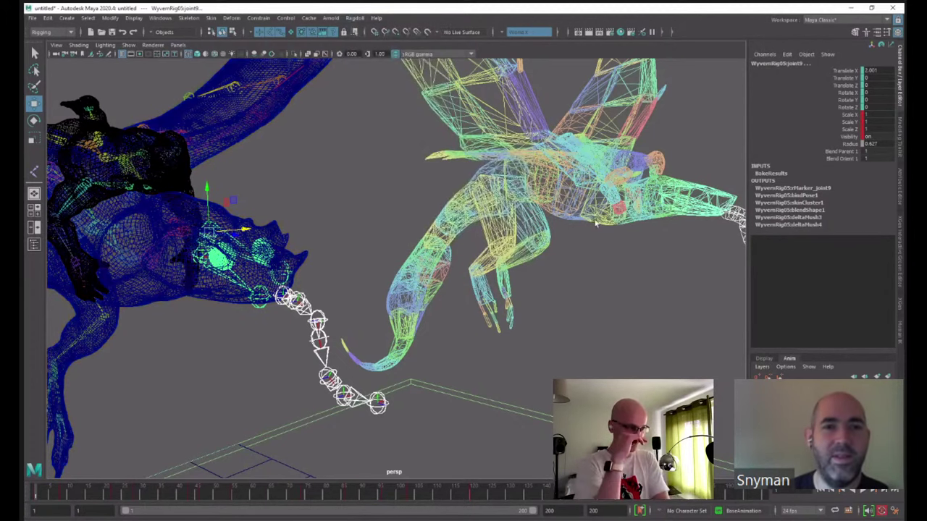
# - Return to shaded display, raise joint158 to about 41.29 in Y, and play the simulation briefly before rewinding it
pyautogui.keyDown('alt'); pyautogui.moveTo(559, 253); pyautogui.dragTo(515, 280); pyautogui.keyUp('alt')
pyautogui.press('5')
pyautogui.click(523, 335)
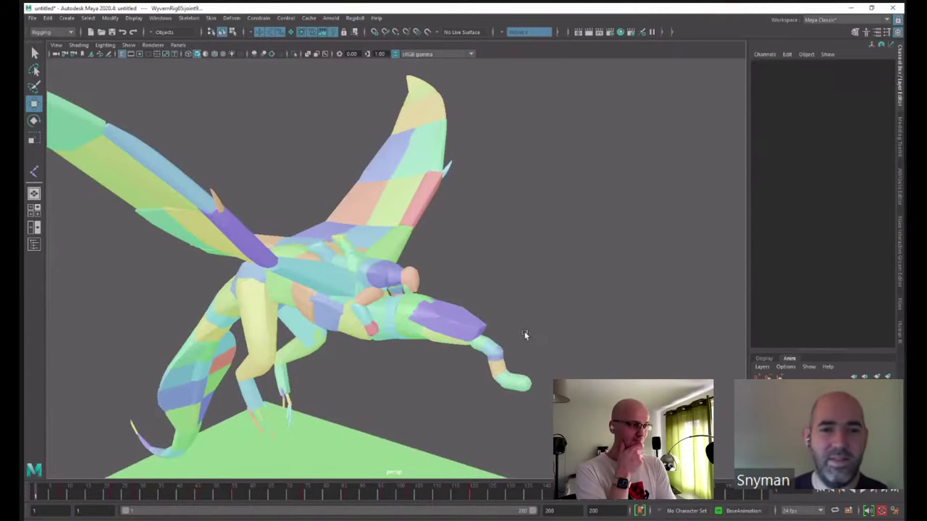
pyautogui.keyDown('alt'); pyautogui.moveTo(523, 335); pyautogui.dragTo(512, 304); pyautogui.keyUp('alt')
pyautogui.keyDown('alt'); pyautogui.moveTo(600, 378); pyautogui.dragTo(623, 350); pyautogui.keyUp('alt')
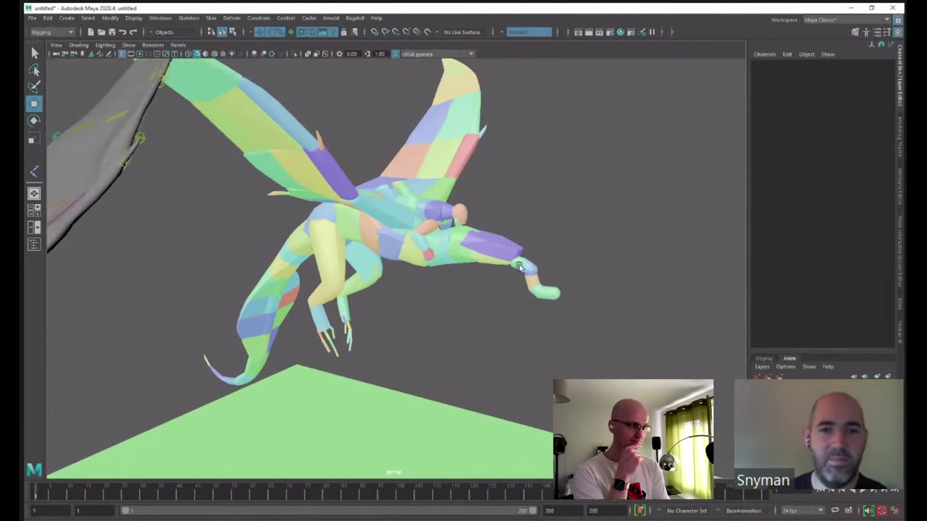
pyautogui.keyDown('alt'); pyautogui.moveTo(520, 265); pyautogui.dragTo(577, 258); pyautogui.keyUp('alt')
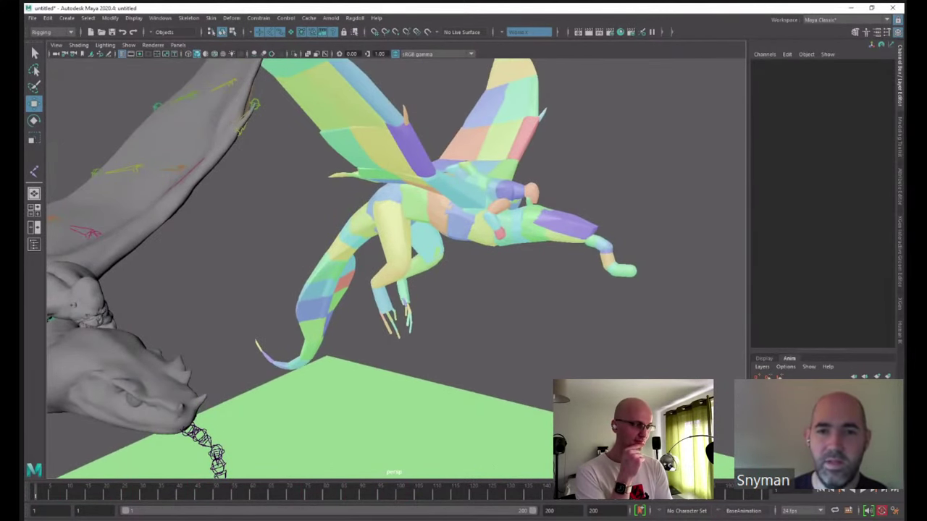
pyautogui.click(190, 433)
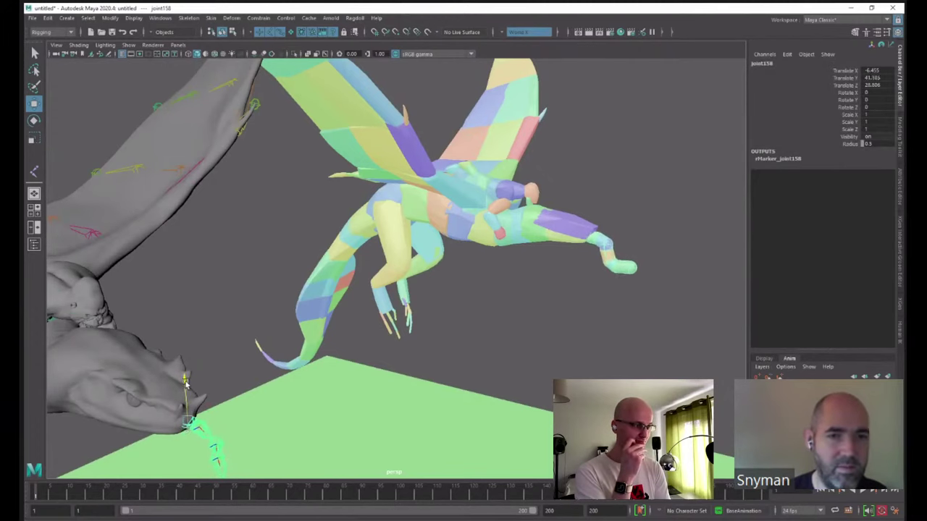
pyautogui.moveTo(185, 382); pyautogui.dragTo(186, 379)
pyautogui.hotkey('alt', 'v')
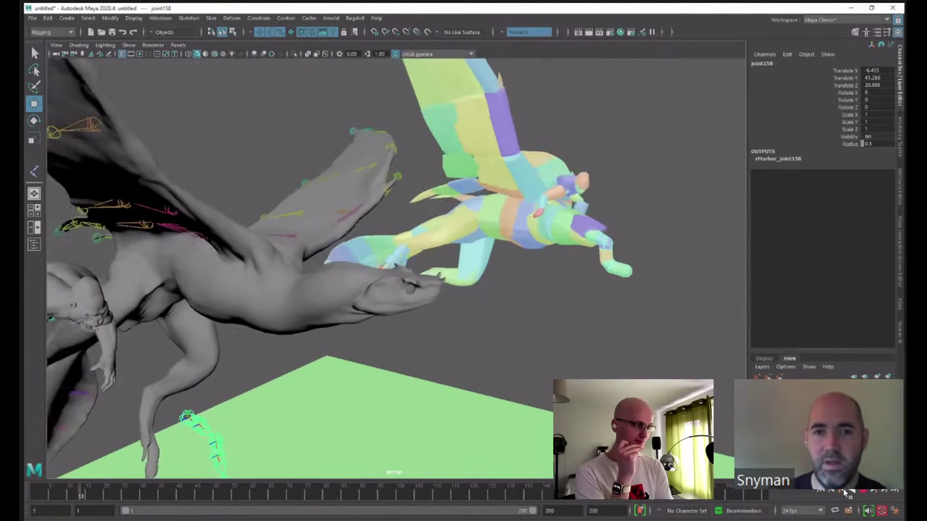
pyautogui.hotkey('alt', 'v')
pyautogui.hotkey('alt', 'shift', 'v')
# - Set the Behaviour of rMarker_joint158 to Inherit, play the simulation to check the chain, and return to the first frame
pyautogui.click(789, 164)
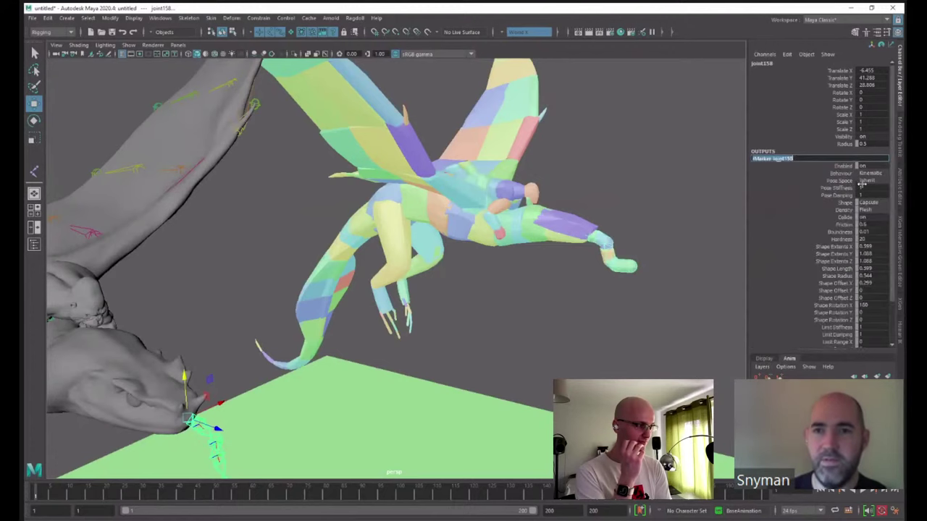
pyautogui.click(872, 174)
pyautogui.click(872, 182)
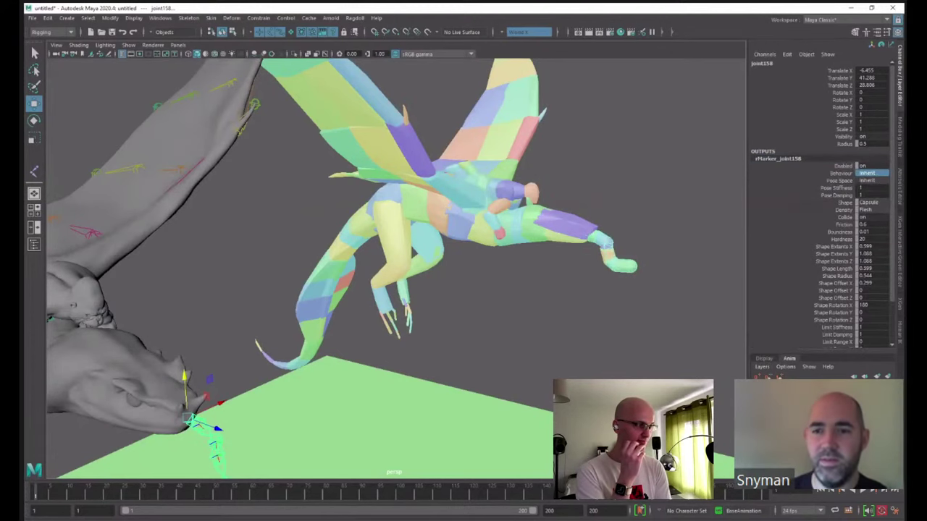
pyautogui.click(862, 492)
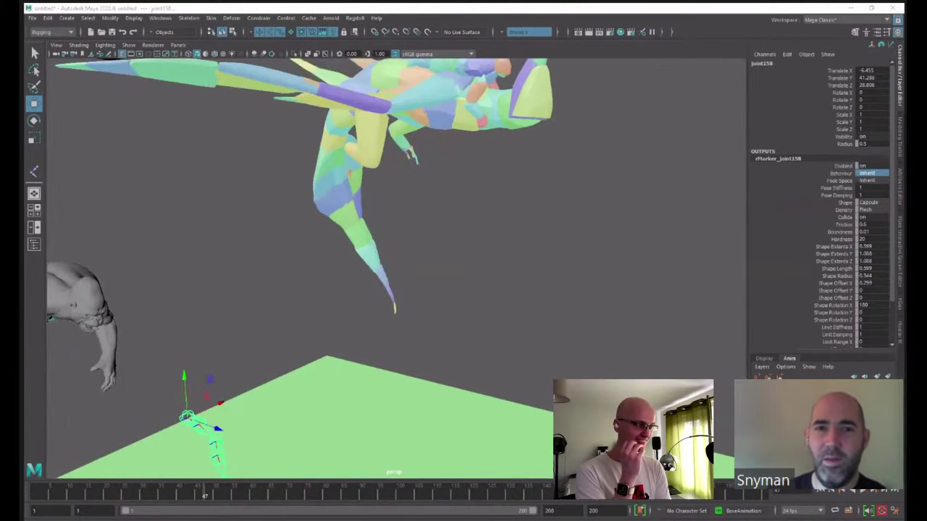
pyautogui.click(819, 492)
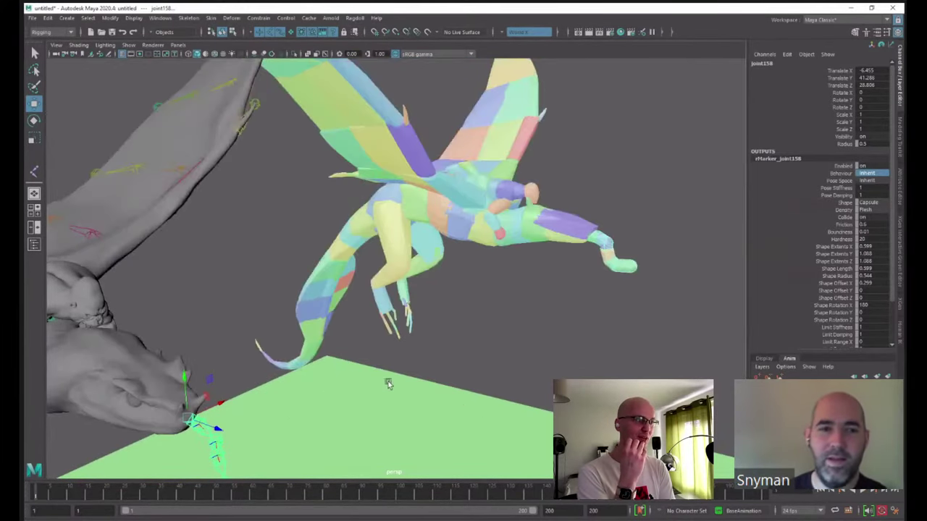
# - Move joint158 forward to about 29.23 in Z and replay the simulation to examine how the chain follows the wyvern's head
pyautogui.keyDown('alt'); pyautogui.moveTo(386, 383); pyautogui.dragTo(475, 326, button='middle'); pyautogui.keyUp('alt')
pyautogui.moveTo(546, 237); pyautogui.dragTo(564, 241)
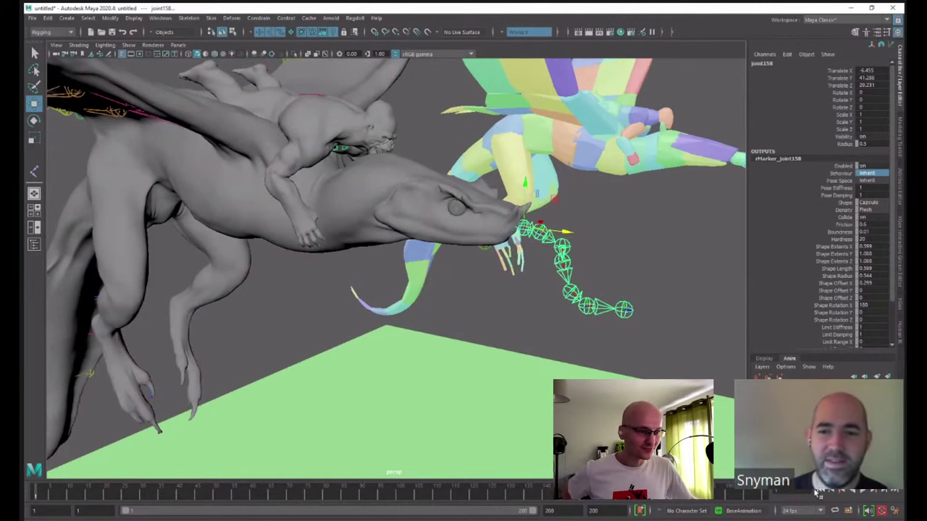
pyautogui.click(860, 492)
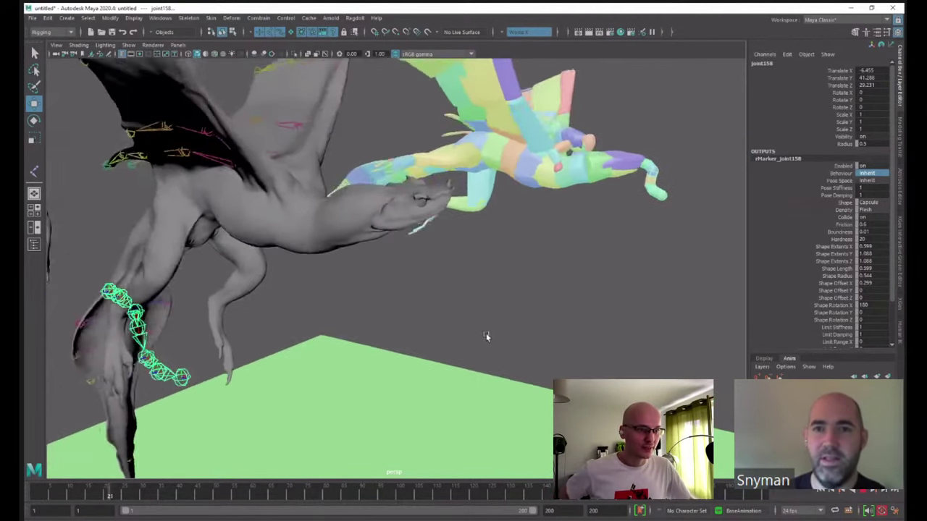
pyautogui.keyDown('alt'); pyautogui.moveTo(582, 372); pyautogui.dragTo(574, 336); pyautogui.keyUp('alt')
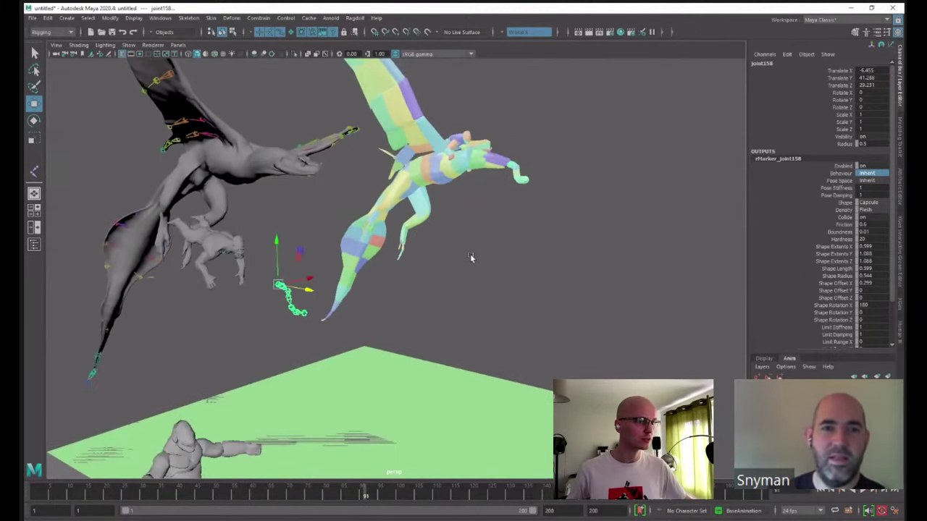
# - Set the Pose Stiffness of joint158_rGroup to 0.1
pyautogui.click(160, 18)
pyautogui.click(187, 118)
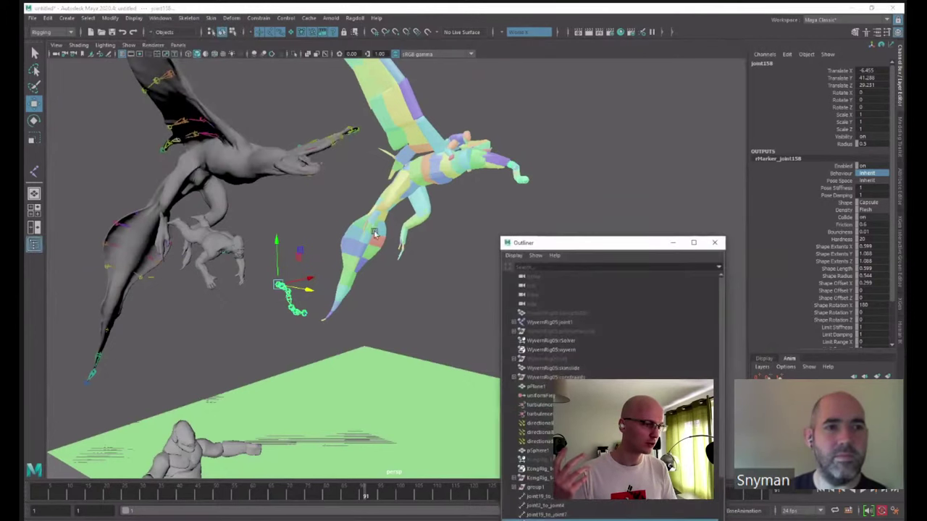
pyautogui.scroll(-3, 721, 395)
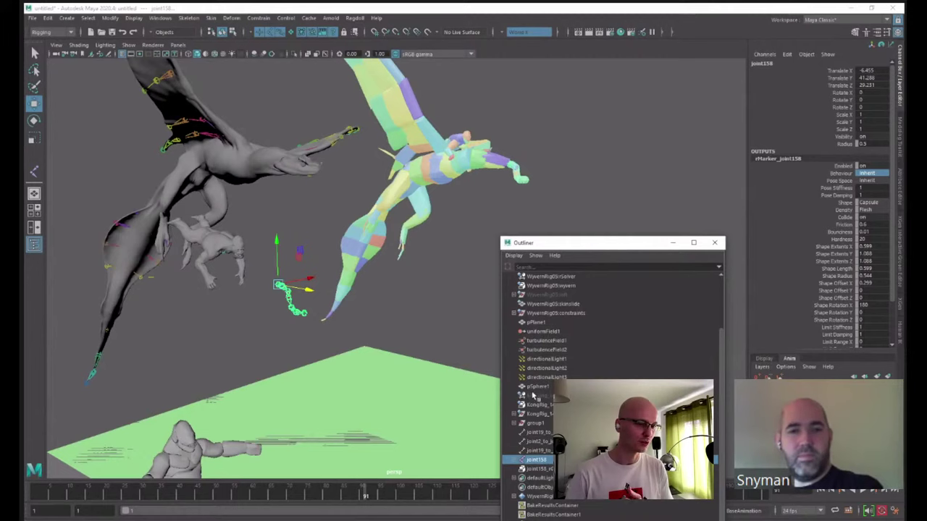
pyautogui.click(540, 468)
pyautogui.click(868, 189)
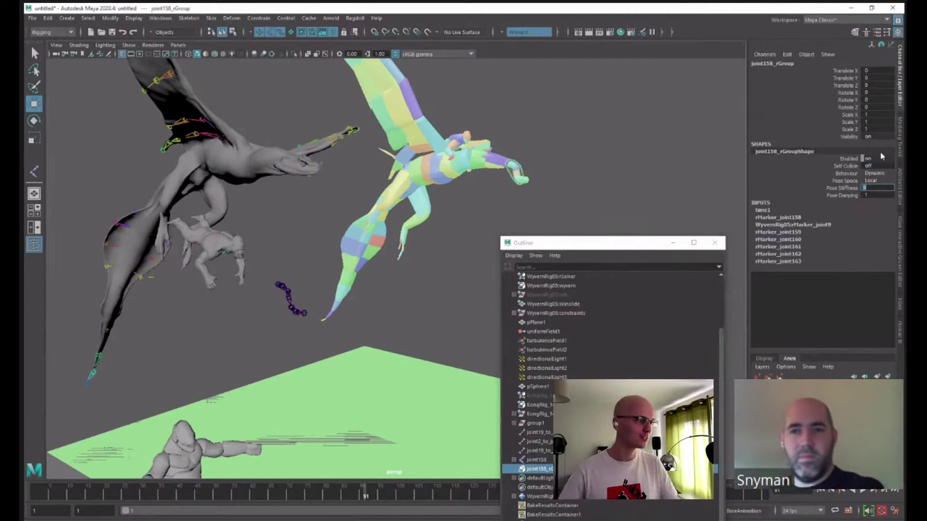
pyautogui.write('0.1')
pyautogui.press('Return')
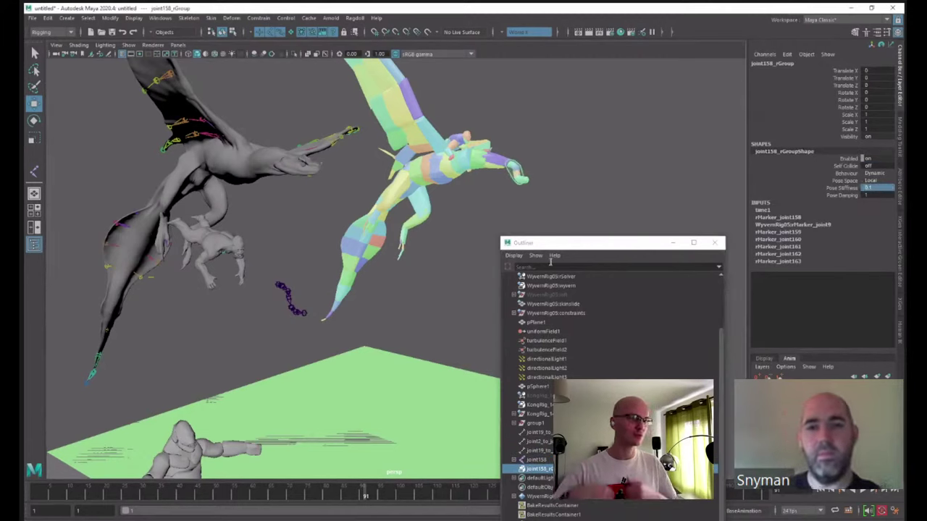
# - Close up the object list and play the simulation from several angles to check how the loosened mouth chain moves
pyautogui.click(673, 244)
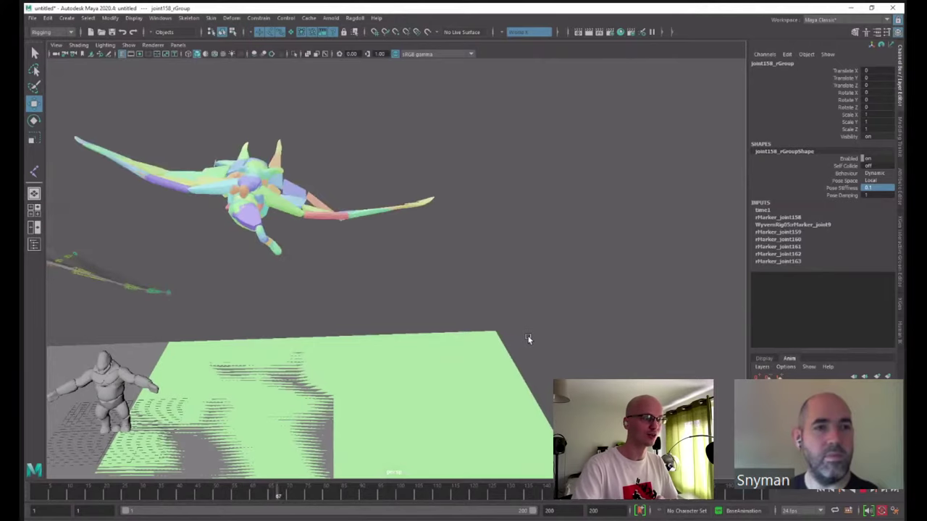
pyautogui.keyDown('alt'); pyautogui.moveTo(530, 338); pyautogui.dragTo(580, 335); pyautogui.keyUp('alt')
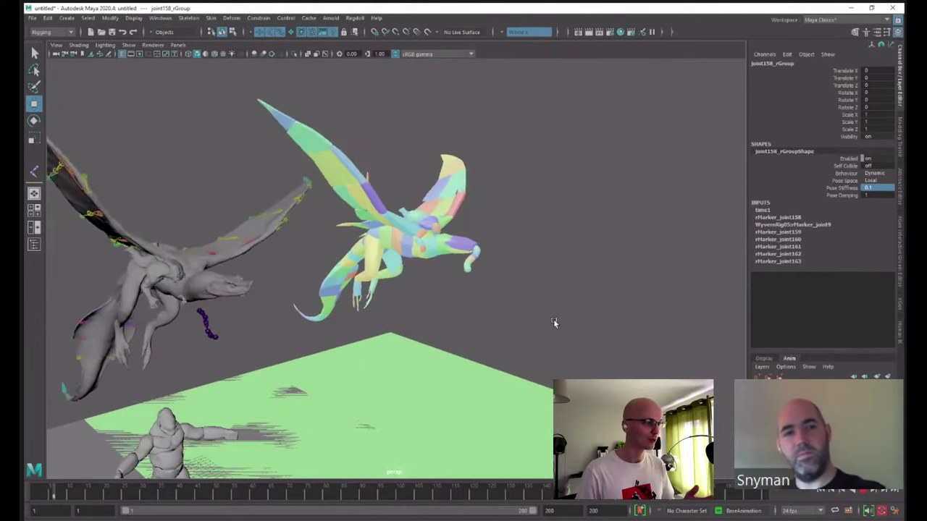
pyautogui.click(544, 334)
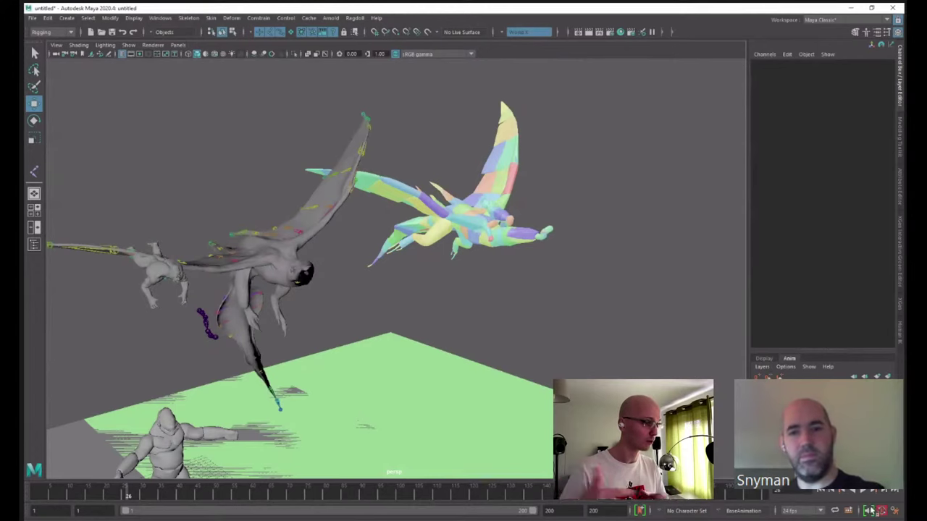
# - Record the Ragdoll simulation onto the rigs and play back the baked motion to inspect the wyvern, Kong and the chain
pyautogui.click(354, 18)
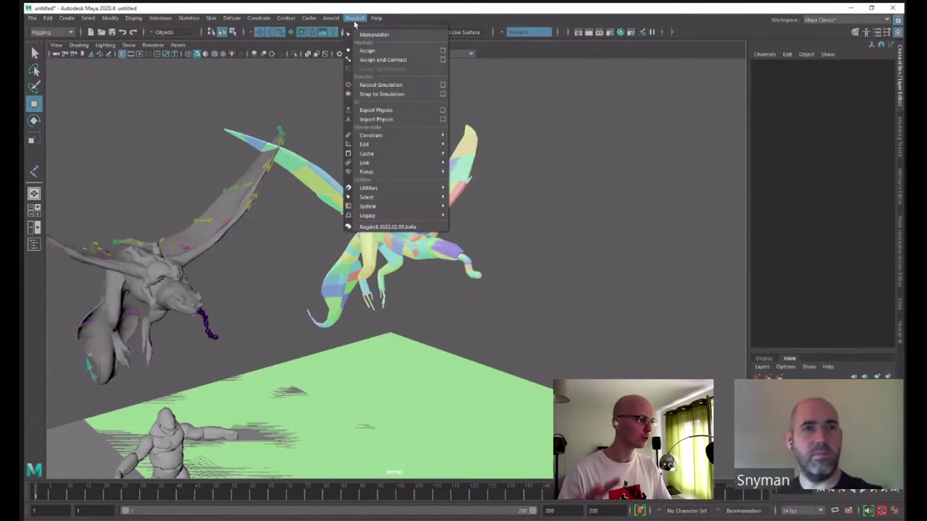
pyautogui.click(376, 86)
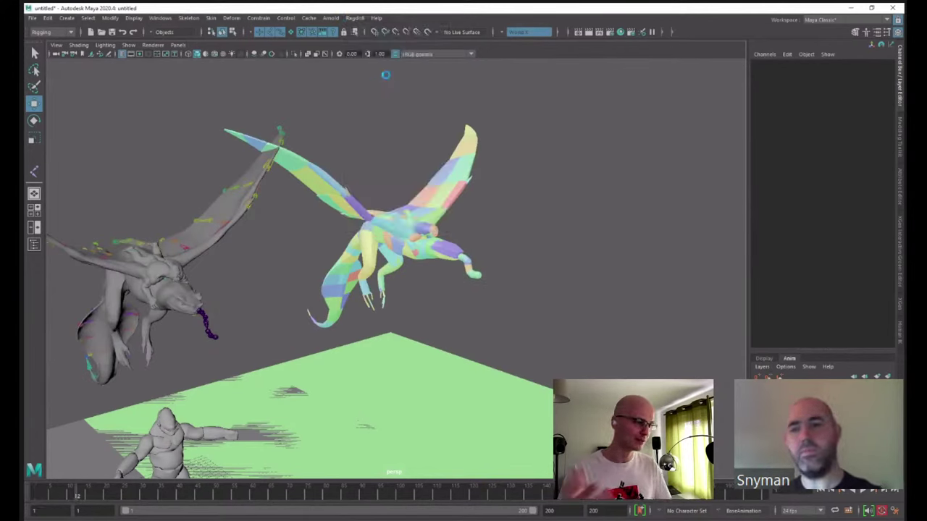
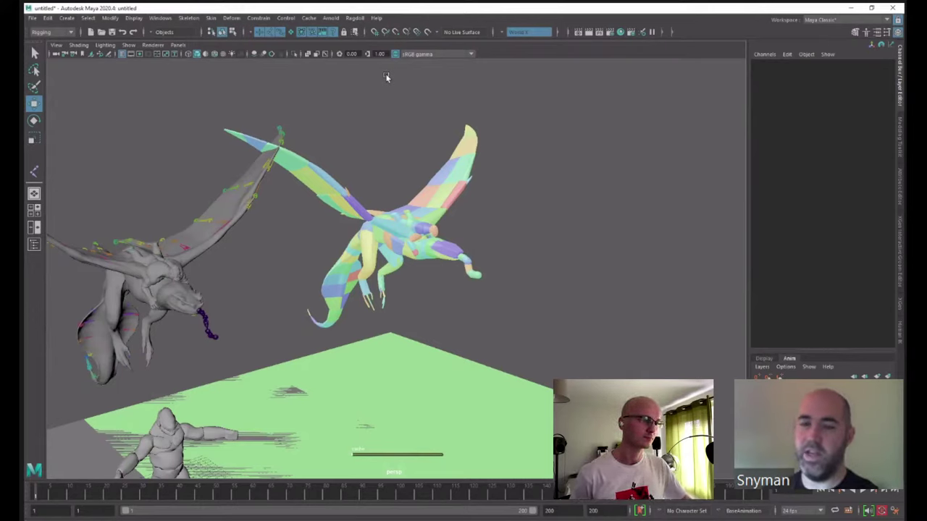
pyautogui.keyDown('alt'); pyautogui.moveTo(449, 300); pyautogui.dragTo(630, 253); pyautogui.keyUp('alt')
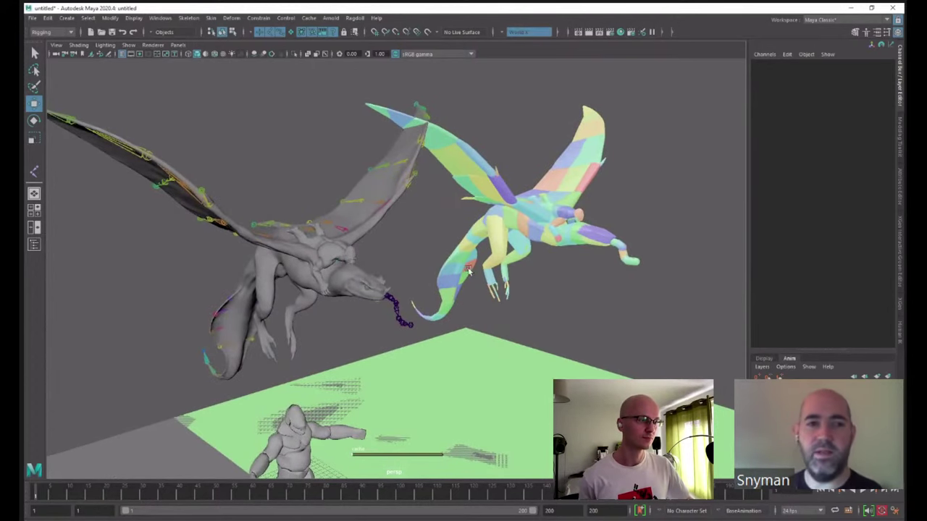
pyautogui.keyDown('alt'); pyautogui.moveTo(590, 299); pyautogui.dragTo(627, 344); pyautogui.keyUp('alt')
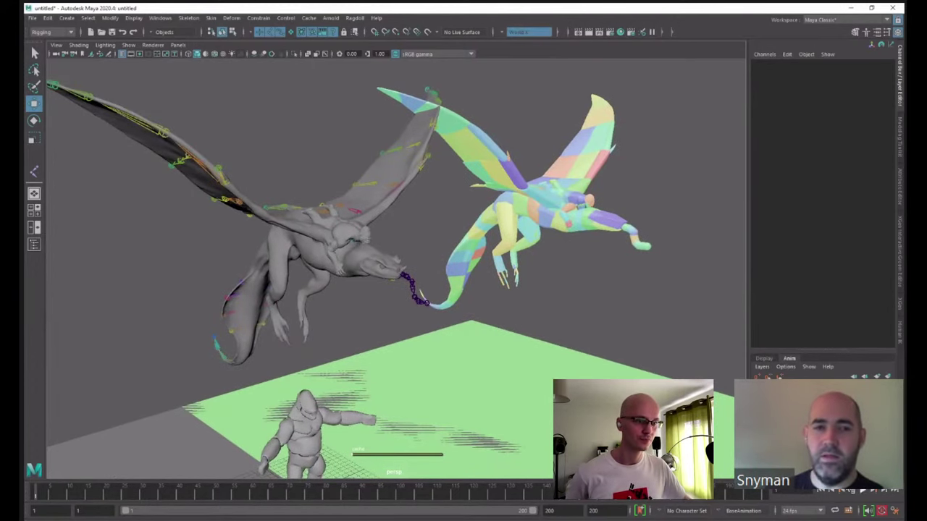
pyautogui.keyDown('alt'); pyautogui.moveTo(416, 293); pyautogui.dragTo(389, 259); pyautogui.keyUp('alt')
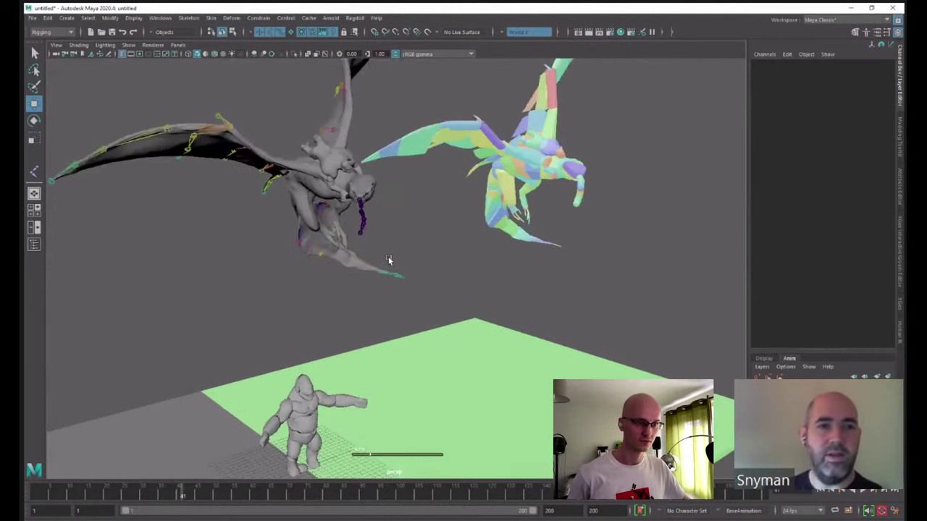
# - Display the viewport with textures, scene lights and shadows, and hide the joints
pyautogui.press('6')
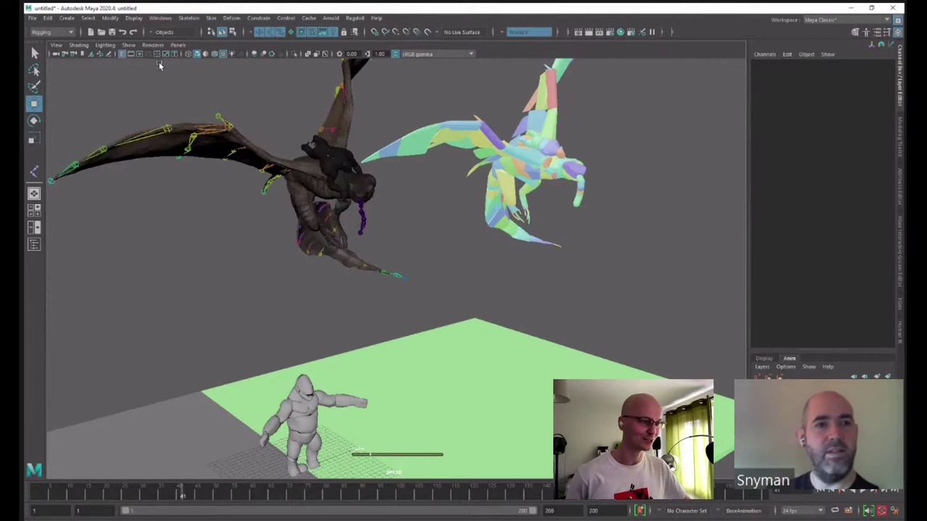
pyautogui.press('7')
pyautogui.click(130, 46)
pyautogui.click(377, 270)
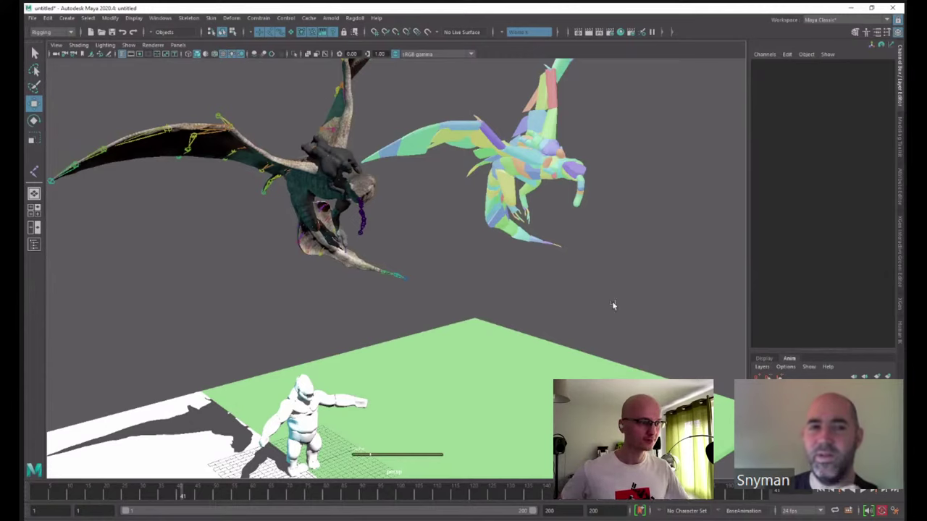
pyautogui.click(128, 45)
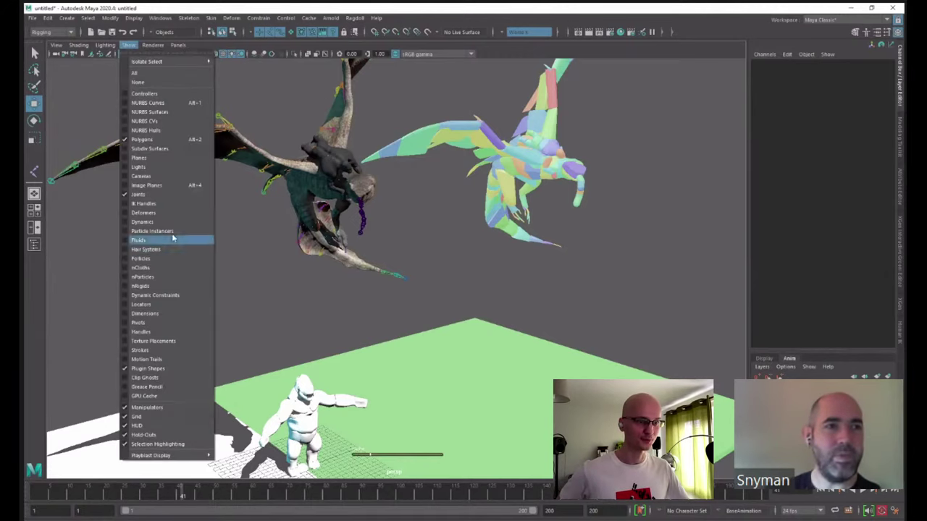
pyautogui.click(170, 195)
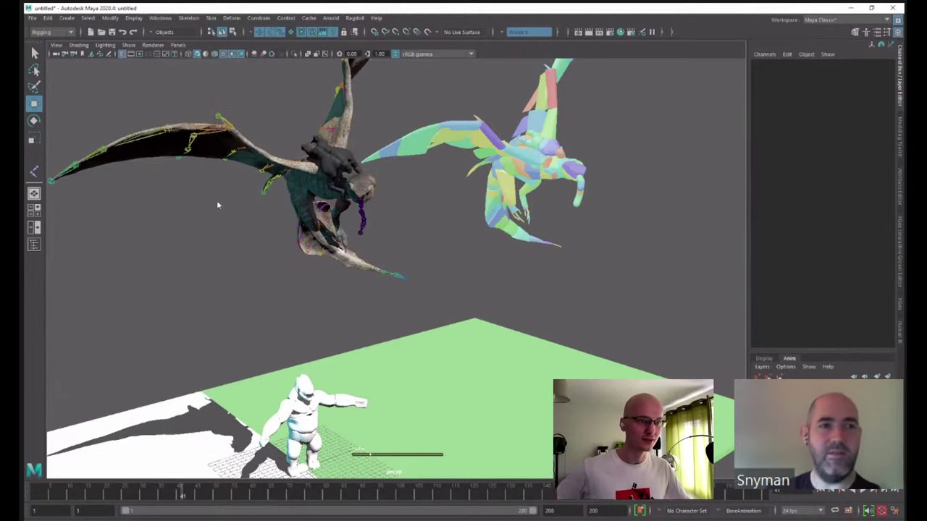
# - Play the recorded animation and examine the textured wyvern and Kong from several close and distant angles
pyautogui.keyDown('alt'); pyautogui.moveTo(586, 325); pyautogui.dragTo(499, 259); pyautogui.keyUp('alt')
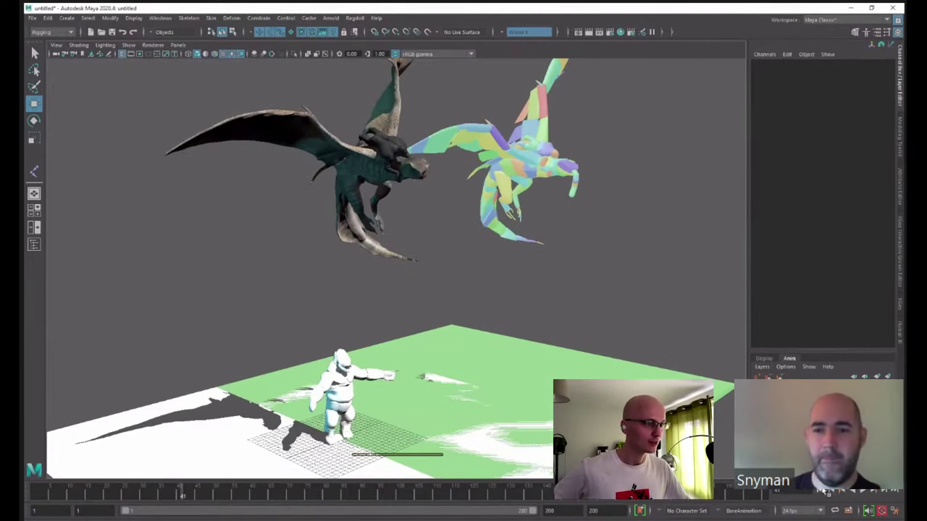
pyautogui.keyDown('alt'); pyautogui.moveTo(439, 251); pyautogui.dragTo(600, 235, button='right'); pyautogui.keyUp('alt')
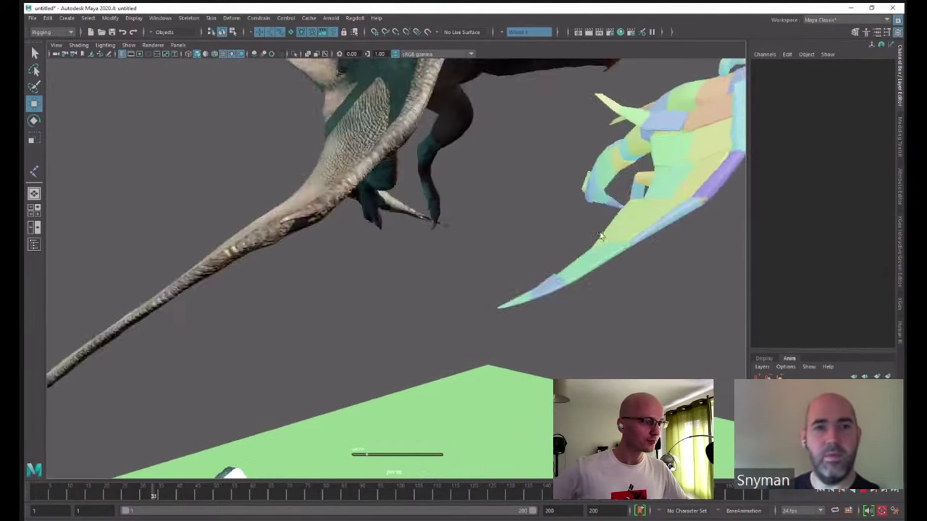
pyautogui.keyDown('alt'); pyautogui.moveTo(600, 235); pyautogui.dragTo(511, 281, button='middle'); pyautogui.keyUp('alt')
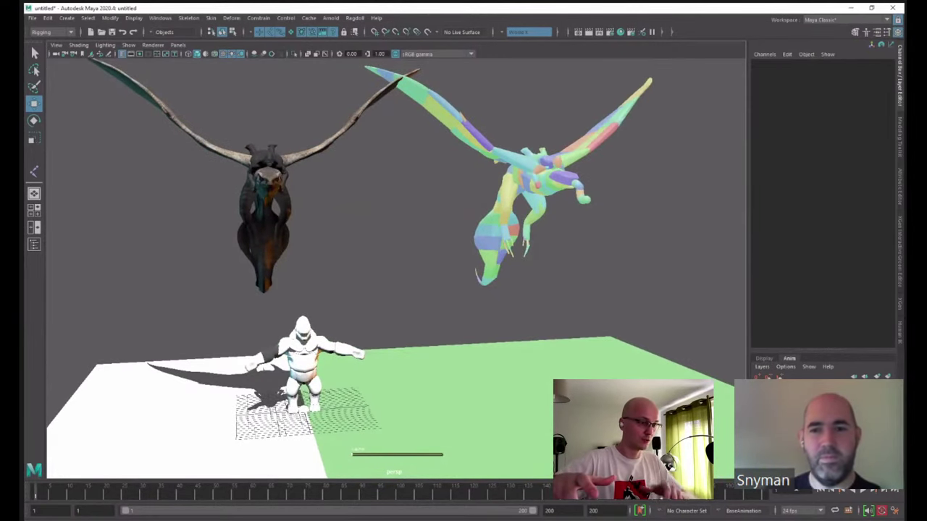
pyautogui.click(355, 19)
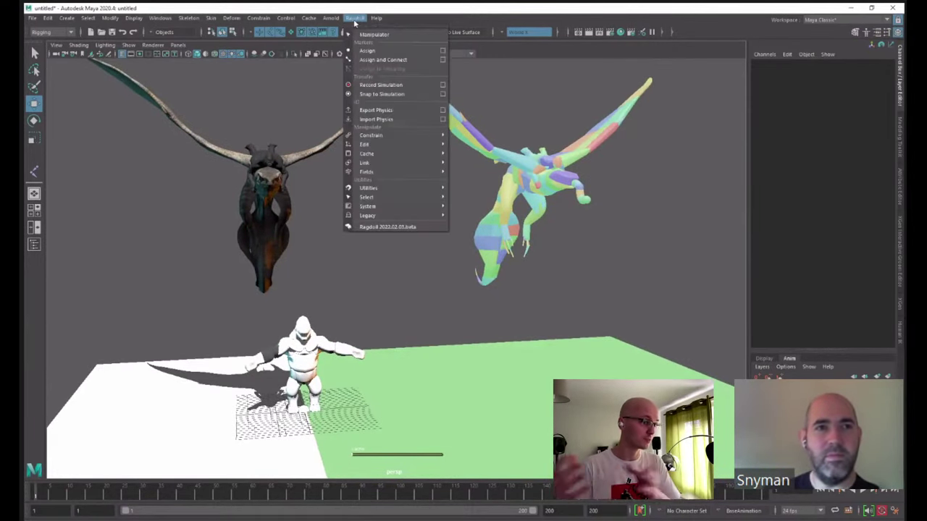
pyautogui.click(257, 191)
pyautogui.keyDown('alt'); pyautogui.moveTo(291, 211); pyautogui.dragTo(363, 247, button='middle'); pyautogui.keyUp('alt')
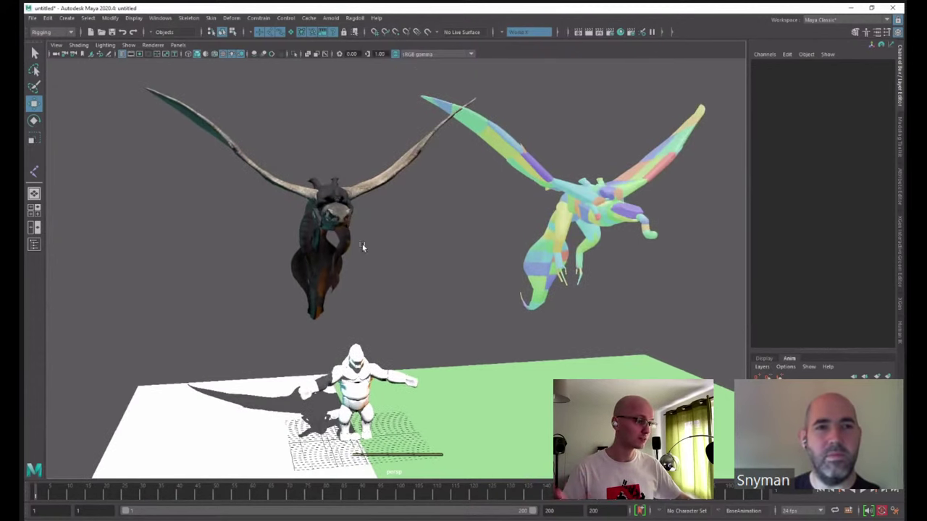
pyautogui.click(354, 19)
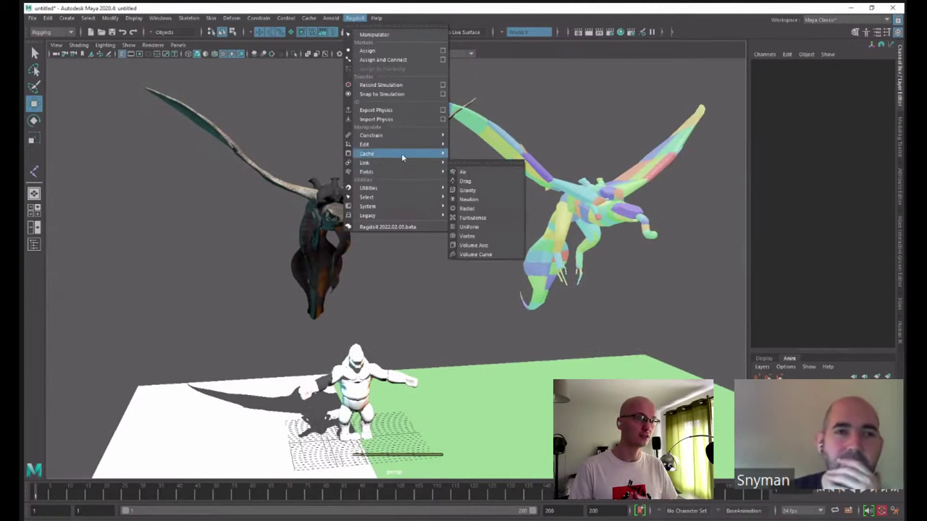
pyautogui.moveTo(410, 160)
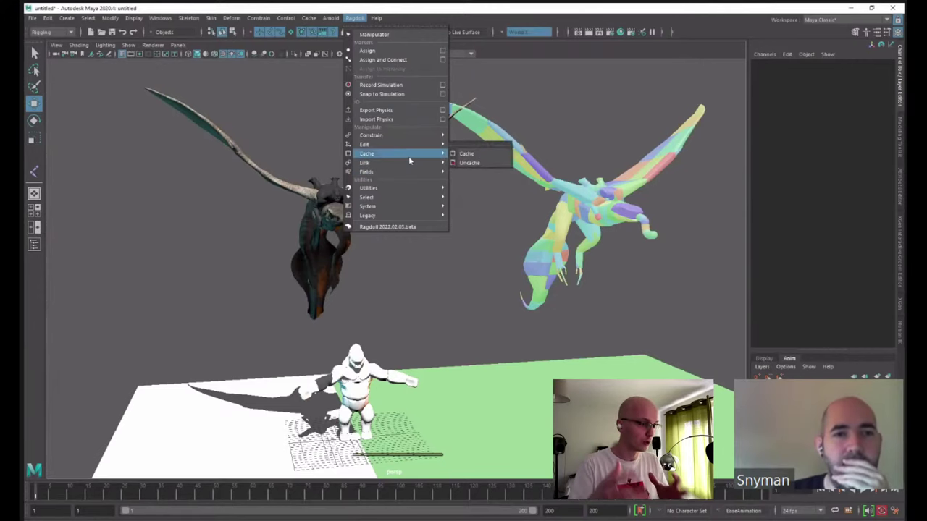
pyautogui.click(490, 221)
# - Delete the BakeResults1 animation layer and uncache the Ragdoll simulation
pyautogui.rightClick(819, 399)
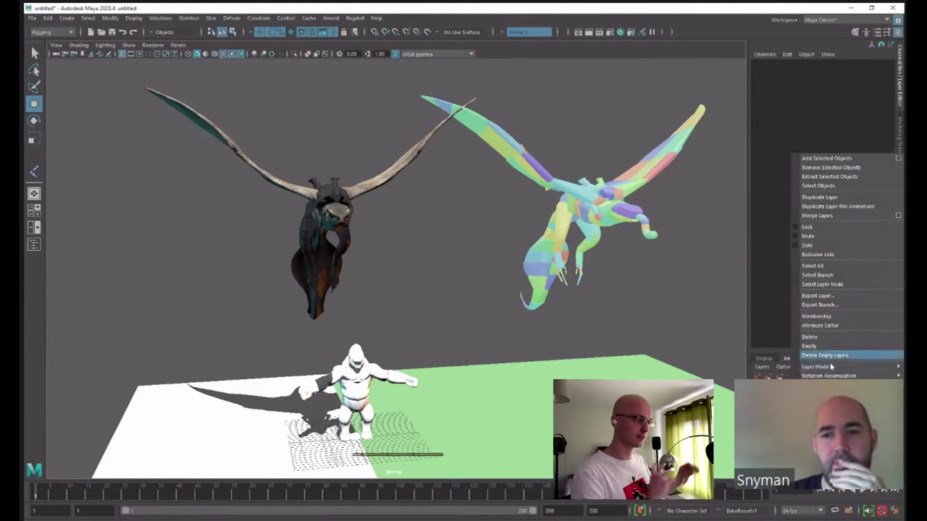
pyautogui.click(830, 336)
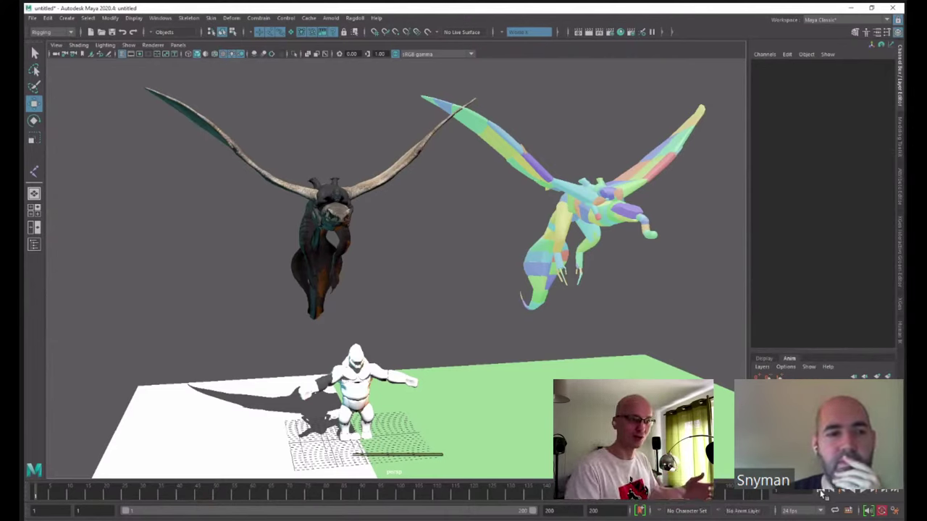
pyautogui.click(355, 18)
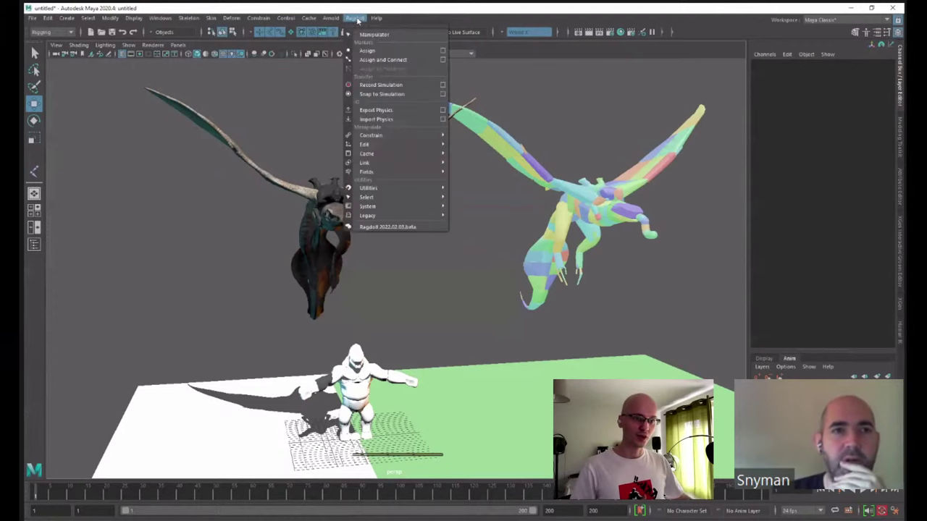
pyautogui.moveTo(398, 153)
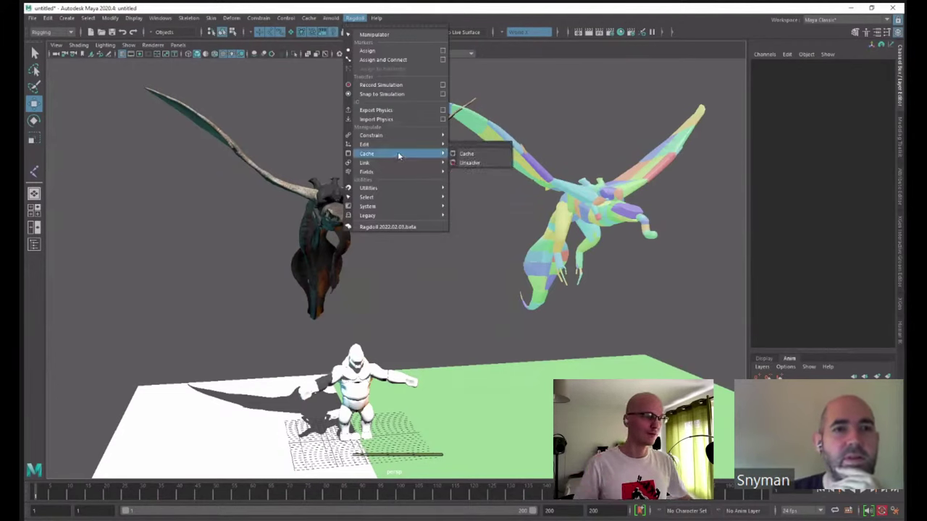
pyautogui.click(478, 153)
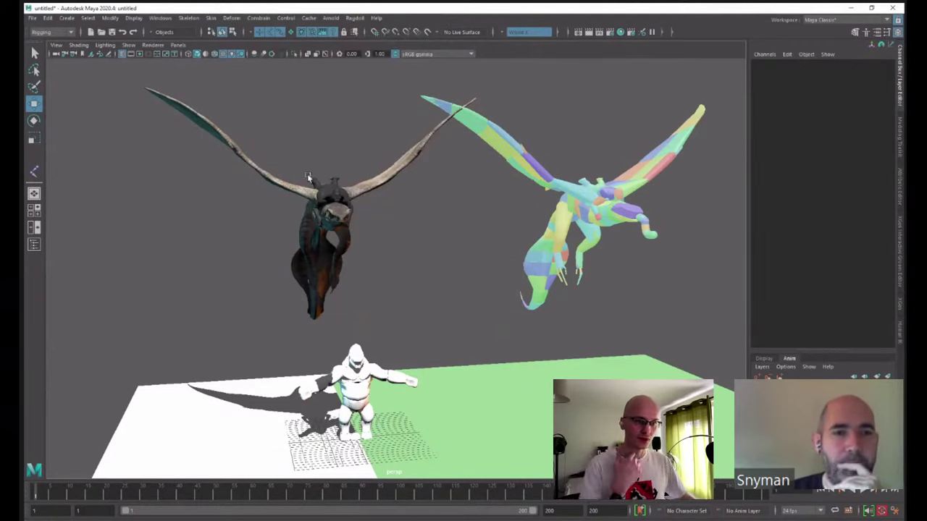
# - Open the Outliner and select Kong's root joint inside group1
pyautogui.click(308, 17)
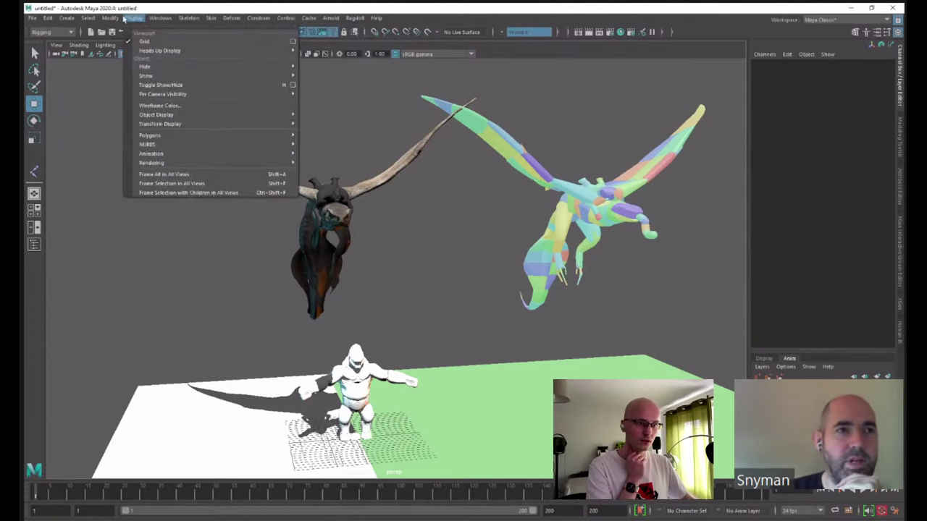
pyautogui.moveTo(75, 20)
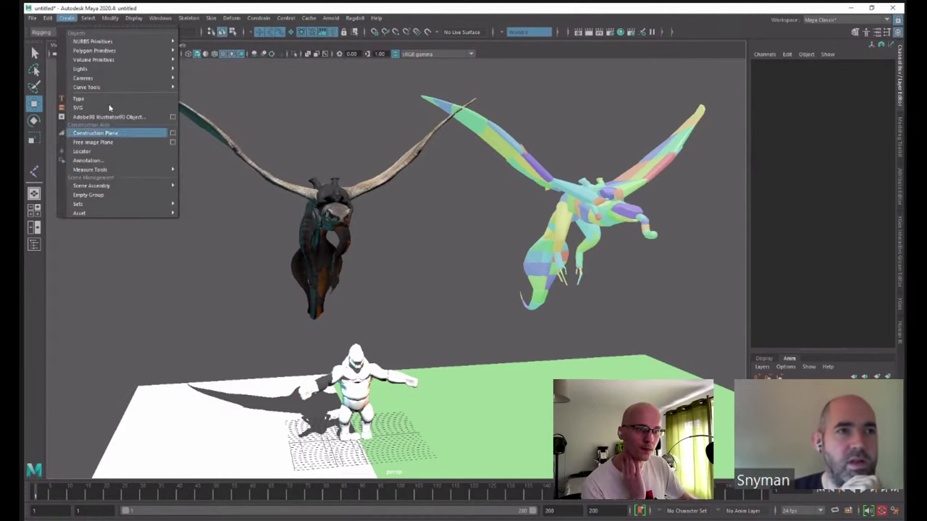
pyautogui.moveTo(145, 41)
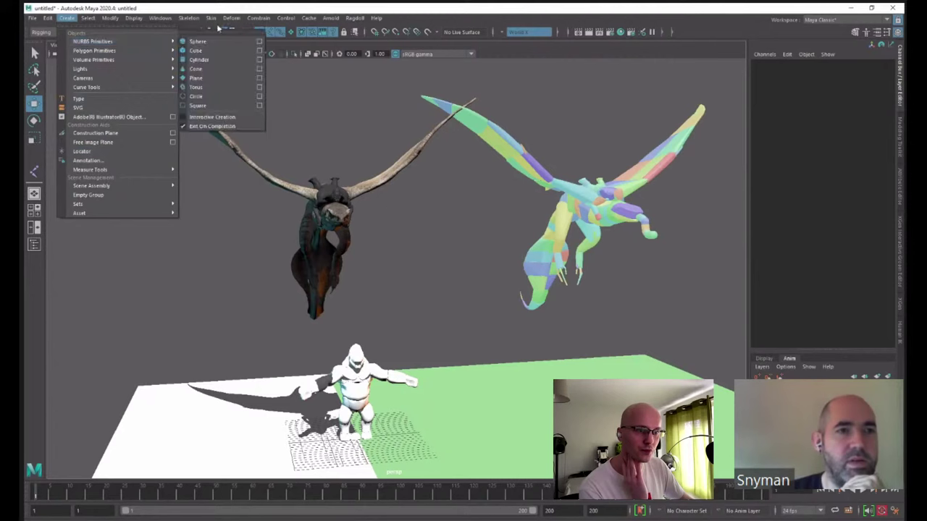
pyautogui.click(251, 20)
pyautogui.click(160, 18)
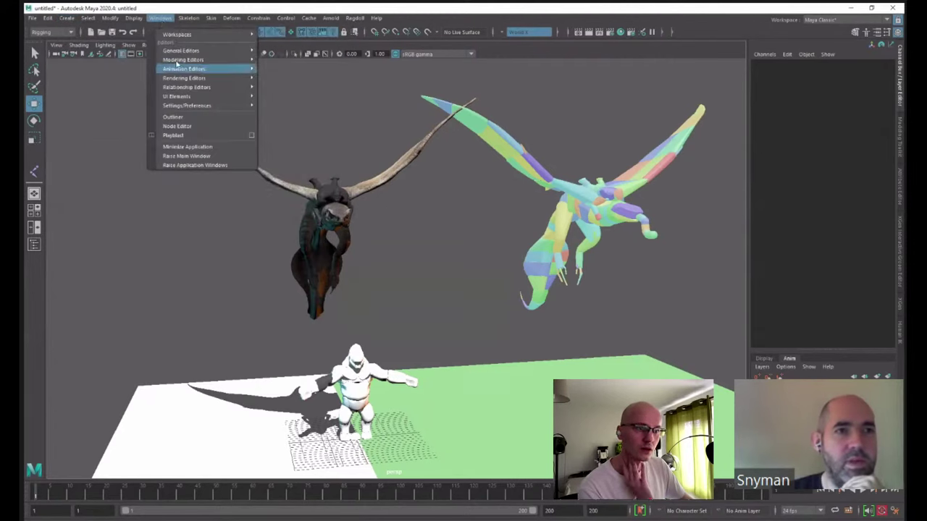
pyautogui.click(183, 118)
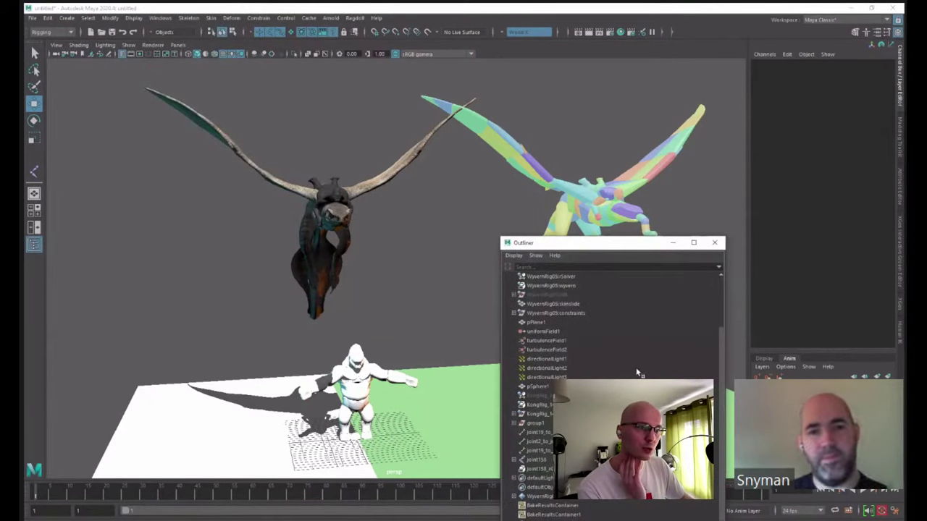
pyautogui.moveTo(719, 350); pyautogui.dragTo(721, 357)
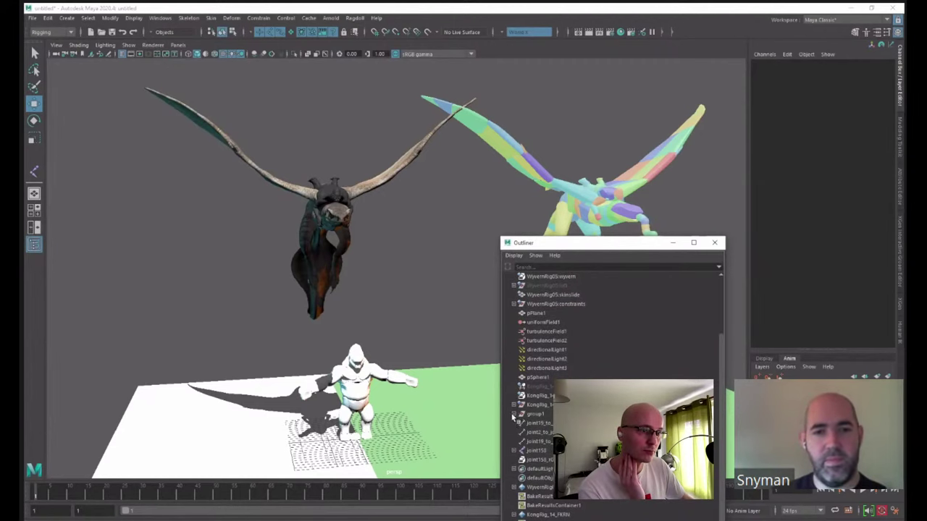
pyautogui.click(543, 423)
# - Move Kong's root joint off the wyvern to just above the ground, at about Y -74.8, and rotate him towards upright
pyautogui.keyDown('alt'); pyautogui.moveTo(347, 332); pyautogui.dragTo(384, 284); pyautogui.keyUp('alt')
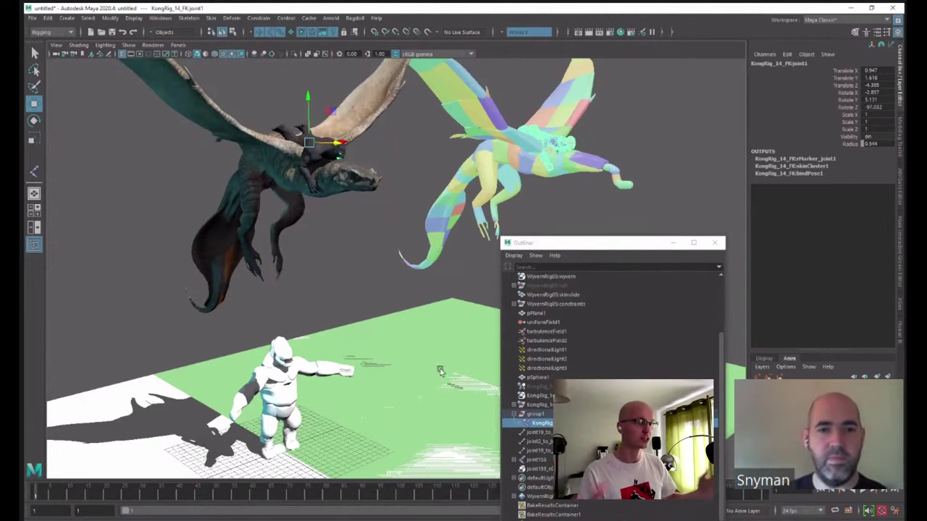
pyautogui.moveTo(360, 351); pyautogui.dragTo(382, 449, button='middle')
pyautogui.keyDown('alt'); pyautogui.moveTo(369, 399); pyautogui.dragTo(317, 391); pyautogui.keyUp('alt')
pyautogui.press('e')
pyautogui.moveTo(227, 304); pyautogui.dragTo(337, 280)
pyautogui.press('w')
pyautogui.moveTo(337, 280); pyautogui.dragTo(314, 486, button='middle')
pyautogui.moveTo(318, 412)
pyautogui.keyDown('alt'); pyautogui.mouseDown()
pyautogui.moveTo(329, 389)
pyautogui.moveTo(311, 397)
pyautogui.mouseUp(); pyautogui.keyUp('alt')
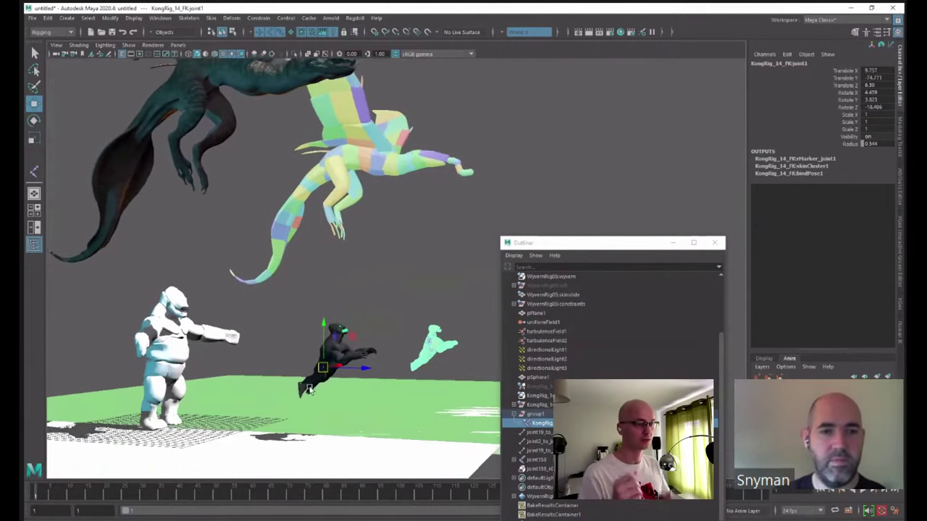
pyautogui.press('e')
pyautogui.moveTo(372, 368); pyautogui.dragTo(366, 344)
# - Hide the white Kong figure's body pieces together with pSphere1, leaving the ground plane out of the selection
pyautogui.keyDown('alt'); pyautogui.moveTo(261, 297); pyautogui.dragTo(186, 380); pyautogui.keyUp('alt')
pyautogui.click(134, 378)
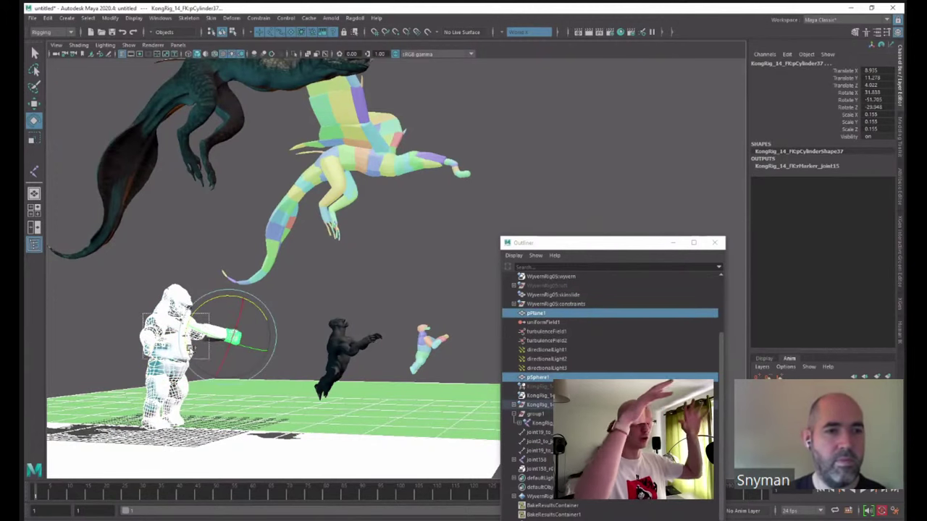
pyautogui.keyDown('shift'); pyautogui.moveTo(191, 349); pyautogui.dragTo(209, 360); pyautogui.keyUp('shift')
pyautogui.keyDown('ctrl'); pyautogui.click(104, 424); pyautogui.keyUp('ctrl')
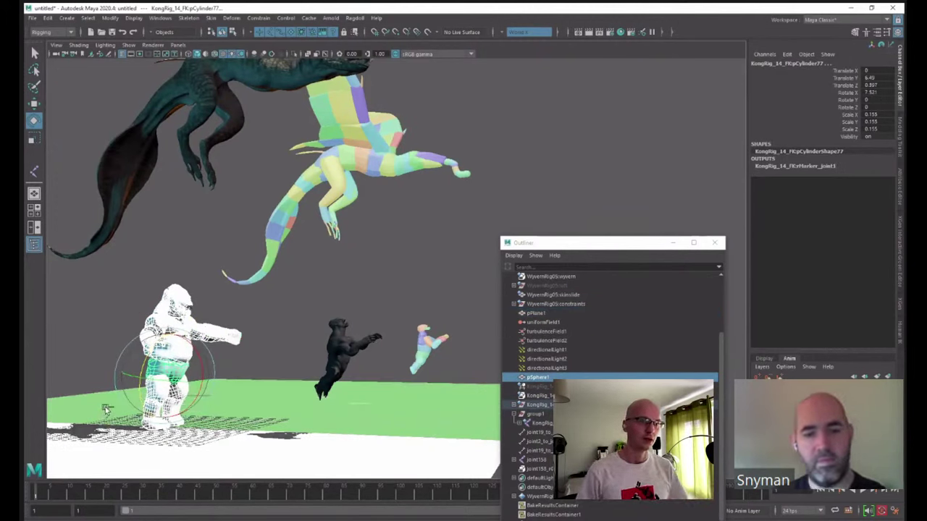
pyautogui.hotkey('ctrl', 'h')
# - Switch the viewport to wireframe and delete uniformField1, turbulenceField1 and turbulenceField2
pyautogui.keyDown('alt'); pyautogui.moveTo(296, 348); pyautogui.dragTo(306, 311, button='middle'); pyautogui.keyUp('alt')
pyautogui.keyDown('alt'); pyautogui.moveTo(306, 311); pyautogui.dragTo(380, 301, button='right'); pyautogui.keyUp('alt')
pyautogui.press('4')
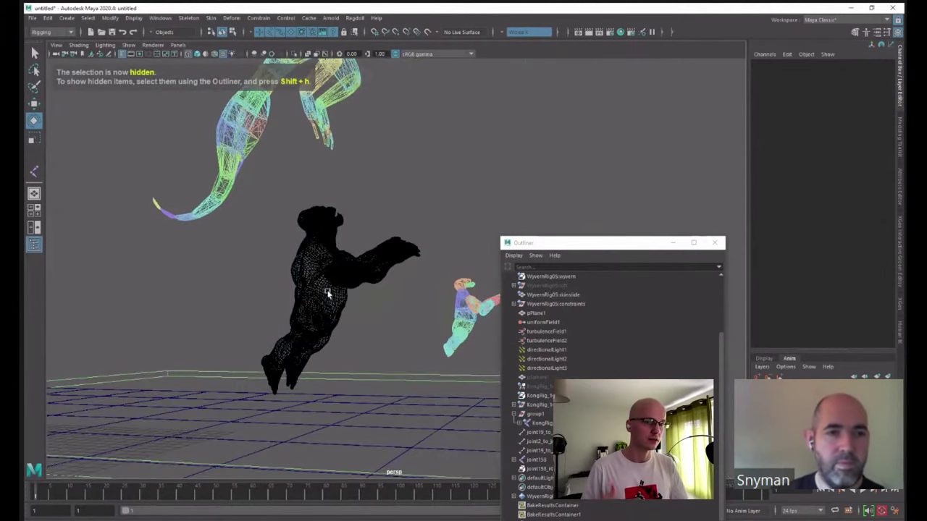
pyautogui.press('4')
pyautogui.click(129, 45)
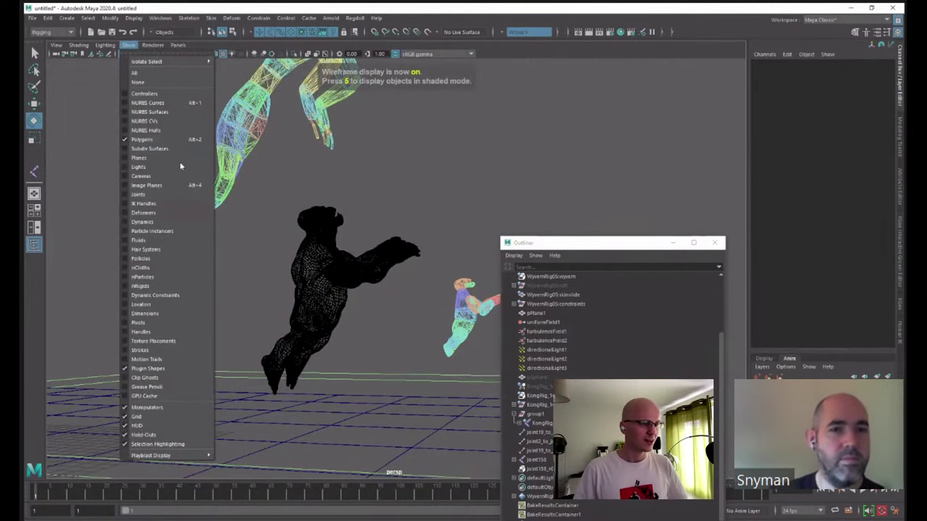
pyautogui.click(552, 339)
pyautogui.moveTo(549, 322); pyautogui.dragTo(550, 339)
pyautogui.press('Delete')
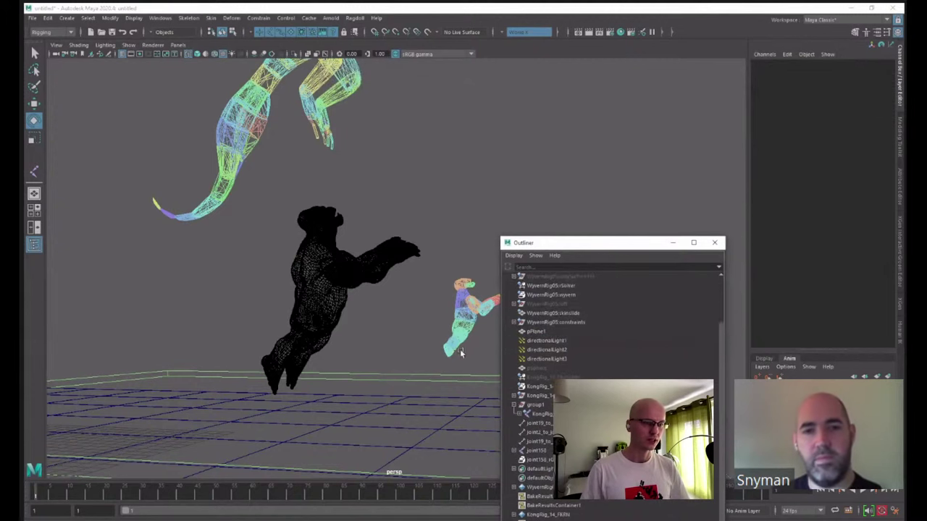
# - Show joints in the viewport and select Kong's root joint in wireframe display
pyautogui.click(128, 45)
pyautogui.click(173, 188)
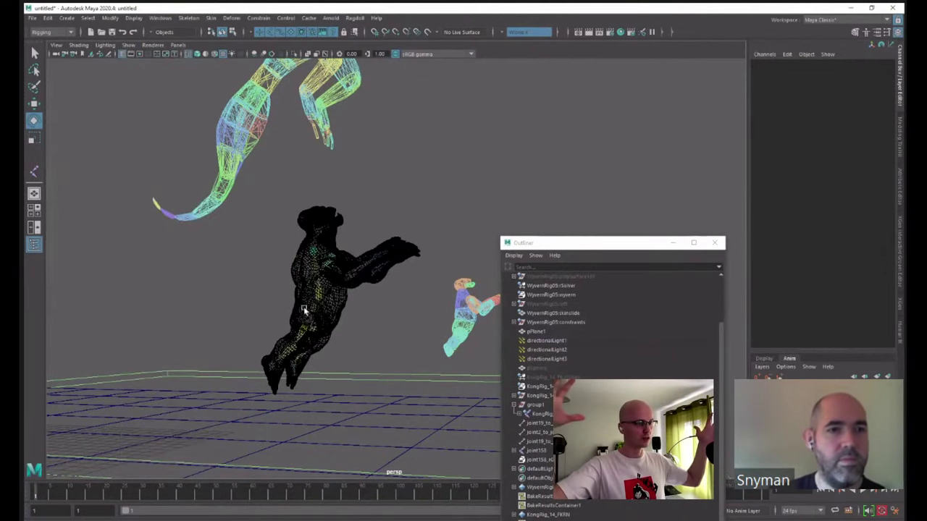
pyautogui.click(311, 320)
pyautogui.press('5')
pyautogui.moveTo(331, 328)
pyautogui.keyDown('alt'); pyautogui.mouseDown()
pyautogui.moveTo(374, 309)
pyautogui.moveTo(363, 314)
pyautogui.mouseUp(); pyautogui.keyUp('alt')
pyautogui.keyDown('alt'); pyautogui.moveTo(343, 353); pyautogui.dragTo(286, 339); pyautogui.keyUp('alt')
pyautogui.press('4')
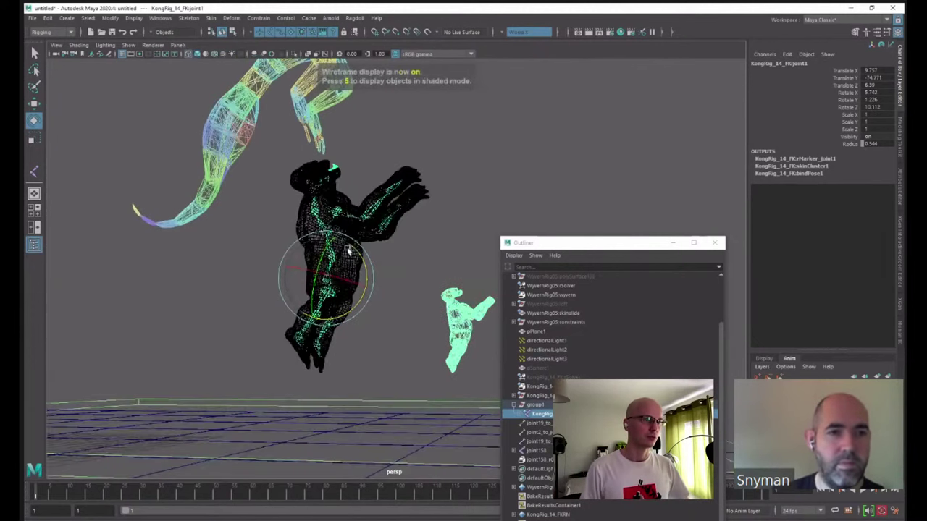
pyautogui.press('w')
# - Rotate joint2 and the joints further up Kong's spine so his upper body hunches forward with the arms ahead
pyautogui.click(336, 254)
pyautogui.press('e')
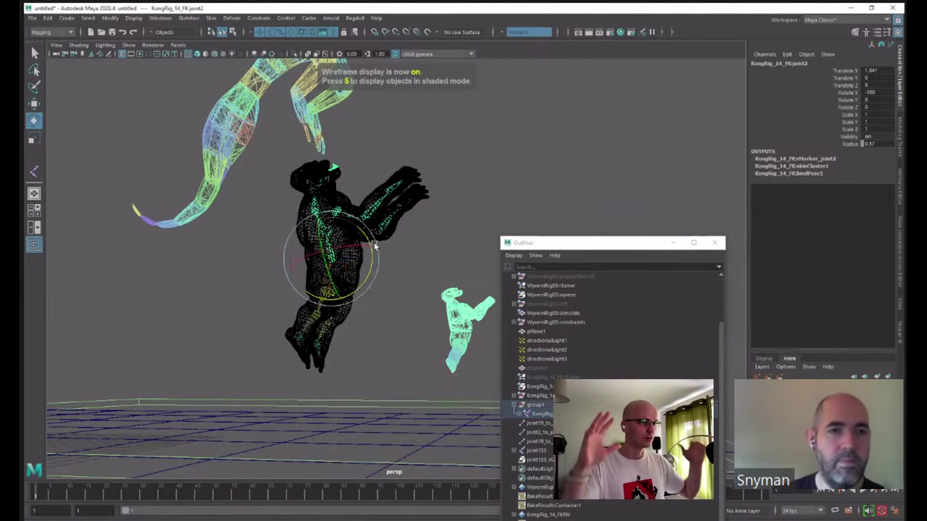
pyautogui.moveTo(339, 249); pyautogui.dragTo(377, 237)
pyautogui.press('q')
pyautogui.click(348, 234)
pyautogui.press('e')
pyautogui.click(411, 225)
pyautogui.click(366, 189)
pyautogui.click(383, 326)
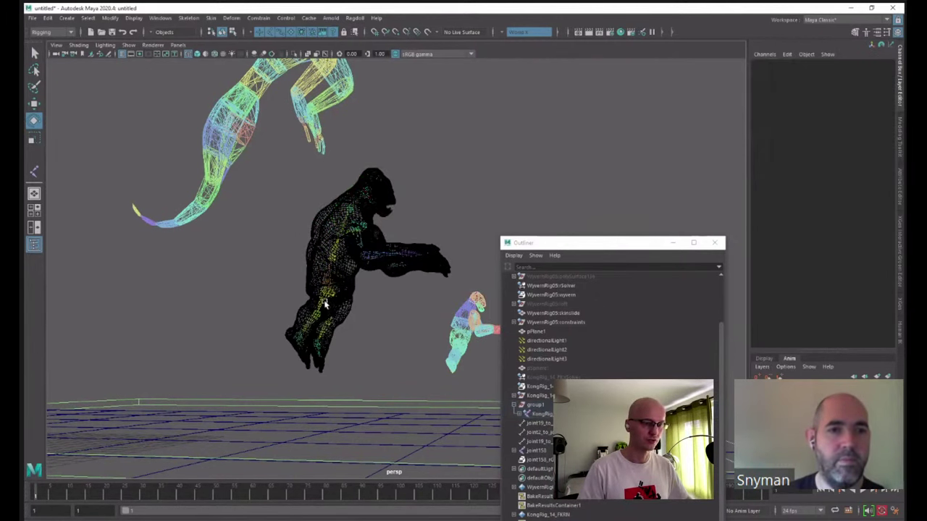
# - Pose Kong's legs for standing by rotating the thigh joints joint9 and joint21
pyautogui.click(323, 305)
pyautogui.keyDown('alt'); pyautogui.moveTo(323, 307); pyautogui.dragTo(232, 318); pyautogui.keyUp('alt')
pyautogui.press('q')
pyautogui.press('e')
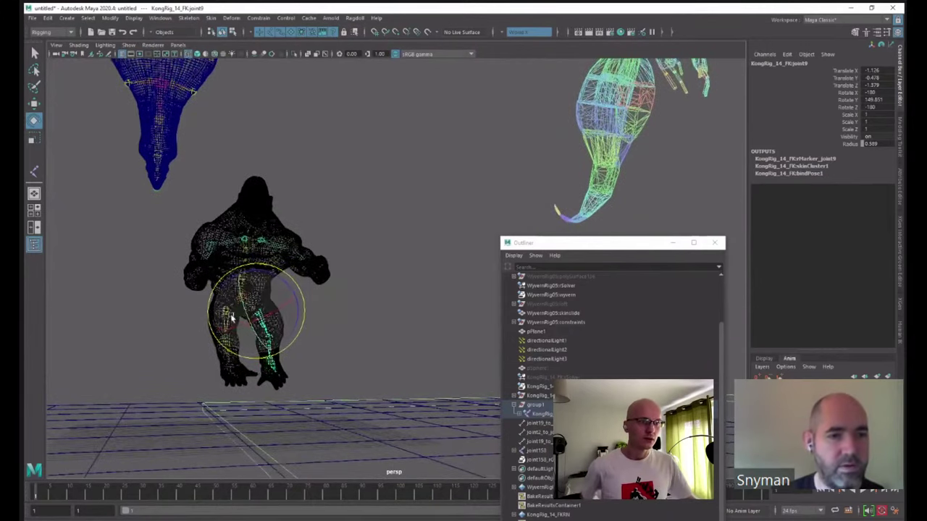
pyautogui.press('q')
pyautogui.click(233, 338)
pyautogui.press('e')
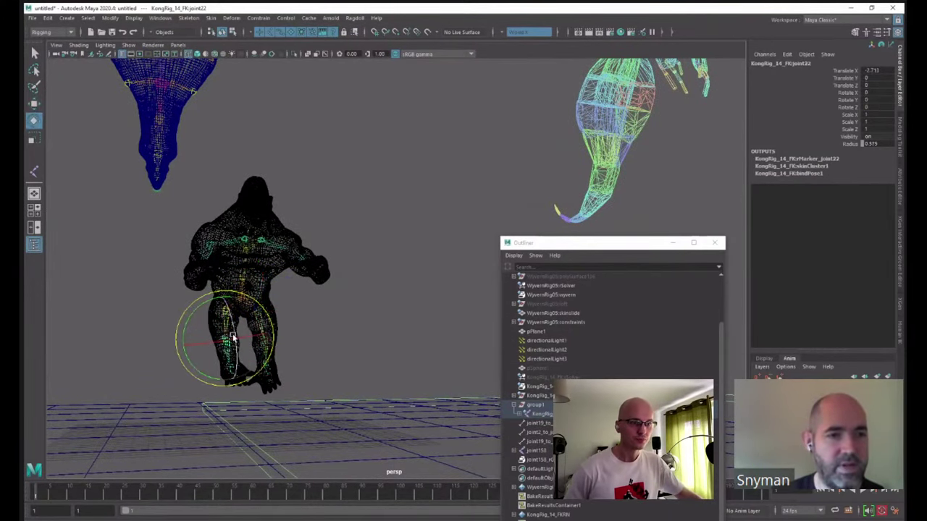
pyautogui.press('q')
pyautogui.click(227, 328)
pyautogui.press('e')
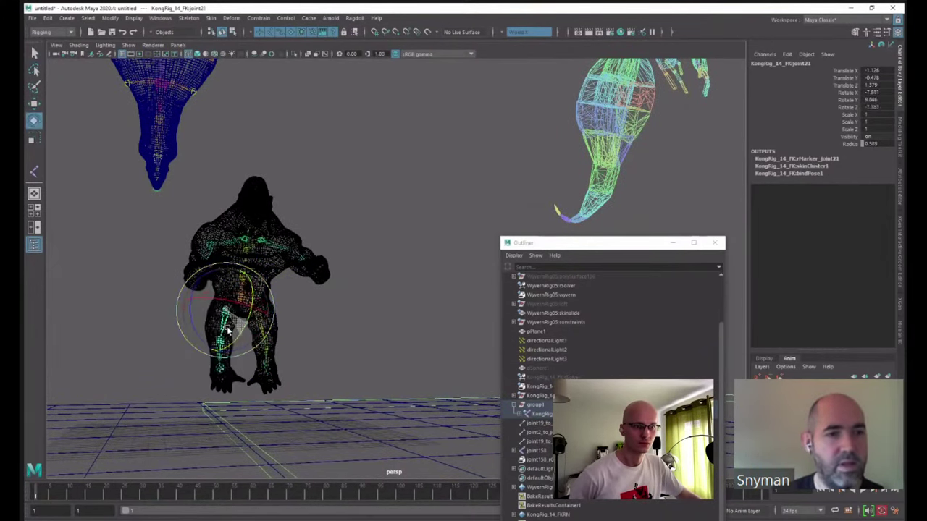
pyautogui.moveTo(227, 330); pyautogui.dragTo(252, 313)
# - Select both of Kong's thigh joints and set their Ragdoll markers' Pose Stiffness to 1
pyautogui.press('w')
pyautogui.press('q')
pyautogui.click(254, 332)
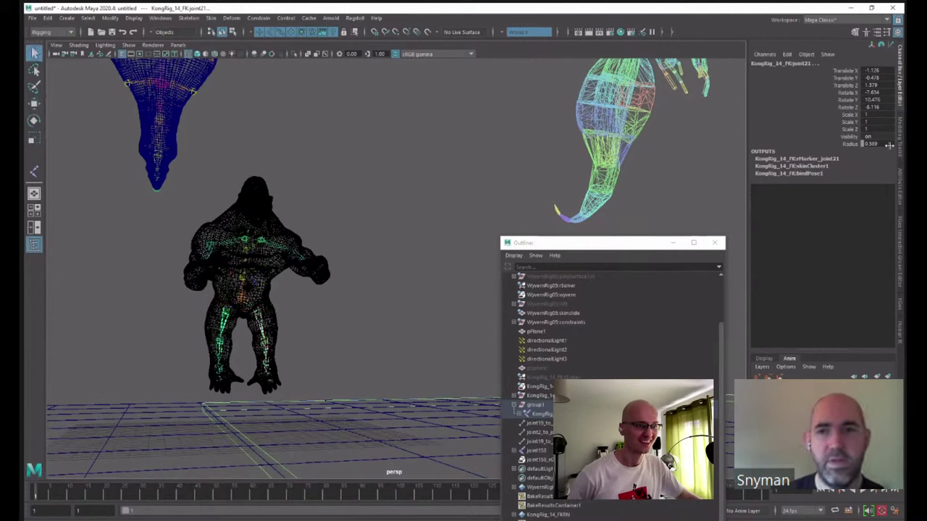
pyautogui.click(818, 159)
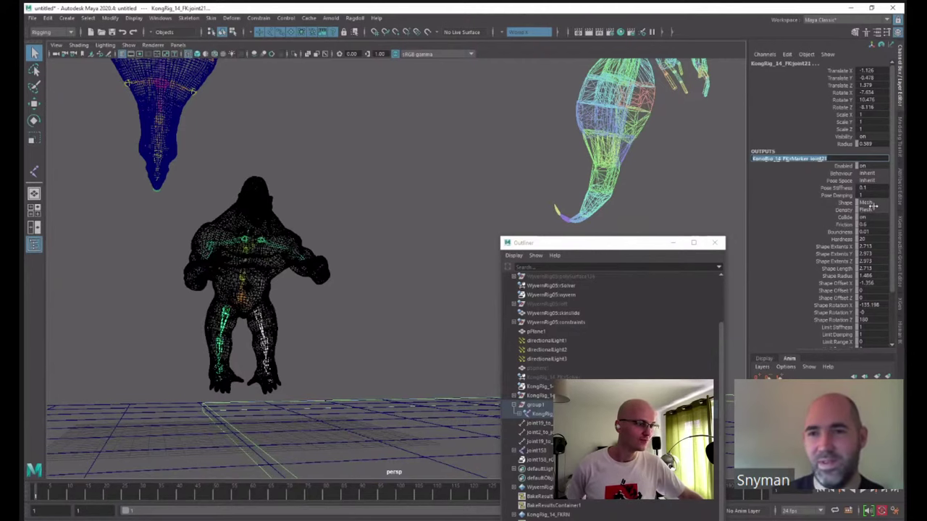
pyautogui.doubleClick(875, 188)
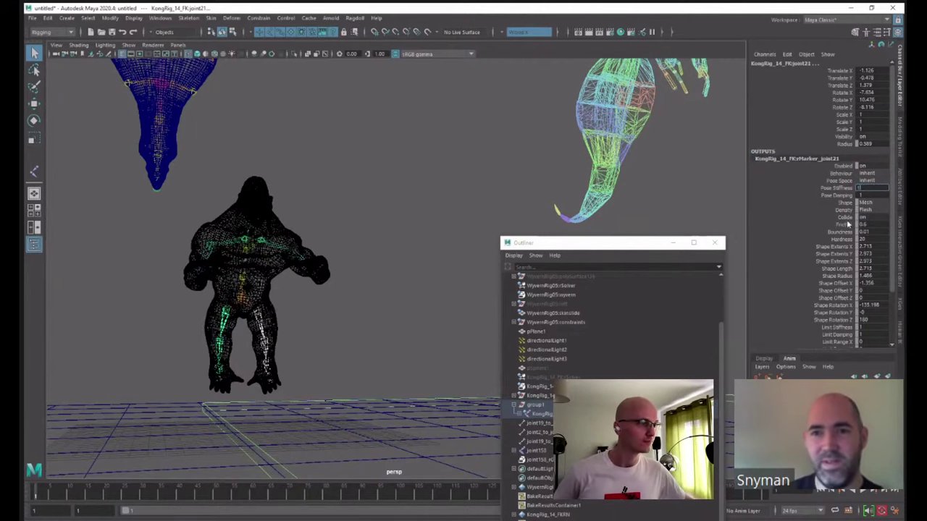
# - Move WyvernRig05:rSolver closer to the rigs, to about 9.8 in Translate X
pyautogui.keyDown('alt'); pyautogui.moveTo(329, 334); pyautogui.dragTo(221, 325); pyautogui.keyUp('alt')
pyautogui.keyDown('alt'); pyautogui.moveTo(221, 326); pyautogui.dragTo(178, 326, button='right'); pyautogui.keyUp('alt')
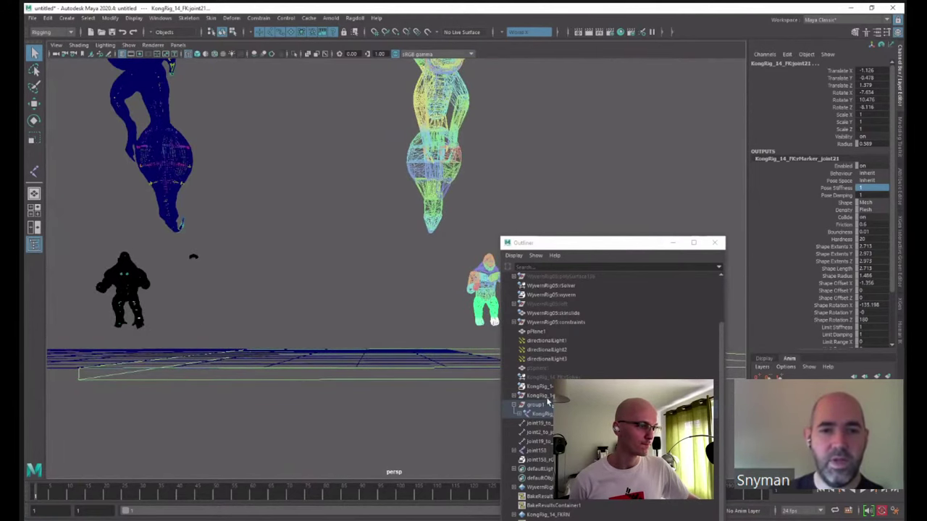
pyautogui.scroll(2, 718, 319)
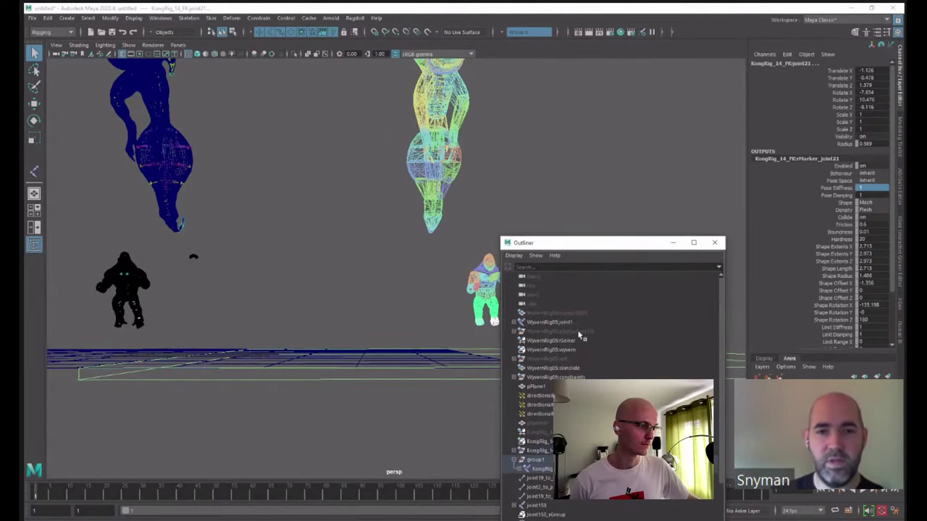
pyautogui.click(562, 341)
pyautogui.keyDown('alt'); pyautogui.moveTo(434, 350); pyautogui.dragTo(395, 351, button='middle'); pyautogui.keyUp('alt')
pyautogui.moveTo(490, 360); pyautogui.dragTo(271, 365)
pyautogui.keyDown('alt'); pyautogui.moveTo(255, 355); pyautogui.dragTo(349, 359, button='middle'); pyautogui.keyUp('alt')
pyautogui.moveTo(348, 359)
pyautogui.keyDown('alt'); pyautogui.mouseDown()
pyautogui.moveTo(433, 374)
pyautogui.moveTo(407, 338)
pyautogui.mouseUp(); pyautogui.keyUp('alt')
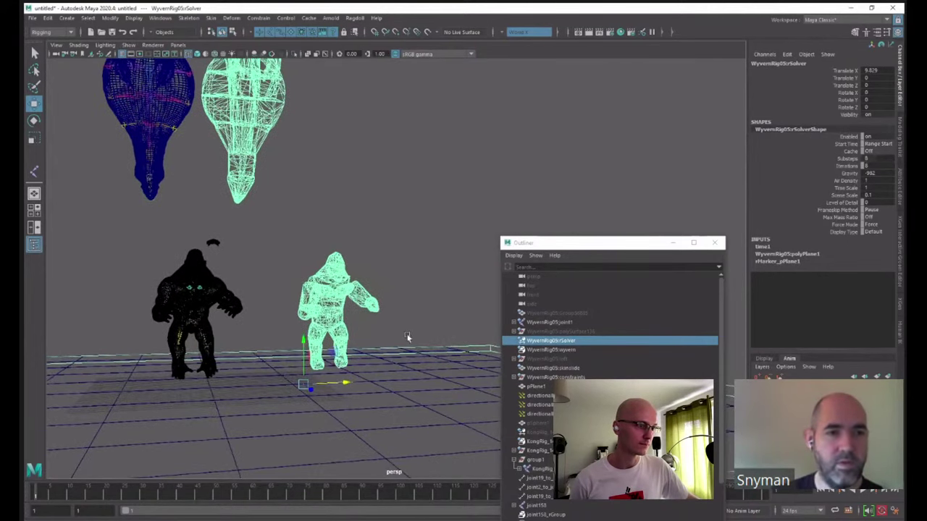
# - Test the simulation briefly in shaded display and delete the three joint19 and joint2 constraints listed below group1
pyautogui.press('5')
pyautogui.click(403, 248)
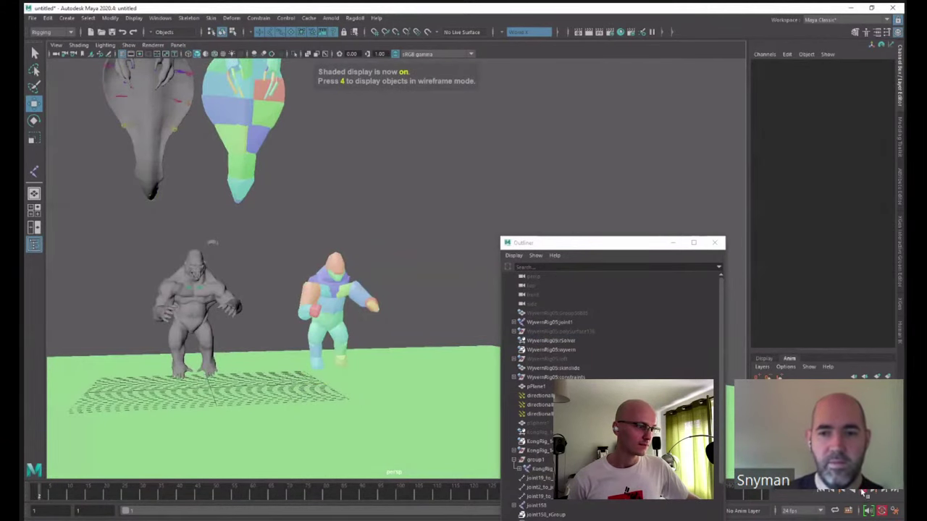
pyautogui.click(820, 490)
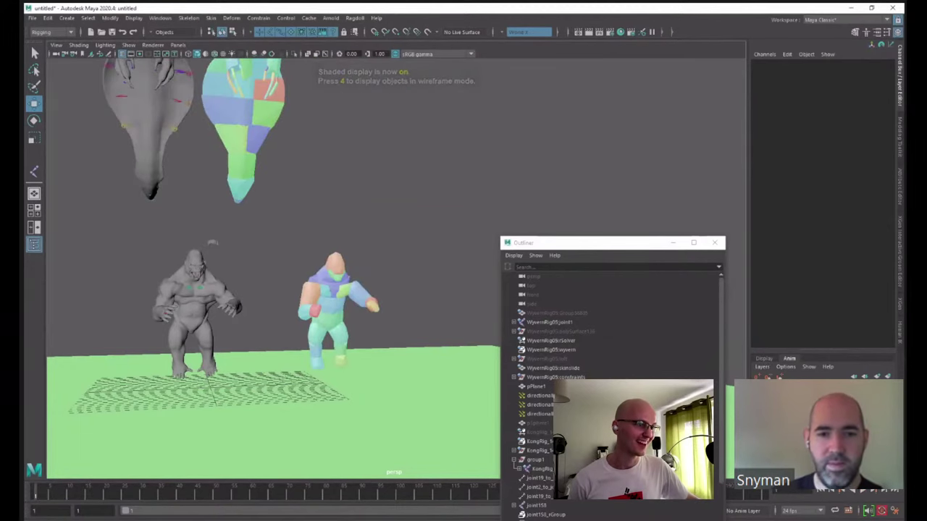
pyautogui.moveTo(539, 478); pyautogui.dragTo(541, 496)
pyautogui.press('Delete')
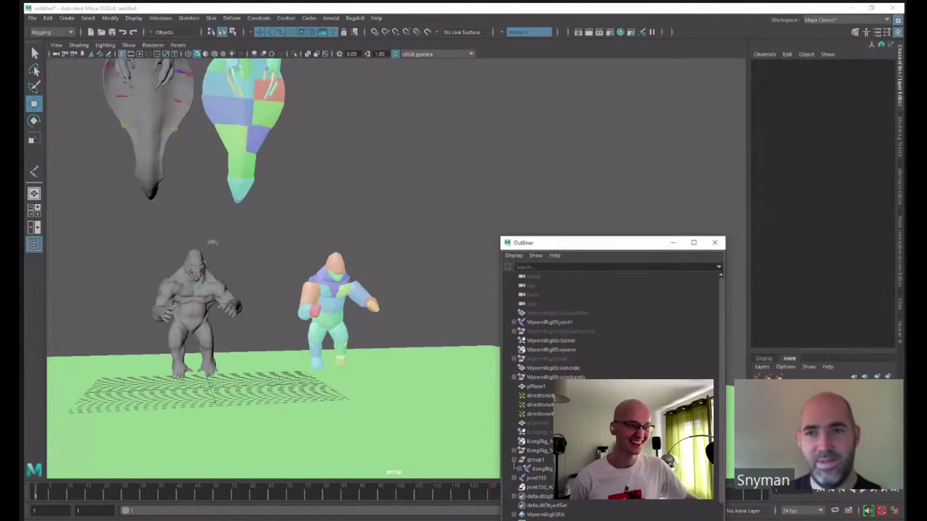
# - Play the simulation from the first frame to check how Kong lands on the ground, and rewind to the start
pyautogui.click(821, 490)
pyautogui.click(864, 492)
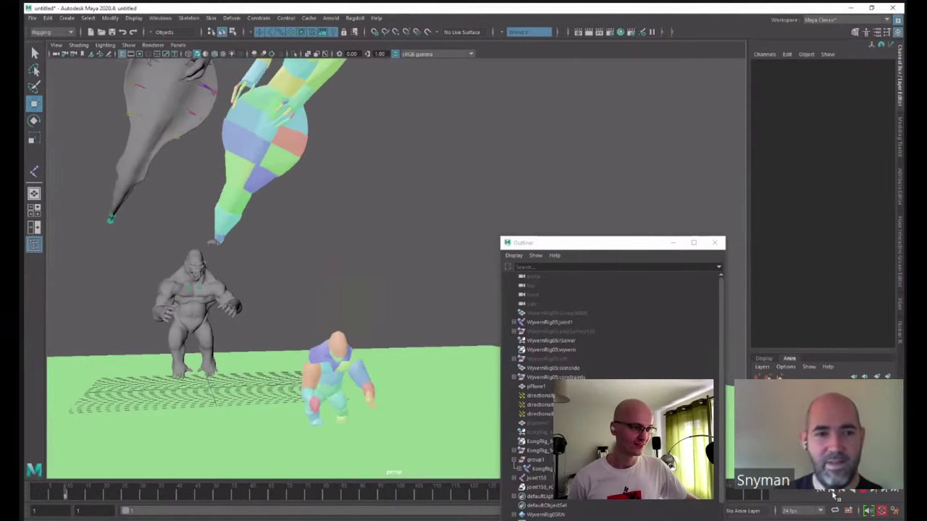
pyautogui.keyDown('alt'); pyautogui.moveTo(416, 436); pyautogui.dragTo(475, 381); pyautogui.keyUp('alt')
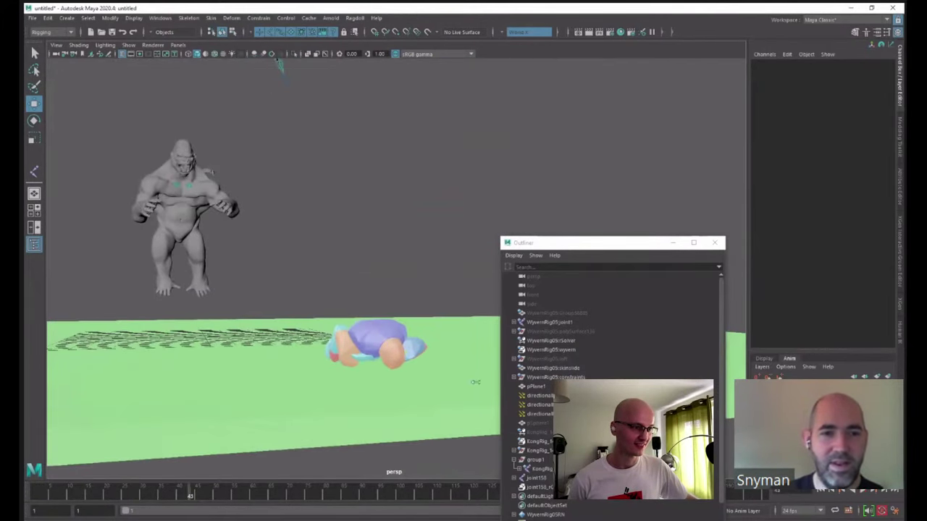
pyautogui.click(820, 492)
# - Set the Pose Space of the Ragdoll marker on Kong's root joint to Custom
pyautogui.keyDown('alt'); pyautogui.moveTo(326, 362); pyautogui.dragTo(205, 258); pyautogui.keyUp('alt')
pyautogui.press('4')
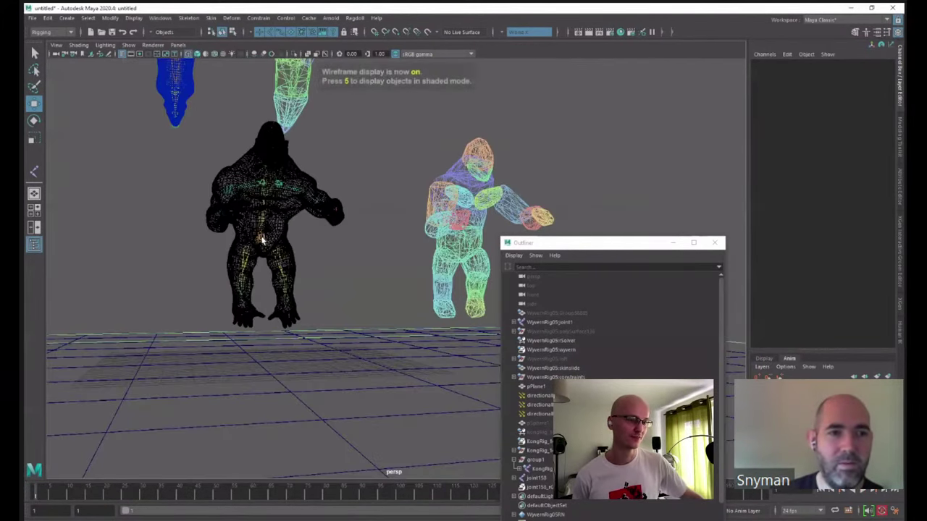
pyautogui.click(261, 239)
pyautogui.keyDown('alt'); pyautogui.moveTo(314, 285); pyautogui.dragTo(300, 297, button='middle'); pyautogui.keyUp('alt')
pyautogui.hotkey('ctrl', 'a')
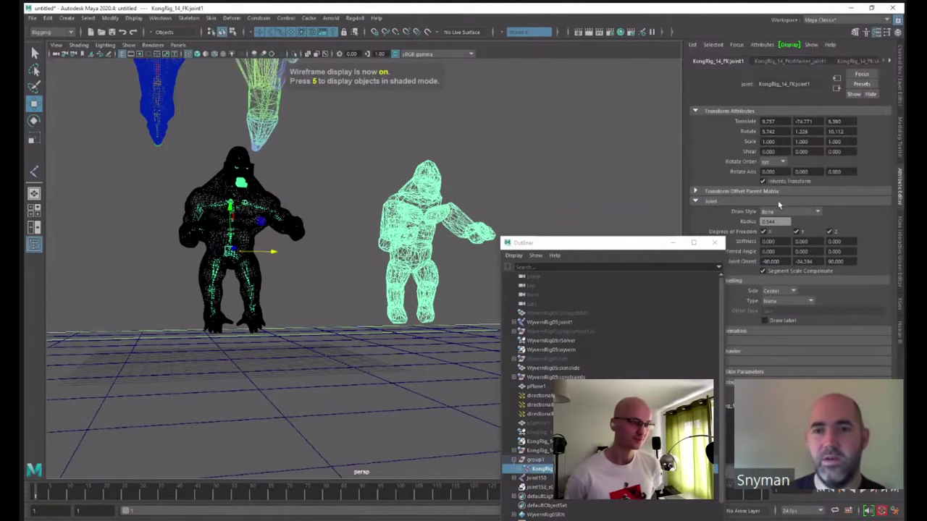
pyautogui.hotkey('ctrl', 'a')
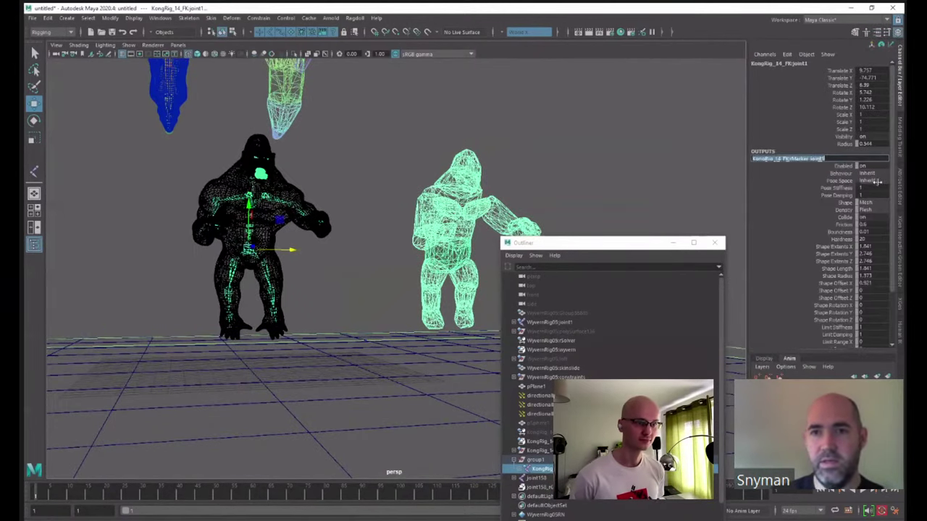
pyautogui.click(877, 181)
pyautogui.click(866, 213)
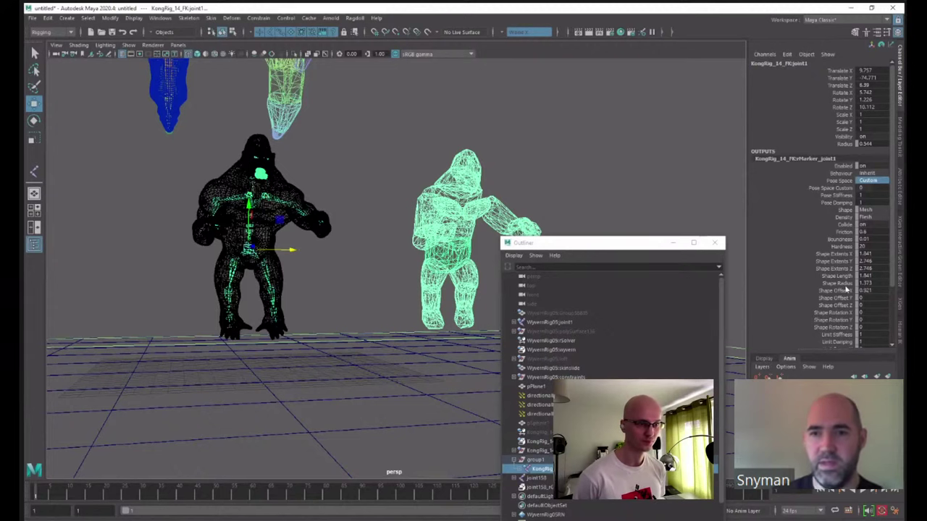
# - Set Pose Space Custom to 1 on the root joint's marker and play the simulation from the start
pyautogui.click(840, 188)
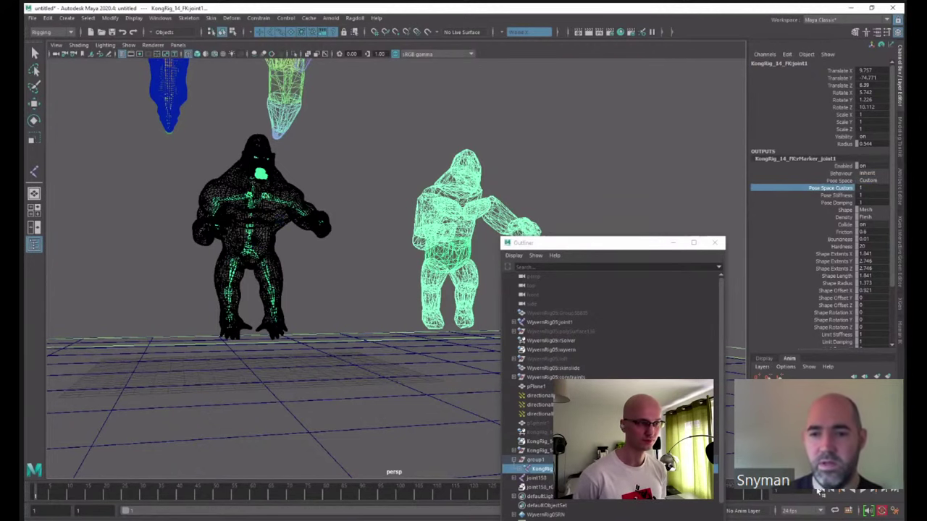
pyautogui.click(866, 490)
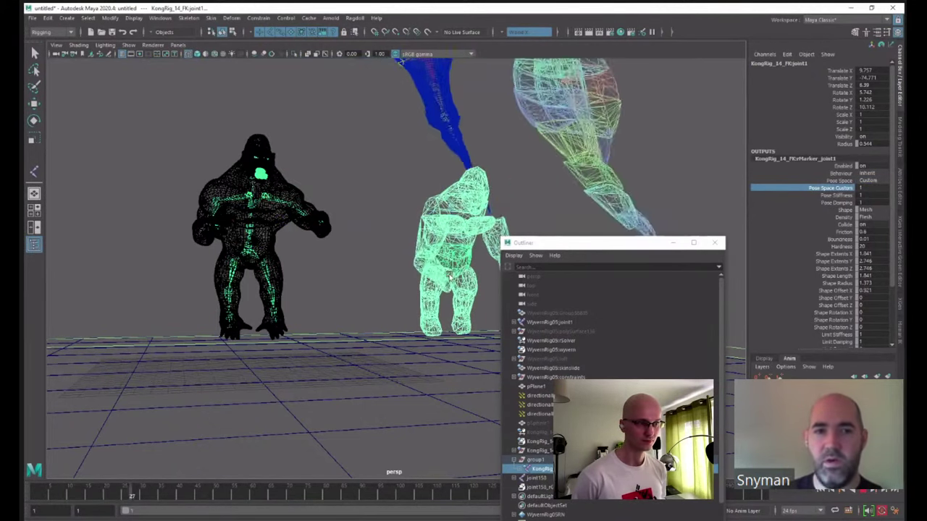
pyautogui.keyDown('alt'); pyautogui.moveTo(449, 268); pyautogui.dragTo(421, 279, button='middle'); pyautogui.keyUp('alt')
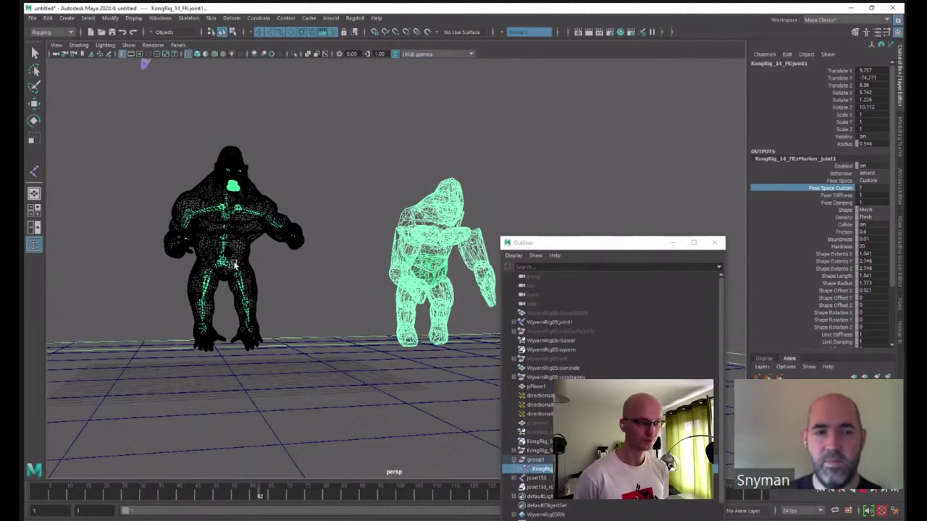
# - Set World Pose Translation to 0 in the Advanced Pose settings of the marker on Kong's root joint
pyautogui.hotkey('ctrl', 'a')
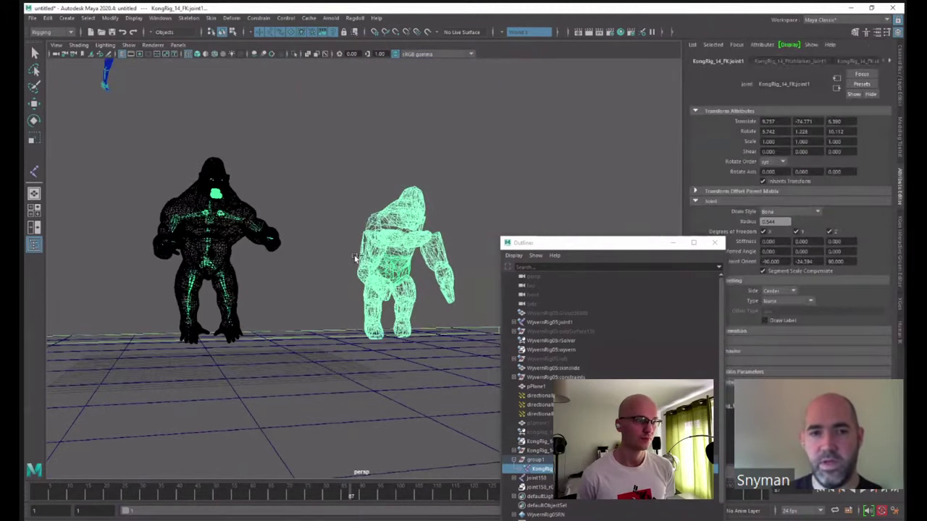
pyautogui.click(882, 63)
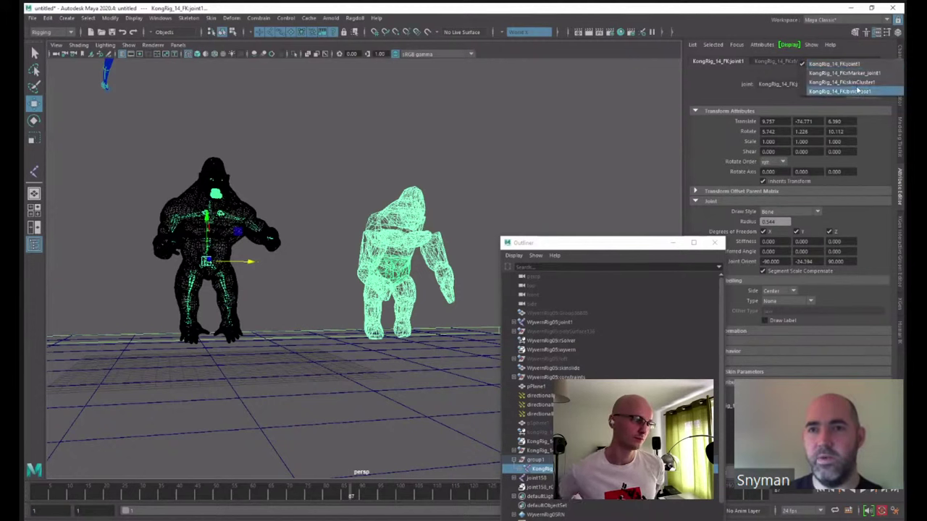
pyautogui.click(833, 73)
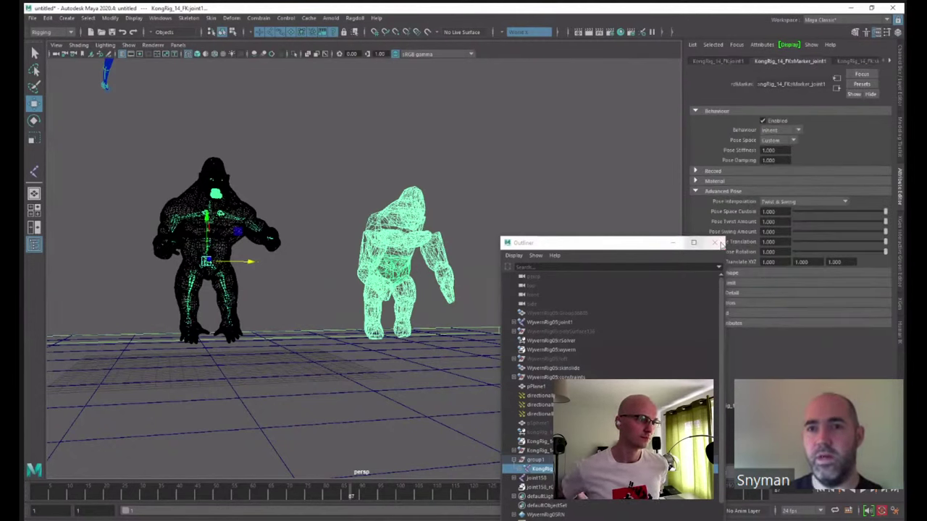
pyautogui.click(637, 243)
pyautogui.moveTo(631, 247); pyautogui.dragTo(592, 230)
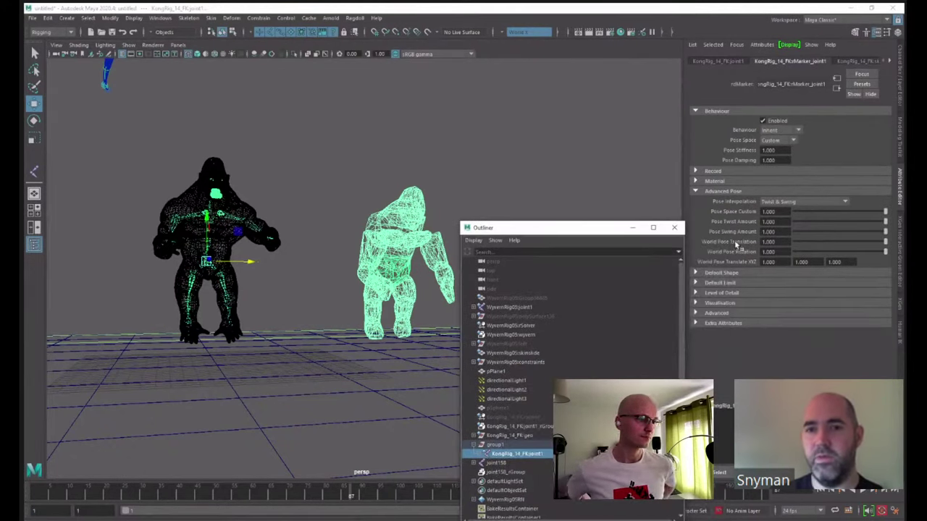
pyautogui.click(802, 243)
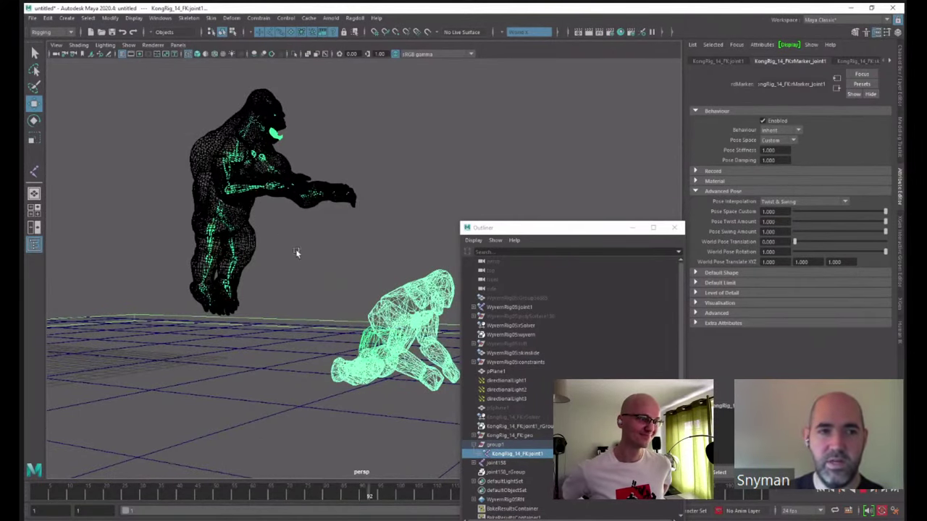
# - Rotate Kong's root joint to about 25 in Rotate Z and set its marker's Pose Stiffness to 1.8
pyautogui.press('e')
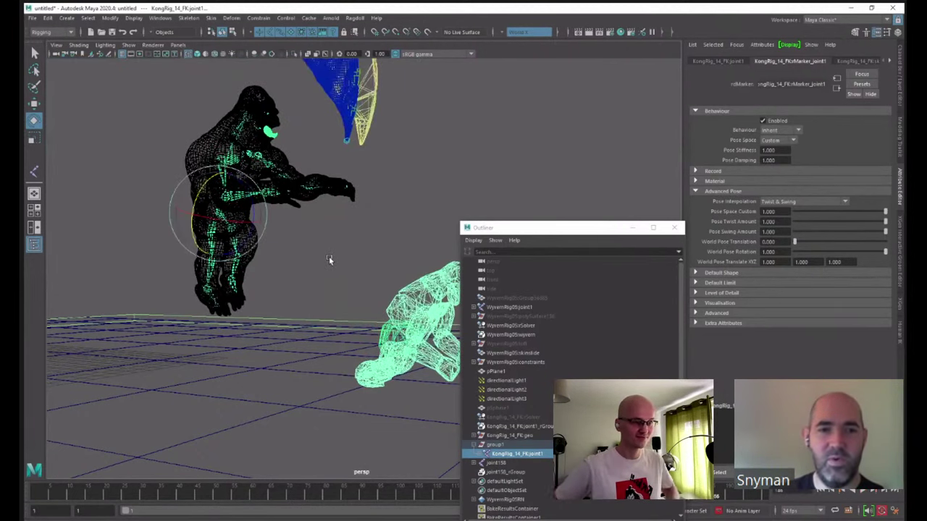
pyautogui.press('5')
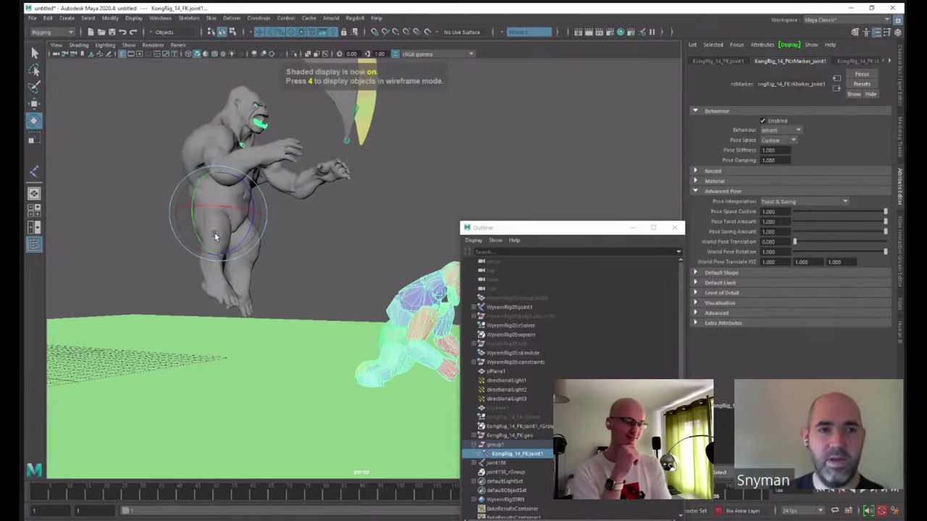
pyautogui.hotkey('ctrl', 'a')
pyautogui.click(842, 195)
pyautogui.moveTo(645, 180); pyautogui.dragTo(656, 180, button='middle')
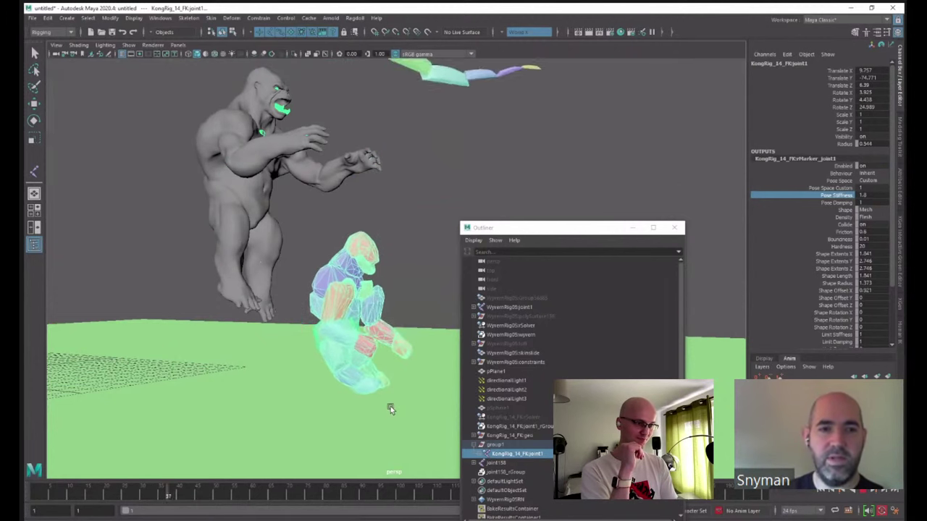
# - Set Pose Stiffness to 2.6 on the markers of Kong's leg joints and replay the simulation in shaded display
pyautogui.press('4')
pyautogui.click(233, 228)
pyautogui.press('q')
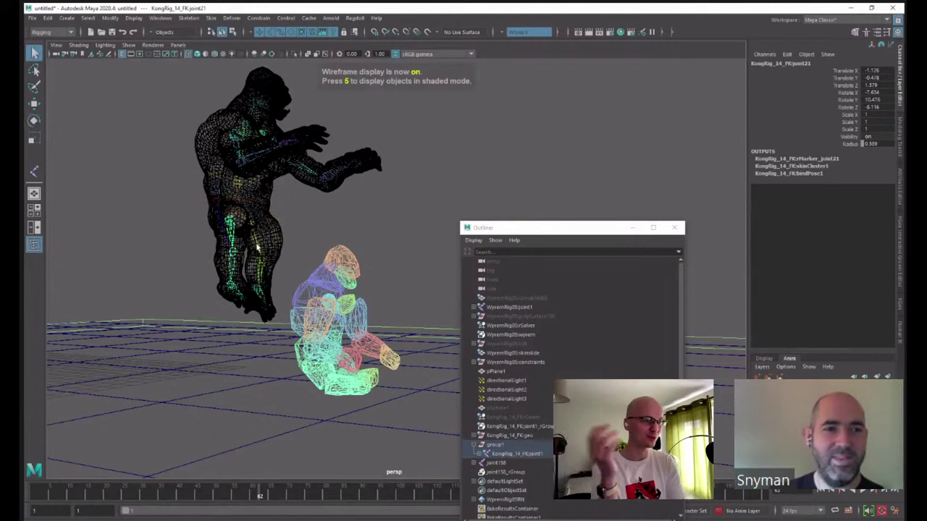
pyautogui.click(234, 265)
pyautogui.click(797, 158)
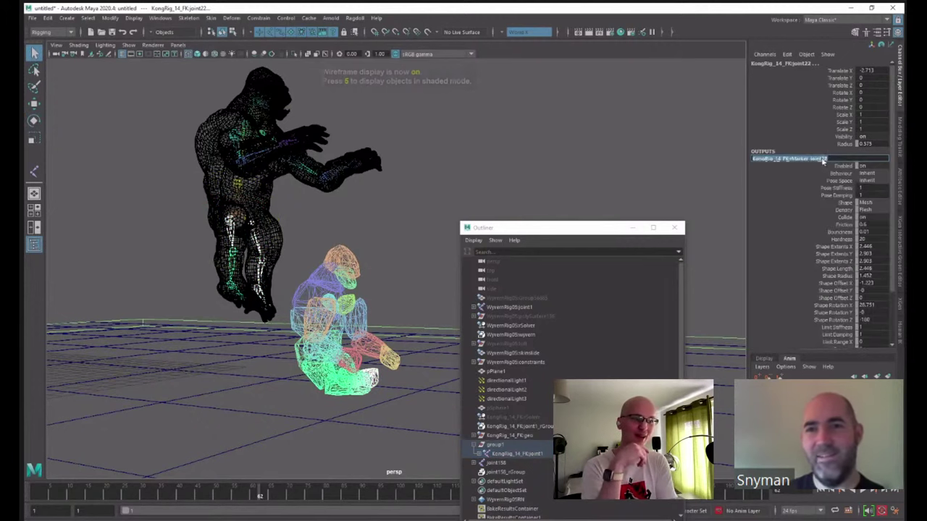
pyautogui.click(839, 188)
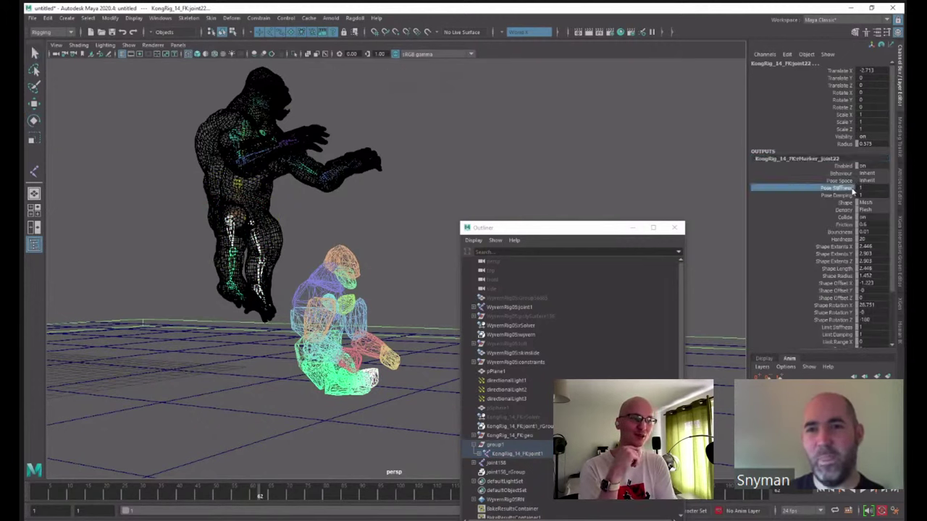
pyautogui.click(825, 490)
pyautogui.click(863, 491)
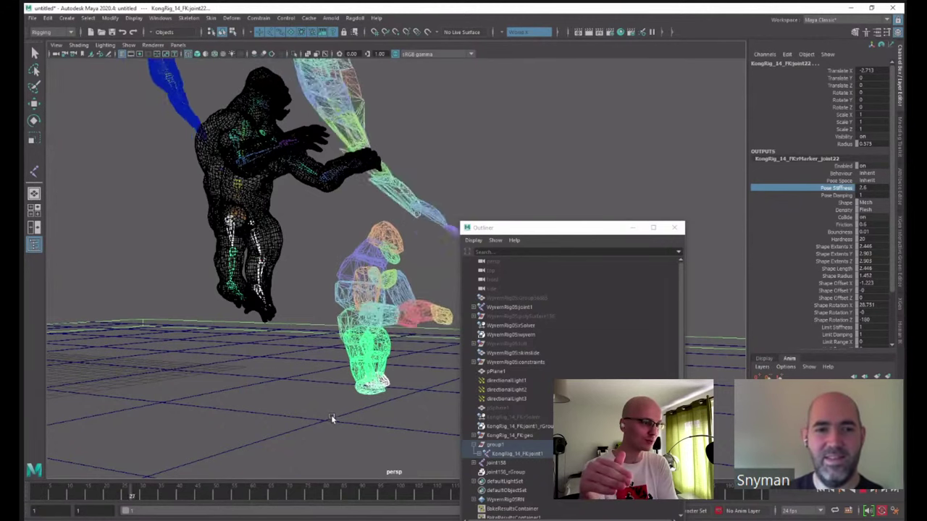
pyautogui.press('5')
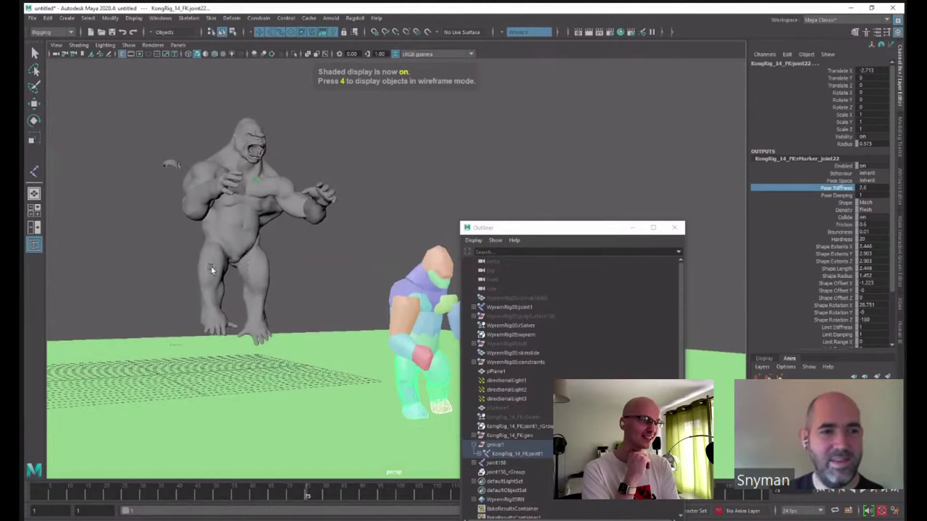
# - Rotate Kong's two foot joints, joint23 and joint11, until the feet lie flat
pyautogui.click(213, 319)
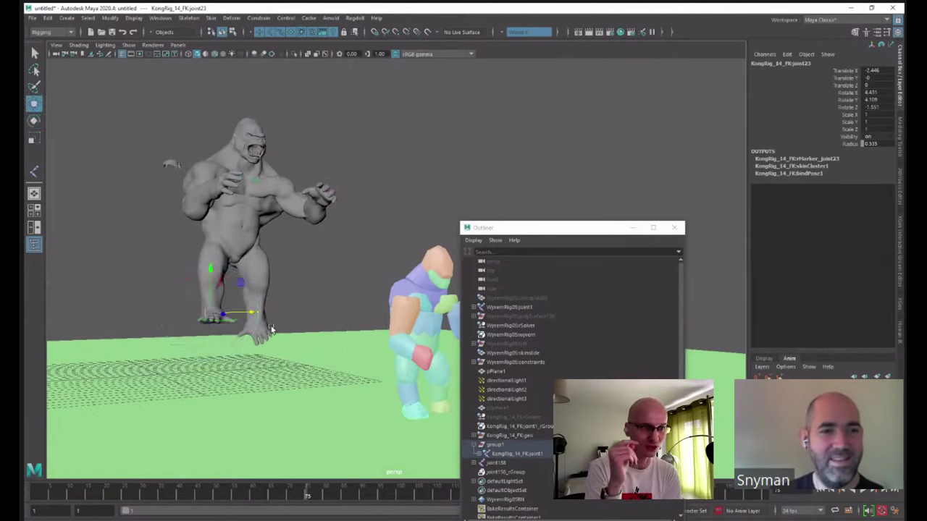
pyautogui.click(259, 322)
pyautogui.press('e')
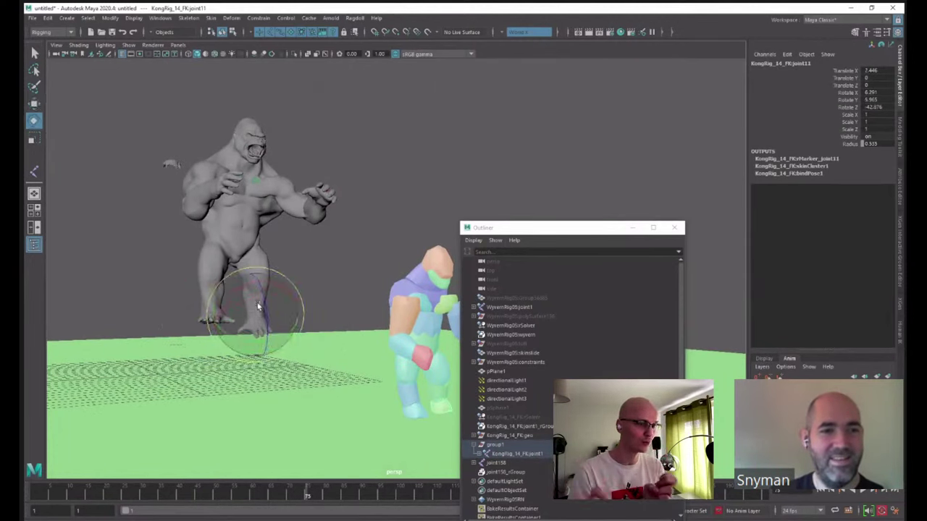
pyautogui.click(213, 270)
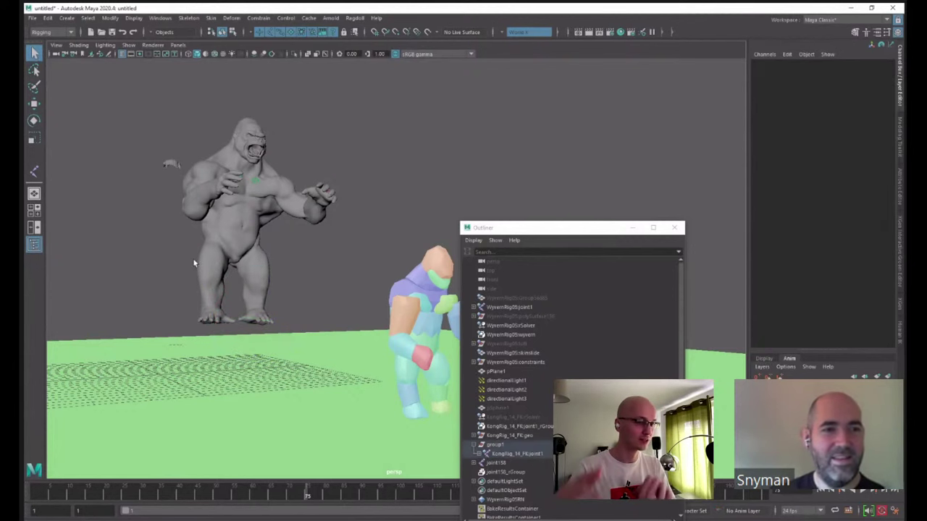
# - Swing Kong's thigh joint21 backward at frame 1, to about -17, 48 and -51 in Rotate X, Y and Z
pyautogui.click(251, 281)
pyautogui.press('4')
pyautogui.keyDown('alt'); pyautogui.moveTo(275, 300); pyautogui.dragTo(280, 339); pyautogui.keyUp('alt')
pyautogui.click(436, 316)
pyautogui.keyDown('alt'); pyautogui.moveTo(436, 316); pyautogui.dragTo(355, 321, button='middle'); pyautogui.keyUp('alt')
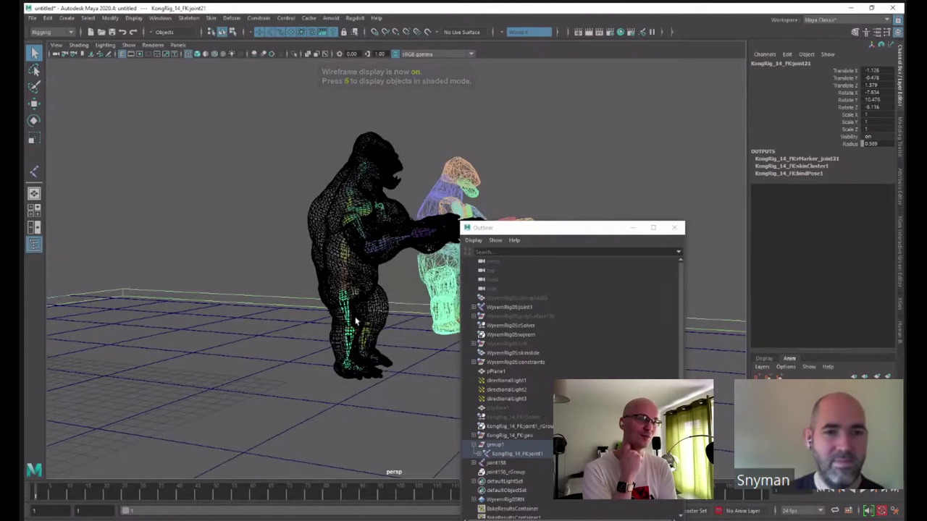
pyautogui.press('e')
pyautogui.moveTo(384, 291); pyautogui.dragTo(342, 328)
pyautogui.press('q')
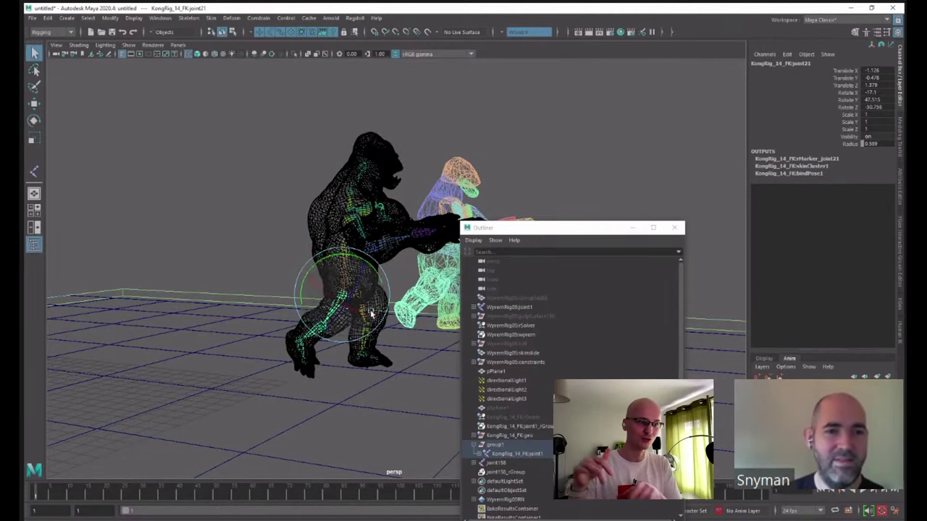
# - Swing the other thigh, joint9, forward into a stride and key both thighs at frames 1, 10 and 20
pyautogui.click(367, 311)
pyautogui.press('e')
pyautogui.moveTo(392, 307); pyautogui.dragTo(242, 279)
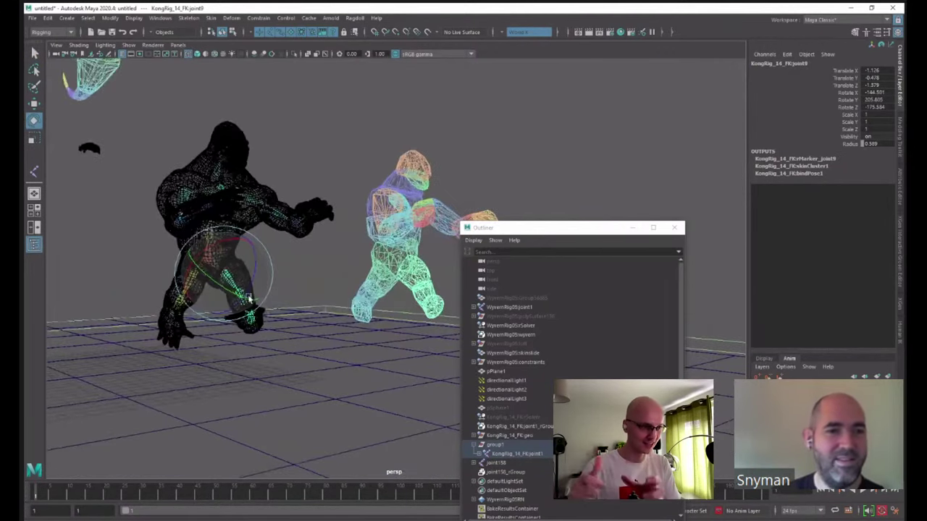
pyautogui.press('w')
pyautogui.click(188, 288)
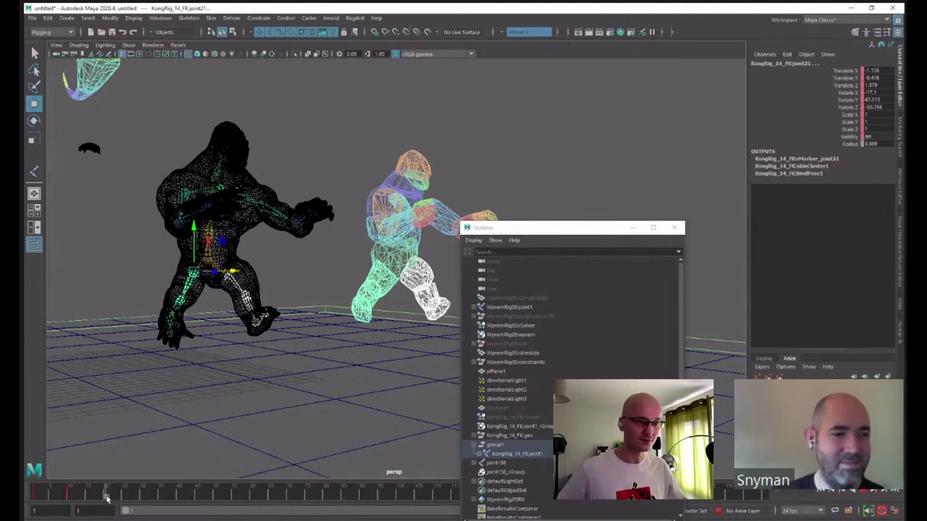
# - Rotate thigh joint21 forward at frame 10 to start the opposite stride pose
pyautogui.click(69, 494)
pyautogui.keyDown('alt'); pyautogui.moveTo(197, 355); pyautogui.dragTo(243, 354); pyautogui.keyUp('alt')
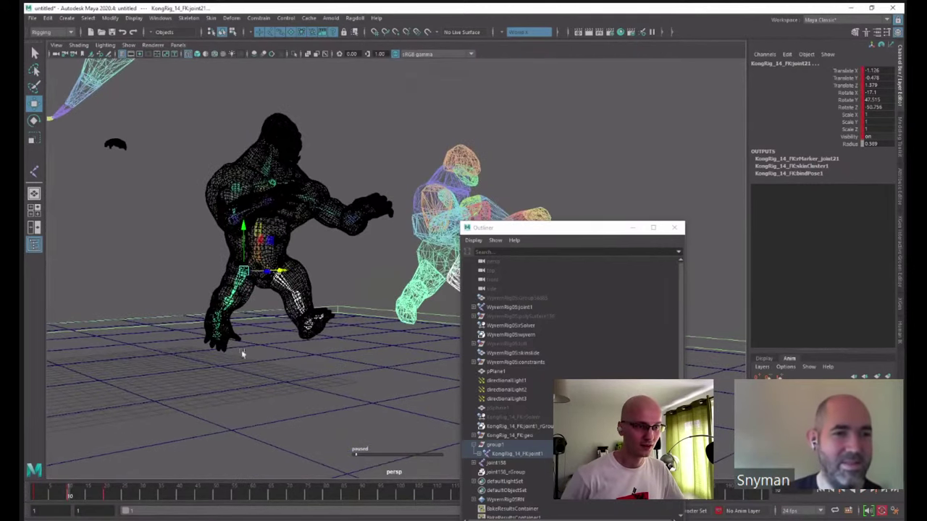
pyautogui.click(239, 285)
pyautogui.press('e')
pyautogui.moveTo(242, 283); pyautogui.dragTo(258, 262)
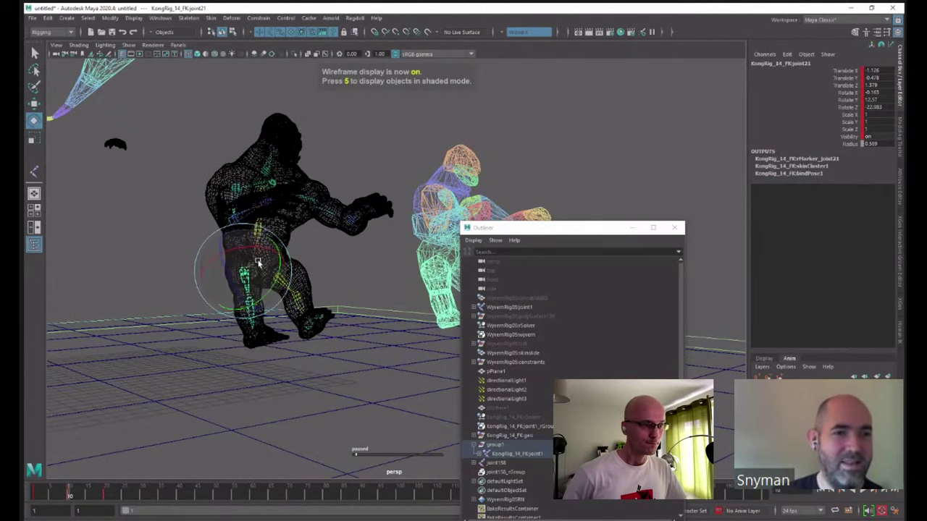
# - Swing thigh joint9 backward at frame 10 and refine both thighs into the opposite stride pose
pyautogui.click(293, 289)
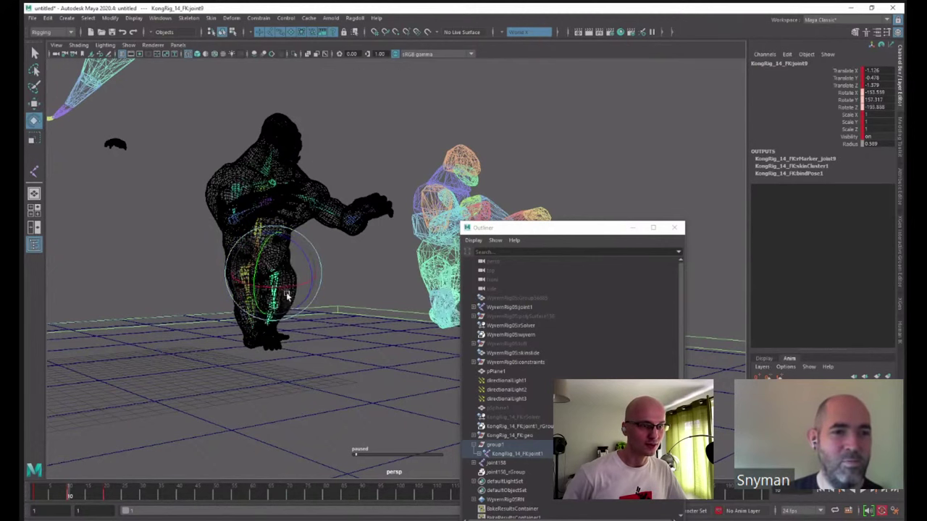
pyautogui.keyDown('alt'); pyautogui.moveTo(296, 282); pyautogui.dragTo(384, 285); pyautogui.keyUp('alt')
pyautogui.keyDown('alt'); pyautogui.moveTo(385, 285); pyautogui.dragTo(323, 284, button='middle'); pyautogui.keyUp('alt')
pyautogui.moveTo(336, 279)
pyautogui.mouseDown()
pyautogui.moveTo(352, 285)
pyautogui.moveTo(202, 311)
pyautogui.moveTo(166, 283)
pyautogui.moveTo(246, 320)
pyautogui.moveTo(225, 320)
pyautogui.mouseUp()
pyautogui.press('w')
pyautogui.click(162, 281)
pyautogui.press('e')
pyautogui.keyDown('shift'); pyautogui.click(179, 292); pyautogui.keyUp('shift')
pyautogui.press('5')
pyautogui.click(177, 287)
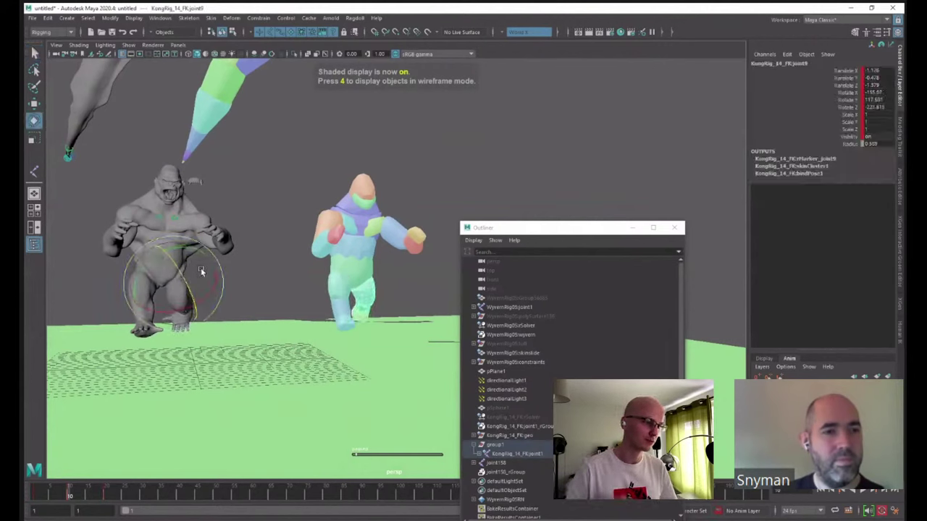
# - Make the animation curves of both thighs cycle before and after their keys in the Graph Editor
pyautogui.press('w')
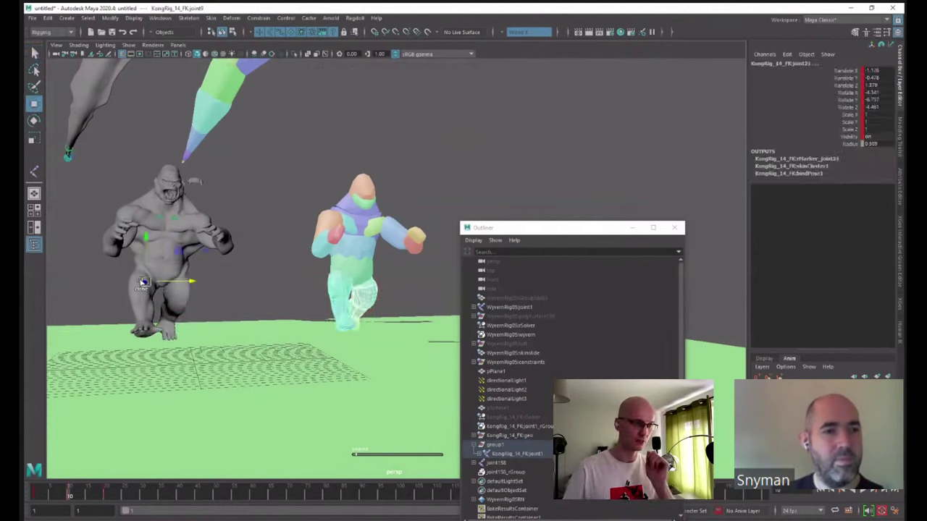
pyautogui.click(161, 17)
pyautogui.moveTo(204, 68)
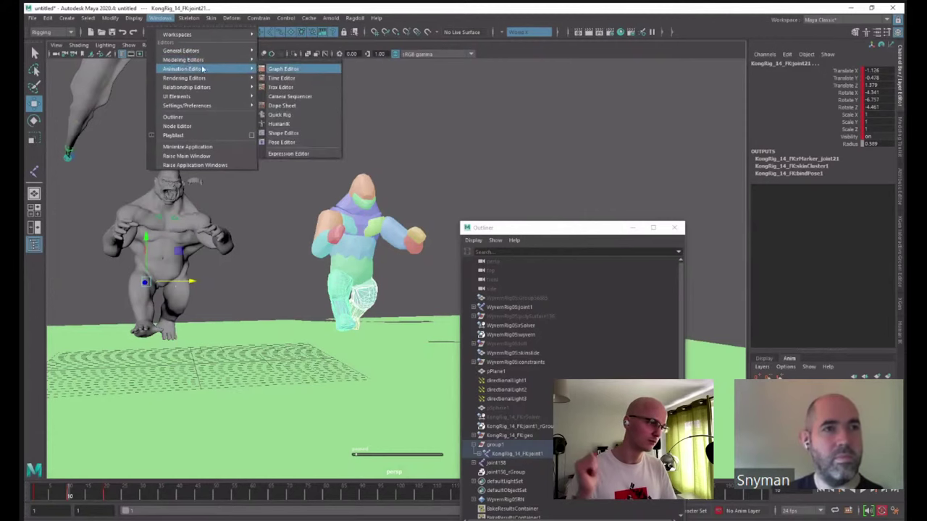
pyautogui.click(305, 68)
pyautogui.scroll(-4, 522, 216)
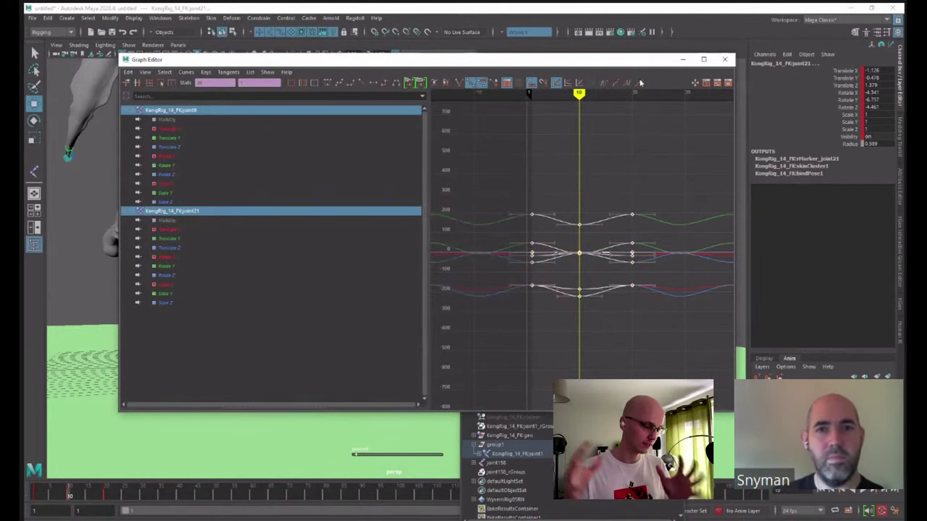
pyautogui.click(719, 62)
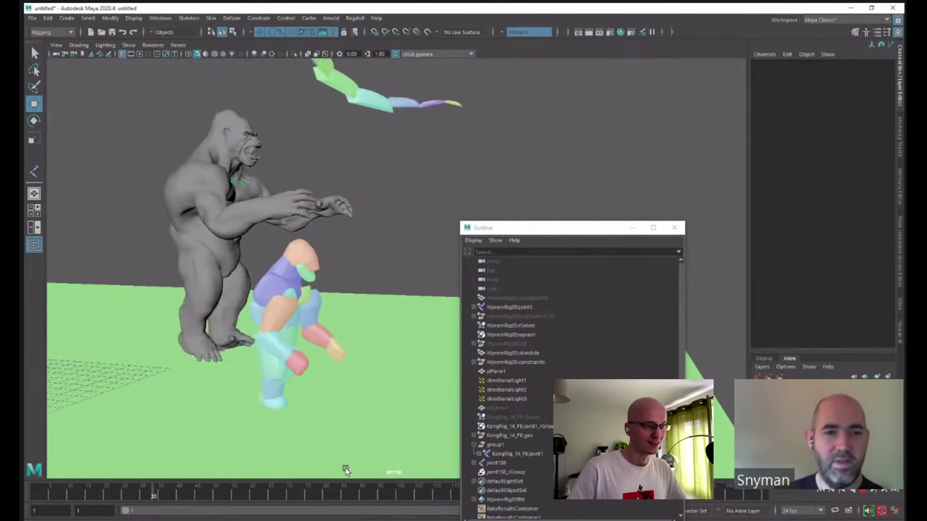
# - Rotate both of Kong's upper arms so the hands are raised above the head, and play the simulation
pyautogui.keyDown('alt'); pyautogui.moveTo(277, 371); pyautogui.dragTo(231, 232); pyautogui.keyUp('alt')
pyautogui.click(150, 212)
pyautogui.keyDown('shift'); pyautogui.click(219, 225); pyautogui.keyUp('shift')
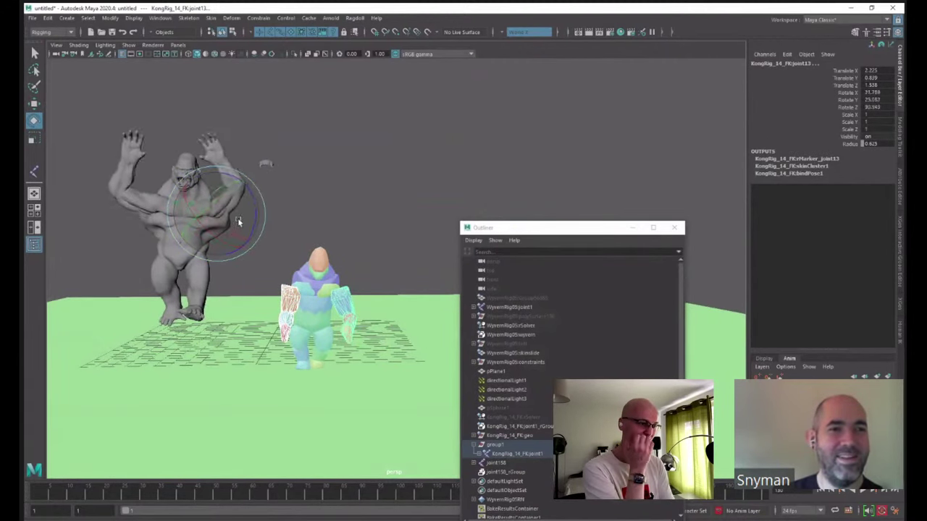
pyautogui.moveTo(243, 218); pyautogui.dragTo(246, 214)
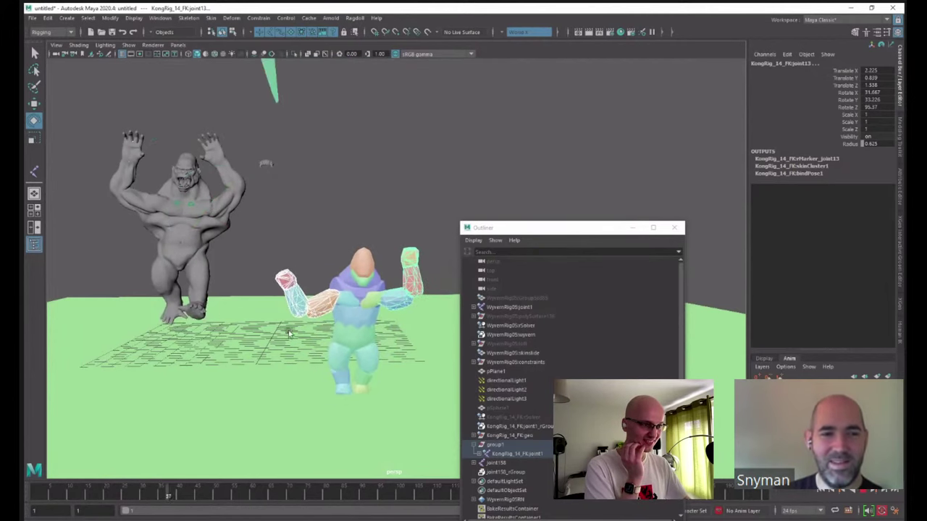
pyautogui.keyDown('alt'); pyautogui.moveTo(376, 337); pyautogui.dragTo(335, 323); pyautogui.keyUp('alt')
# - Stop the simulation, select Kong's shin joint22, and key its unrotated straight pose at frames 1 and 20
pyautogui.hotkey('alt', 'v')
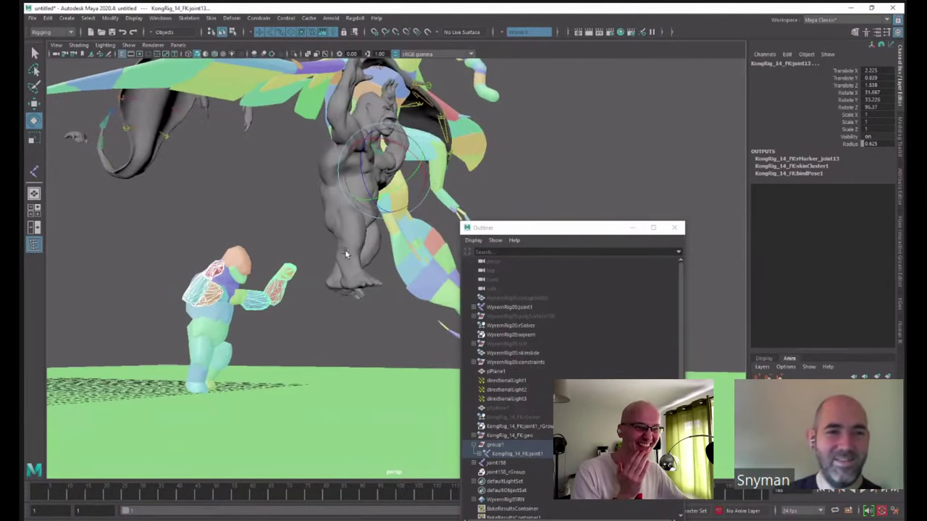
pyautogui.click(344, 256)
pyautogui.click(355, 251)
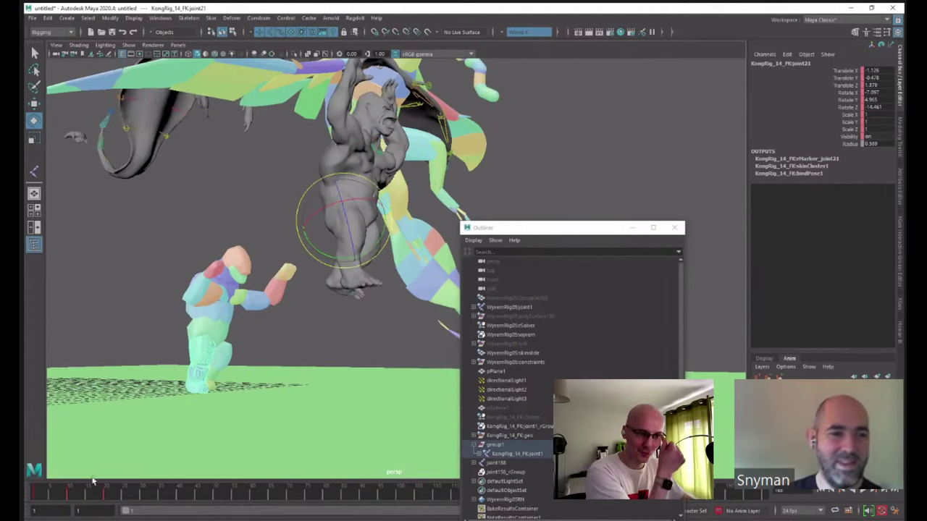
pyautogui.moveTo(35, 495); pyautogui.dragTo(54, 493)
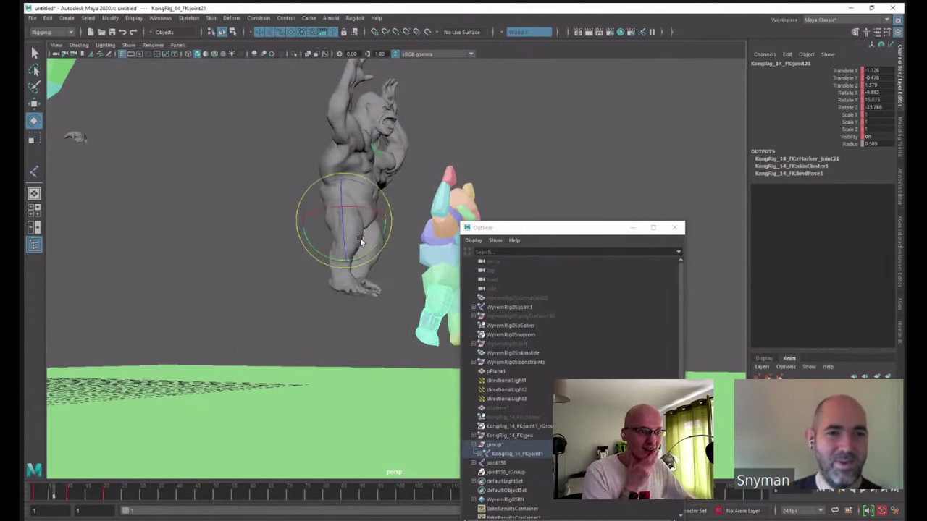
pyautogui.press('4')
pyautogui.click(374, 282)
pyautogui.click(344, 262)
pyautogui.press('5')
pyautogui.keyDown('alt'); pyautogui.moveTo(362, 262); pyautogui.dragTo(364, 266); pyautogui.keyUp('alt')
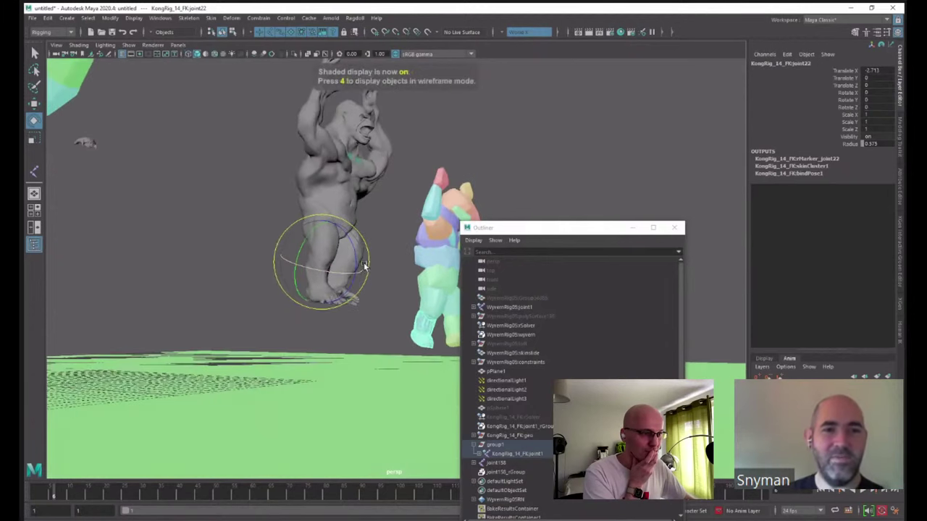
pyautogui.click(29, 496)
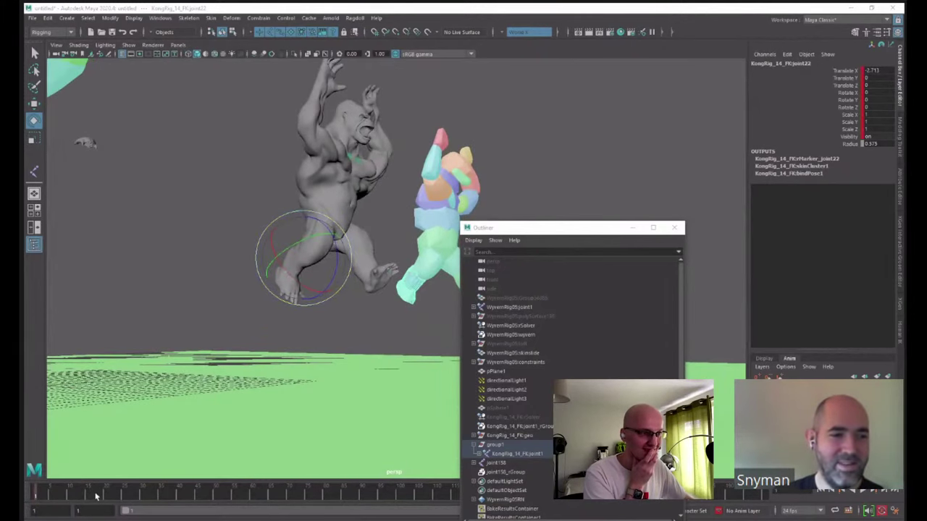
pyautogui.press('5')
# - Key shin joint22 bent about 86 degrees in Rotate Z at frame 7 and slightly past straight at frame 12
pyautogui.moveTo(96, 496)
pyautogui.mouseDown()
pyautogui.moveTo(105, 496)
pyautogui.moveTo(58, 498)
pyautogui.mouseUp()
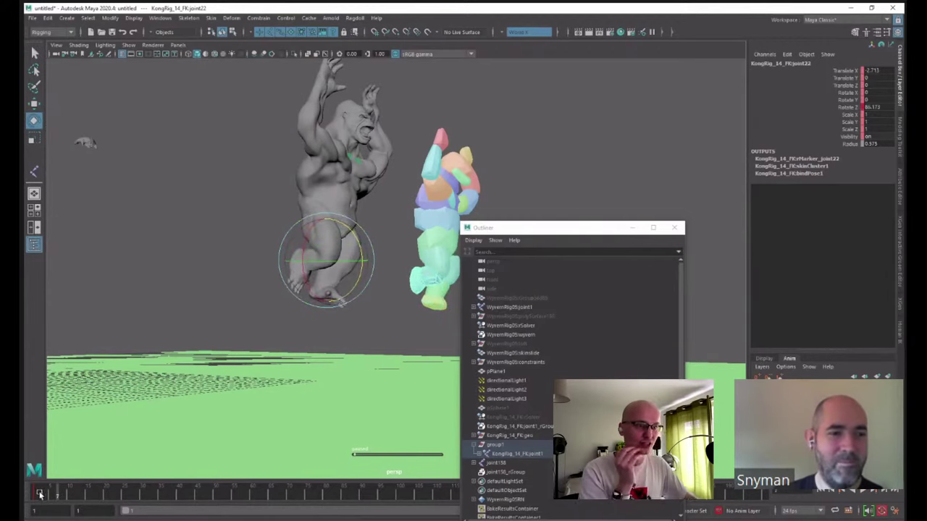
pyautogui.moveTo(40, 495); pyautogui.dragTo(76, 494)
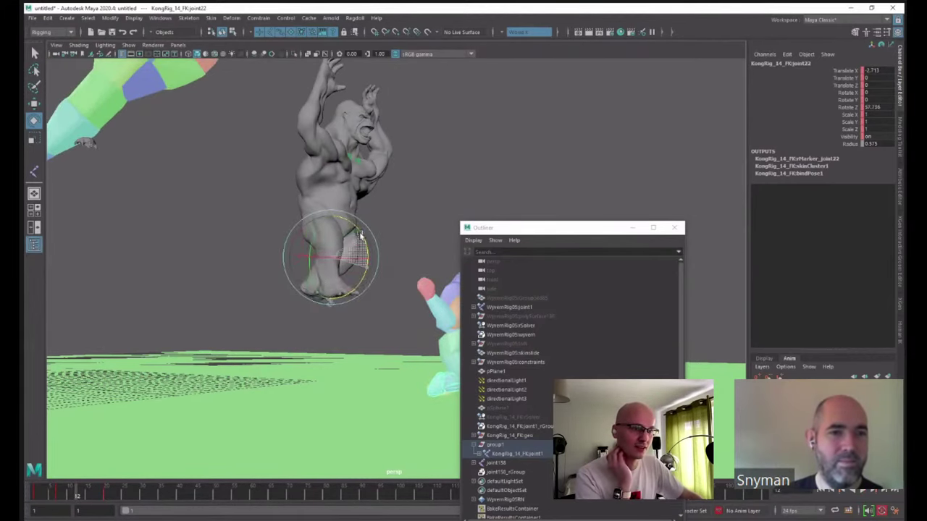
pyautogui.moveTo(62, 492); pyautogui.dragTo(116, 493)
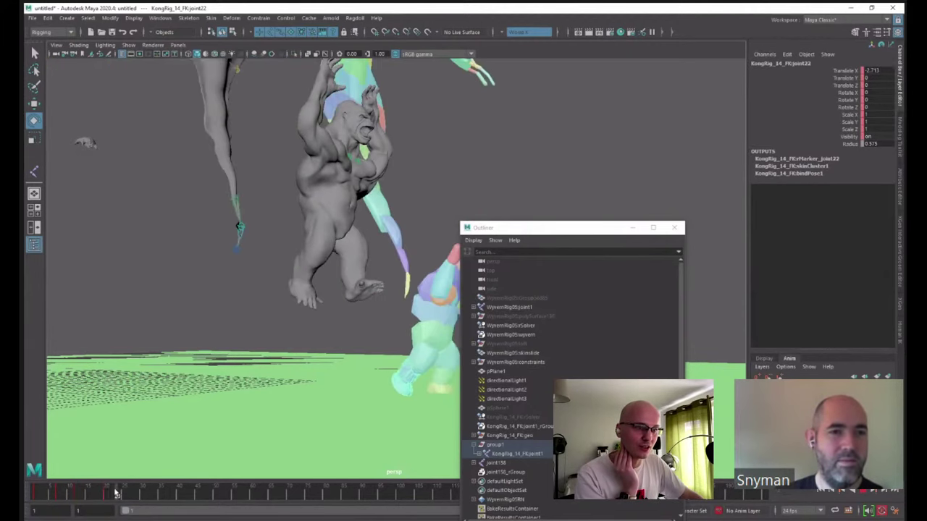
# - Make the animation curves of shin joint22 cycle in the Graph Editor, and play the simulation
pyautogui.click(160, 17)
pyautogui.moveTo(185, 68)
pyautogui.click(279, 68)
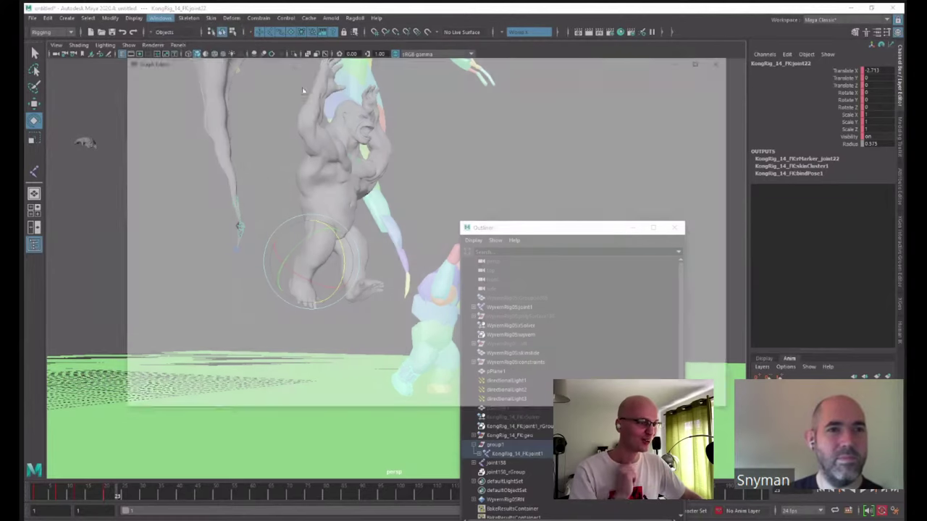
pyautogui.scroll(-3, 569, 231)
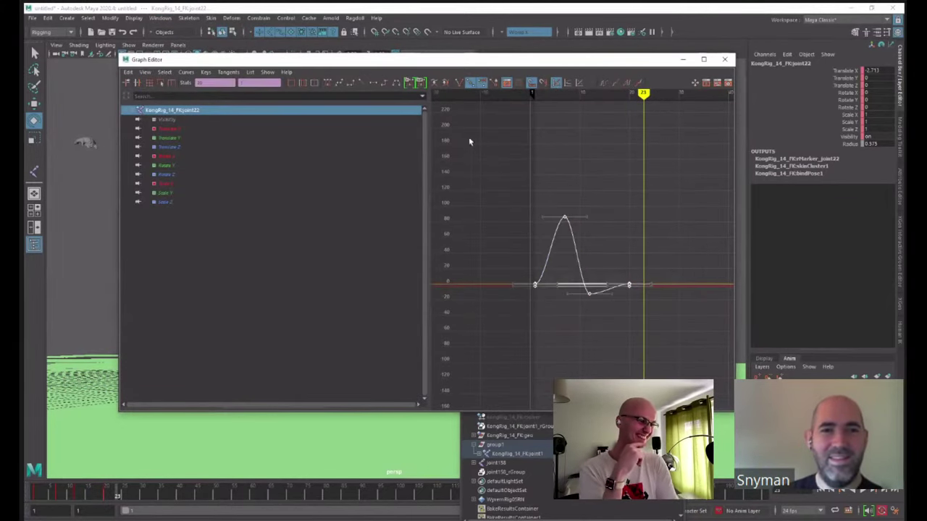
pyautogui.keyDown('alt'); pyautogui.moveTo(579, 187); pyautogui.dragTo(526, 186, button='middle'); pyautogui.keyUp('alt')
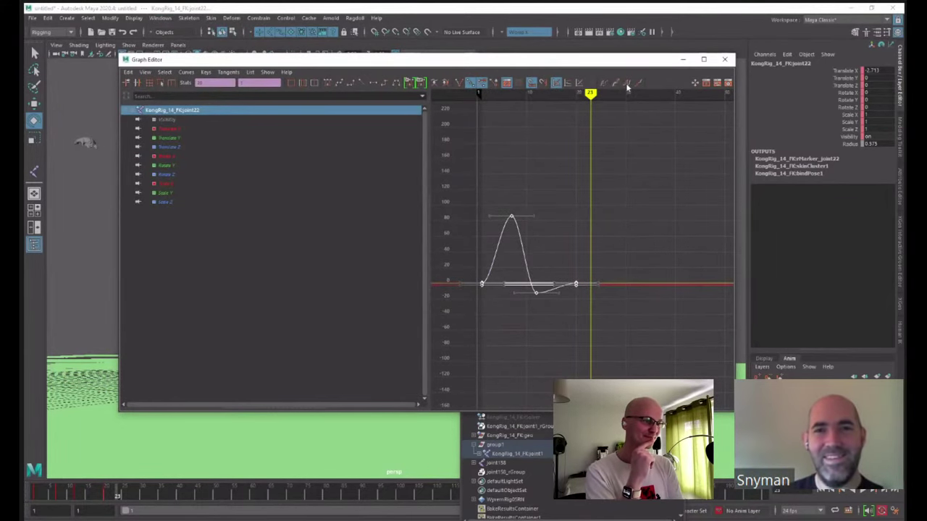
pyautogui.click(683, 61)
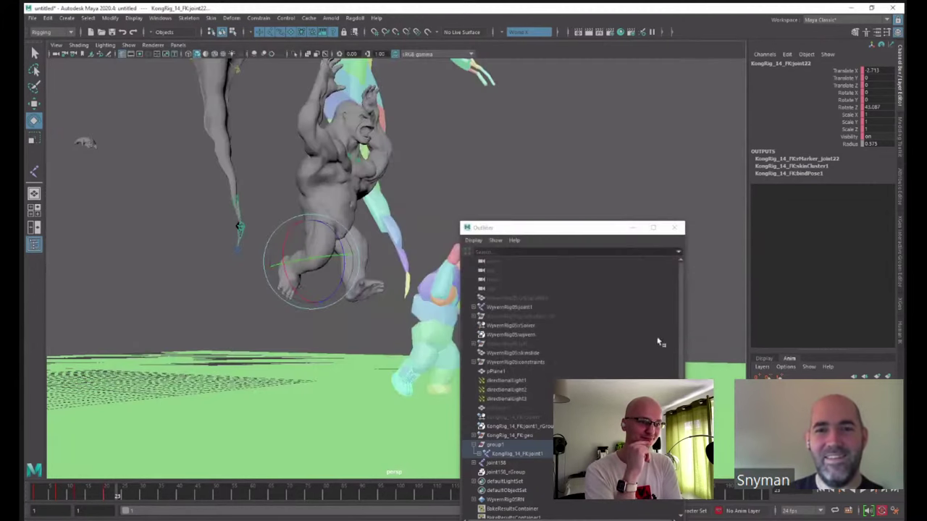
pyautogui.click(824, 492)
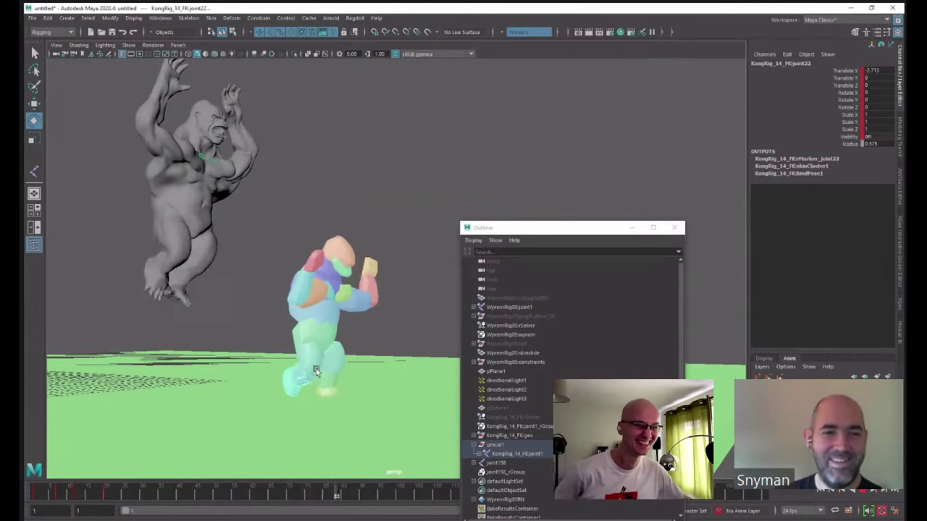
# - Refine the stride rotation of thigh joint21, replay the simulation, and move the Outliner clear of Kong
pyautogui.click(209, 223)
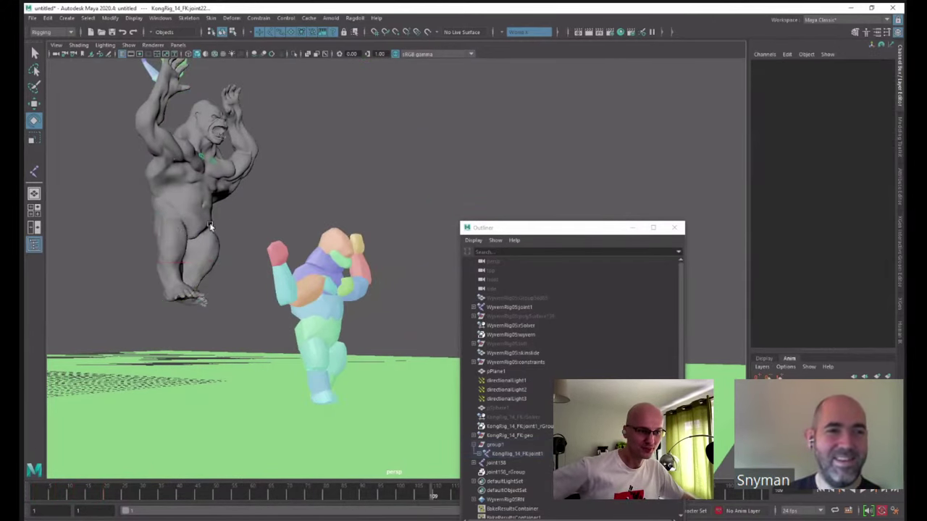
pyautogui.moveTo(210, 223); pyautogui.dragTo(147, 235)
pyautogui.moveTo(48, 495); pyautogui.dragTo(79, 497)
pyautogui.moveTo(175, 278); pyautogui.dragTo(163, 253)
pyautogui.moveTo(43, 497)
pyautogui.mouseDown()
pyautogui.moveTo(81, 495)
pyautogui.moveTo(27, 492)
pyautogui.mouseUp()
pyautogui.click(864, 492)
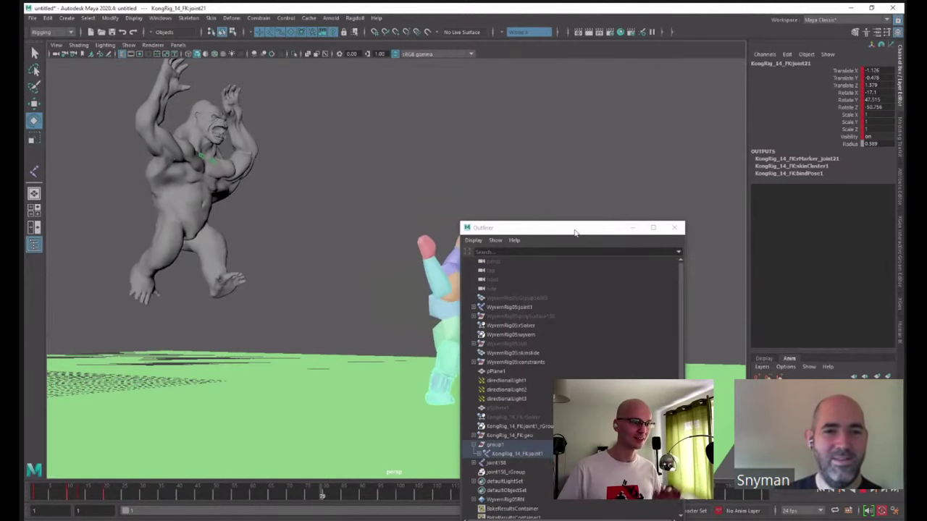
pyautogui.moveTo(577, 227); pyautogui.dragTo(736, 33)
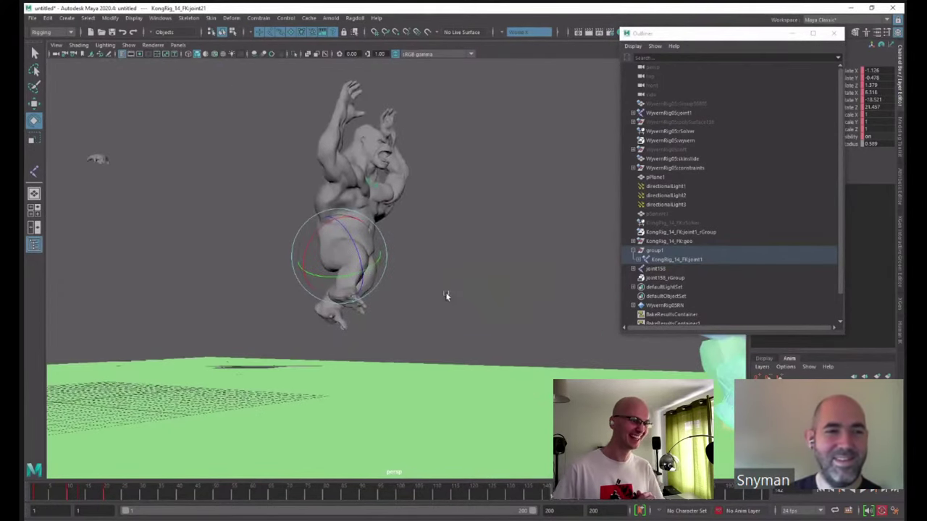
# - Select the opposite shin joint10 in wireframe display and key its straight pose at frames 1 and 20
pyautogui.click(39, 496)
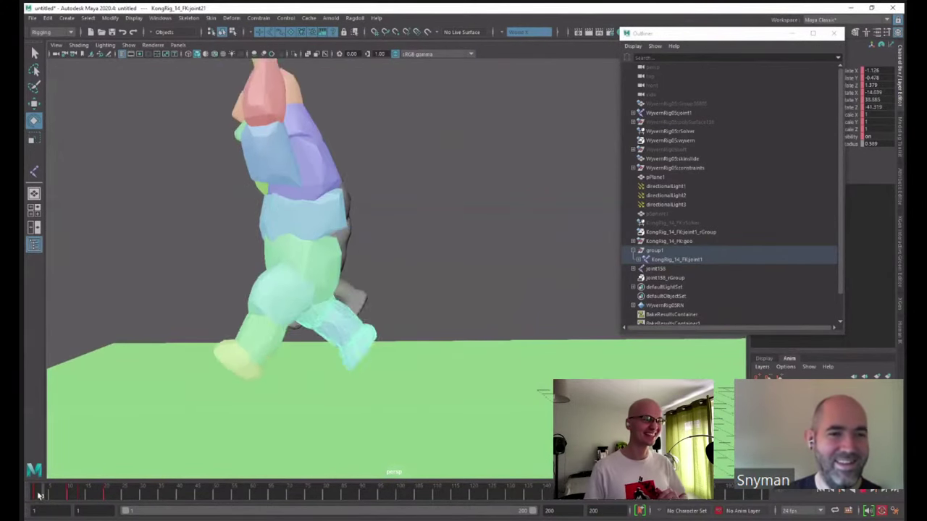
pyautogui.keyDown('alt'); pyautogui.moveTo(279, 288); pyautogui.dragTo(500, 254); pyautogui.keyUp('alt')
pyautogui.click(500, 254)
pyautogui.press('4')
pyautogui.click(379, 279)
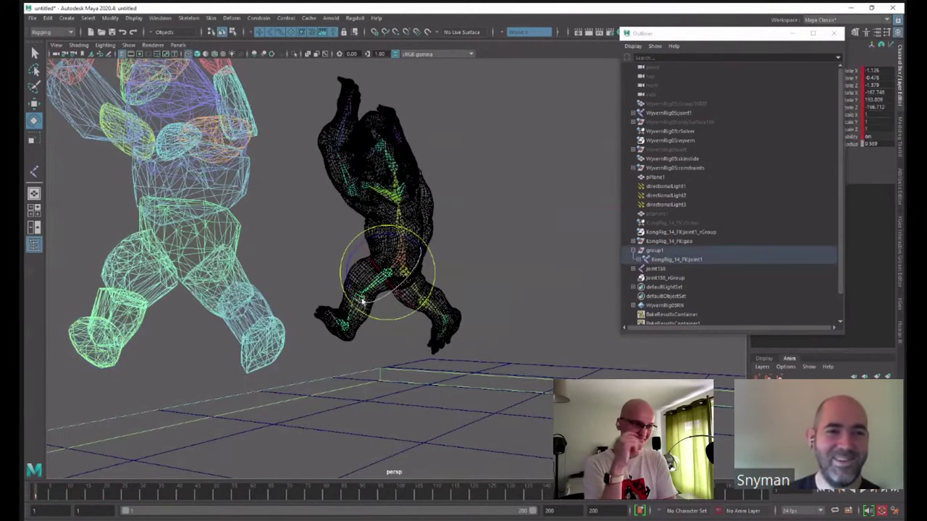
pyautogui.press('q')
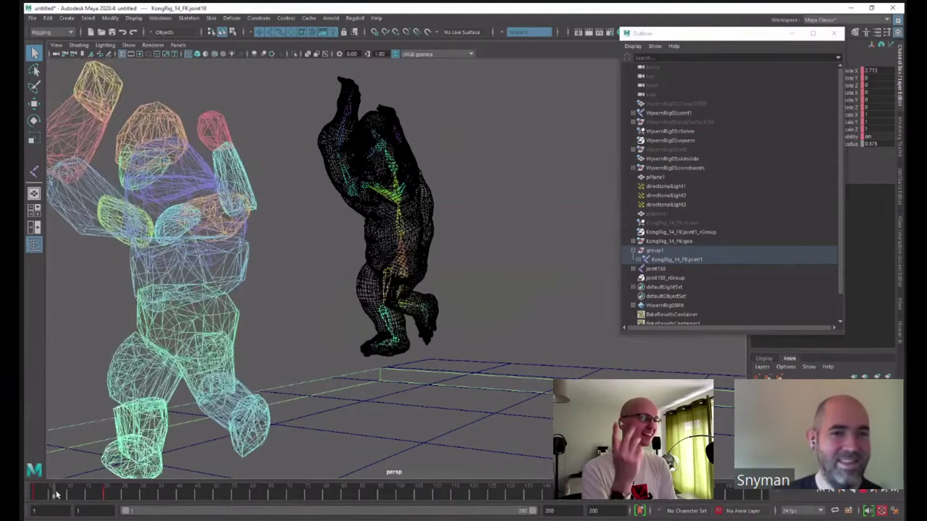
# - Key shin joint10 straight at frame 10, bent about 78 degrees in Rotate Z at frame 14, and slightly past straight at frame 18
pyautogui.moveTo(69, 495); pyautogui.dragTo(85, 495)
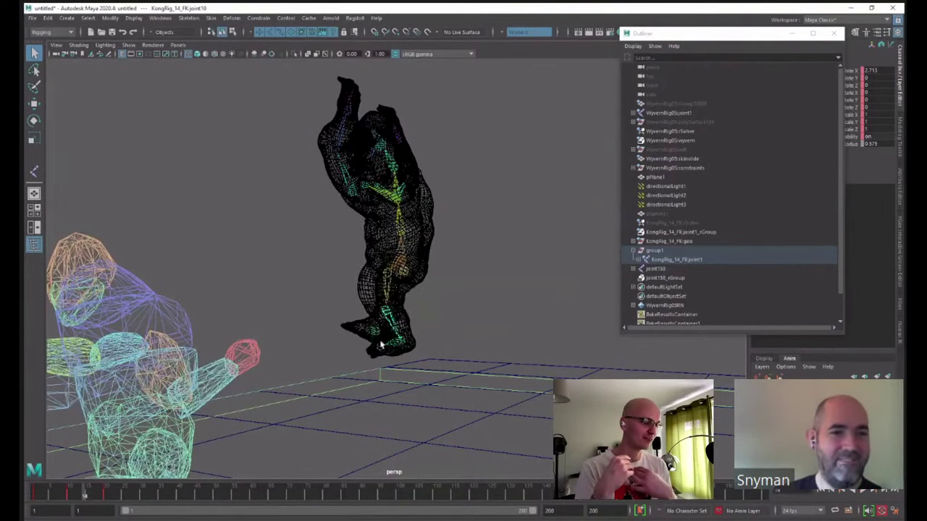
pyautogui.moveTo(424, 316); pyautogui.dragTo(401, 313)
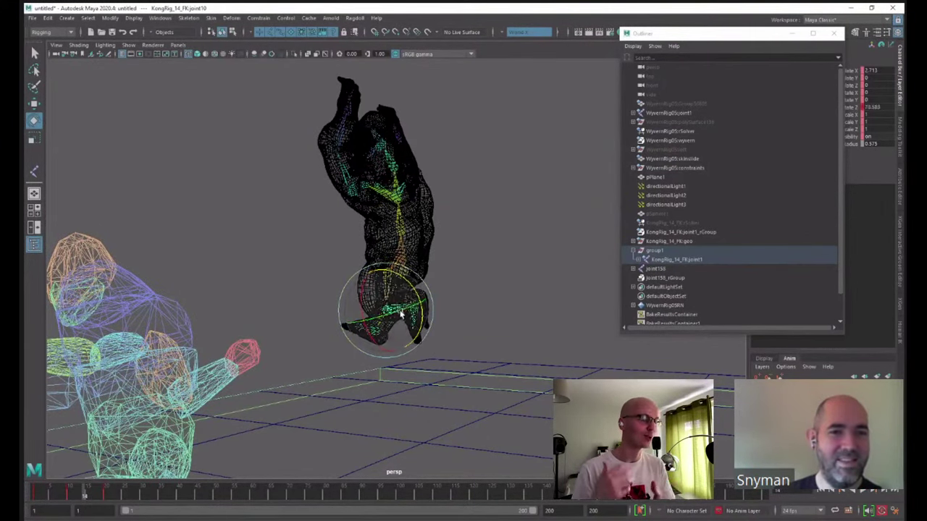
pyautogui.moveTo(85, 498); pyautogui.dragTo(99, 494)
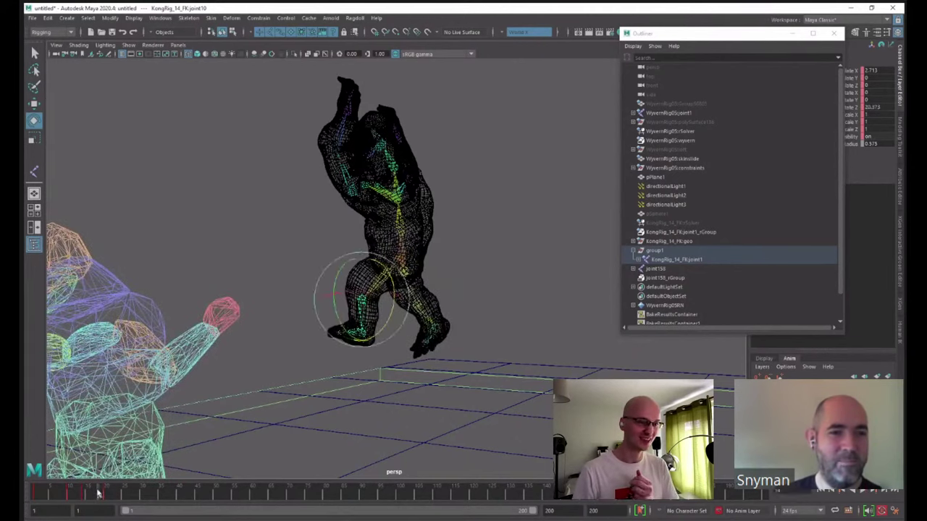
pyautogui.moveTo(388, 318); pyautogui.dragTo(376, 304)
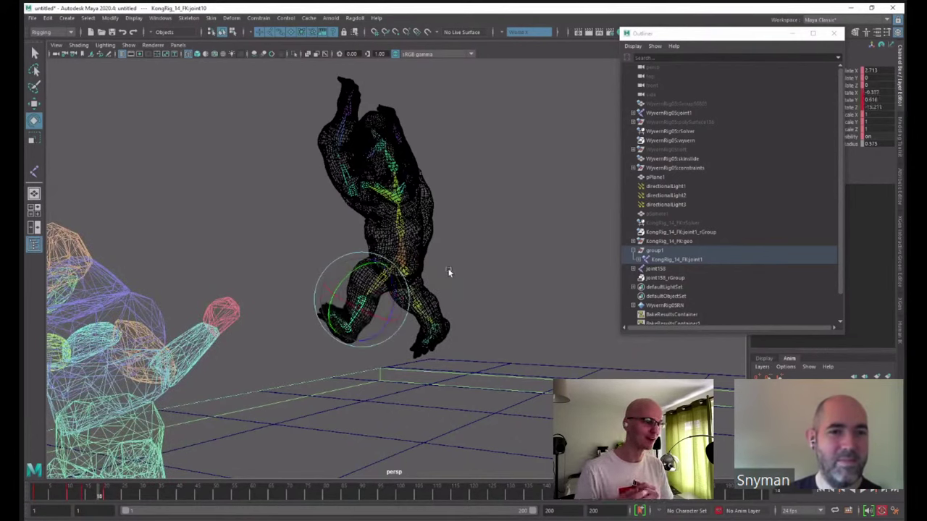
pyautogui.click(449, 272)
pyautogui.click(383, 276)
pyautogui.moveTo(67, 496); pyautogui.dragTo(88, 491)
pyautogui.moveTo(364, 250); pyautogui.dragTo(395, 237)
pyautogui.keyDown('alt'); pyautogui.moveTo(437, 270); pyautogui.dragTo(373, 300); pyautogui.keyUp('alt')
pyautogui.press('q')
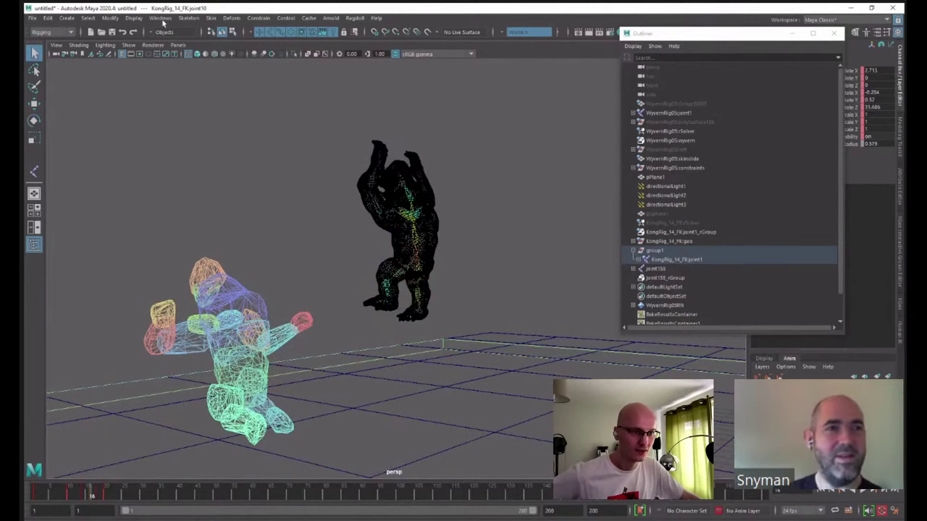
# - Set the pre and post infinity of all shin joint10 curves to Cycle with Offset in the Graph Editor, and return to frame 1
pyautogui.click(160, 18)
pyautogui.moveTo(210, 66)
pyautogui.click(290, 70)
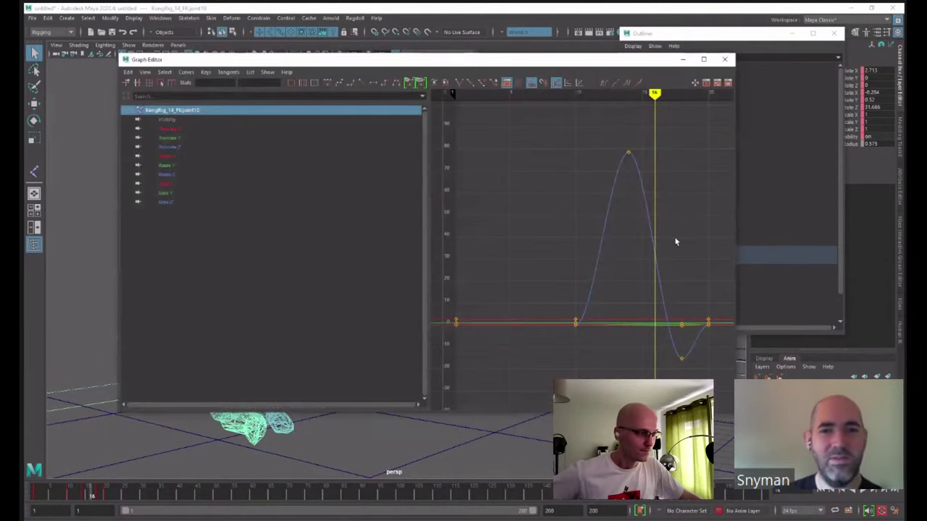
pyautogui.scroll(-3, 674, 241)
pyautogui.moveTo(678, 172); pyautogui.dragTo(440, 345)
pyautogui.click(187, 73)
pyautogui.moveTo(197, 96)
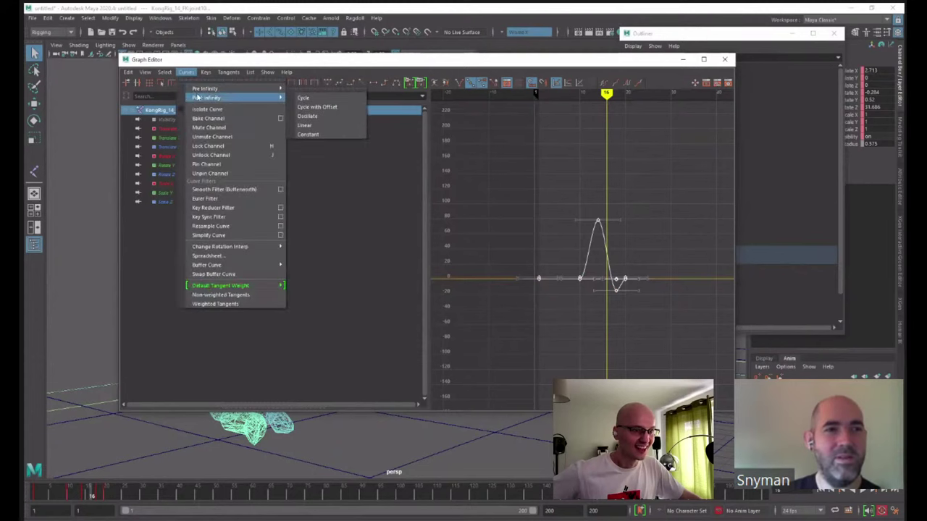
pyautogui.click(337, 107)
pyautogui.click(185, 73)
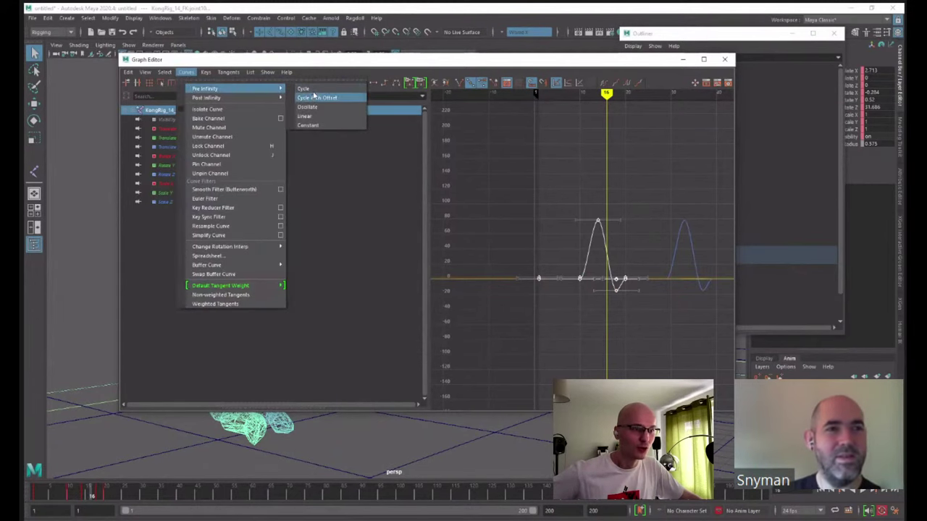
pyautogui.click(314, 96)
pyautogui.moveTo(89, 496); pyautogui.dragTo(34, 495)
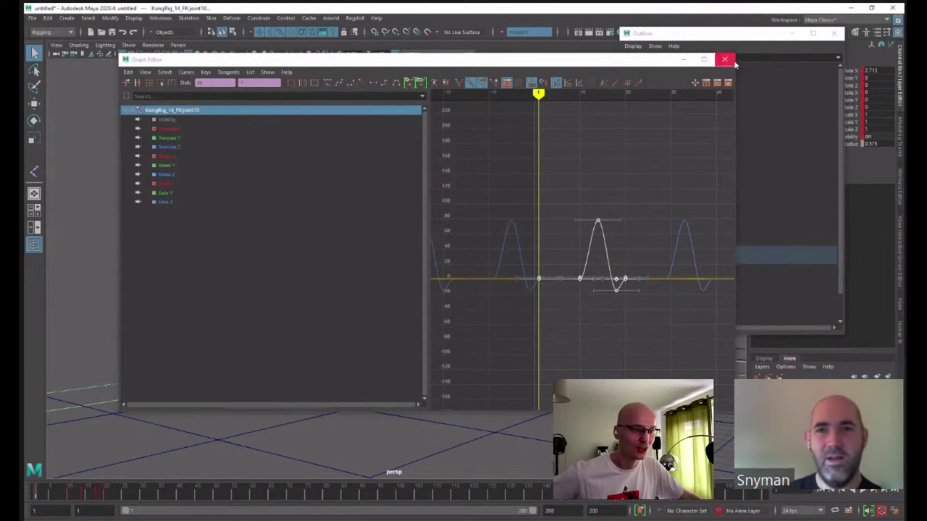
pyautogui.click(731, 61)
# - Play the simulation in shaded display and follow Kong's simulated body as he walks across the ground
pyautogui.moveTo(494, 211)
pyautogui.keyDown('alt'); pyautogui.mouseDown()
pyautogui.moveTo(455, 316)
pyautogui.moveTo(476, 325)
pyautogui.mouseUp(); pyautogui.keyUp('alt')
pyautogui.click(476, 325)
pyautogui.press('5')
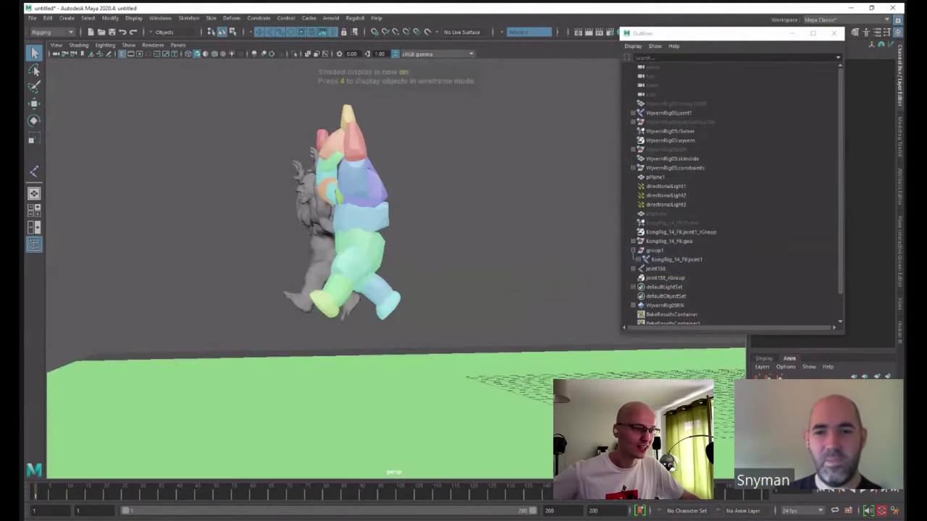
pyautogui.click(865, 491)
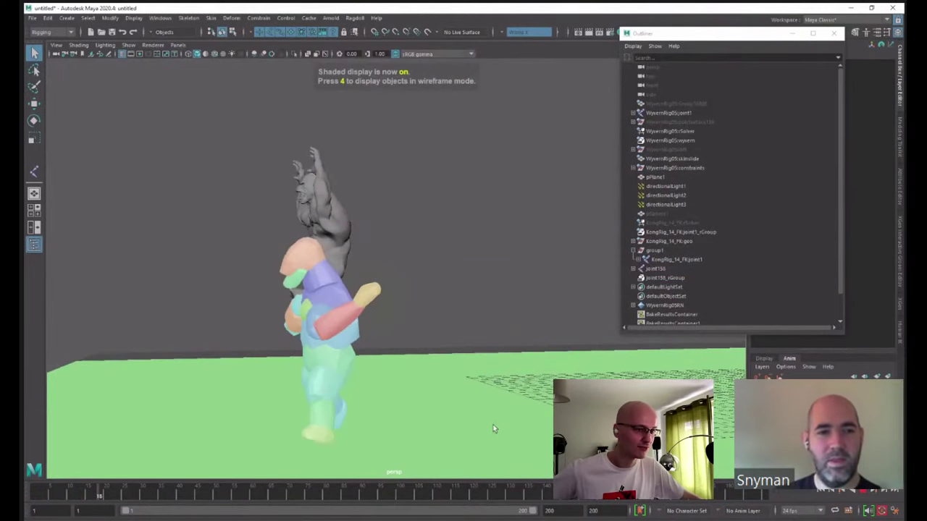
pyautogui.keyDown('alt'); pyautogui.moveTo(346, 354); pyautogui.dragTo(231, 341, button='right'); pyautogui.keyUp('alt')
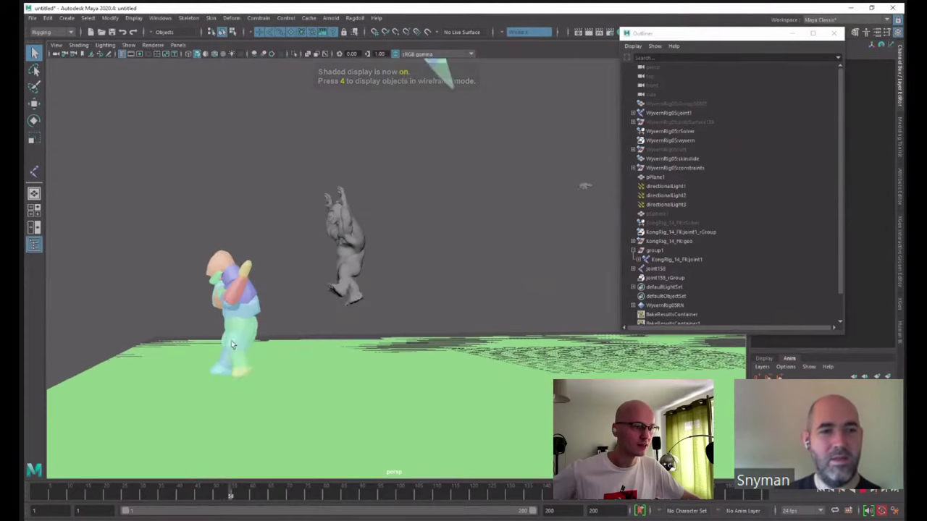
pyautogui.keyDown('alt'); pyautogui.moveTo(231, 340); pyautogui.dragTo(397, 331, button='middle'); pyautogui.keyUp('alt')
pyautogui.keyDown('alt'); pyautogui.moveTo(396, 331); pyautogui.dragTo(438, 306); pyautogui.keyUp('alt')
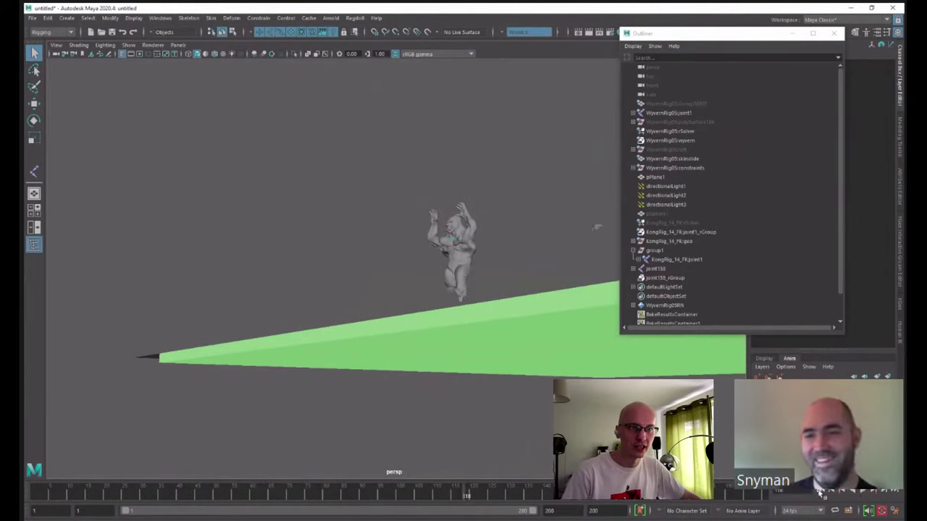
# - Replay the simulation and examine Kong's walk from the side, behind and the front
pyautogui.keyDown('alt'); pyautogui.moveTo(369, 307); pyautogui.dragTo(577, 334); pyautogui.keyUp('alt')
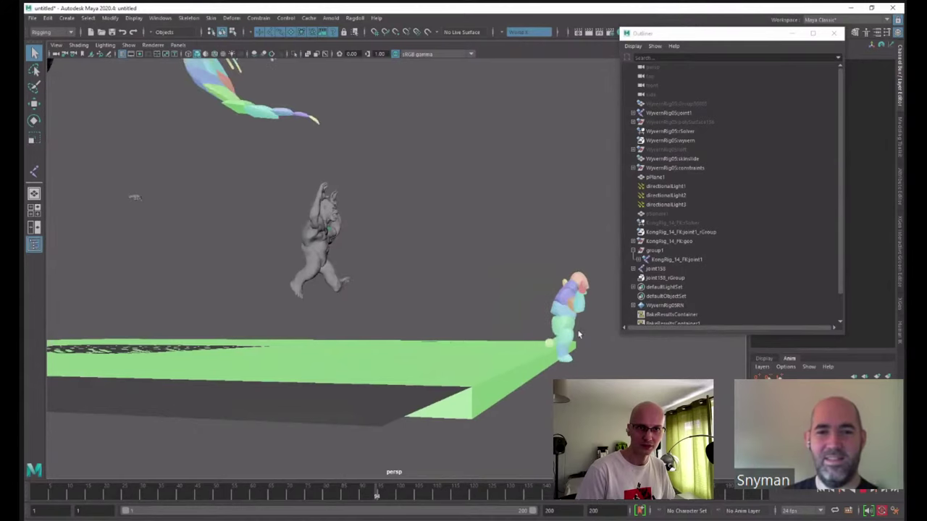
pyautogui.keyDown('alt'); pyautogui.moveTo(406, 289); pyautogui.dragTo(463, 282); pyautogui.keyUp('alt')
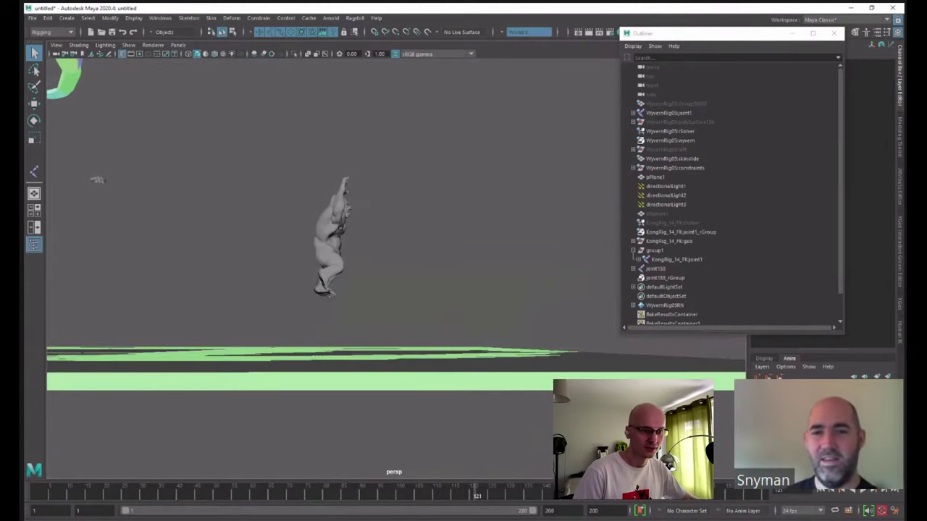
pyautogui.click(865, 491)
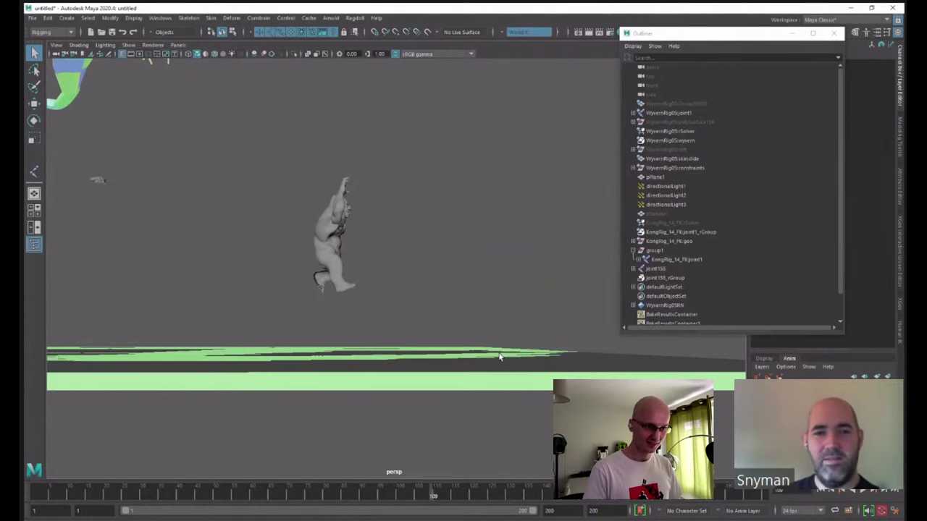
pyautogui.keyDown('alt'); pyautogui.moveTo(336, 249); pyautogui.dragTo(363, 257); pyautogui.keyUp('alt')
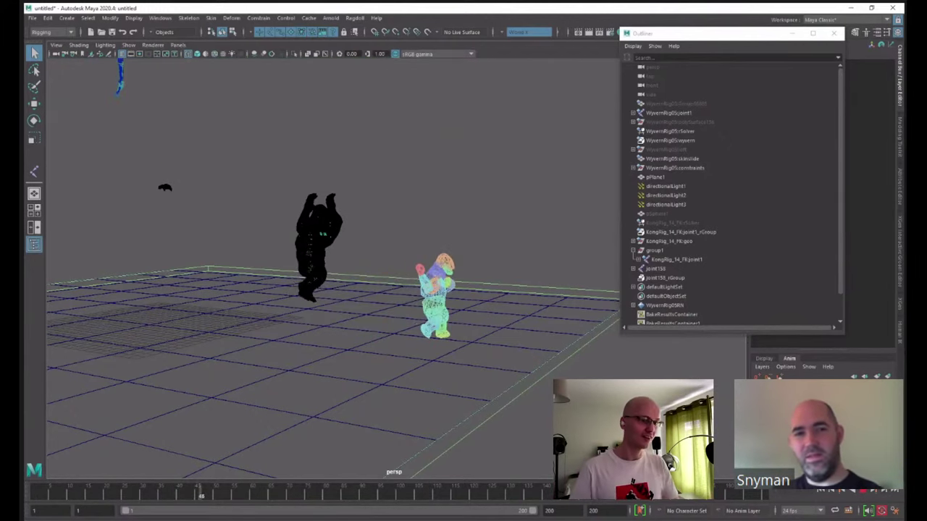
pyautogui.press('5')
pyautogui.keyDown('alt'); pyautogui.moveTo(496, 336); pyautogui.dragTo(439, 325); pyautogui.keyUp('alt')
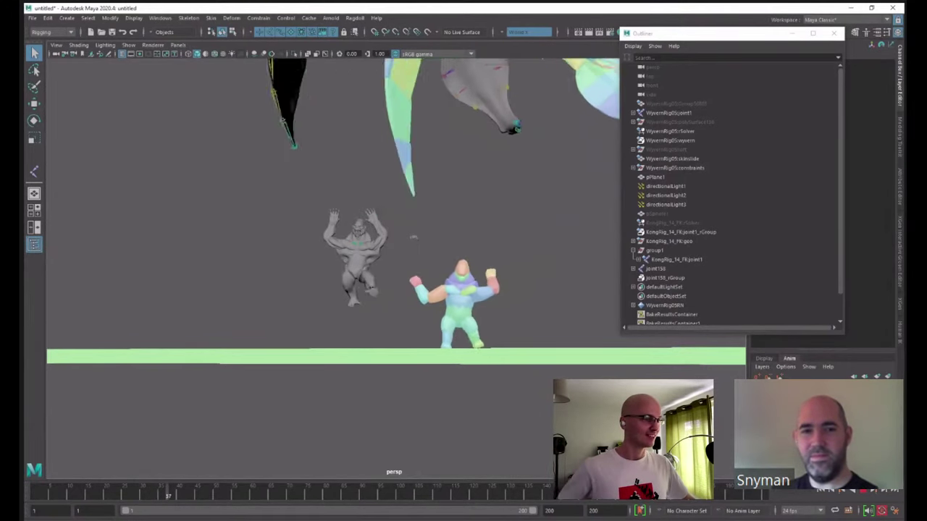
pyautogui.keyDown('alt'); pyautogui.moveTo(540, 334); pyautogui.dragTo(597, 340, button='right'); pyautogui.keyUp('alt')
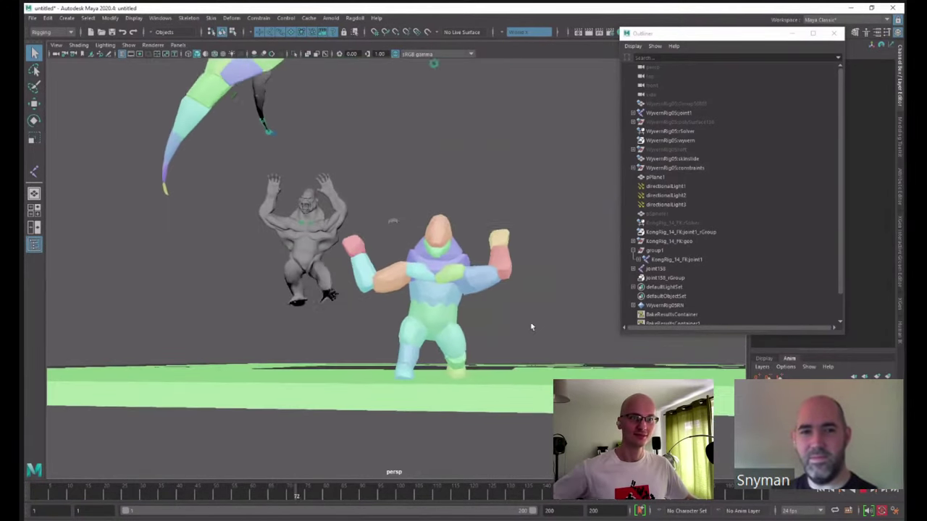